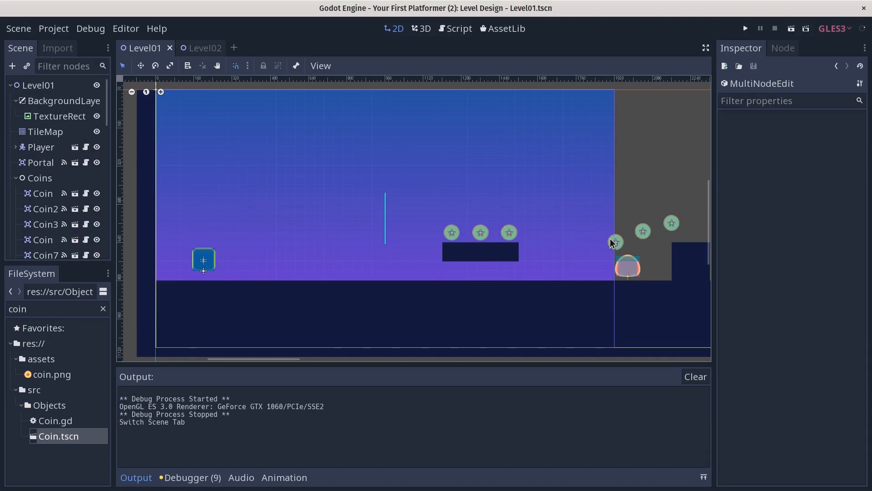
- Test-play Level01, running the player to the right and jumping across the platforms and coins to the portal
key(Right)
key(space)
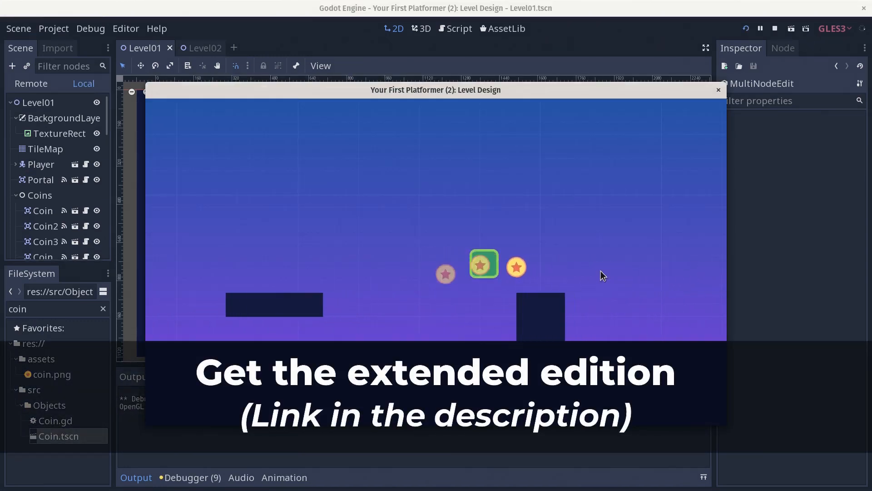
key(space)
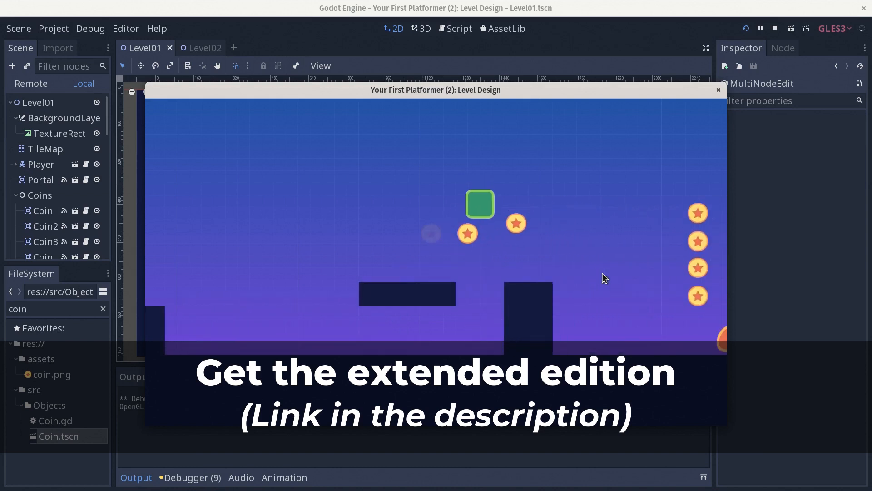
key(space)
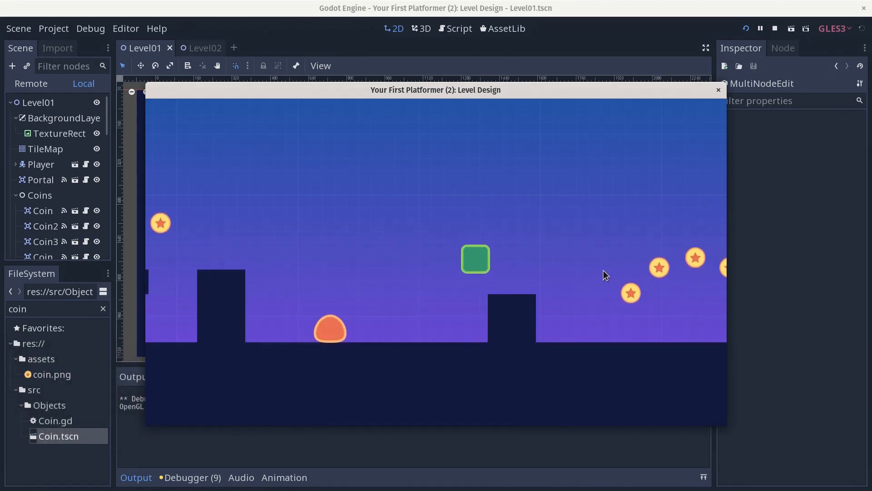
key(space)
key(space)
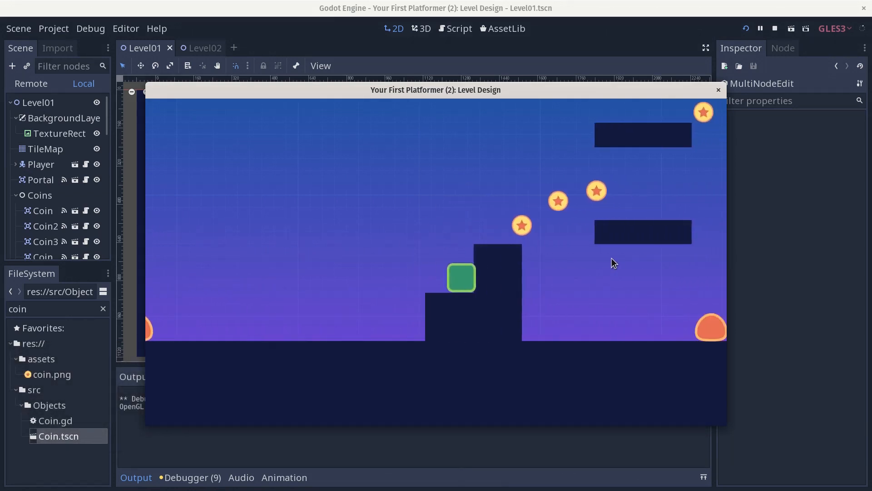
key(space)
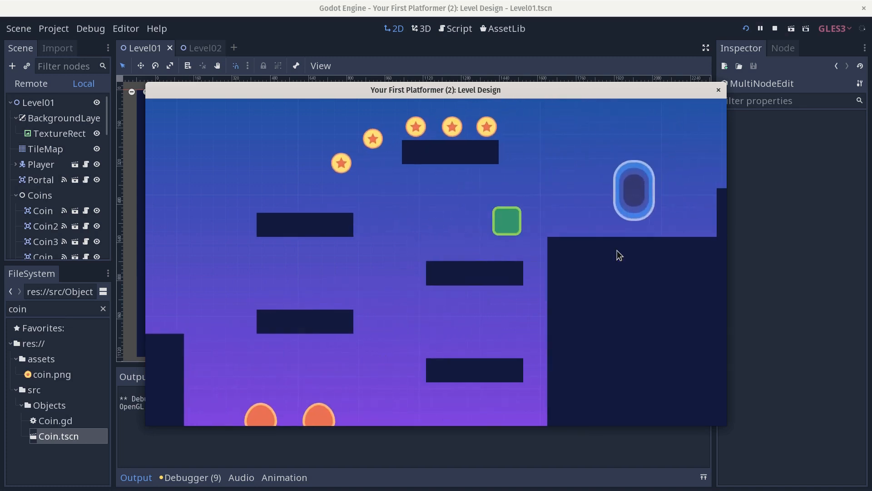
key(Right)
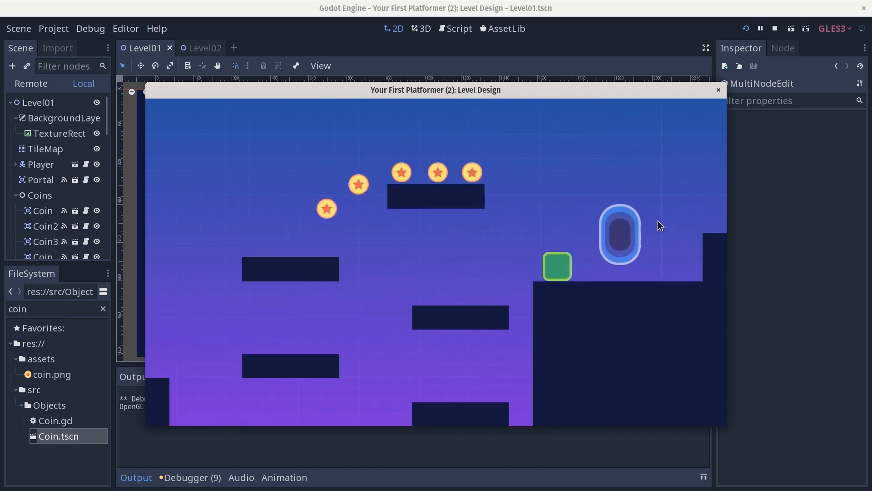
key(Right)
key(space)
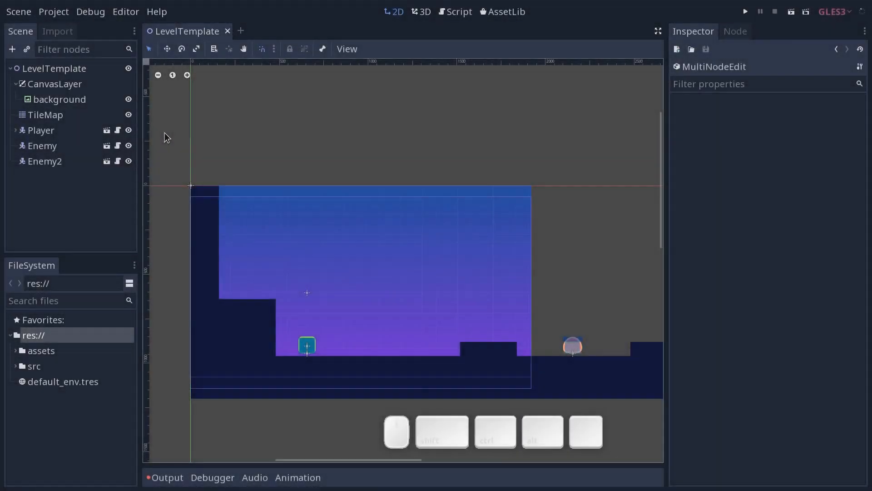
drag(164, 132, 627, 419)
key(shift+f)
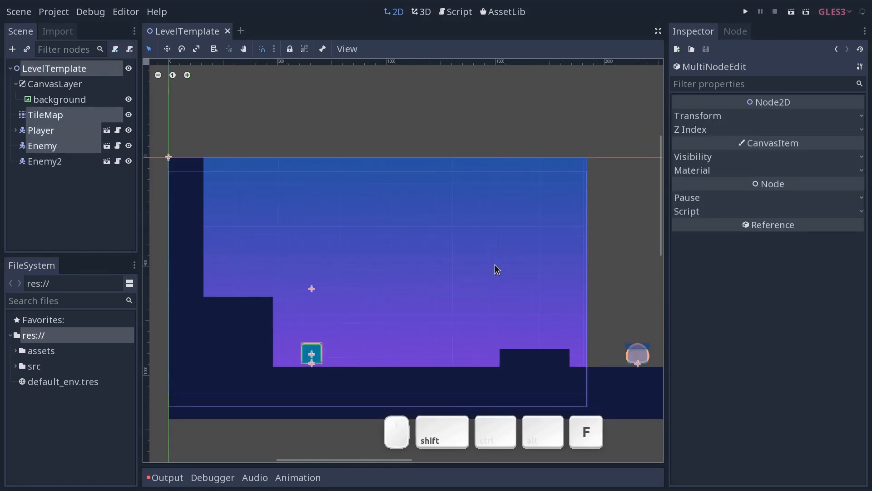
click(432, 103)
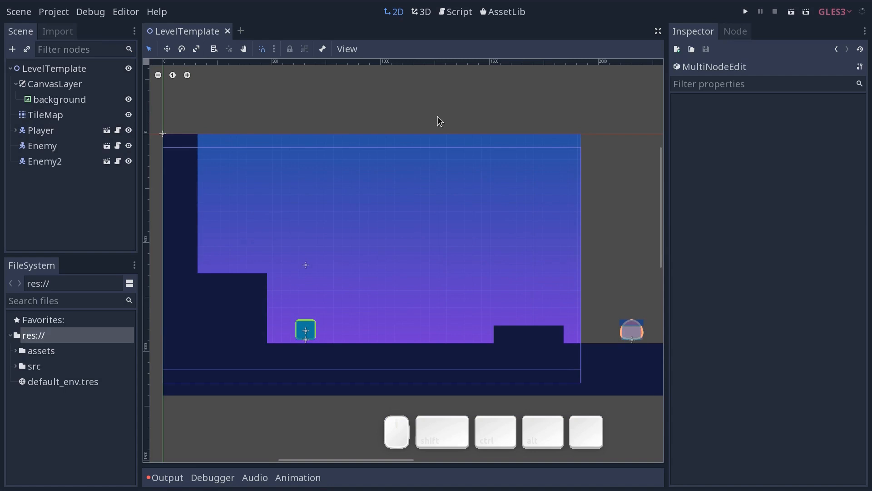
scroll(474, 285, down, 2)
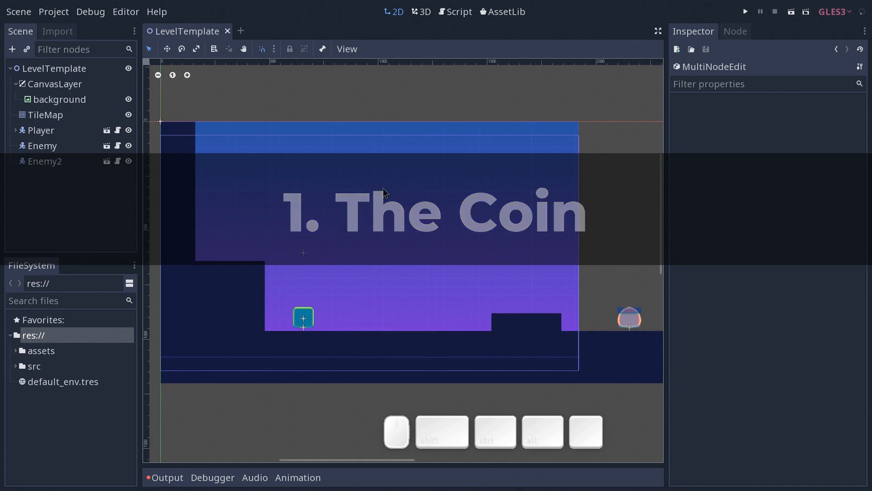
- Create a new empty scene and open the node chooser for a custom root node
click(18, 12)
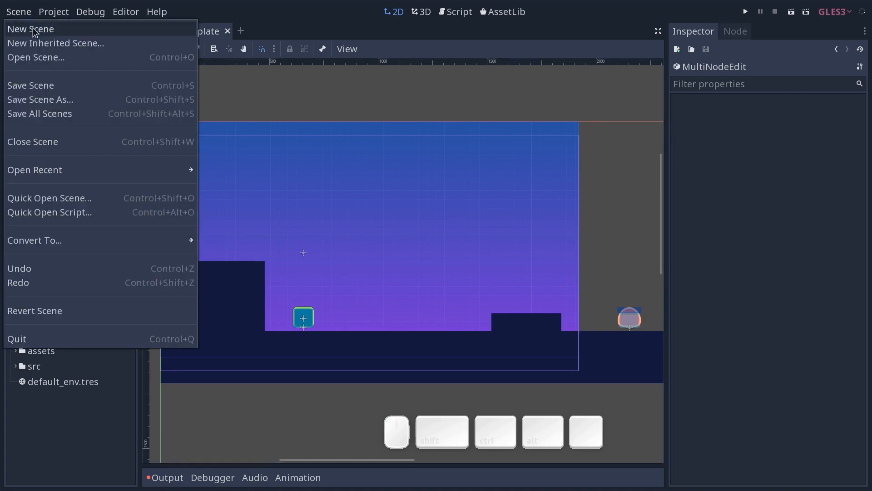
click(80, 32)
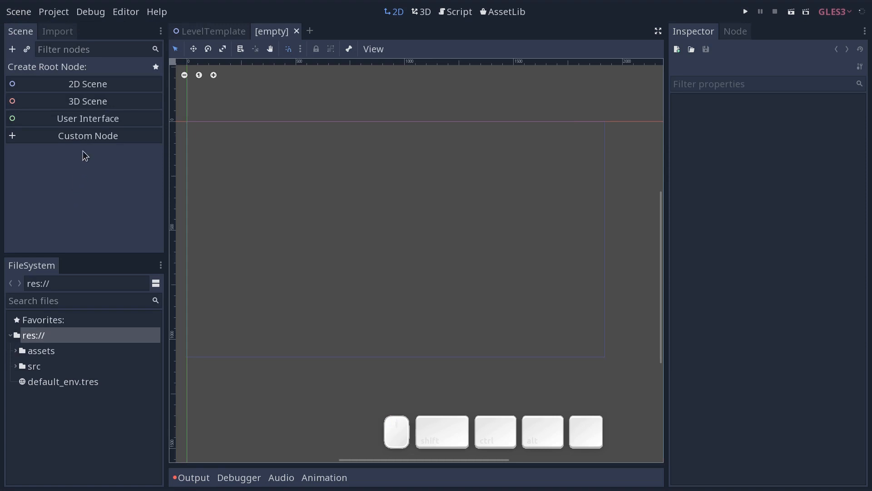
click(86, 135)
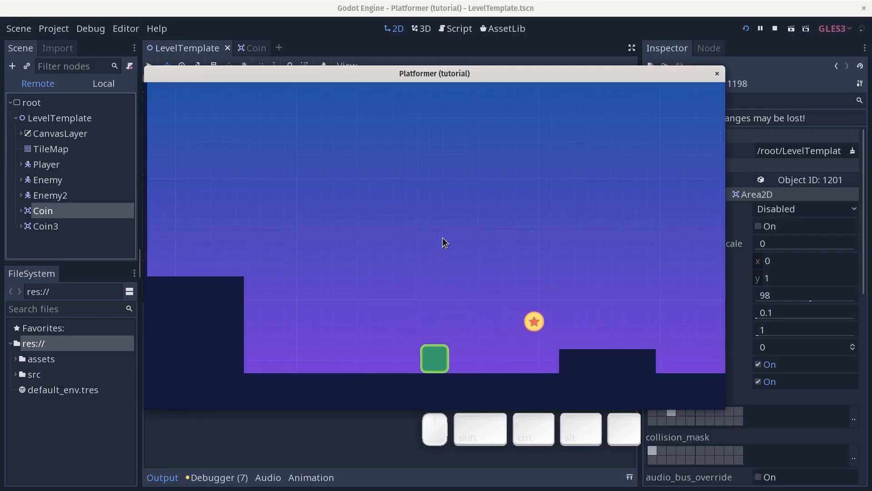
- Move the player right in the running game and jump towards the star coin to test collecting it
key(d)
key(w)
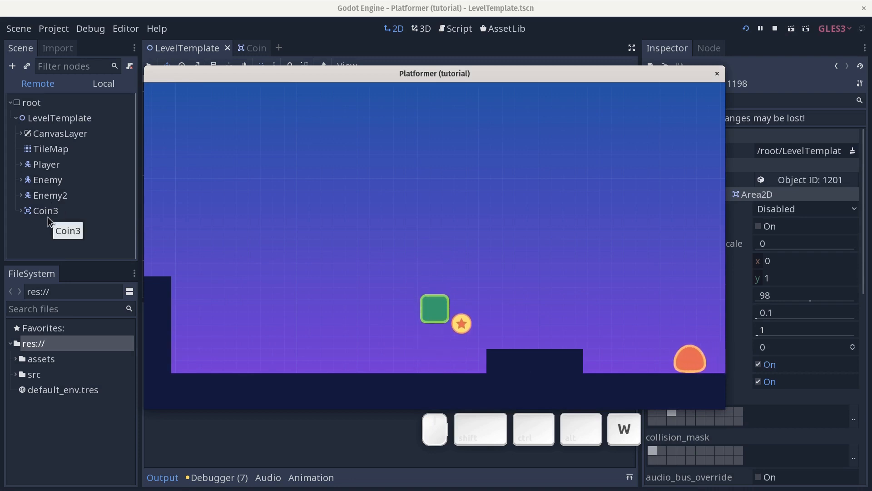
key(d)
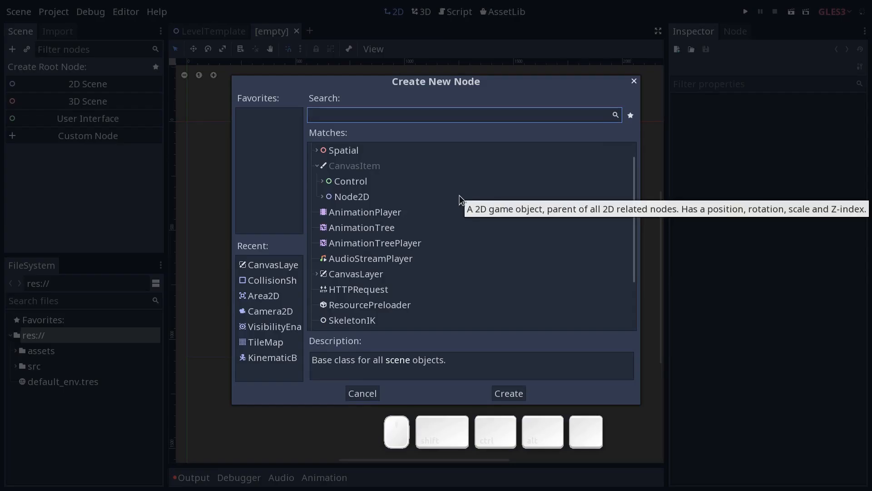
- Create an Area2D as the scene's root node and rename it Coin
text(are)
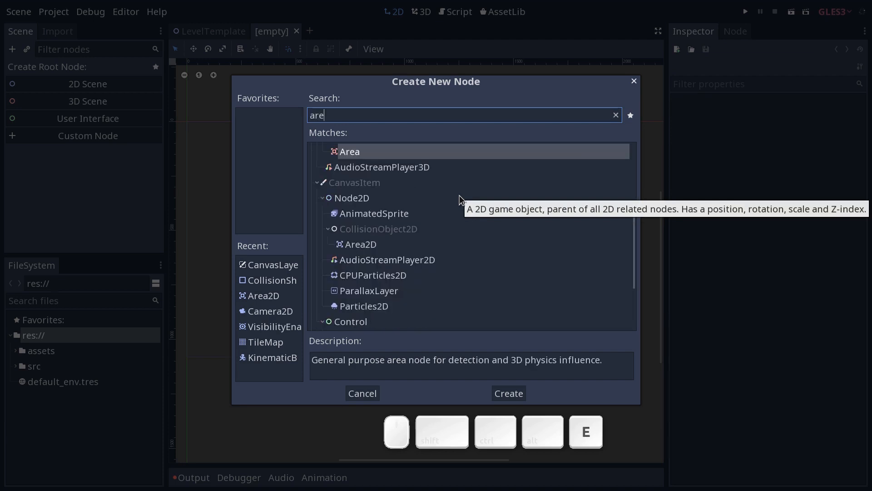
text(a2d)
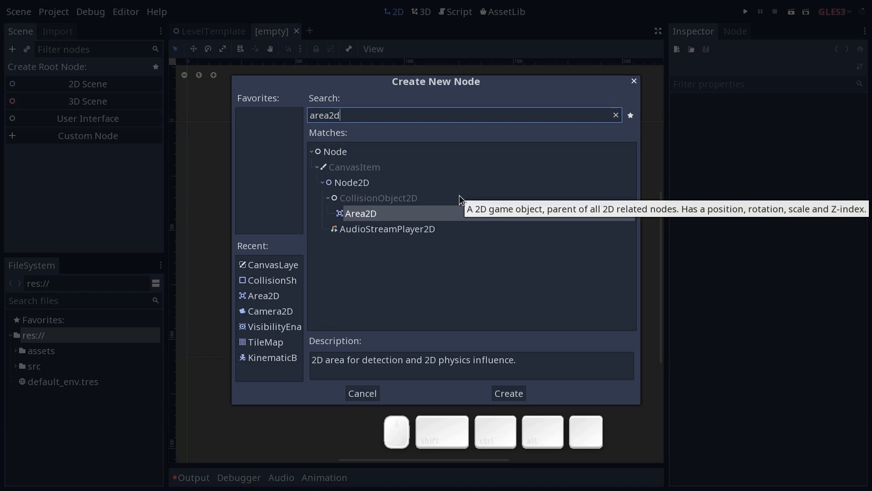
key(Return)
middle_drag(320, 243, 469, 347)
scroll(362, 255, up, 20)
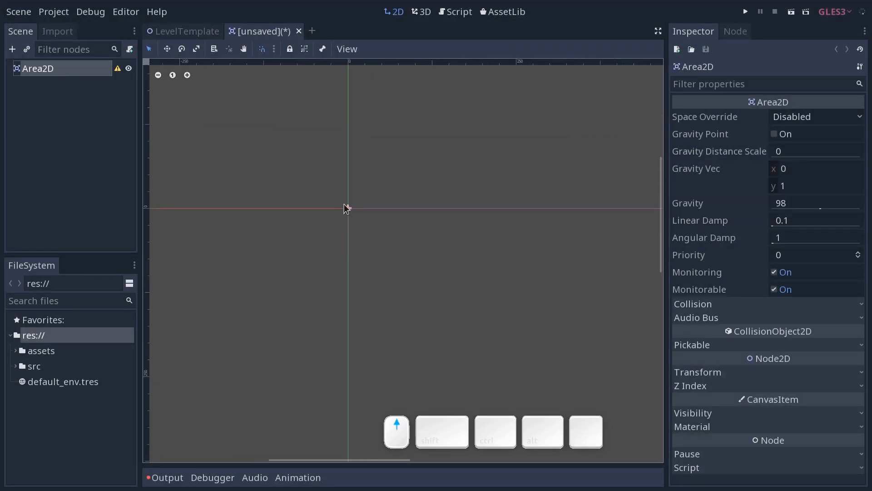
middle_drag(425, 287, 416, 309)
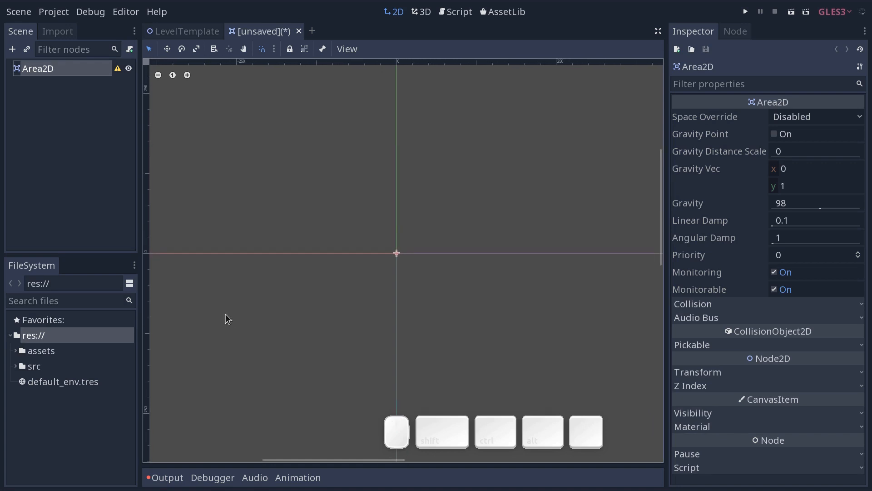
double_click(70, 69)
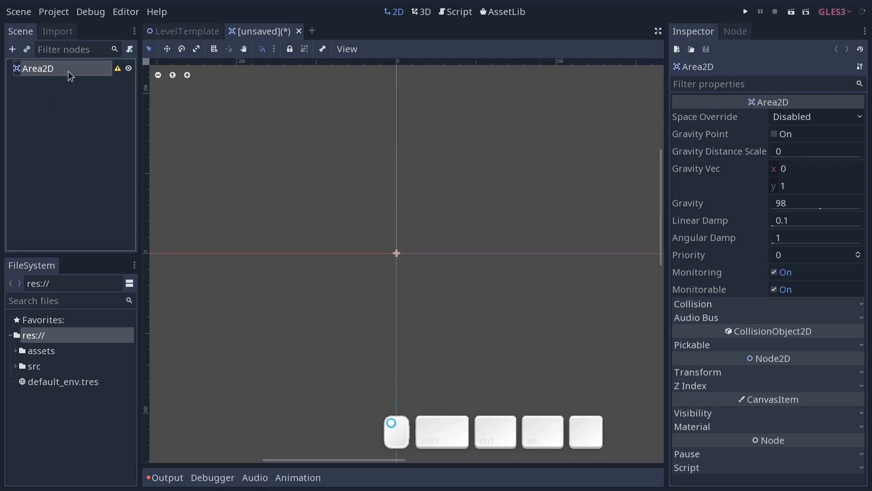
text(Coin)
key(Return)
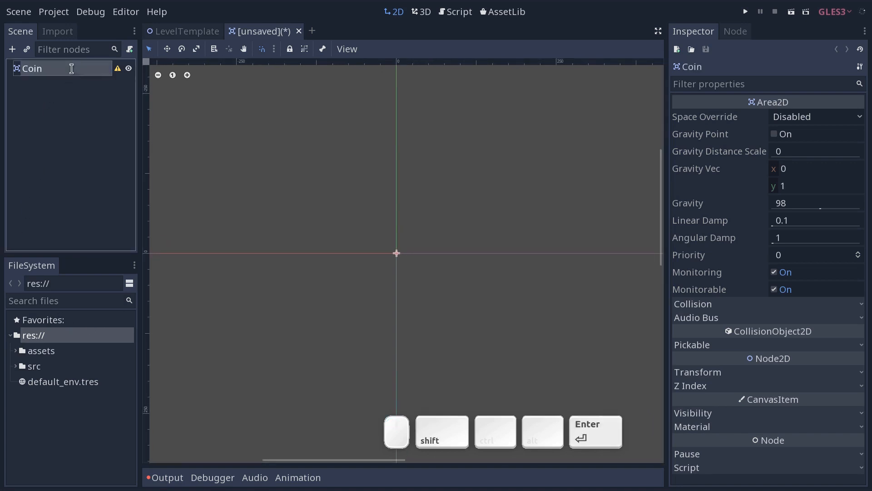
- Add coin.png from the assets folder as a sprite under the Coin node and reset its position to 0, 0
click(17, 351)
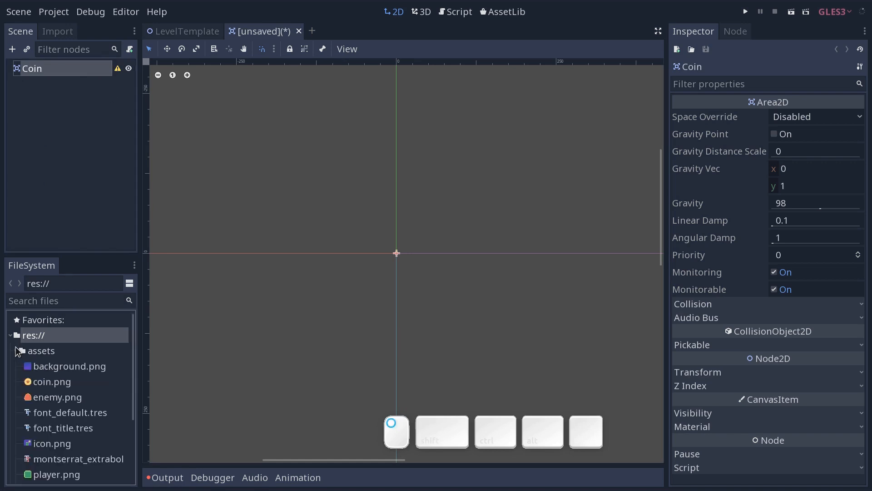
drag(55, 387, 400, 255)
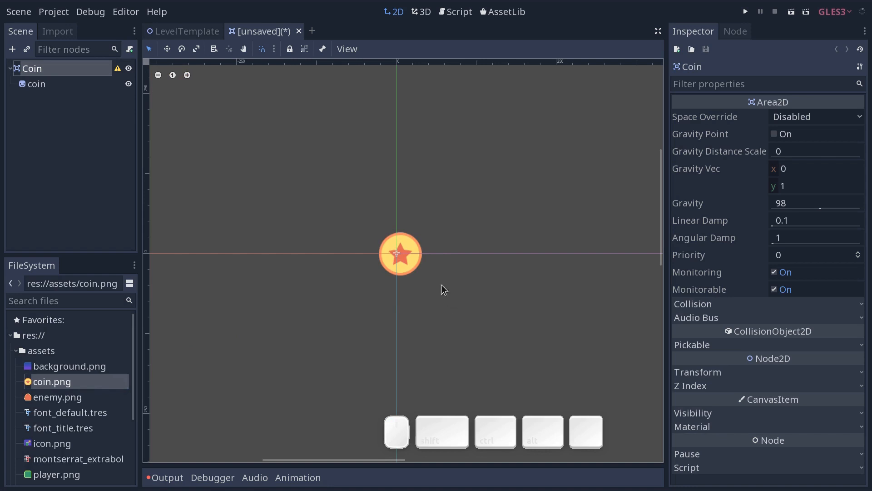
click(421, 255)
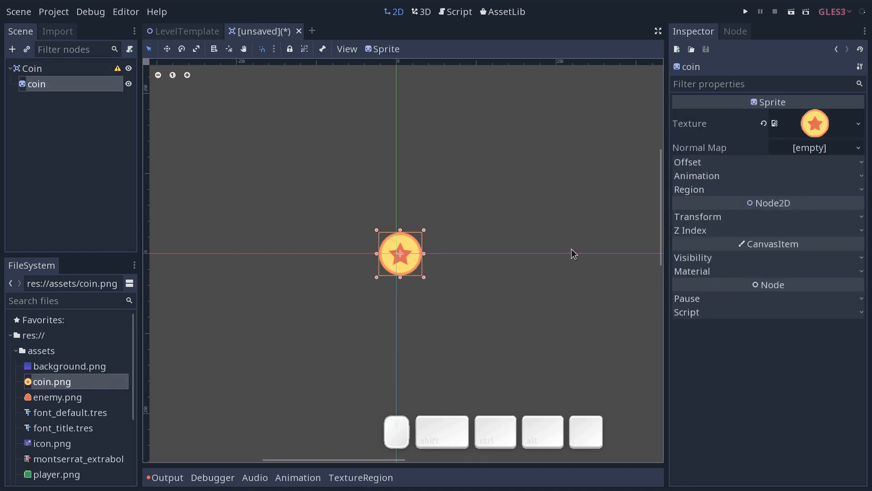
click(716, 219)
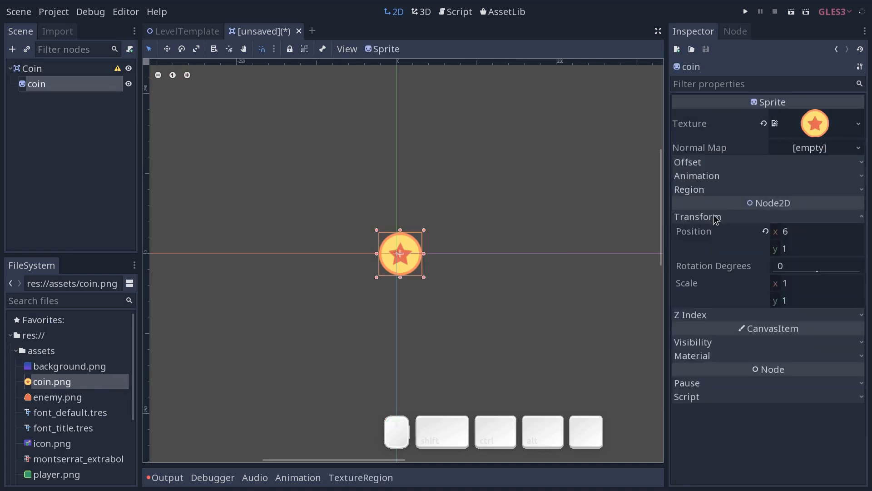
click(765, 232)
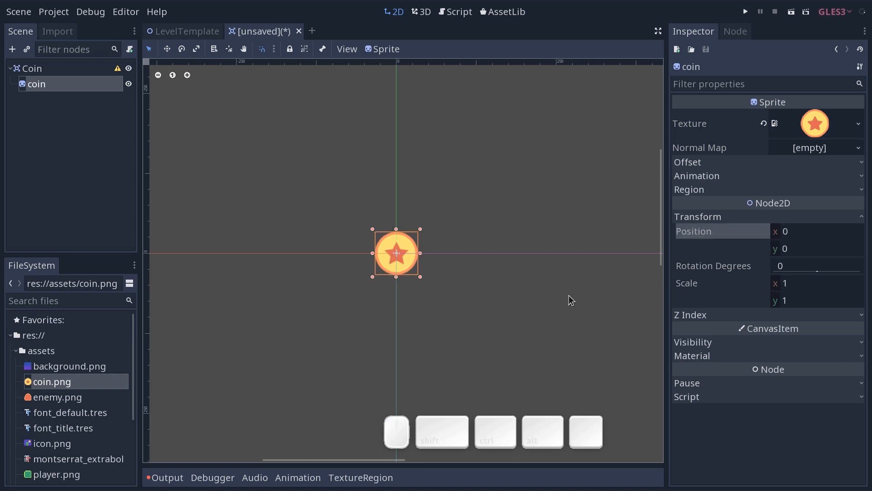
click(545, 289)
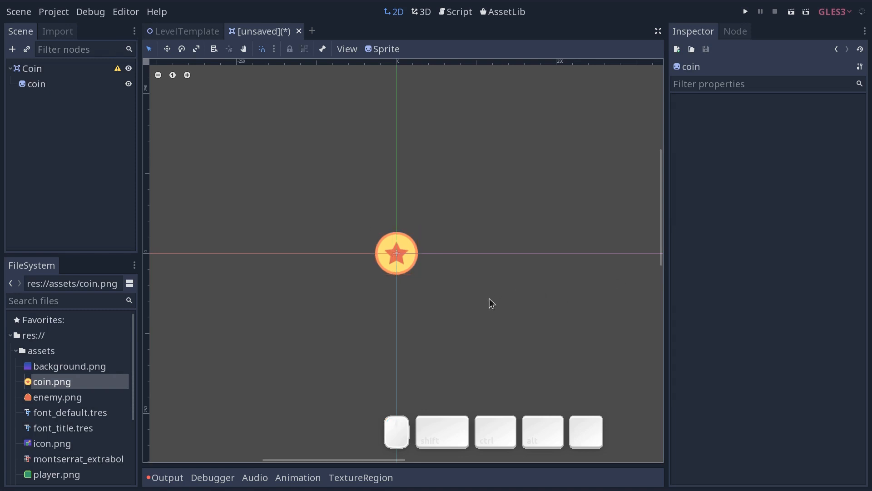
- Add a CollisionShape2D node as a child of the Coin root node
click(47, 74)
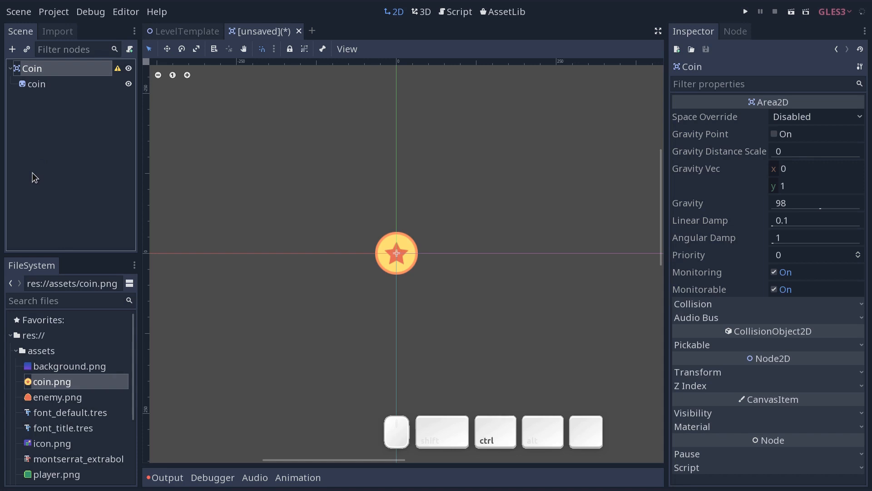
key(ctrl+a)
text(co)
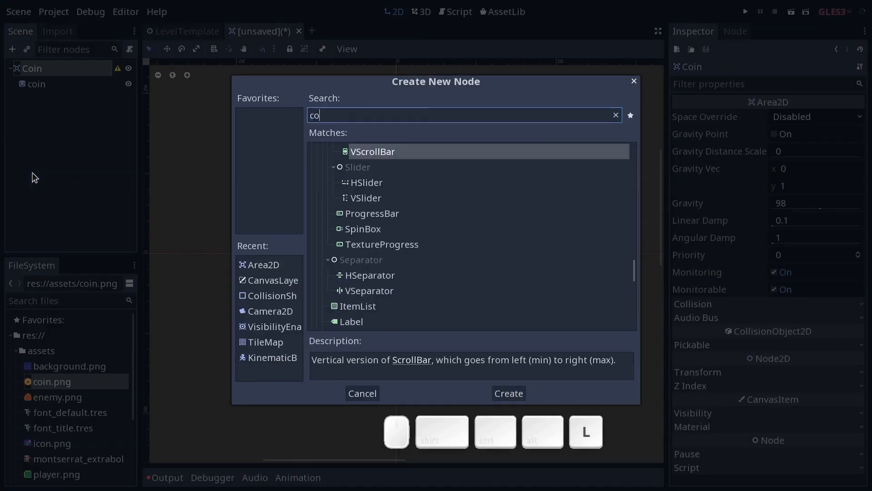
text(llision)
key(Return)
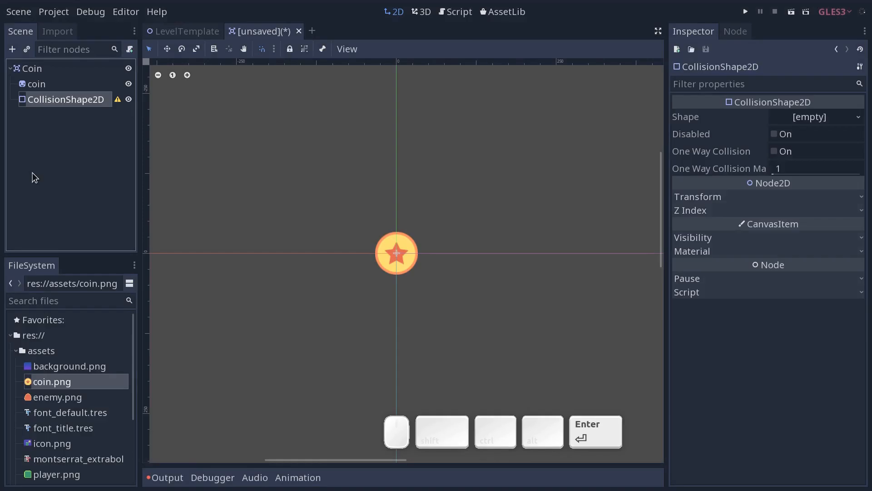
- Give the collision node a new CircleShape2D and enlarge it to just inside the coin sprite's orange rim
click(830, 118)
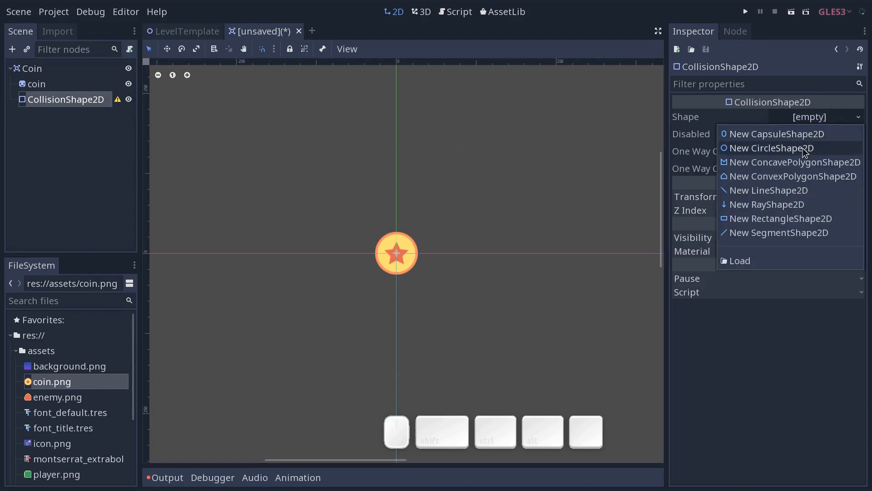
click(805, 152)
scroll(449, 246, up, 5)
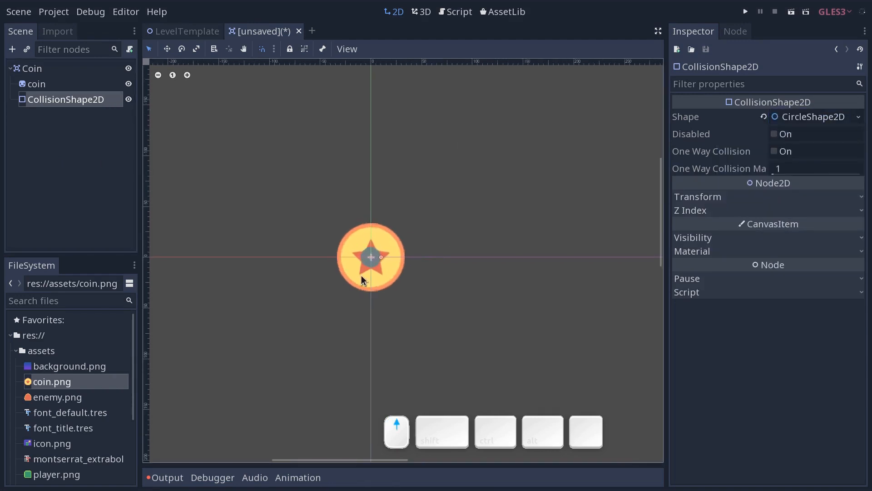
drag(386, 252, 410, 258)
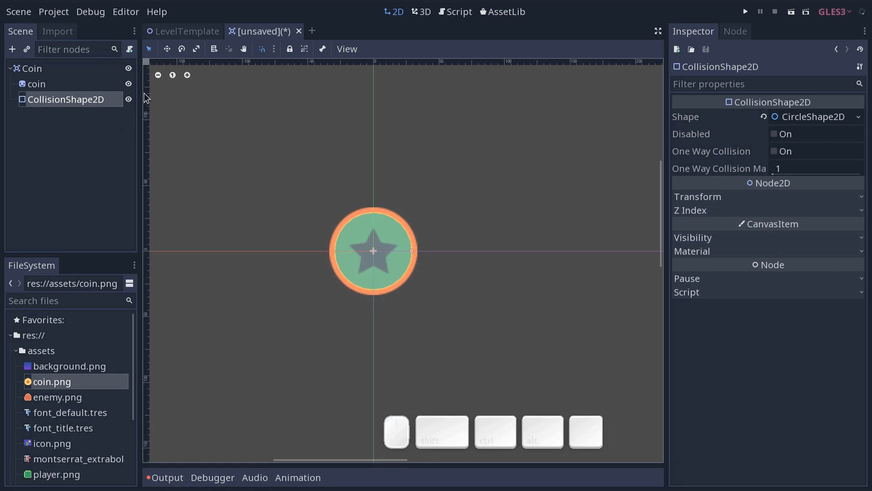
- Hide the coin sprite, enlarge the circular collision shape to a radius of about 50 px, and show the sprite again
click(128, 83)
drag(411, 258, 442, 254)
key(ctrl+z)
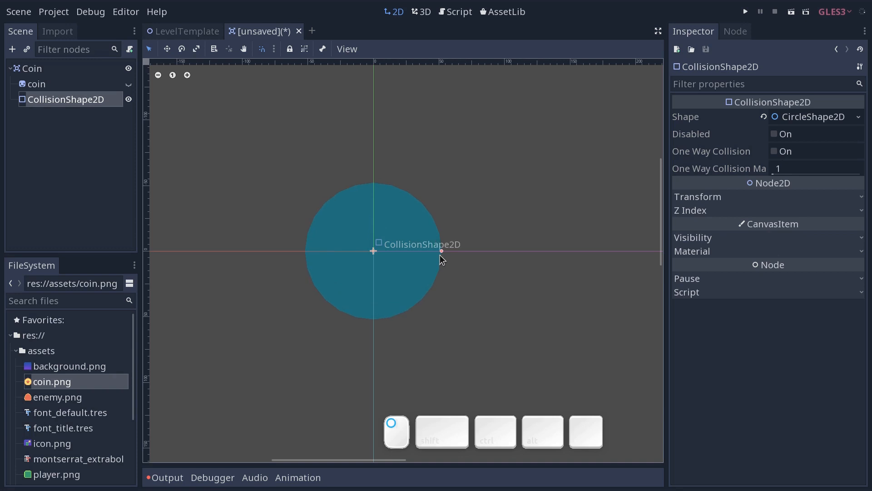
click(129, 84)
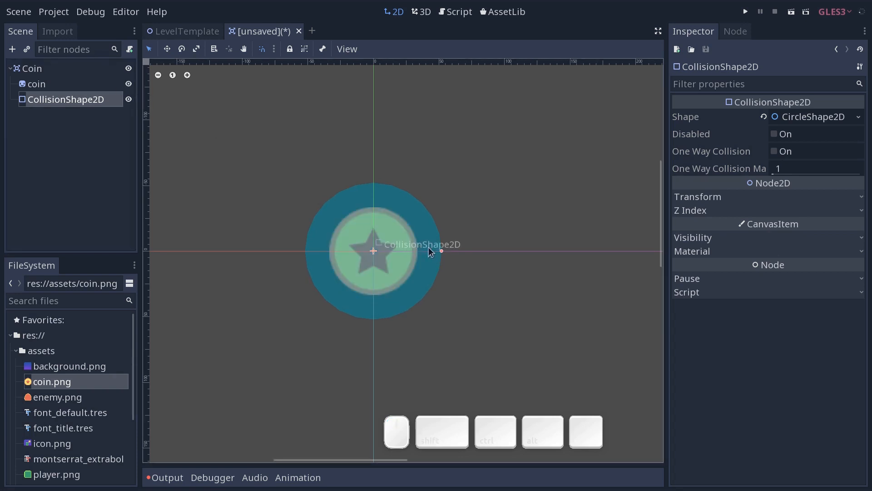
- Shrink the circular collision shape until its edge matches the outer rim of the coin sprite
click(442, 250)
drag(442, 250, 417, 243)
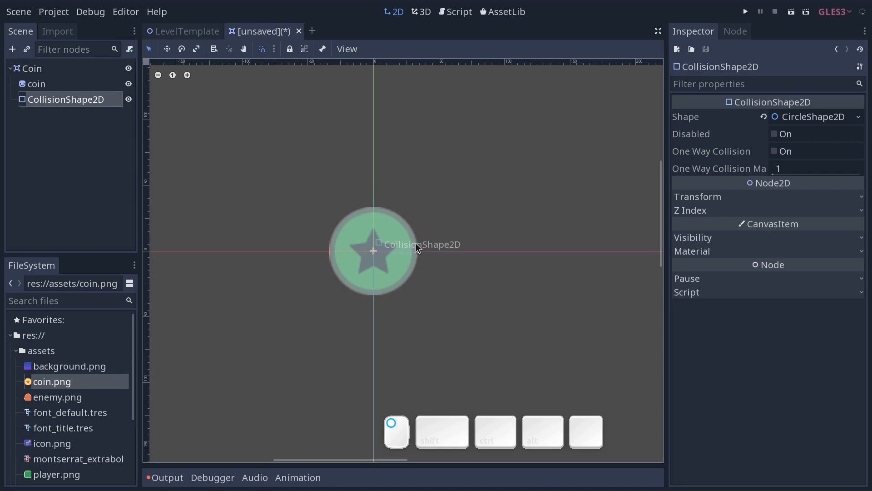
click(470, 244)
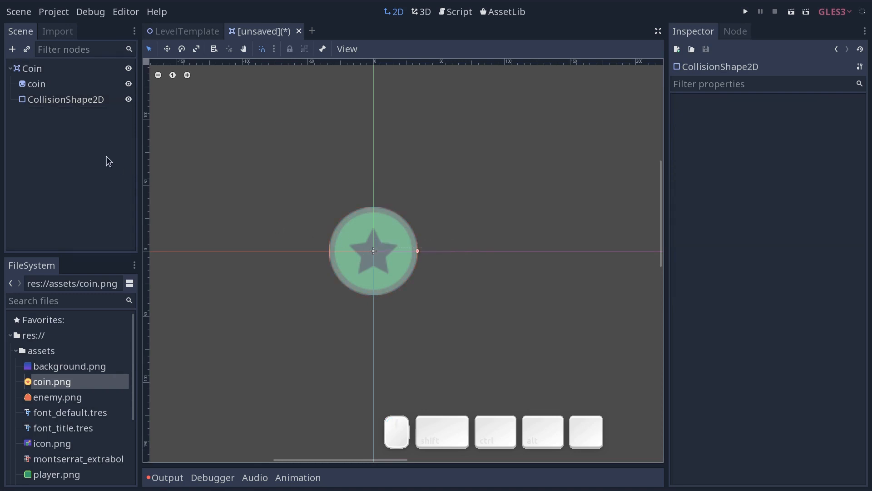
- Add an AnimationPlayer node as a child of the Coin root node
click(61, 69)
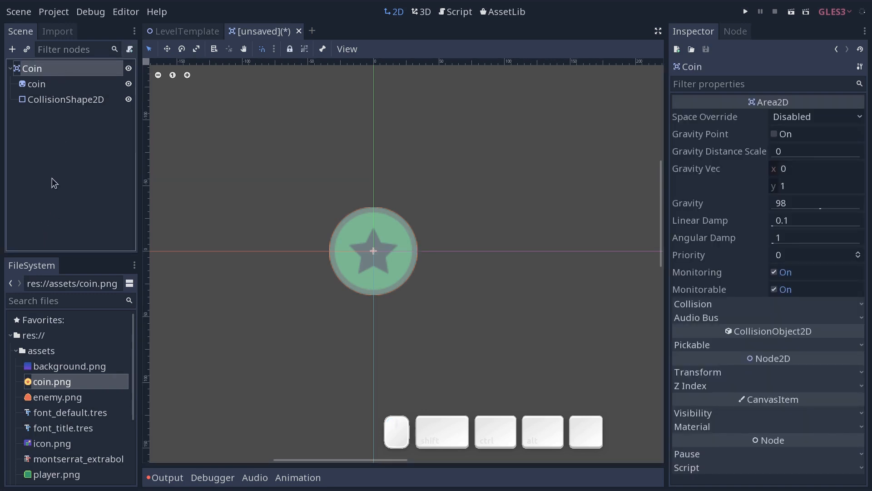
click(78, 67)
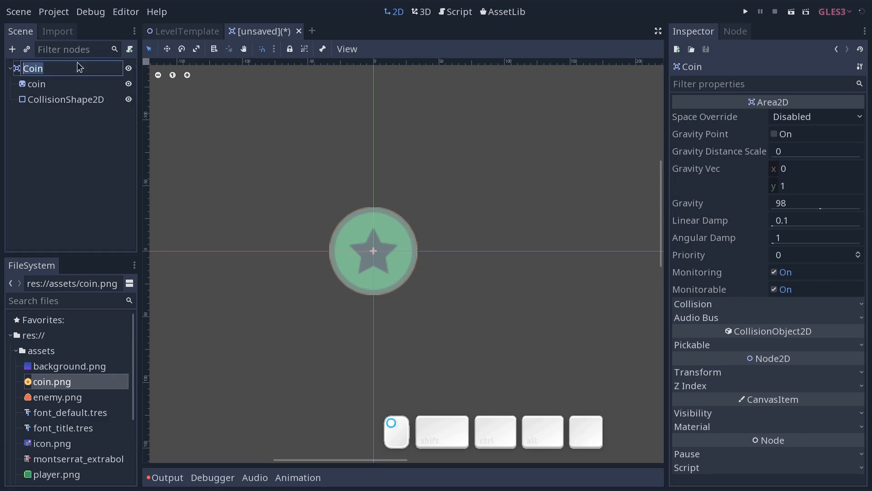
click(66, 68)
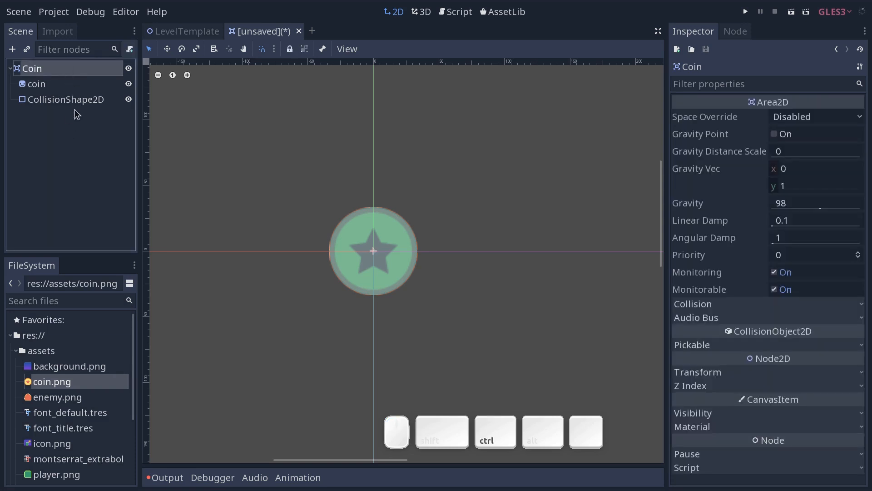
key(ctrl+a)
text(animation)
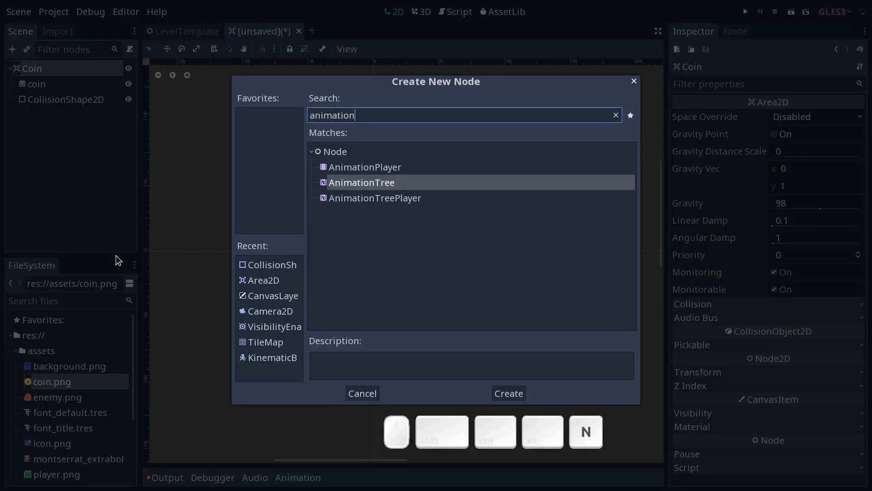
click(379, 168)
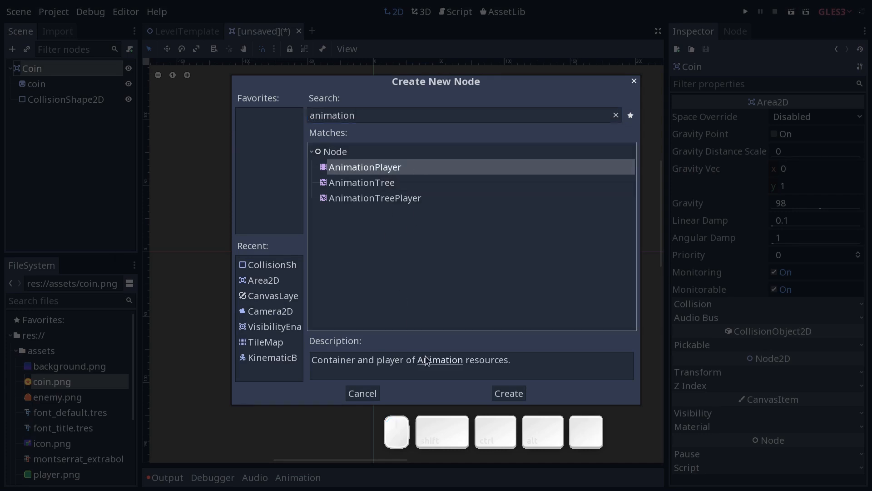
click(497, 394)
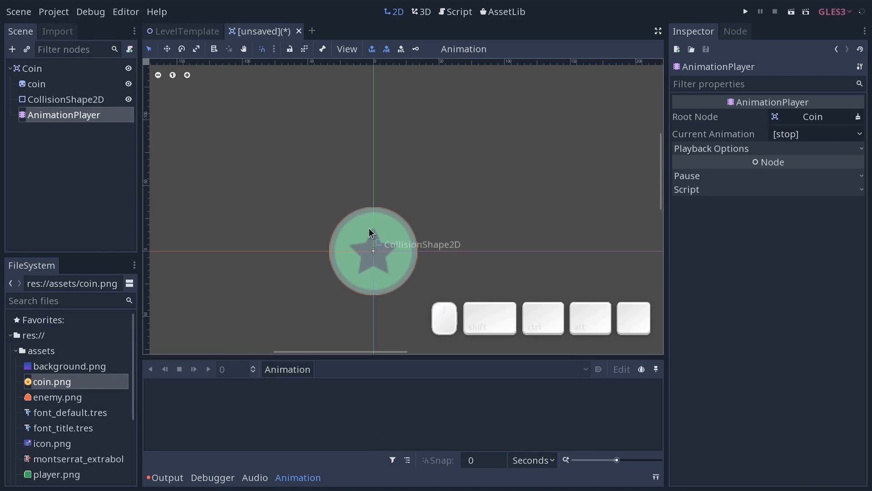
- Inspect the properties of the Coin root, the coin sprite, the collision shape and the AnimationPlayer
middle_drag(400, 290, 405, 235)
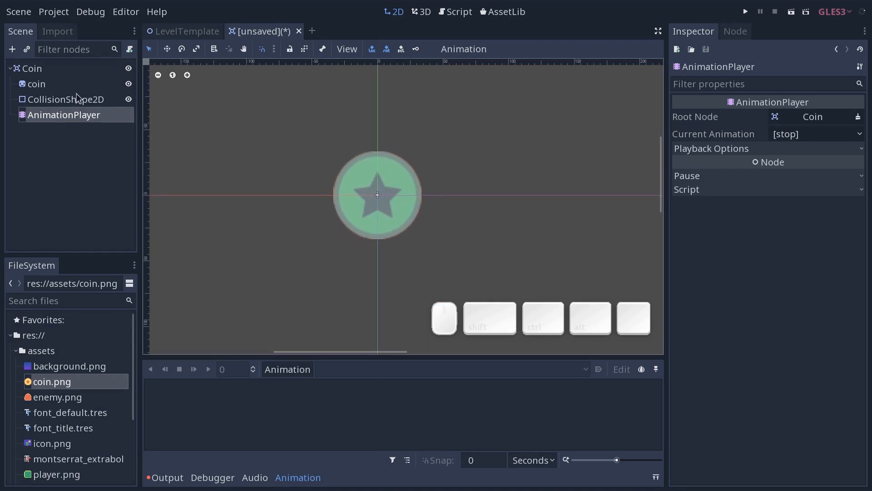
click(50, 68)
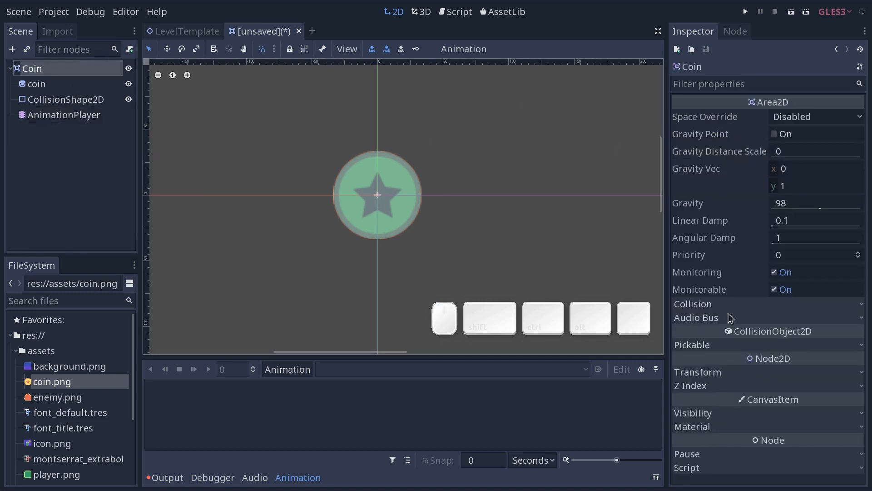
click(60, 86)
click(66, 101)
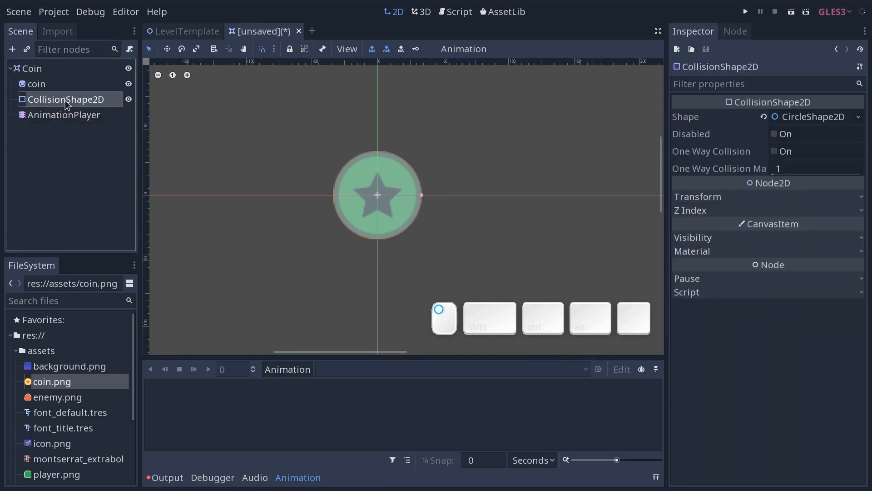
click(71, 69)
click(62, 86)
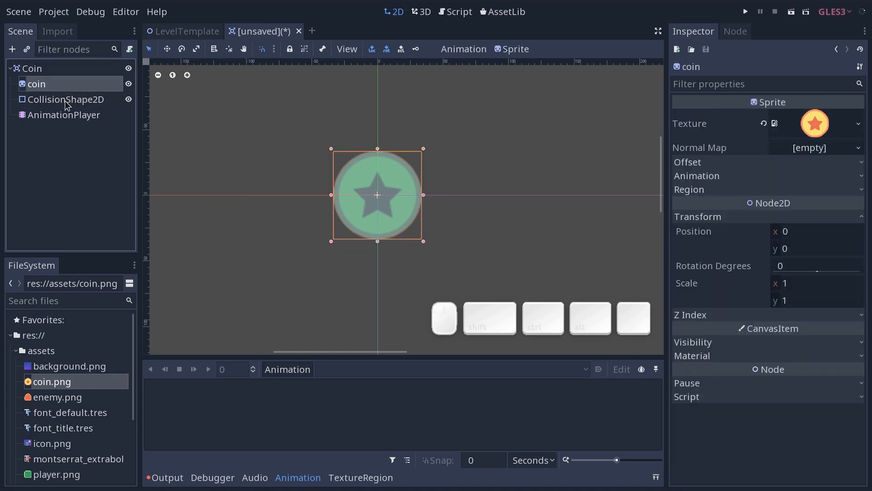
click(59, 115)
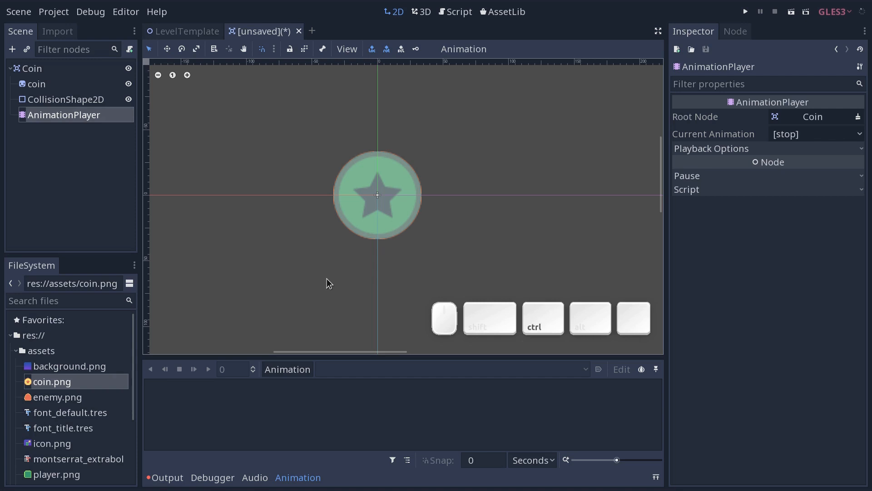
- Save the scene as Coin.tscn in a new Objects folder inside res://src
key(ctrl+s)
double_click(259, 129)
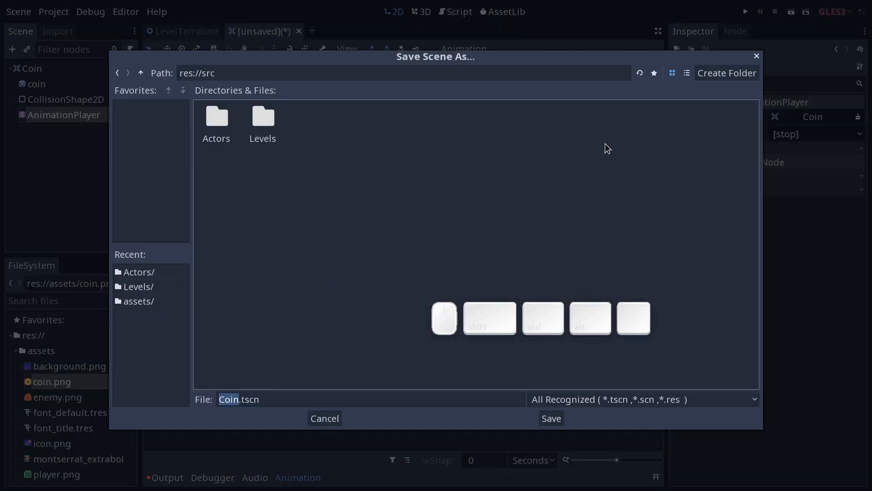
click(718, 72)
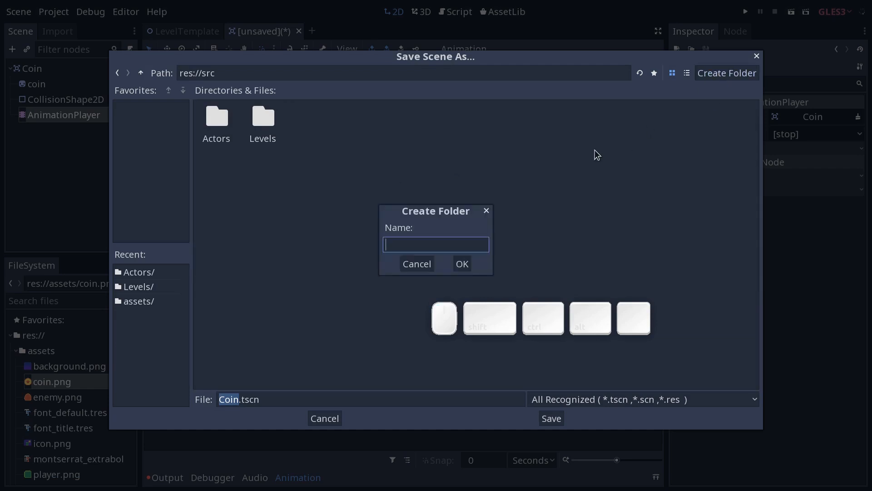
text(Objects)
click(462, 265)
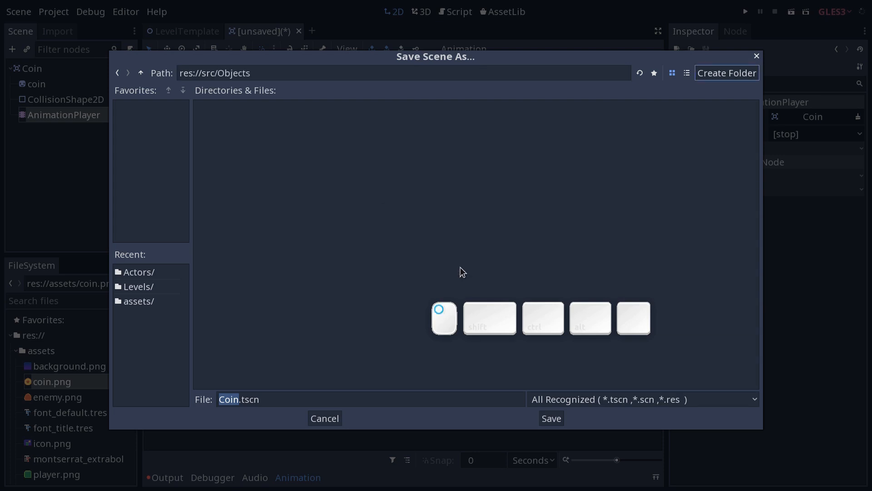
click(553, 419)
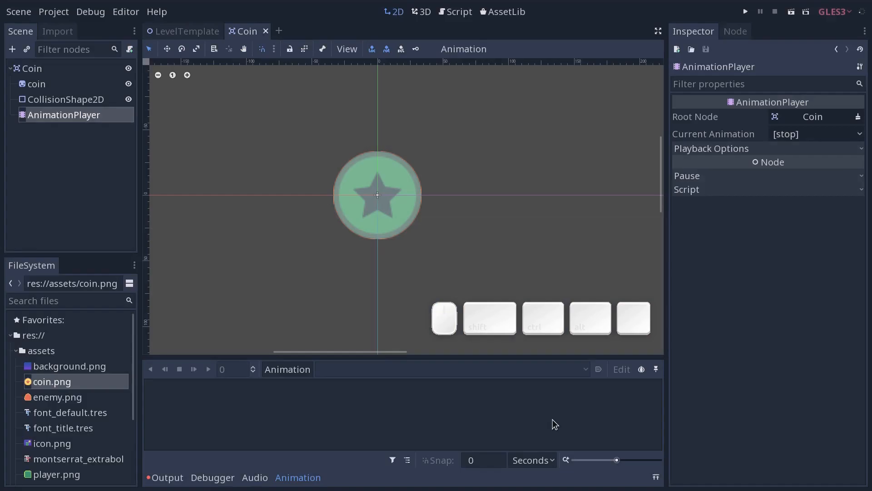
- Enlarge the animation editor's height below the 2D viewport
drag(389, 356, 395, 342)
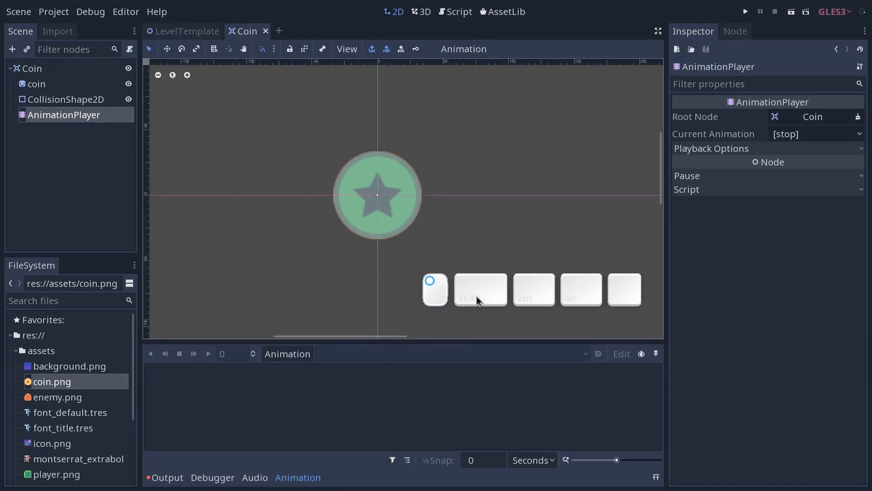
click(296, 477)
click(296, 478)
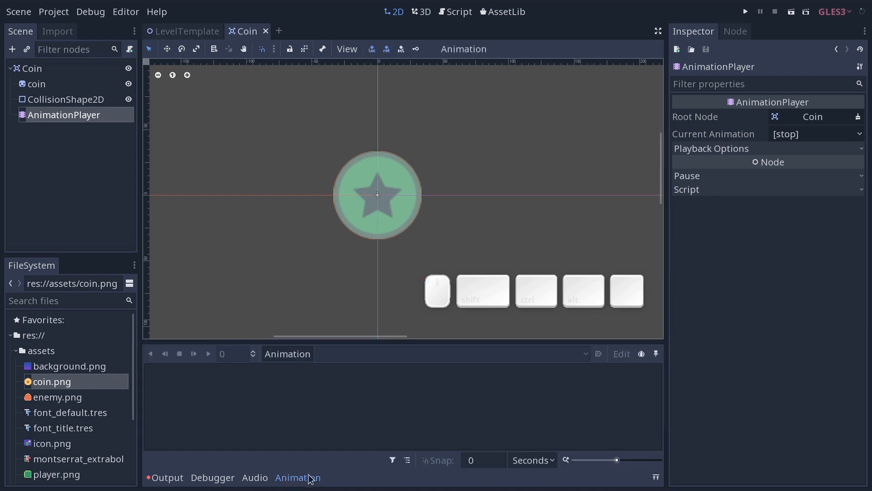
drag(412, 341, 412, 329)
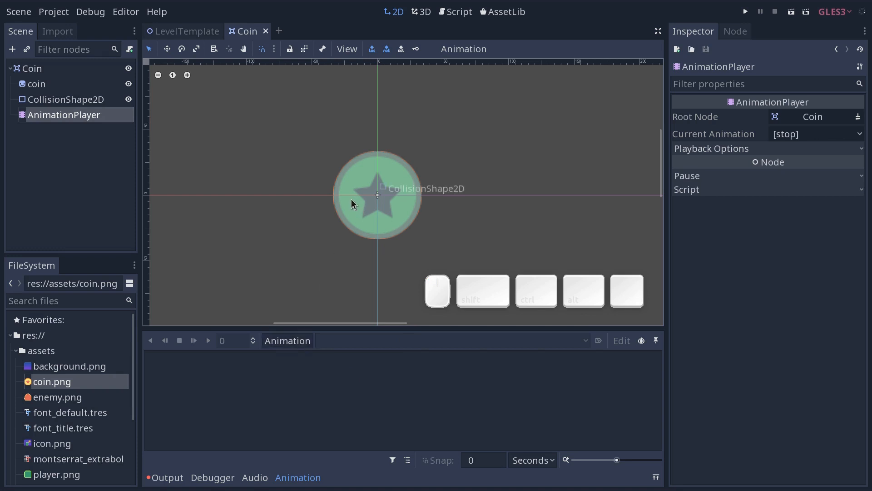
- Try moving the whole Coin root node a short distance in the viewport and undo the move
click(37, 84)
click(32, 69)
key(w)
mouse_move(390, 218)
mouse_down()
mouse_move(386, 195)
mouse_move(392, 229)
mouse_up()
key(ctrl+z)
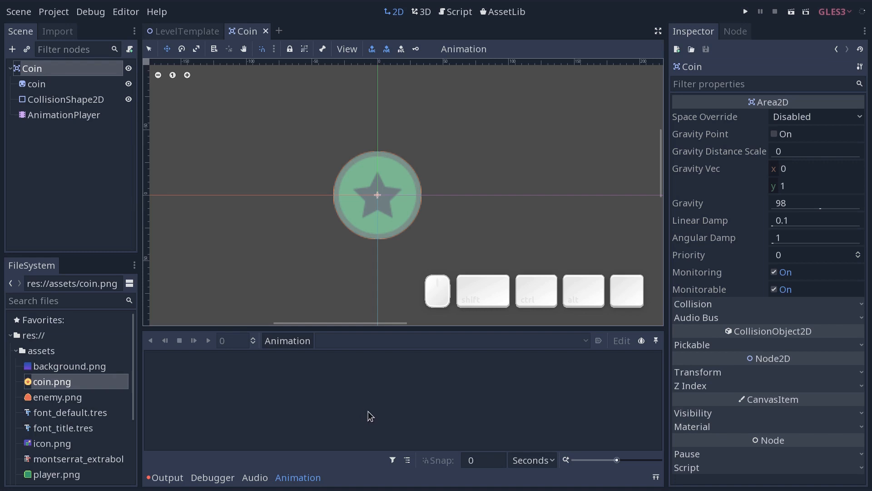
- Try out the alpha of the Coin root's Modulate colour and restore full opacity
click(729, 412)
scroll(774, 324, down, 2)
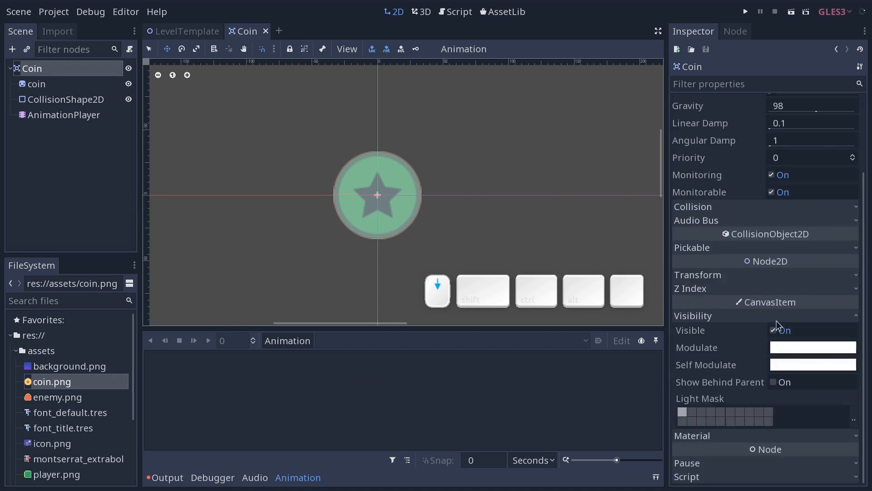
click(803, 351)
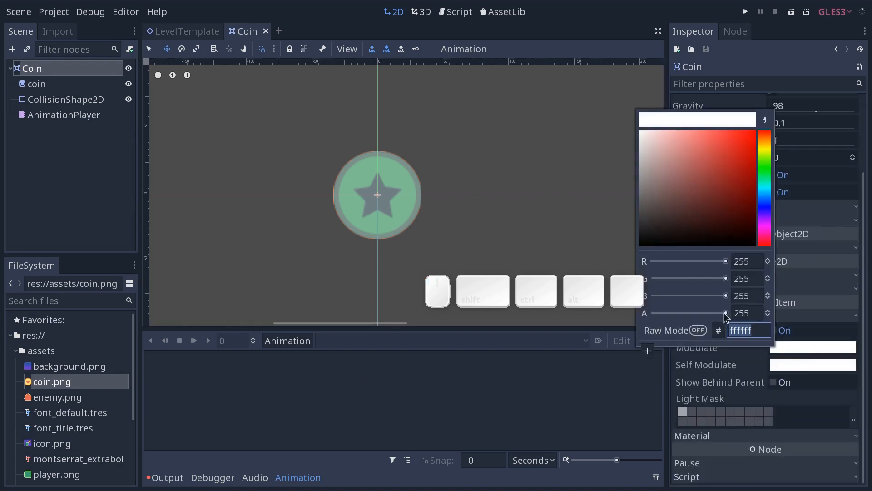
scroll(725, 312, down, 3)
drag(709, 309, 829, 337)
click(826, 350)
click(828, 314)
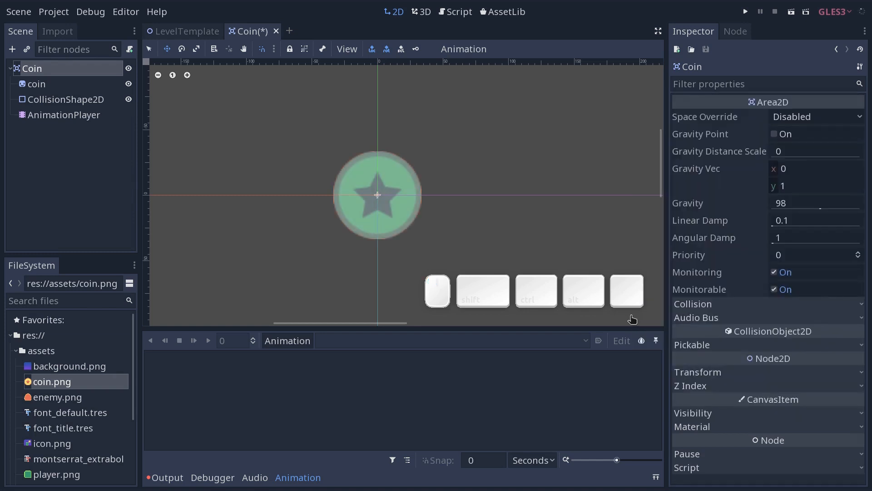
- Shift the Coin root slightly down and to the right, and undo the shift
key(w)
mouse_move(385, 216)
mouse_down()
mouse_move(385, 184)
mouse_move(387, 217)
mouse_up()
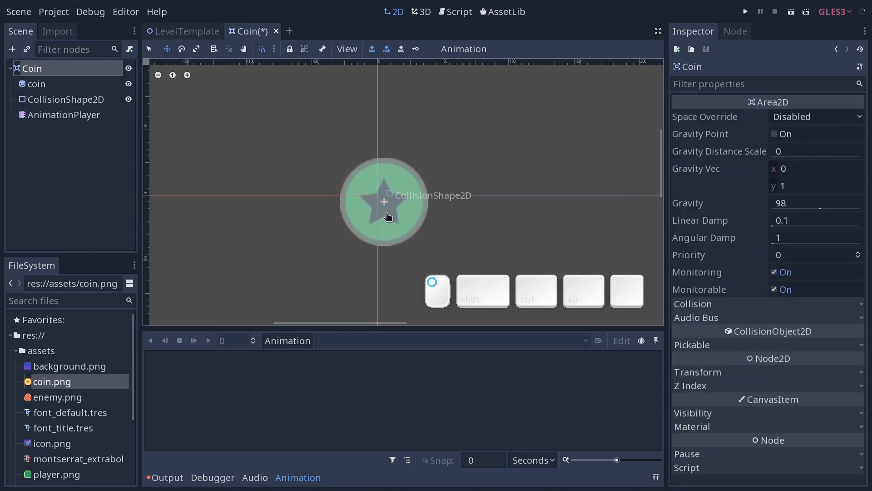
key(ctrl+z)
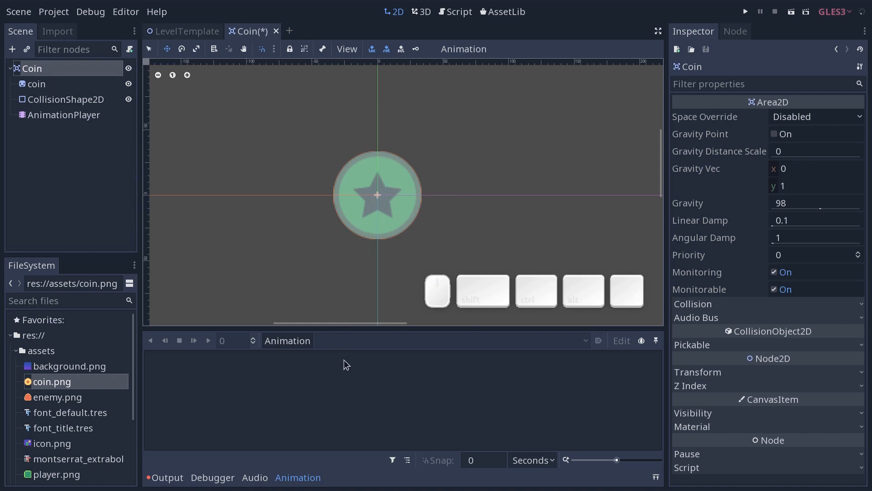
- Create a new animation named bouncing in the AnimationPlayer
click(286, 343)
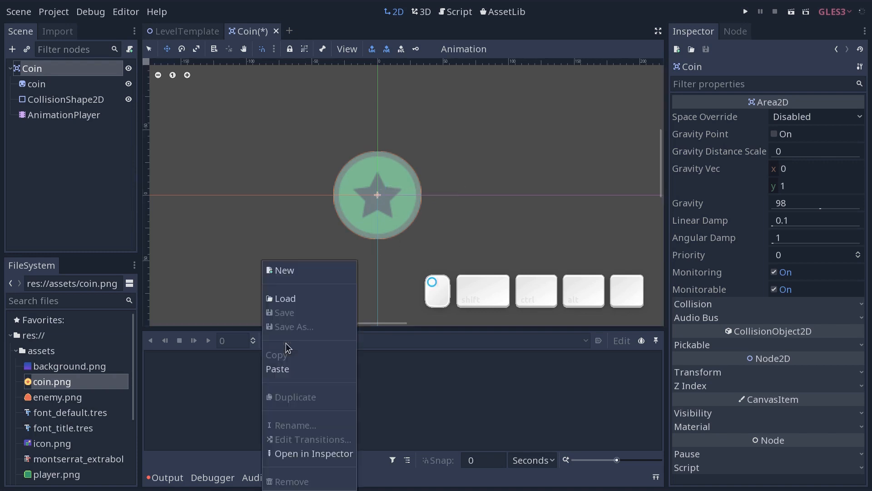
click(309, 276)
drag(424, 220, 273, 219)
text(bouncing)
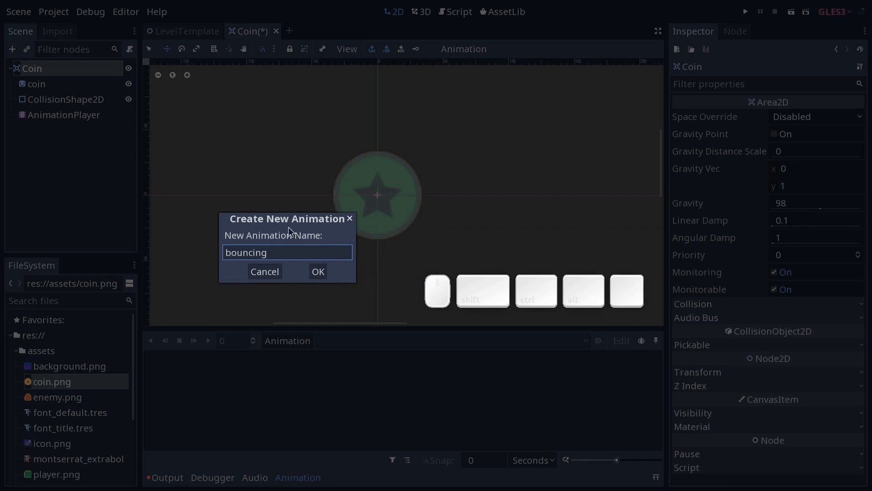
click(318, 272)
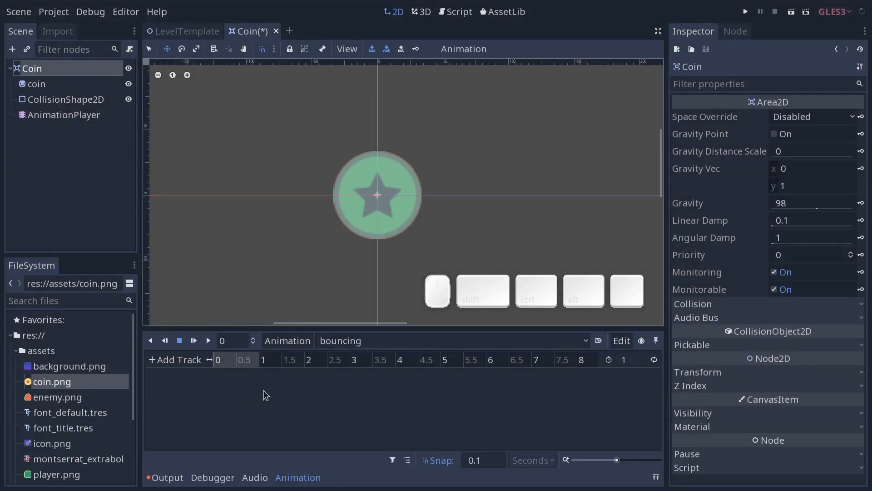
- Zoom in on the bouncing animation's timeline to show 0.1-second divisions, with the playhead at 0
click(219, 361)
mouse_move(225, 361)
mouse_down()
mouse_move(259, 364)
mouse_move(199, 363)
mouse_move(240, 359)
mouse_move(210, 363)
mouse_up()
drag(618, 461, 610, 461)
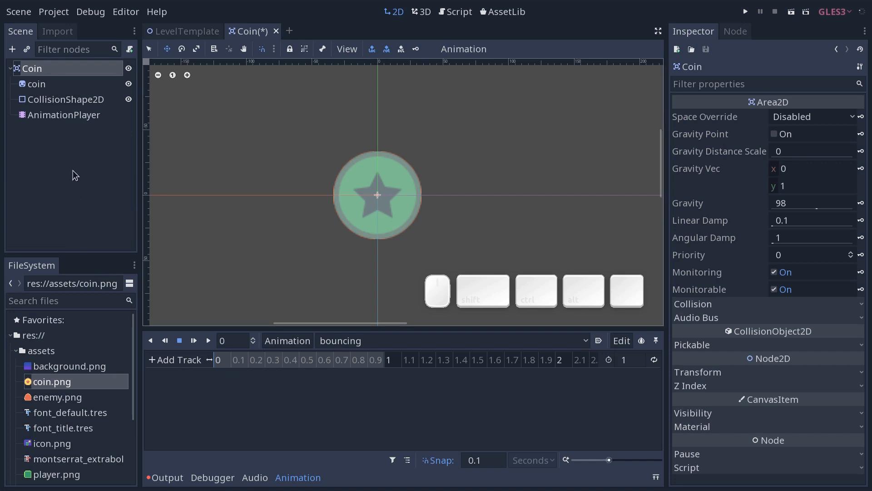
- Test moving the Coin root together with its sprite and collision shape, and undo the test move
click(50, 85)
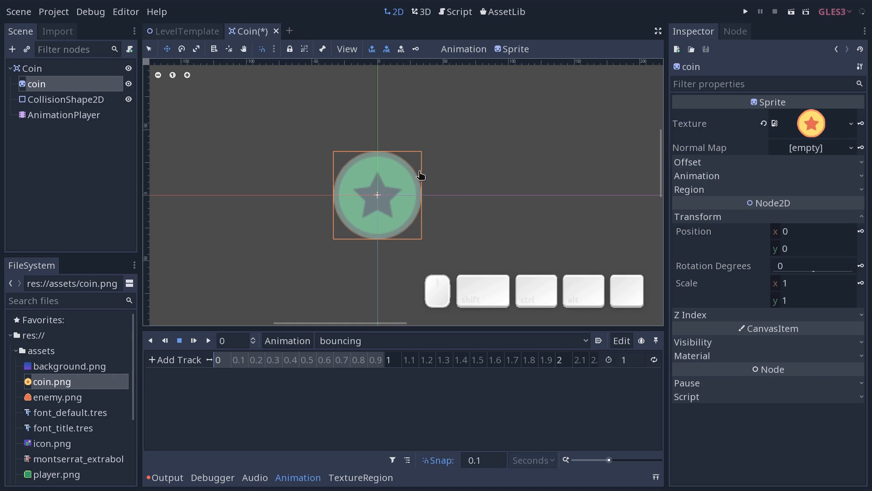
click(32, 67)
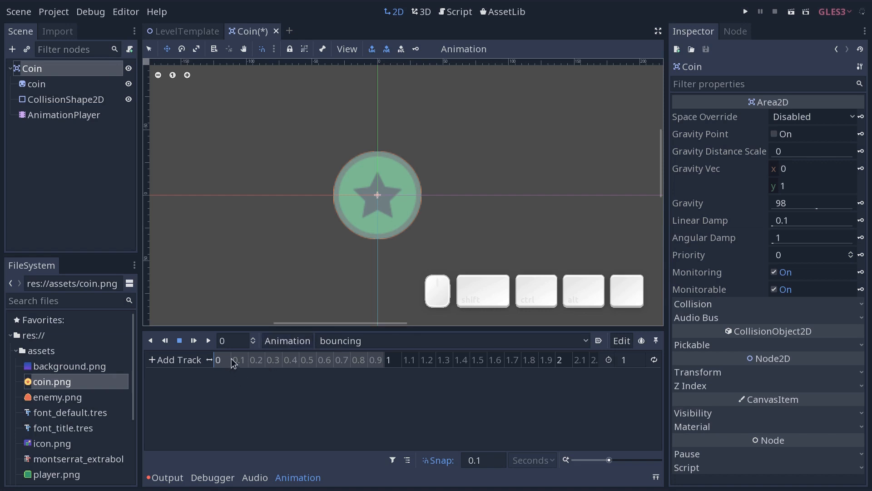
key(w)
drag(385, 229, 392, 221)
key(ctrl+z)
click(84, 100)
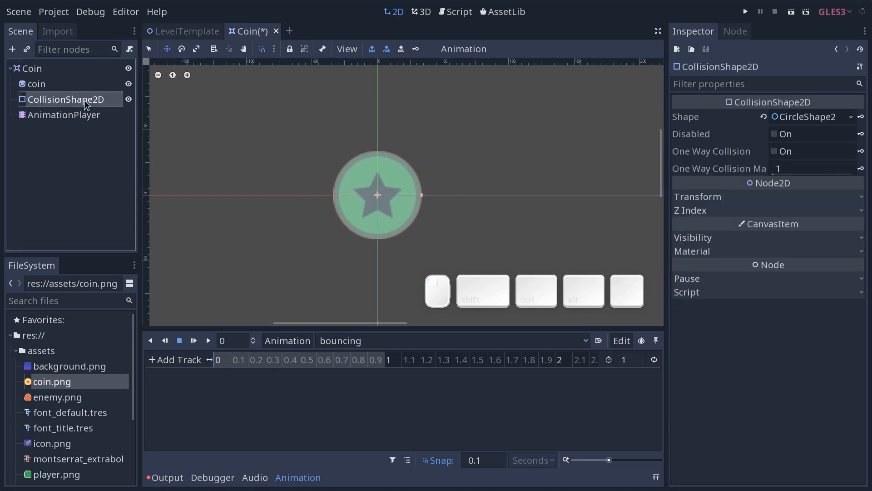
- Select the Coin root and set the bouncing animation's length to 1.8 seconds
click(73, 69)
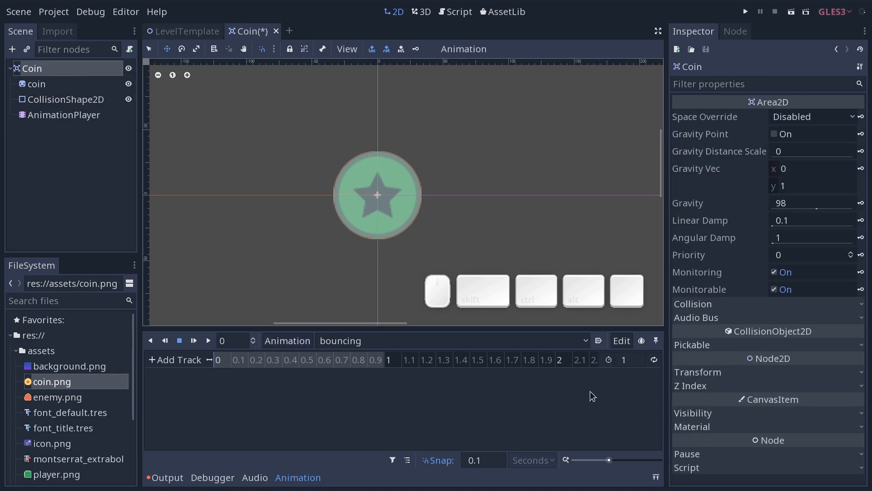
click(633, 365)
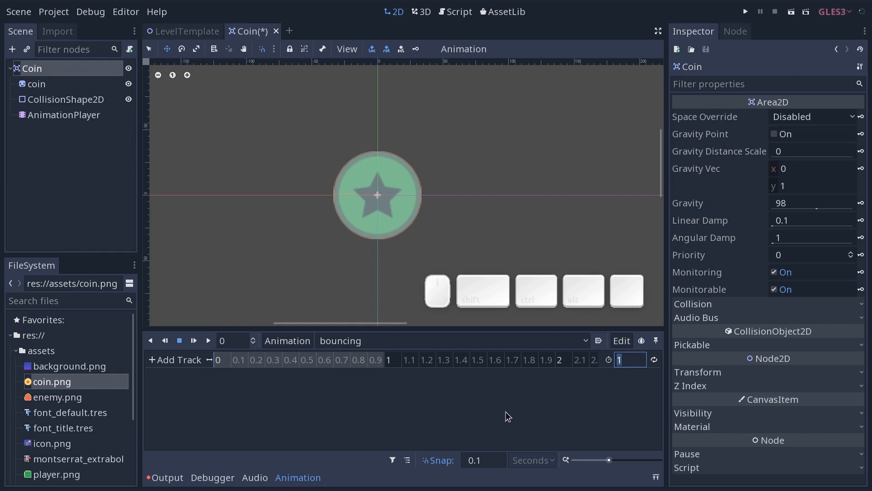
text(1.8)
key(Return)
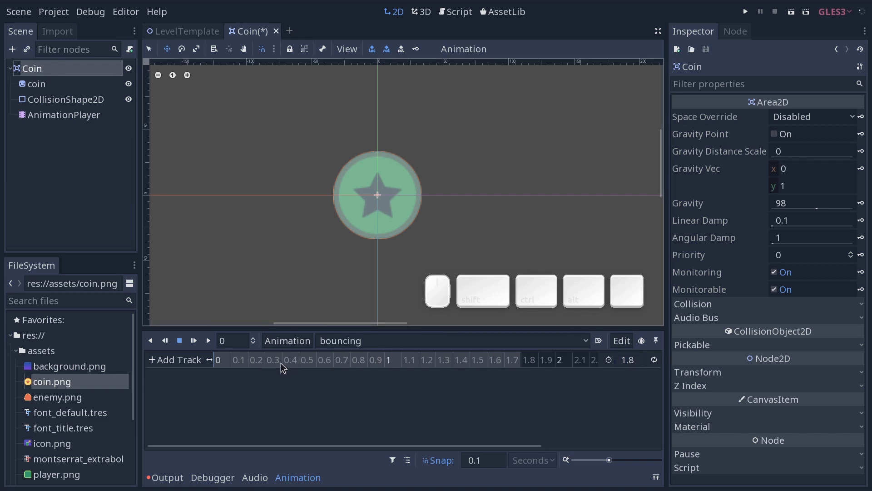
click(655, 363)
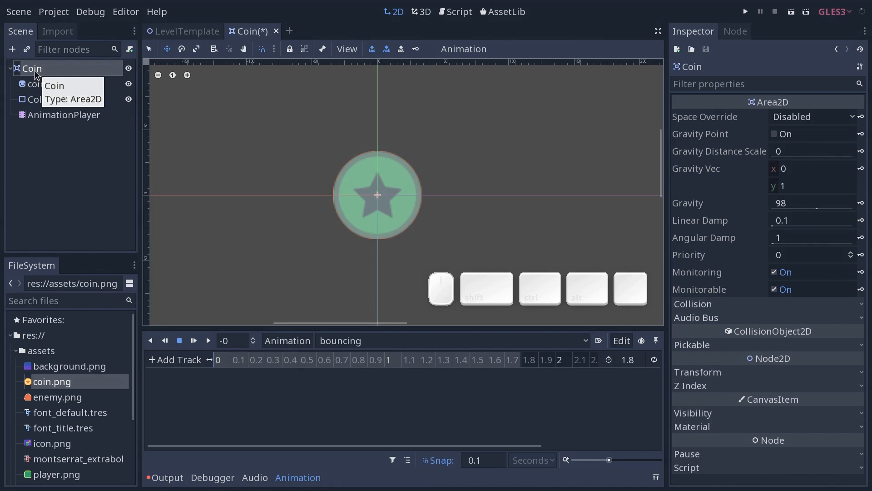
- Try inserting a position keyframe for the Coin root at time 0, and undo the insertion
click(387, 50)
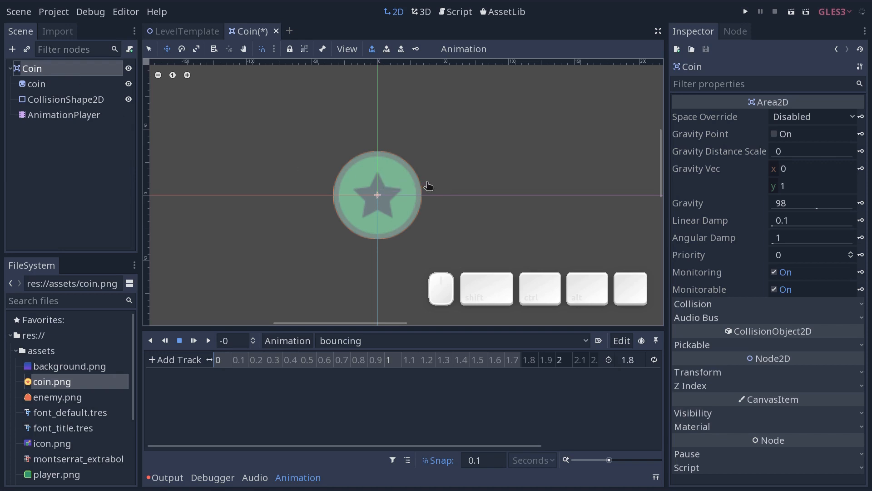
key(Insert)
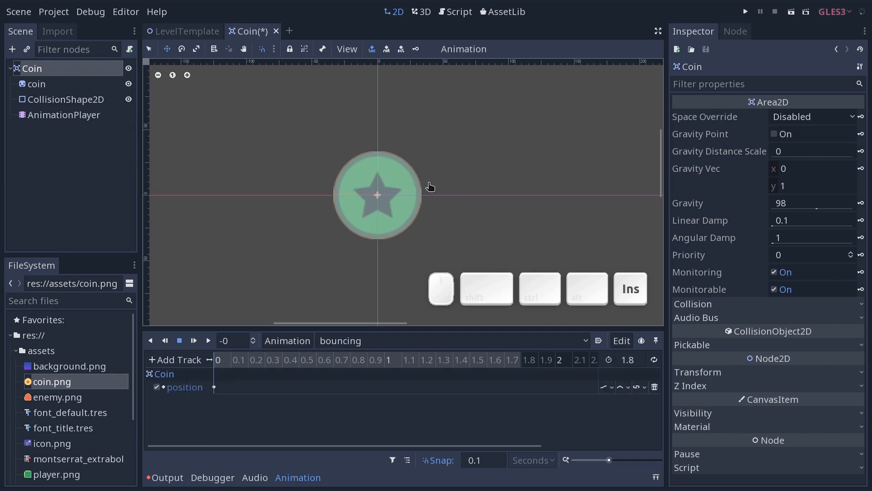
key(ctrl+z)
key(Insert)
key(ctrl+z)
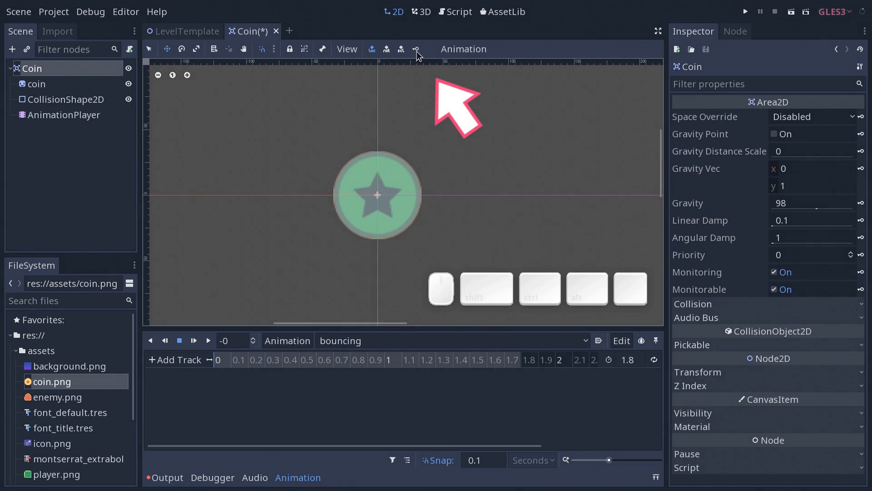
- Insert a position keyframe for the Coin root at time 0 and select that keyframe
click(417, 51)
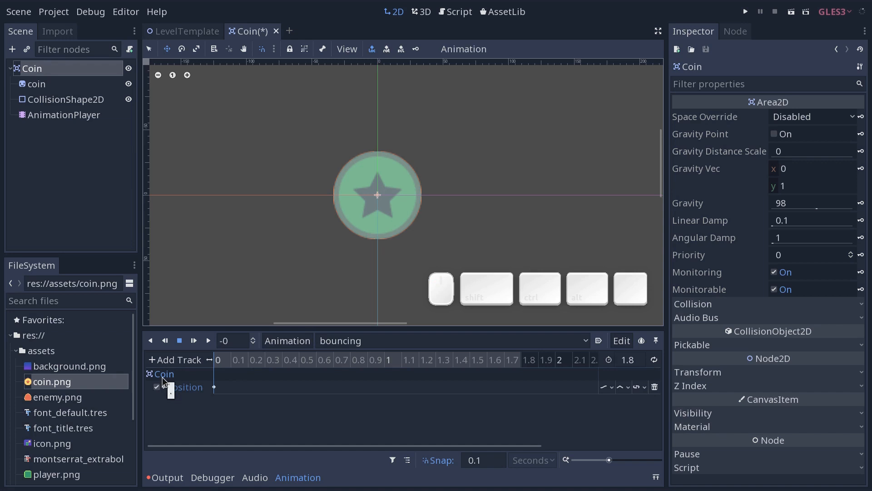
click(180, 382)
click(46, 68)
click(214, 388)
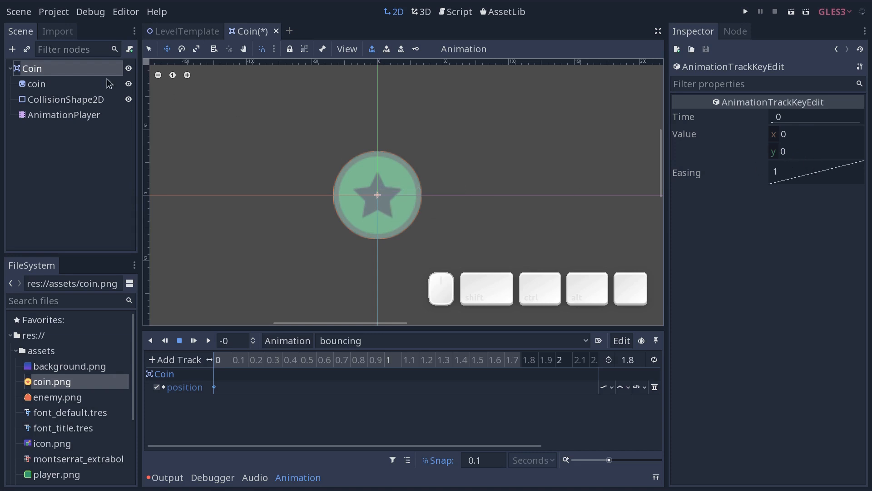
- Examine the X and Y position values stored in the keyframe at time 0
click(799, 133)
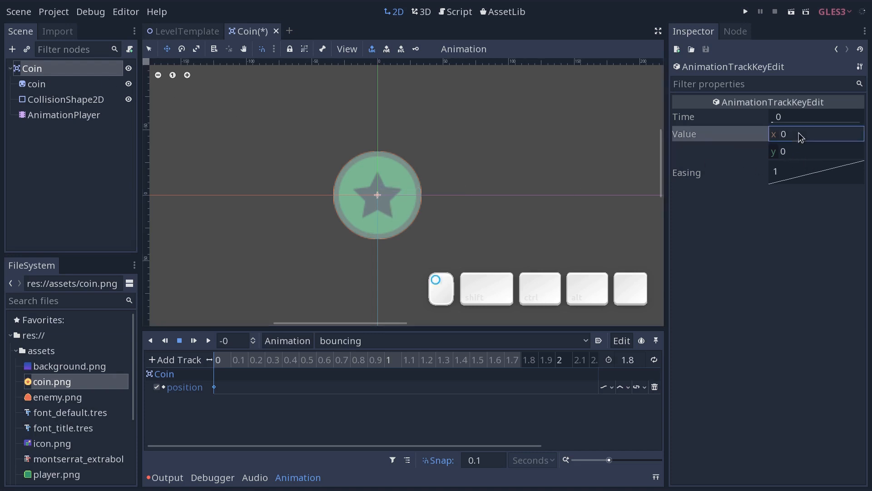
click(802, 146)
click(798, 136)
click(799, 148)
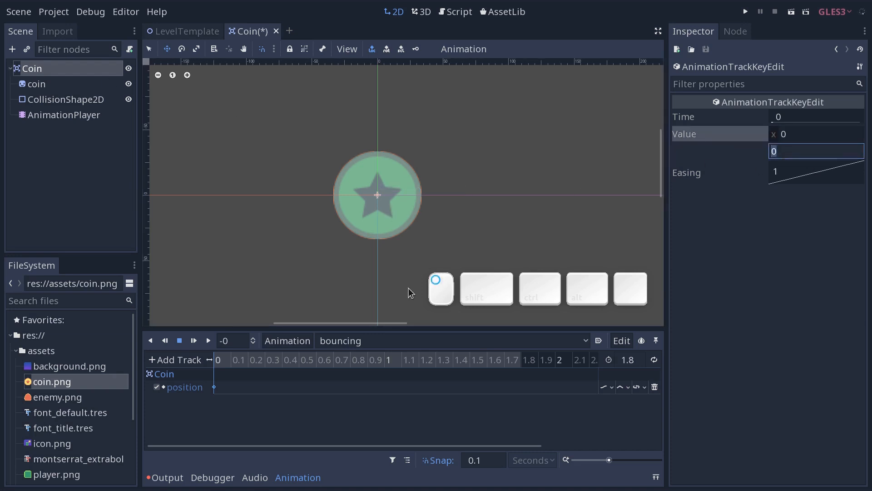
click(276, 424)
click(214, 388)
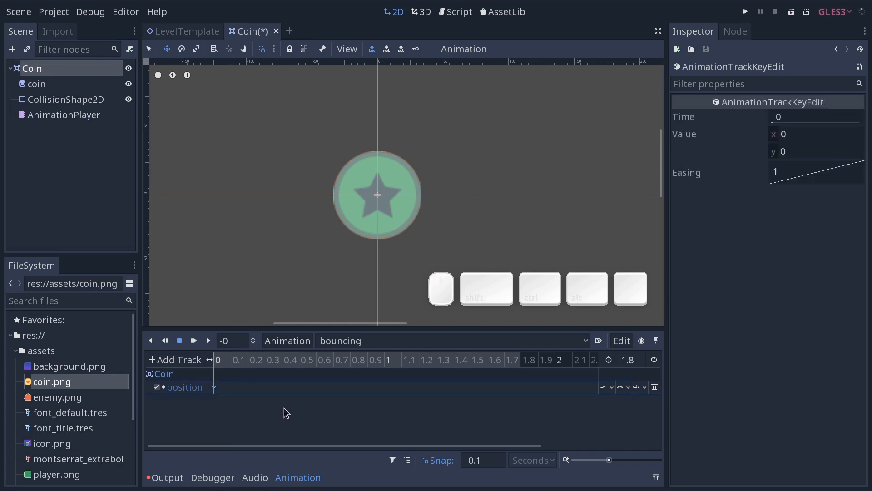
- Raise the Coin root about 21 pixels at 0.9 seconds and insert a position keyframe there
drag(234, 361, 374, 364)
middle_click(384, 207)
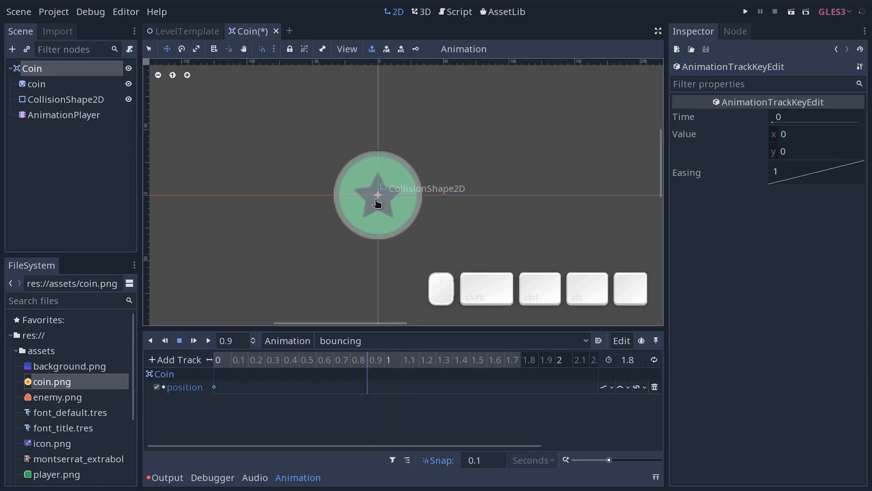
key(w)
drag(389, 225, 391, 200)
key(Insert)
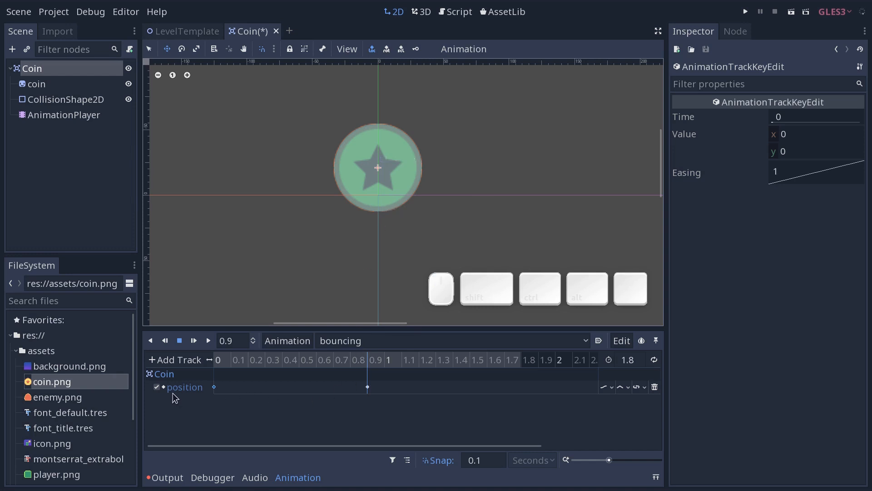
- Scrub through the bouncing animation, enable its looping, and return the playhead to 0
drag(249, 361, 352, 362)
click(651, 359)
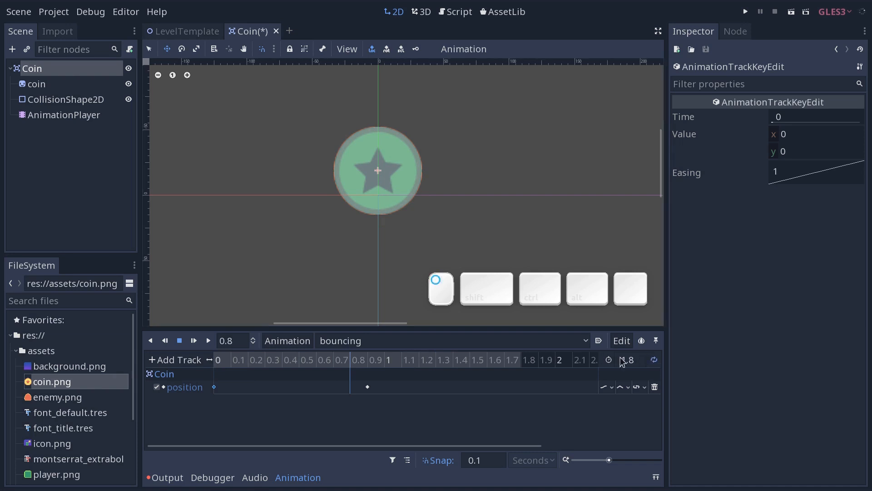
drag(289, 365, 148, 372)
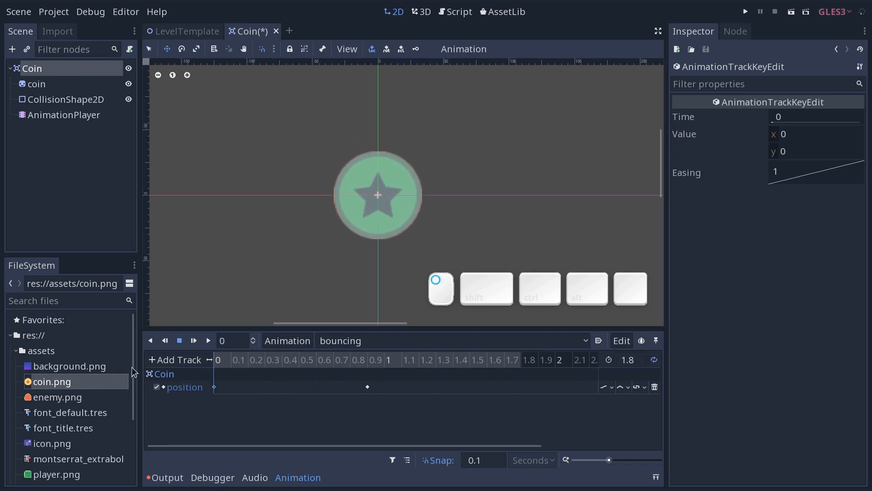
- Lower the Coin root about 14 pixels at time 0 and update the position keyframe there
click(368, 388)
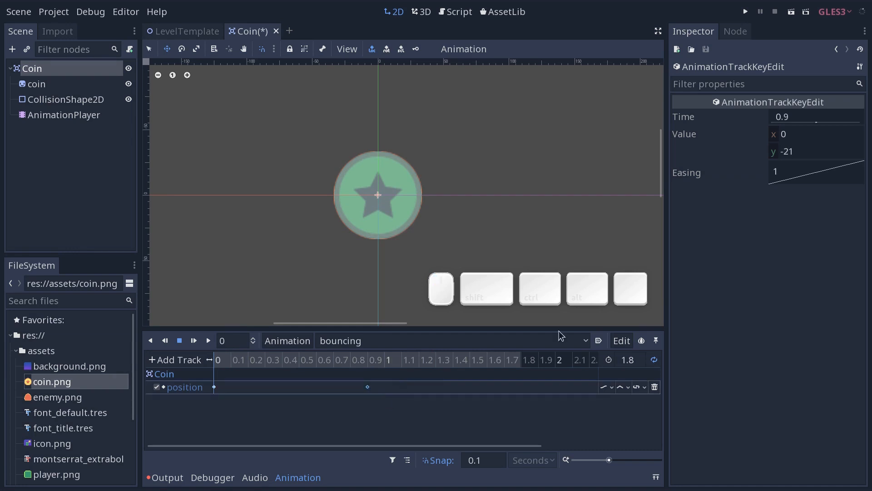
click(213, 386)
shift+drag(391, 203, 393, 215)
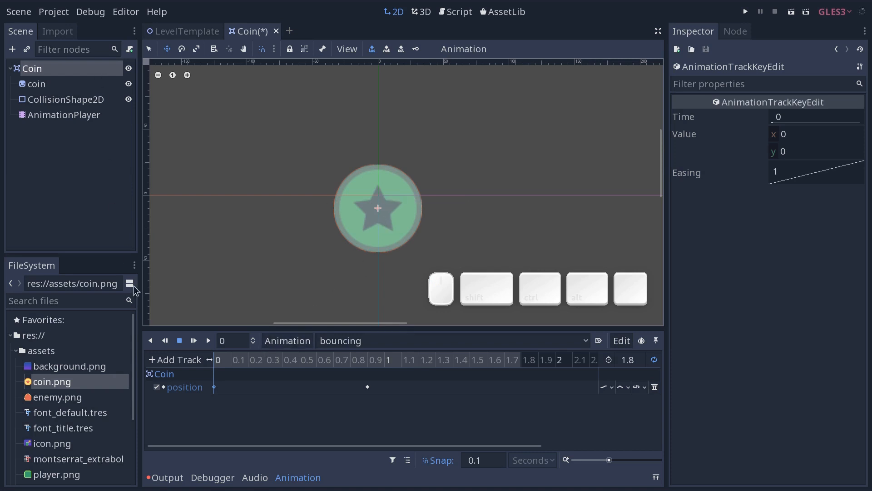
click(217, 362)
drag(397, 234, 398, 253)
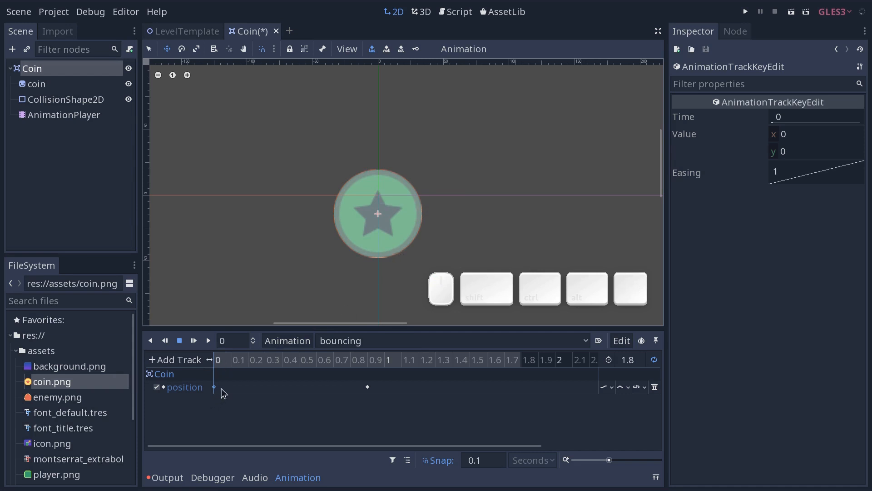
mouse_move(216, 390)
- Scrub between the two keyframes and play the looping bouncing animation to check the motion
drag(219, 360, 177, 370)
drag(273, 367, 372, 374)
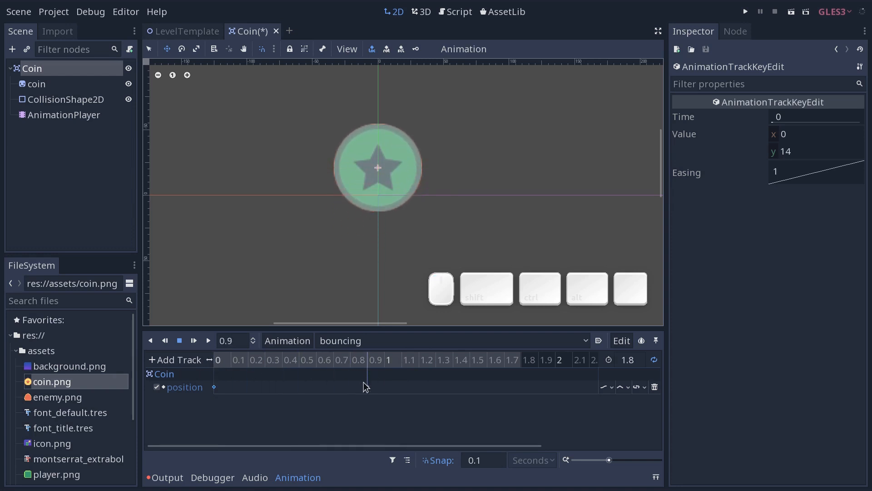
key(shift+d)
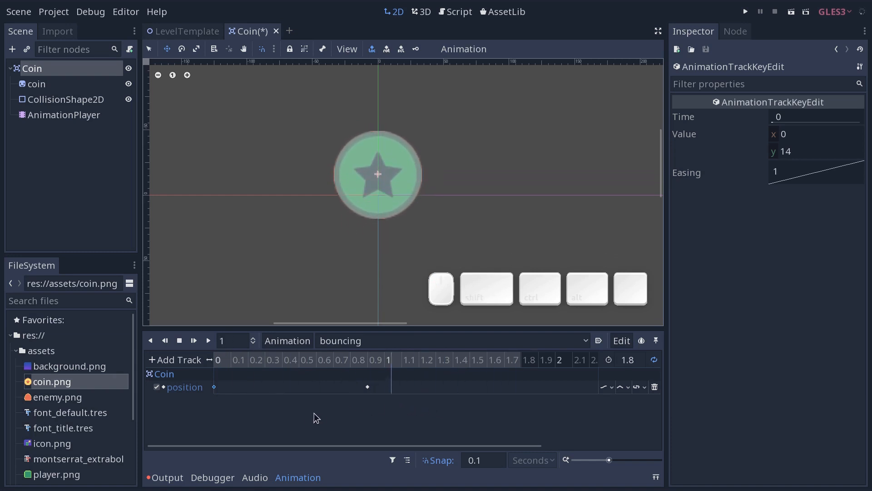
key(space)
key(shift+d)
key(s)
- Set the Y position of the keyframe at time 0 to 10
drag(231, 405, 209, 370)
click(794, 153)
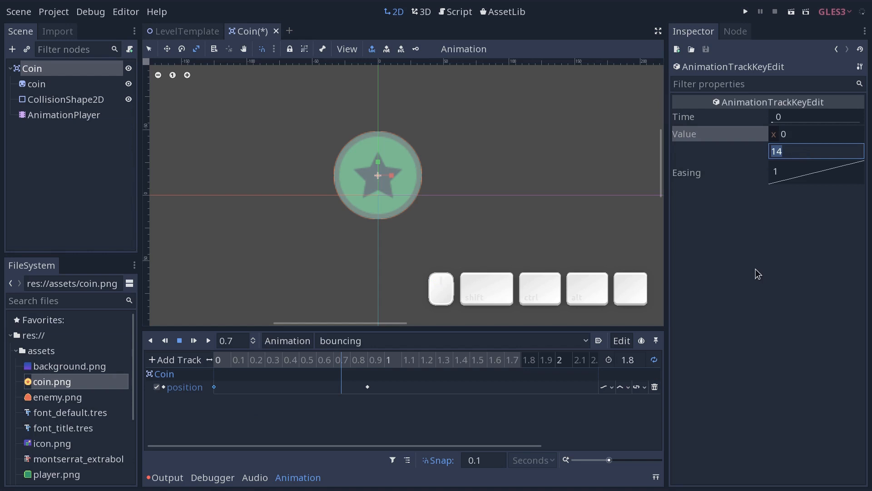
text(10)
key(Return)
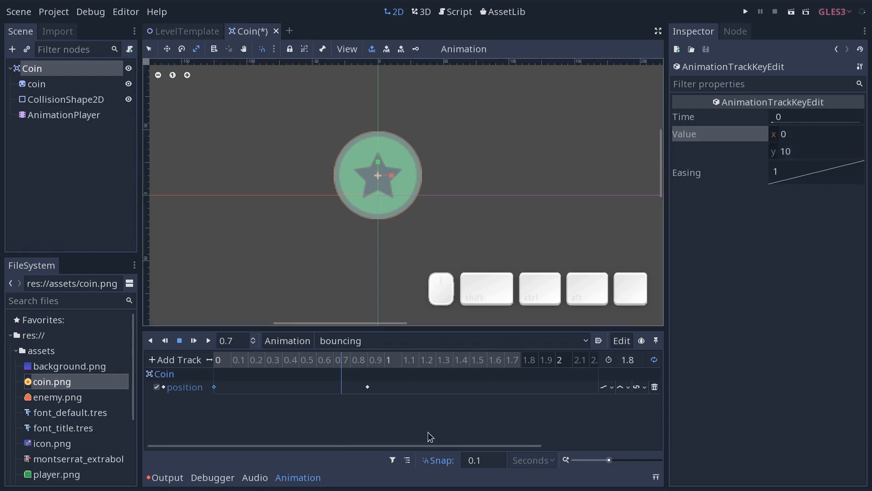
- Set the Y position of the keyframe at 0.9 seconds to -10
drag(401, 408, 364, 383)
click(795, 153)
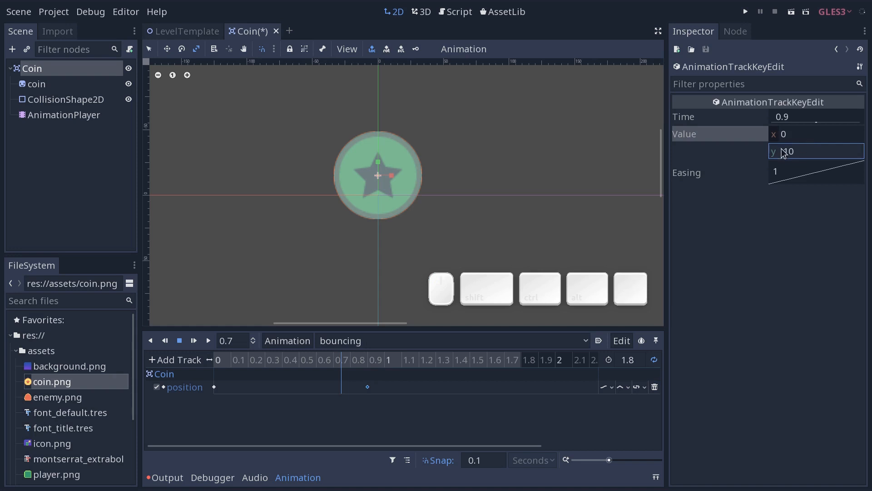
text(-10)
key(Return)
- Play the bouncing animation with the Coin at a smaller zoom, and scrub from 0 to 0.4 seconds
key(shift+d)
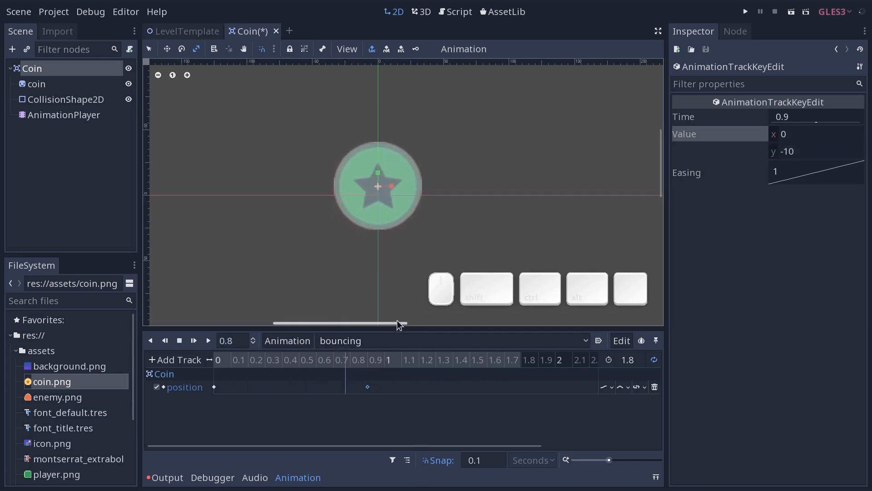
scroll(473, 214, down, 3)
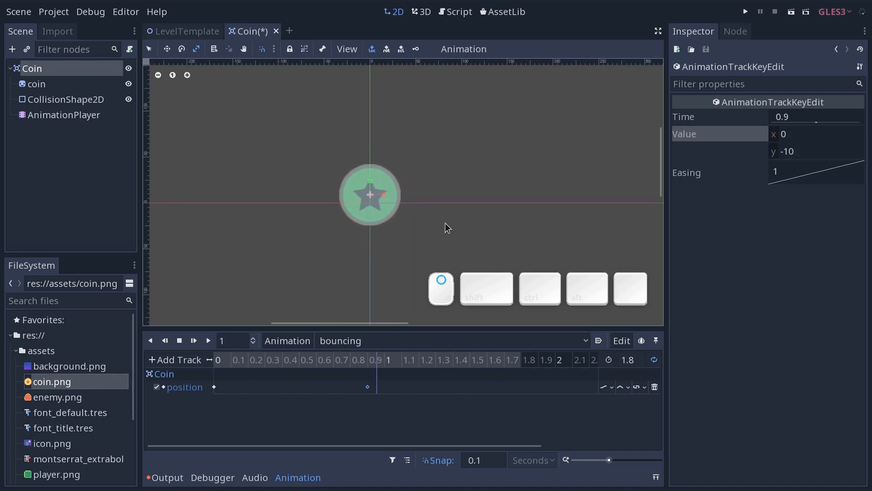
key(shift+d)
key(s)
click(239, 359)
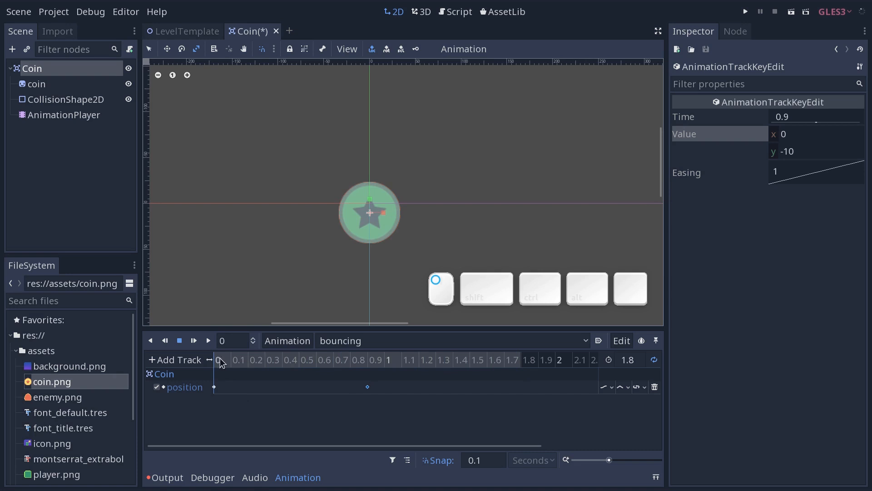
drag(239, 359, 279, 372)
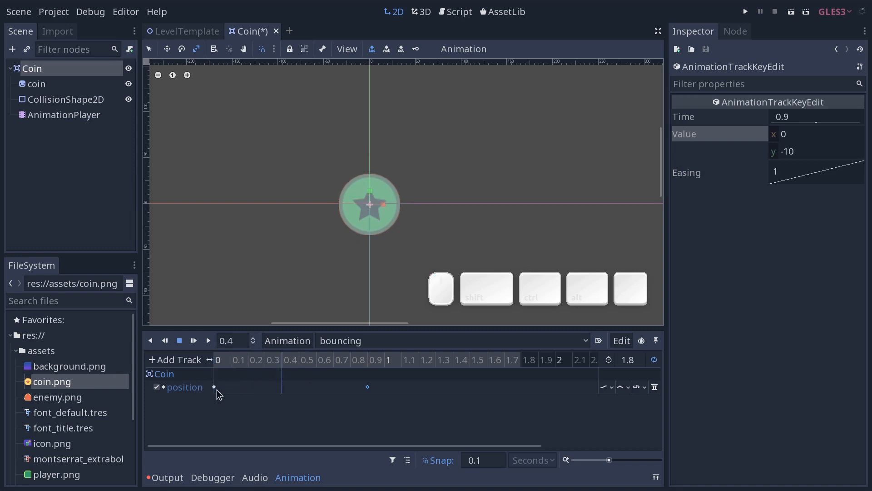
- Set the easing of the keyframe at time 0 to about 0.27 and play the bouncing animation
drag(198, 407, 381, 378)
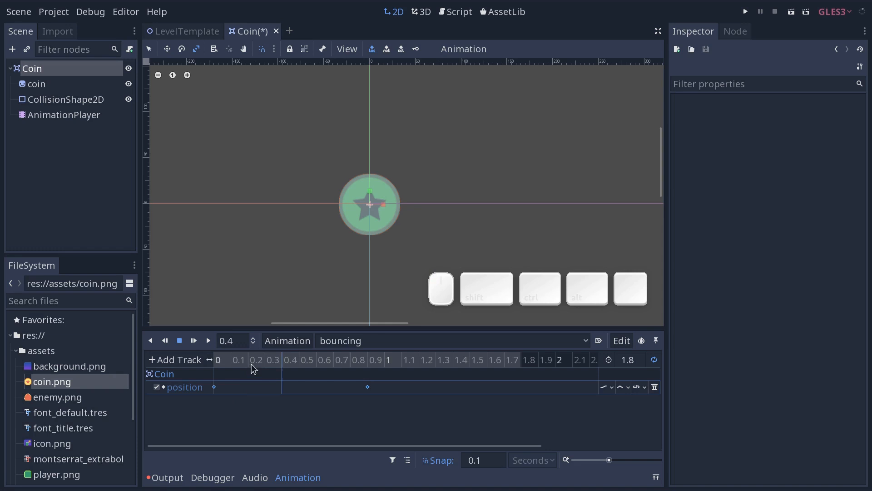
drag(251, 364, 211, 368)
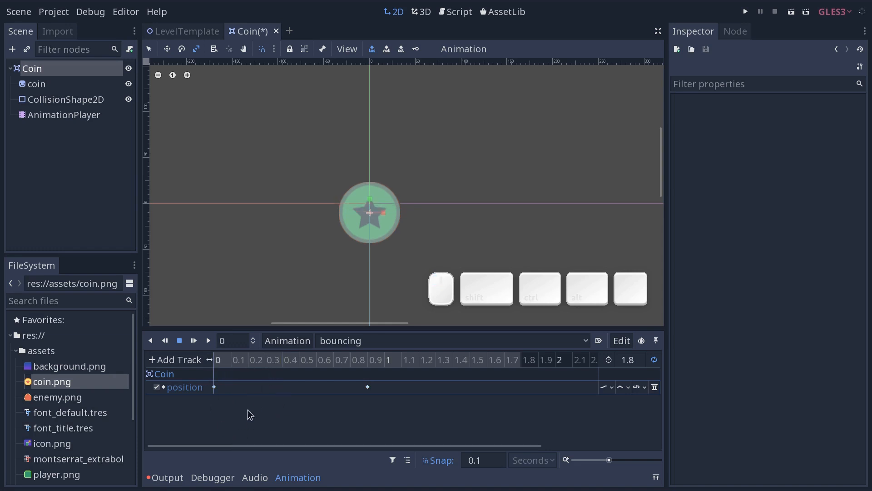
drag(245, 417, 203, 370)
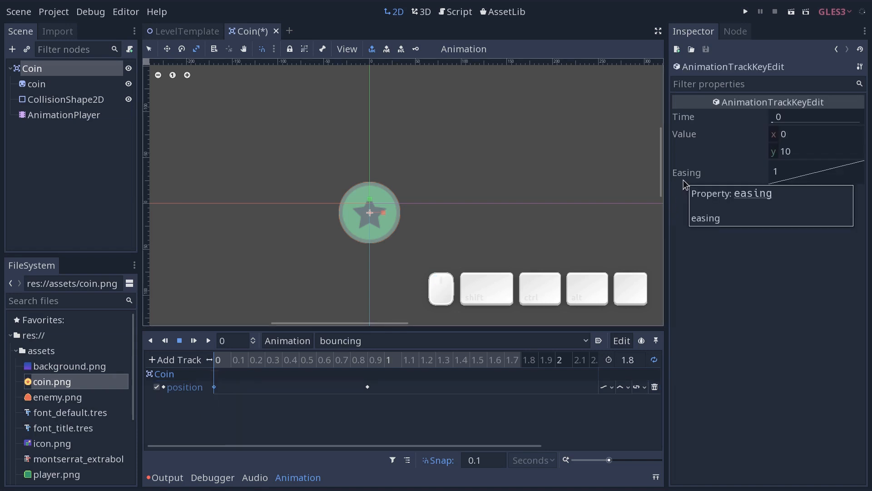
drag(822, 173, 808, 190)
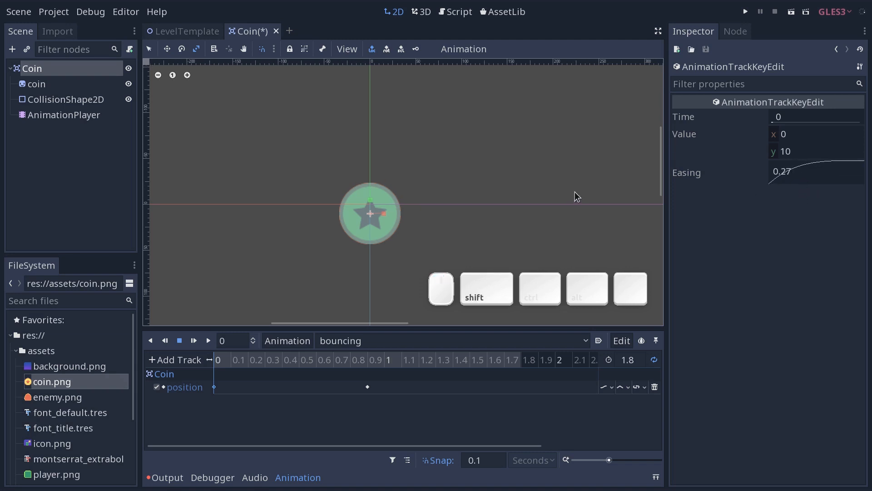
key(shift+d)
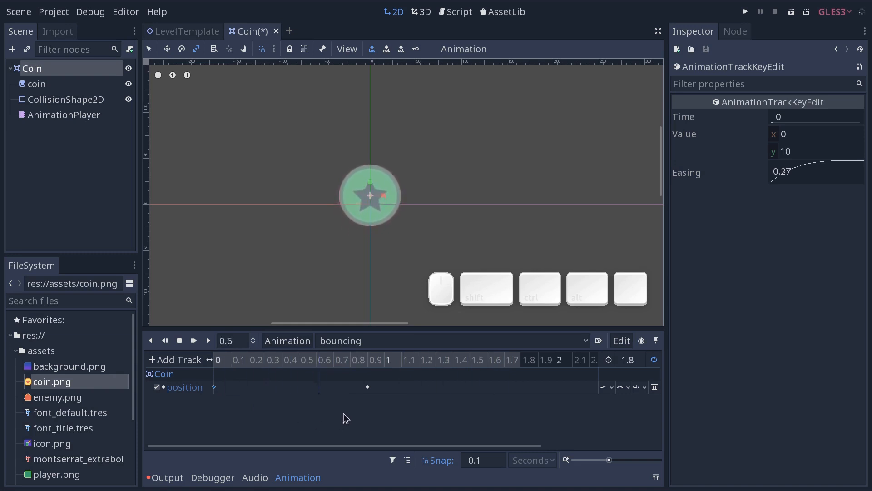
- Set the easing of the keyframe at 0.9 seconds to about 2.73
drag(342, 412, 383, 380)
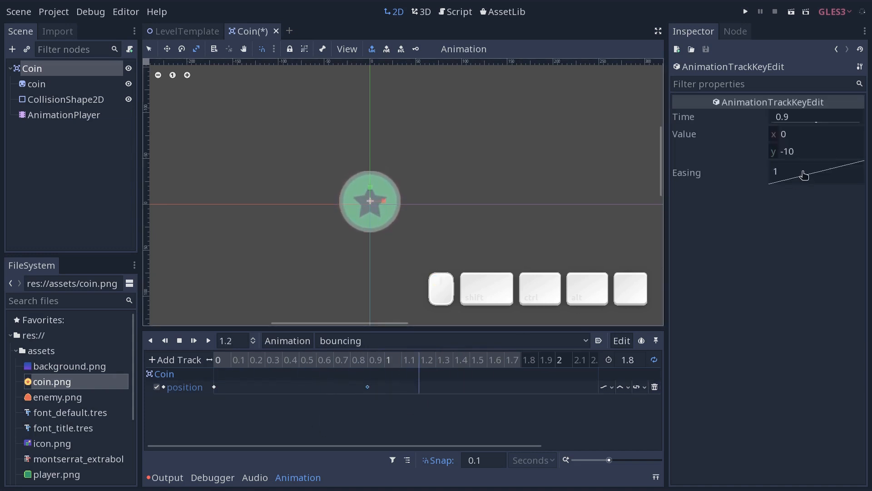
drag(803, 174, 817, 173)
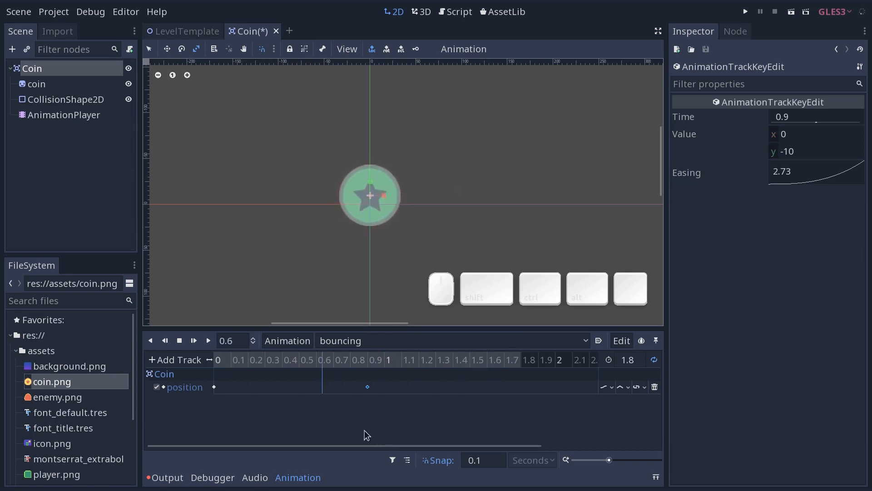
- Move the bouncing animation's second position keyframe to 0.7 seconds and set the animation length to 1.4 seconds
click(408, 392)
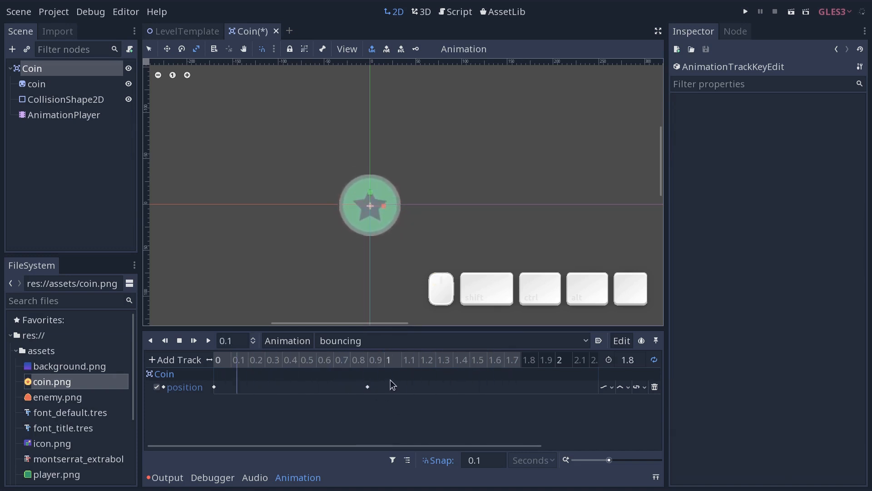
drag(368, 387, 333, 393)
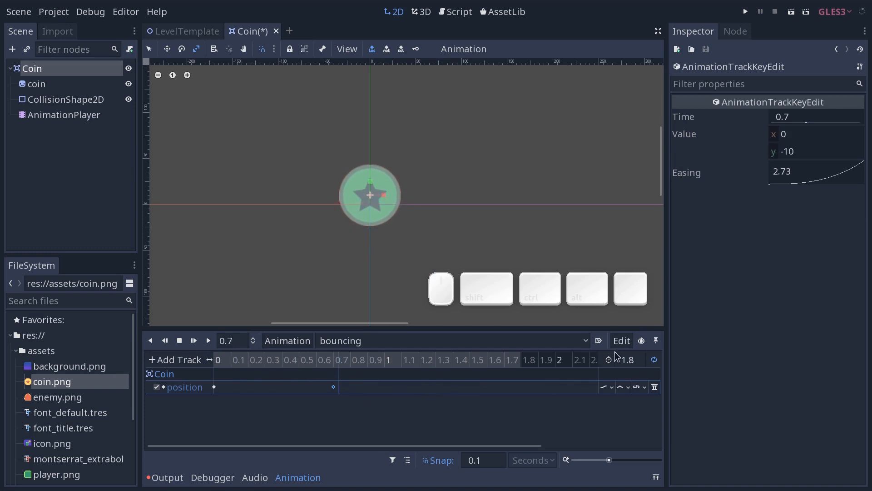
click(632, 360)
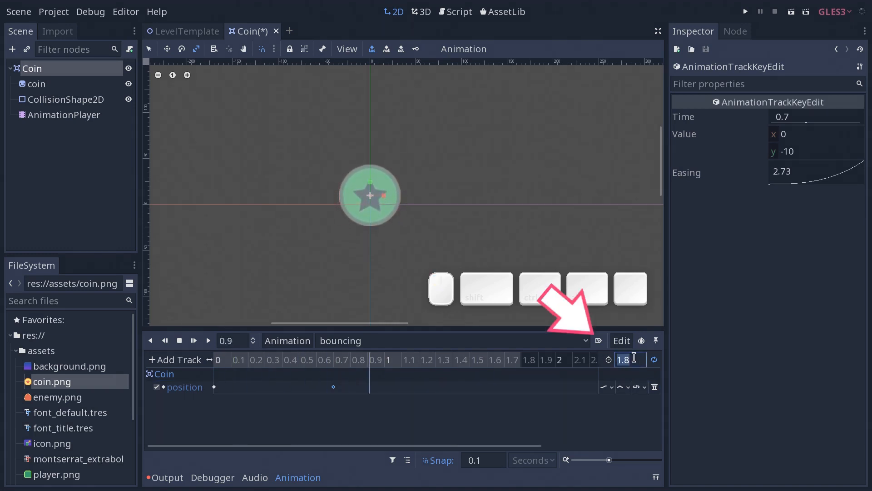
text(1.4)
key(KP_Enter)
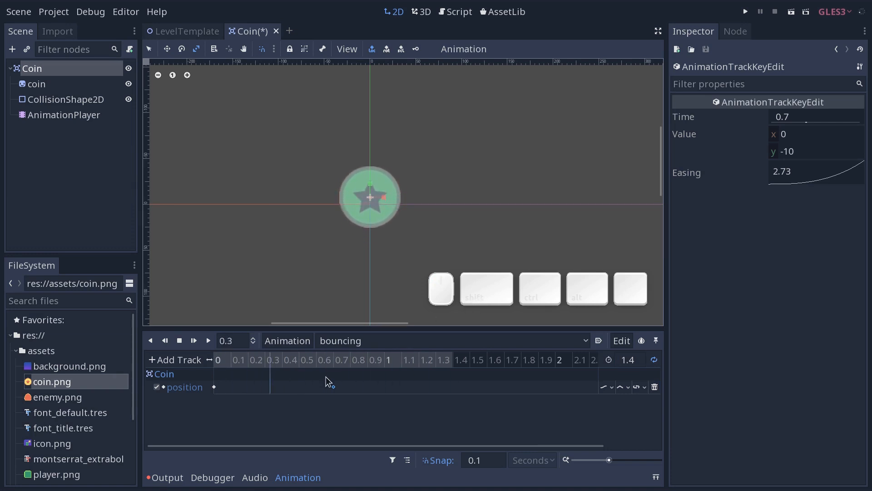
- Move the bouncing animation's second position keyframe to 0.6 seconds and set the animation length to 1.2 seconds
drag(334, 388, 312, 389)
click(633, 362)
text(1.2)
key(KP_Enter)
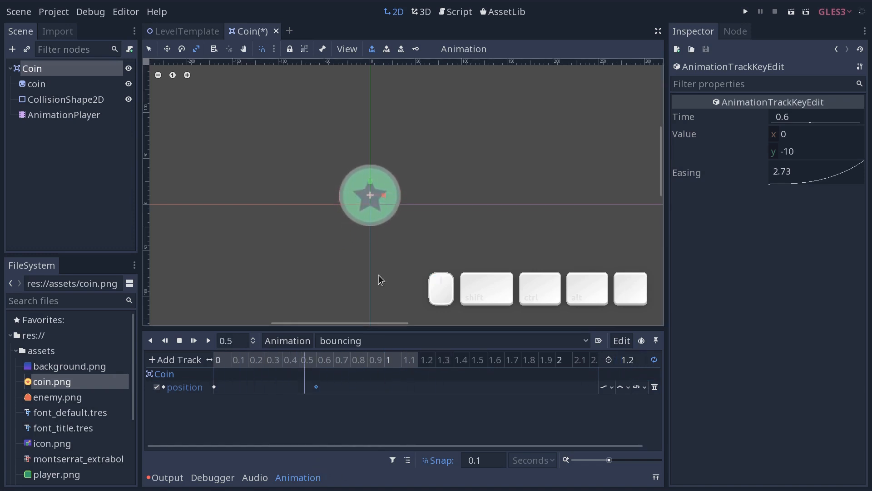
- Deselect the Coin node and save the Coin scene
scroll(386, 243, down, 3)
key(q)
click(497, 217)
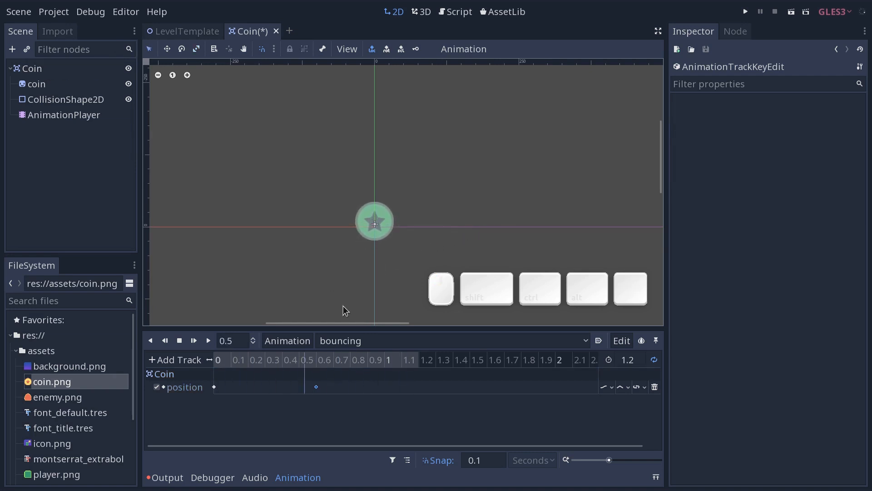
key(ctrl+s)
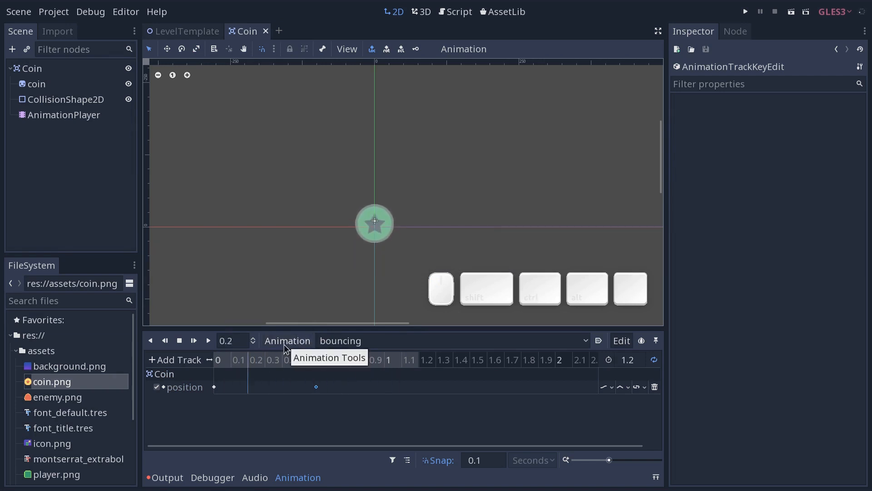
- Create a new animation named fade_out in the AnimationPlayer
click(287, 342)
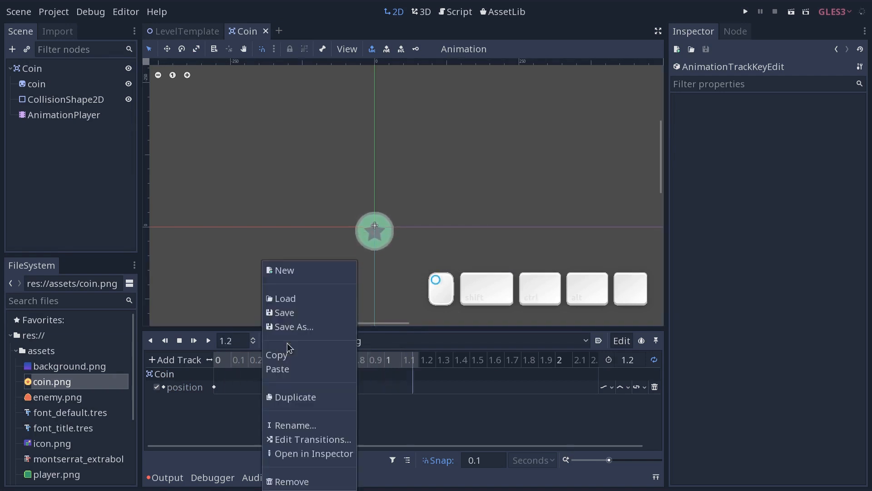
click(285, 270)
drag(444, 226, 544, 148)
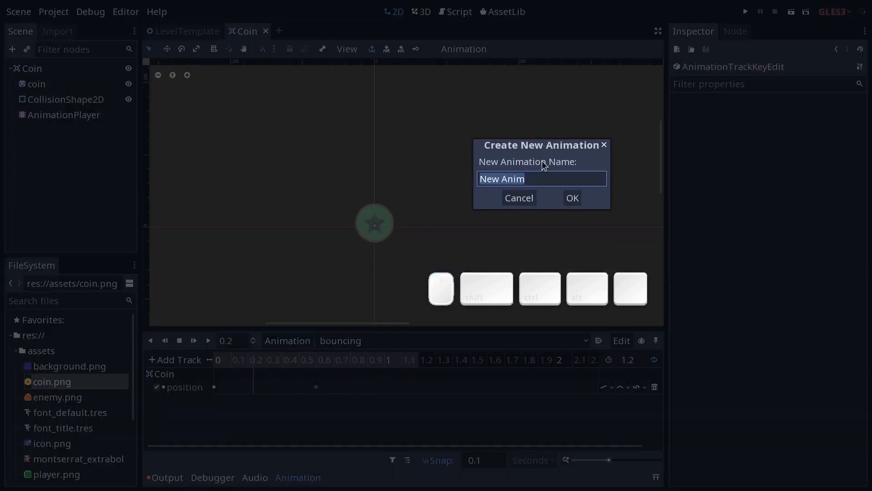
text(fade_out)
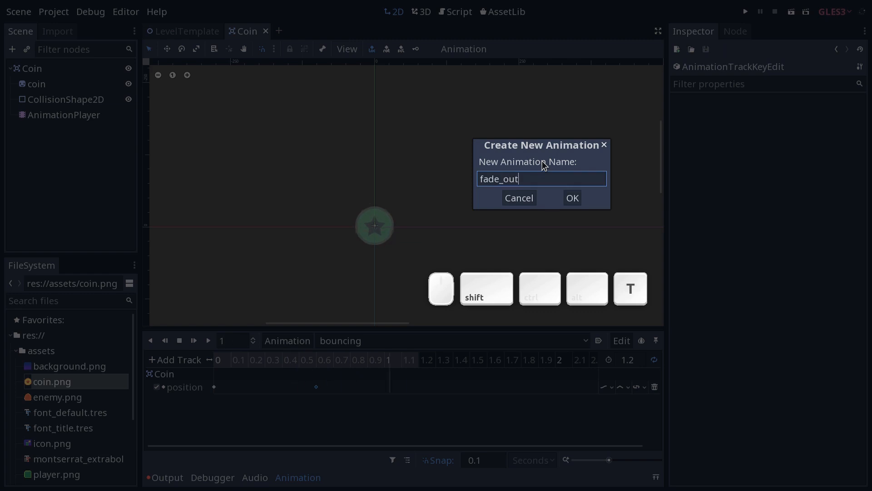
click(575, 198)
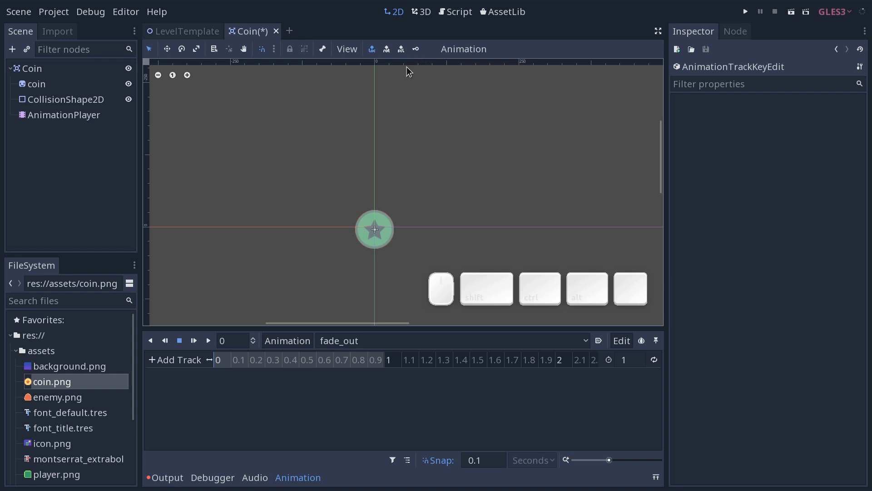
- Reset the root Coin node's Position to its default value
middle_drag(394, 237, 400, 209)
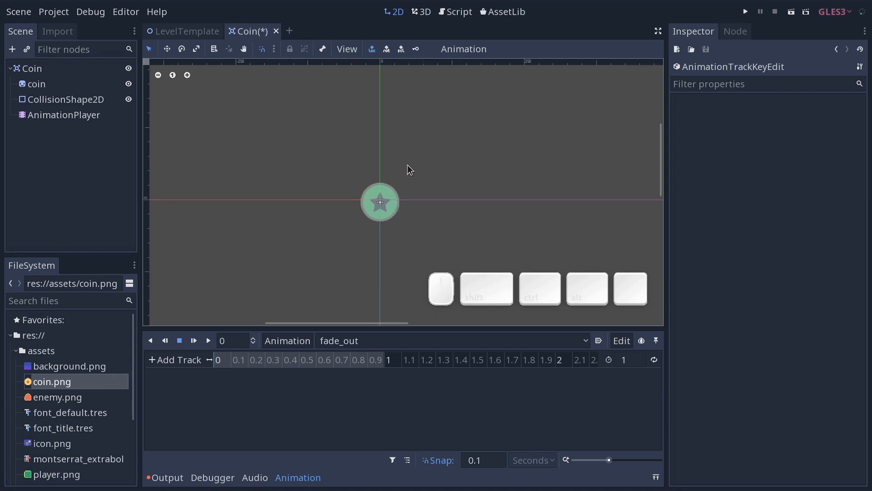
click(46, 73)
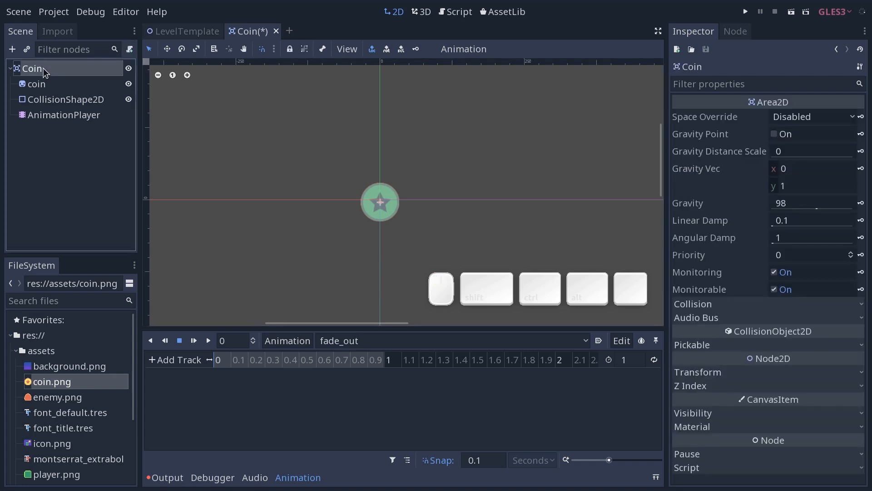
click(695, 373)
click(763, 387)
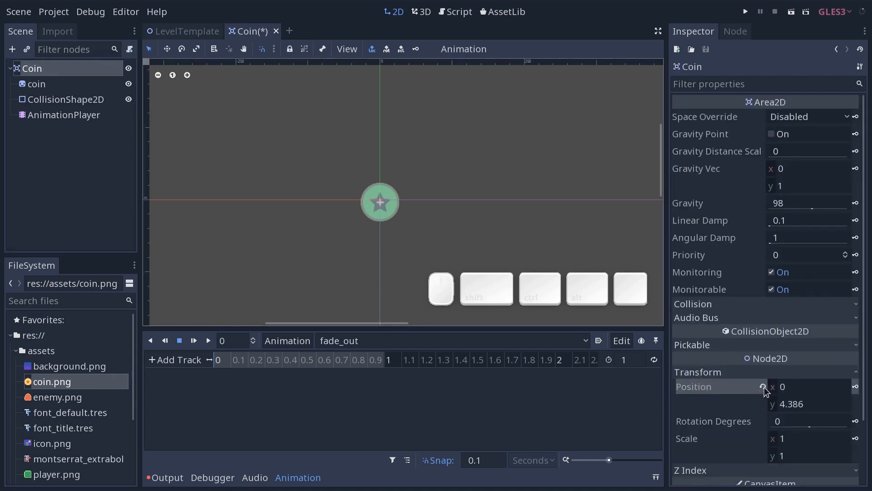
click(753, 372)
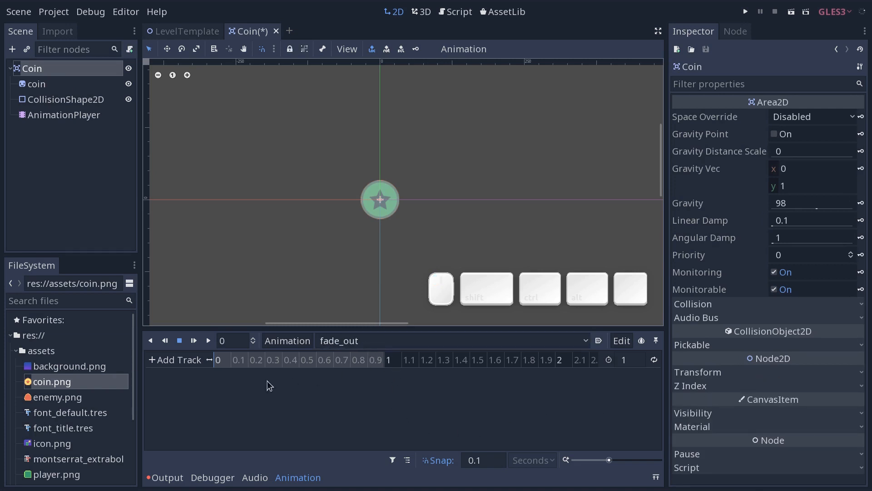
click(708, 372)
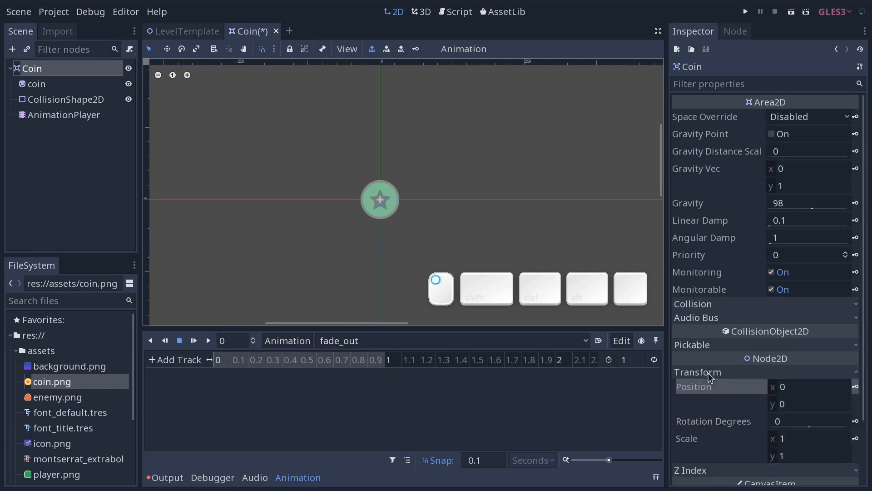
scroll(707, 374, down, 3)
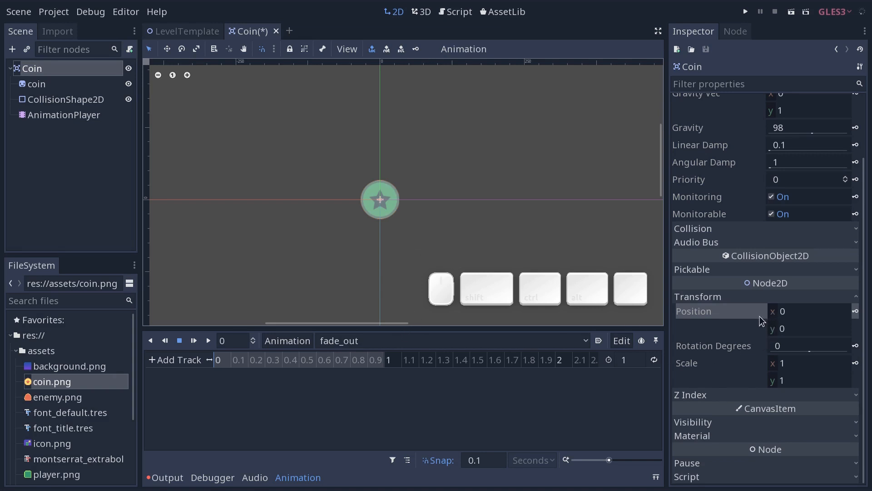
click(811, 296)
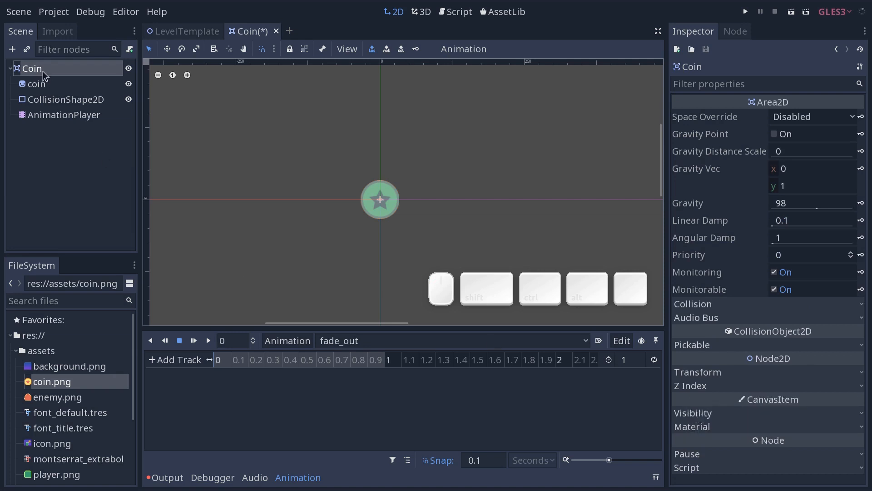
- Add keyframes for the Coin's Modulate property at 0 and 0.6 seconds in the fade_out animation
click(713, 413)
scroll(776, 345, down, 2)
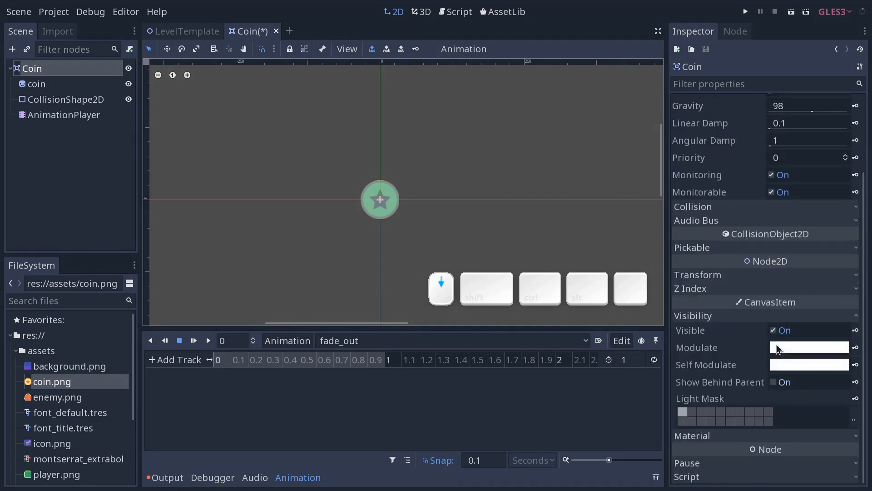
click(855, 348)
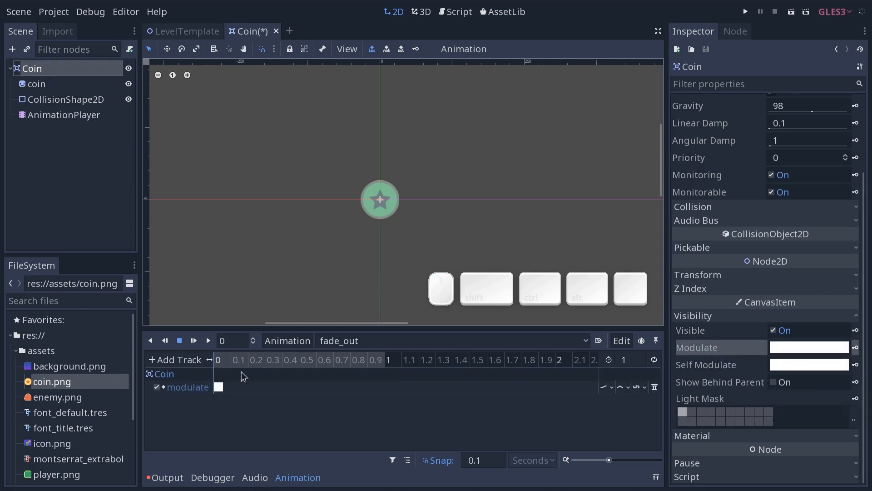
drag(217, 359, 319, 363)
click(856, 348)
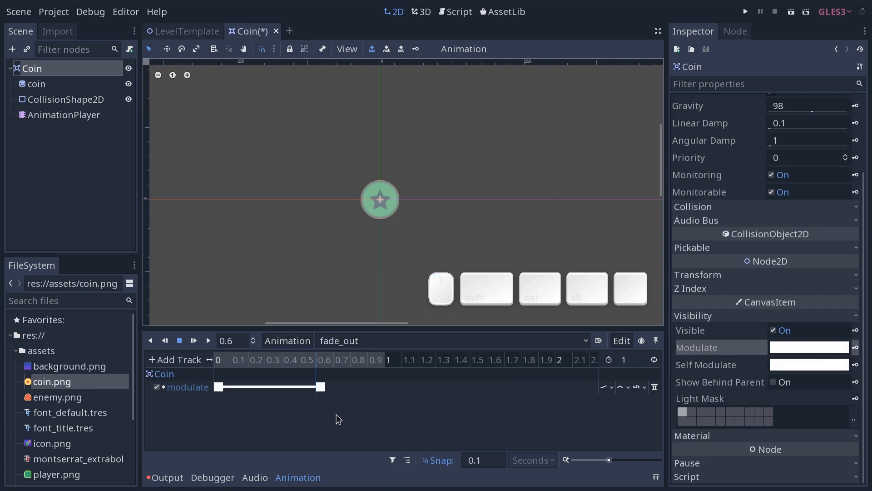
- Make the Modulate keyframe at 0.6 seconds fully transparent by lowering its alpha to 0
click(321, 390)
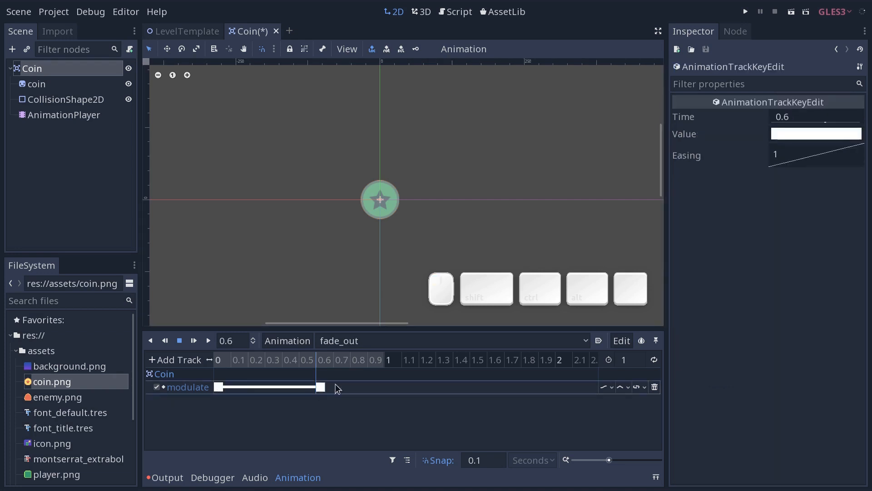
click(808, 133)
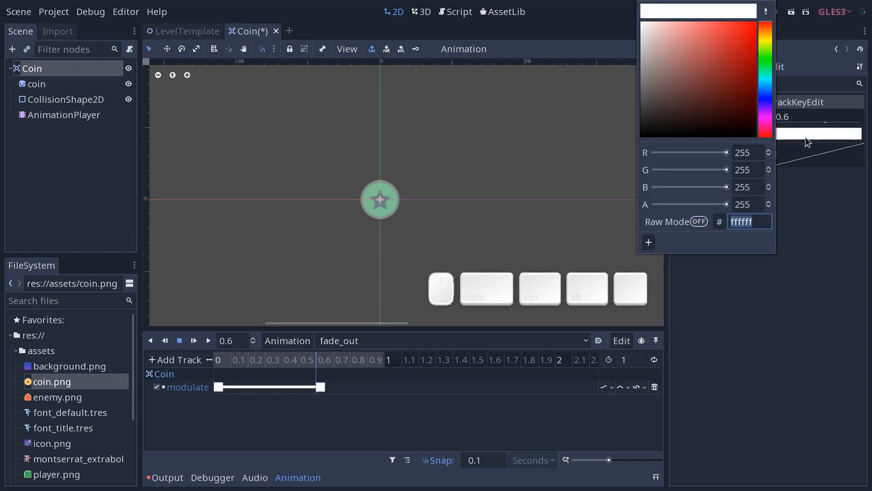
drag(726, 206, 613, 204)
click(377, 414)
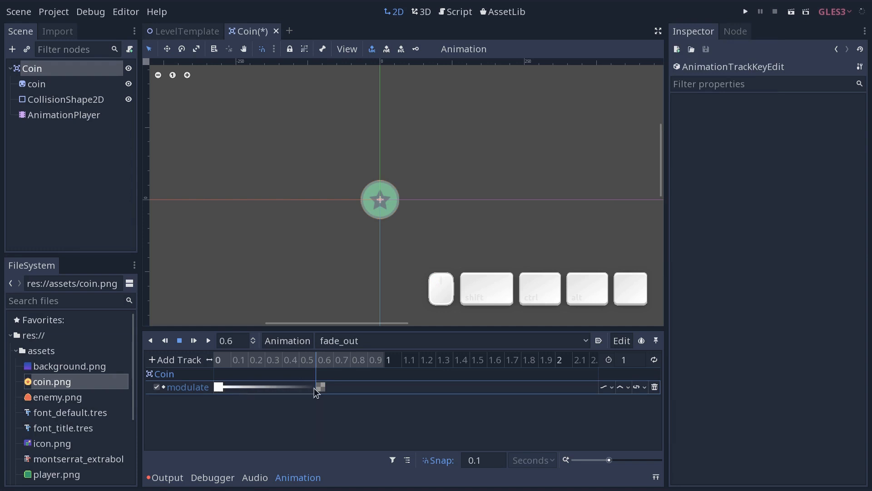
- Play the fade_out animation several times, temporarily hiding the CollisionShape2D to preview the sprite's fade alone
mouse_move(317, 361)
mouse_down()
mouse_move(224, 364)
mouse_move(317, 366)
mouse_up()
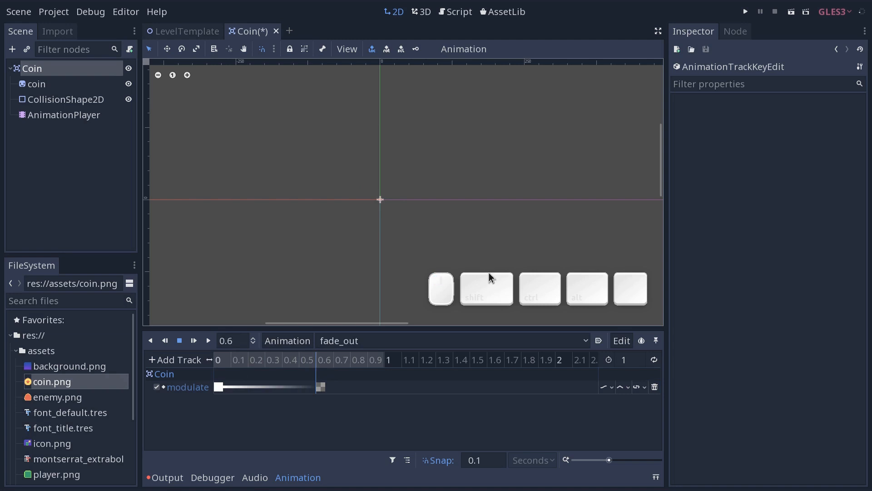
key(shift+d)
key(shift+d)
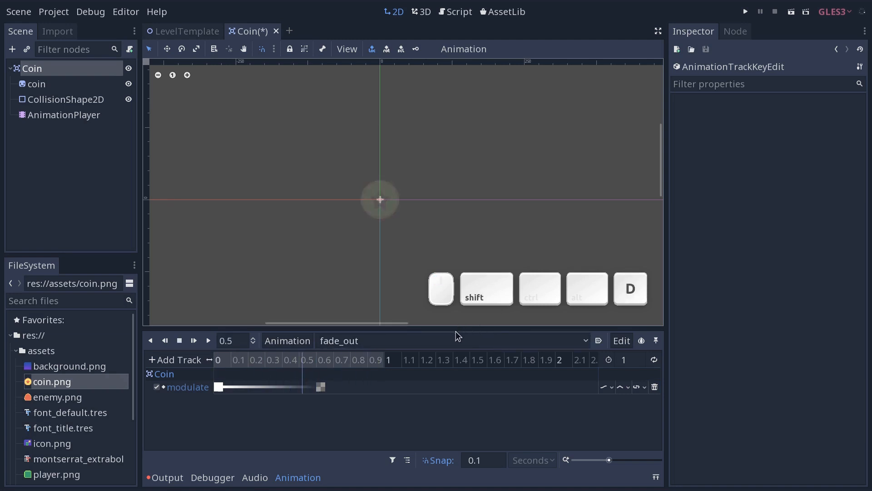
key(shift+d)
click(128, 99)
key(shift+d)
key(shift+d)
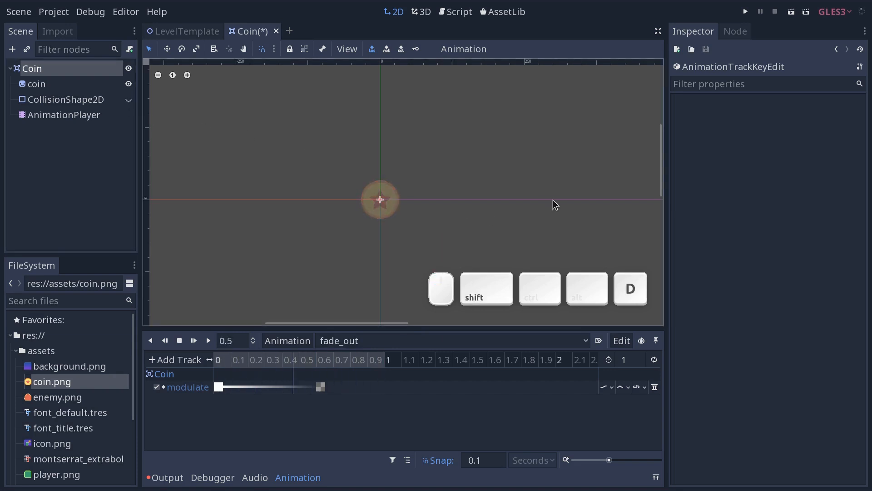
key(shift+d)
key(shift+d)
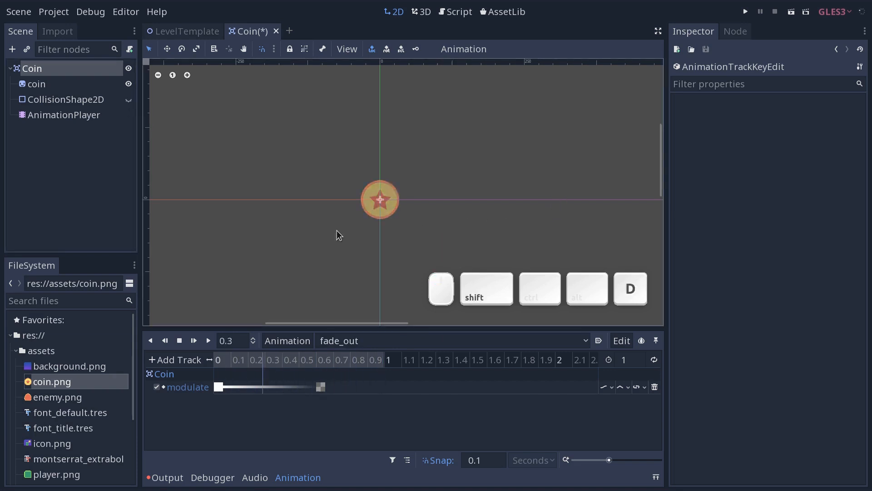
click(128, 99)
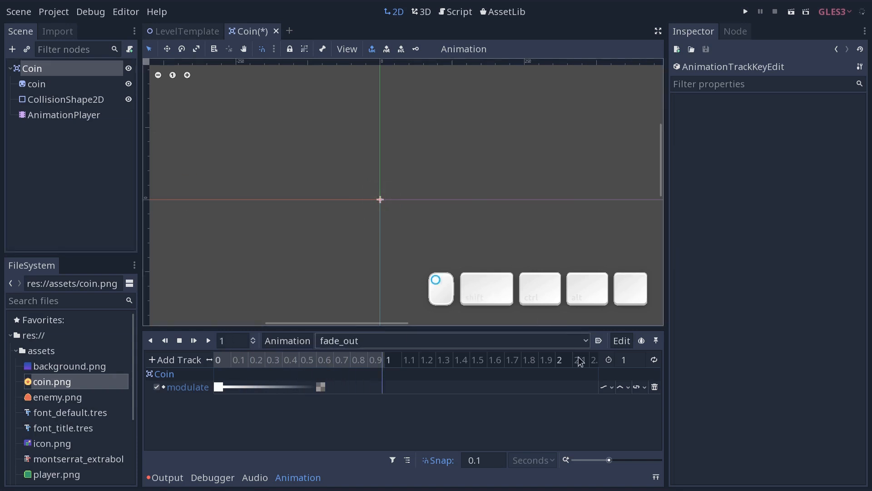
- Set the fade_out animation's length to 0.6 seconds and deselect the Coin node
click(627, 359)
text(0.6)
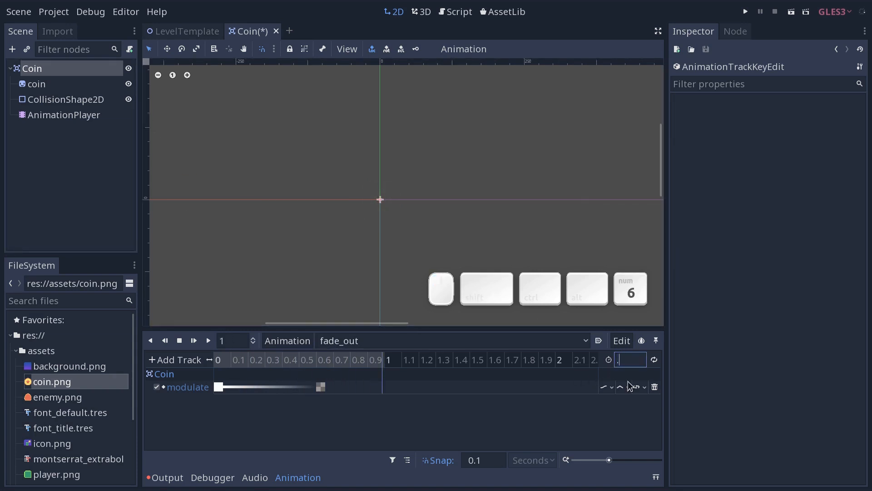
key(Return)
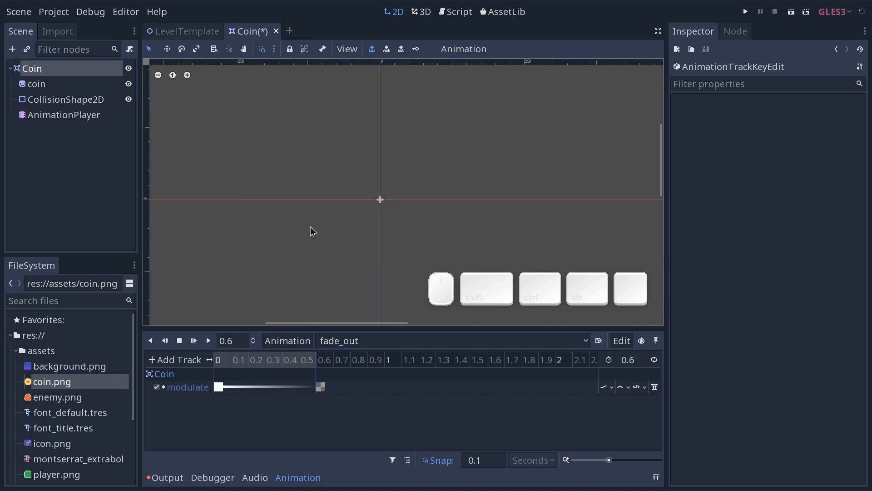
middle_click(311, 228)
middle_drag(327, 206, 310, 193)
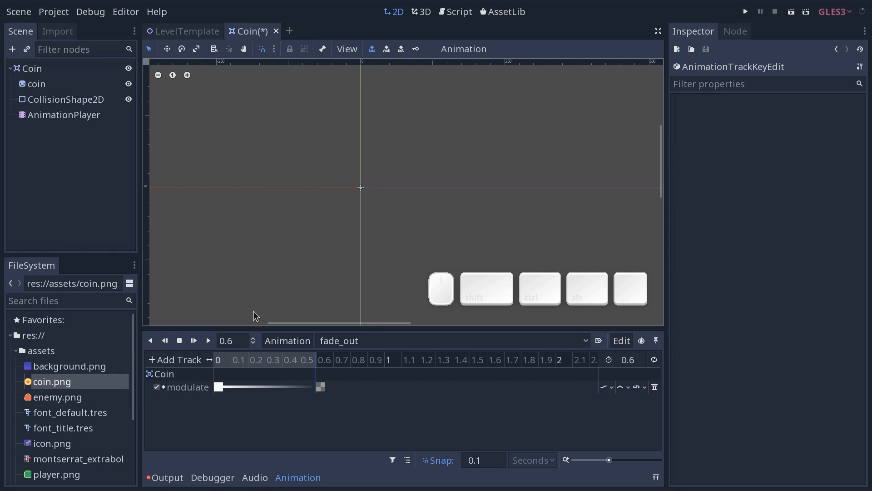
- Switch the displayed animation to bouncing and back to fade_out to compare their tracks
click(366, 341)
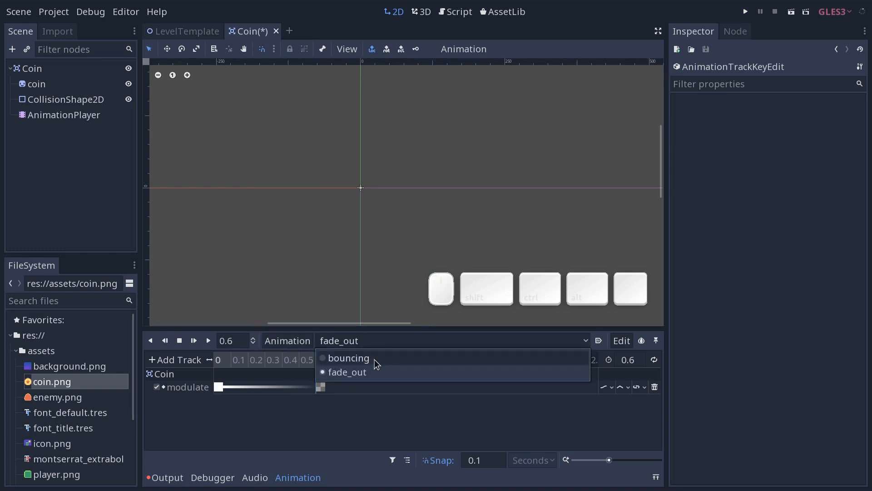
click(362, 359)
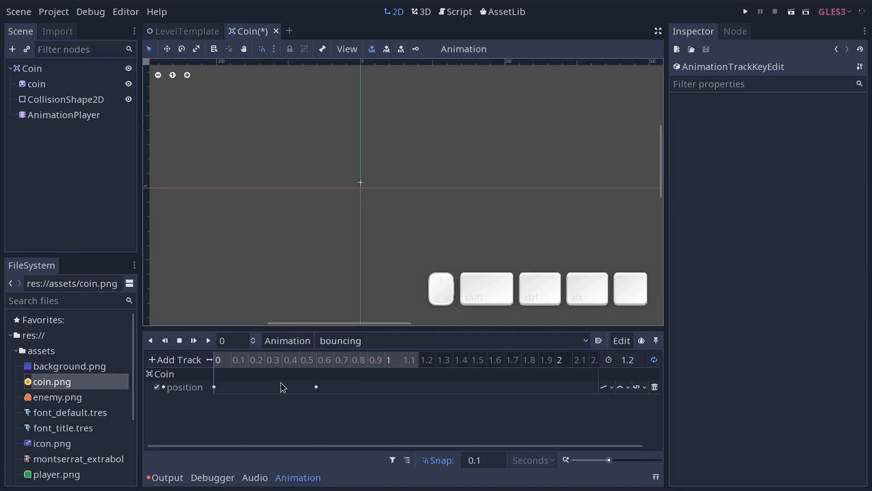
click(440, 341)
click(409, 369)
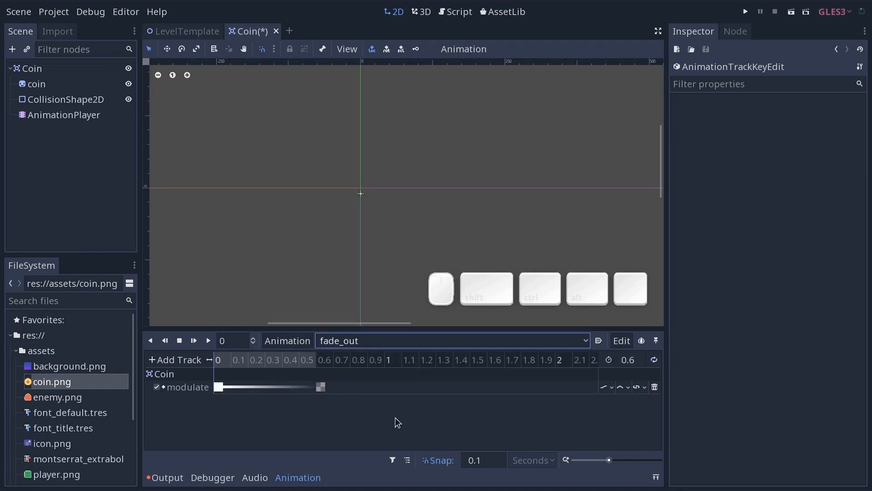
- Scrub through the bouncing animation, switch back to fade_out and scrub it to compare how each changes the coin
click(333, 362)
click(359, 342)
click(369, 359)
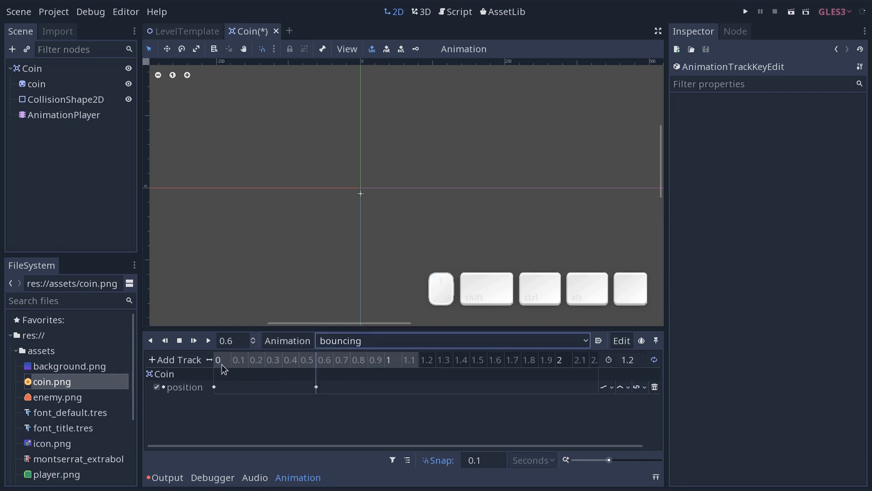
drag(225, 366, 366, 381)
click(362, 342)
click(362, 371)
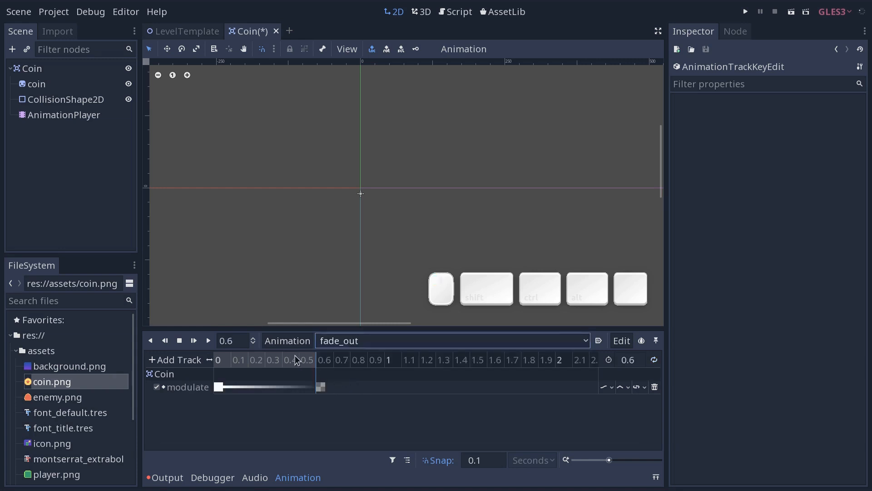
drag(230, 364, 275, 372)
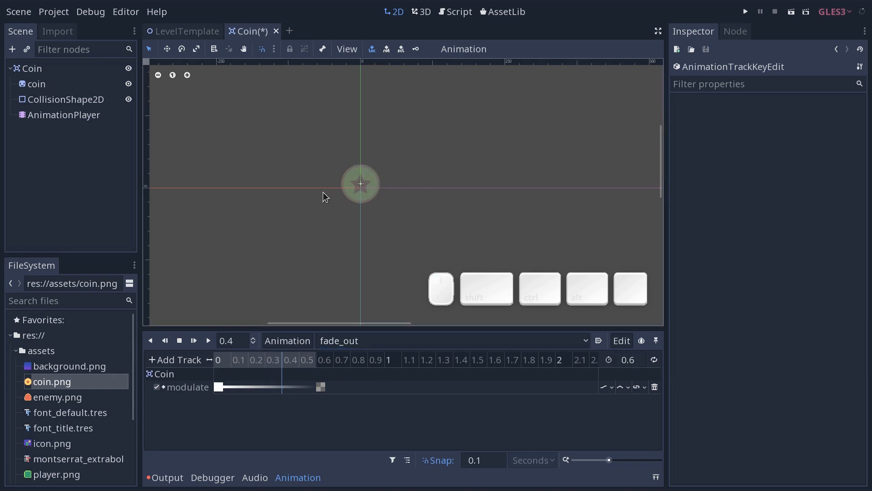
- In the bouncing animation, reset the Coin node's Modulate to opaque white and key it at 0 seconds
click(55, 68)
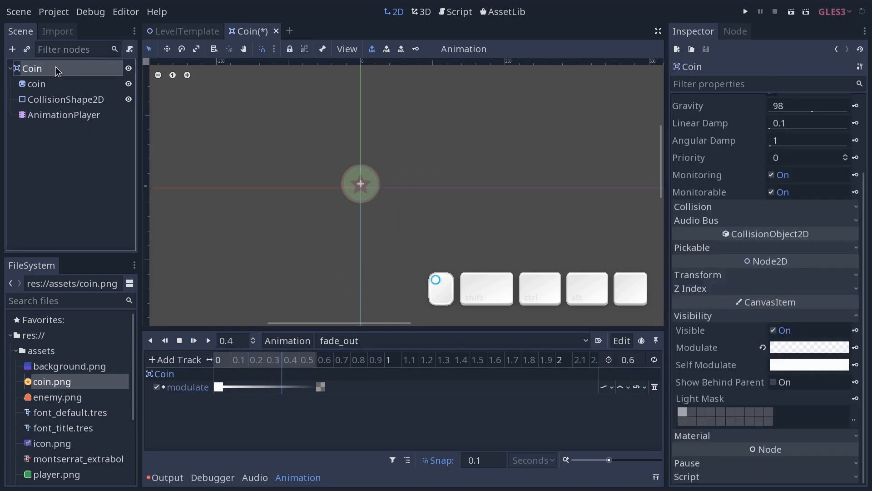
click(386, 340)
click(386, 360)
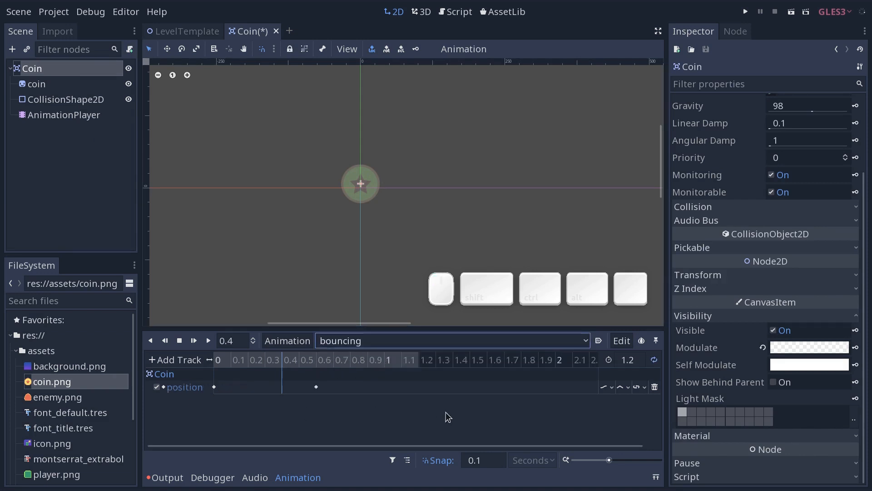
drag(260, 360, 145, 357)
drag(197, 386, 139, 419)
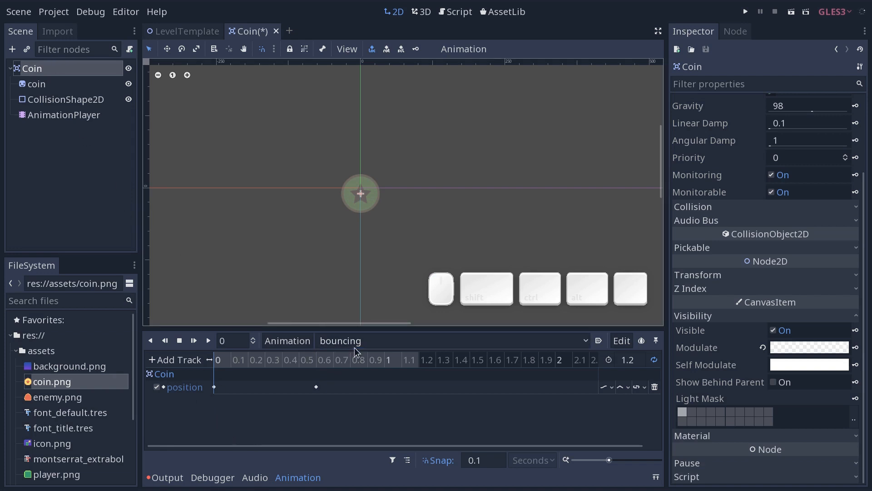
click(764, 347)
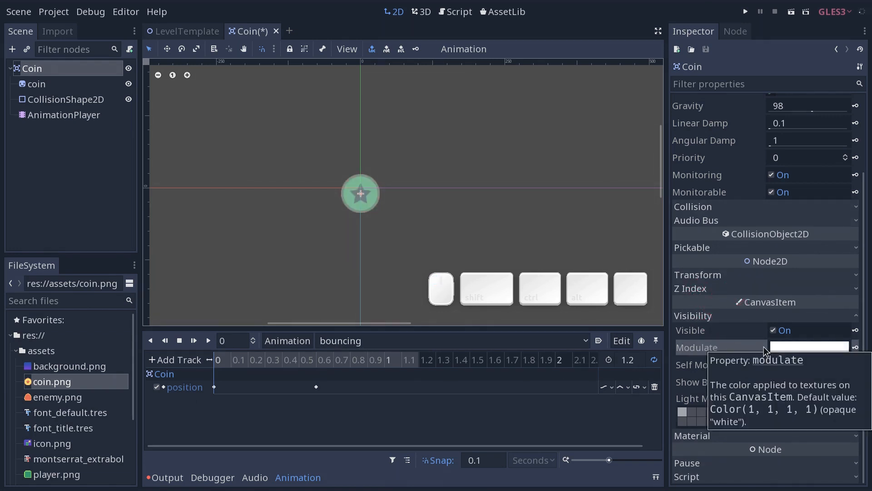
click(856, 348)
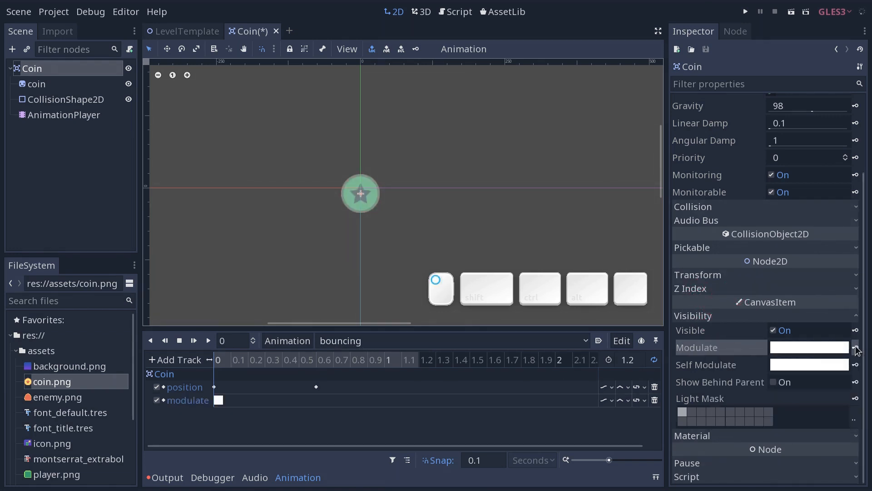
- Play bouncing, scrub fade_out to 0.6 seconds, and return to the start of bouncing to check that the coin's opacity is restored
click(208, 340)
click(430, 342)
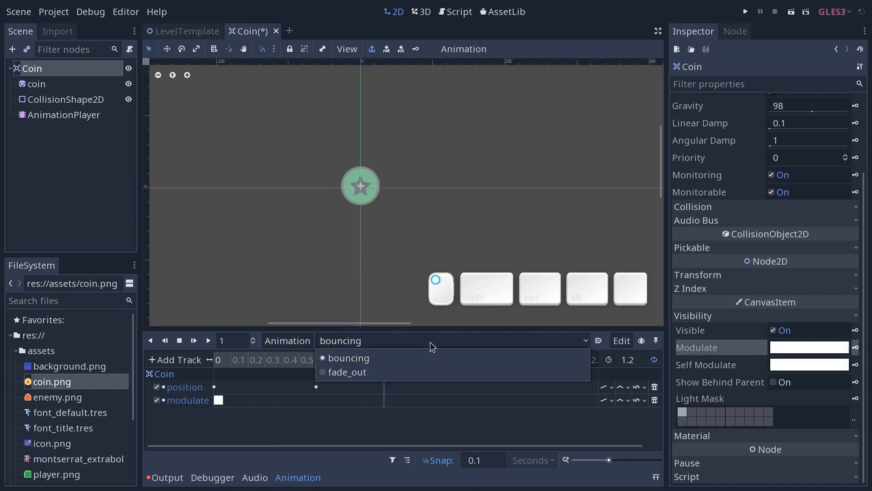
click(399, 372)
drag(236, 361, 333, 359)
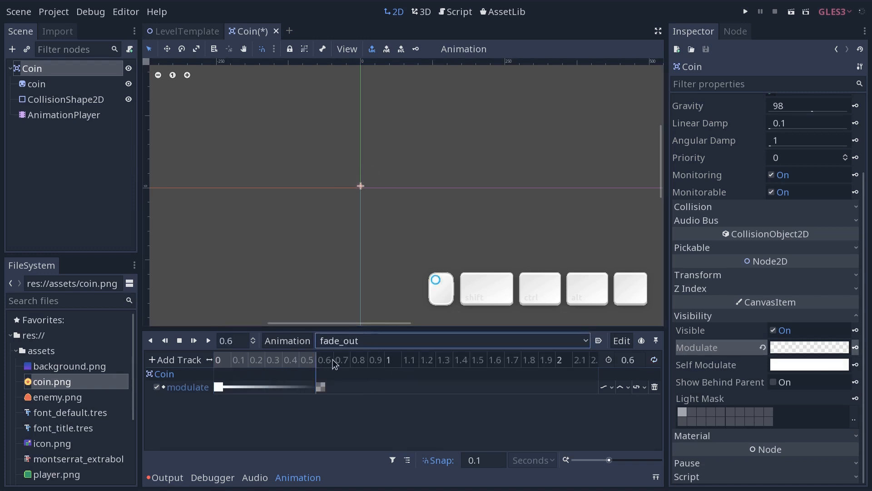
click(396, 344)
click(368, 360)
drag(219, 360, 141, 397)
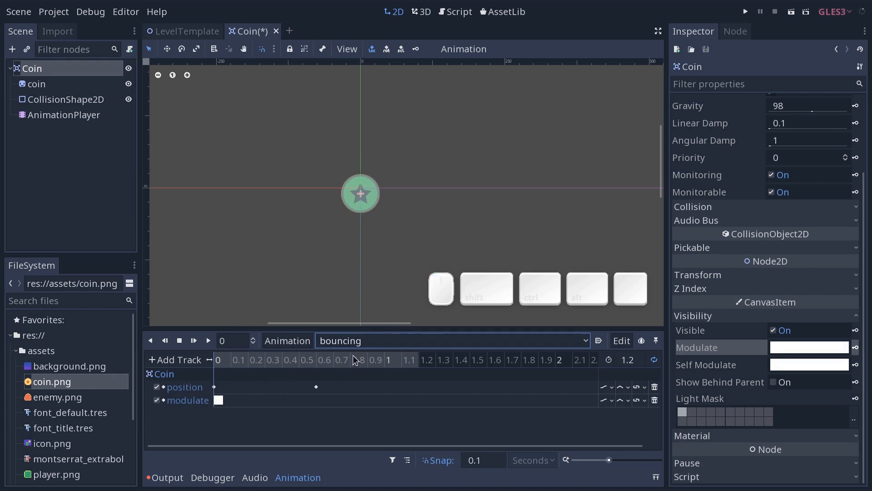
- Show the fade_out animation at 0 seconds and reset the Coin node's Transform position to 0, 0
click(359, 349)
click(346, 371)
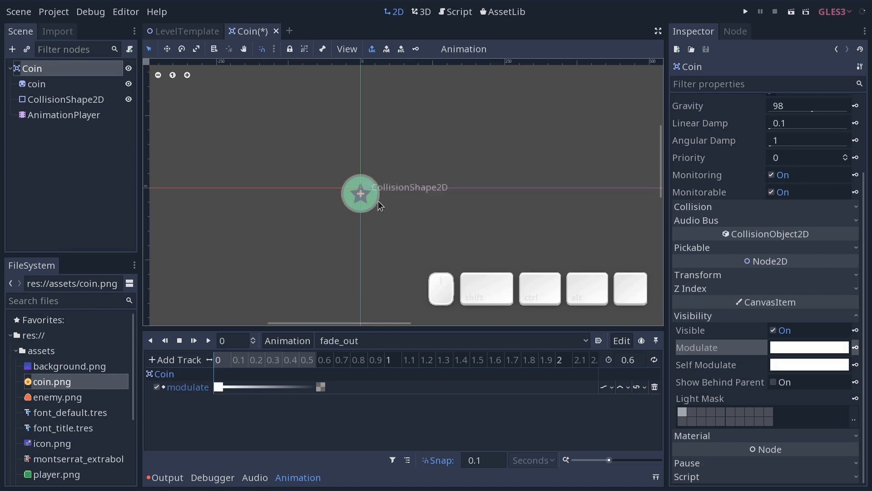
click(219, 370)
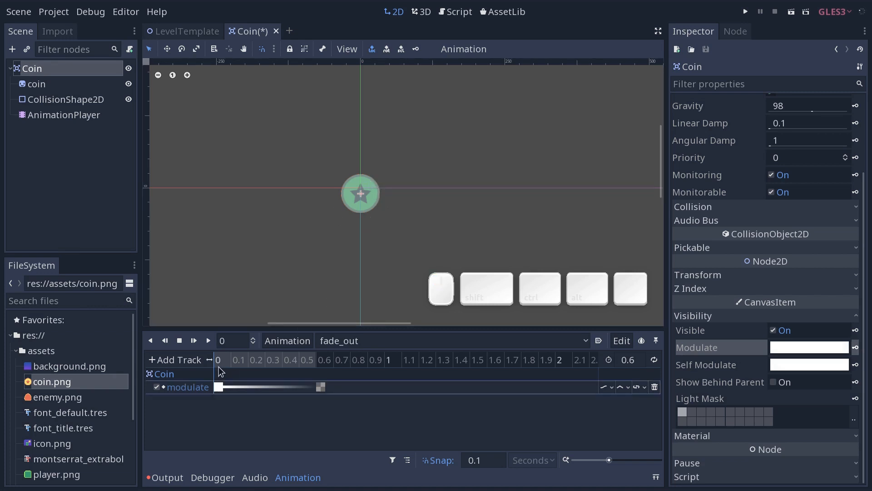
click(697, 274)
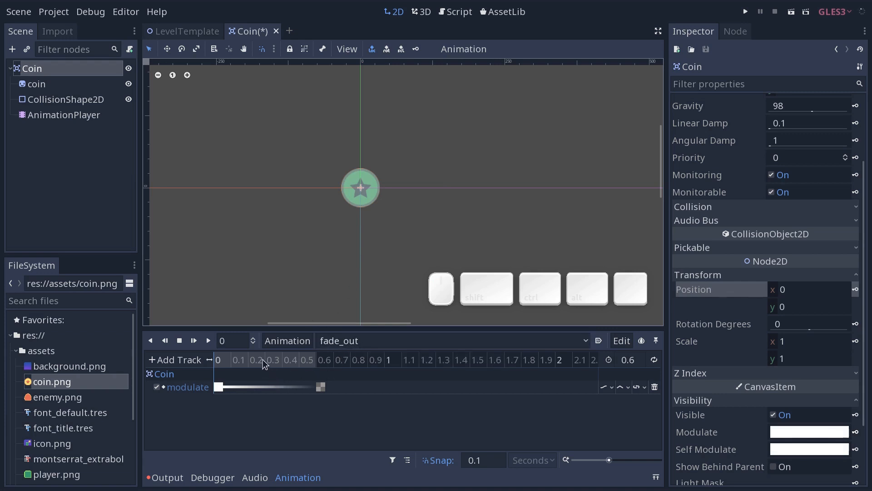
- Scrub through the fade_out animation and examine the Coin node's Position values without editing them
click(315, 359)
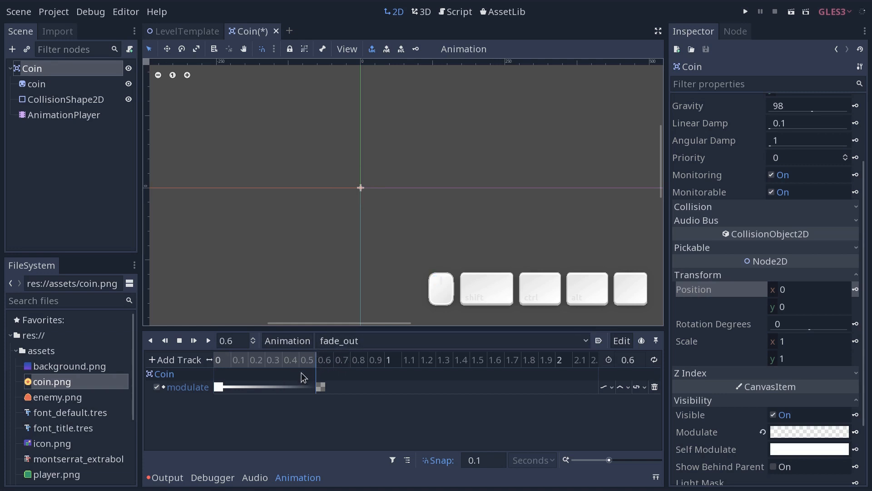
click(212, 361)
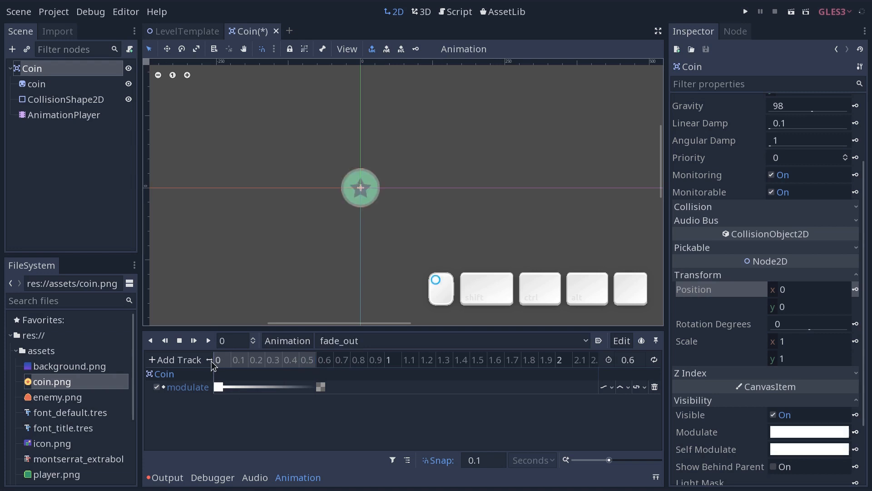
drag(213, 366, 273, 366)
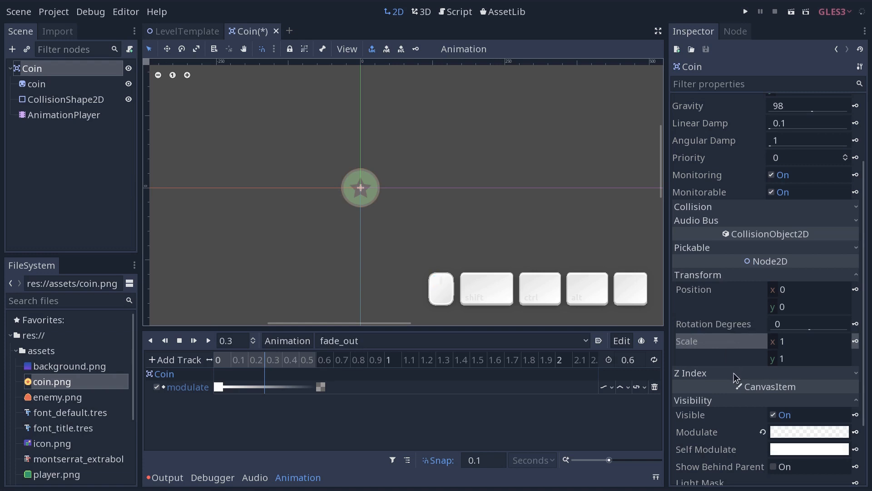
click(690, 295)
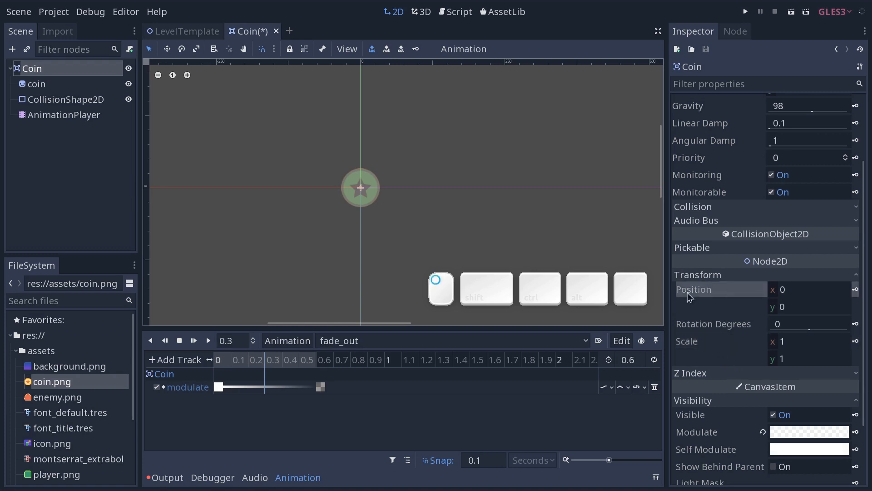
click(801, 291)
click(813, 319)
click(809, 306)
click(808, 290)
click(812, 304)
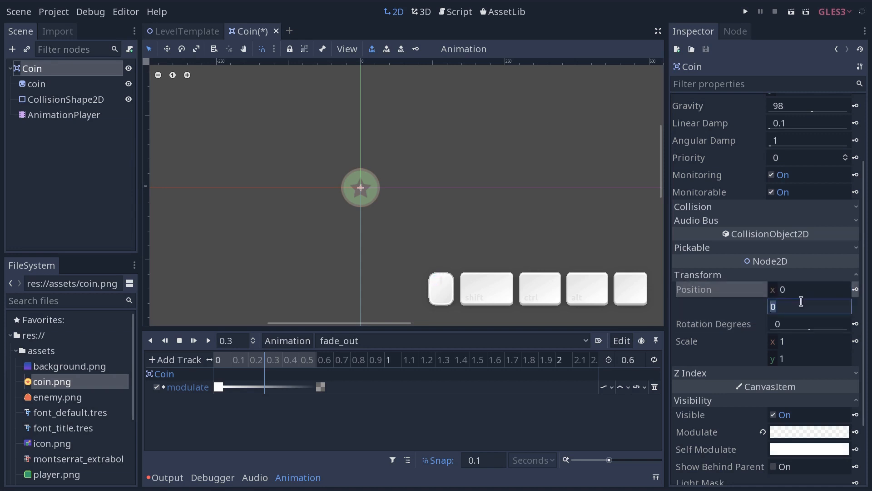
click(440, 434)
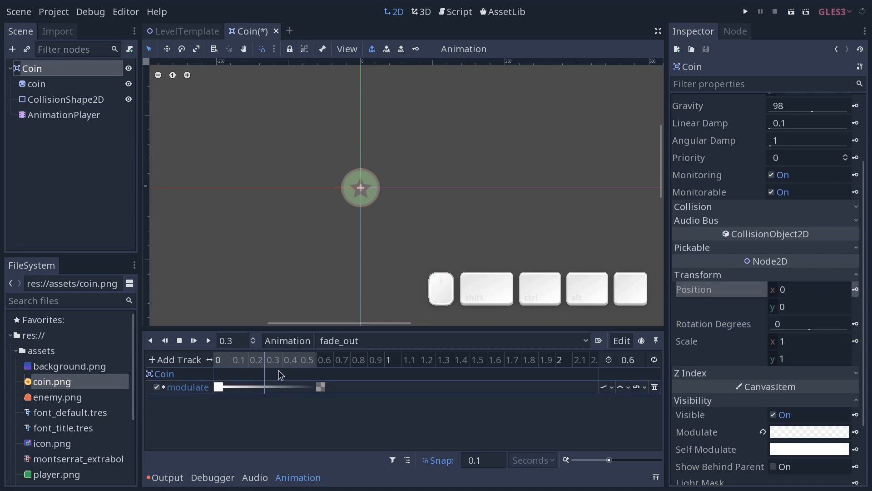
- Place the fade_out playhead at 0.6 seconds and add a Call Method track targeting the Coin root node
mouse_move(239, 361)
mouse_down()
mouse_move(223, 364)
mouse_move(233, 363)
mouse_up()
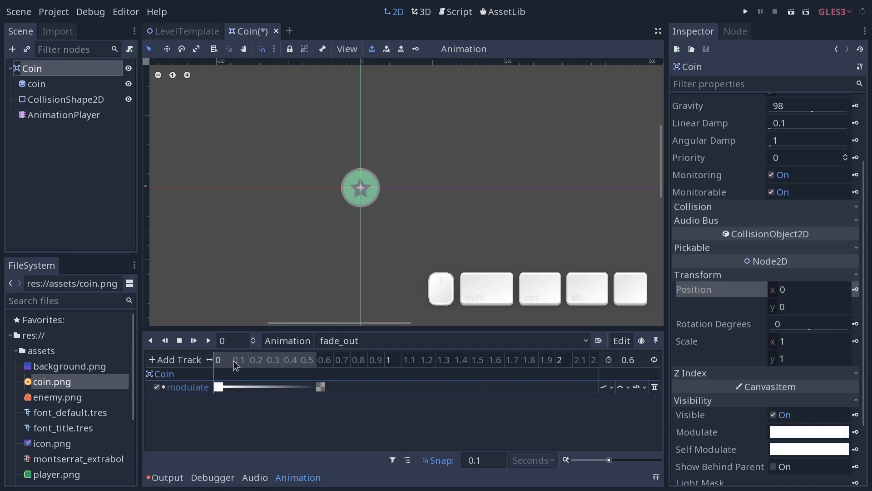
click(298, 363)
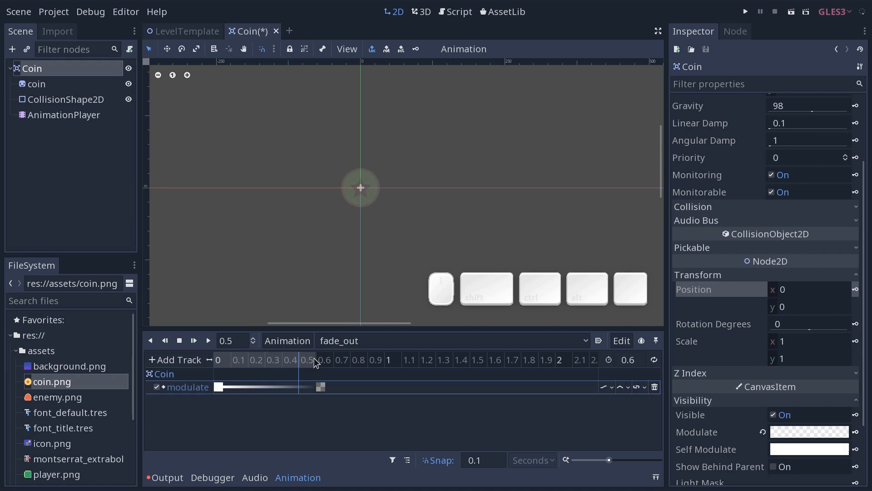
drag(305, 366, 319, 364)
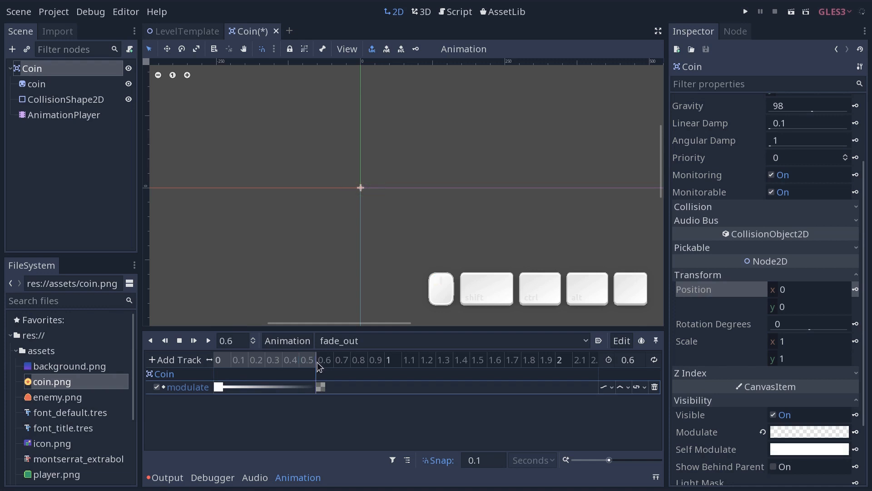
click(174, 363)
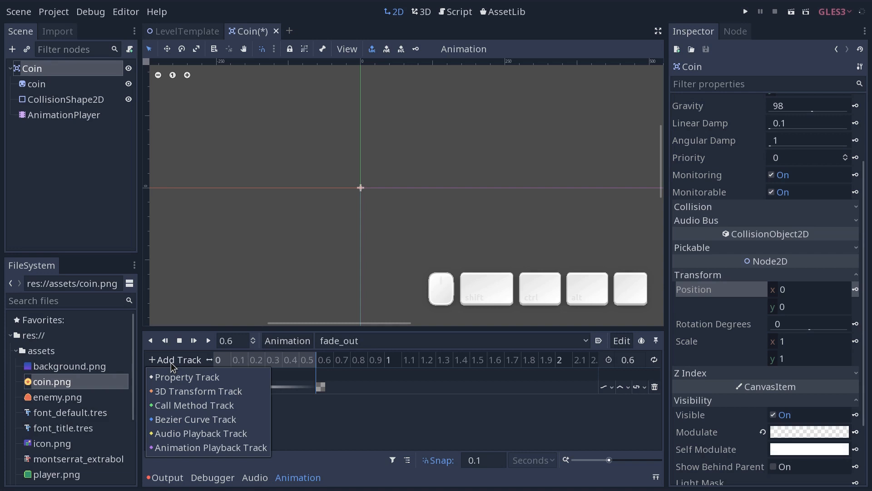
click(177, 410)
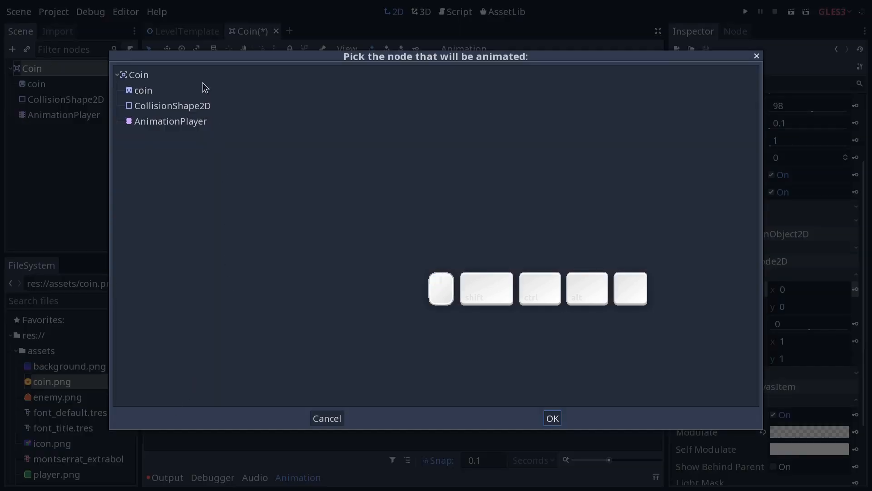
click(155, 74)
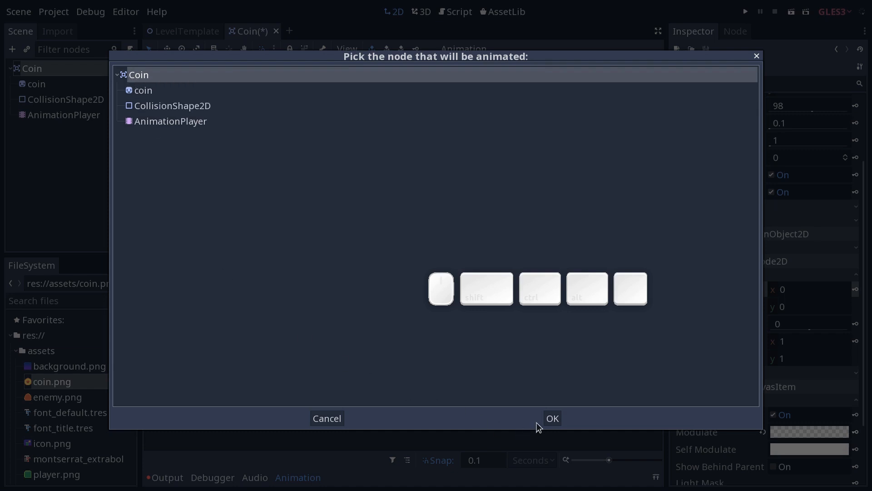
click(551, 418)
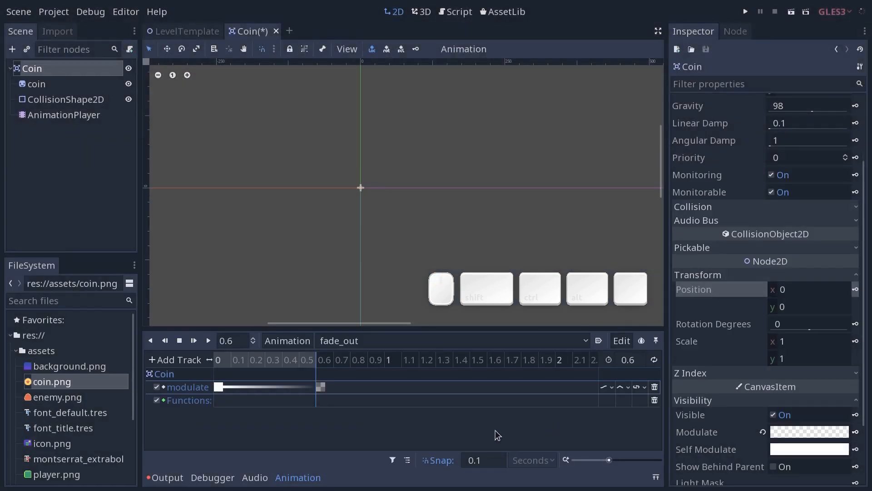
- Insert a queue_free method key at 0.6 seconds on the fade_out animation's Functions track
right_click(319, 403)
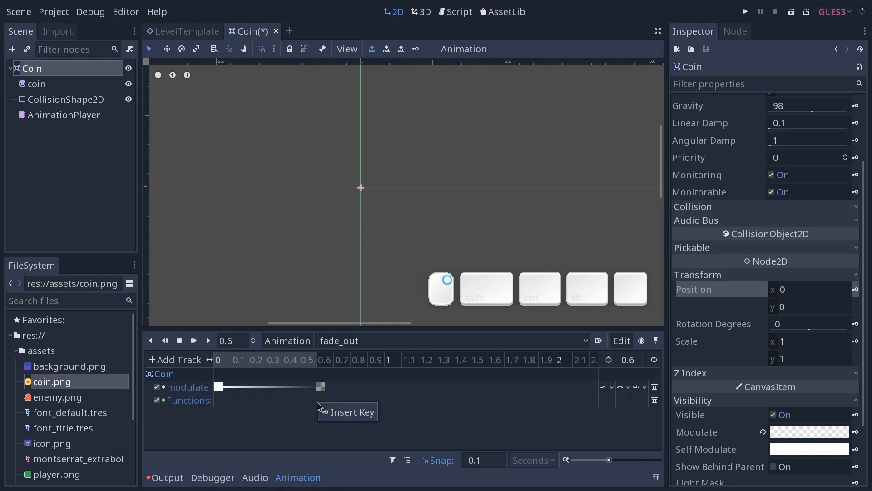
click(337, 413)
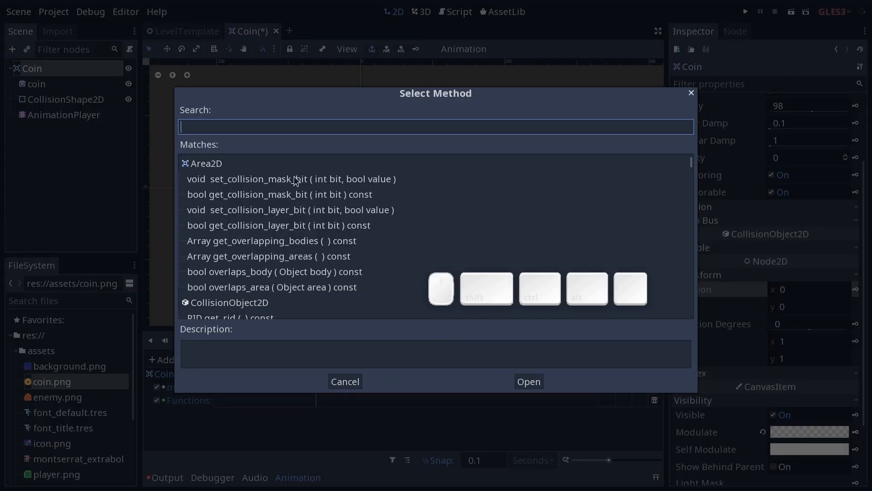
drag(485, 301, 476, 452)
click(334, 121)
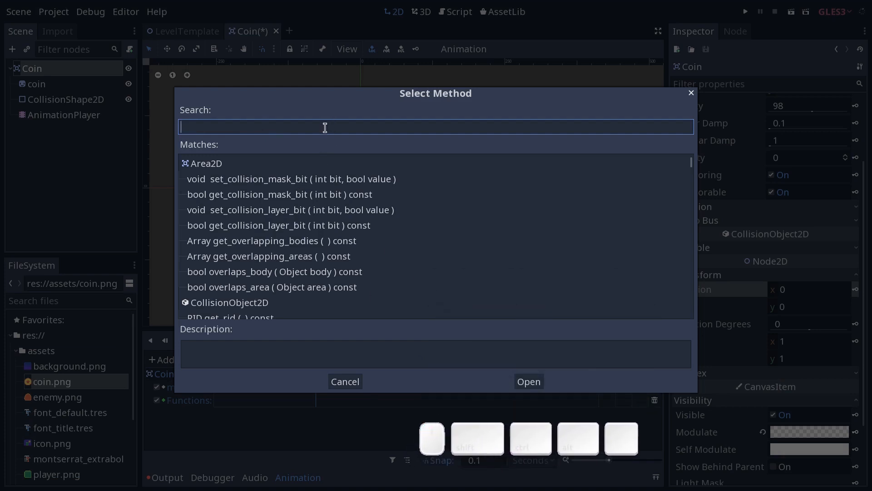
scroll(274, 275, down, 6)
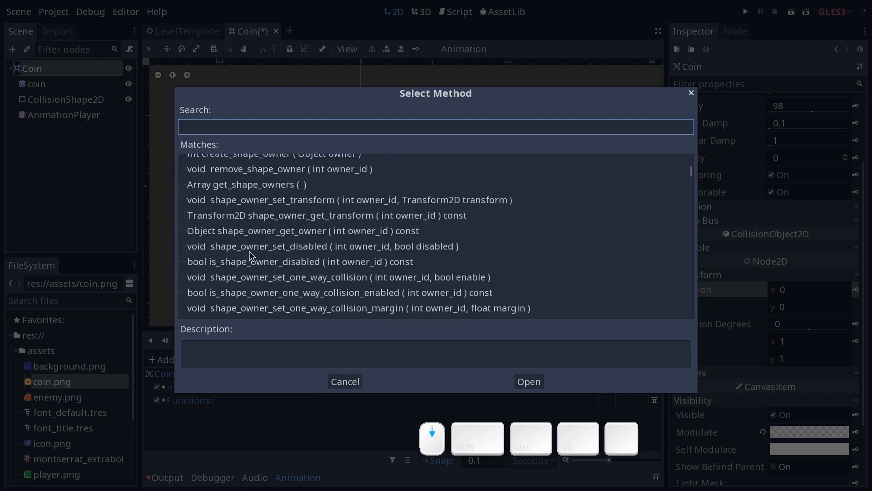
scroll(274, 273, down, 12)
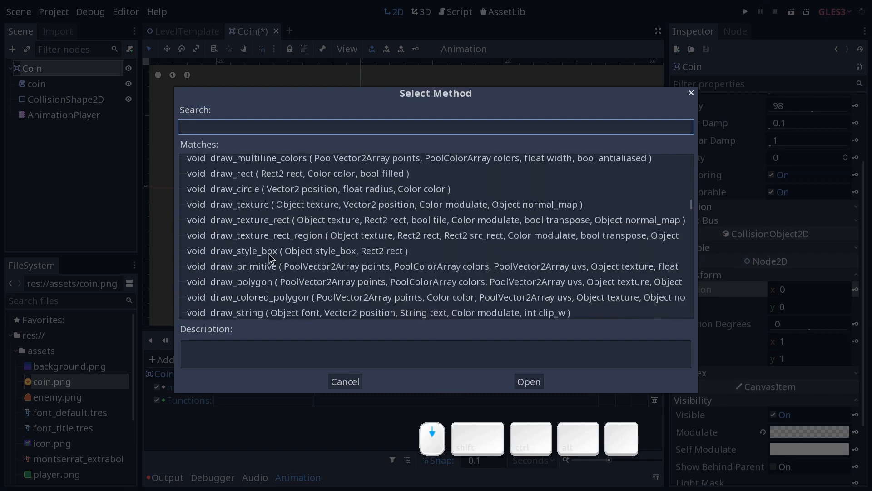
scroll(274, 262, down, 12)
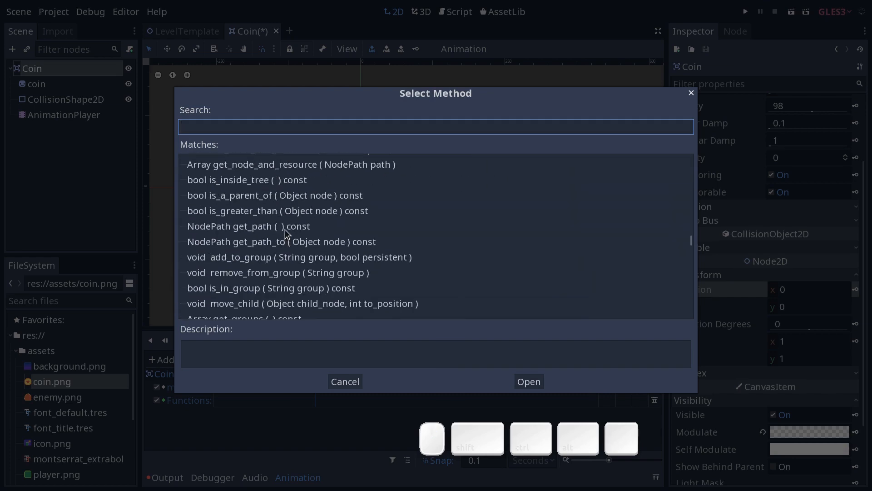
scroll(286, 223, down, 4)
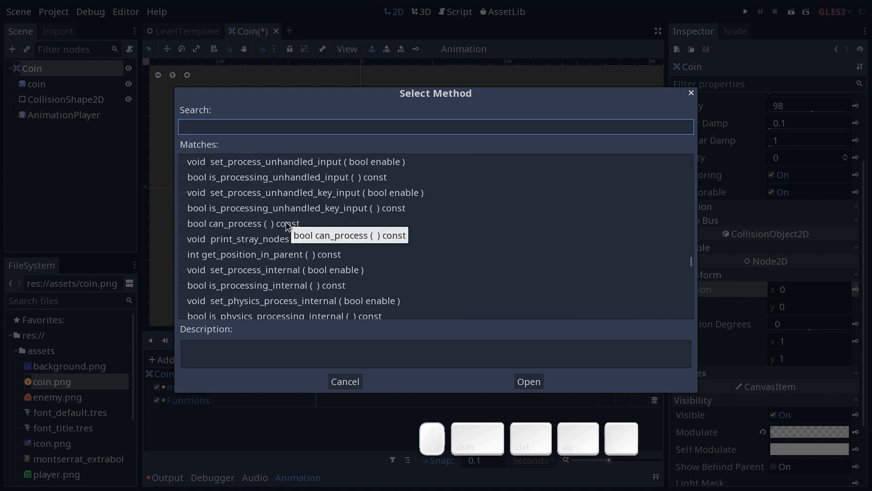
text(queue)
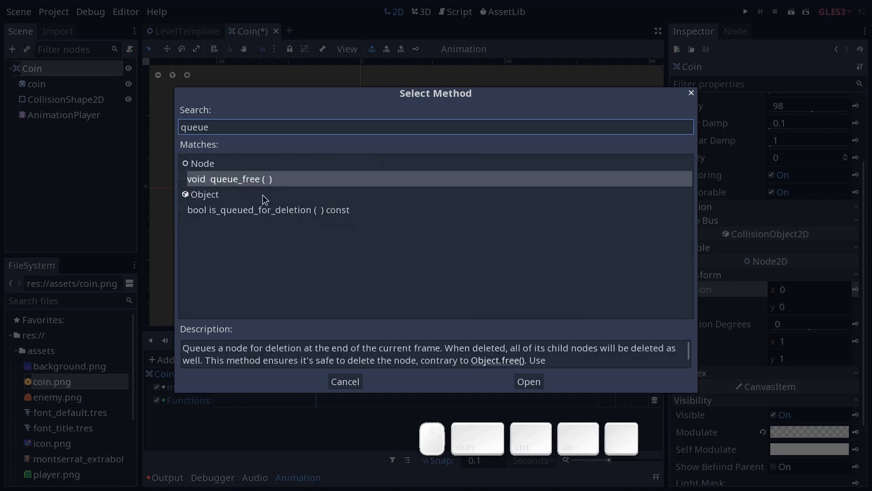
click(529, 381)
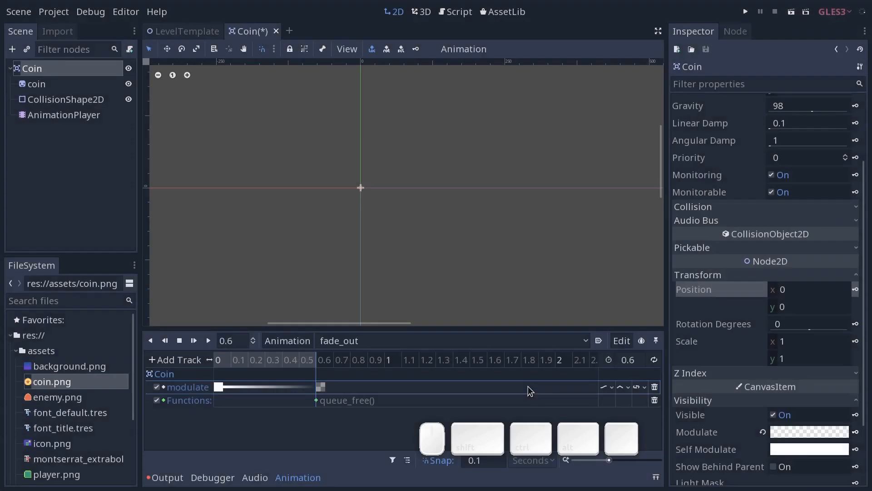
- Select the queue_free key and scrub fade_out from 0 to 0.6 seconds to check the fade and the timing of the call
click(323, 407)
click(318, 402)
click(343, 400)
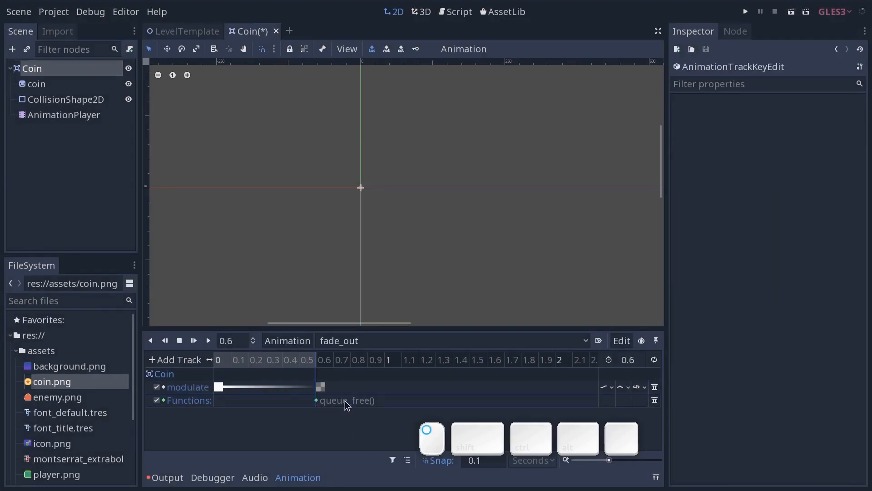
click(261, 361)
drag(266, 366, 333, 367)
drag(302, 422, 359, 396)
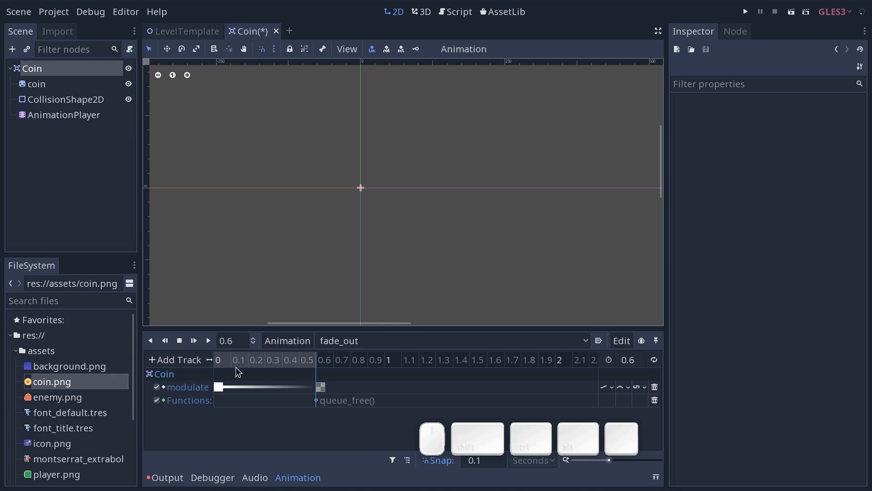
drag(233, 367, 214, 366)
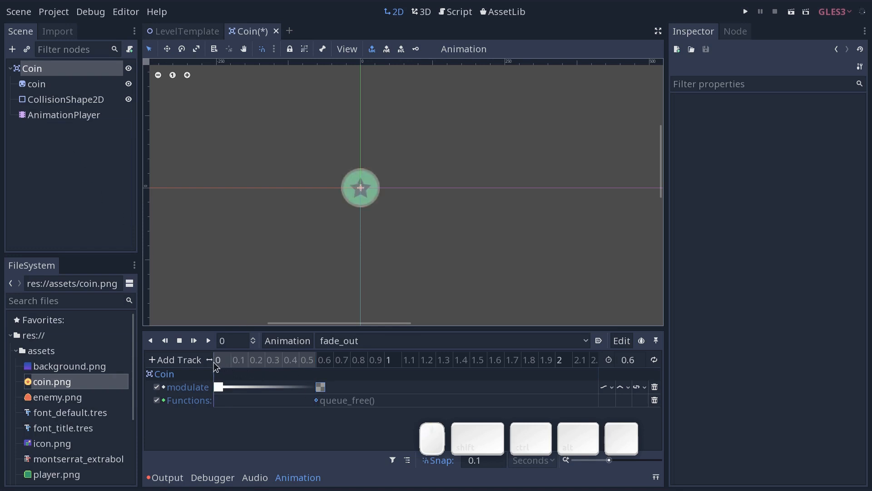
drag(216, 366, 339, 373)
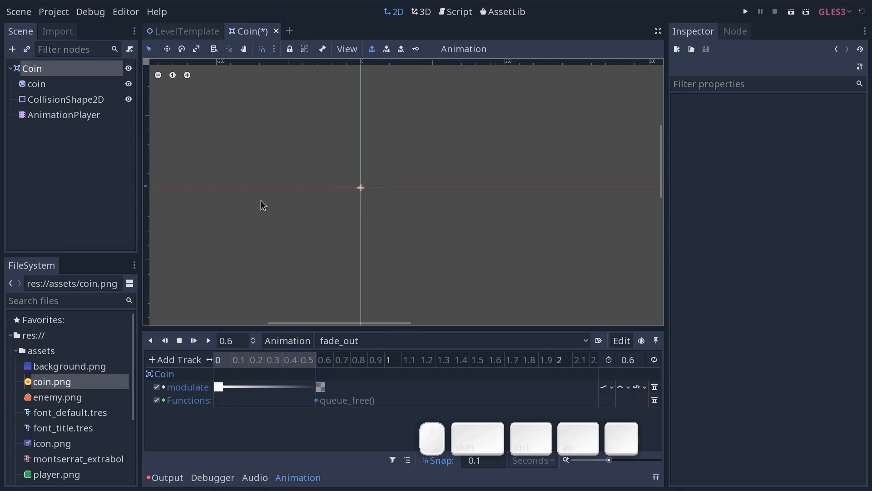
- Save the Coin scene and attach a new empty GDScript at src/Objects/Coin.gd to the Coin root node
key(ctrl+s)
click(130, 49)
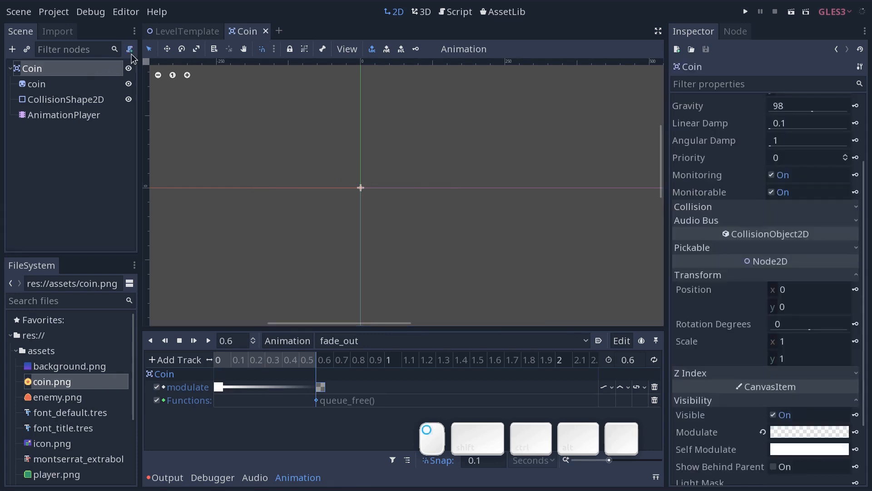
drag(444, 255, 594, 274)
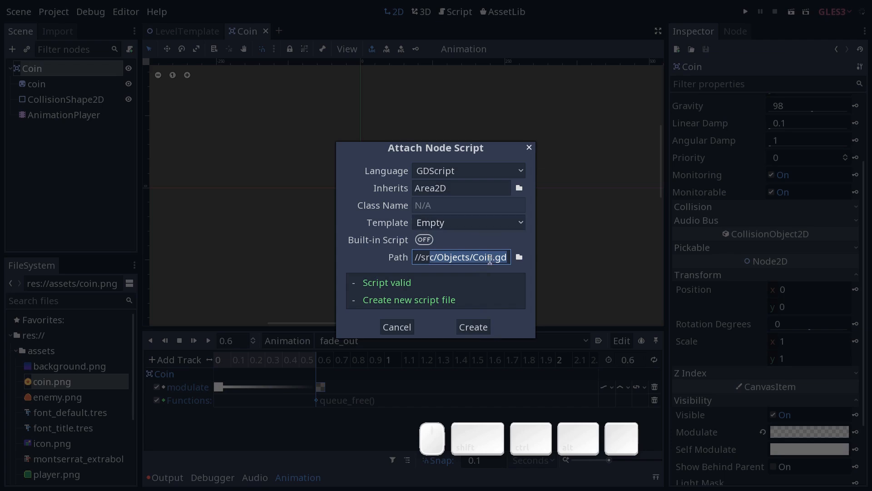
click(473, 327)
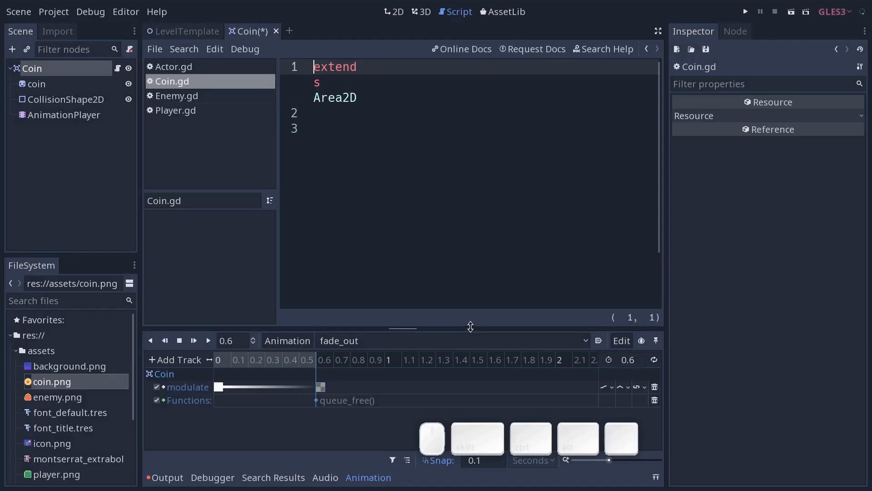
- Close all other open scripts except Coin.gd, expand the script editor to distraction-free mode and save the scene
right_click(162, 86)
click(202, 151)
click(376, 135)
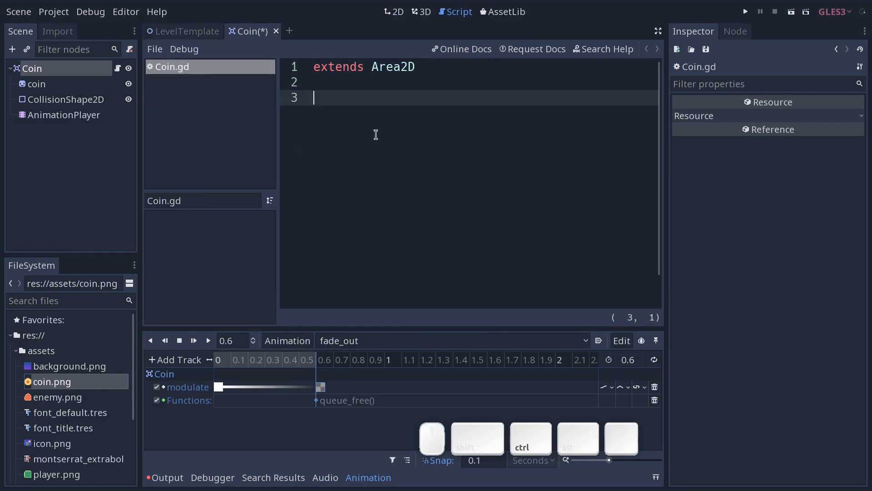
key(ctrl+shift+F11)
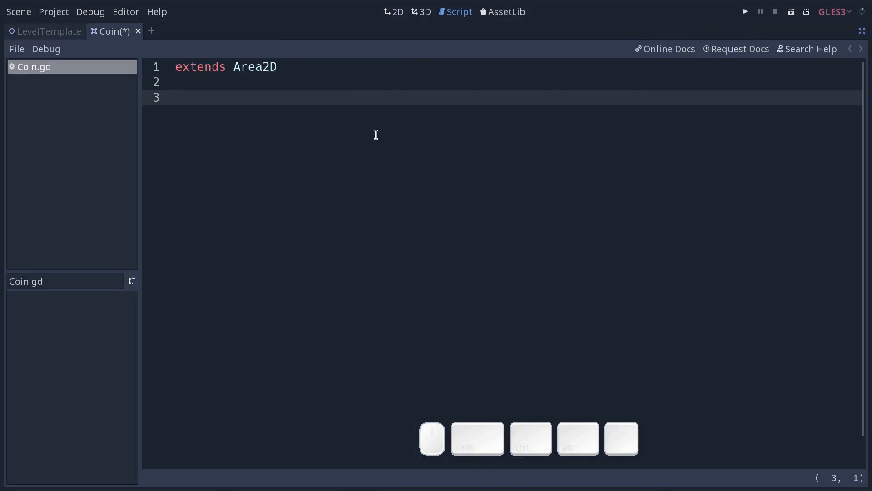
key(ctrl+s)
- Add blank lines below extends Area2D in Coin.gd, restore the docks and reopen the Coin node's script
key(Return)
key(Return)
key(Up)
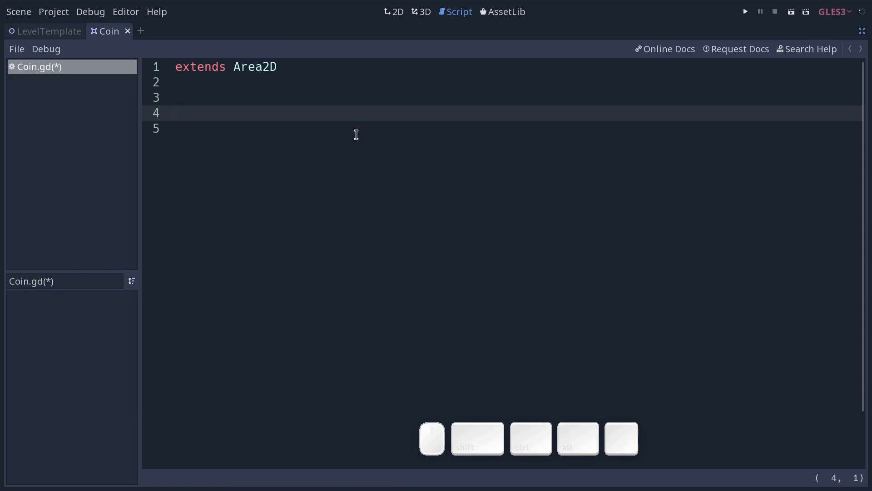
key(ctrl+shift+F11)
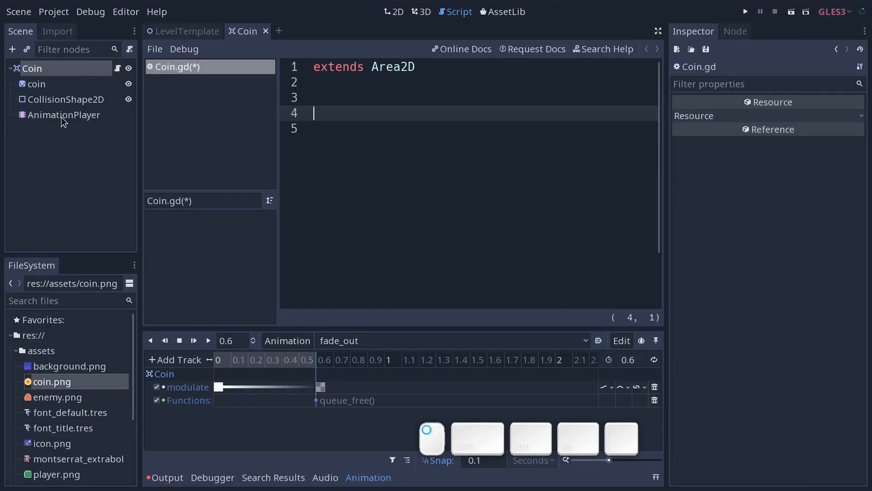
click(61, 117)
click(58, 70)
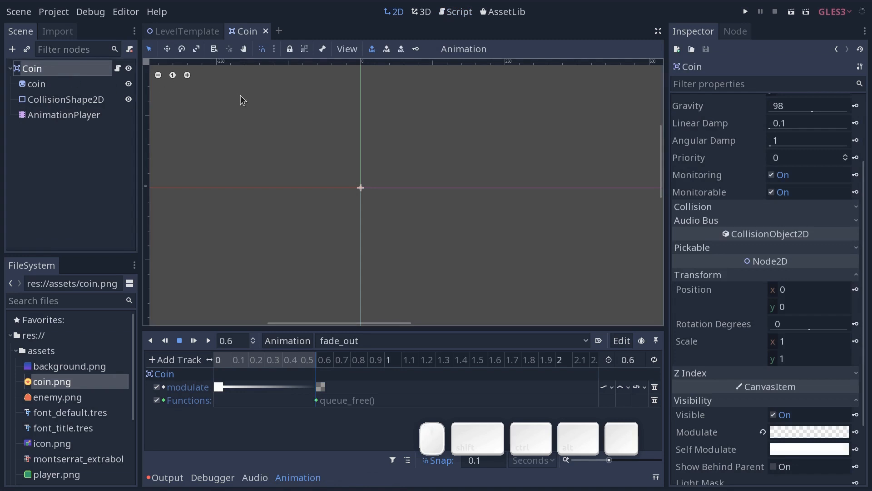
click(118, 68)
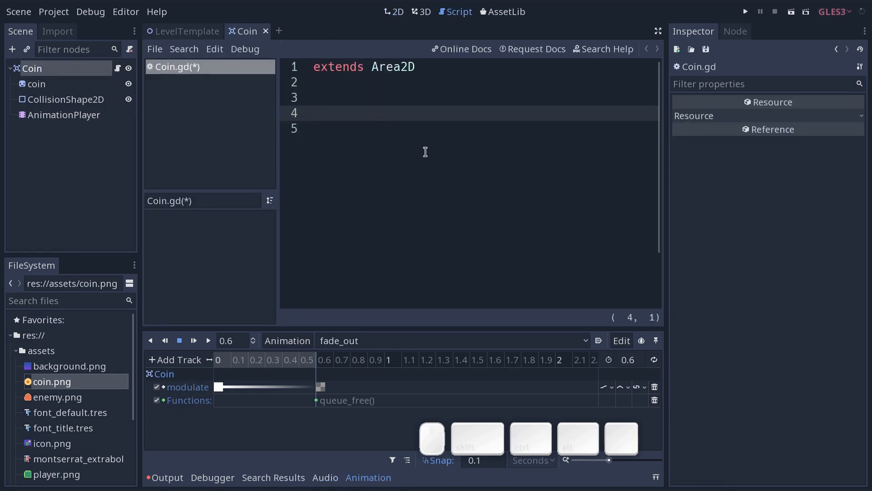
- Declare onready var anim_player: AnimationPlayer = get_node("AnimationPlayer") on line 4 of Coin.gd and return to distraction-free mode
text(onready var anim_player: A)
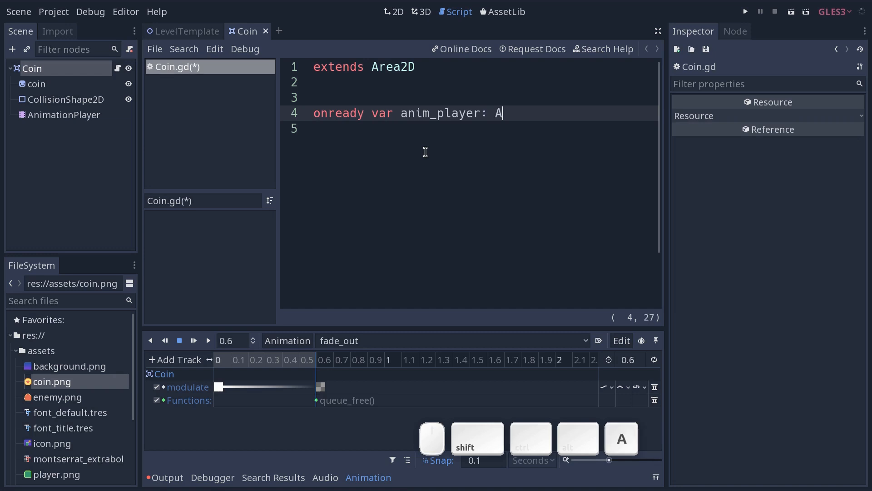
text(nimaPla)
key(BackSpace)
key(Down)
key(Return)
text(= )
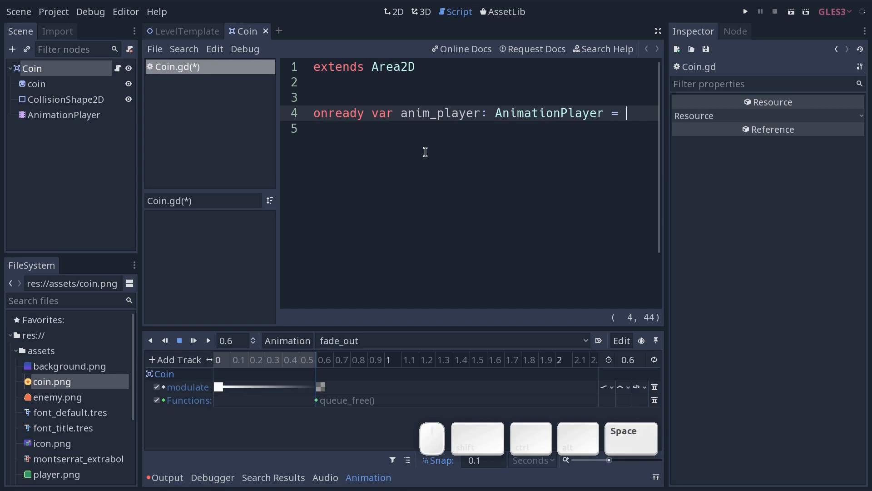
text(get_node()
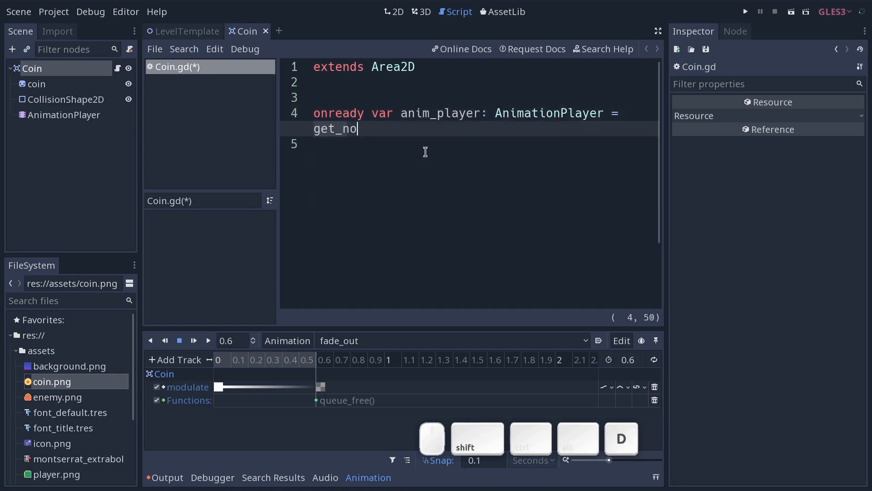
key(Down)
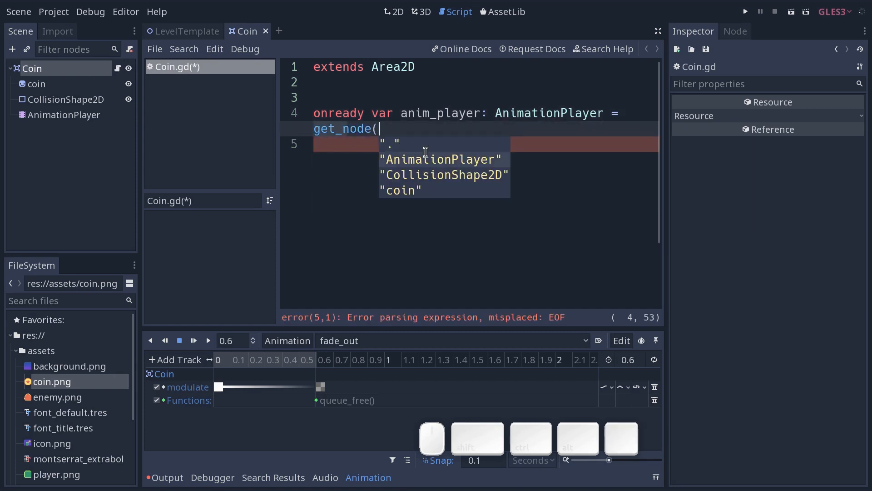
key(Return)
text())
key(ctrl+shift+F11)
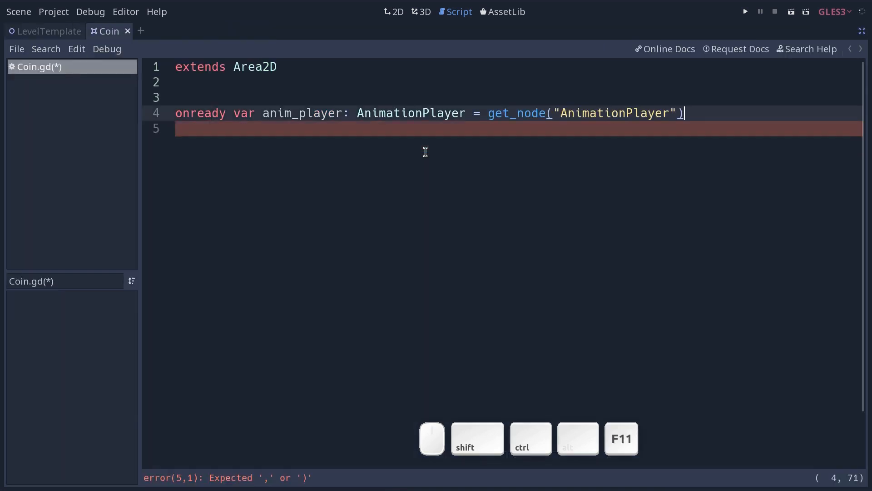
- Add blank lines below the anim_player declaration in Coin.gd
double_click(212, 115)
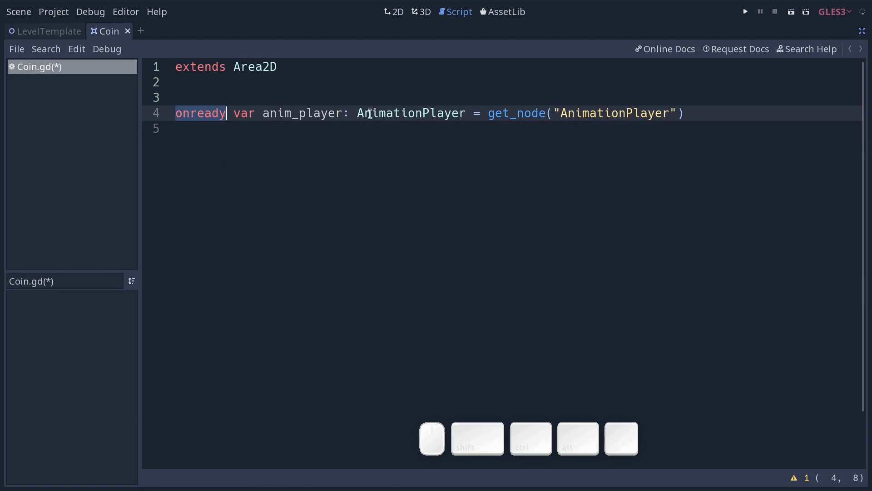
drag(734, 115, 166, 123)
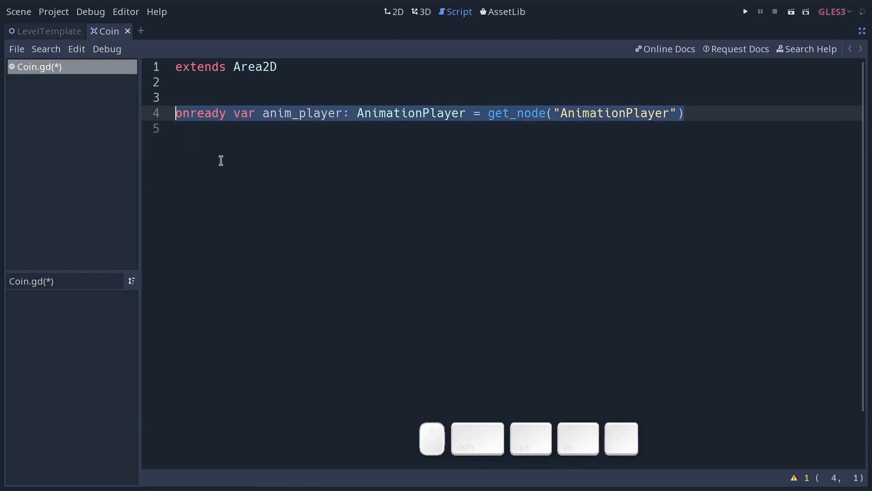
click(248, 170)
key(Return)
key(Return)
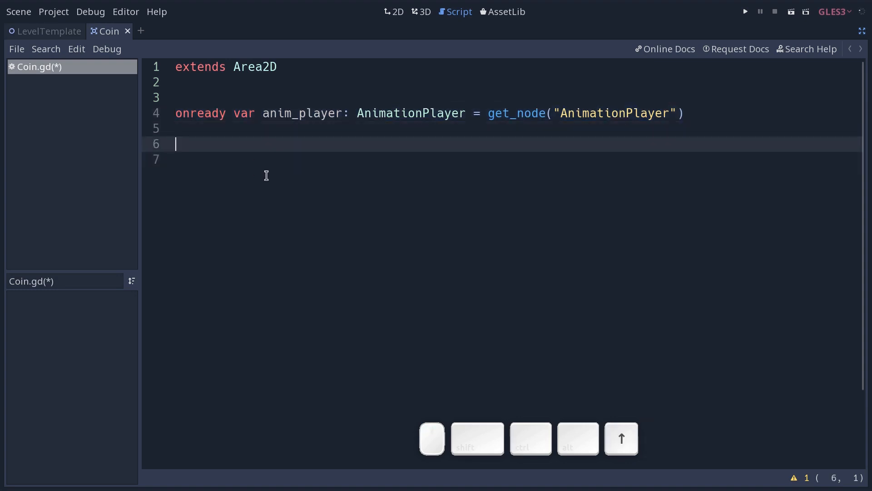
- Try a func _ready() -> void: header below the anim_player declaration and delete it
text(func _r)
key(Return)
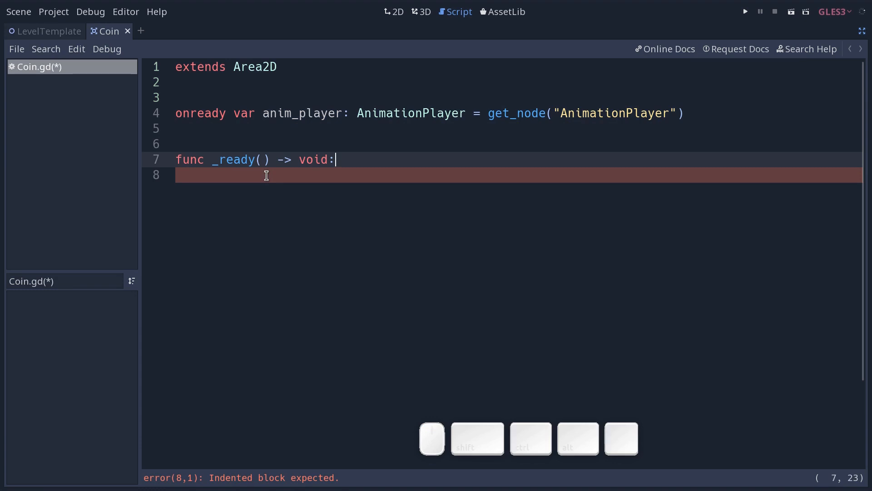
key(shift+Up)
key(Delete)
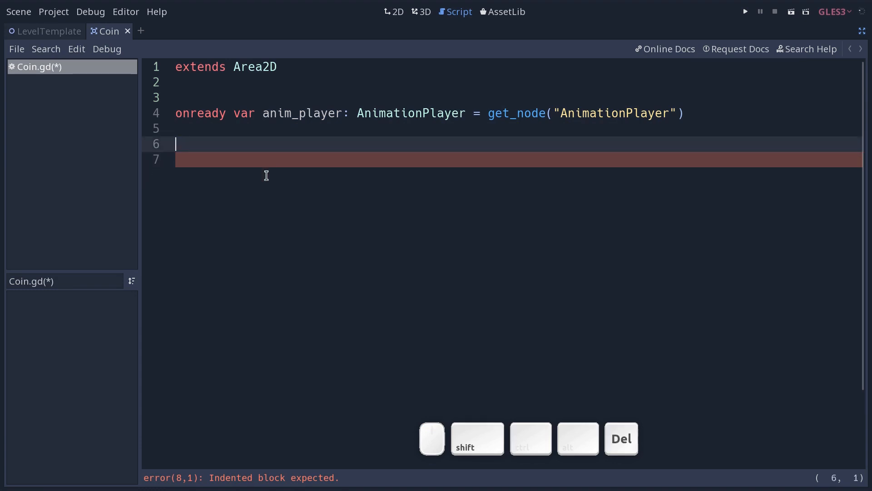
key(Up)
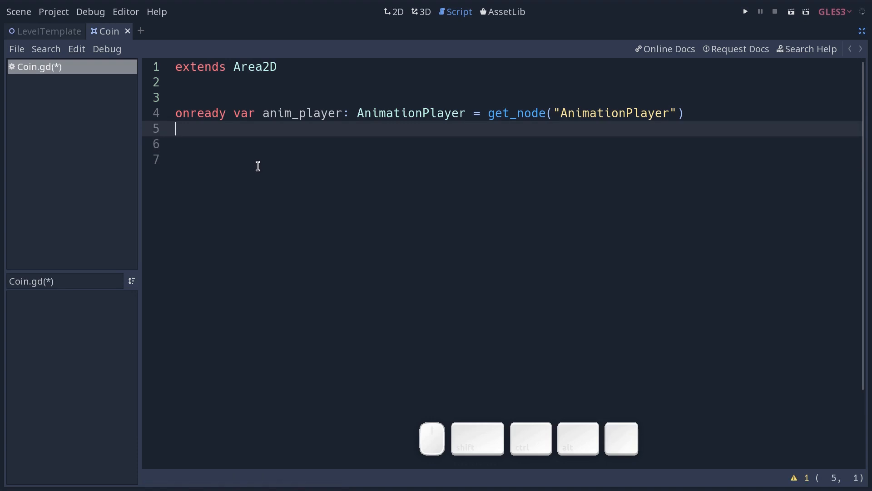
- Examine the onready keyword and the get_node("AnimationPlayer") call in the anim_player declaration
double_click(205, 113)
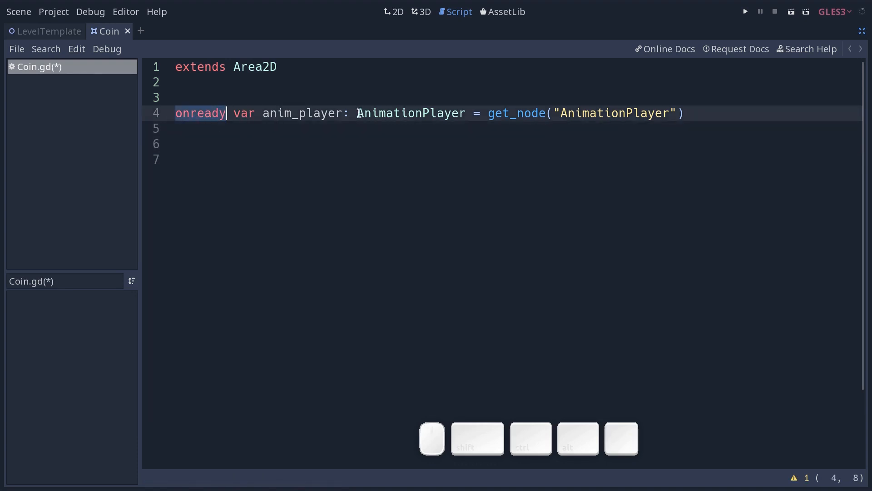
drag(488, 113, 703, 116)
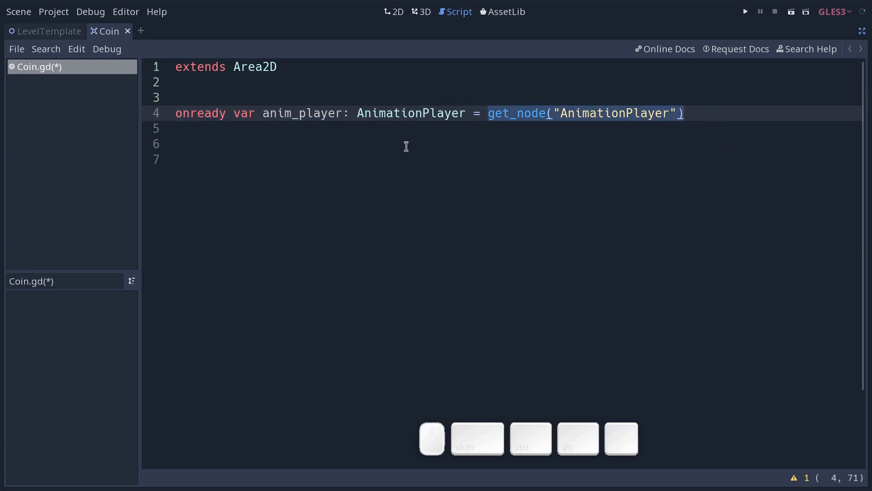
- Examine the anim_player variable and its get_node call in Coin.gd against the AnimationPlayer node in the scene tree
double_click(285, 113)
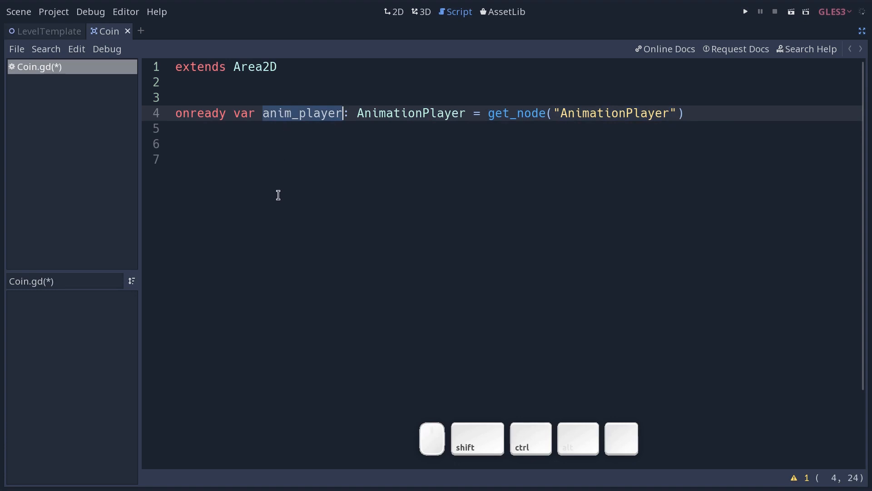
key(ctrl+shift+F11)
drag(540, 131, 313, 129)
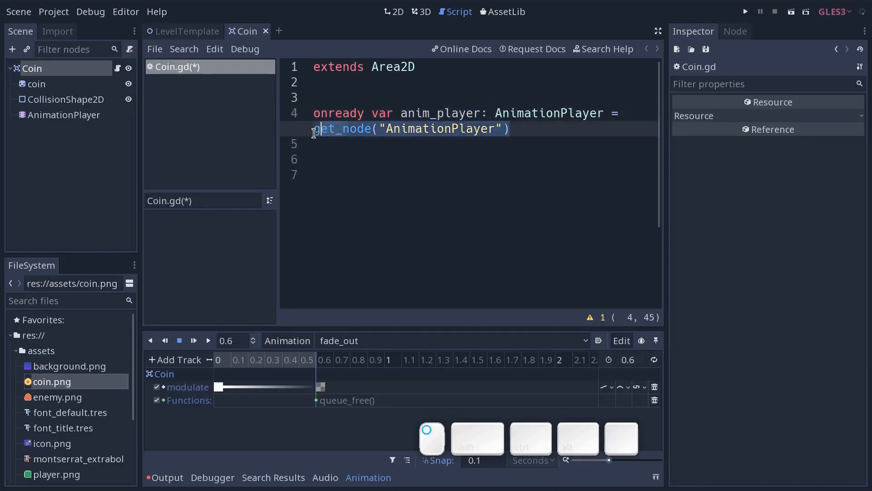
double_click(459, 113)
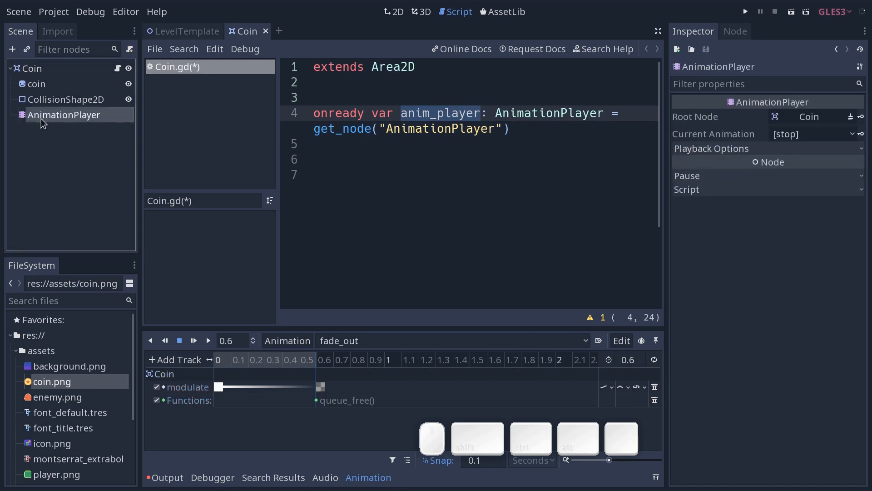
click(461, 146)
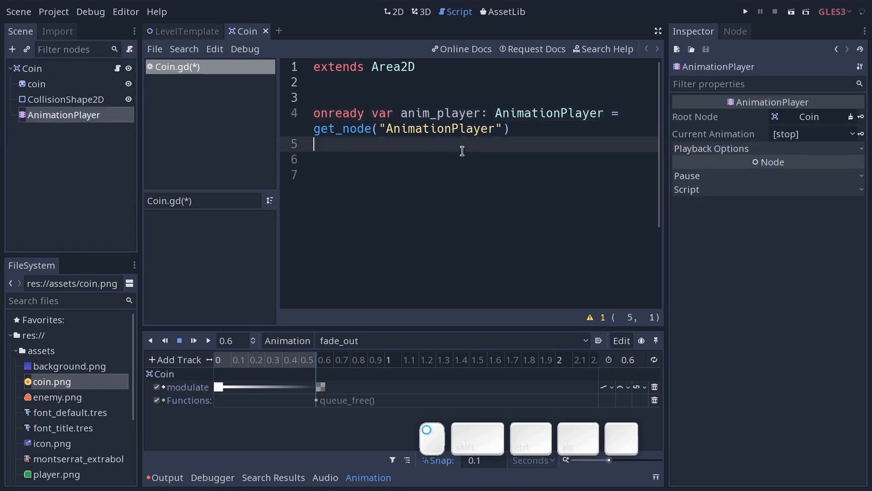
- Add another blank line below the anim_player declaration in Coin.gd
key(ctrl+shift+F11)
key(Down)
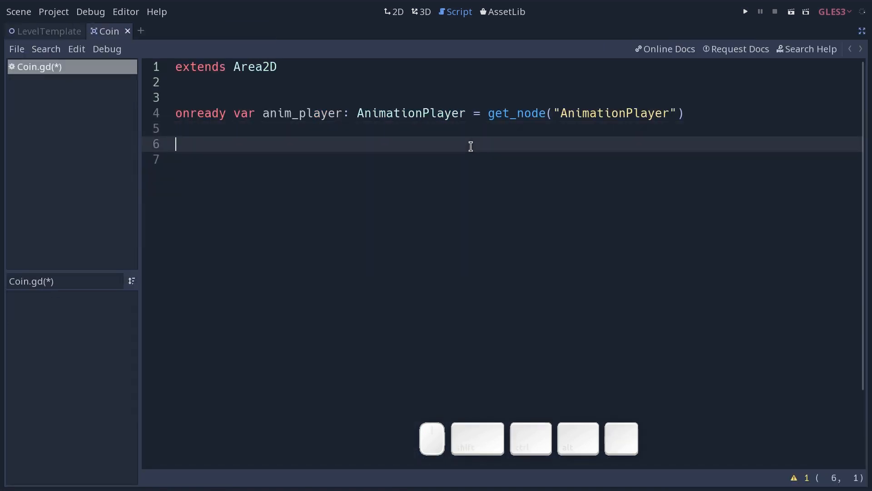
key(Return)
key(ctrl+shift+F11)
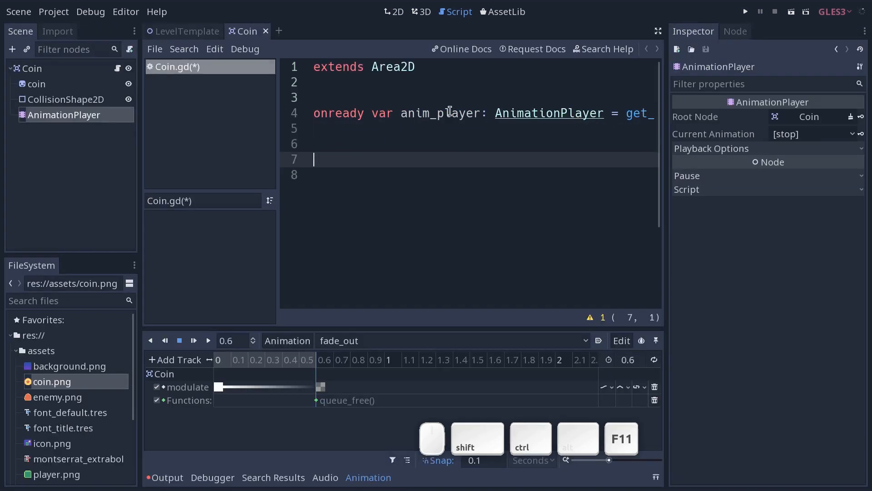
- Set the Coin root node's collision layer to coins only and check its collision mask options
click(38, 73)
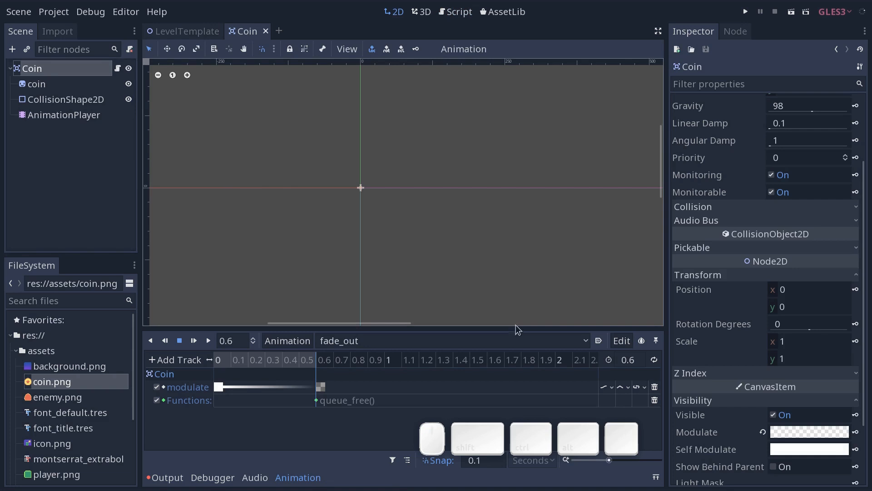
click(709, 274)
scroll(717, 240, up, 3)
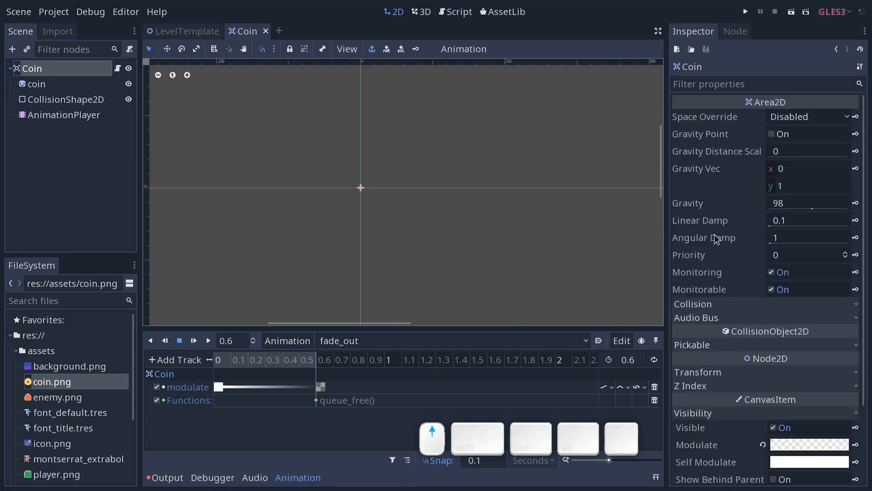
click(731, 304)
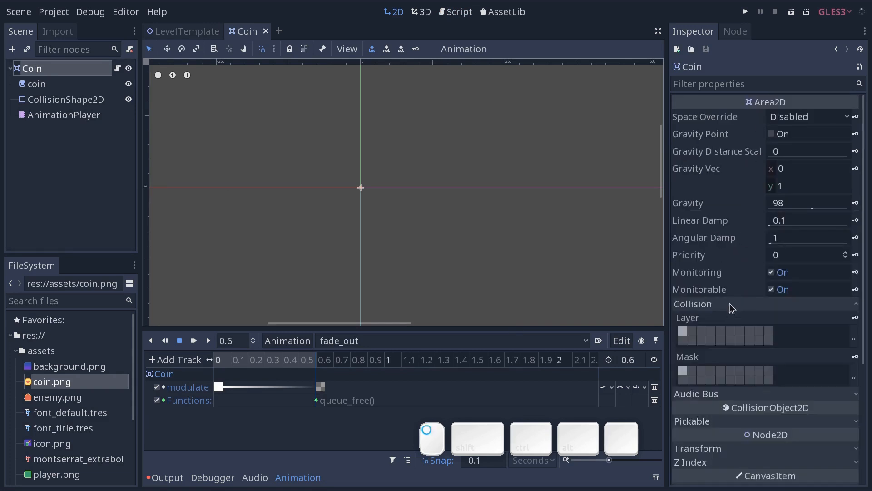
scroll(757, 314, down, 3)
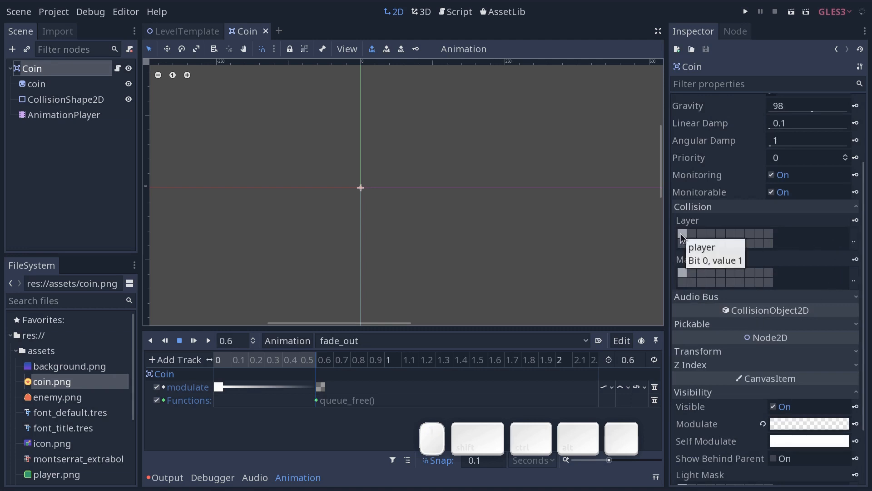
click(853, 241)
click(821, 200)
click(821, 172)
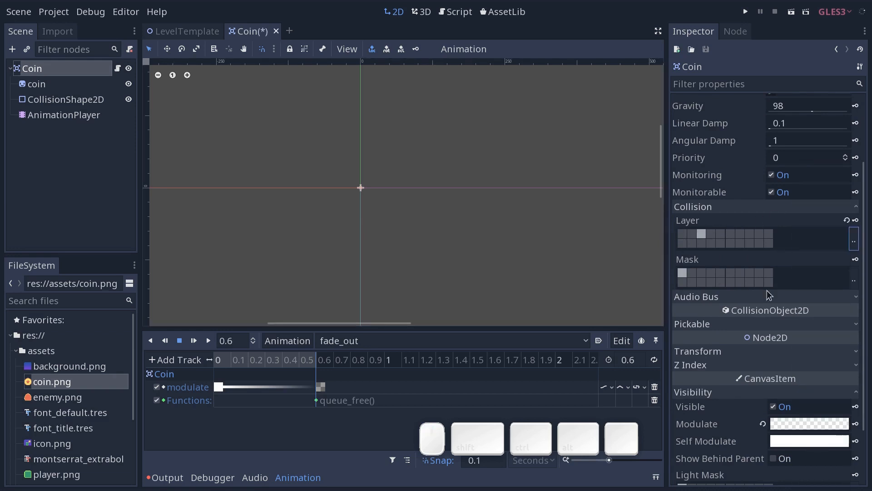
click(854, 280)
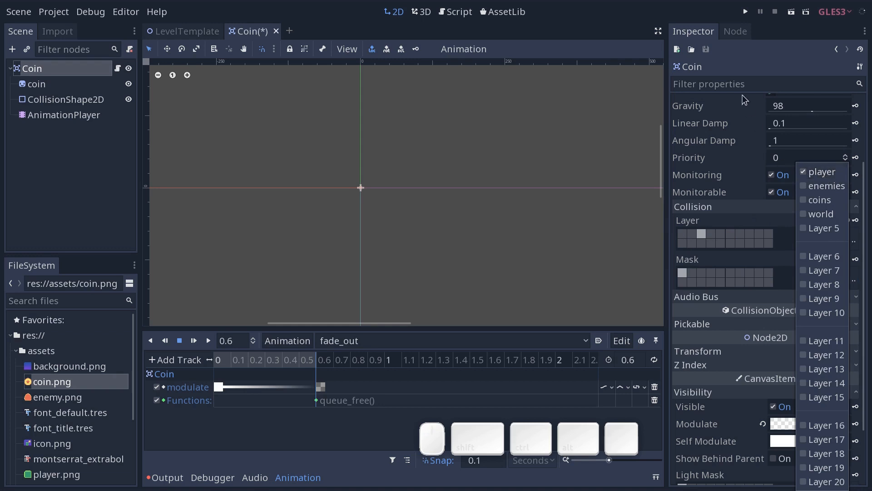
- Connect the Coin node's body_entered signal to the Coin node itself with the method name _on_body_entered
click(737, 35)
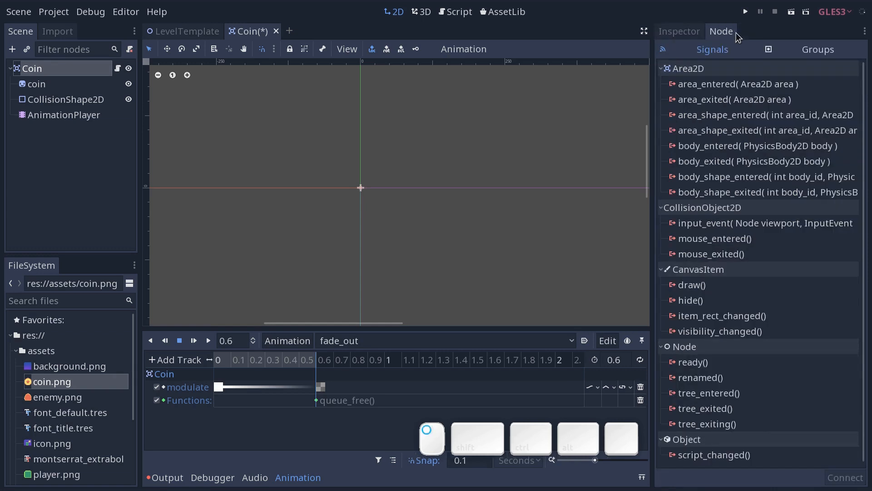
click(718, 152)
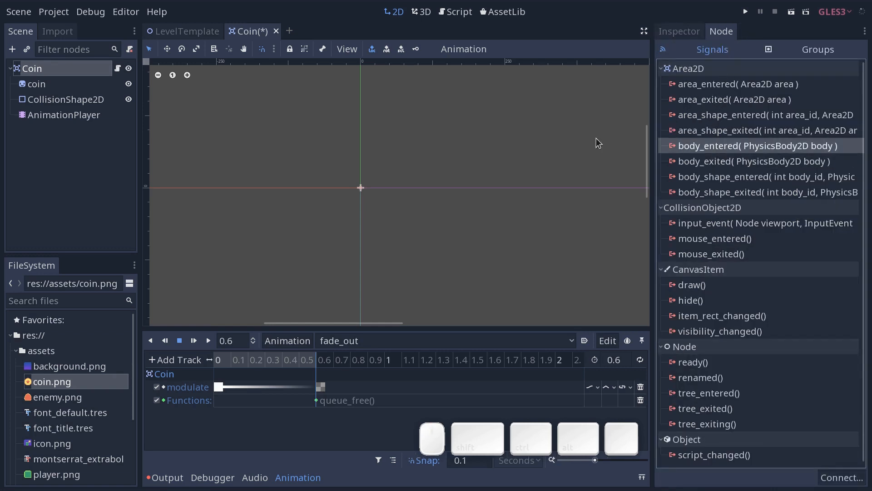
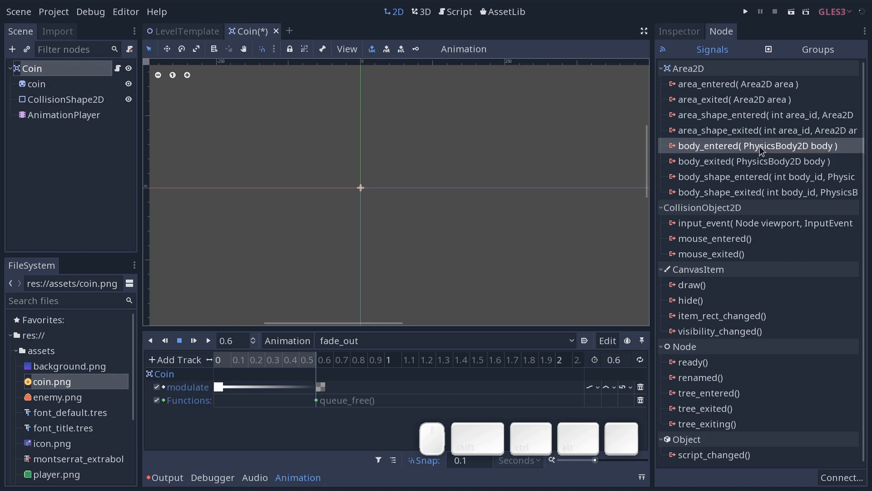
click(711, 149)
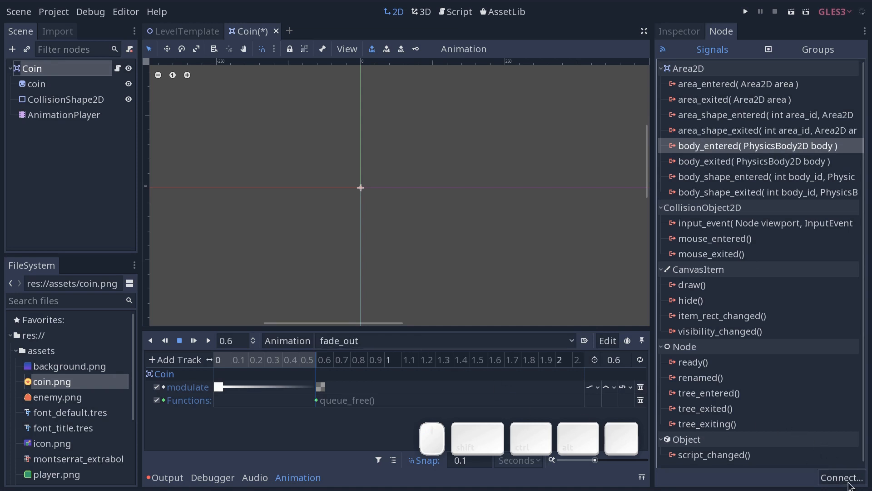
click(846, 481)
click(155, 91)
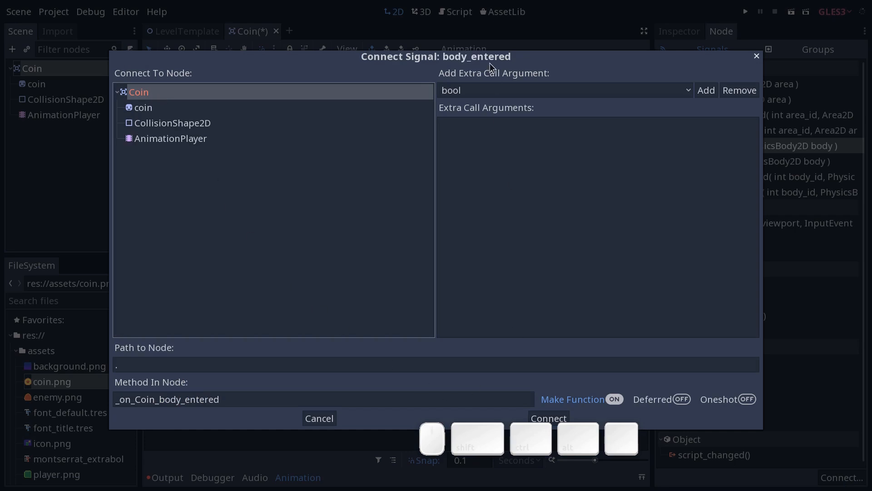
drag(490, 64, 493, 42)
drag(162, 378, 137, 380)
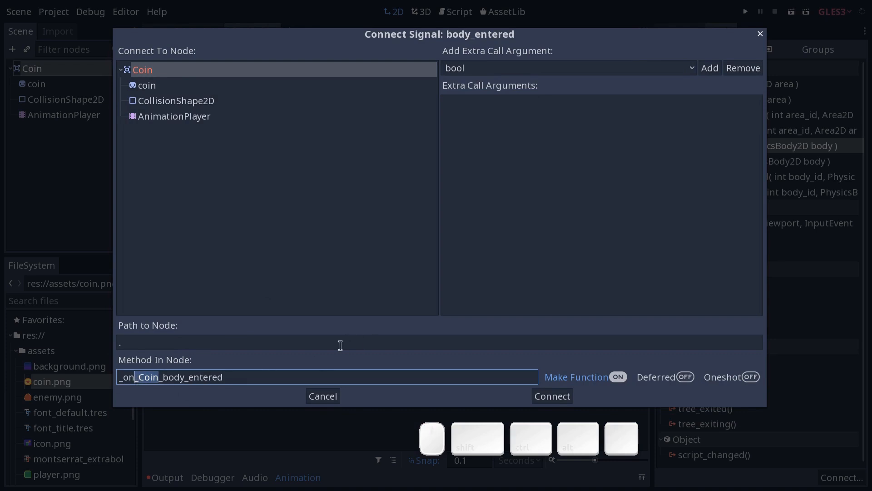
key(BackSpace)
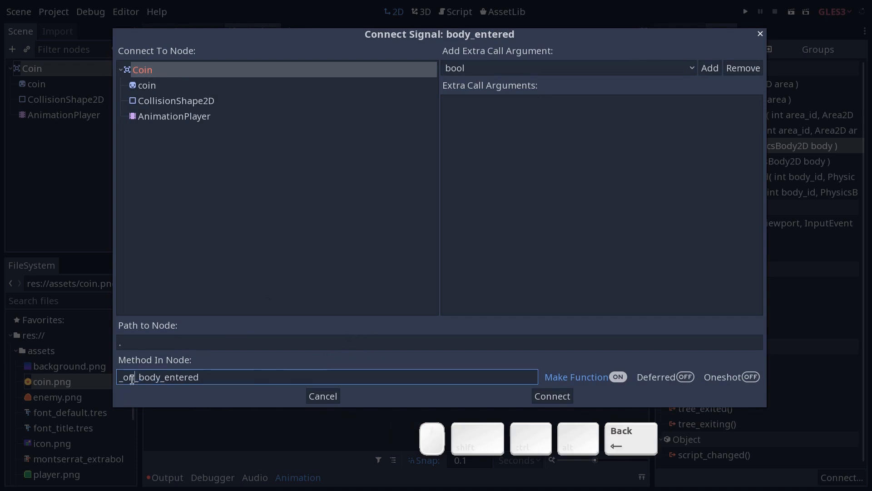
click(552, 395)
- Remove three surplus blank lines above the _on_body_entered function in the distraction-free script editor
click(453, 223)
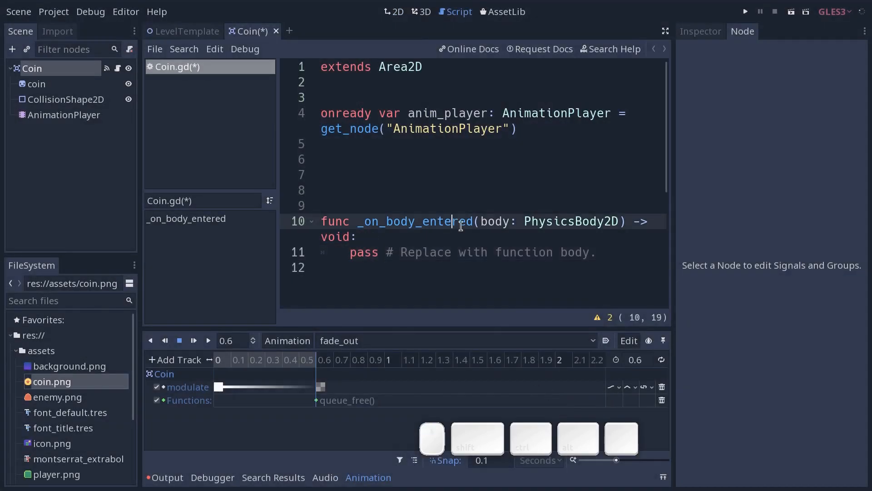
key(ctrl+shift+F11)
click(286, 163)
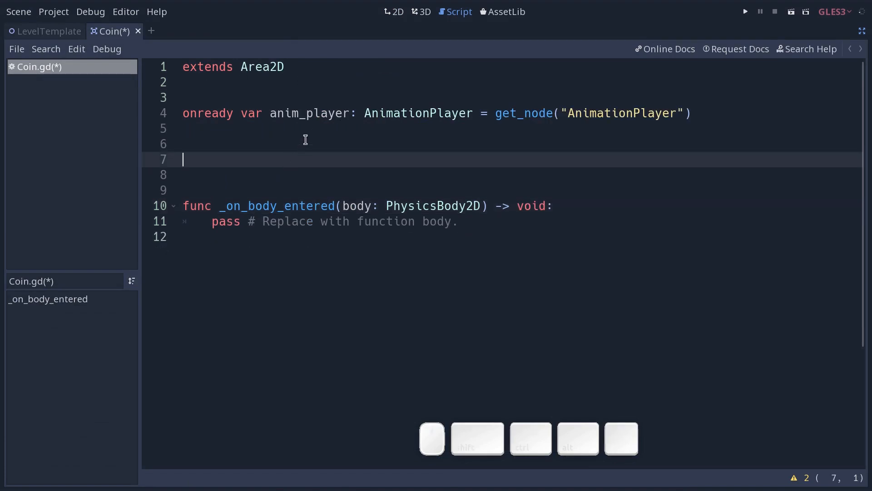
key(ctrl+x)
key(ctrl+x)
key(ctrl+x)
click(296, 138)
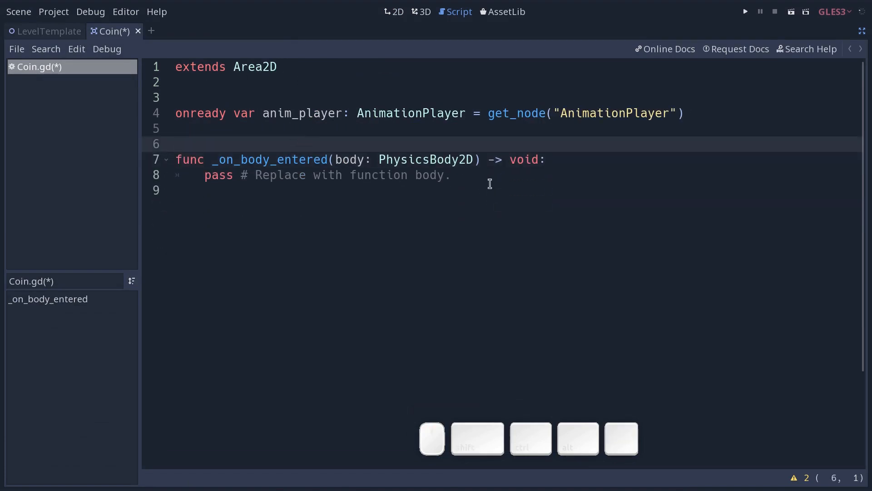
- Replace the placeholder body of _on_body_entered with anim_player.play("fade_out")
click(504, 186)
key(BackSpace)
key(shift+Home)
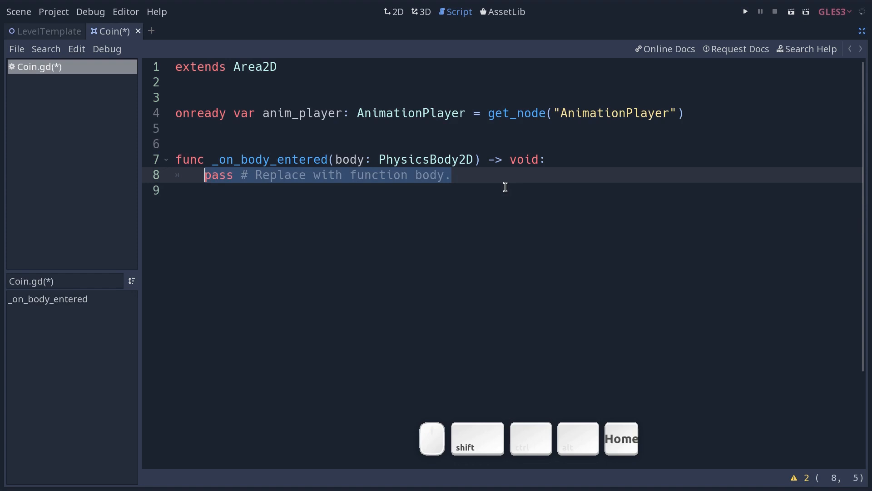
text(anim)
key(Return)
text(.pla)
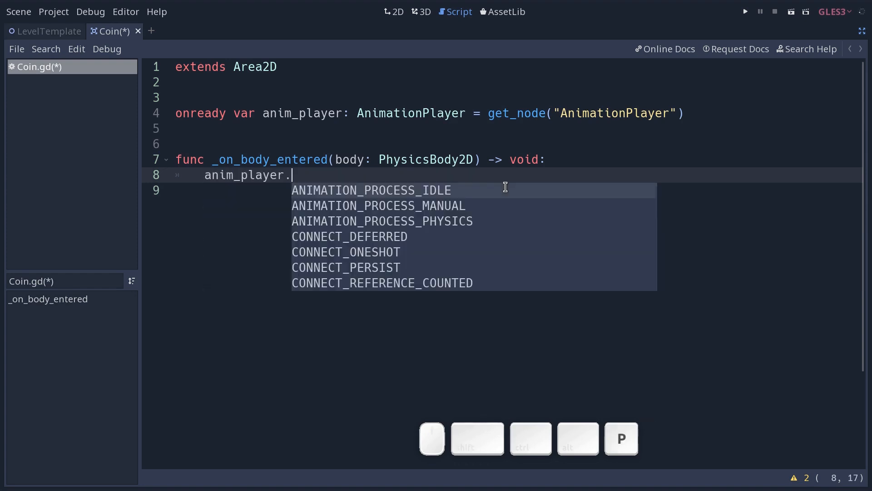
key(Return)
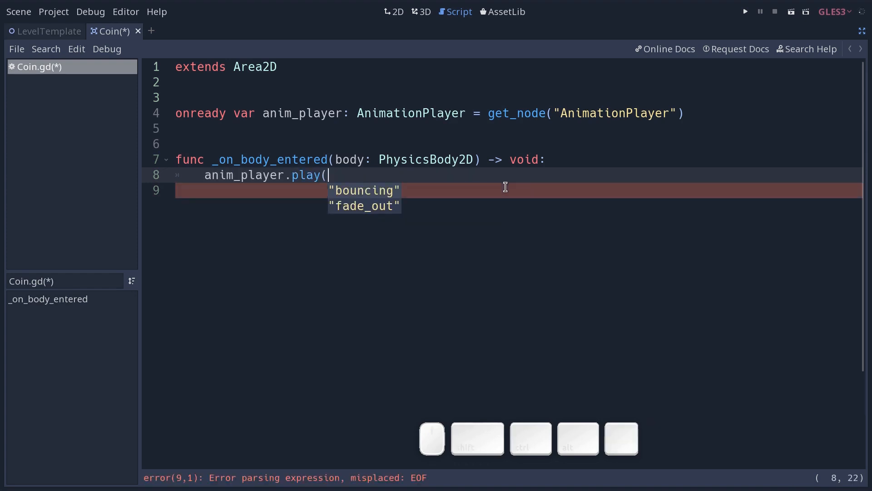
key(Down)
key(Up)
key(Down)
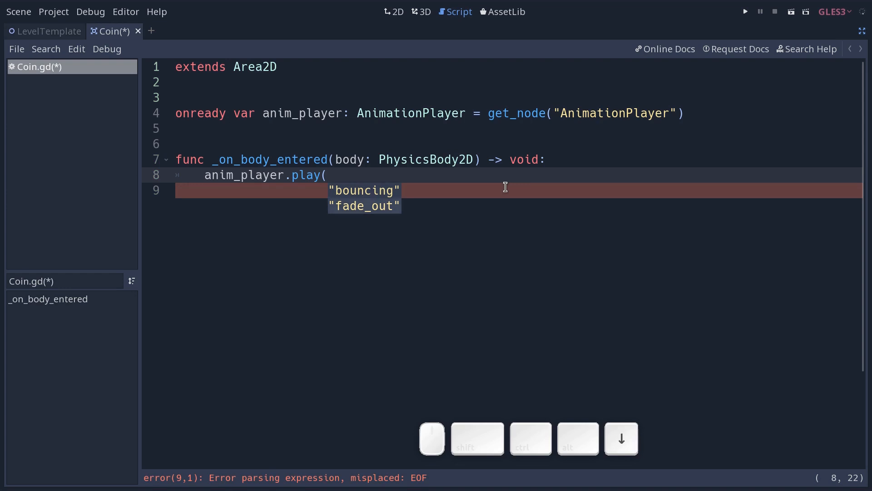
key(Return)
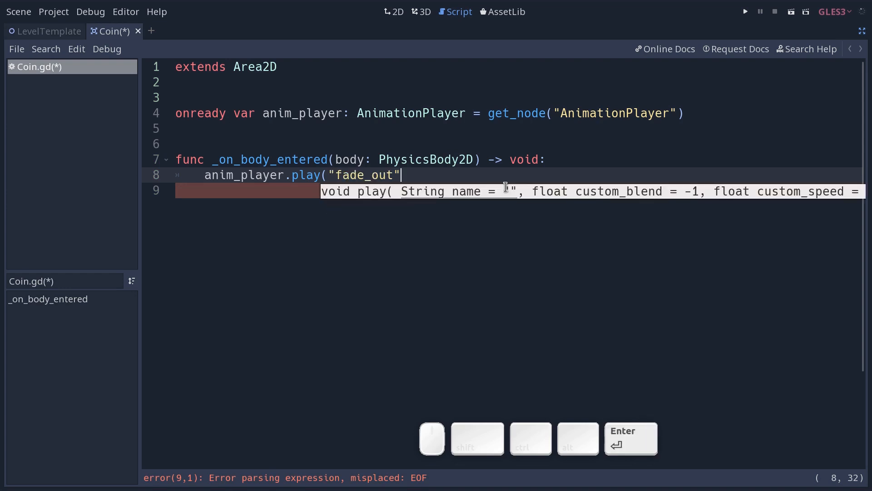
text())
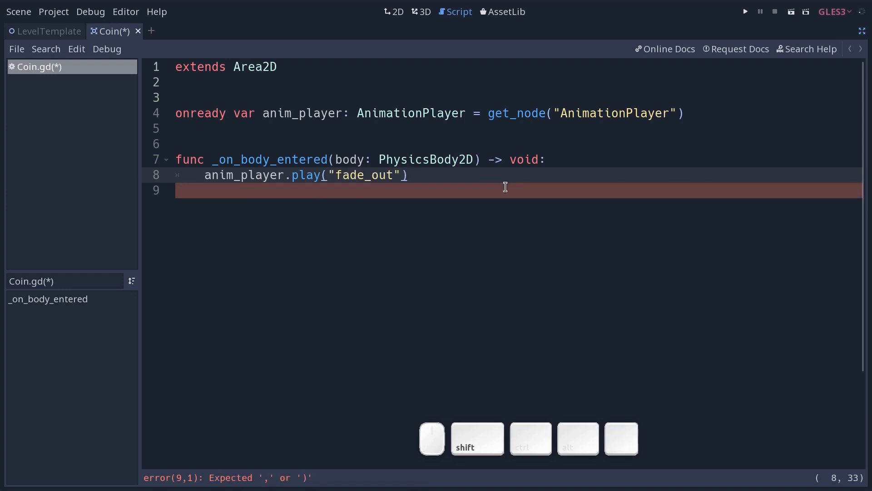
- Save the Coin scene and show the AnimationPlayer's bouncing animation at time 0
key(ctrl+shift+F11)
key(ctrl+s)
click(63, 115)
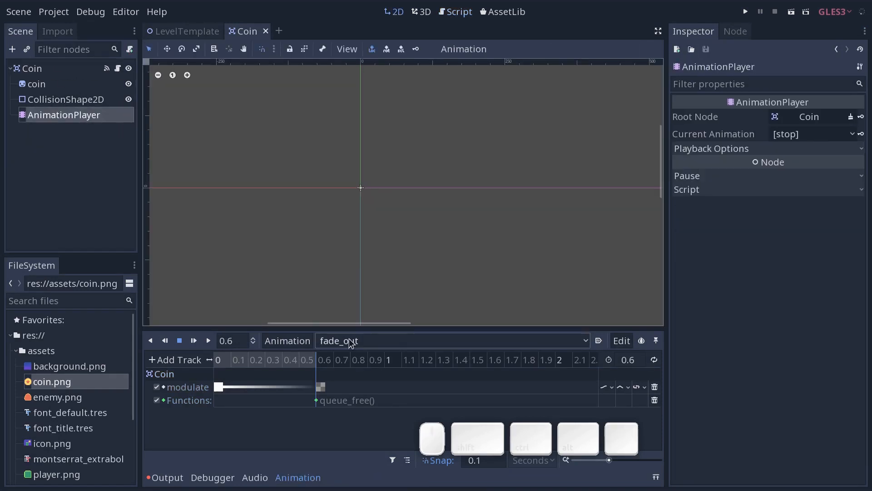
click(351, 341)
click(366, 359)
click(217, 363)
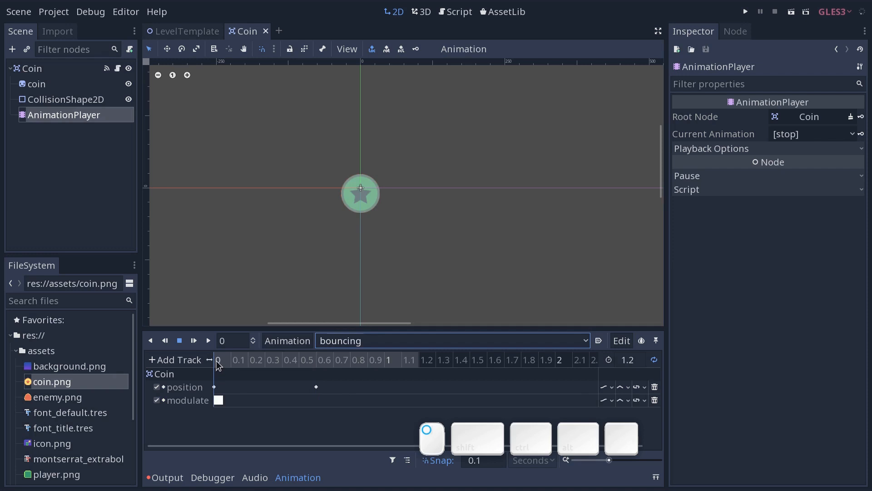
- Enable autoplay on load for the bouncing animation
click(335, 346)
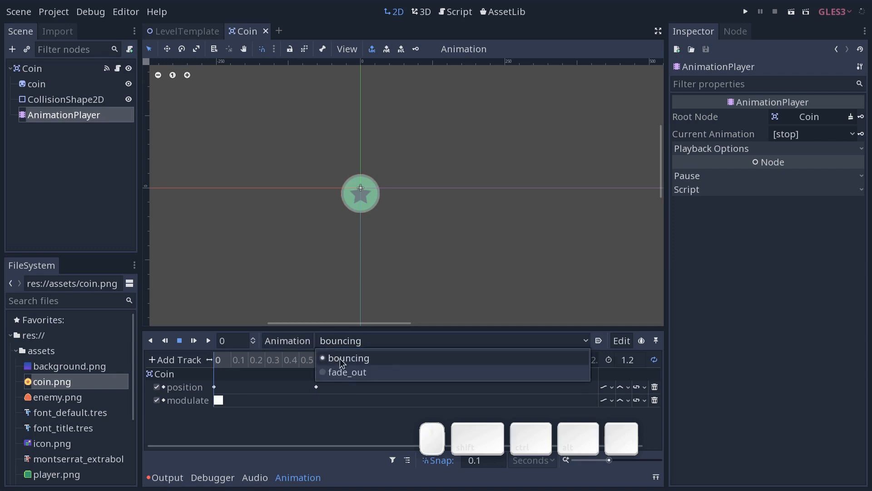
click(343, 361)
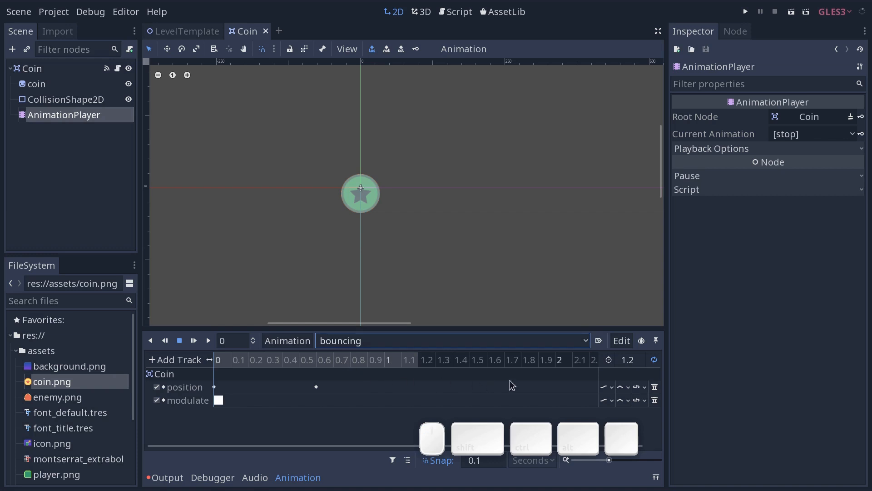
click(472, 345)
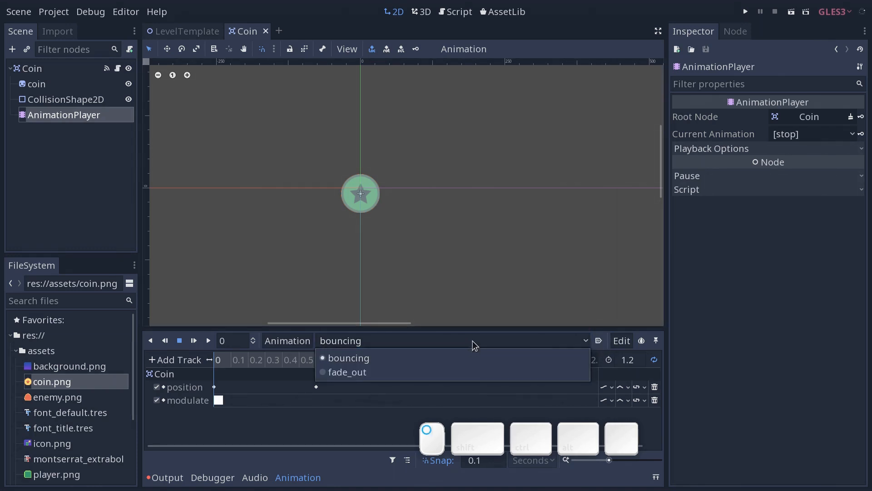
click(473, 346)
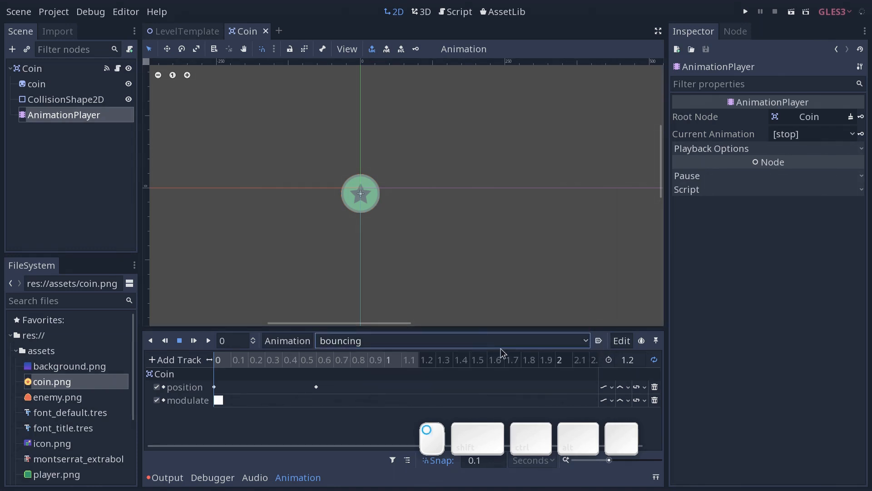
click(599, 344)
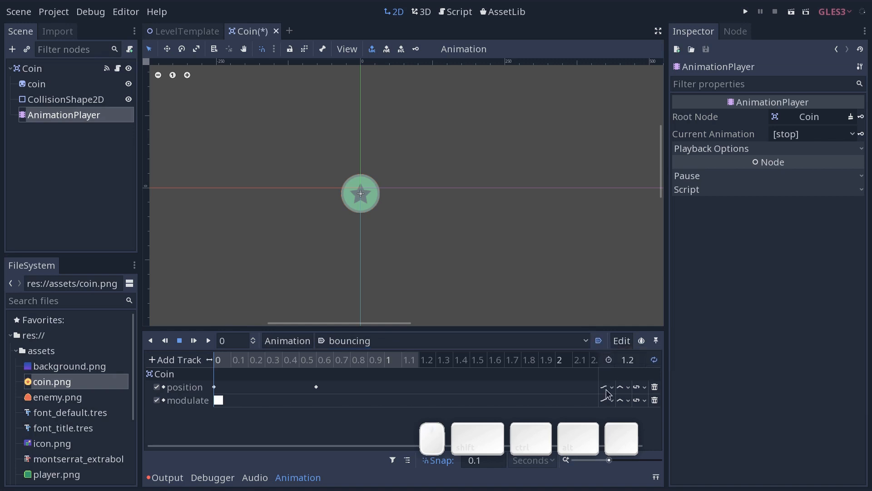
- Keep bouncing as the AnimationPlayer's displayed animation and save the Coin scene
click(380, 342)
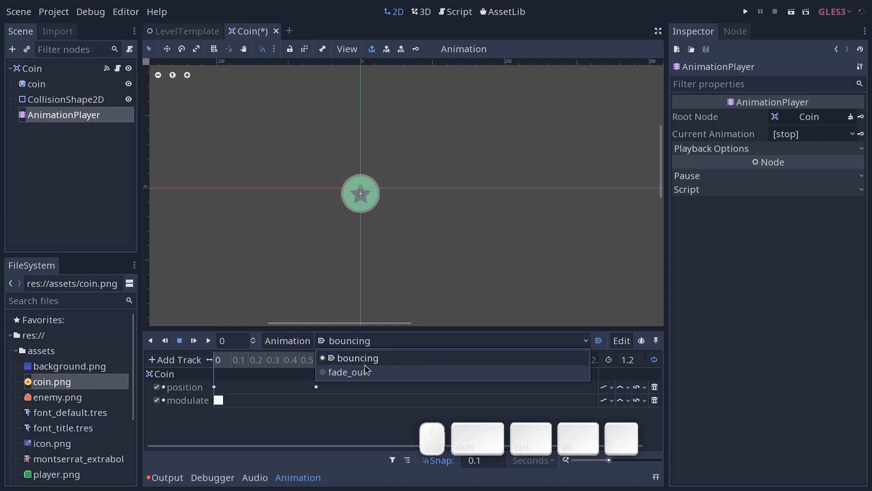
click(383, 356)
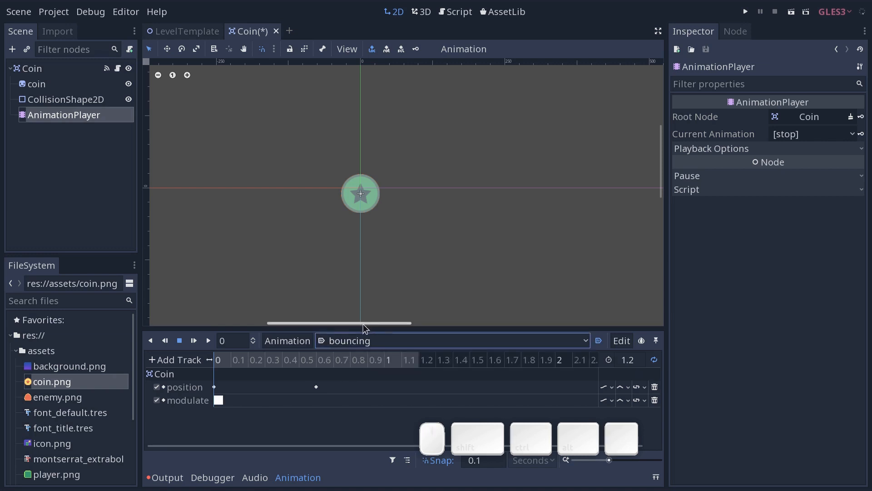
key(ctrl+s)
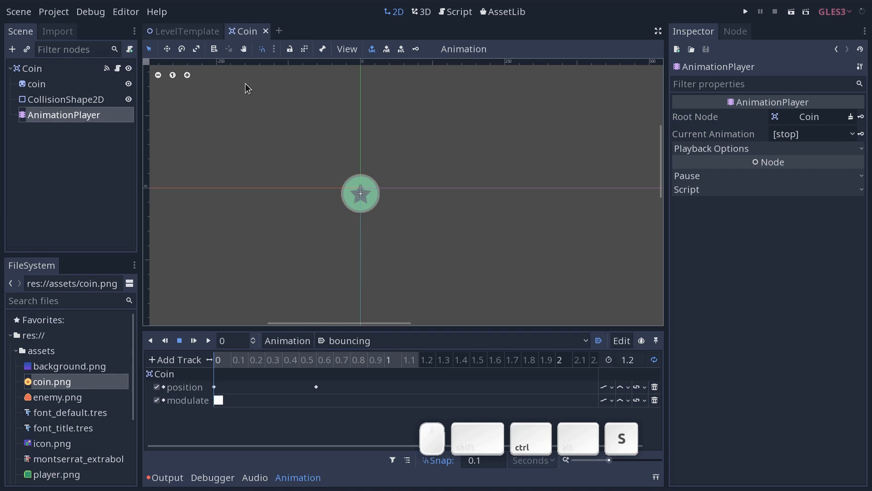
- Find Coin.tscn by searching the project files for coin and place an instance in LevelTemplate at about (1169, 799)
click(175, 31)
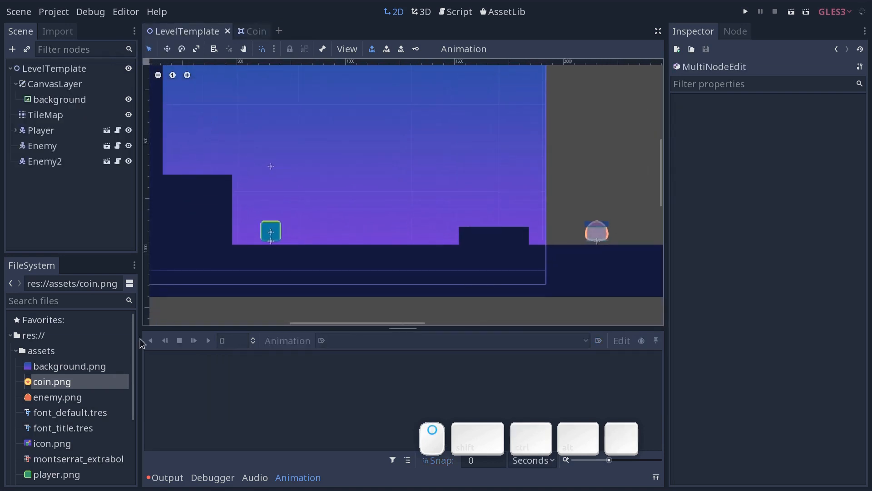
click(77, 298)
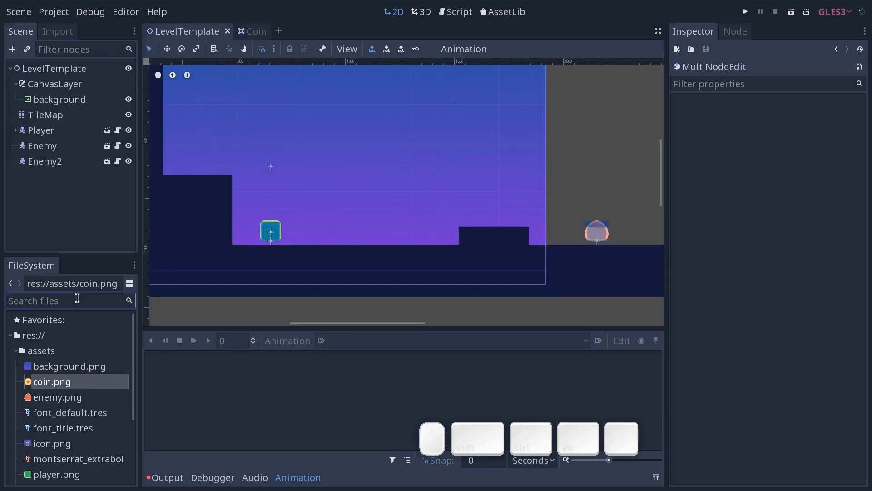
text(coin)
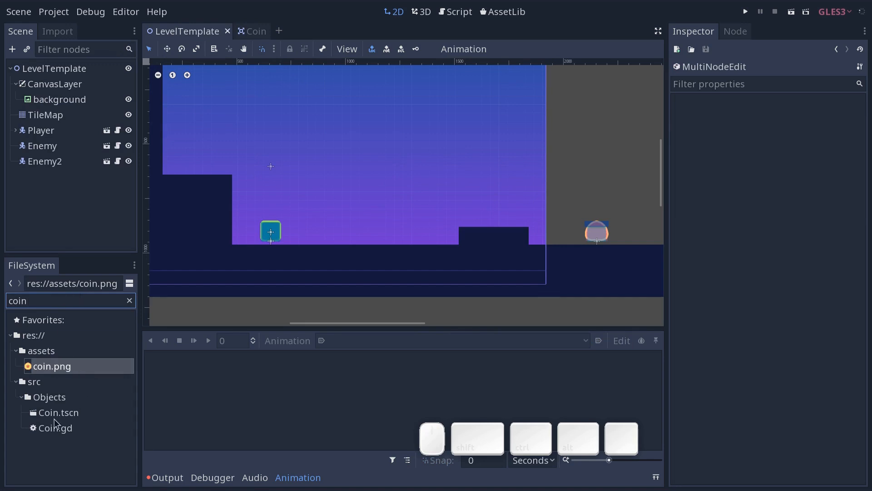
drag(54, 414, 414, 212)
- Duplicate the Coin instance and arrange the copies as an evenly spaced horizontal row of three coins above the floor
key(ctrl+d)
key(ctrl+d)
key(ctrl+z)
drag(422, 216, 449, 217)
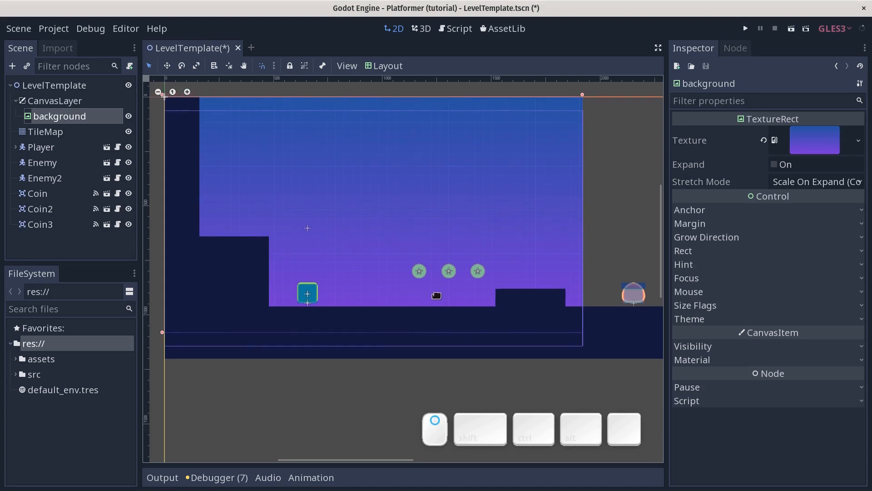
- Run the project to test the coins in the level, and stop it
key(F5)
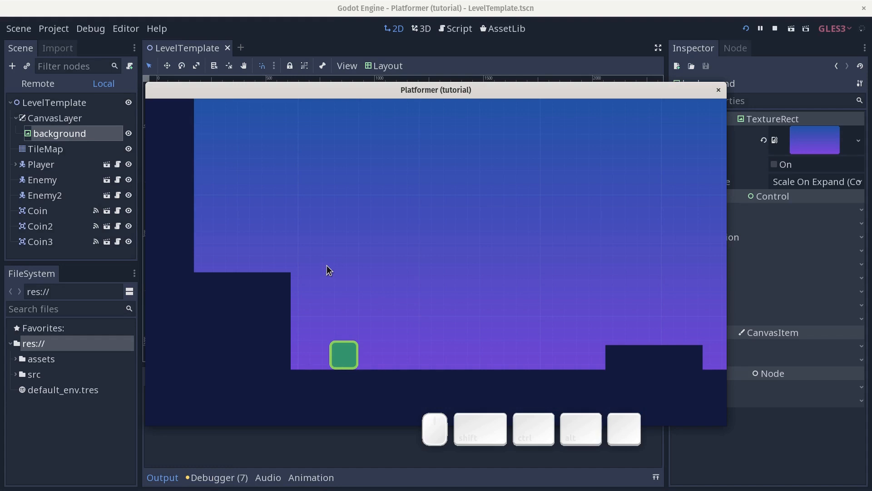
key(F8)
middle_drag(374, 284, 383, 266)
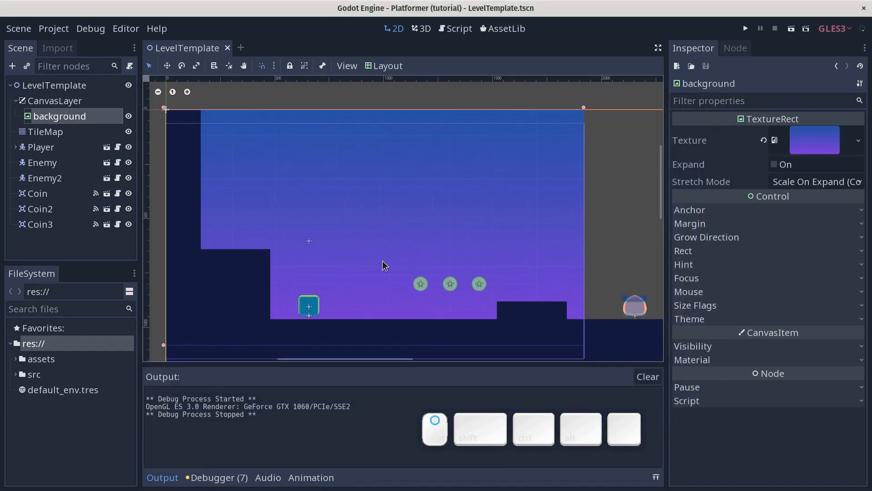
- Compare the root Coin node's Transform in its own scene with the Transform of the first Coin instance in LevelTemplate
click(107, 195)
double_click(21, 90)
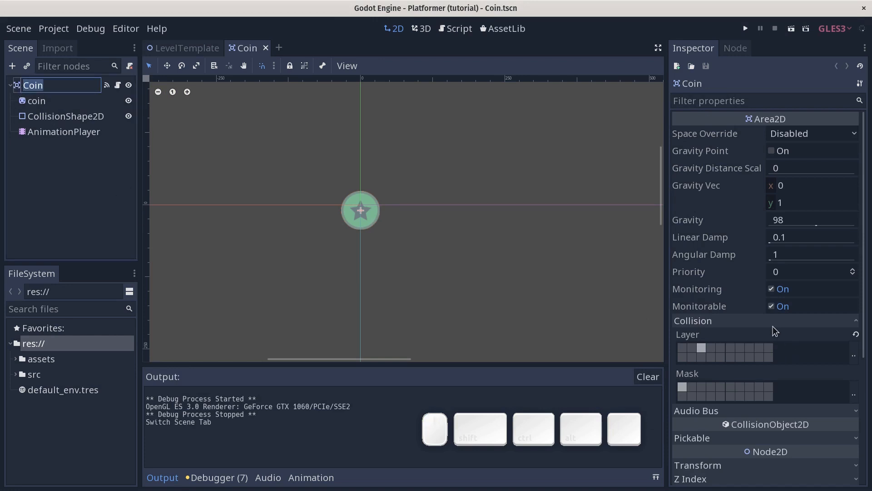
click(763, 337)
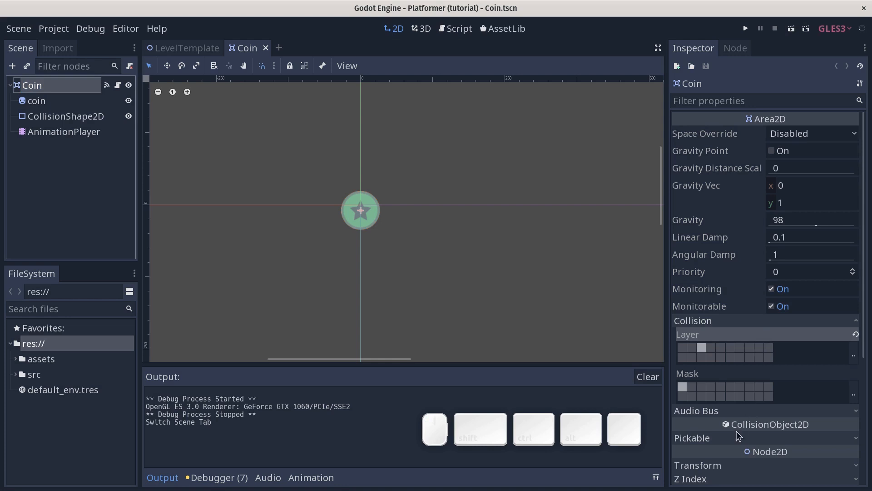
click(736, 465)
scroll(737, 450, down, 3)
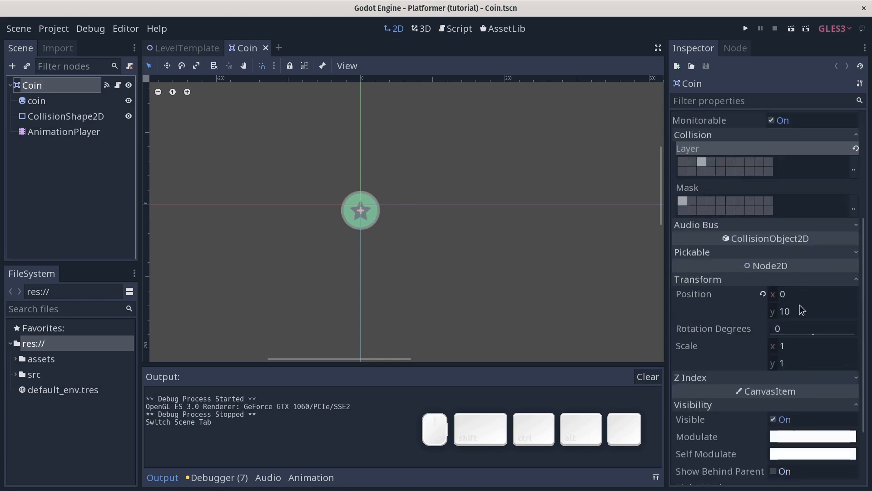
click(188, 47)
click(88, 193)
middle_drag(354, 228, 352, 220)
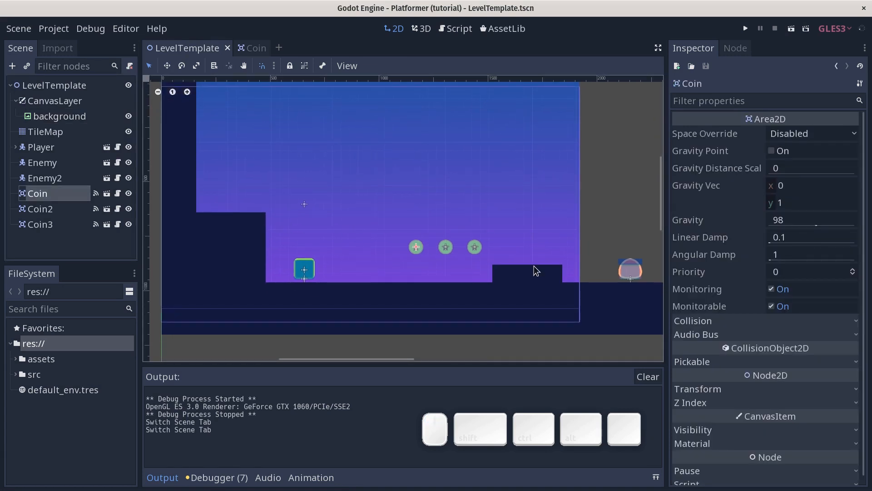
click(715, 389)
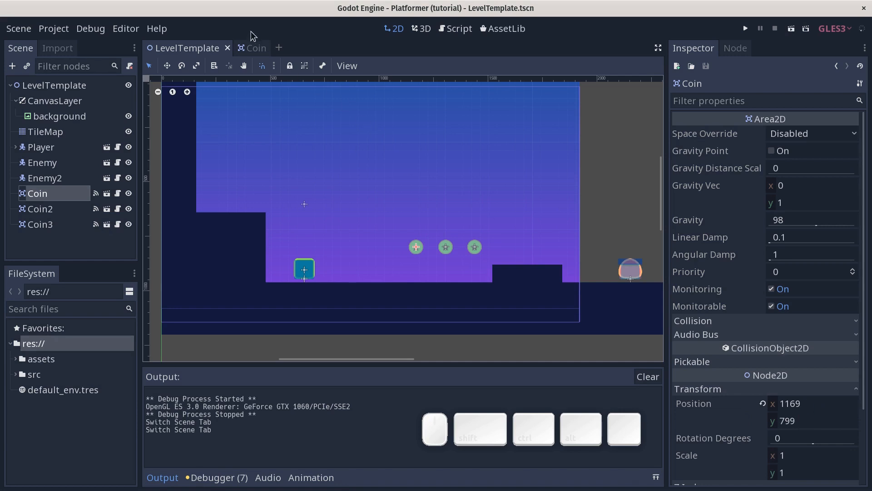
- Inspect the Playback Options of the AnimationPlayer in the Coin scene
click(250, 48)
click(68, 131)
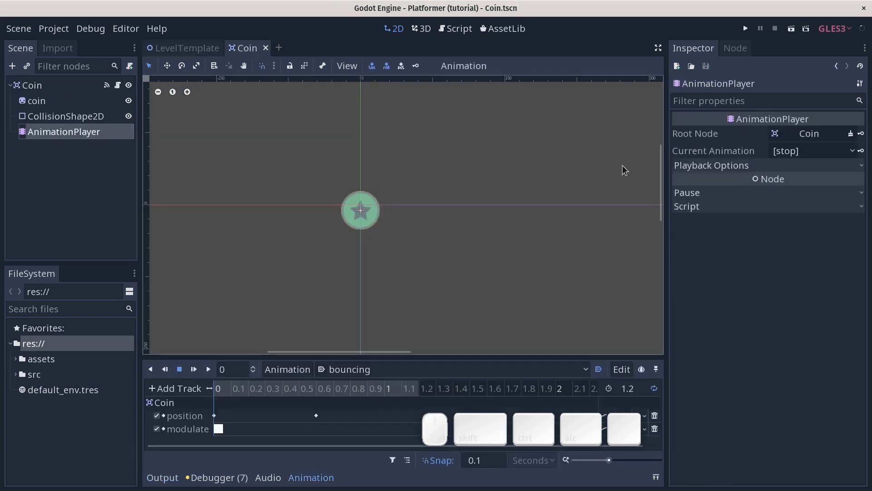
click(725, 166)
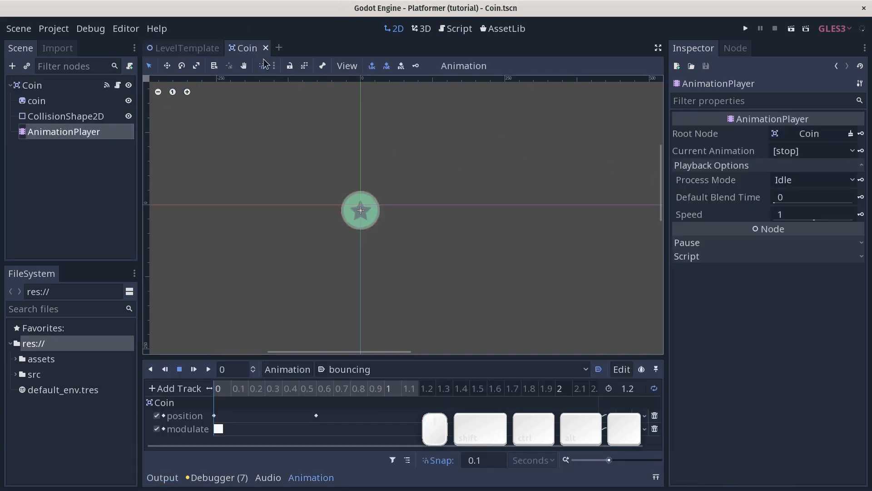
- Enable Editable Children on the first Coin instance in LevelTemplate and select its AnimationPlayer
click(182, 48)
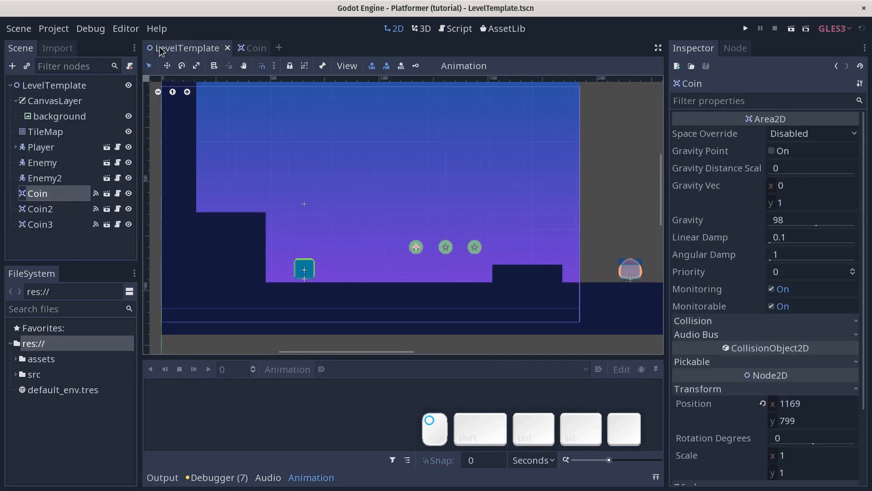
right_click(40, 200)
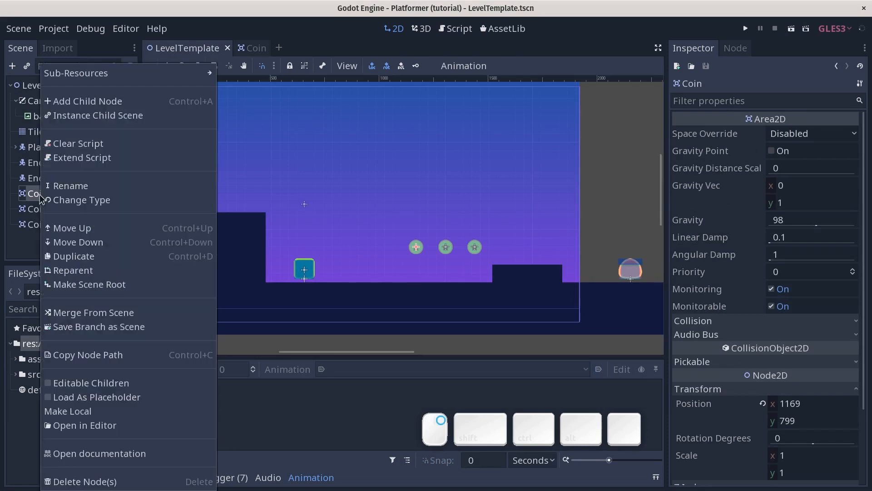
click(115, 387)
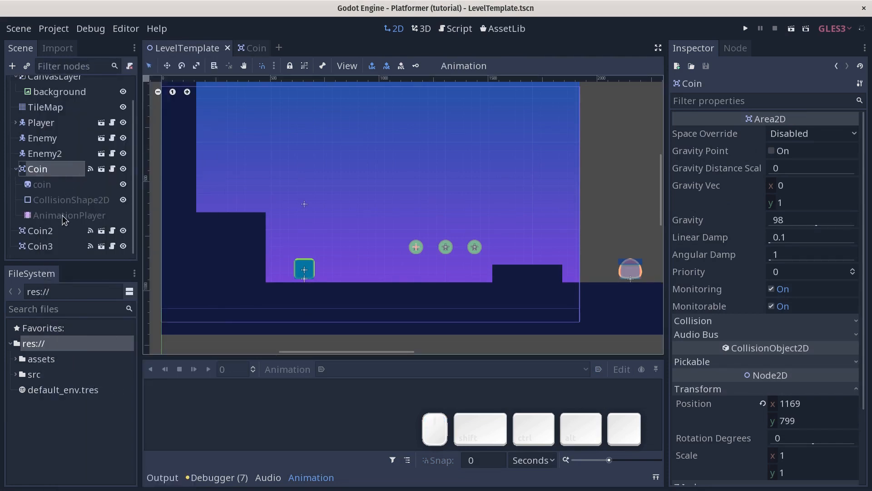
click(64, 215)
- Scrub the bouncing animation from time 0 to 1.2 to examine how it positions the first Coin instance in the level
scroll(363, 318, down, 1)
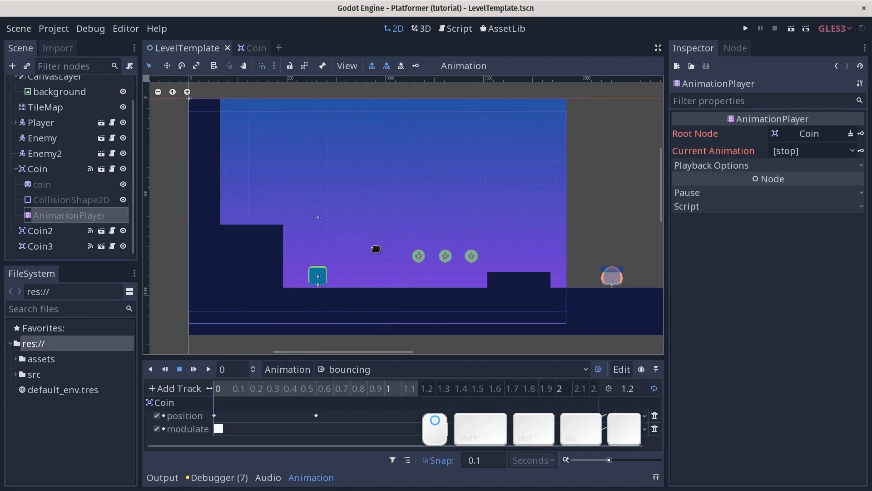
middle_drag(375, 248, 379, 261)
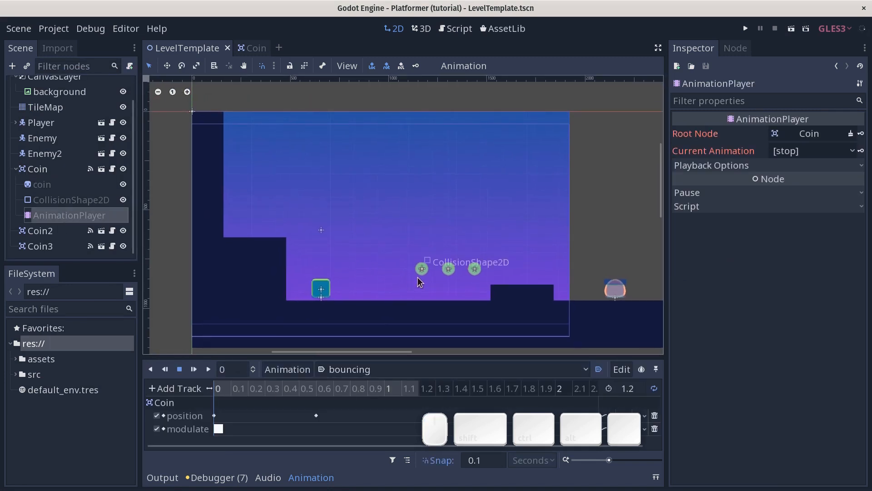
click(220, 393)
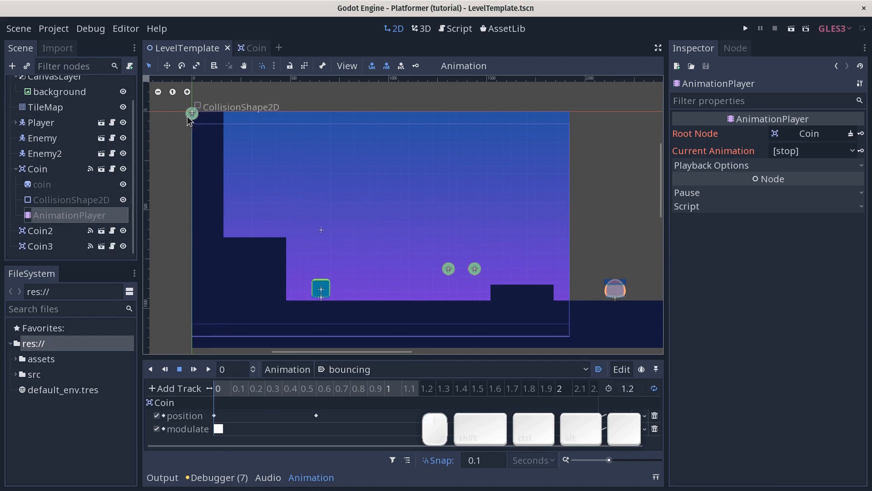
drag(218, 388, 424, 377)
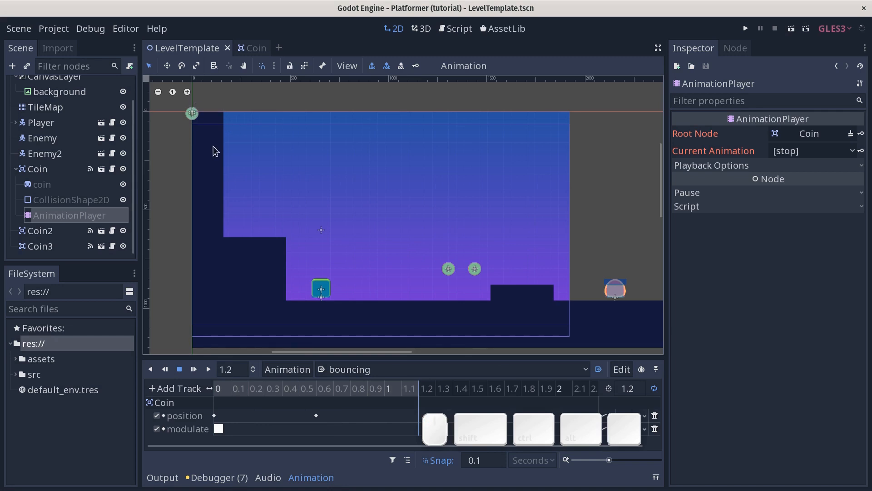
- Undo the latest changes, reposition the first Coin instance with the Move tool, and save LevelTemplate
key(ctrl+z)
key(ctrl+z)
click(38, 168)
key(w)
drag(537, 305, 569, 349)
key(ctrl+s)
- Examine the properties of the root Coin node and its child coin sprite in the Coin scene
click(251, 48)
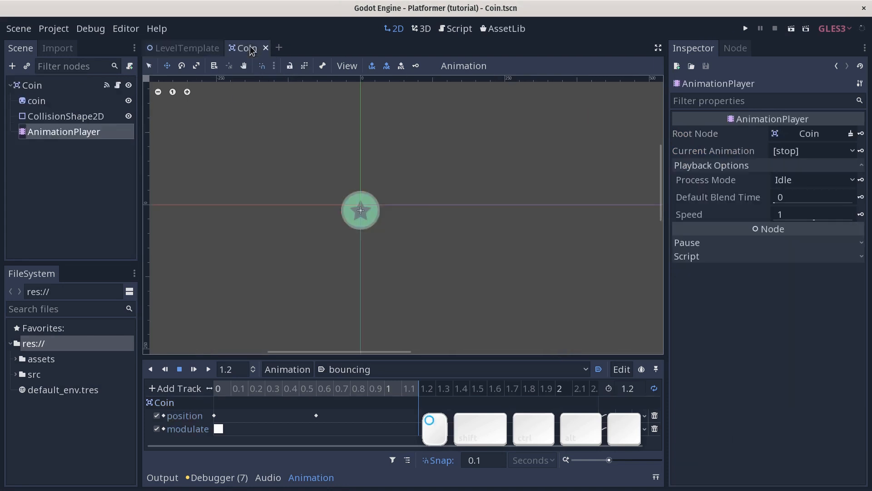
click(31, 86)
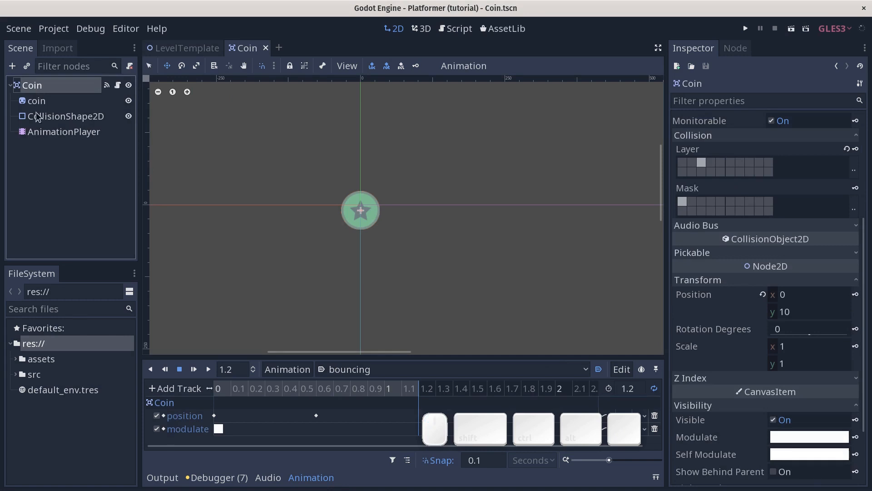
click(41, 106)
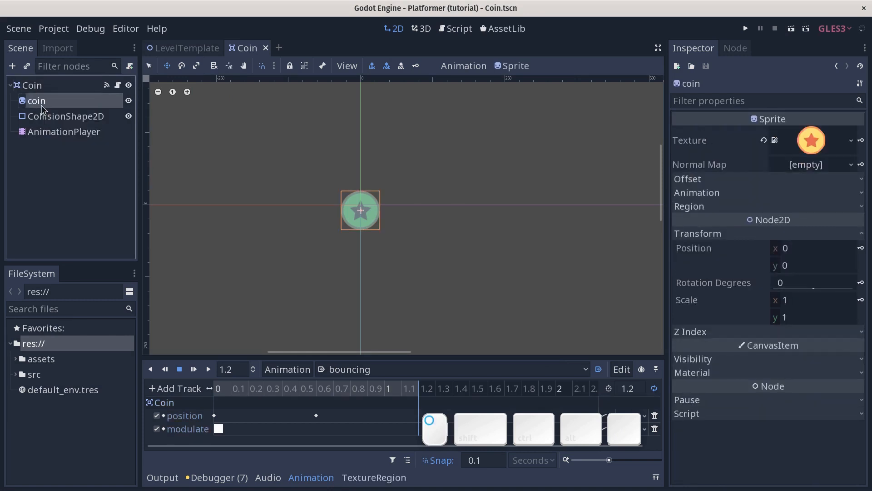
- Enlarge the animation editor, show the AnimationPlayer's bouncing animation, and widen the track name column
middle_drag(432, 295, 406, 265)
drag(387, 358, 388, 291)
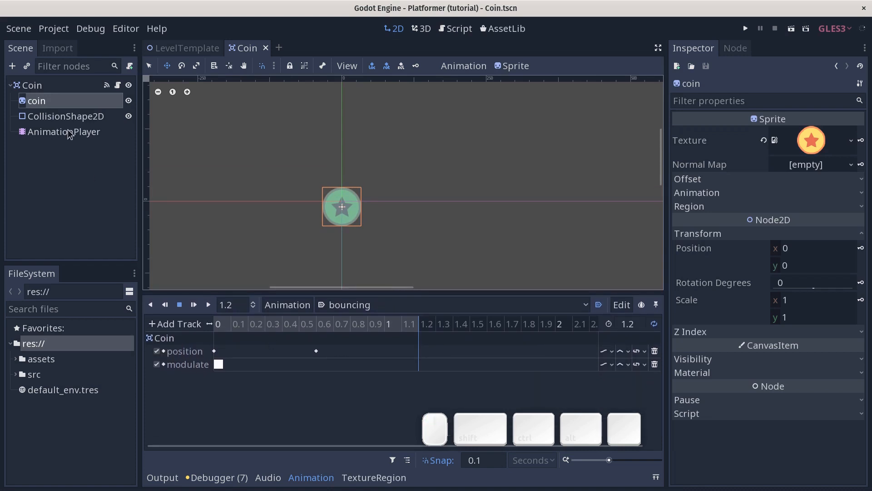
click(46, 133)
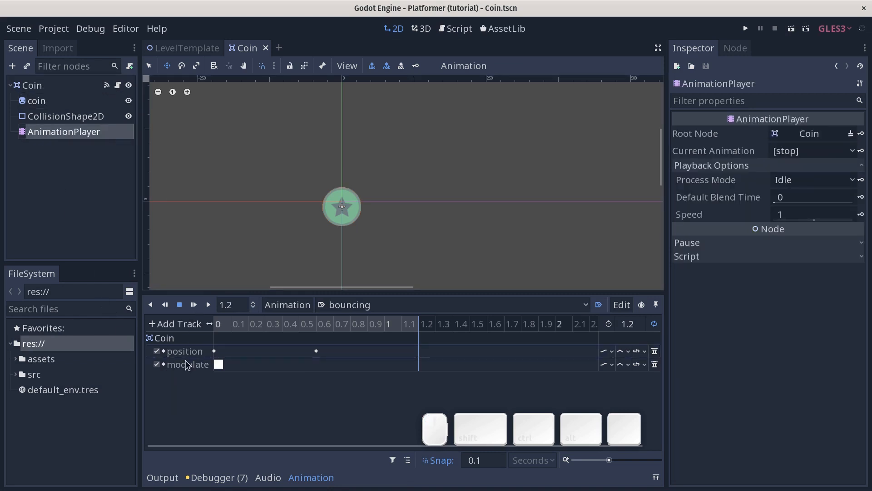
drag(210, 324, 271, 325)
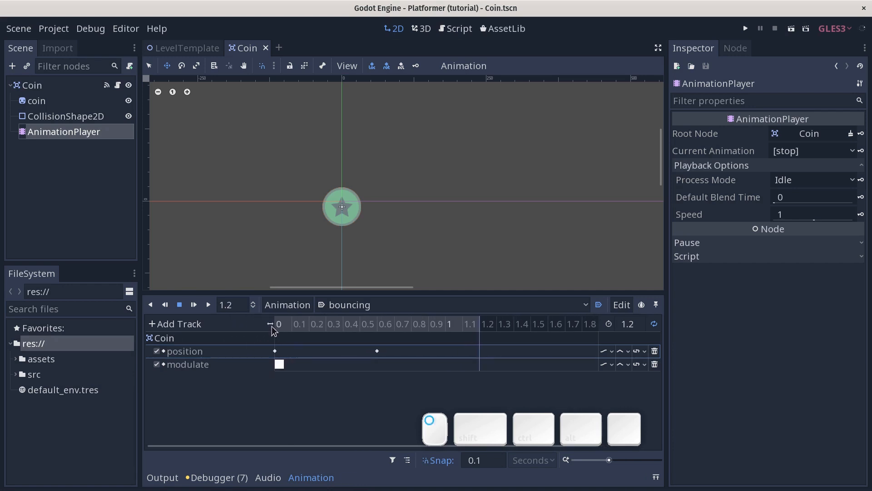
- Change the position track's path in the bouncing animation to coin:position so it animates the coin sprite
double_click(202, 354)
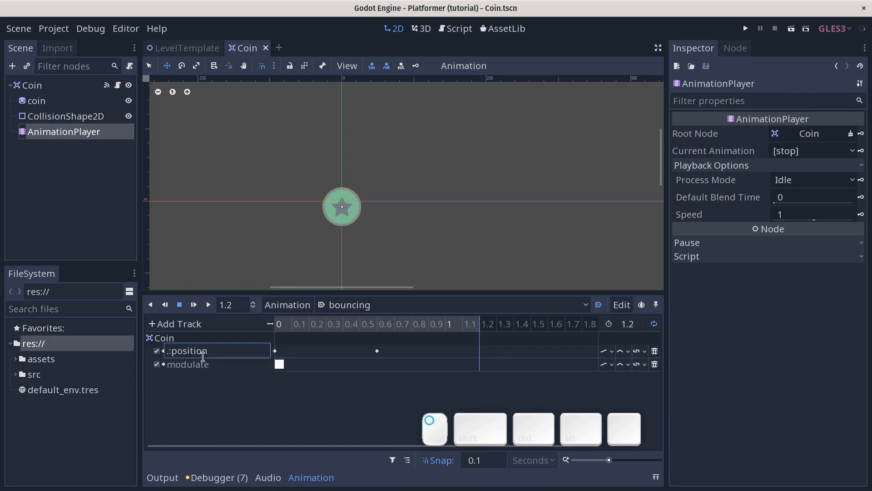
drag(221, 354, 155, 366)
key(Left)
text(coin)
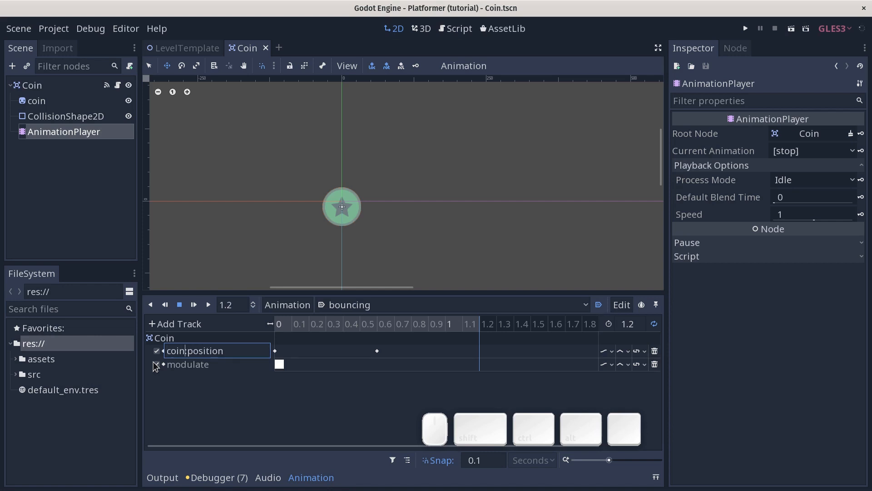
key(BackSpace)
key(BackSpace)
key(BackSpace)
key(BackSpace)
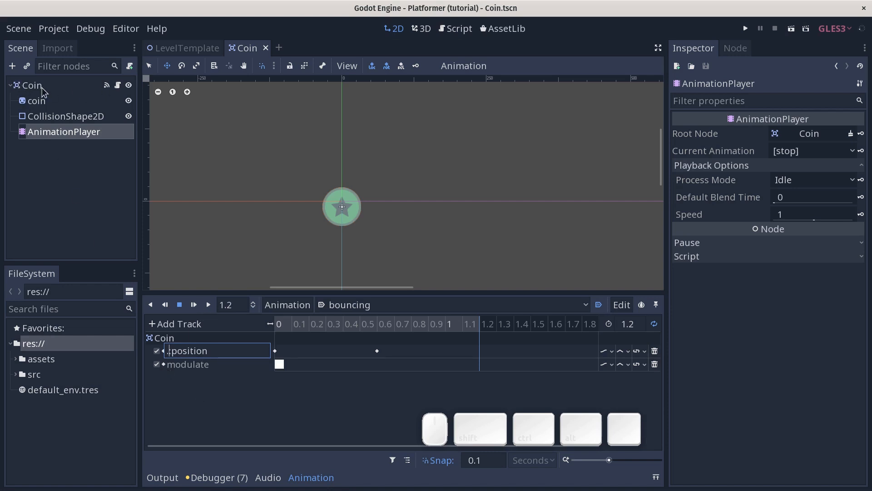
key(BackSpace)
text(coin)
key(Return)
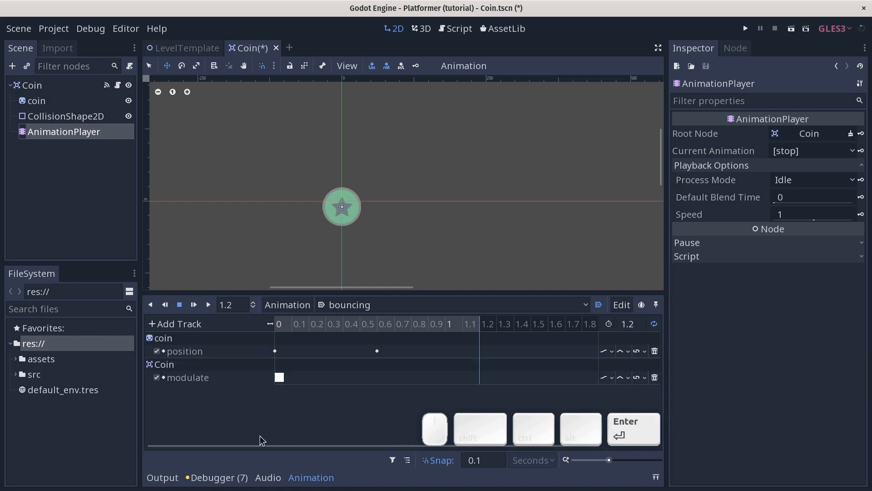
- Select the coin sprite and scrub the bouncing animation to time 0 to check its movement
click(34, 103)
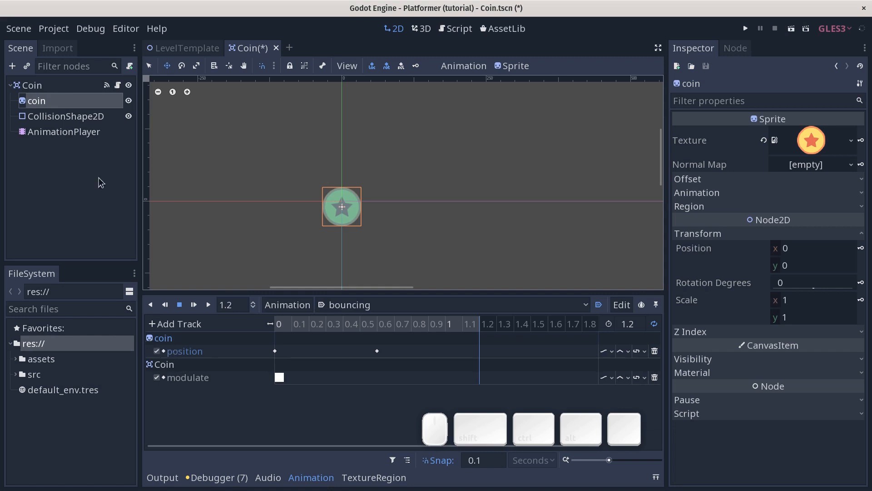
drag(305, 324, 63, 136)
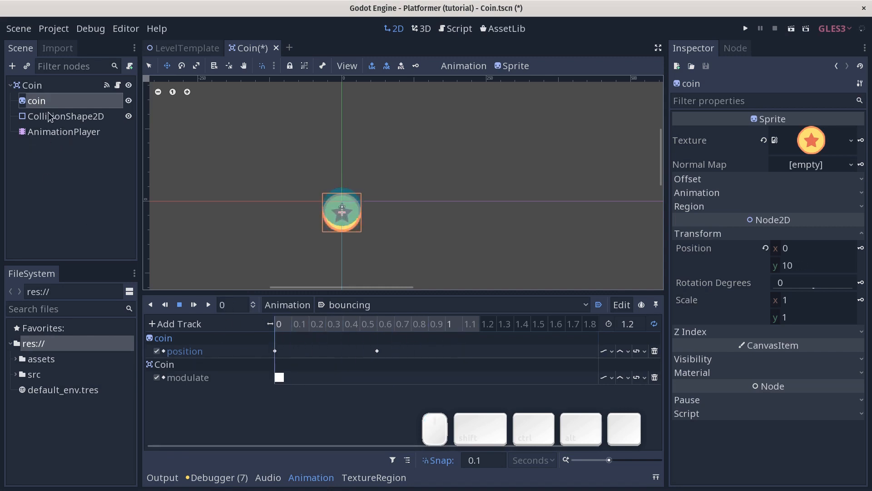
- Inspect the CollisionShape2D node and compare the tracks of the fade_out animation with those of the bouncing animation
click(50, 118)
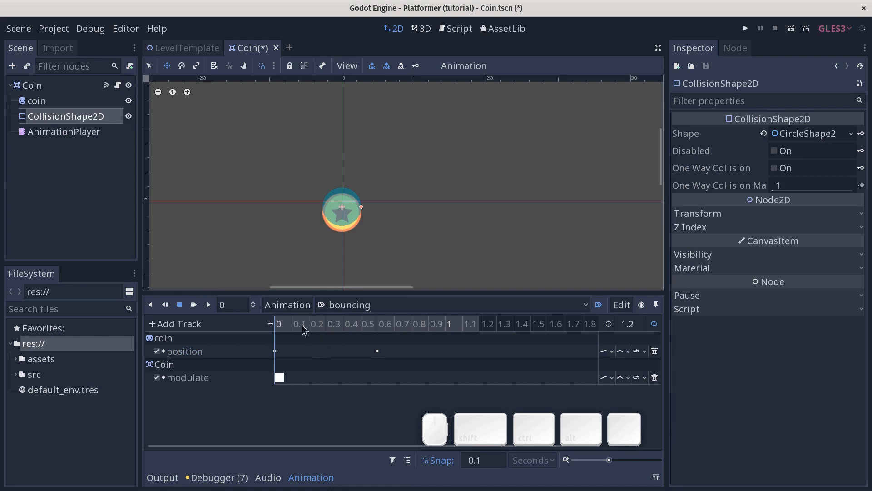
click(375, 304)
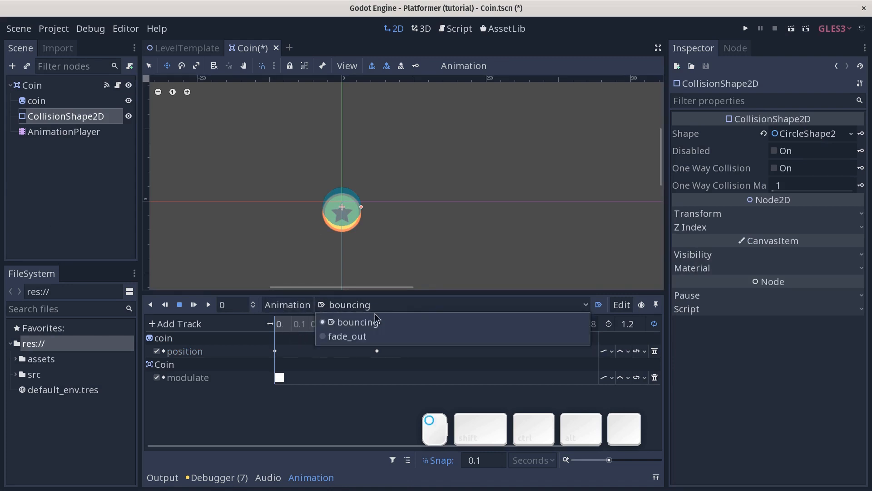
click(369, 337)
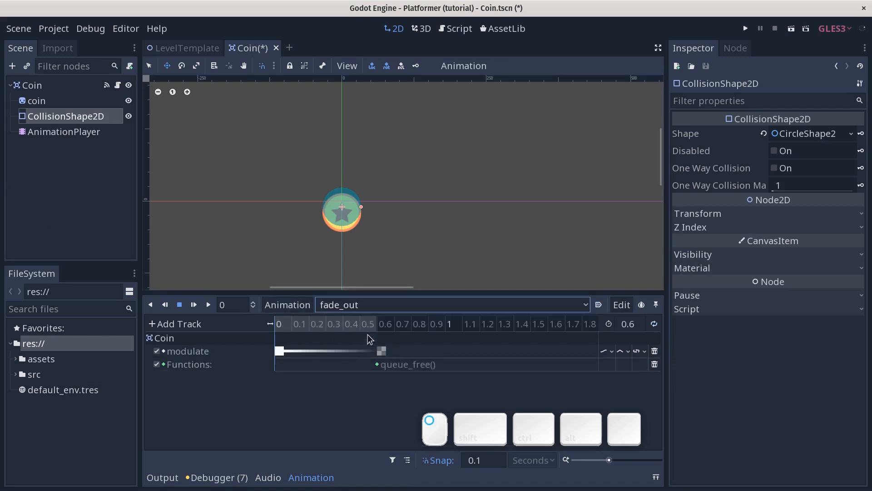
click(377, 305)
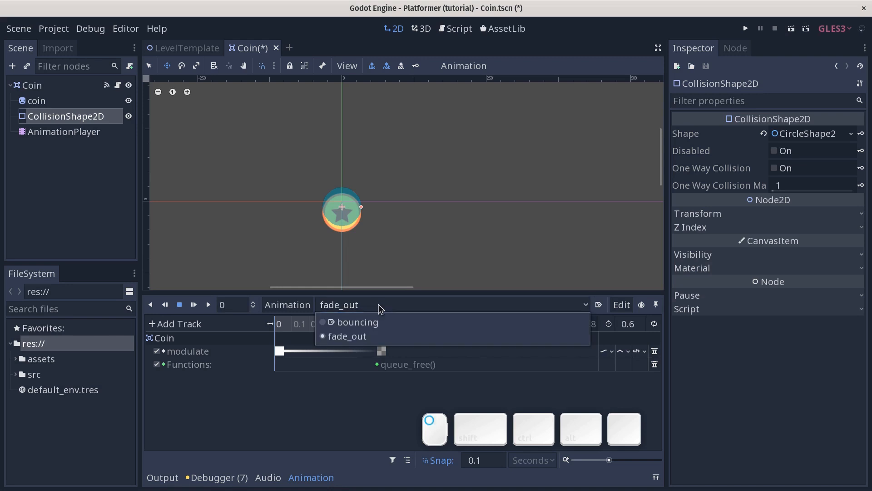
click(352, 323)
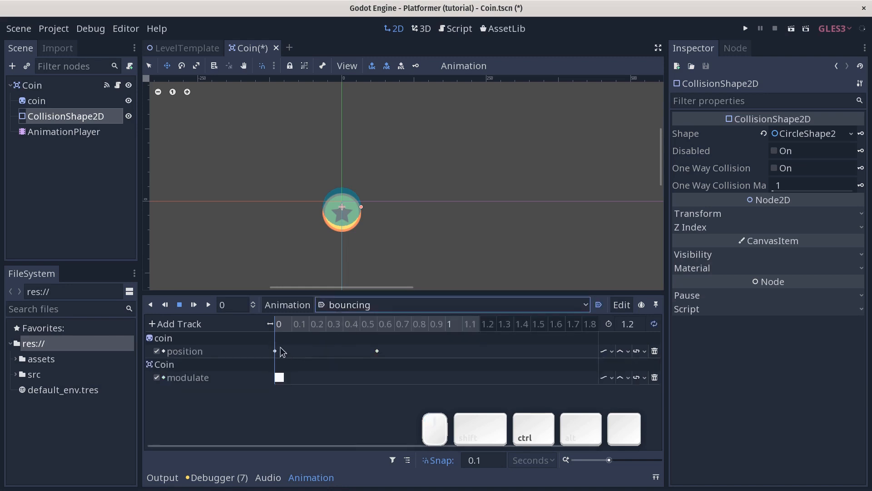
- Save the Coin scene, play-test the project by moving the player into the coins, and stop the game
key(ctrl+s)
key(F5)
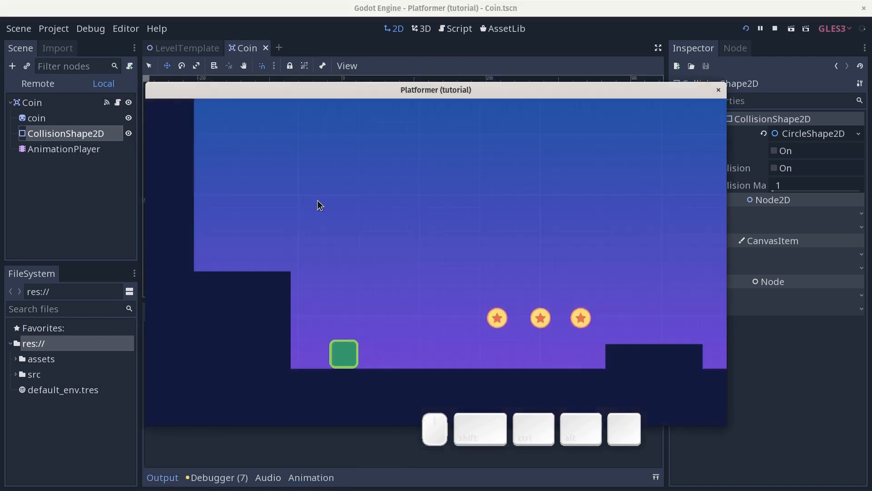
key(d)
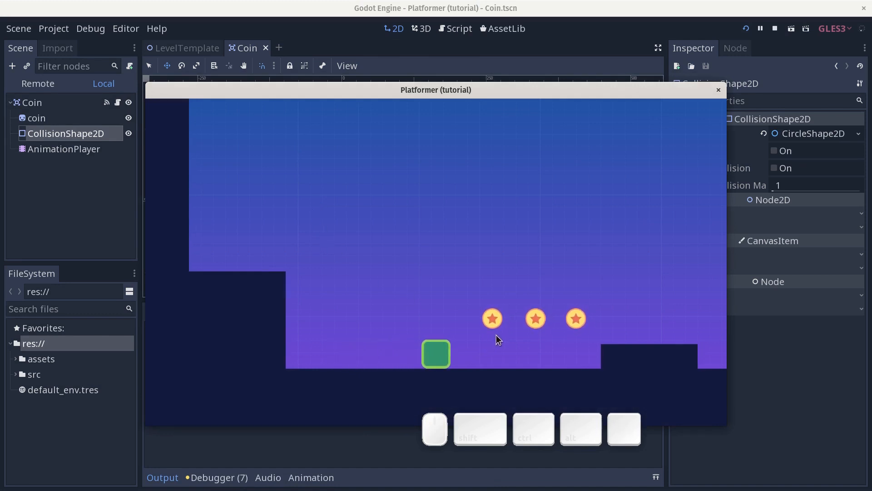
key(d)
key(a)
key(d)
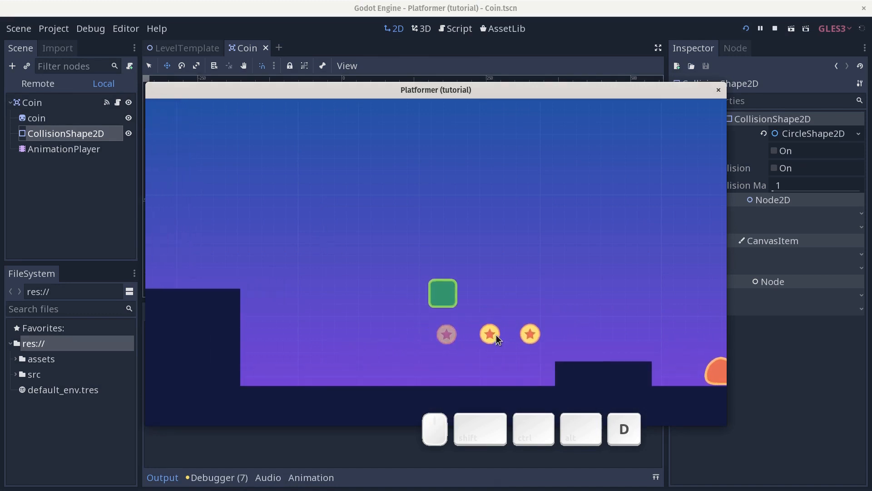
key(w)
key(a)
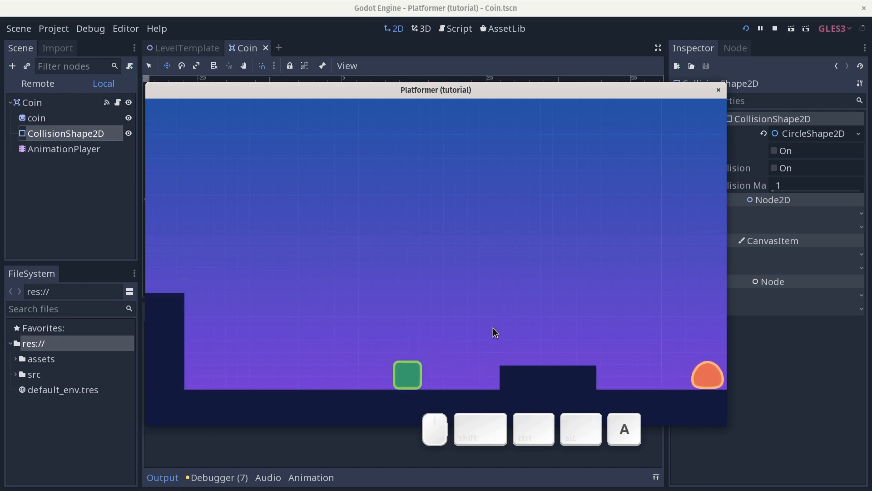
key(d)
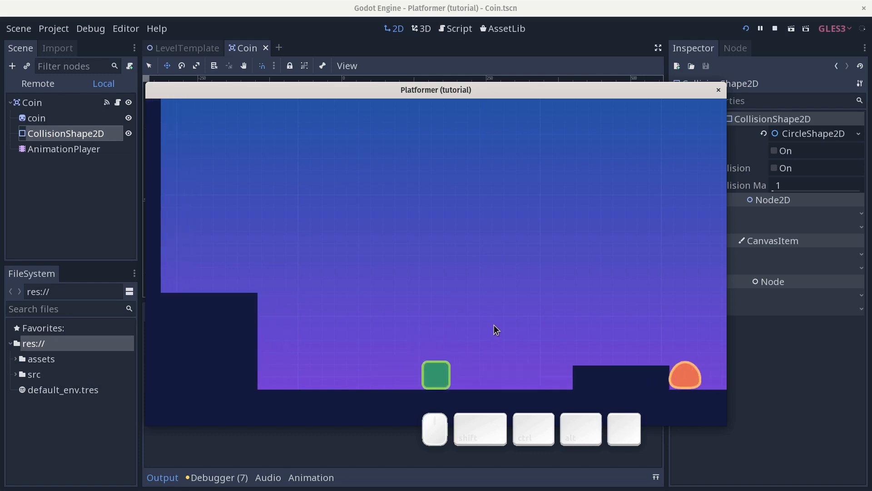
key(F8)
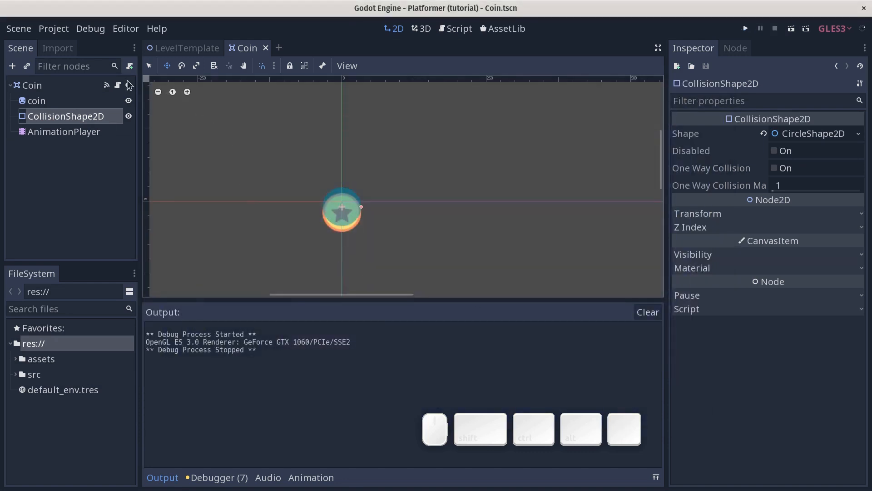
- In the AnimationPlayer's fade_out animation, move the final modulate key and the queue_free() call key together to 0.4 seconds
click(77, 133)
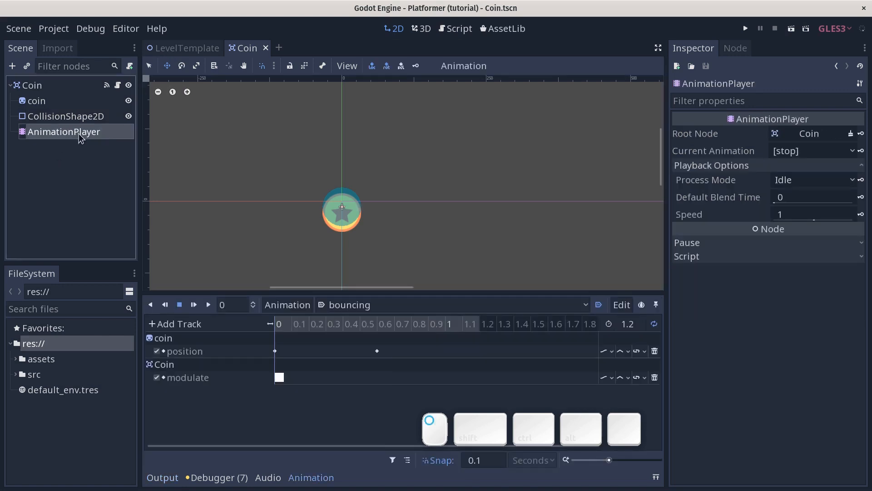
click(402, 305)
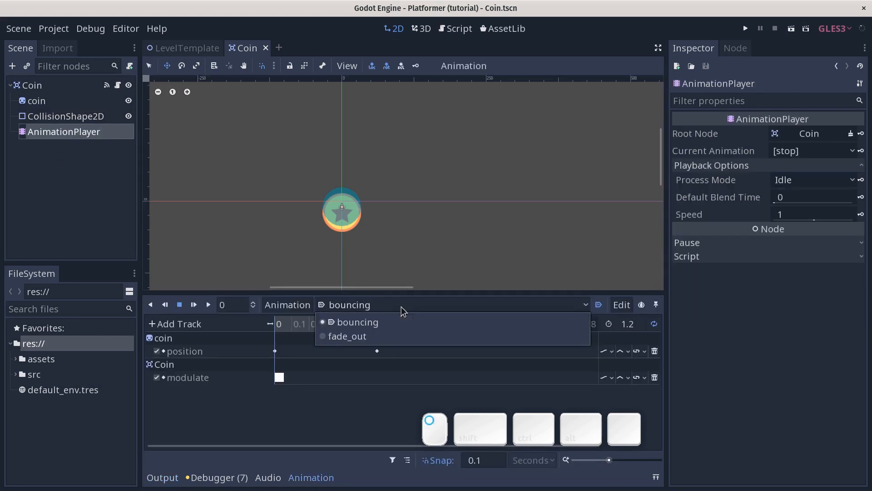
click(367, 337)
click(381, 351)
drag(369, 388, 421, 328)
click(351, 393)
drag(351, 393, 422, 333)
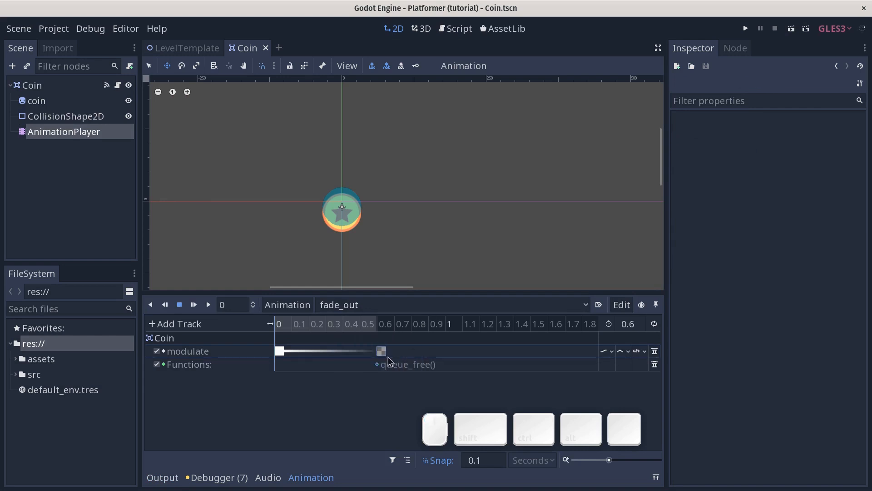
drag(382, 357, 342, 354)
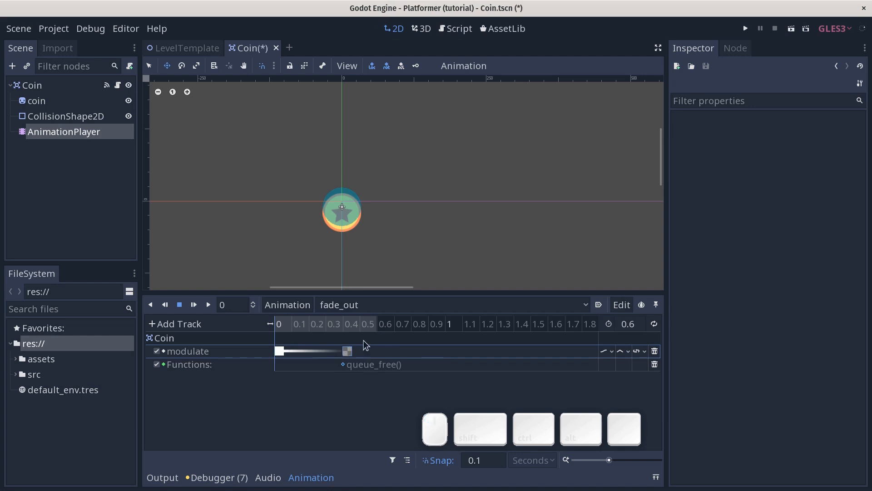
- Set the length of the fade_out animation to 0.4 seconds
click(645, 329)
text(0.4)
key(Return)
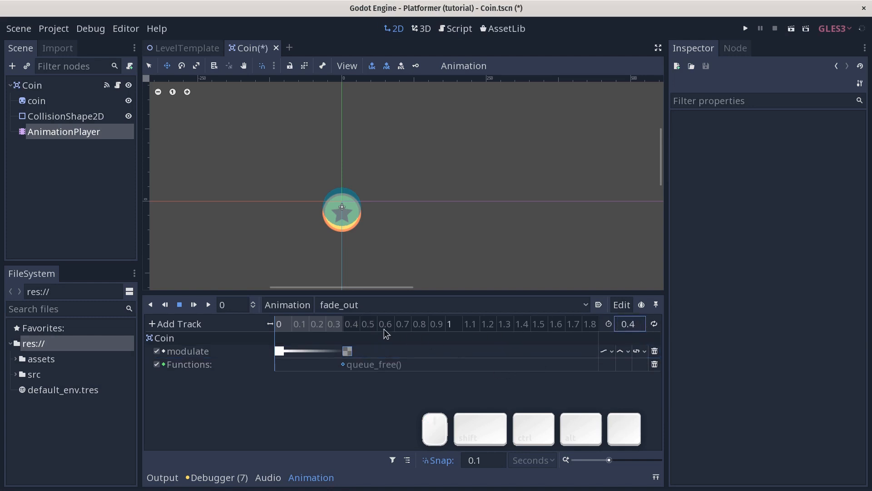
- Run the project and jump the player through the three coins to test their fade-out, ending with the game stopped
key(F5)
key(d)
key(space)
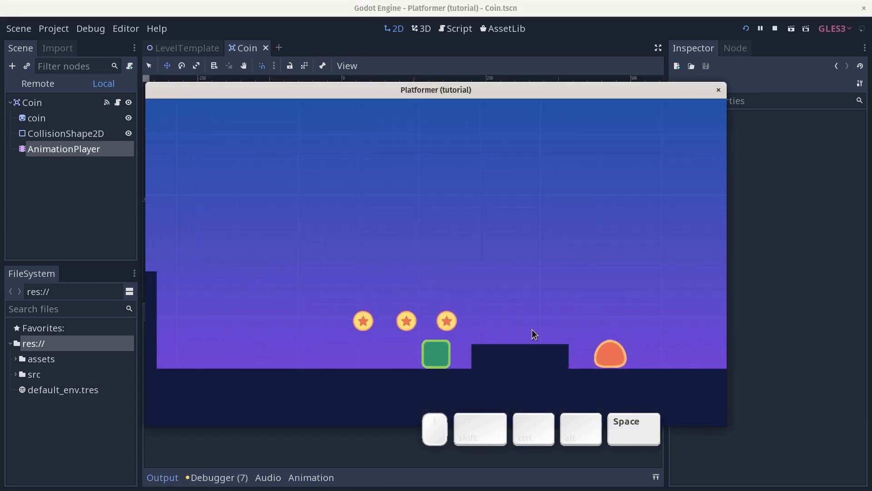
key(w)
key(a)
key(d)
key(w)
key(a)
key(w)
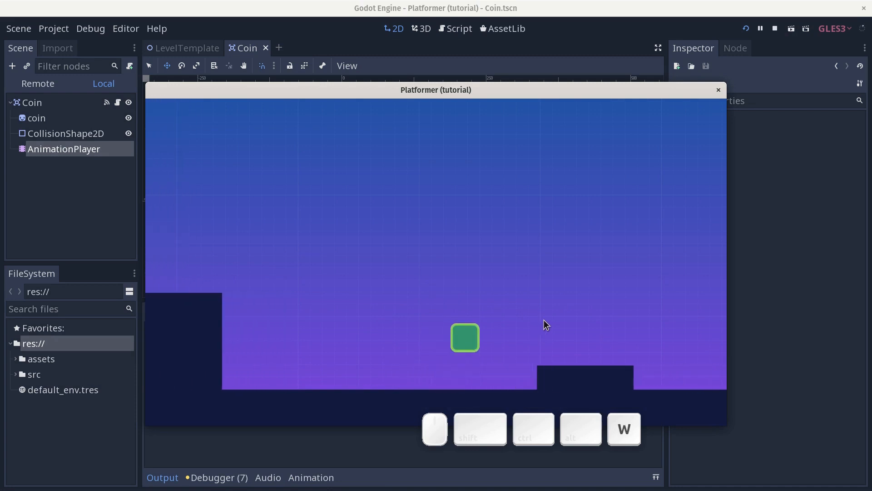
key(a)
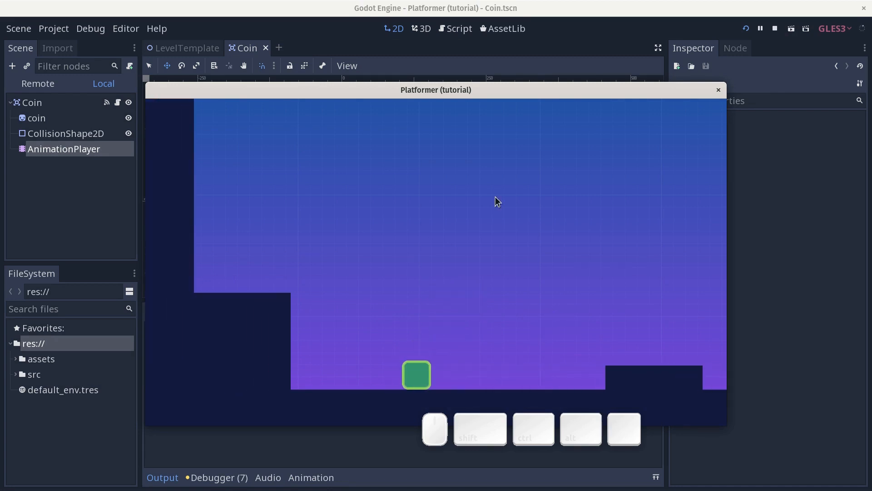
key(F8)
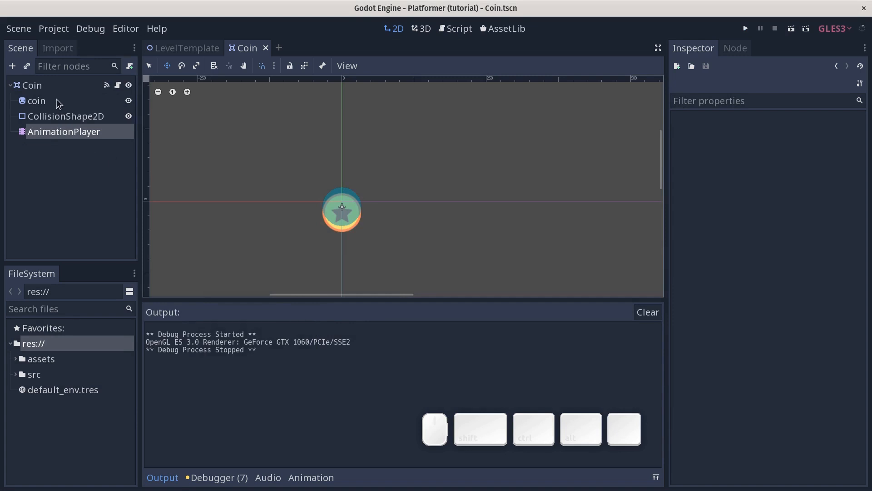
- Look through the Coin scene's nodes and the AnimationPlayer's fade_out timeline
click(56, 100)
click(65, 86)
click(76, 120)
click(78, 133)
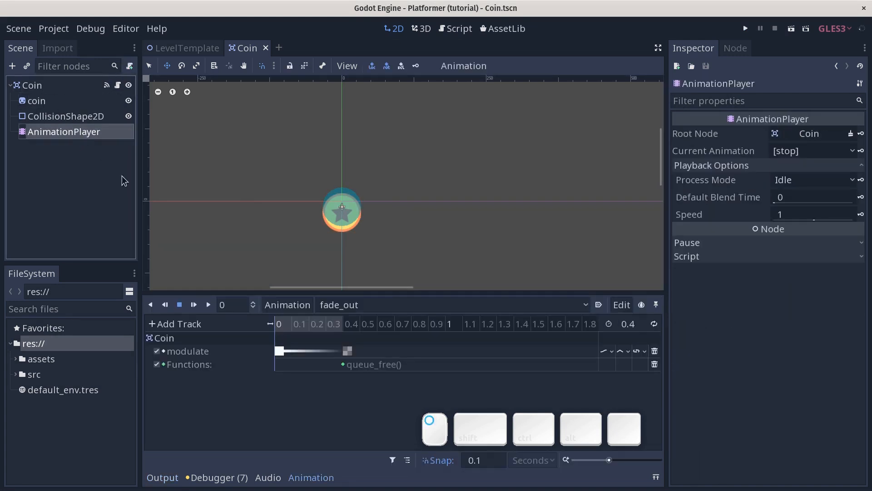
drag(291, 326, 239, 335)
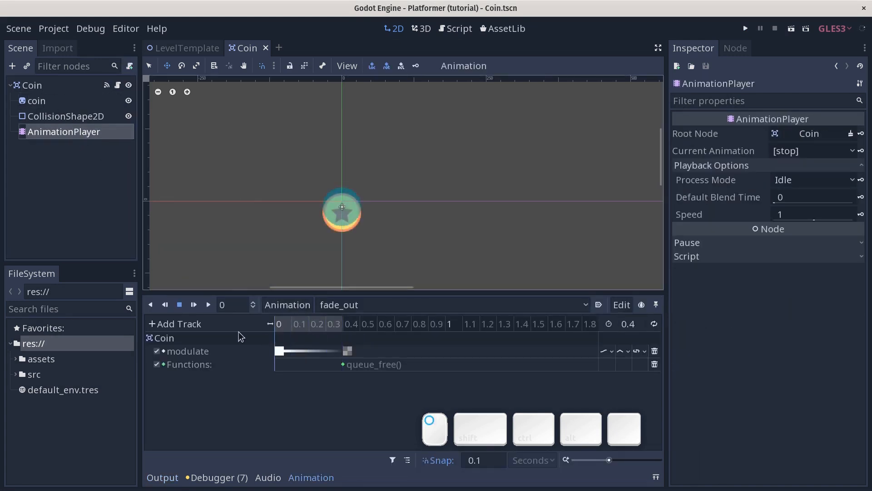
- Run the project from the LevelTemplate scene and keep the game window always on top
click(181, 49)
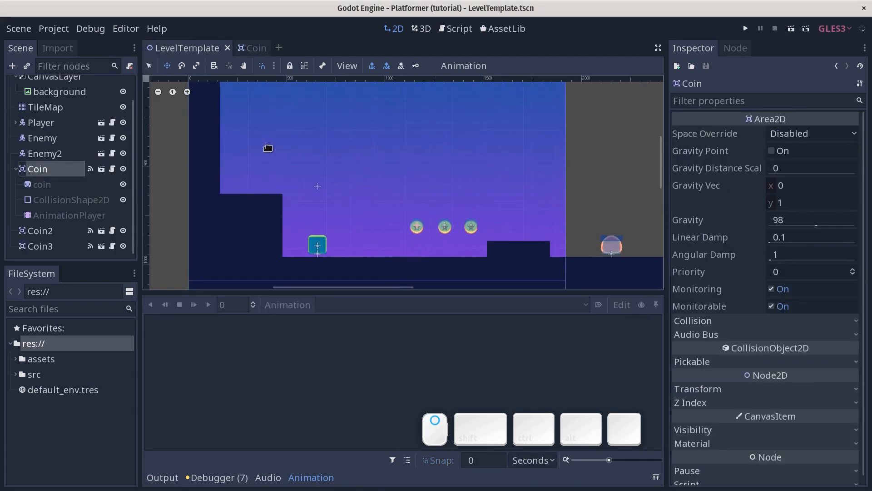
key(F5)
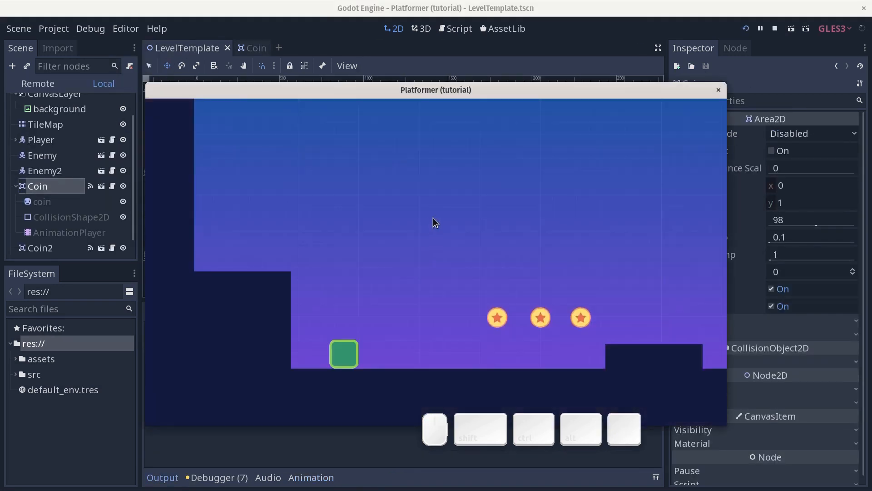
right_click(401, 90)
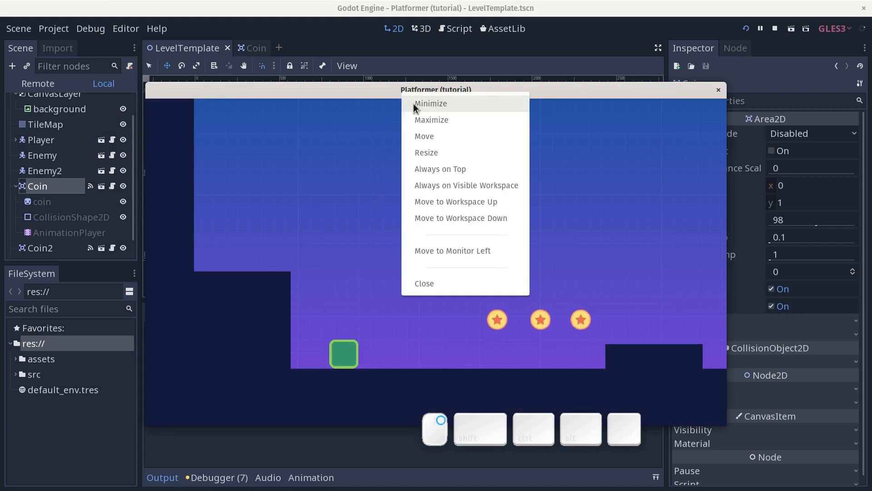
click(464, 171)
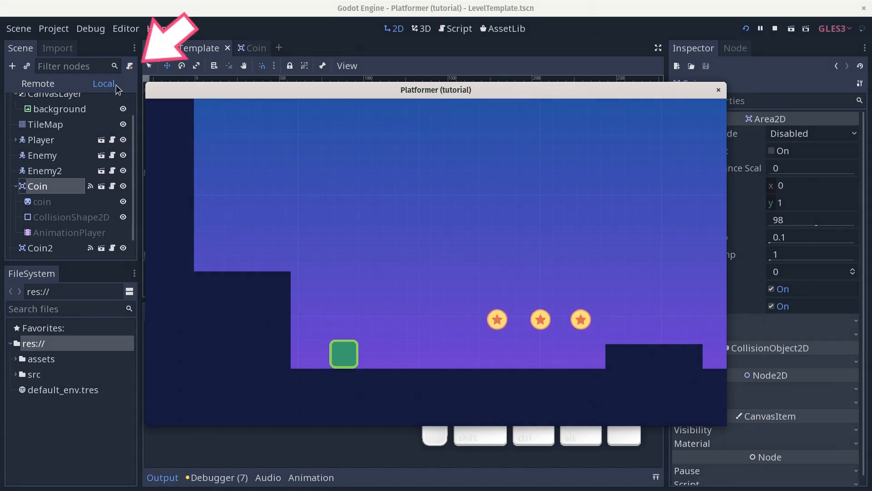
- Compare the local and remote scene trees of the running game, with the local Coin node collapsed and the game window moved slightly up
click(36, 84)
click(105, 87)
click(45, 86)
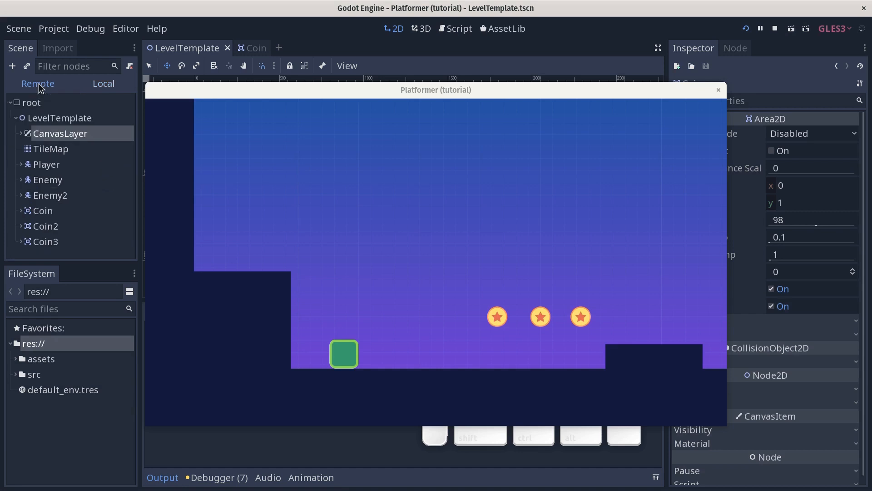
click(106, 85)
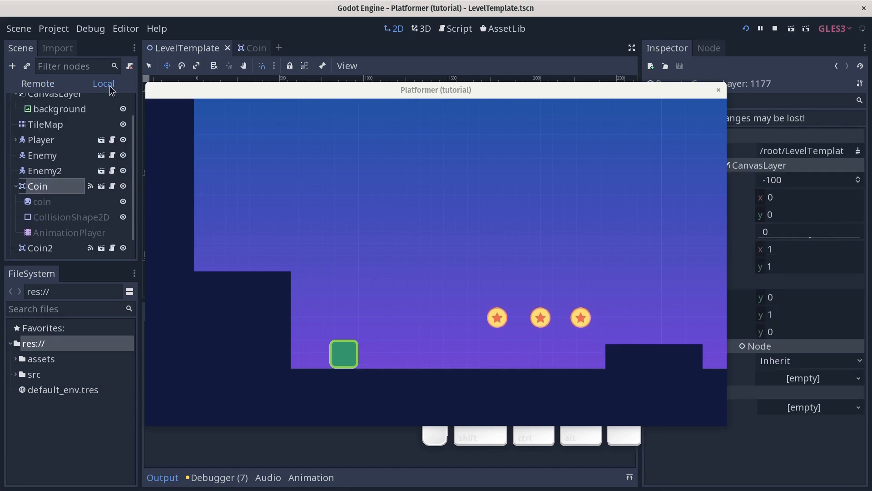
click(15, 186)
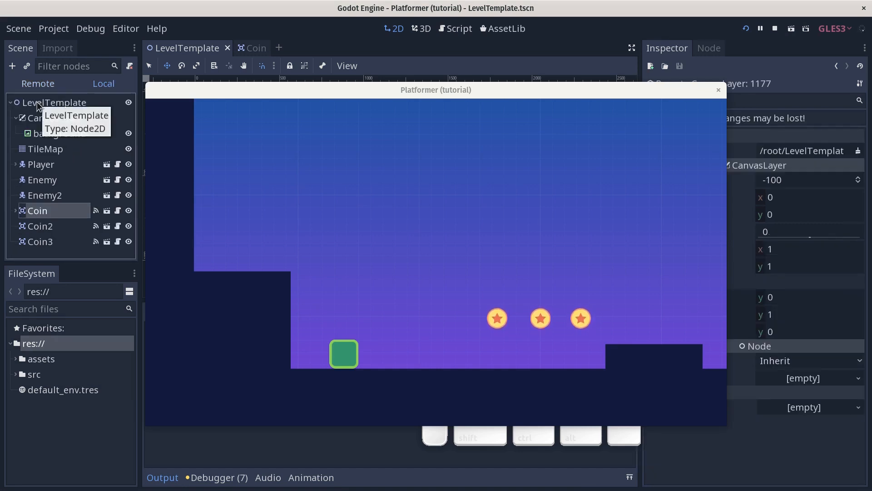
click(38, 84)
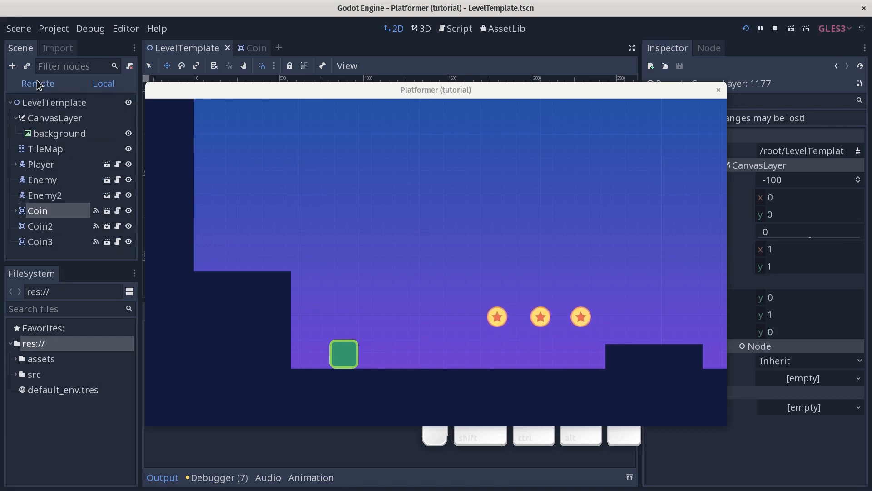
click(341, 86)
mouse_move(341, 86)
mouse_down()
mouse_move(376, 87)
mouse_move(347, 100)
mouse_move(340, 70)
mouse_up()
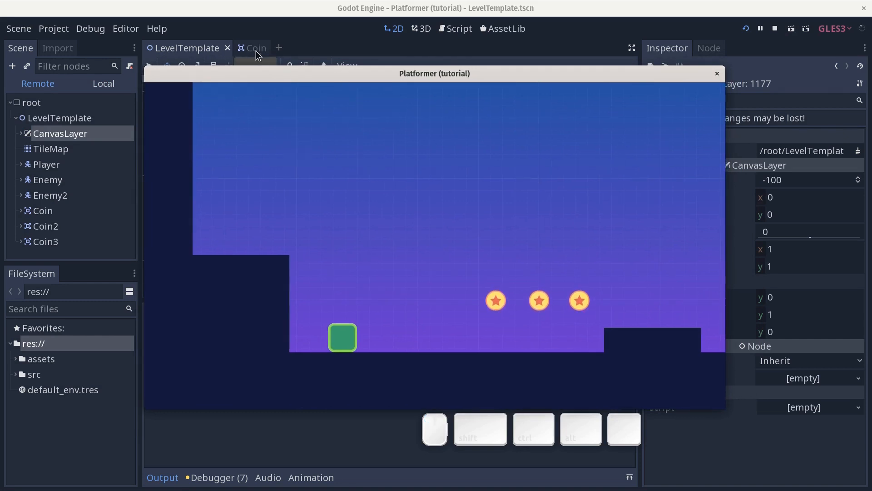
- Inspect the running game's remote nodes, from root and LevelTemplate through the TileMap, player and enemies to the coins
click(44, 105)
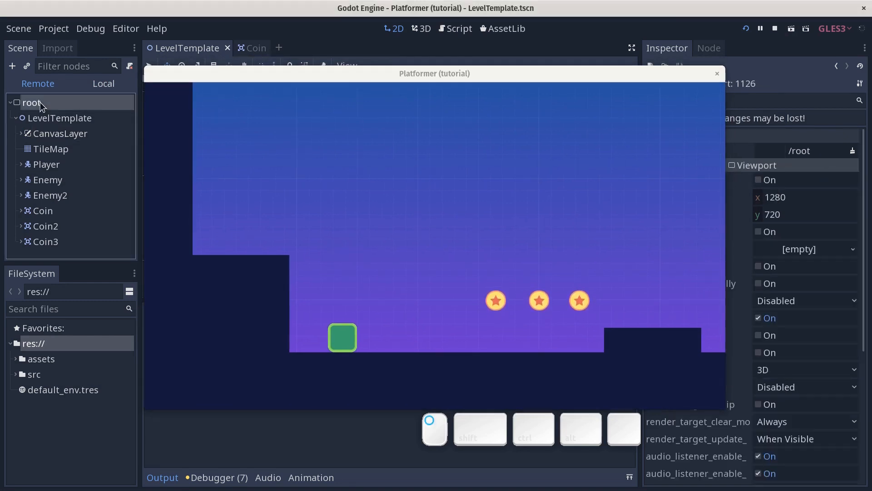
click(53, 119)
click(53, 133)
click(62, 154)
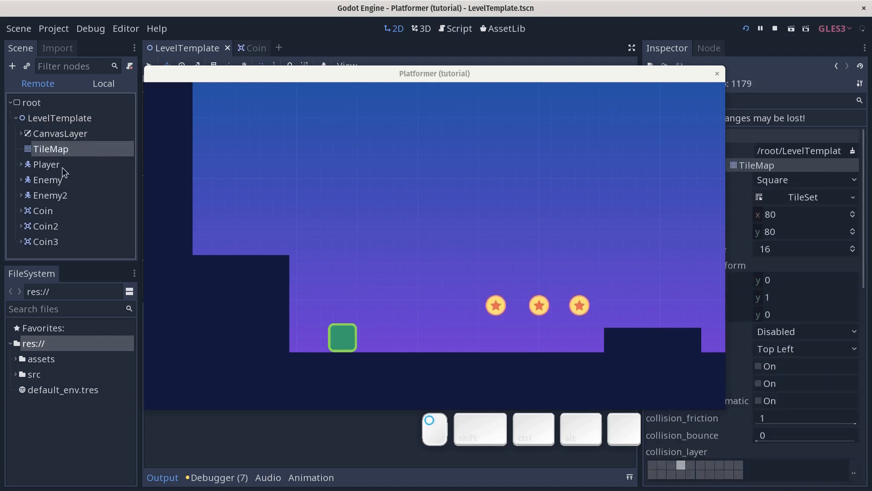
click(61, 167)
click(58, 189)
click(58, 224)
click(54, 239)
click(61, 227)
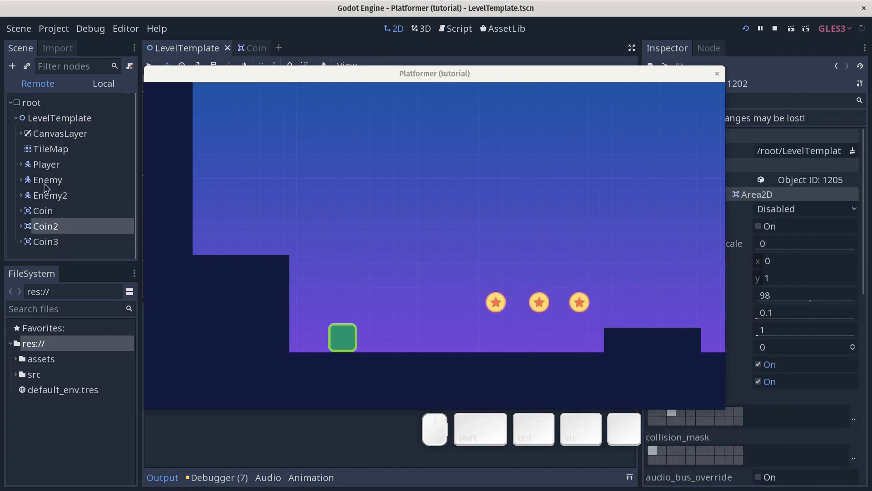
click(26, 106)
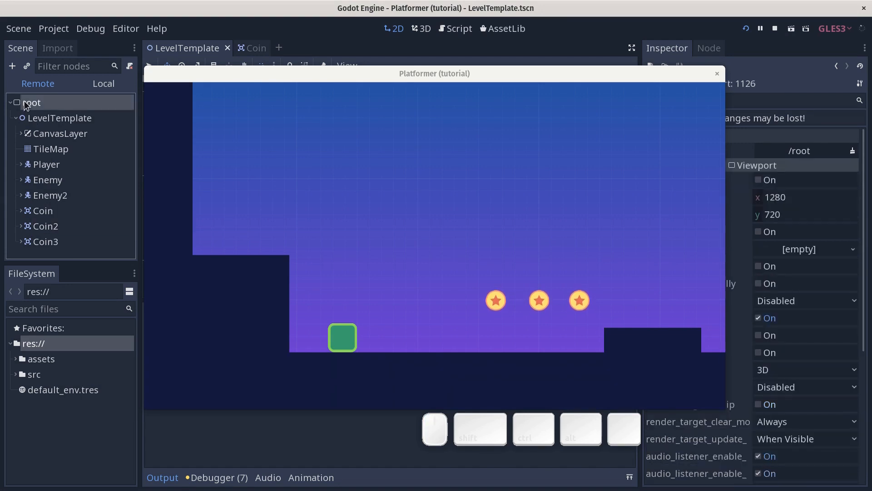
click(50, 120)
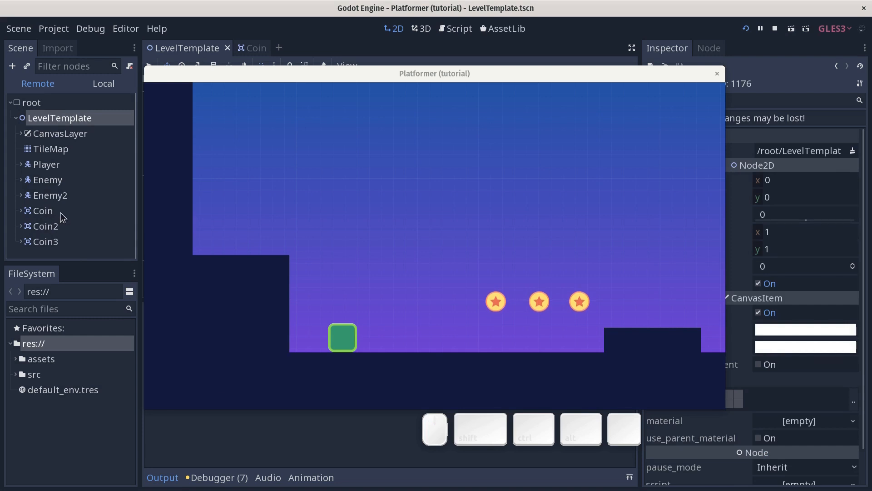
click(43, 211)
- Collect all three coins in the running game while watching the remote scene tree, ending with the game stopped
click(408, 254)
key(d)
key(w)
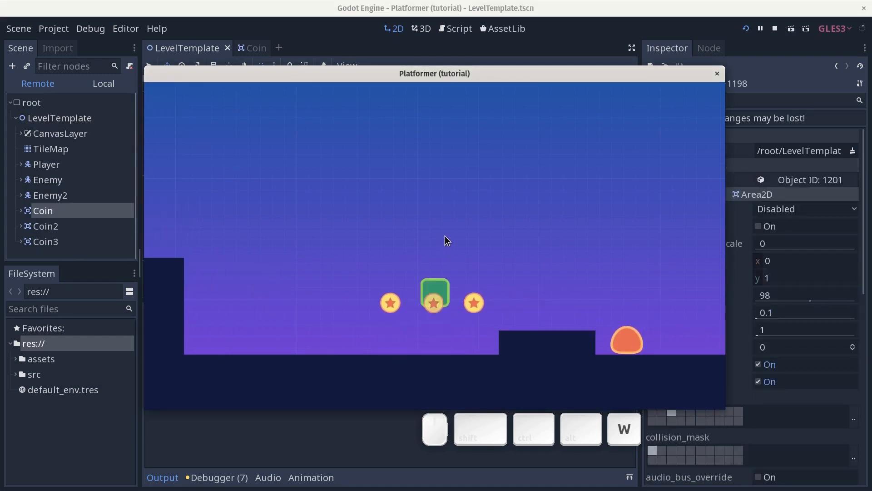
key(a)
key(d)
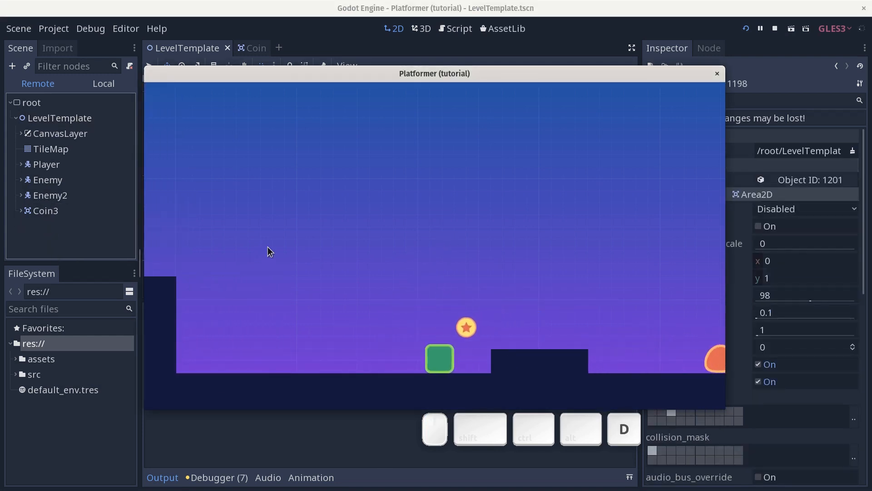
key(w)
key(d)
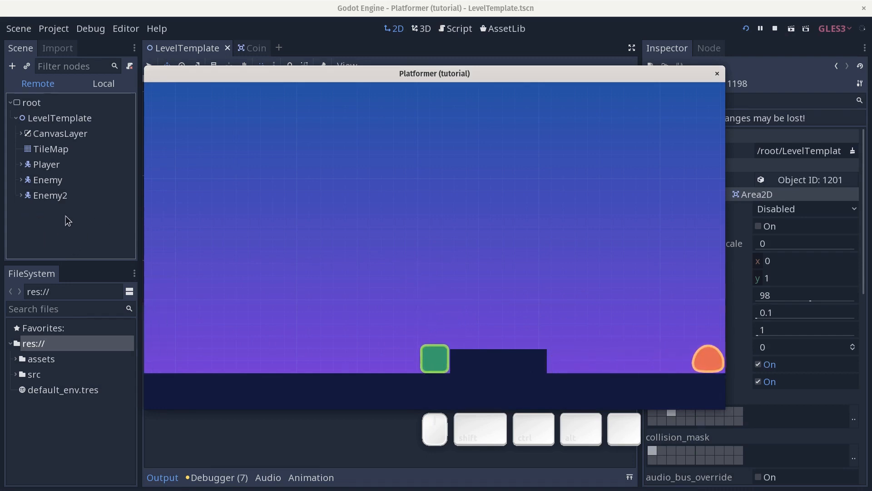
key(a)
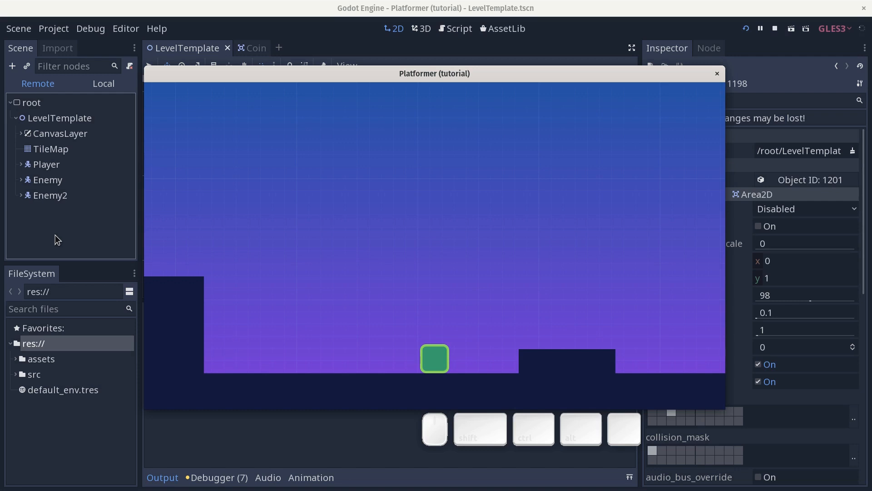
key(F8)
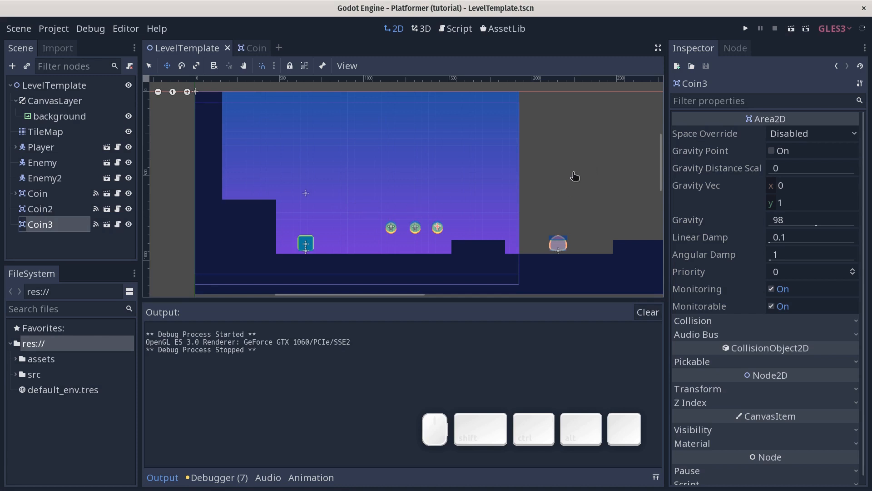
- Save the LevelTemplate scene
middle_drag(577, 175, 559, 159)
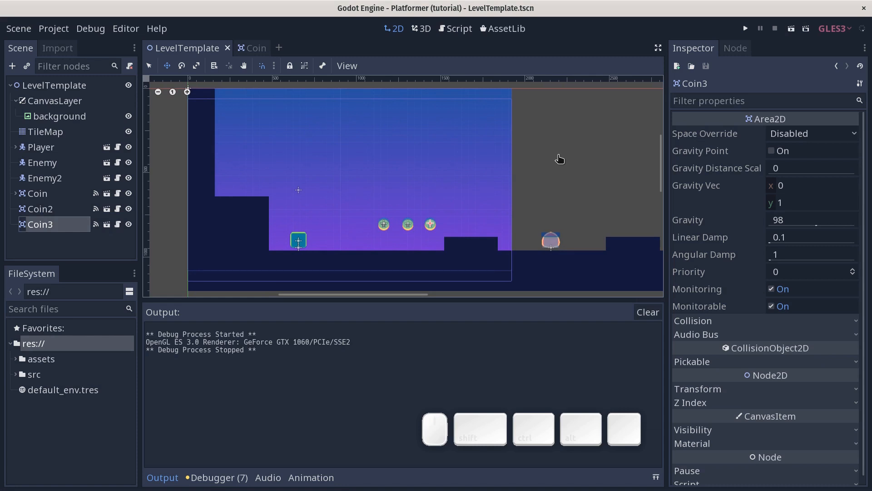
key(ctrl+s)
middle_drag(507, 195, 474, 198)
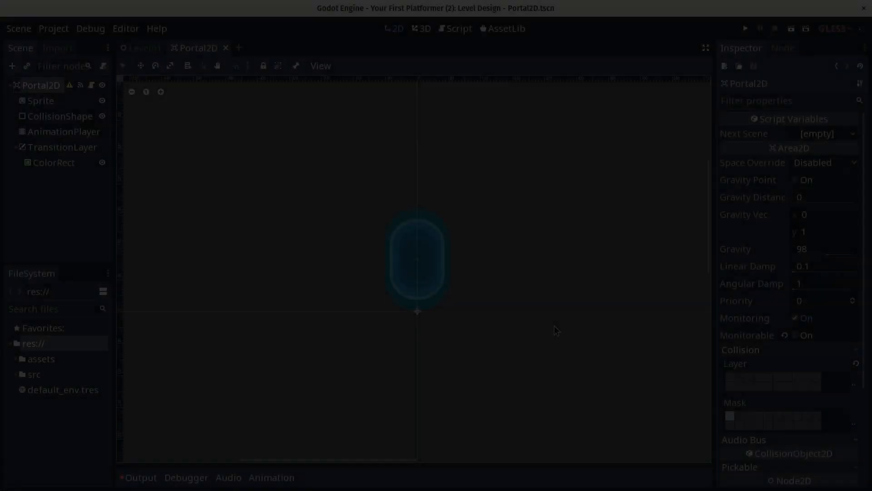
- Run the finished Level Design project and take the player through the portal into the next level, ending with the game stopped
key(F5)
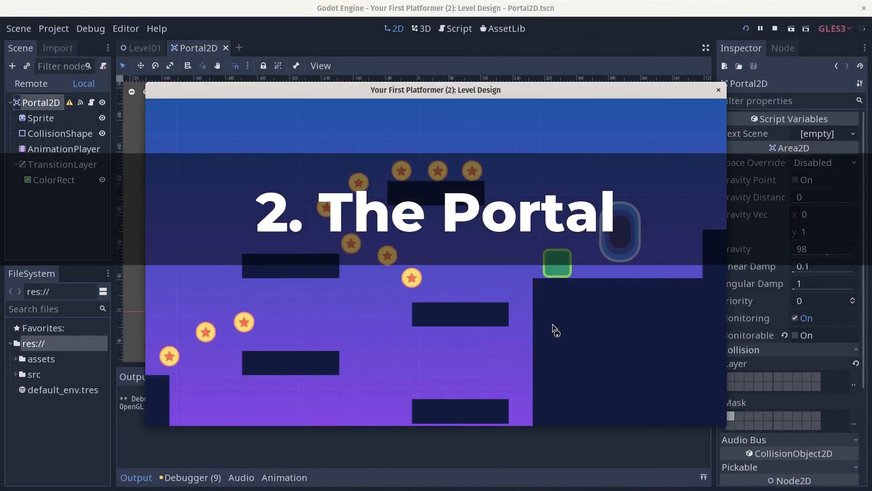
key(Right)
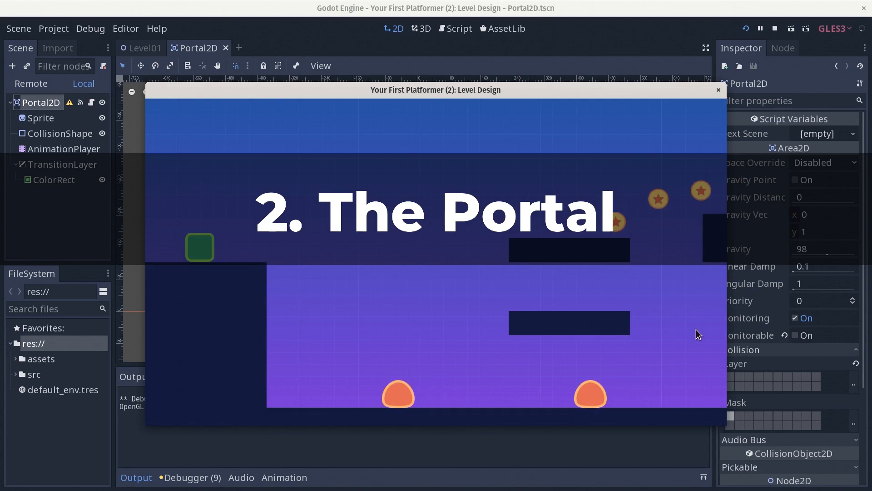
key(Right)
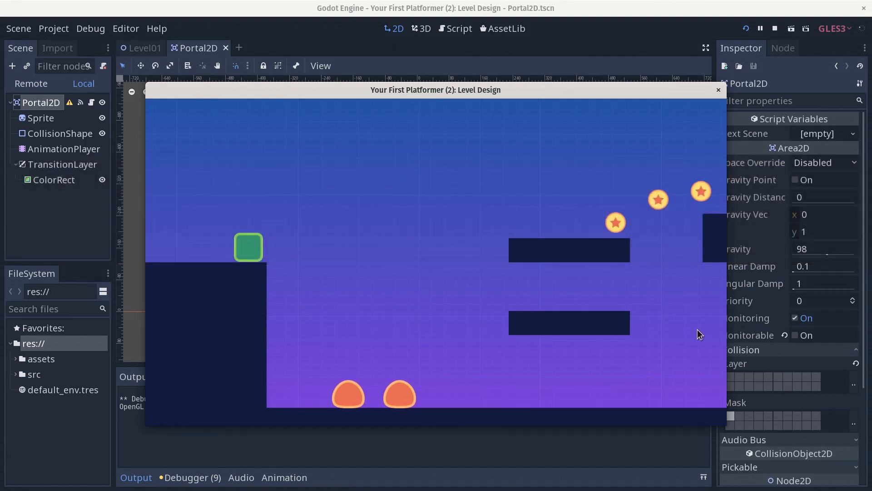
key(F8)
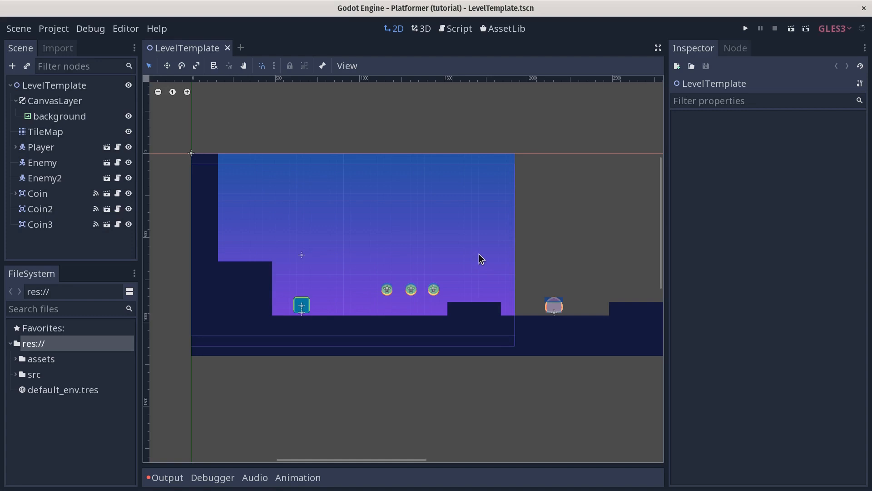
- Create a new scene with an Area2D as its root node
click(18, 28)
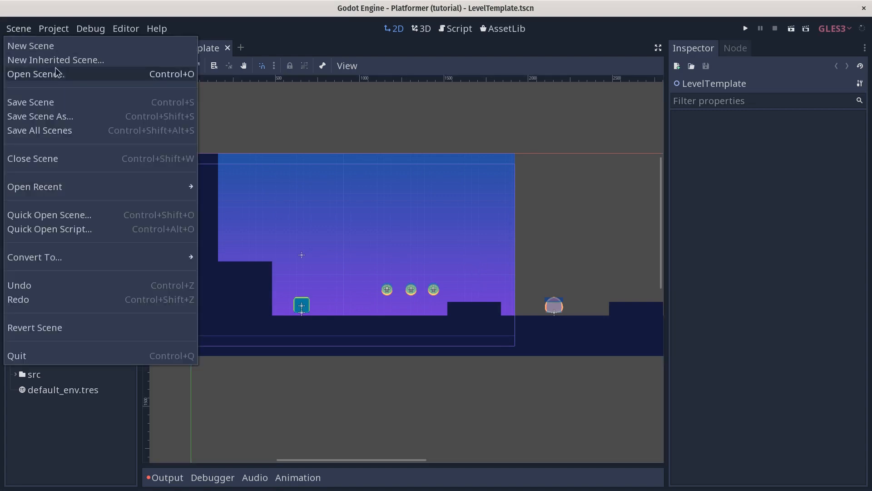
click(31, 46)
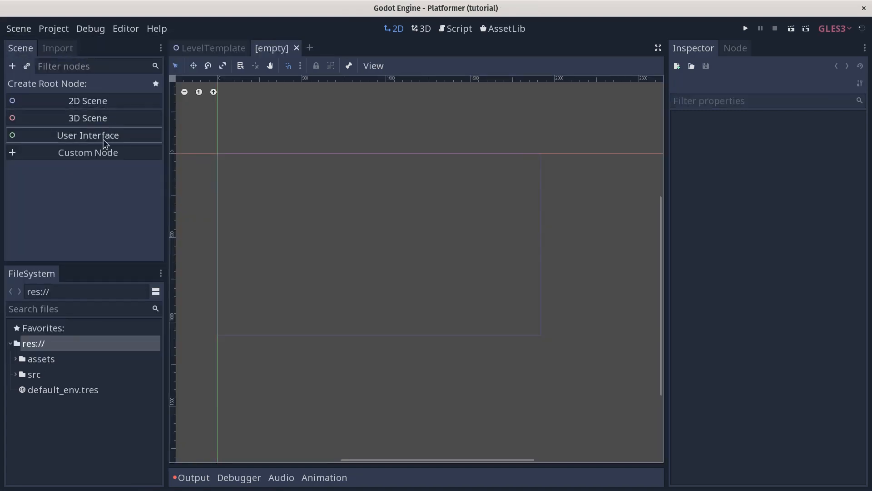
middle_drag(246, 217, 404, 321)
scroll(386, 325, up, 14)
middle_drag(391, 250, 380, 314)
click(112, 157)
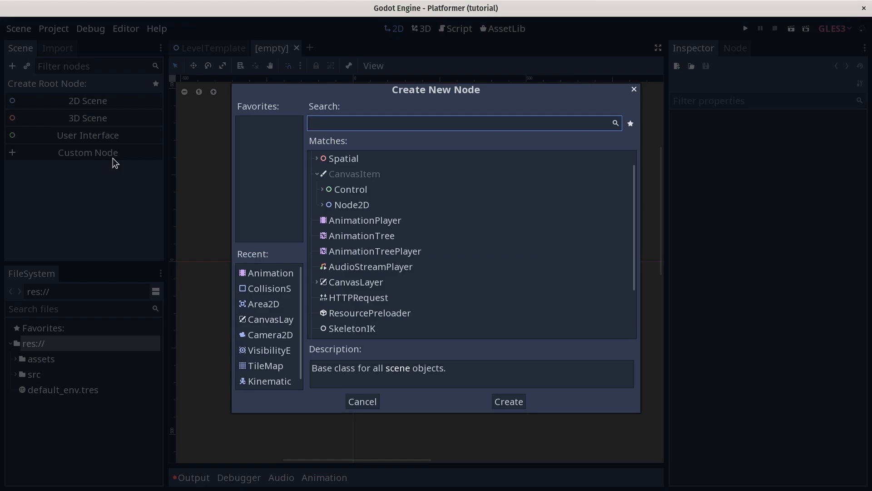
text(area2)
key(Return)
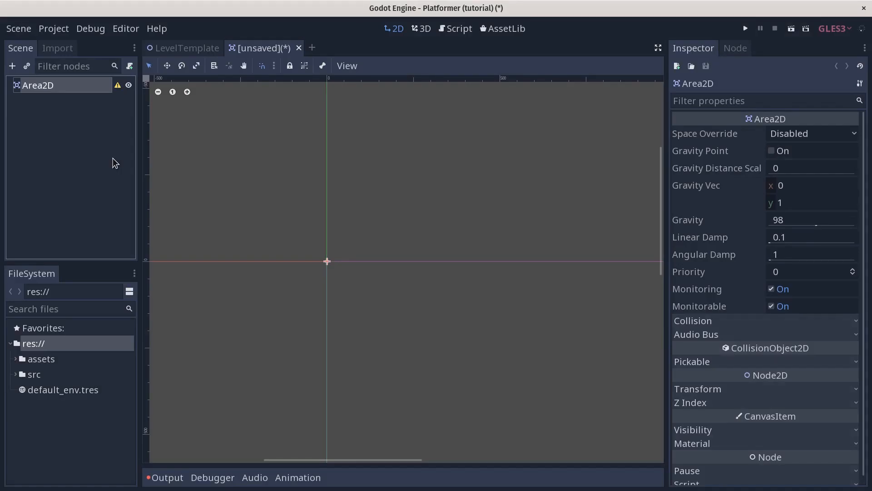
- Rename the Area2D root node to Portal2D
double_click(69, 85)
text(Portal)
key(Return)
- Find portal.png in the project files and place it as a sprite just above the scene origin, under Portal2D
click(48, 310)
text(port)
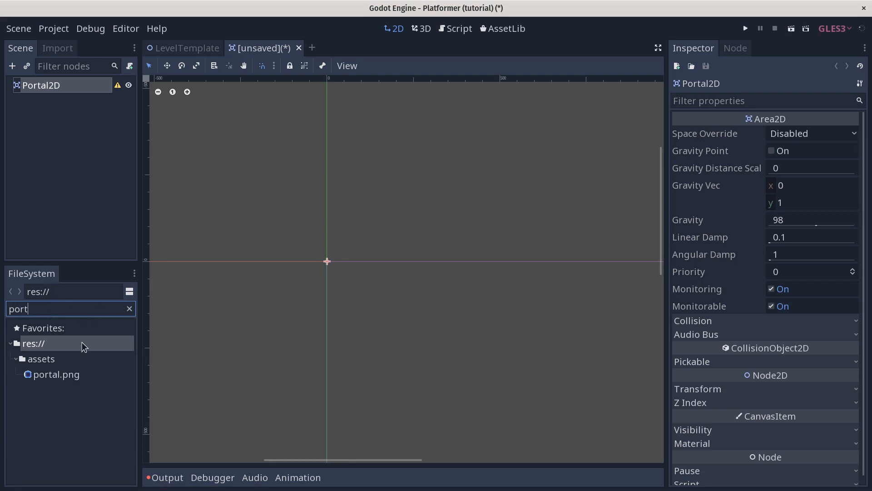
drag(68, 376, 325, 225)
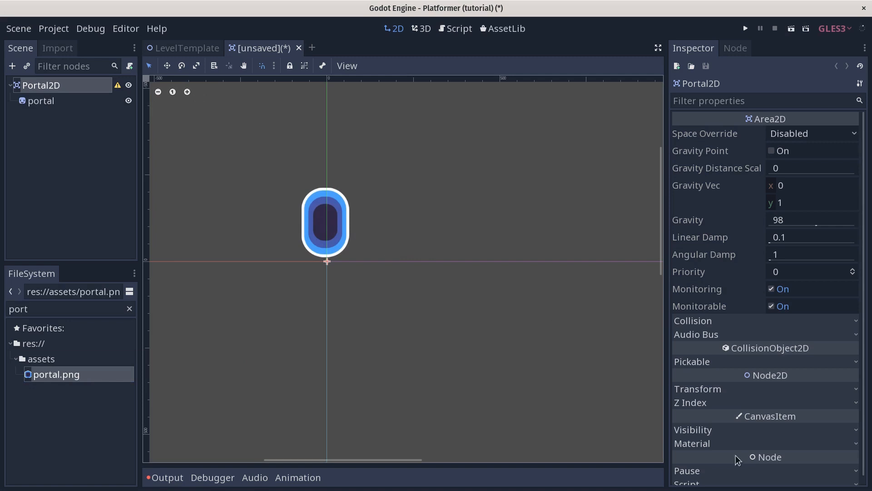
- Set the portal sprite's x position to 0
click(730, 393)
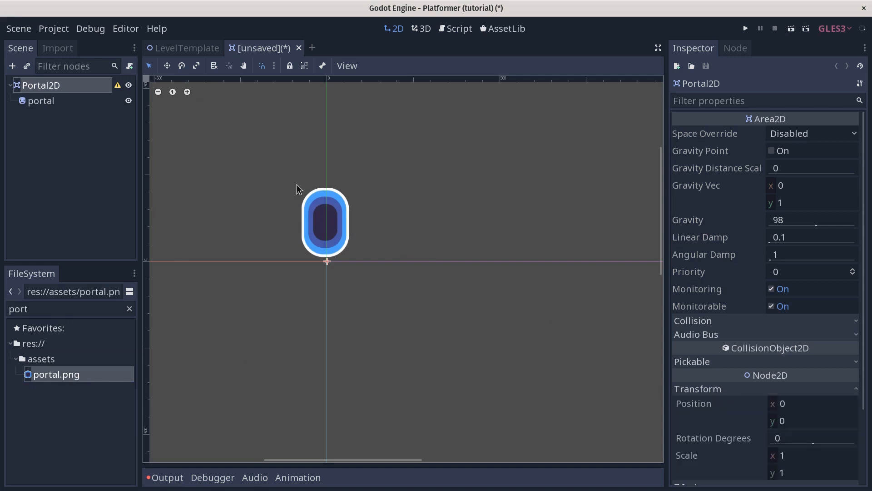
click(51, 104)
click(728, 235)
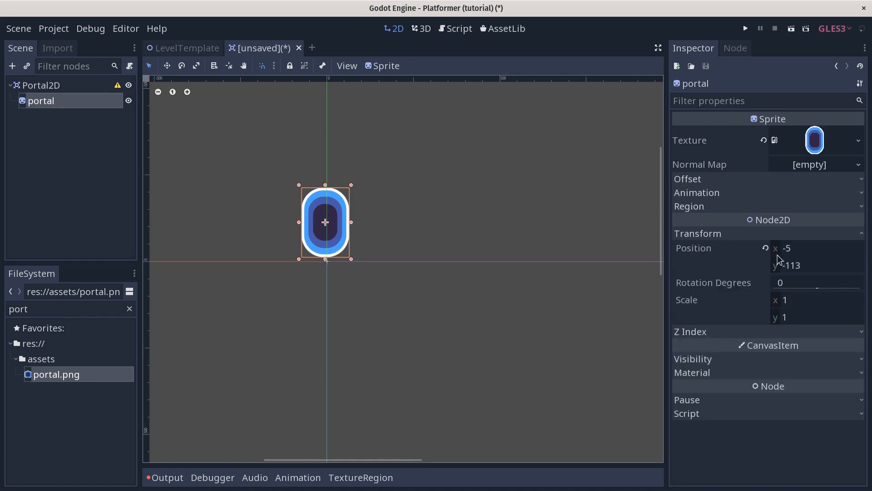
click(796, 247)
text(0)
key(Return)
- Move the portal sprite slightly up, to a y position of about -119
scroll(464, 228, up, 3)
scroll(359, 250, up, 3)
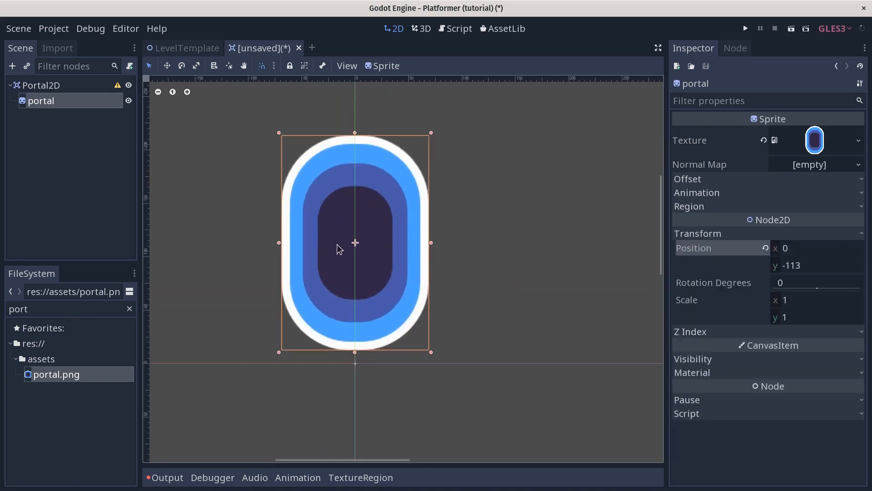
scroll(421, 273, up, 1)
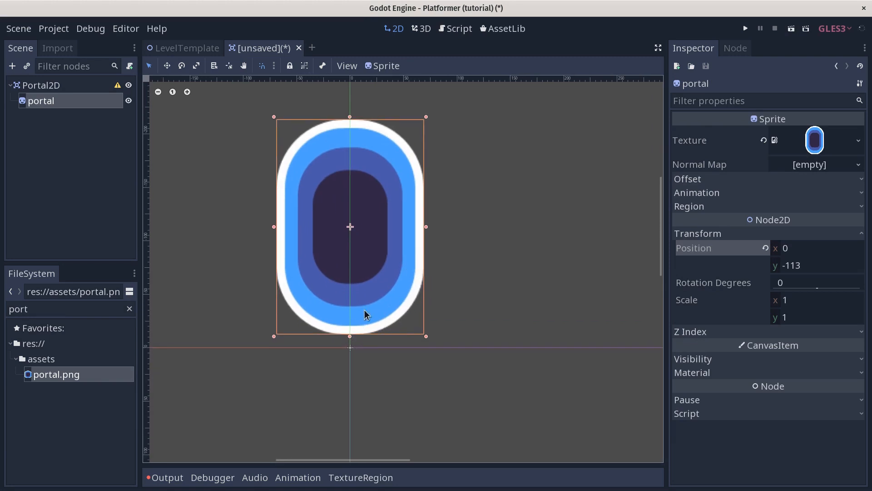
drag(365, 311, 365, 308)
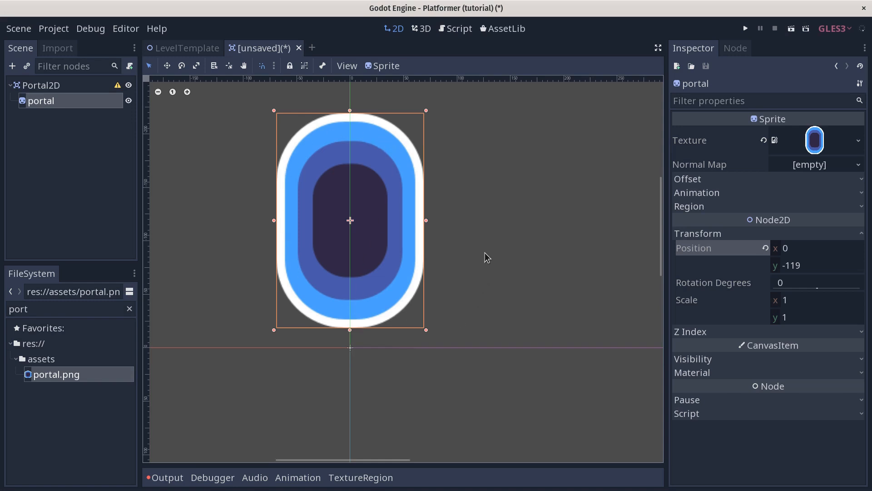
- Add a CollisionShape2D node as a child of Portal2D
click(59, 86)
key(ctrl+a)
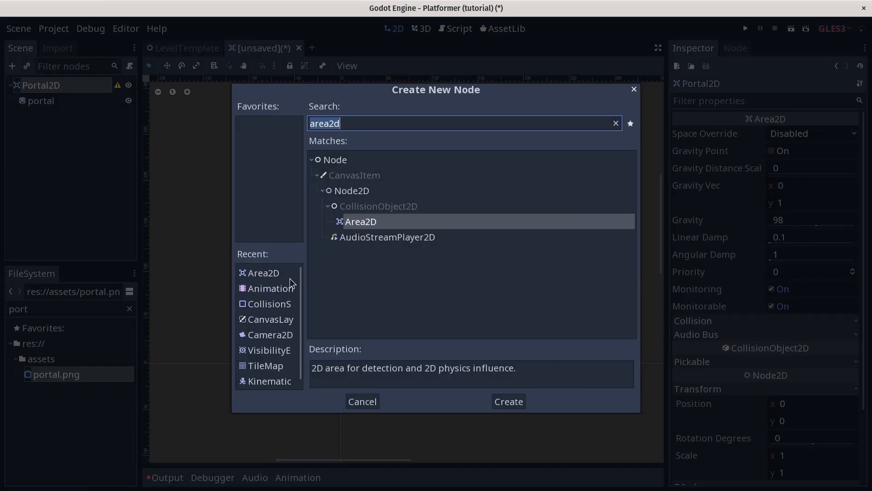
text(colli)
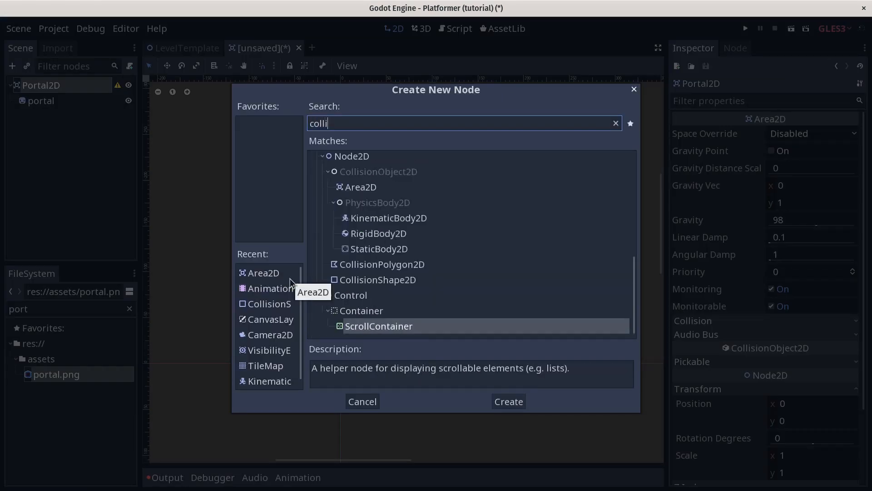
text(sion)
key(Return)
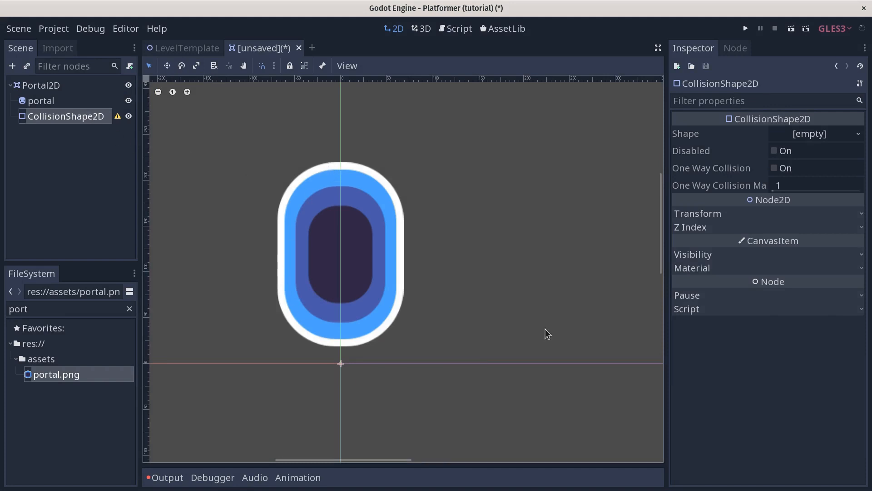
- Give the collision node a new CapsuleShape2D and move it up to the centre of the portal sprite
click(812, 135)
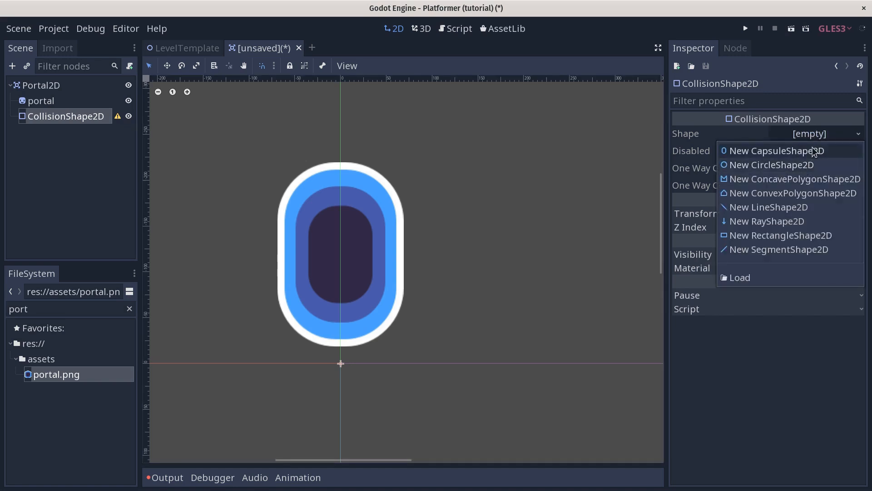
click(815, 151)
key(w)
drag(370, 380, 377, 274)
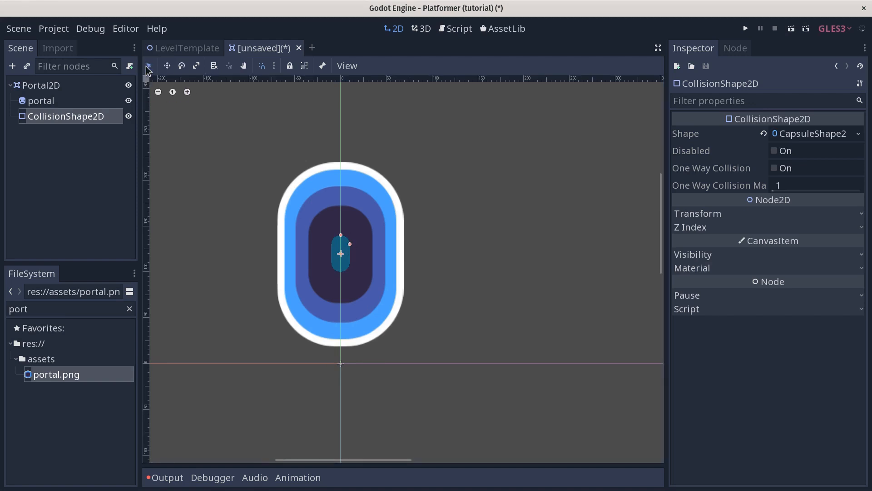
- Fit the collision capsule to the portal sprite's outline, with a height of about 66 and a radius of 71
drag(350, 244, 404, 223)
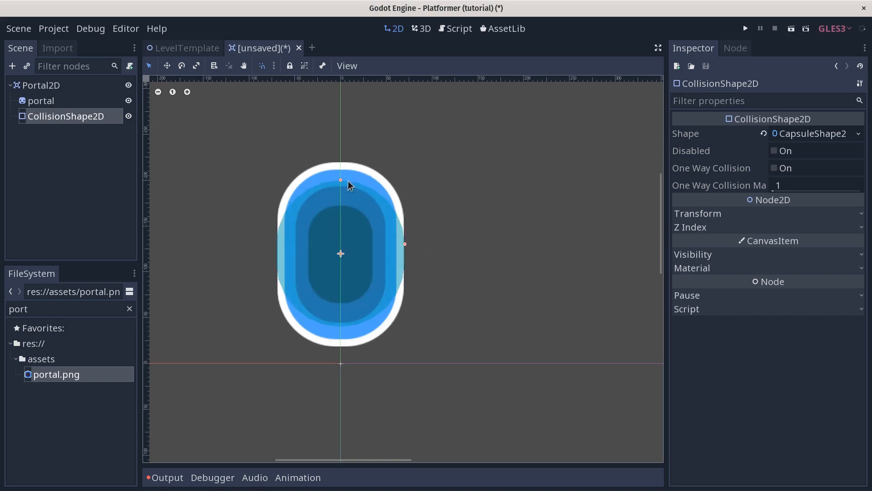
drag(340, 178, 335, 159)
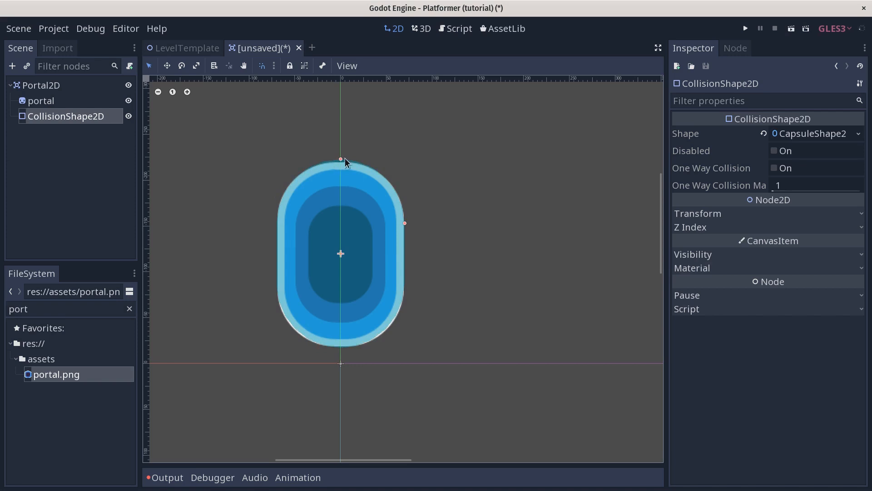
click(807, 135)
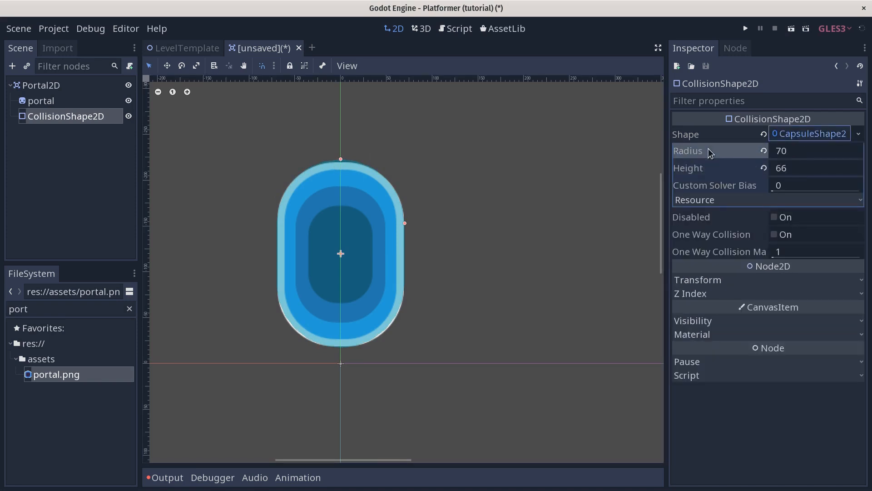
click(787, 155)
text(80)
key(Return)
mouse_move(802, 155)
mouse_down()
mouse_move(817, 155)
mouse_move(792, 155)
mouse_move(818, 155)
mouse_move(794, 155)
mouse_up()
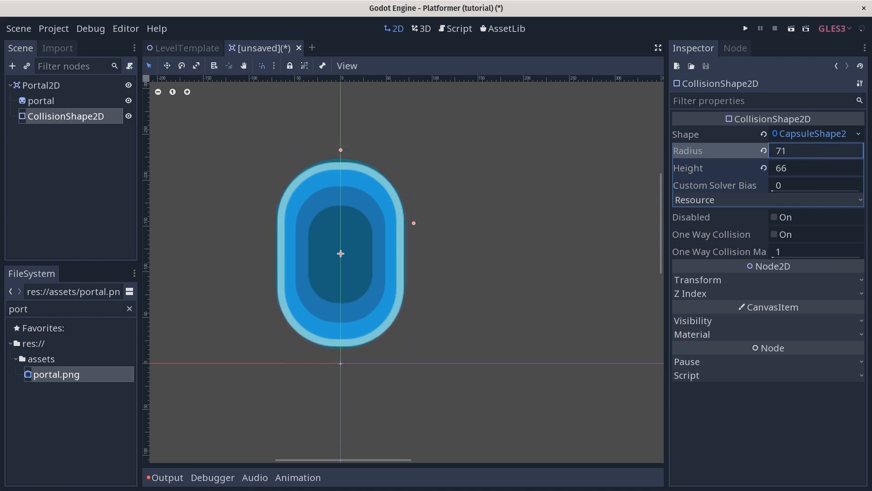
click(492, 307)
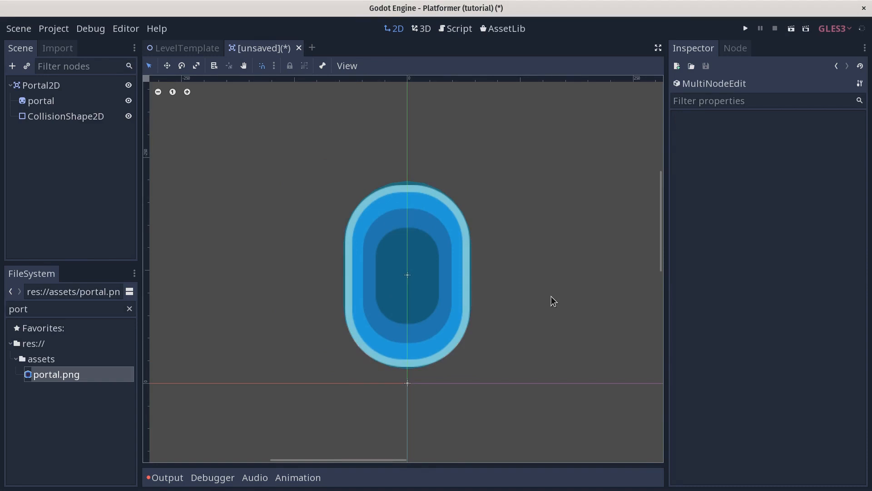
- Add a CanvasLayer node as a child of Portal2D
scroll(552, 296, down, 5)
middle_drag(439, 350, 152, 188)
scroll(370, 240, down, 10)
mouse_move(488, 281)
middle_down()
mouse_move(469, 283)
mouse_move(473, 288)
mouse_move(475, 271)
middle_up()
scroll(469, 282, up, 3)
scroll(469, 282, down, 1)
scroll(318, 182, up, 1)
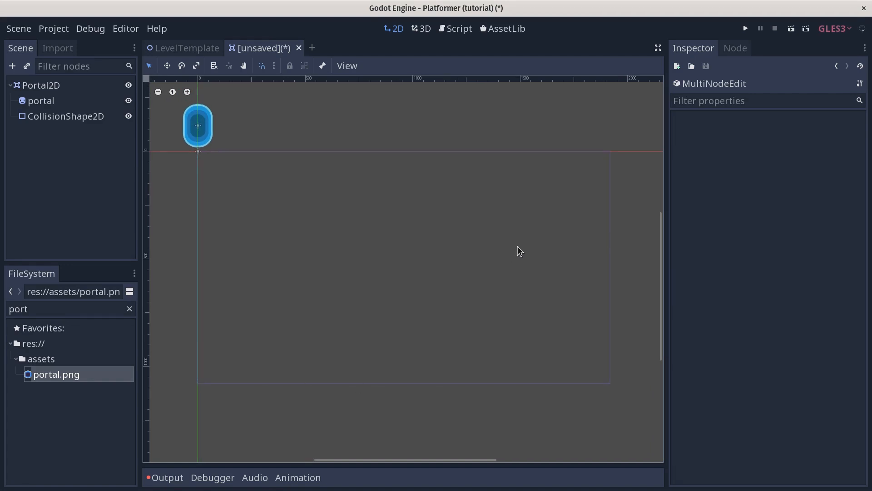
click(73, 87)
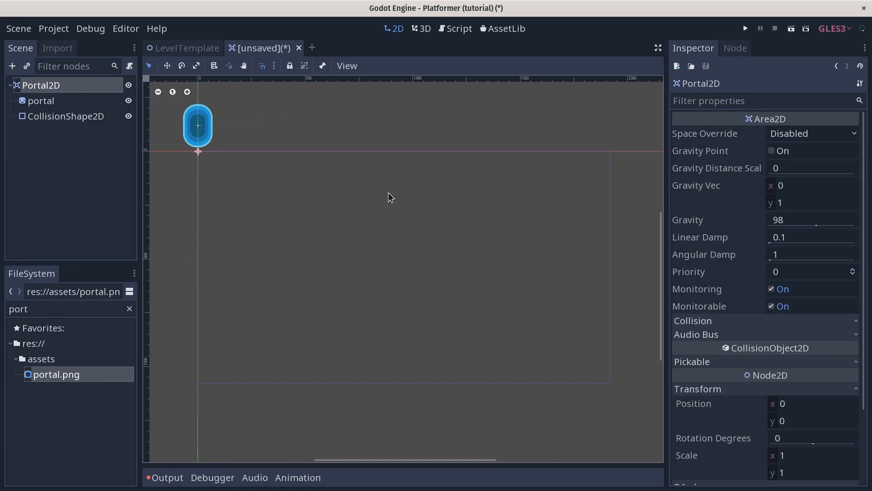
click(50, 86)
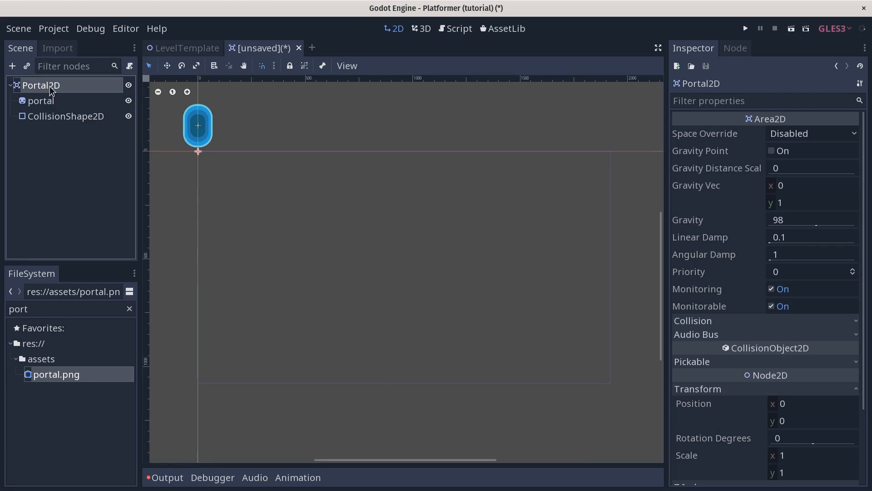
key(ctrl+a)
text(ca)
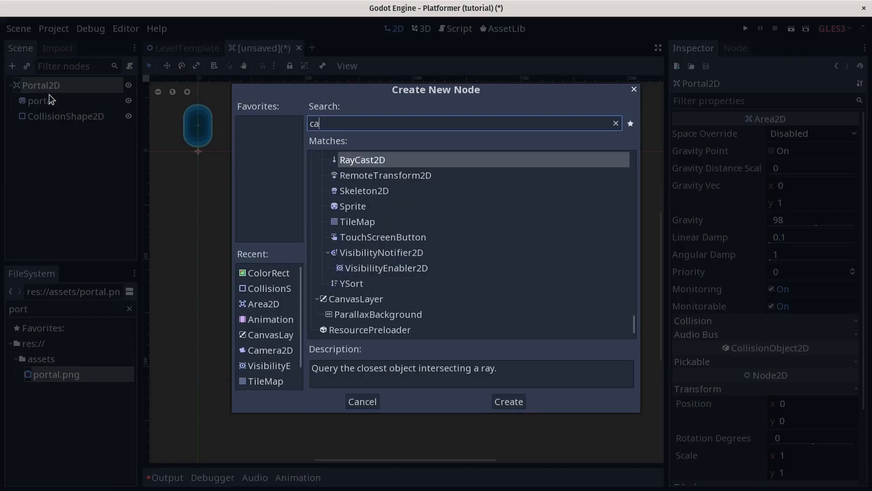
text(nvaslay)
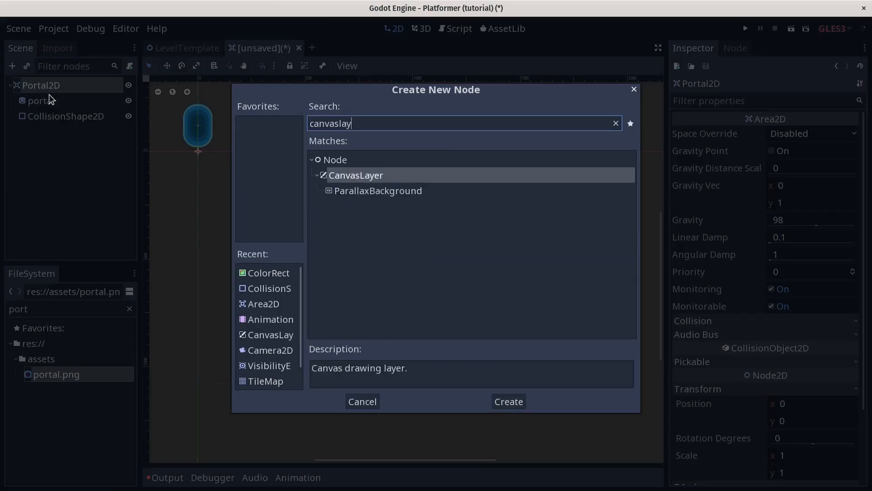
key(Return)
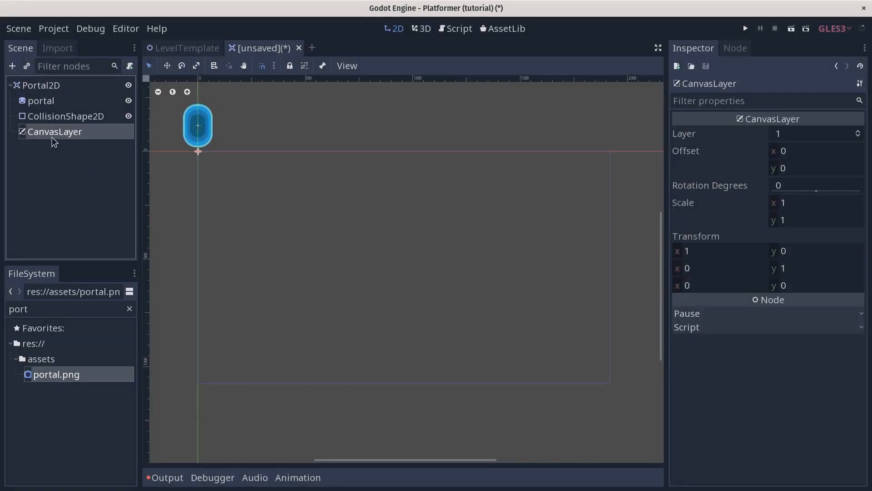
- Rename the CanvasLayer node to TransitionLayer and set its layer to 100
double_click(67, 132)
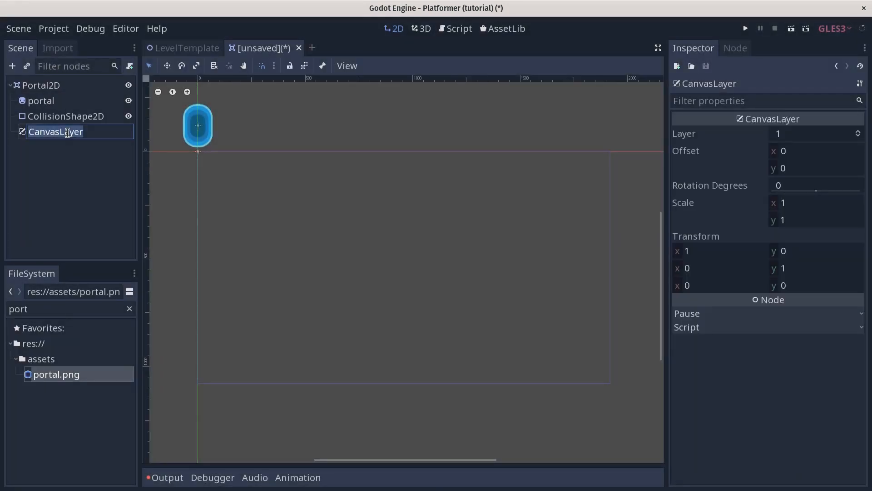
text(TransitionLa)
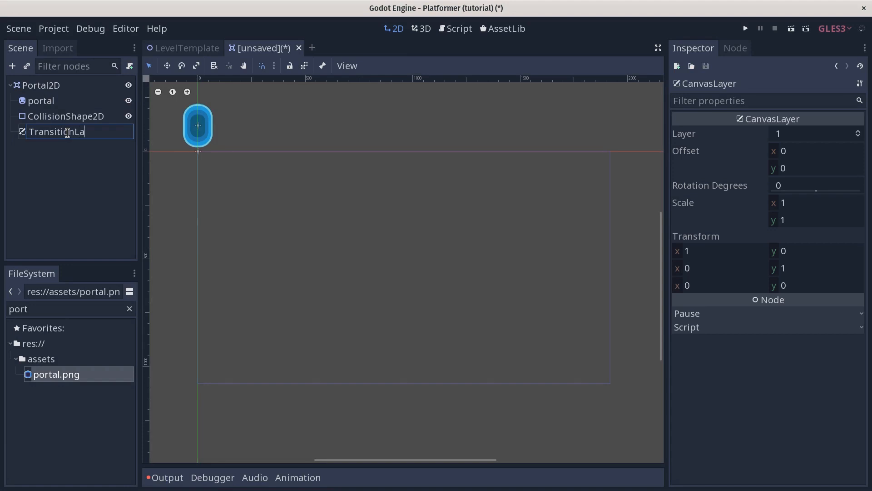
text(yer)
key(Return)
click(817, 132)
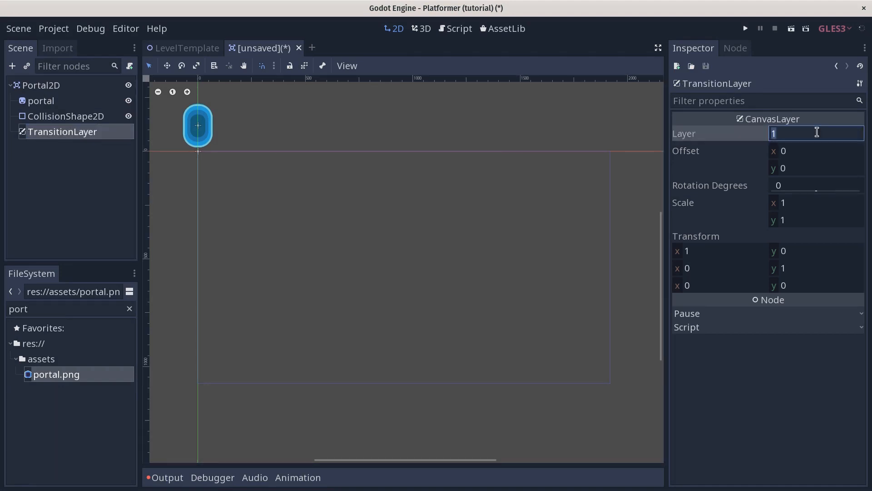
text(00)
key(Return)
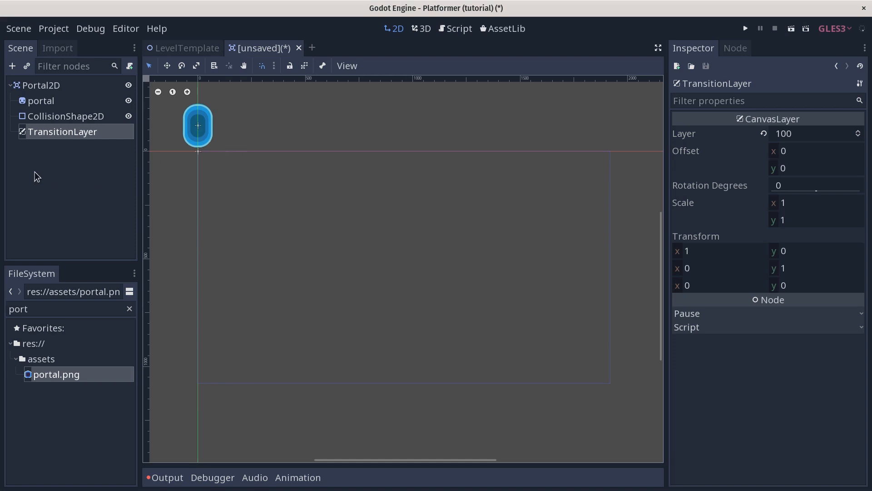
- Add a ColorRect node as a child of TransitionLayer
click(75, 137)
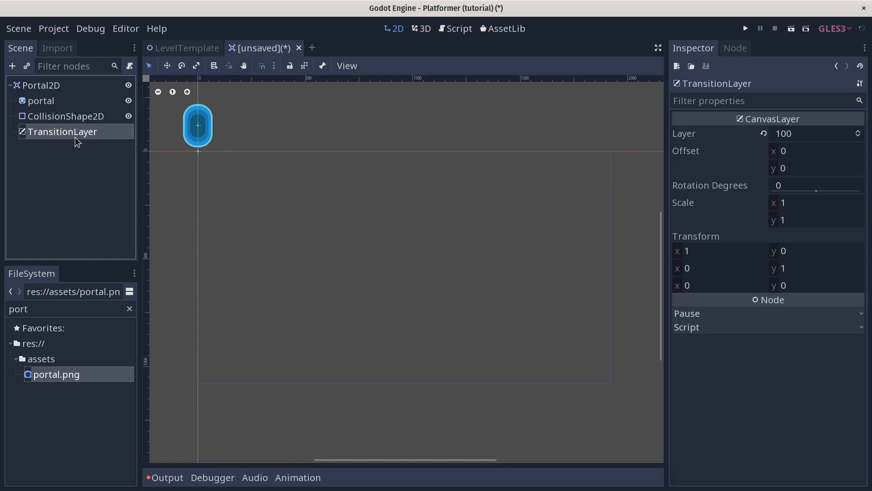
key(ctrl+a)
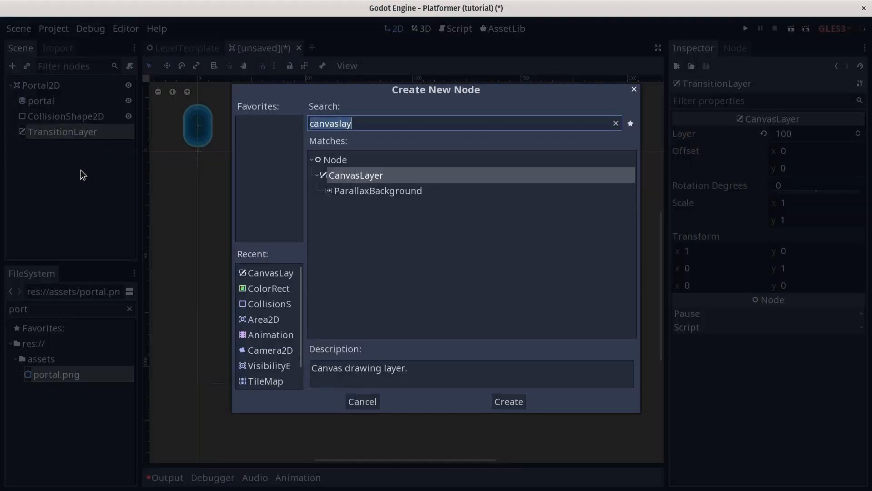
text(color)
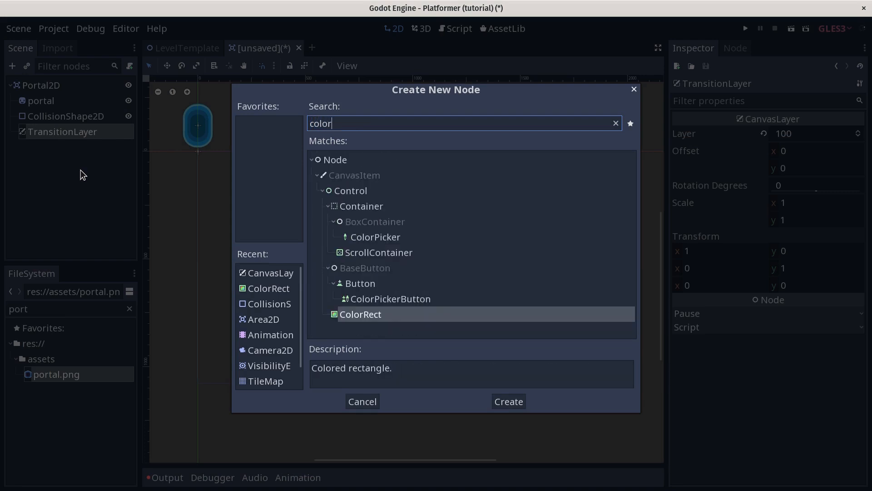
key(Return)
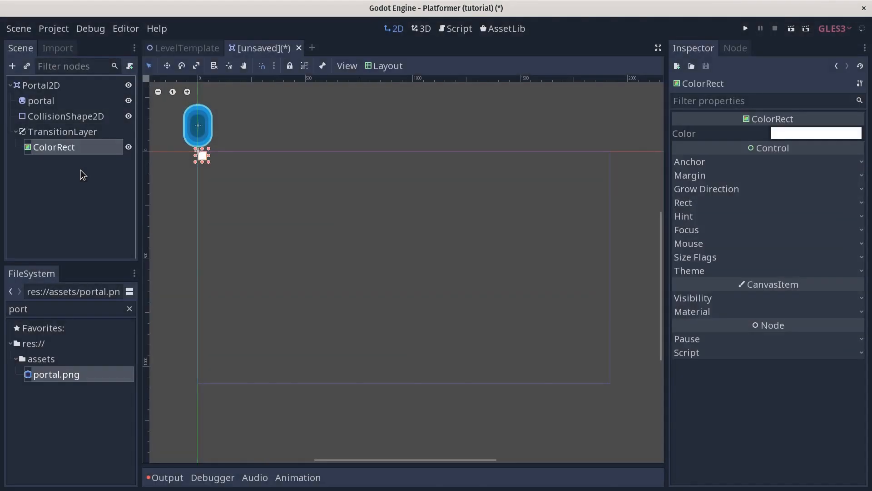
- Apply the Full Rect layout to the ColorRect and set its color to black
click(371, 68)
click(377, 339)
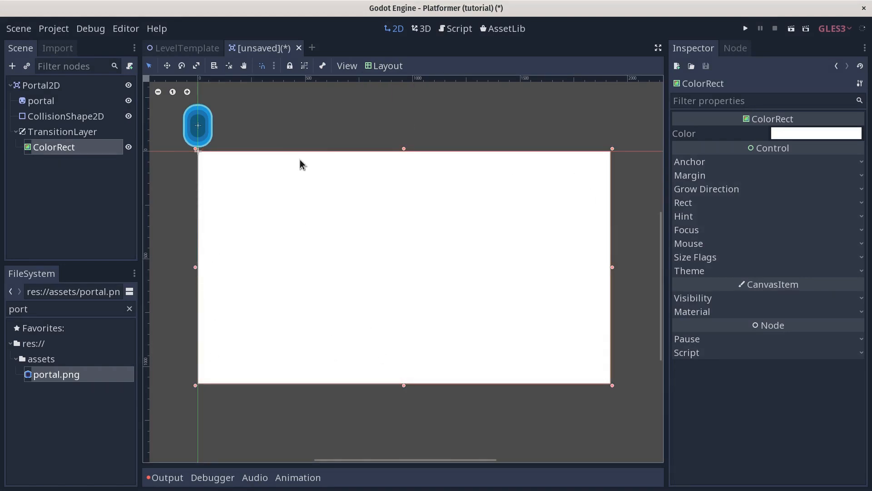
click(793, 133)
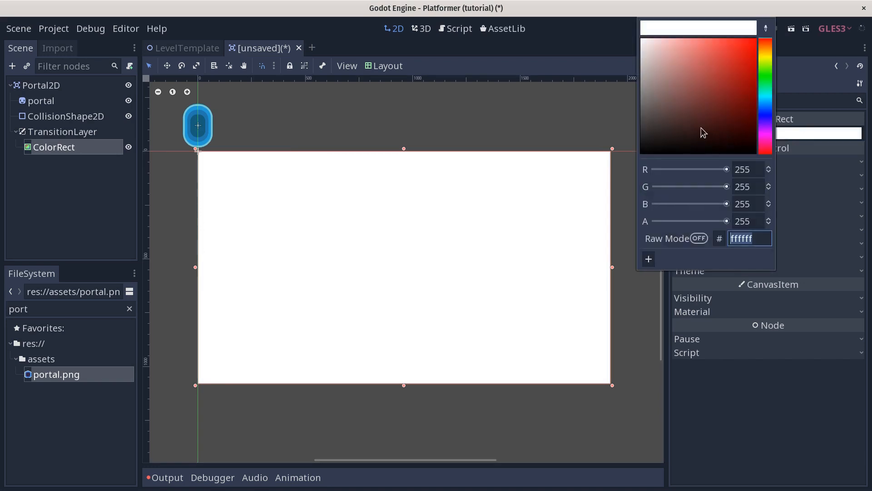
drag(665, 120, 573, 189)
click(421, 424)
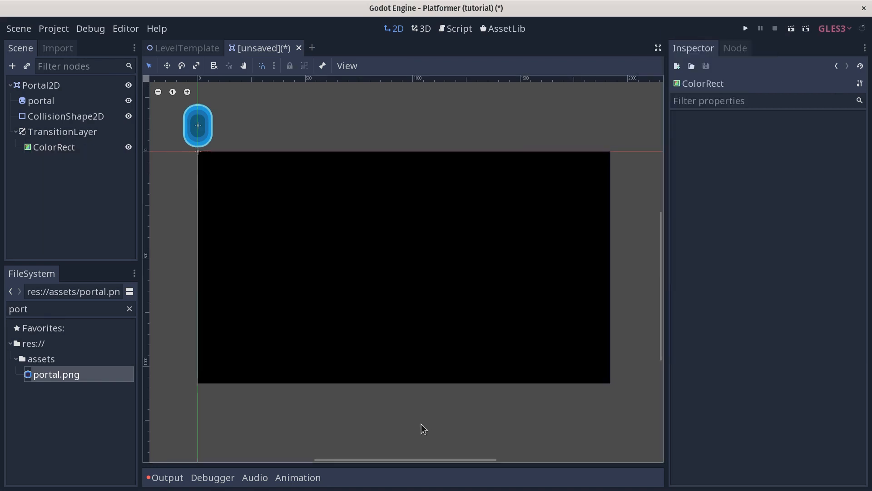
- Try the Full Rect layout with the ColorRect placed directly under Portal2D, and return the node to TransitionLayer
click(52, 150)
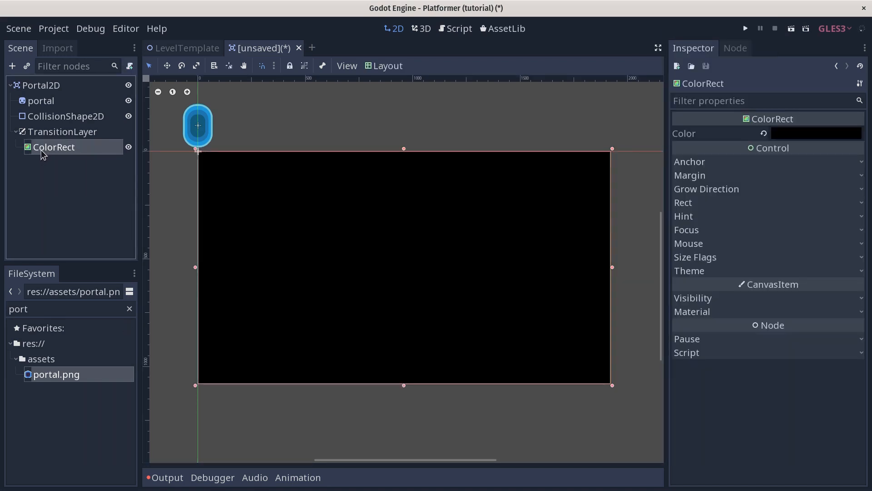
drag(39, 147, 52, 91)
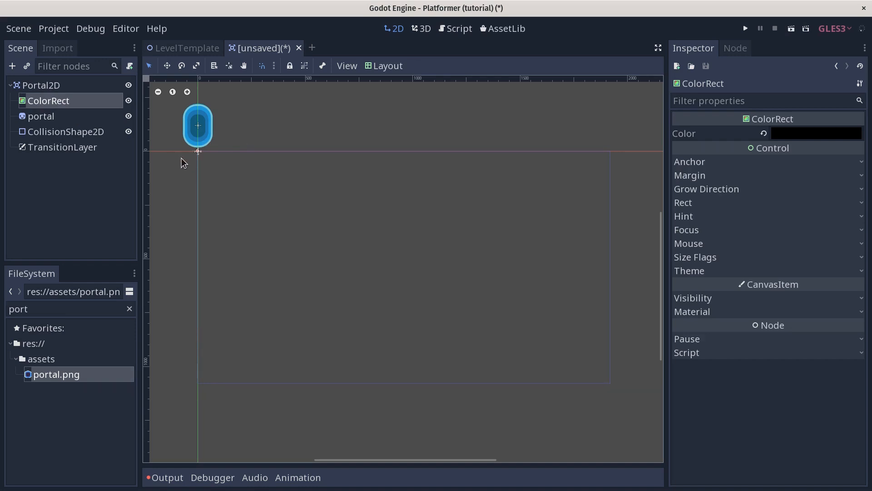
click(381, 67)
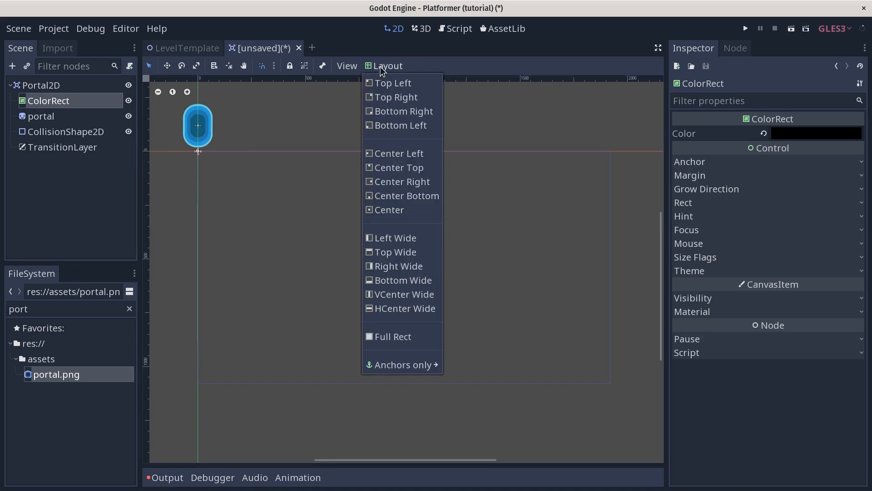
click(388, 341)
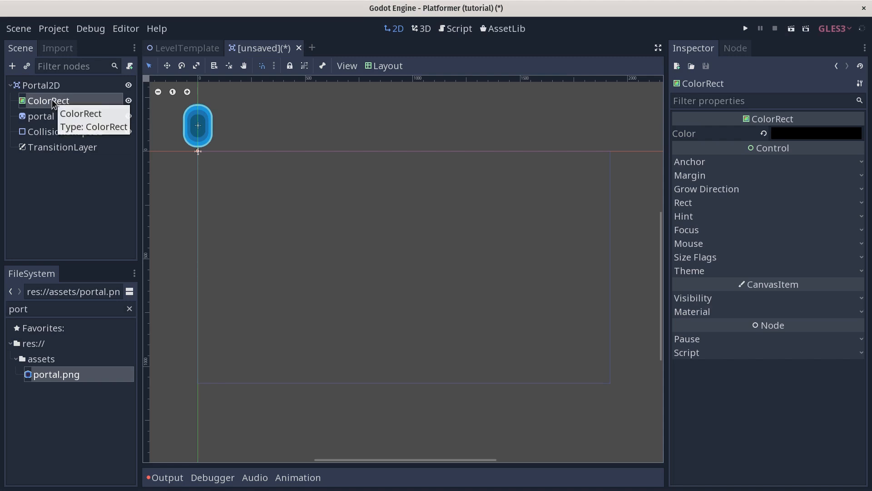
click(37, 155)
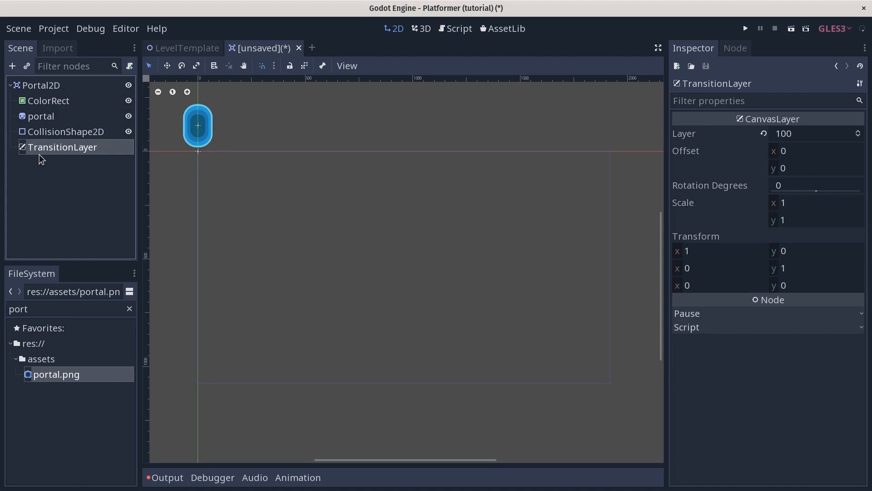
drag(68, 109, 64, 152)
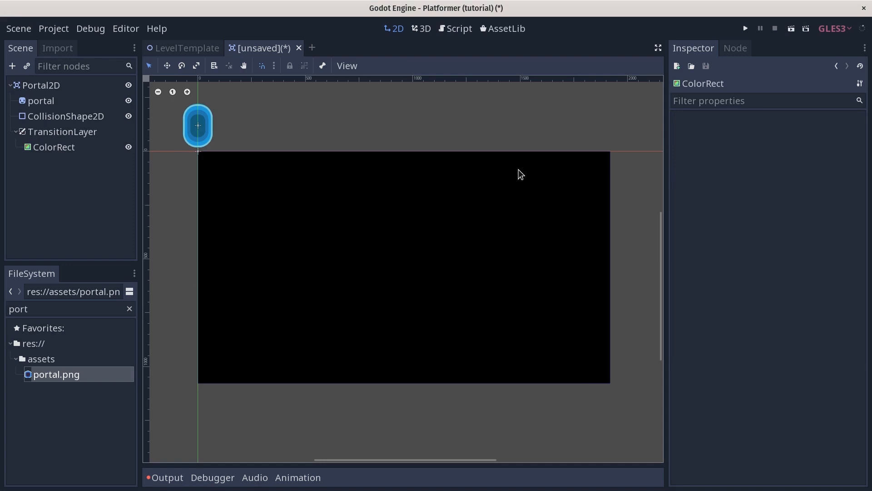
- Move the ColorRect out of TransitionLayer to compare the display, and make it a child of TransitionLayer again
click(47, 88)
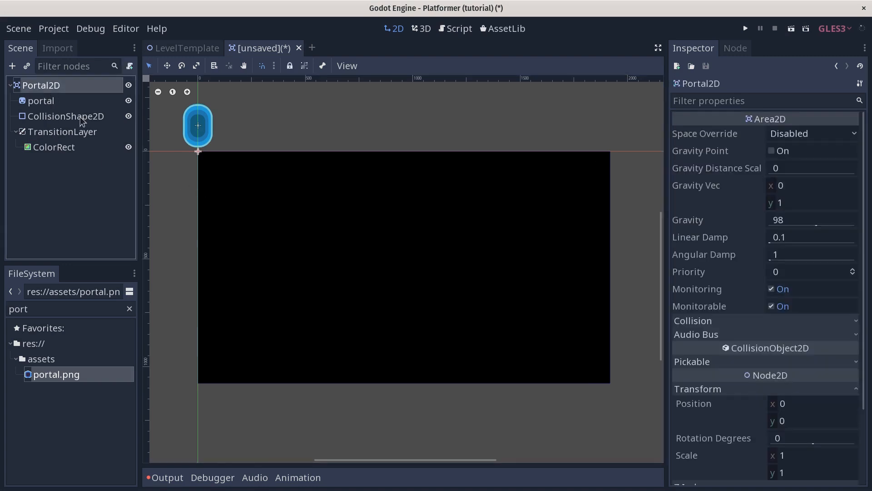
scroll(198, 162, up, 5)
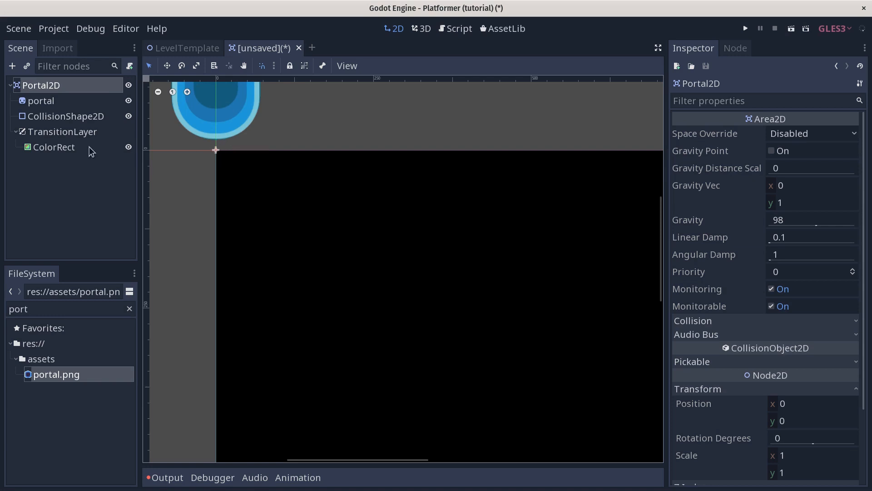
click(67, 153)
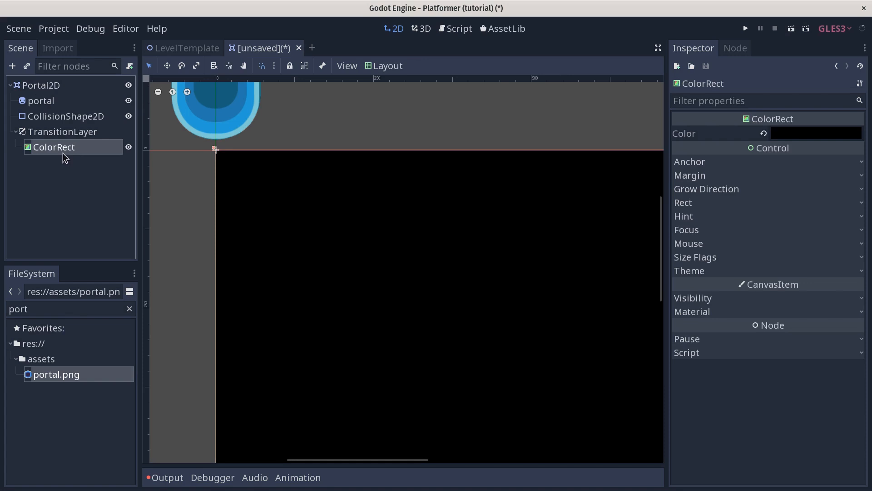
drag(63, 154, 59, 90)
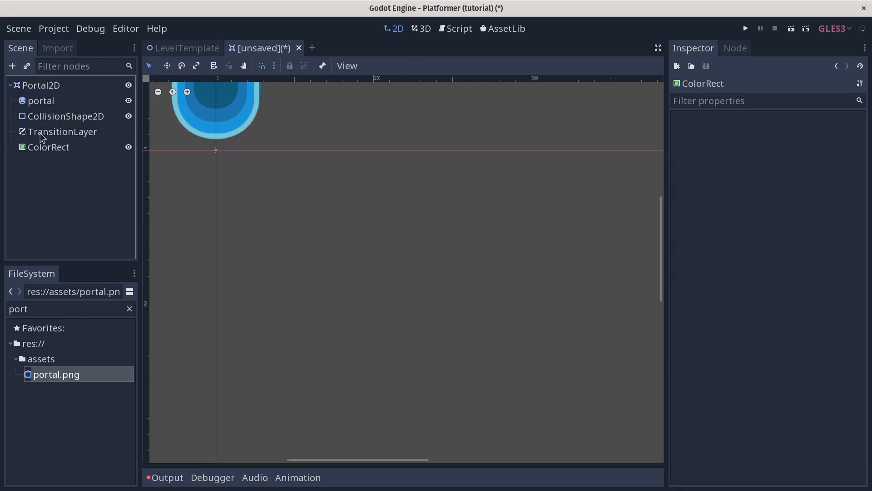
drag(41, 154, 59, 132)
scroll(273, 200, down, 4)
scroll(302, 208, down, 2)
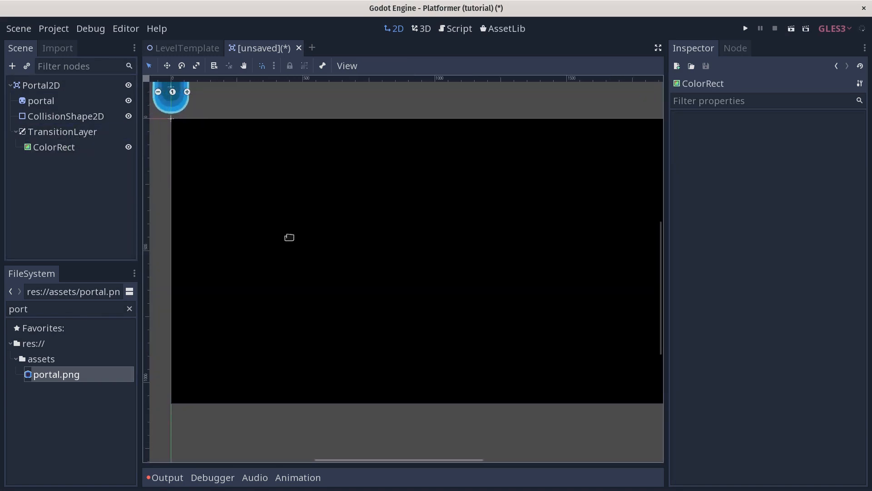
- Lower the alpha of the ColorRect's black color until it is fully transparent
click(82, 148)
click(819, 131)
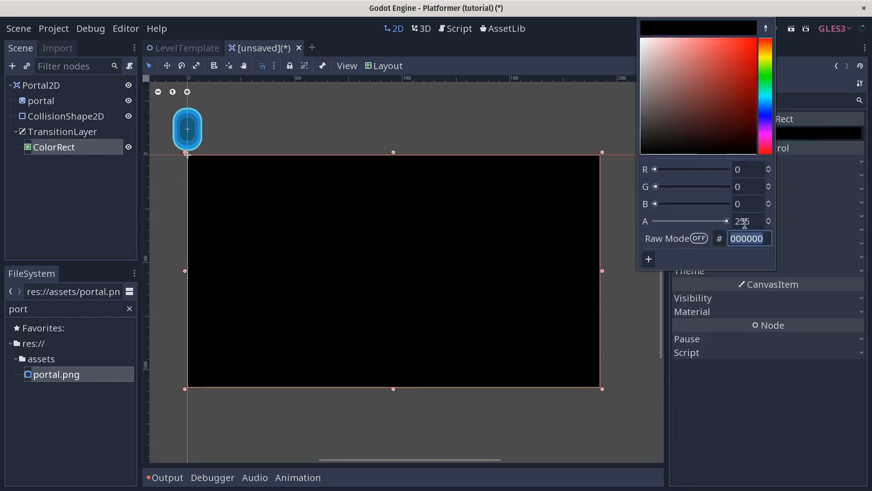
click(727, 222)
drag(728, 223, 662, 224)
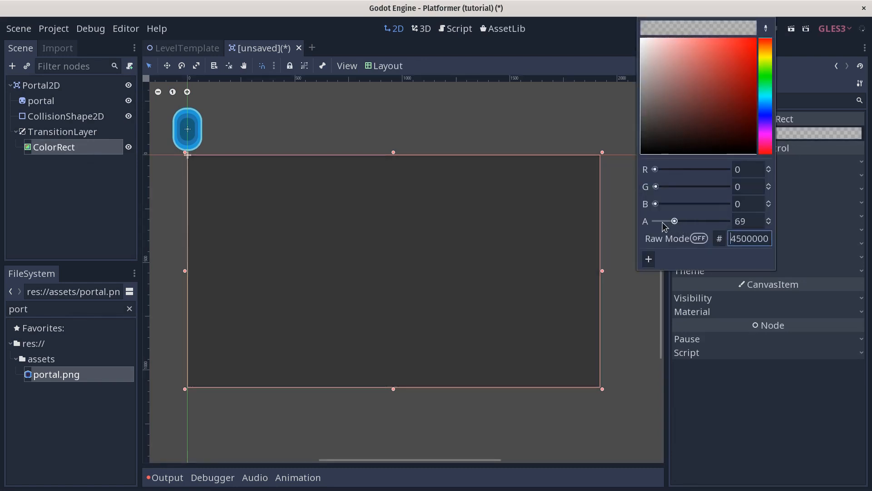
click(508, 140)
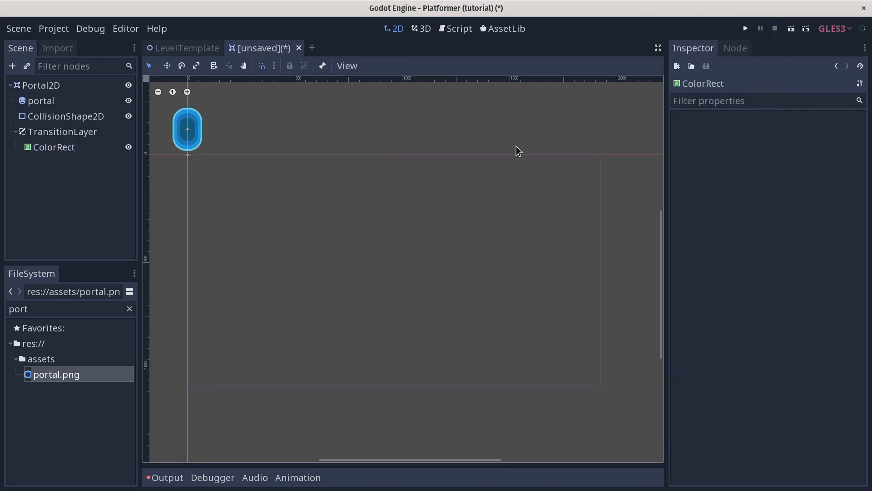
- Add an AnimationPlayer node as a child of Portal2D
click(63, 89)
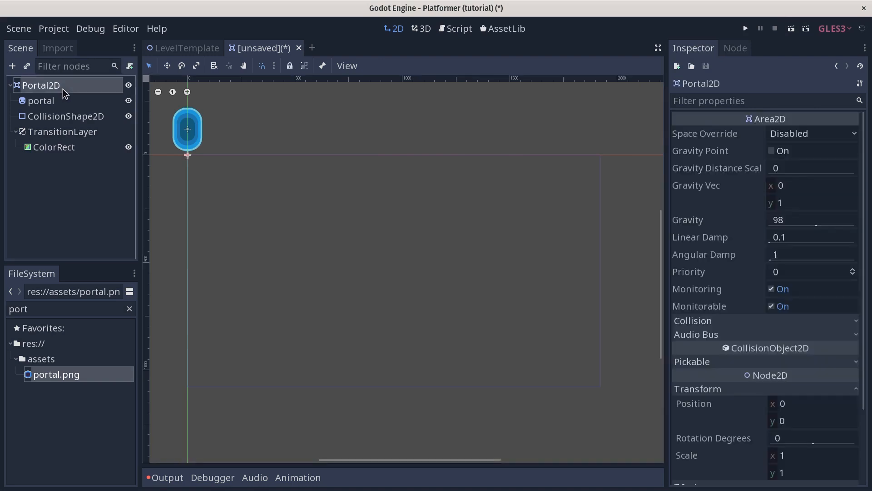
key(ctrl+a)
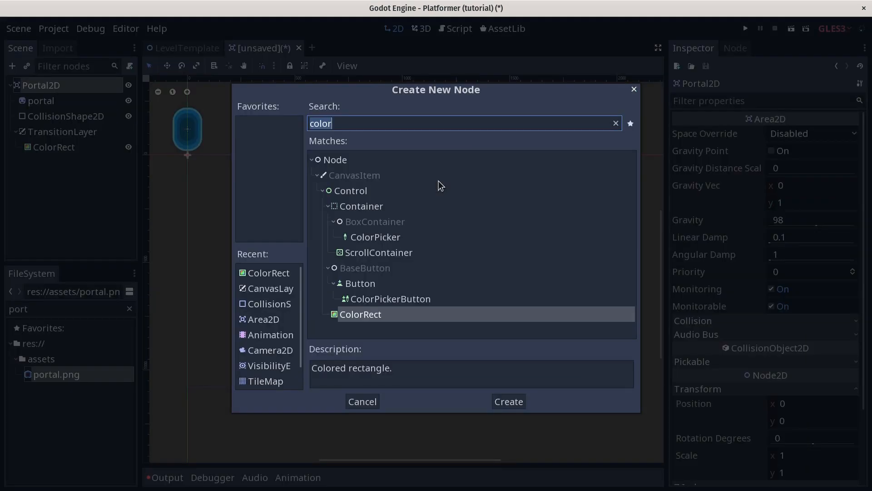
text(animation)
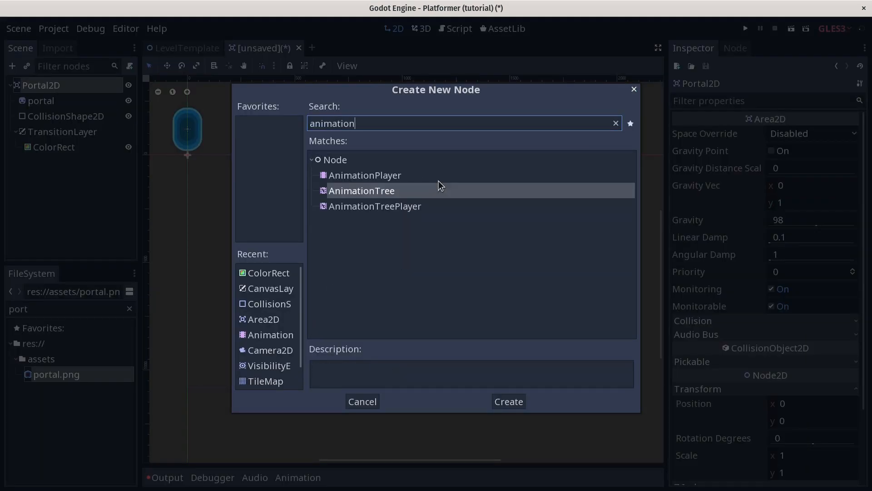
click(438, 179)
double_click(438, 181)
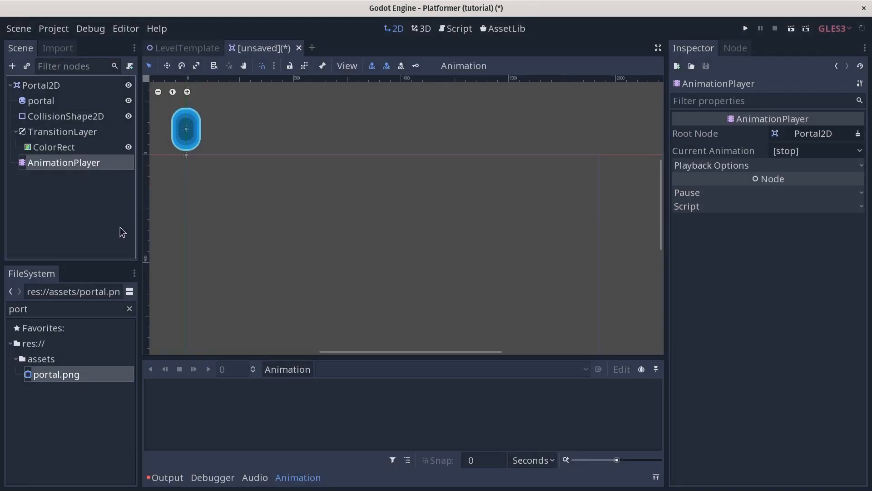
- Create a new animation named START in the AnimationPlayer and enable autoplay on load for it
click(291, 369)
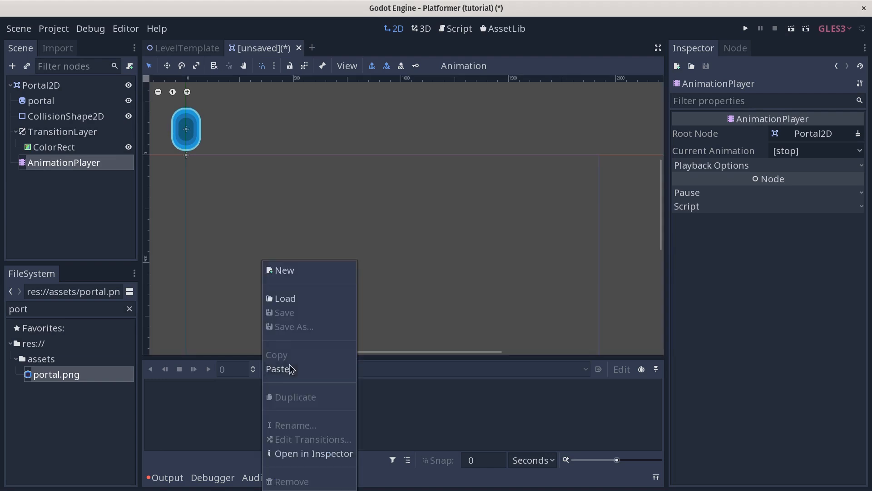
click(312, 271)
text(START)
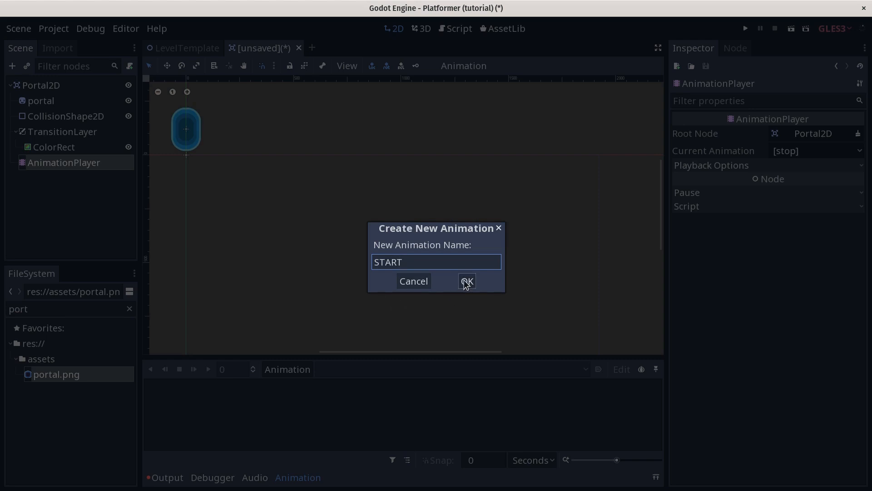
click(466, 282)
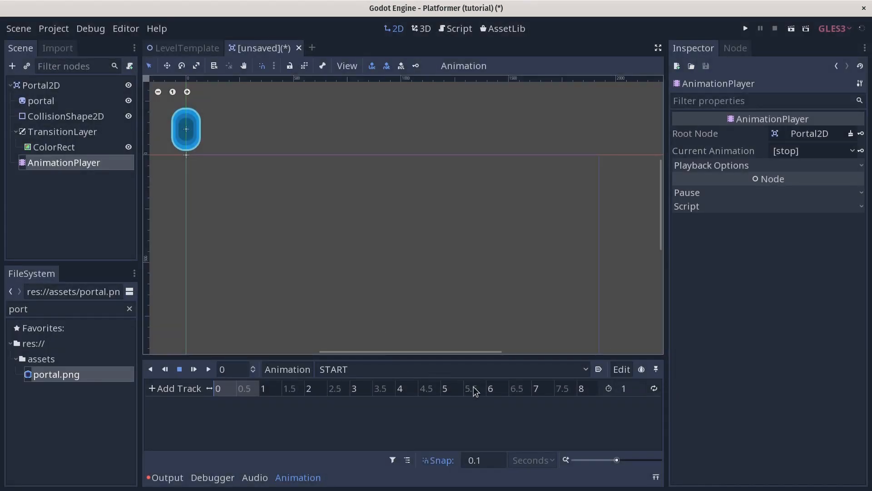
click(598, 370)
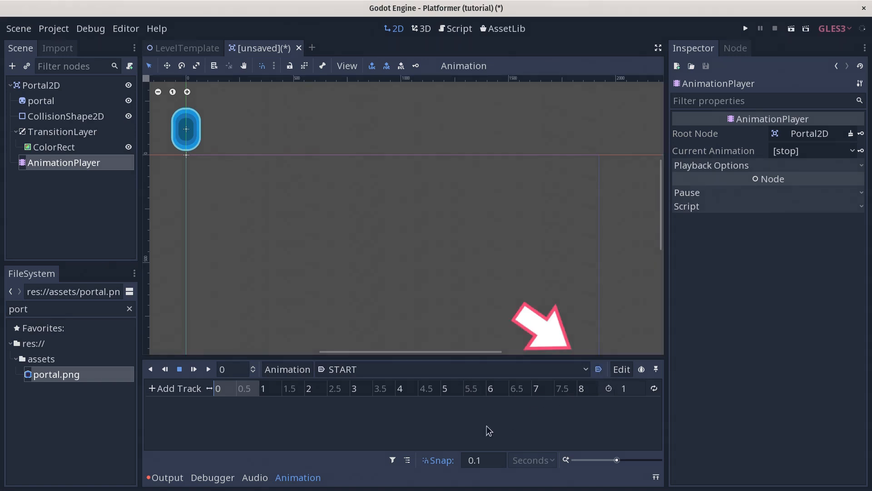
- Add a color track for the ColorRect to the START animation, with its transparent color keyed at 0 s
click(75, 147)
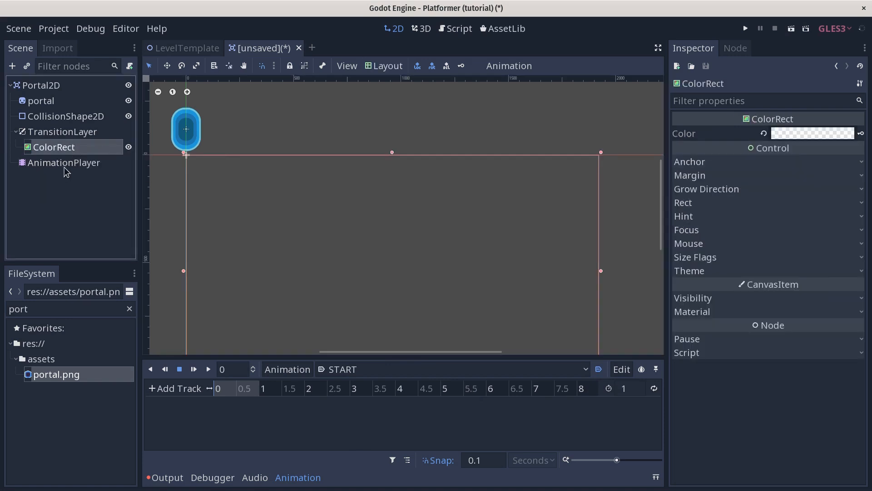
click(65, 167)
click(74, 149)
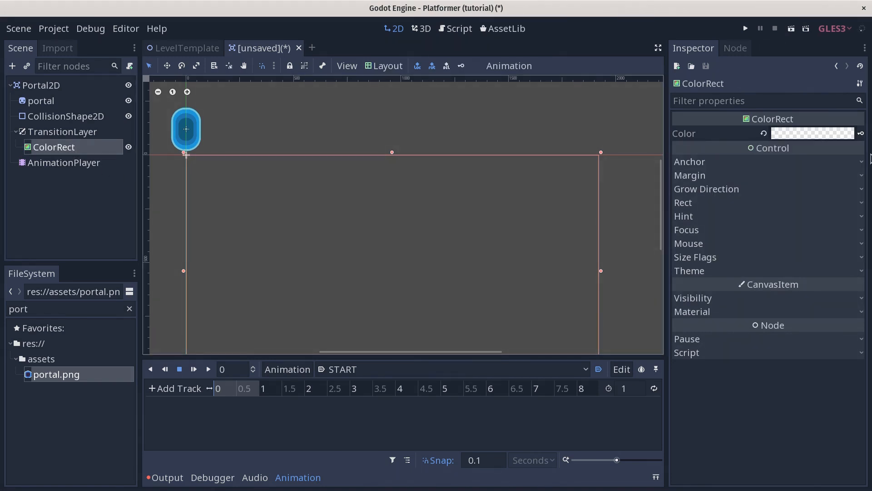
click(862, 134)
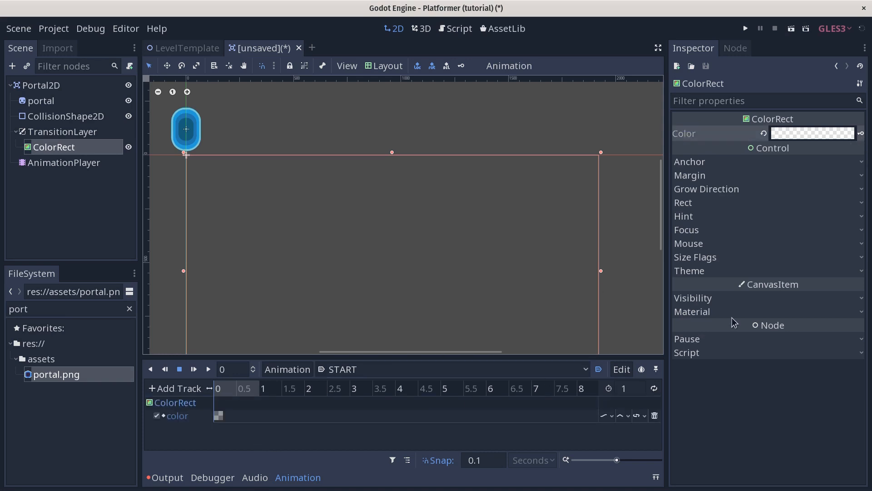
- Key the ColorRect's Visible property as on at 0 s in the START animation and move the playhead to 0.1 s
click(710, 299)
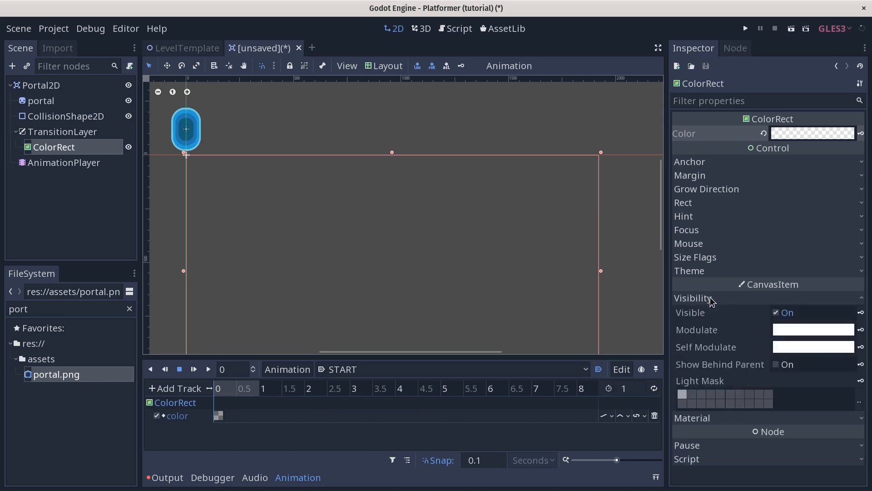
click(776, 313)
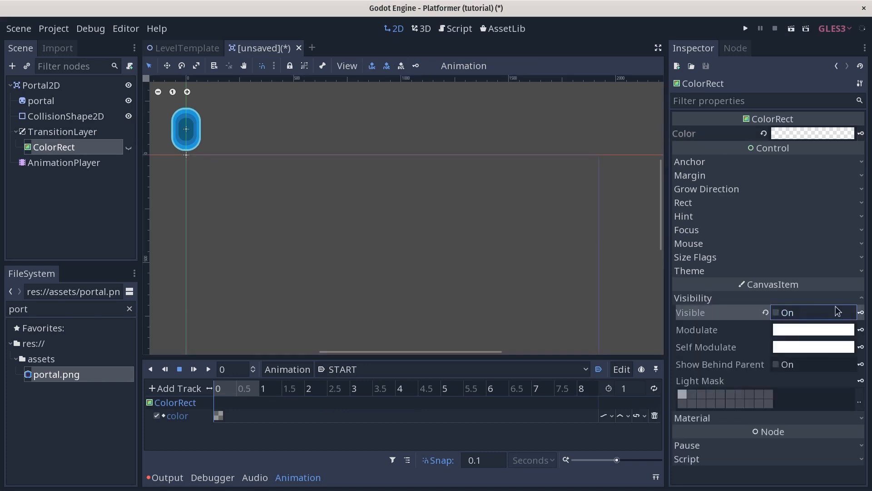
key(ctrl+z)
click(861, 313)
click(789, 314)
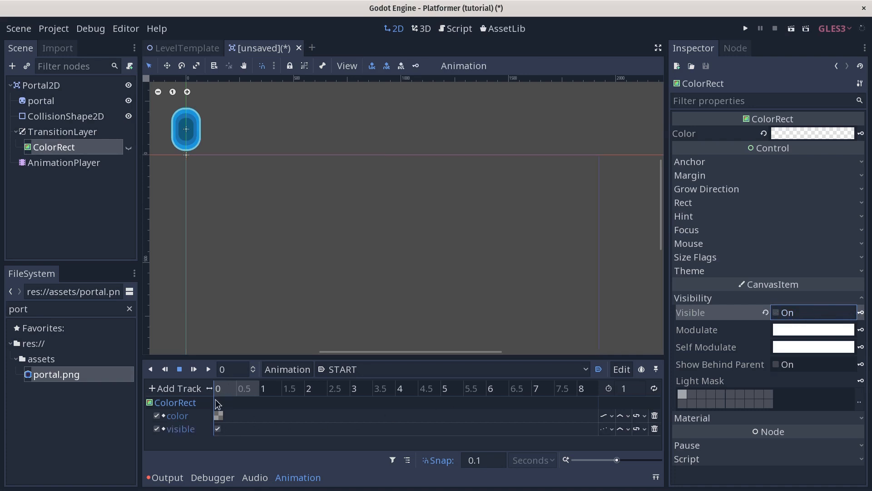
mouse_move(216, 391)
mouse_down()
mouse_move(241, 391)
mouse_move(219, 395)
mouse_up()
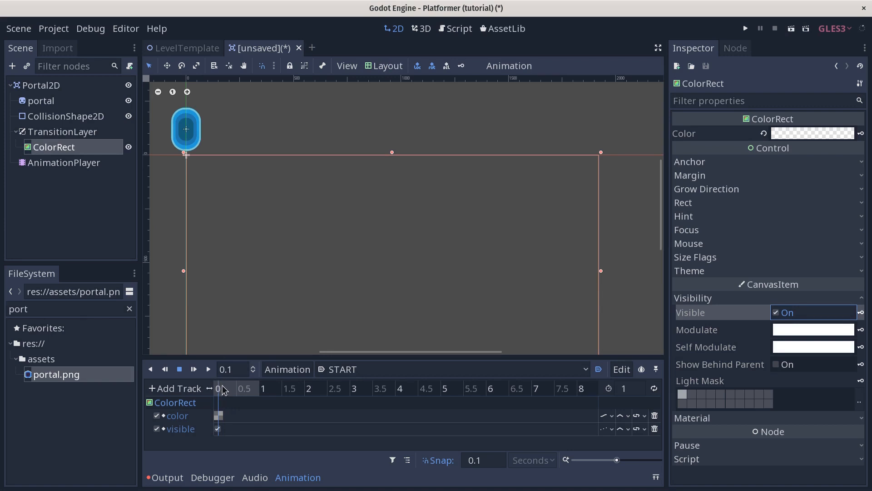
- Switch off the value of the visible key at 0 s in the START animation and return the playhead to 0 s
ctrl+scroll(351, 201, down, 3)
scroll(351, 200, down, 2)
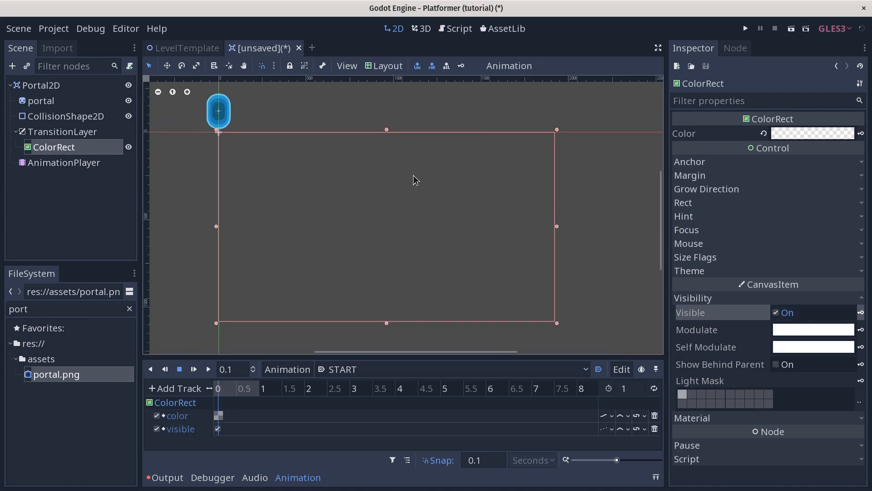
click(591, 269)
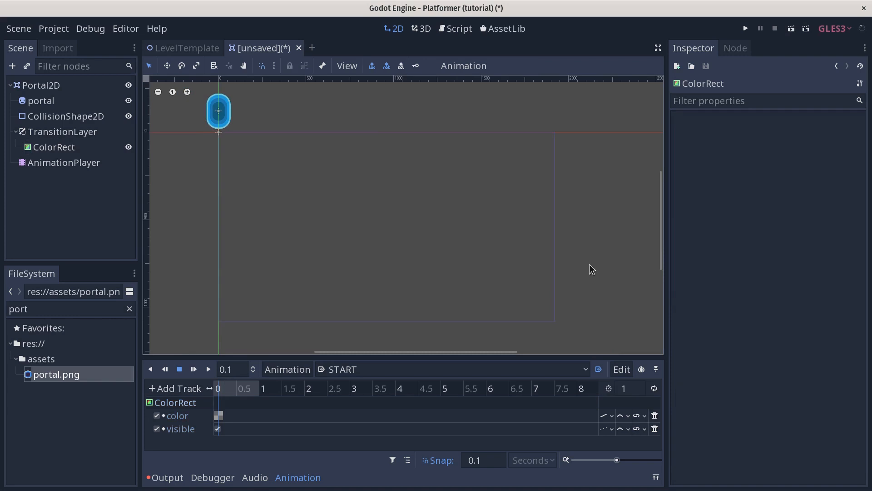
click(73, 161)
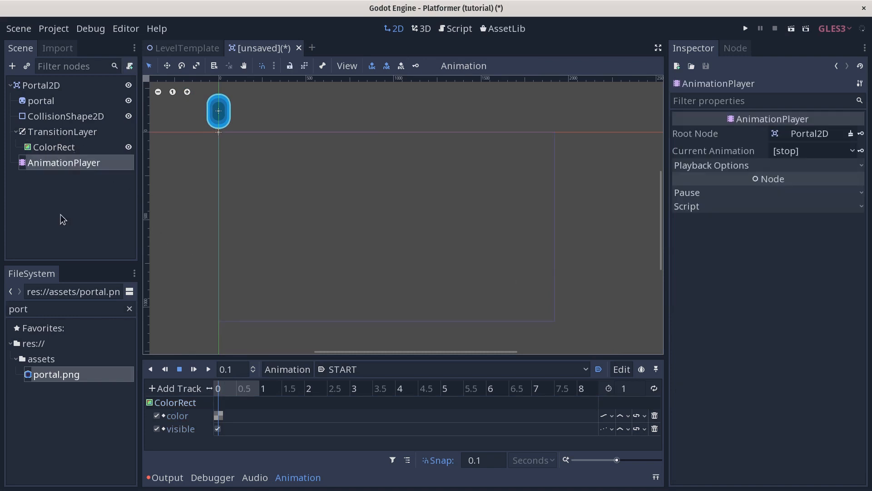
click(218, 428)
click(774, 150)
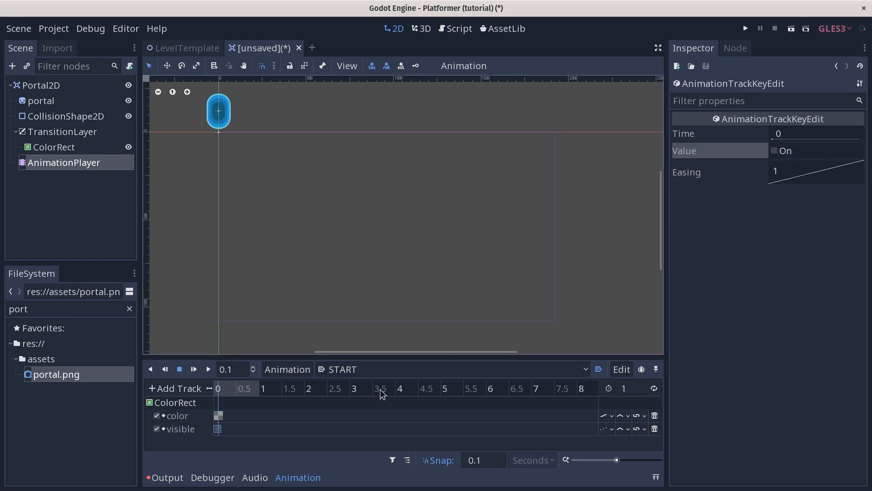
click(219, 388)
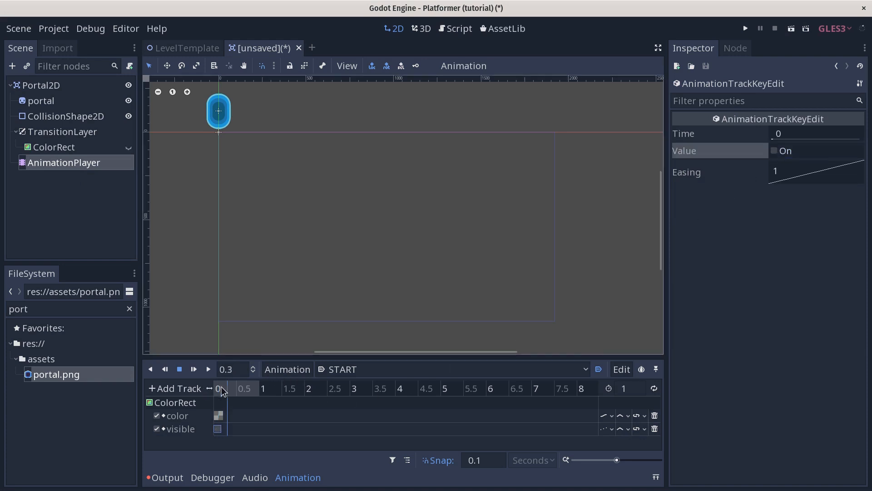
- Check the color and visible keys at 0 s, and set the START animation's length to 0 seconds
click(219, 416)
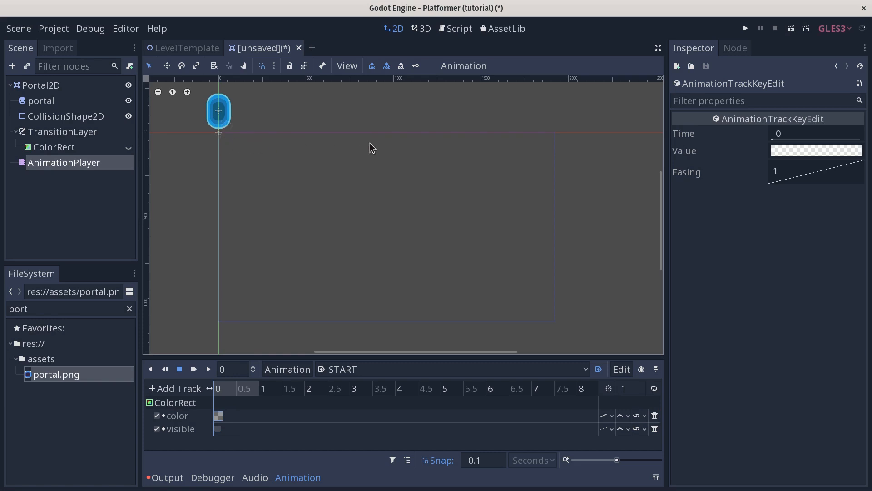
click(64, 147)
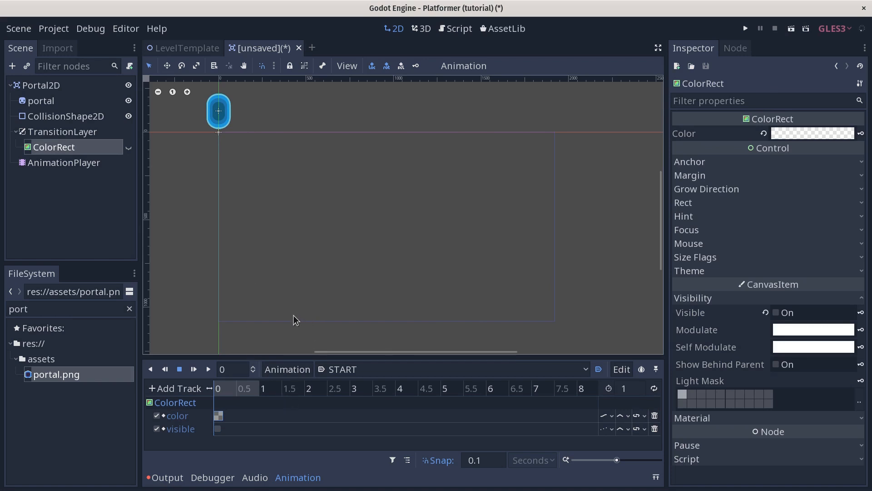
click(218, 429)
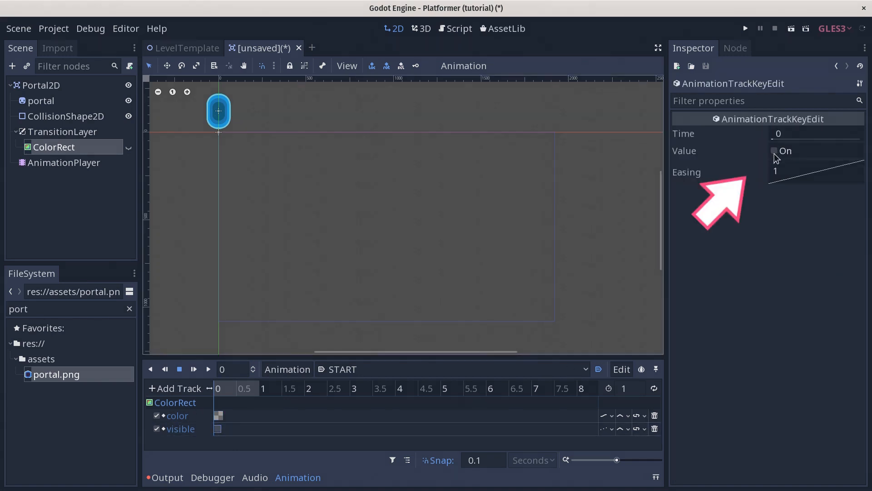
click(626, 388)
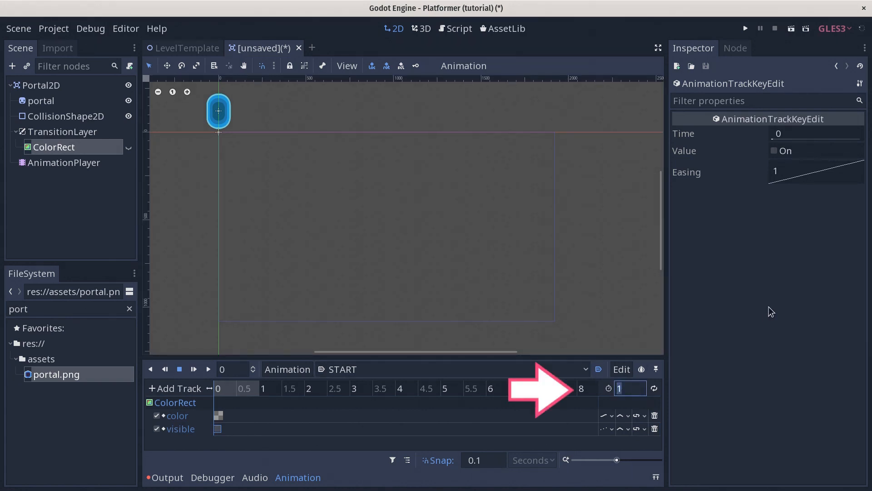
text(0)
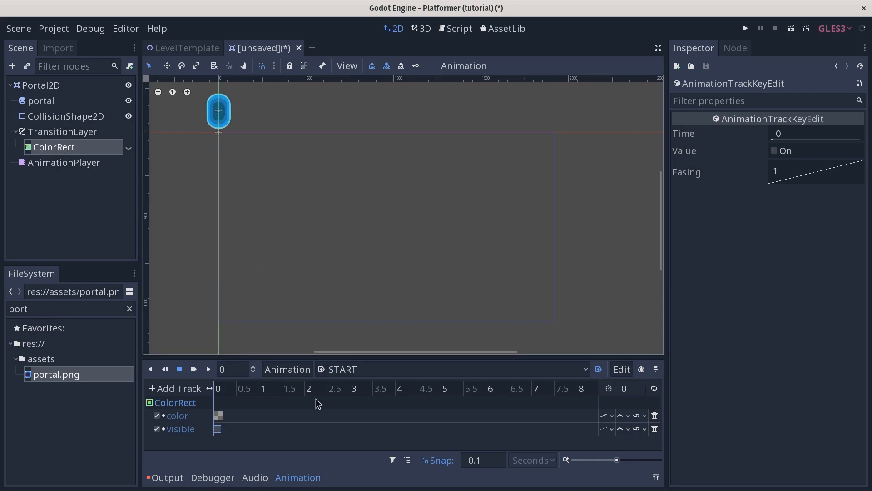
- Duplicate the START animation and rename the copy to fade_in
click(288, 369)
click(300, 374)
click(289, 371)
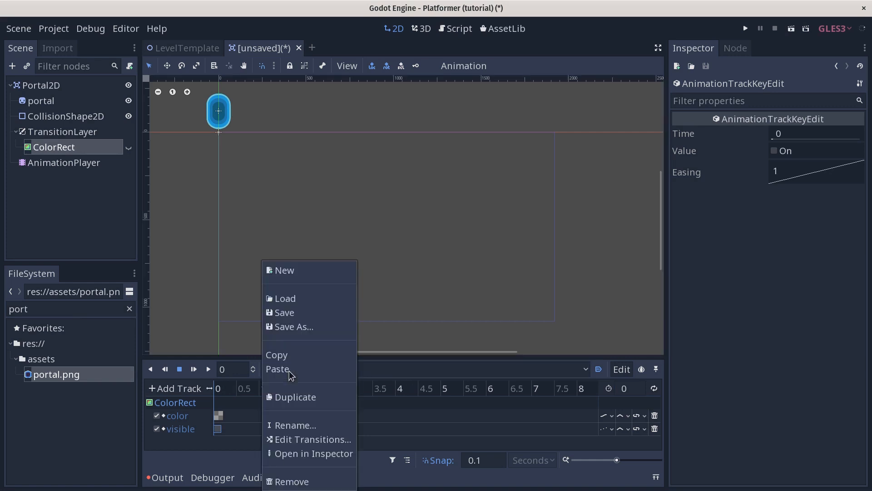
click(288, 398)
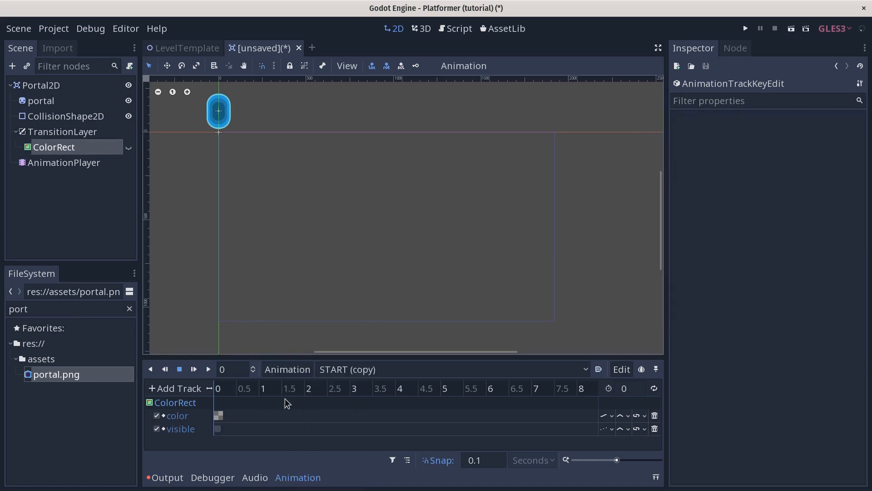
click(297, 373)
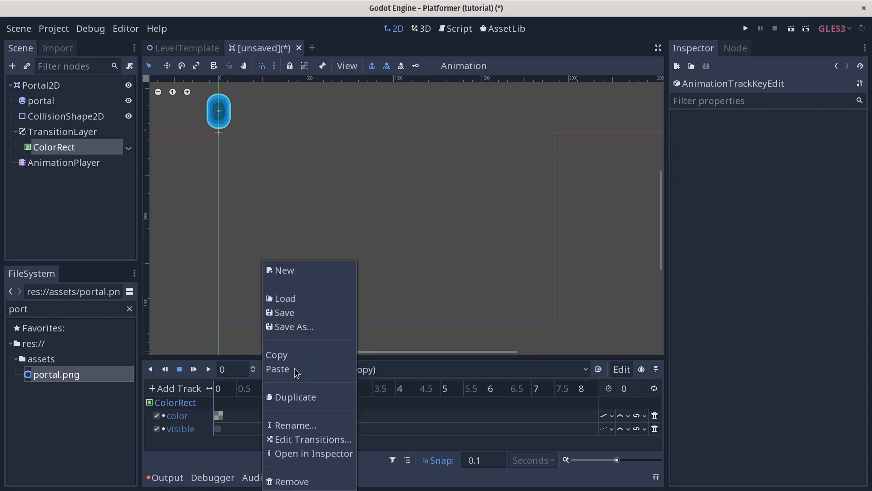
click(283, 427)
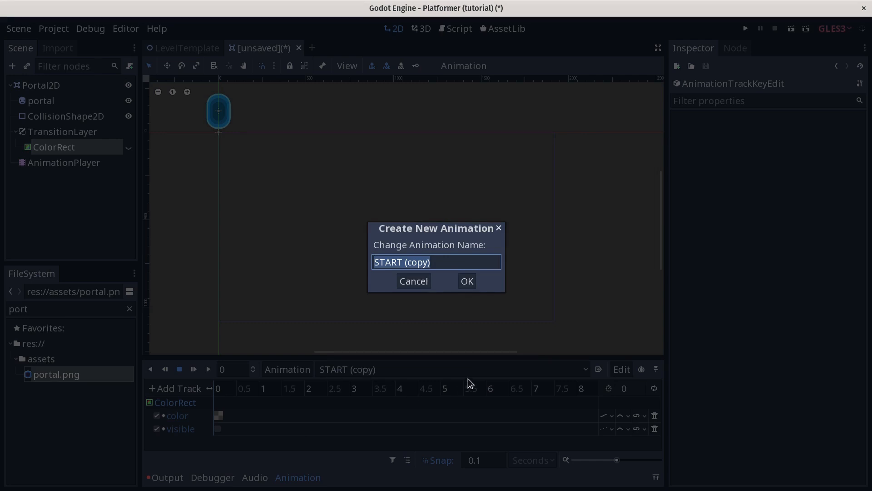
text(fade_in)
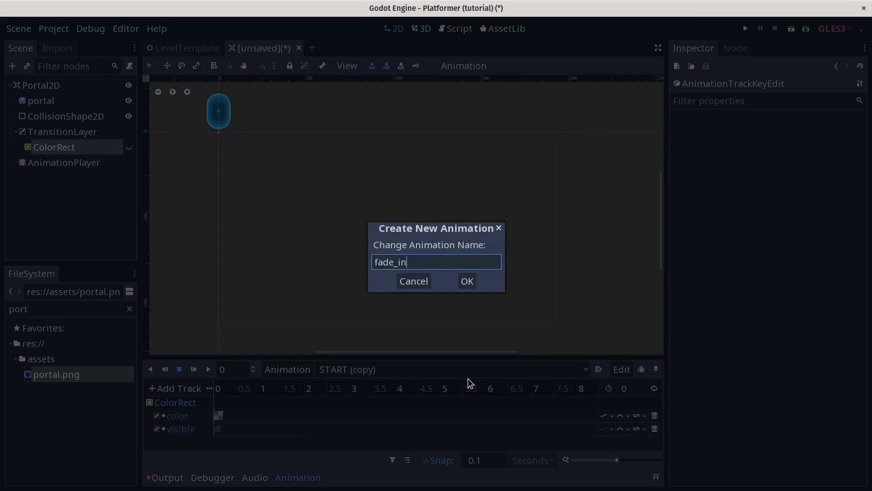
key(Return)
- Switch on the value of the visible key at 0 s in the fade_in animation
drag(413, 359, 399, 315)
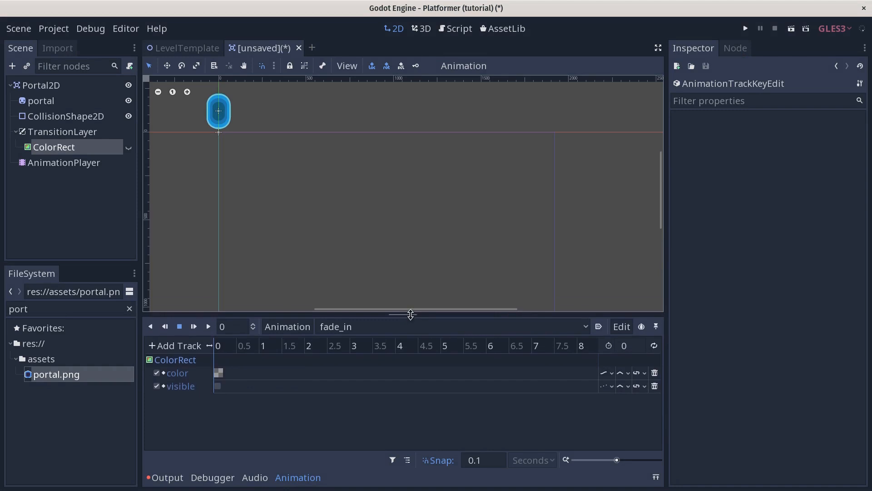
click(218, 386)
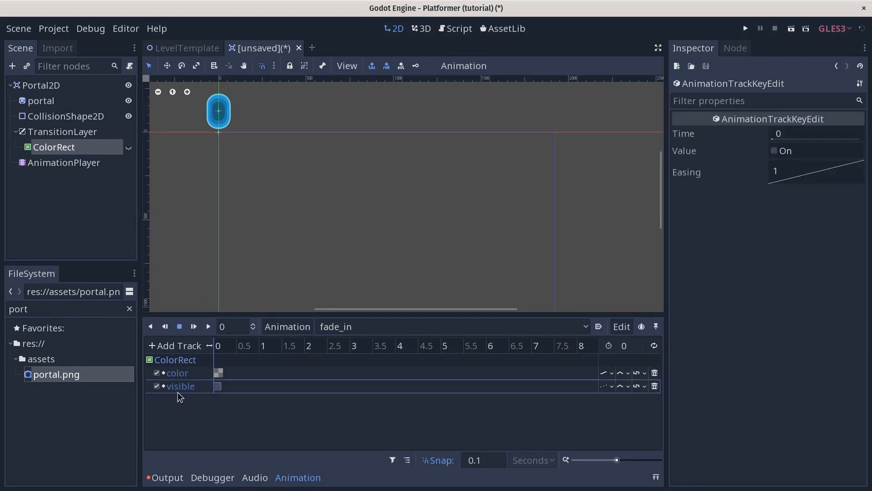
click(776, 151)
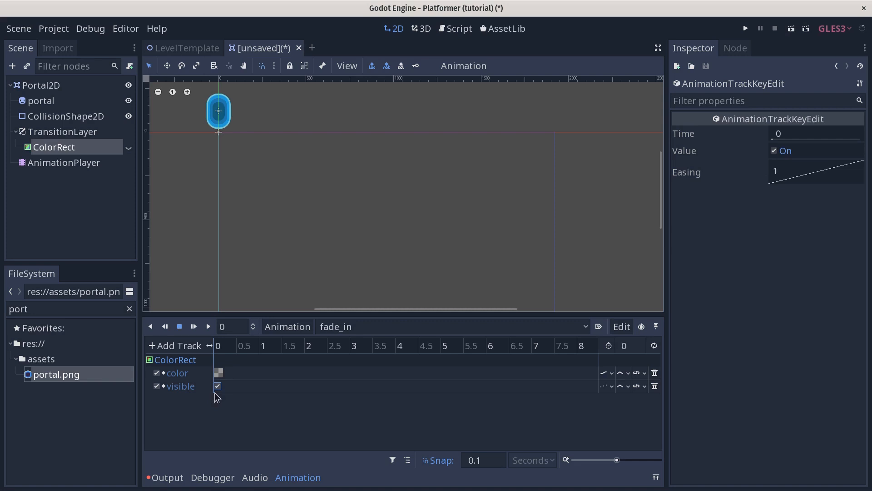
- Set the fade_in animation's length to 1 second
click(626, 347)
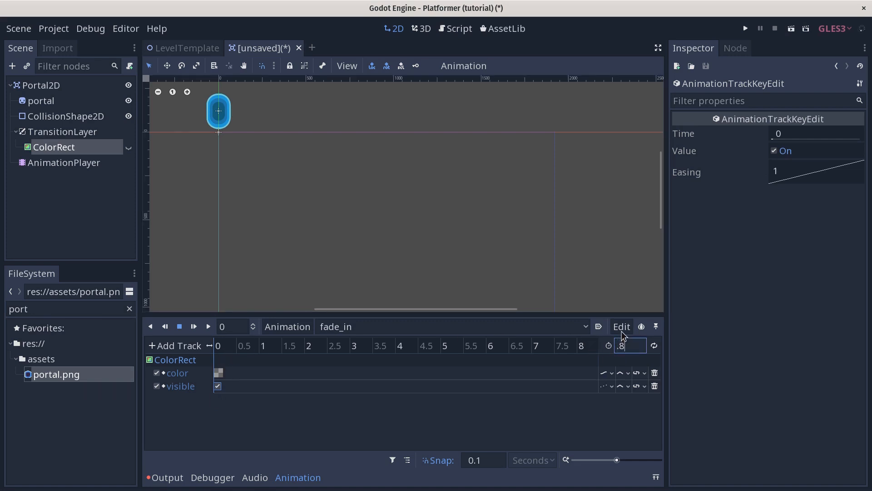
text(.8)
key(Return)
double_click(635, 350)
text(1)
key(Return)
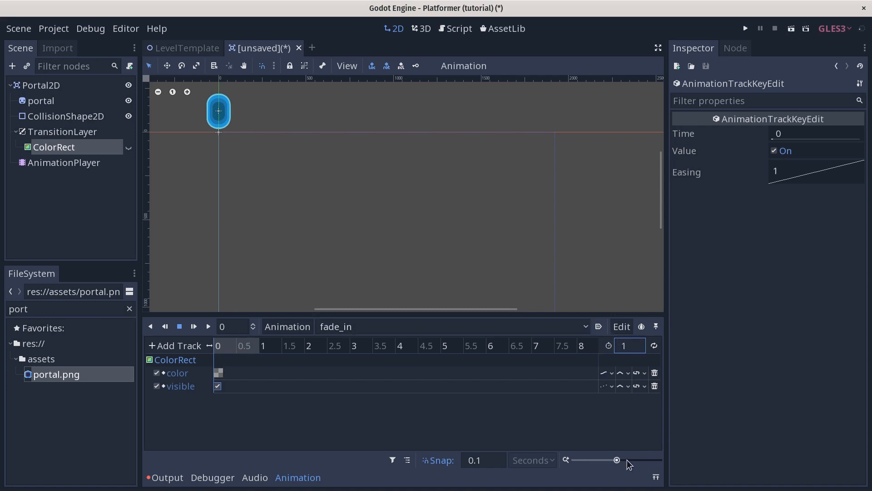
- Insert a key on the ColorRect's color track at 1 s in the fade_in animation
drag(617, 460, 607, 464)
drag(604, 466, 607, 467)
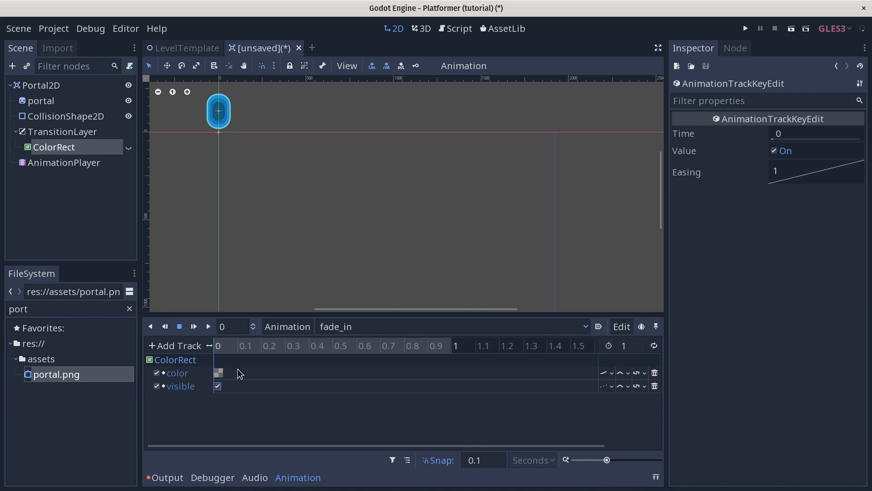
click(426, 347)
click(453, 348)
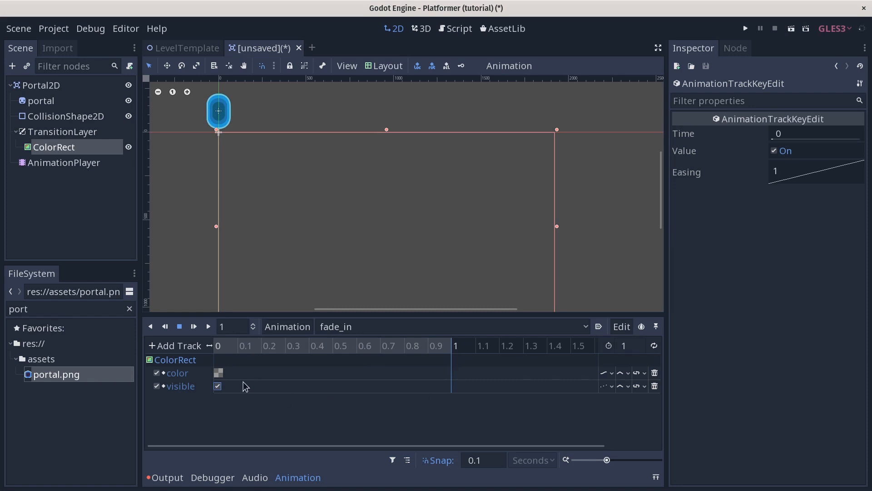
click(219, 373)
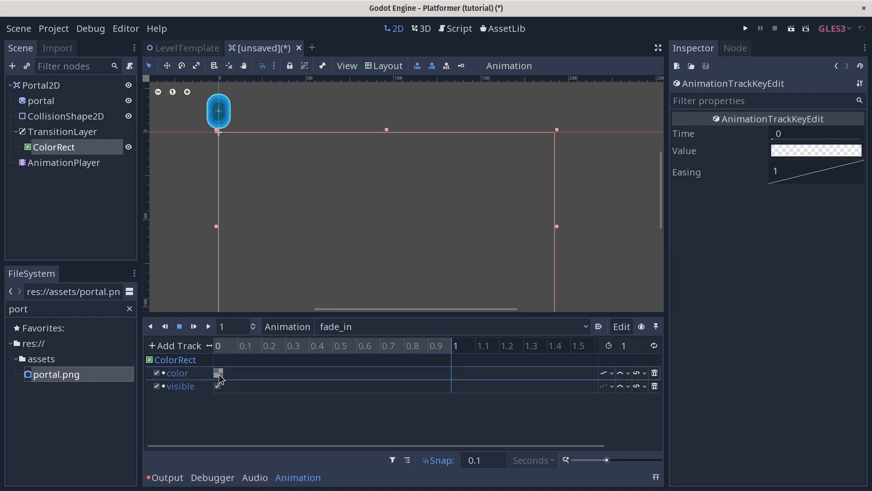
right_click(449, 378)
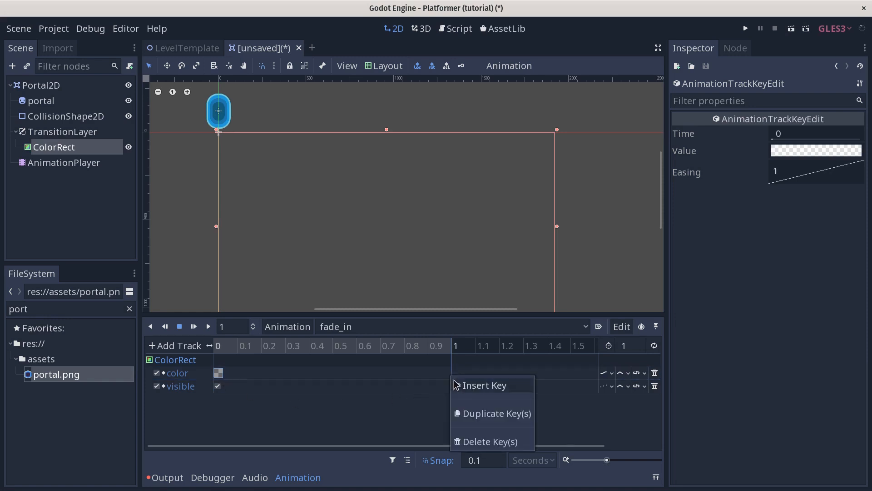
click(464, 385)
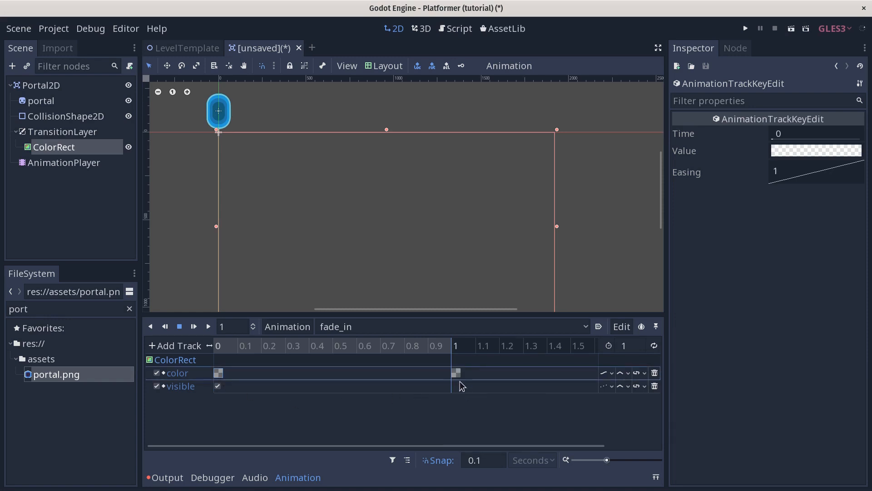
- Make the color key at 1 s opaque black by raising its alpha to the maximum
click(457, 374)
click(805, 149)
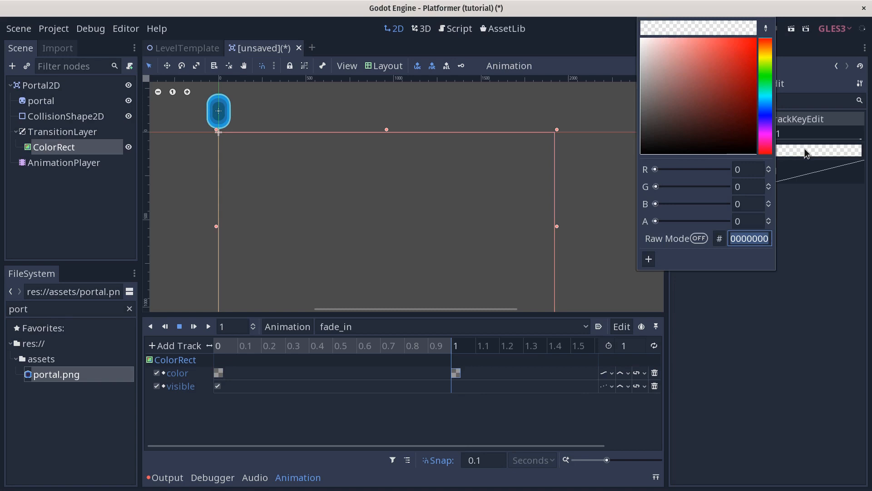
drag(656, 221, 730, 221)
click(791, 328)
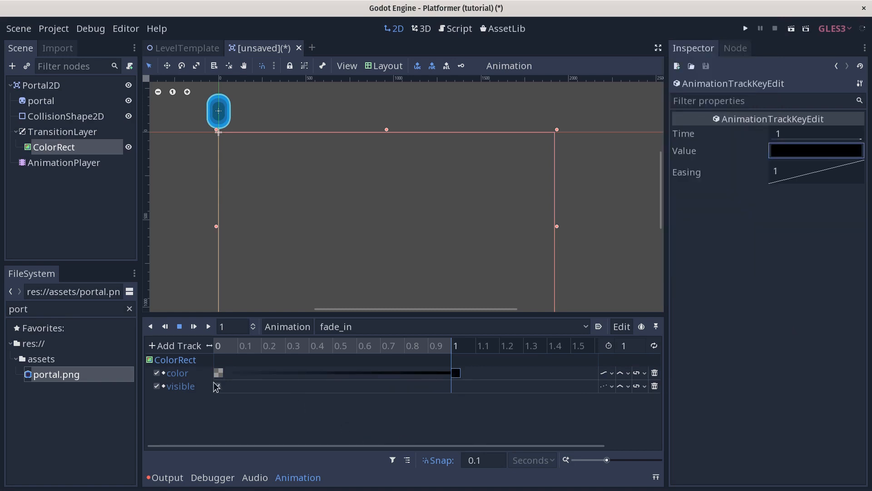
- Scrub the fade_in animation between 0 and 1 s to preview the ColorRect's fade to black
drag(240, 345, 490, 355)
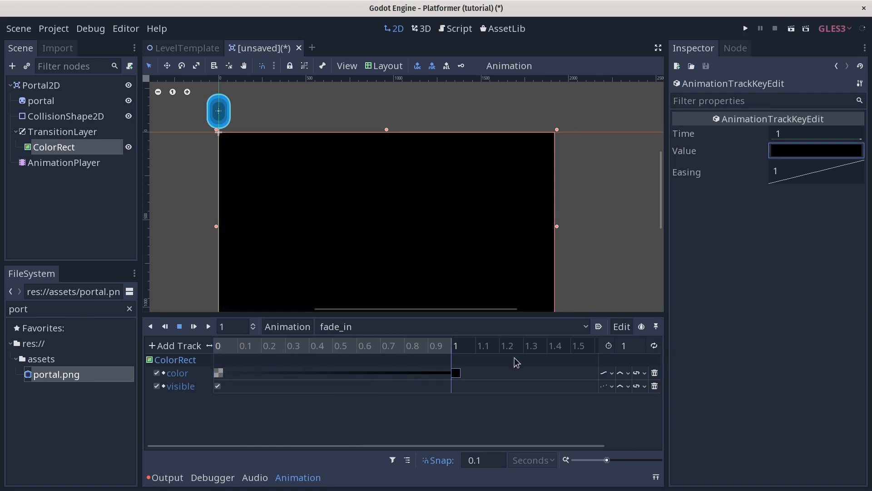
drag(223, 347, 170, 363)
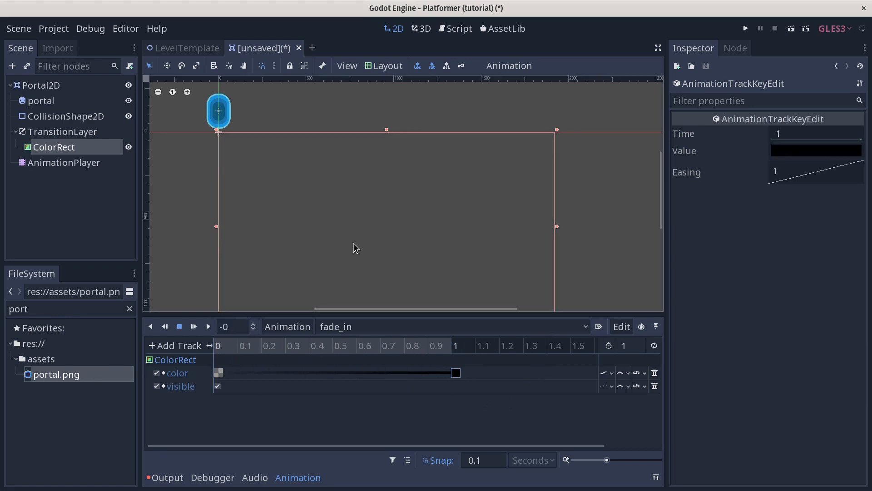
scroll(385, 240, down, 2)
scroll(383, 230, down, 5)
middle_drag(374, 231, 379, 213)
click(236, 241)
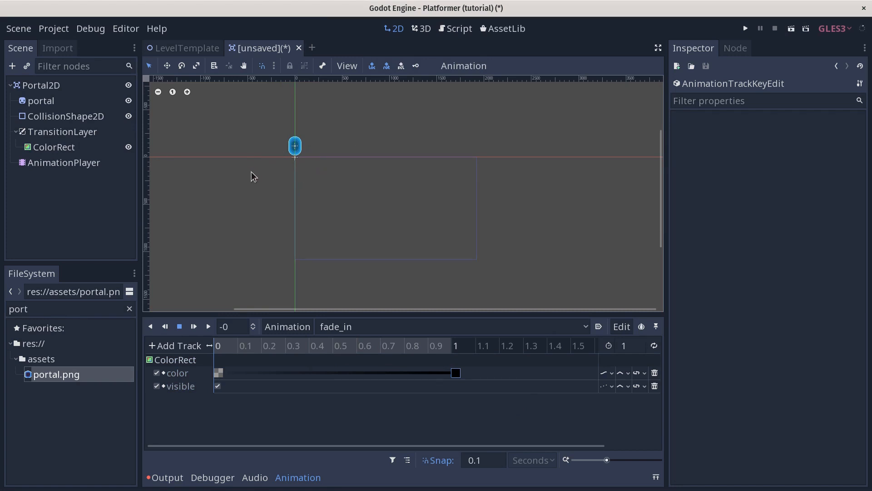
click(69, 85)
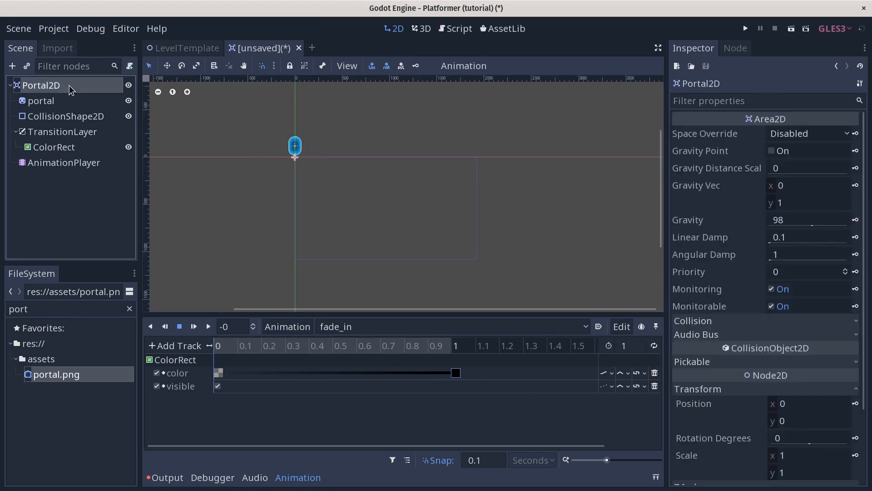
scroll(240, 136, up, 3)
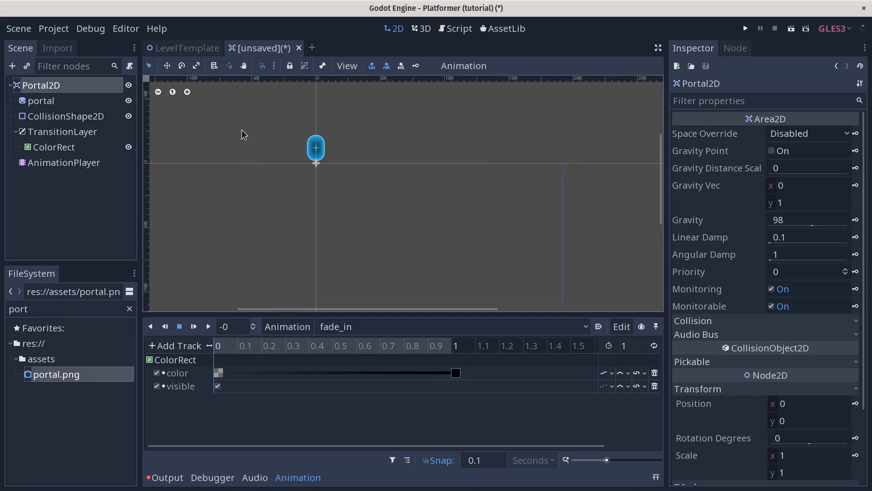
click(64, 162)
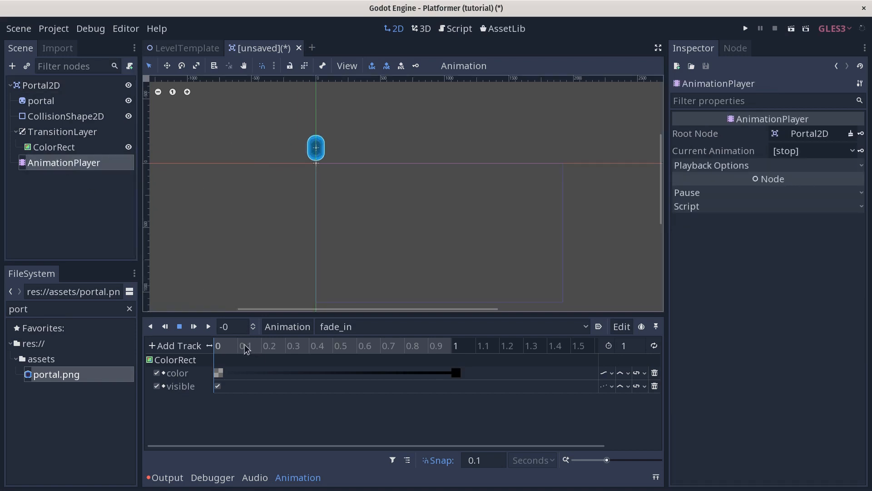
drag(220, 349, 475, 350)
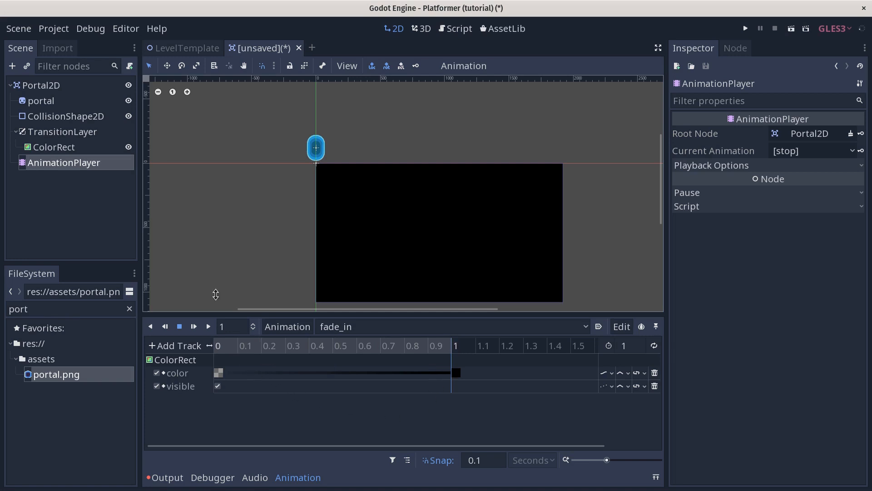
- Switch the AnimationPlayer back to the START animation to restore the ColorRect's initial state
click(72, 146)
click(67, 87)
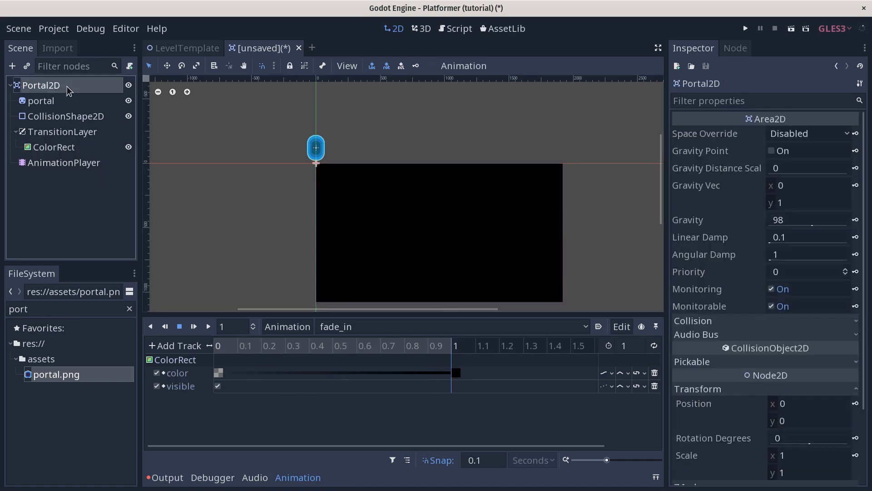
click(52, 162)
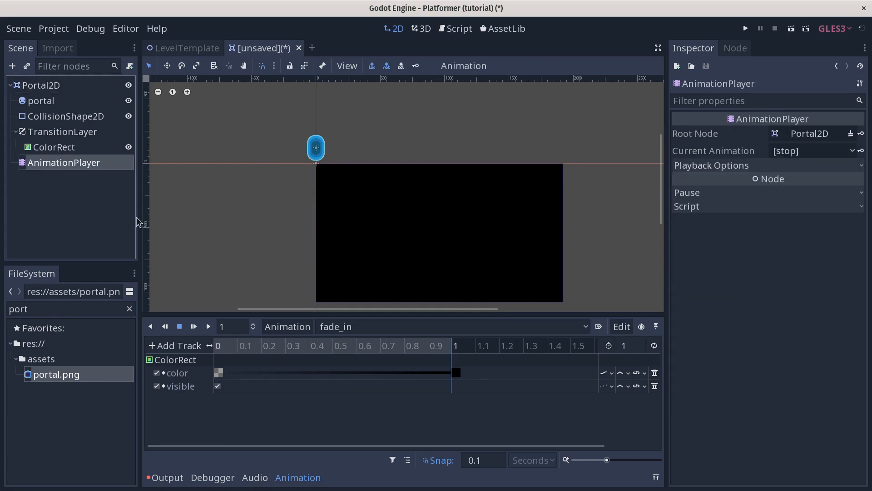
click(370, 327)
click(355, 344)
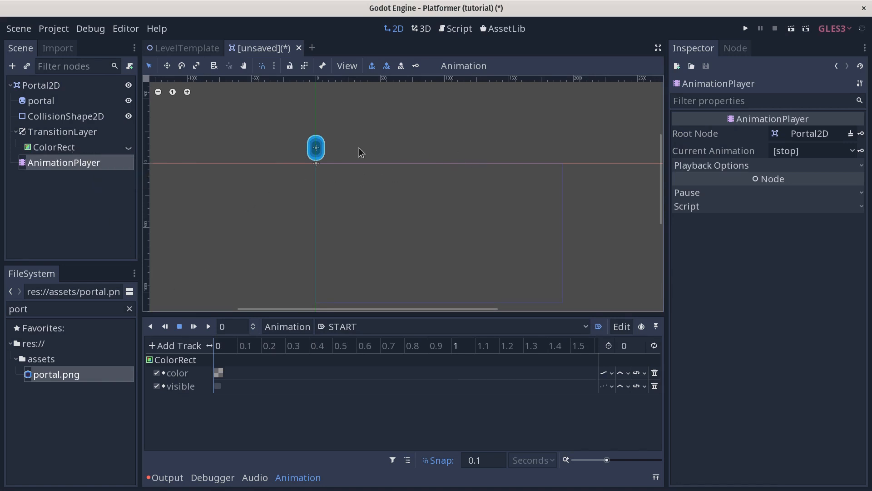
middle_drag(559, 292, 554, 273)
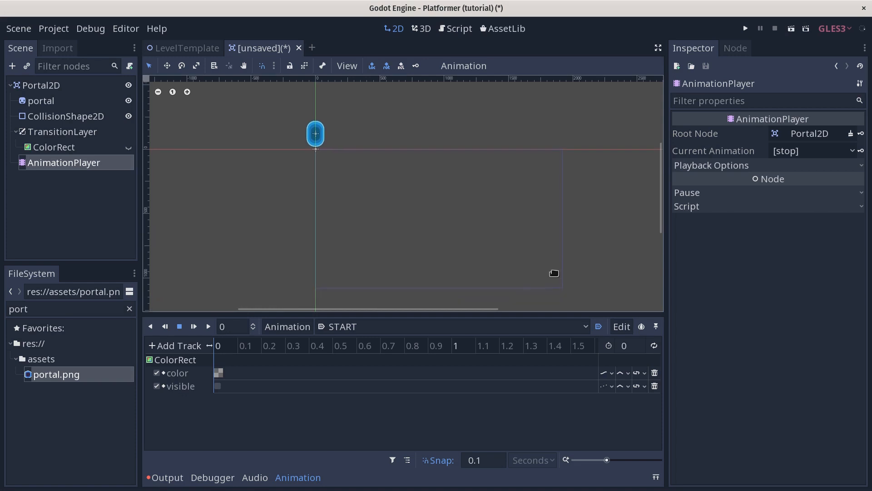
click(585, 253)
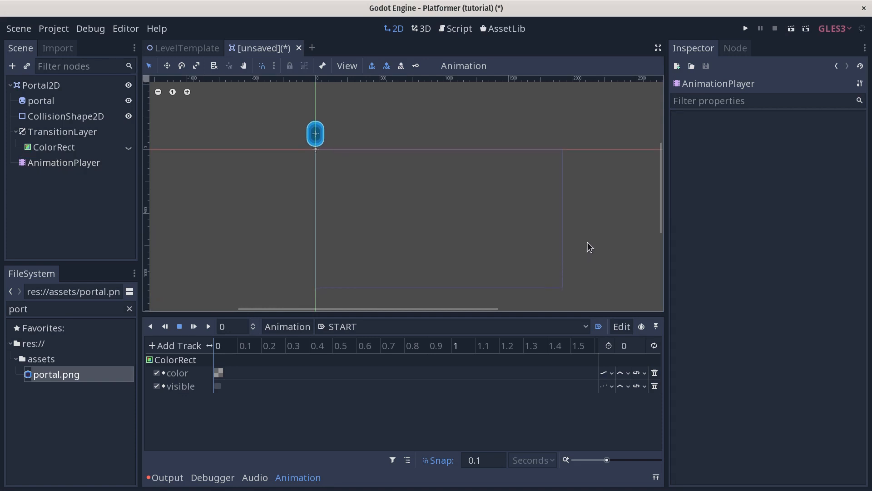
- Save the scene as Portal2D.tscn in the res://src/Objects folder
key(ctrl+s)
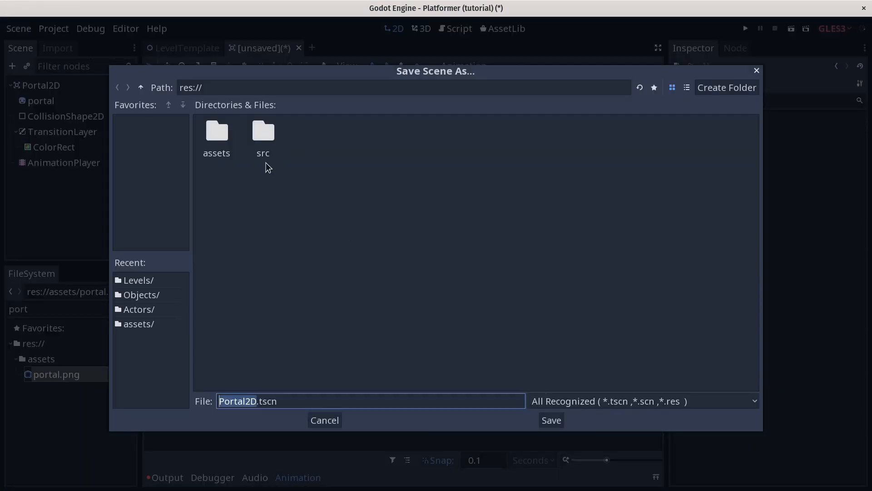
double_click(265, 135)
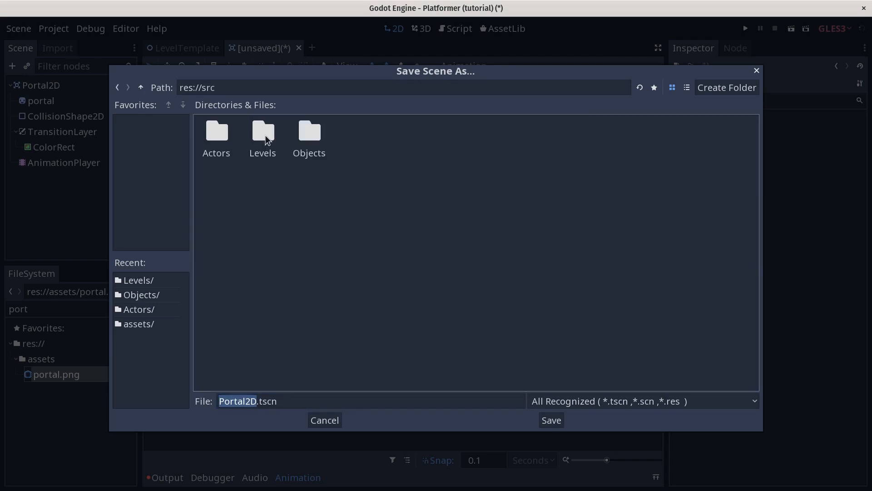
double_click(304, 142)
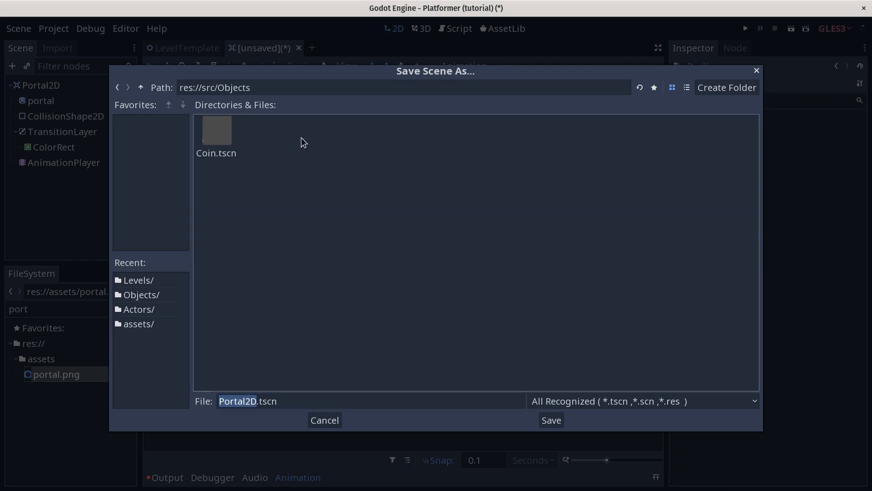
click(553, 425)
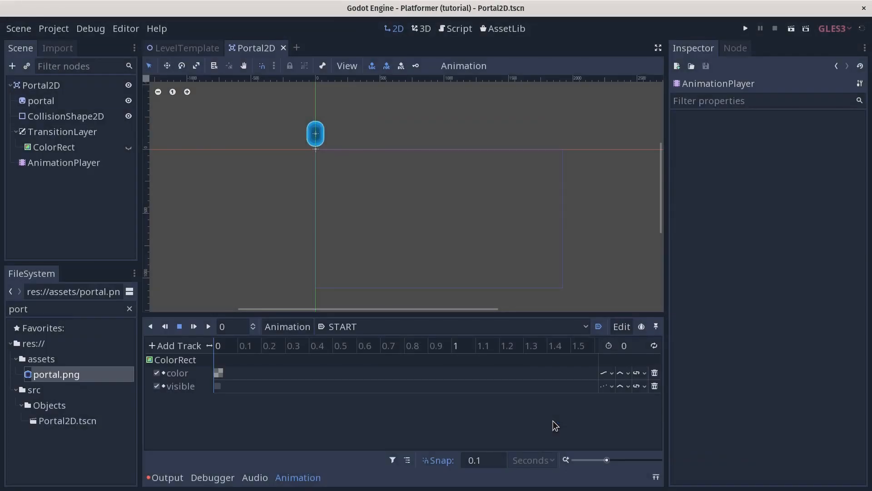
- Clear the first collision layer of the Portal2D root node and turn off its Monitorable property
click(86, 90)
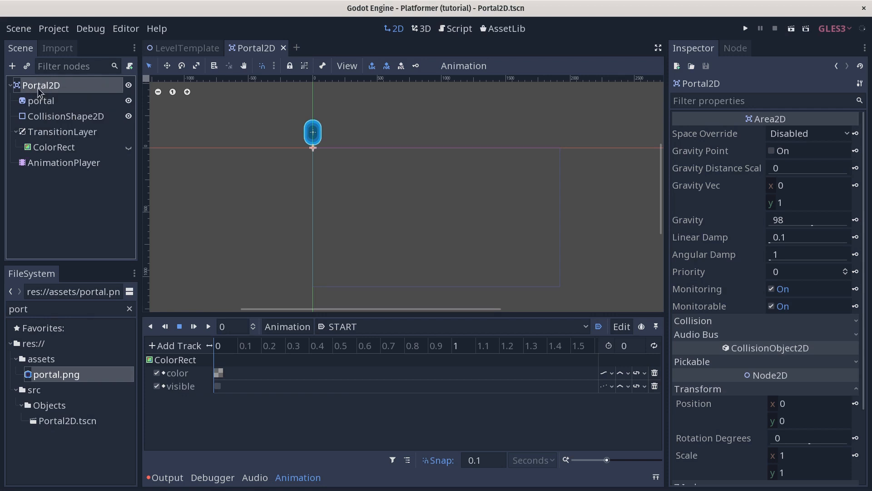
click(705, 328)
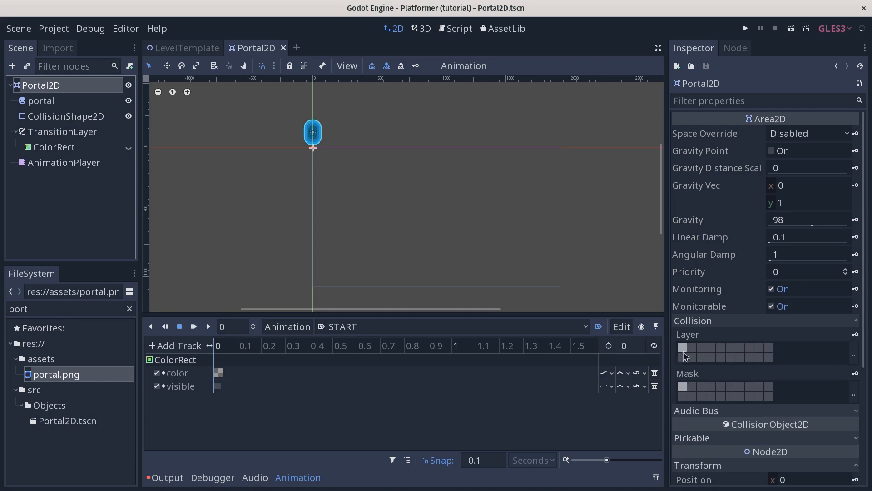
click(682, 348)
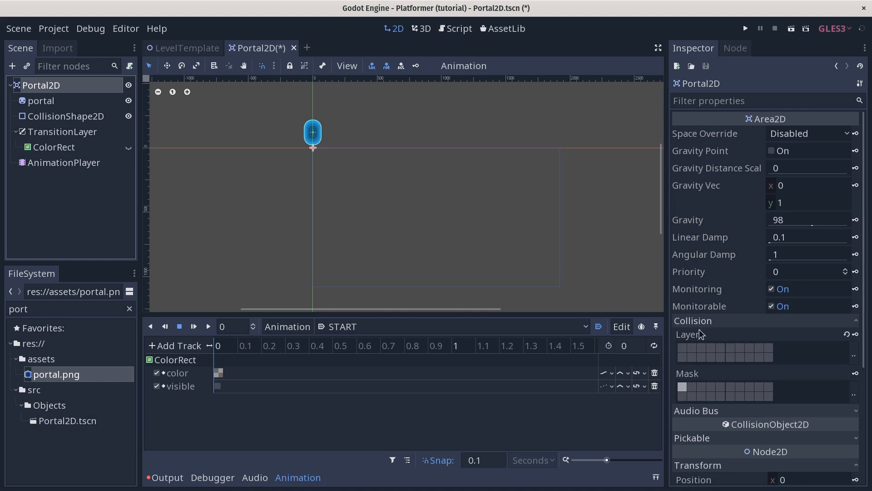
click(776, 308)
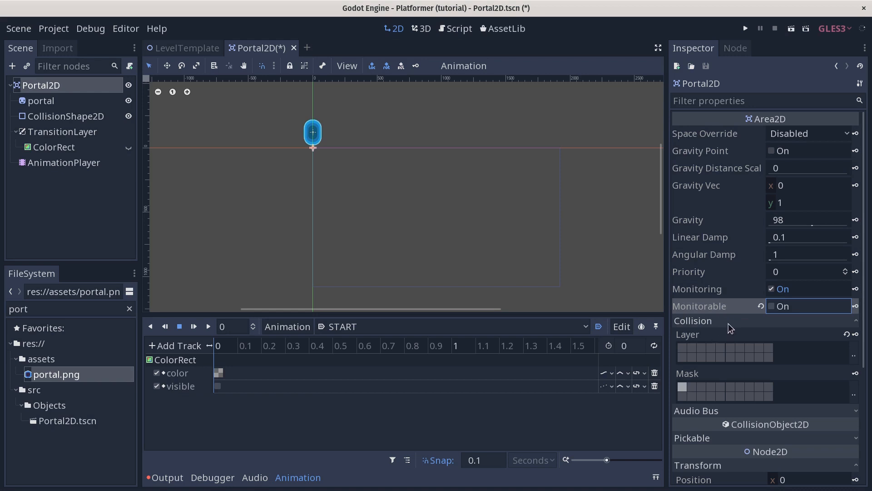
- Check which named layers Portal2D's collision mask covers and save the scene
click(851, 397)
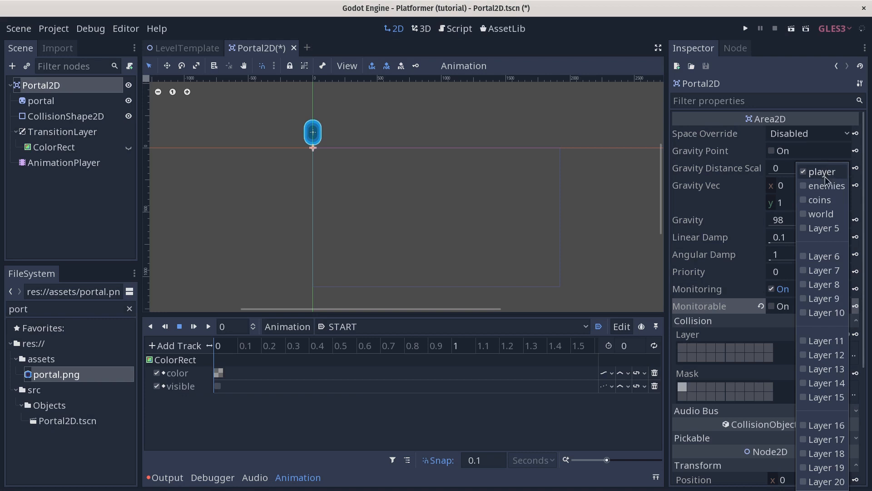
click(714, 293)
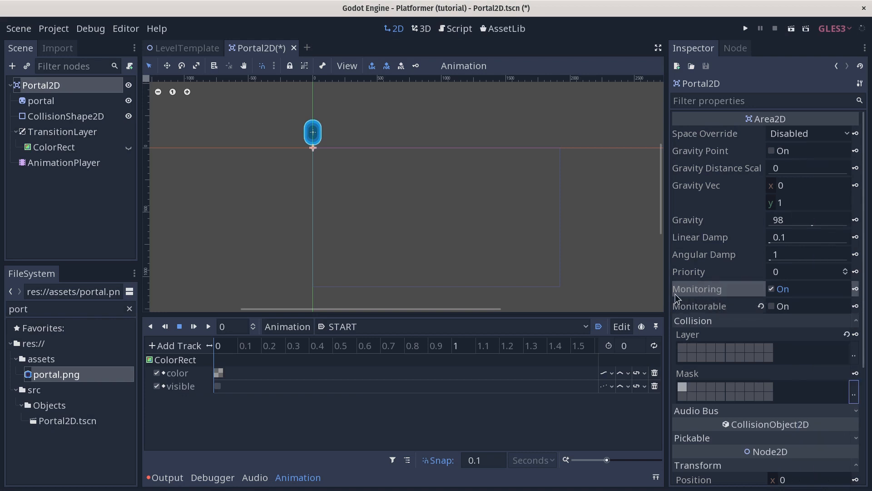
mouse_move(734, 295)
click(46, 87)
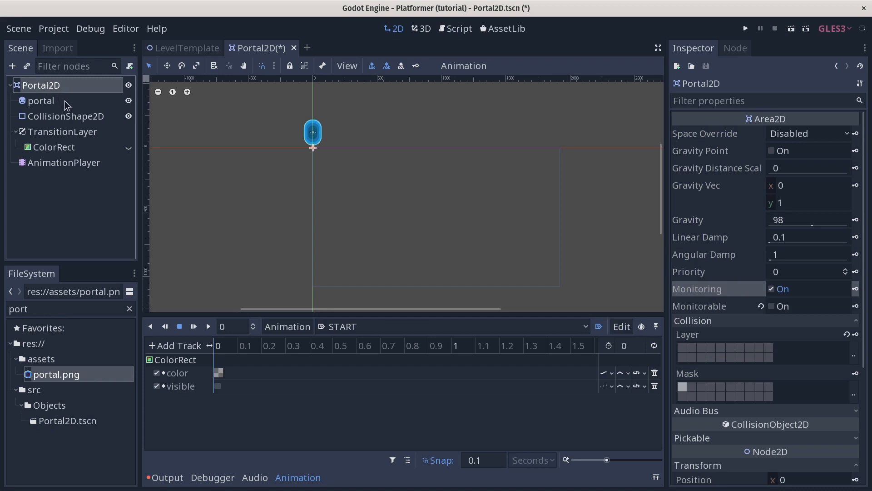
key(ctrl+s)
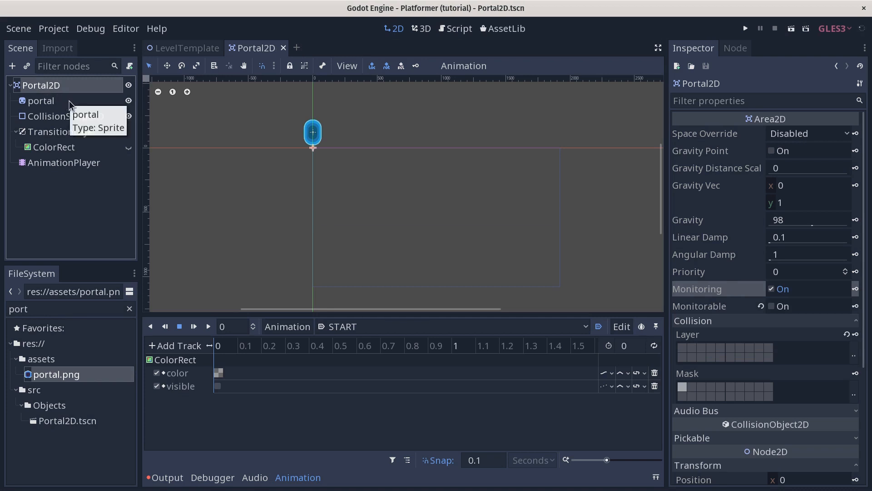
- Attach the existing Portal2D.gd script from res://src/Objects to the Portal2D root node and start editing it
click(289, 477)
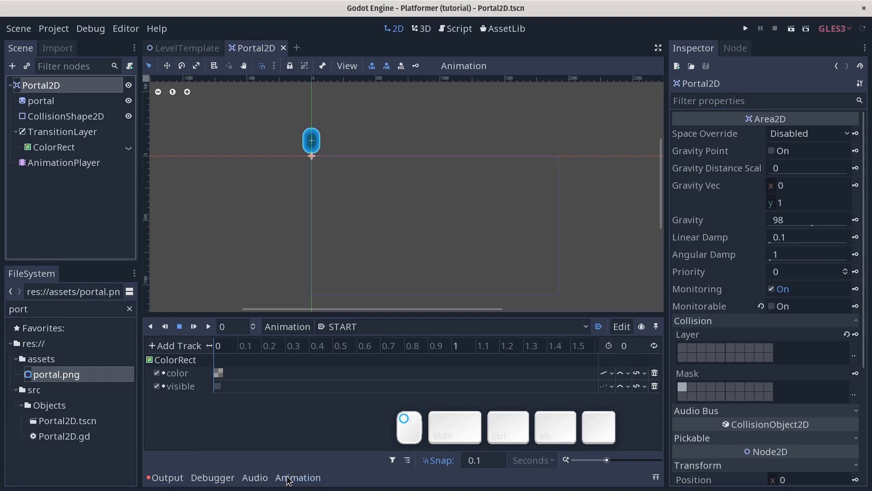
middle_drag(306, 238, 304, 261)
scroll(275, 209, up, 3)
scroll(341, 170, up, 2)
middle_drag(341, 170, 341, 278)
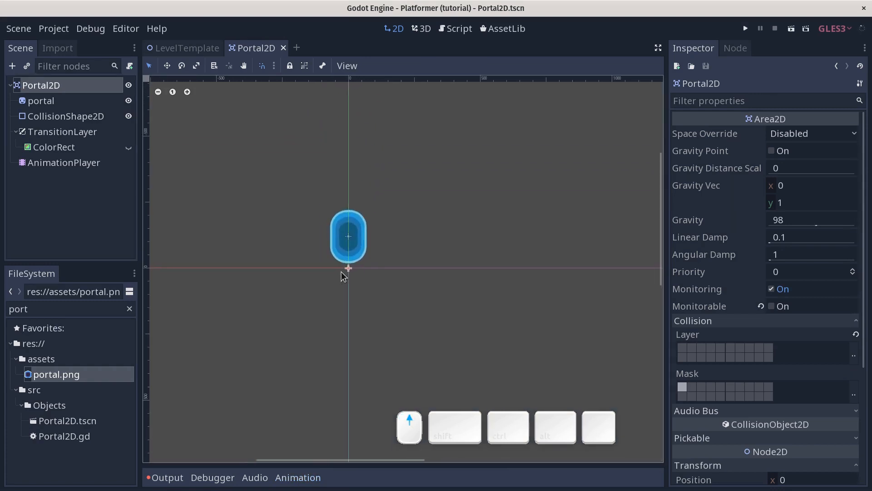
scroll(339, 259, up, 5)
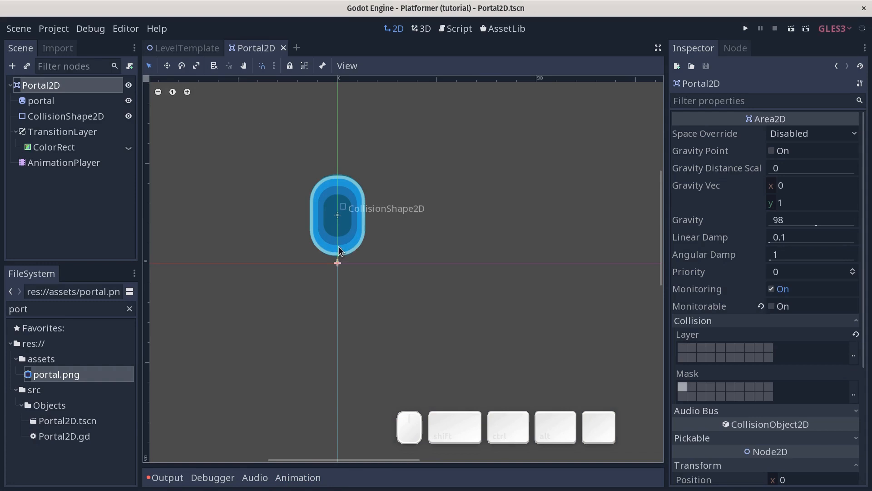
click(60, 87)
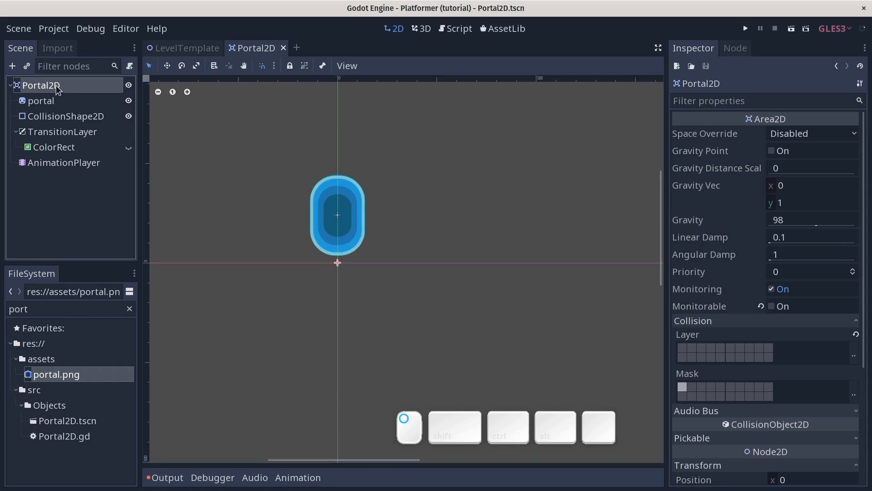
click(130, 68)
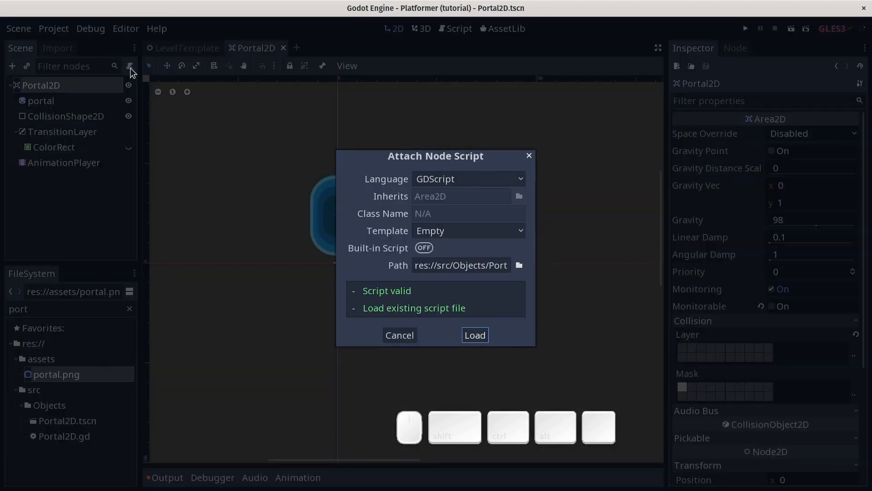
click(480, 332)
click(372, 122)
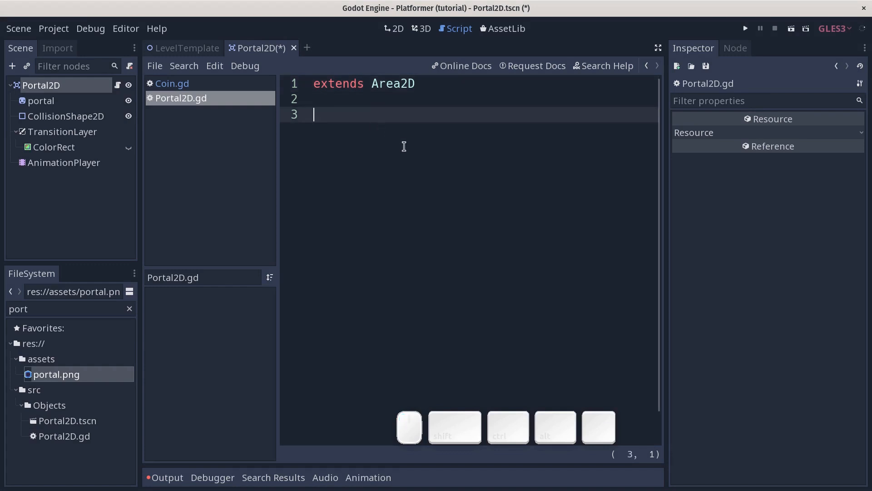
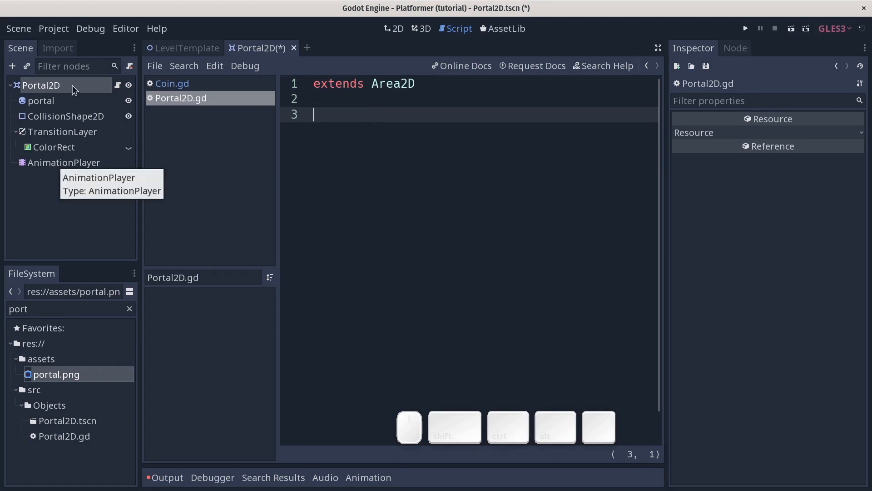
- Declare "export var next_scene: PackedScene" on line 4 of Portal2D.gd and save the script
click(420, 167)
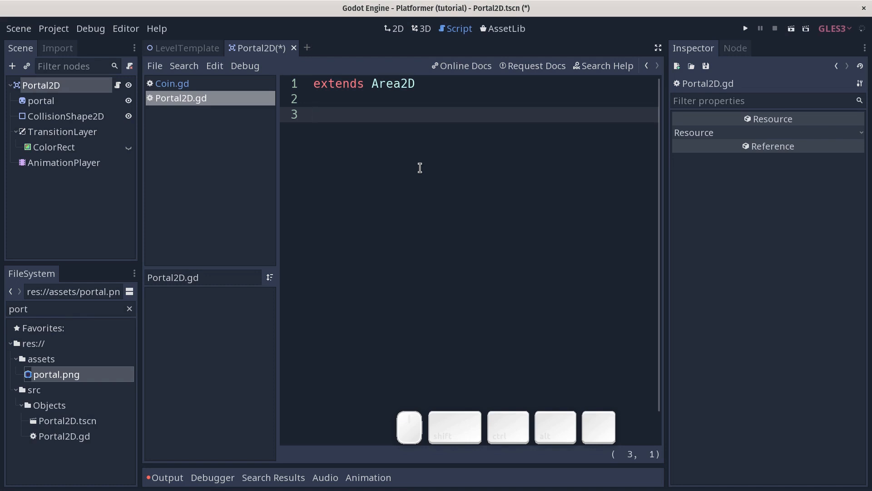
key(Return)
key(Return)
key(Up)
text(export var next_scene)
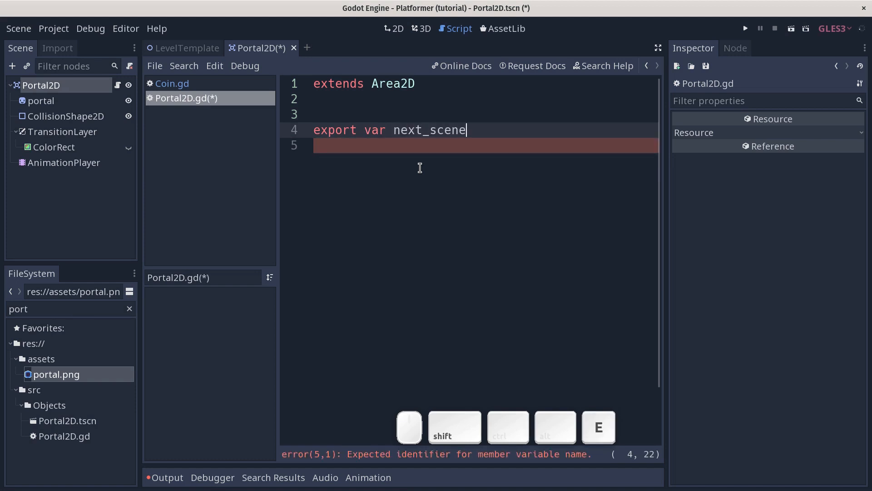
text(: )
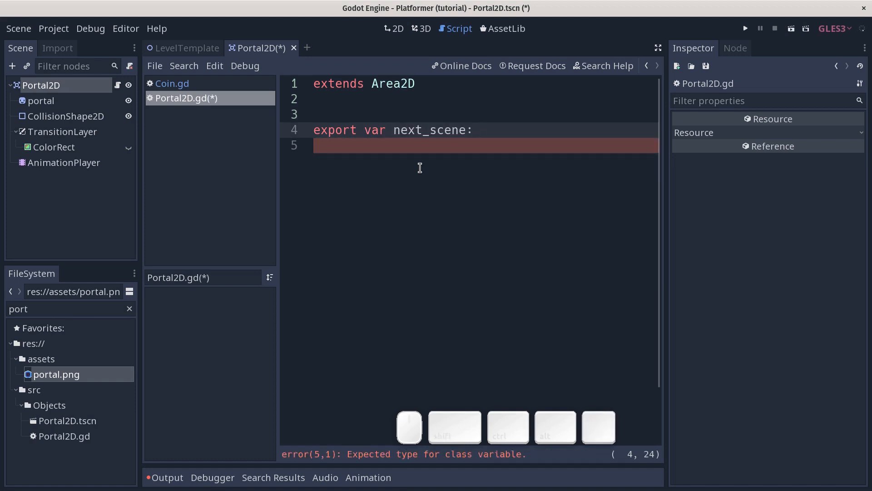
text(PackedSc)
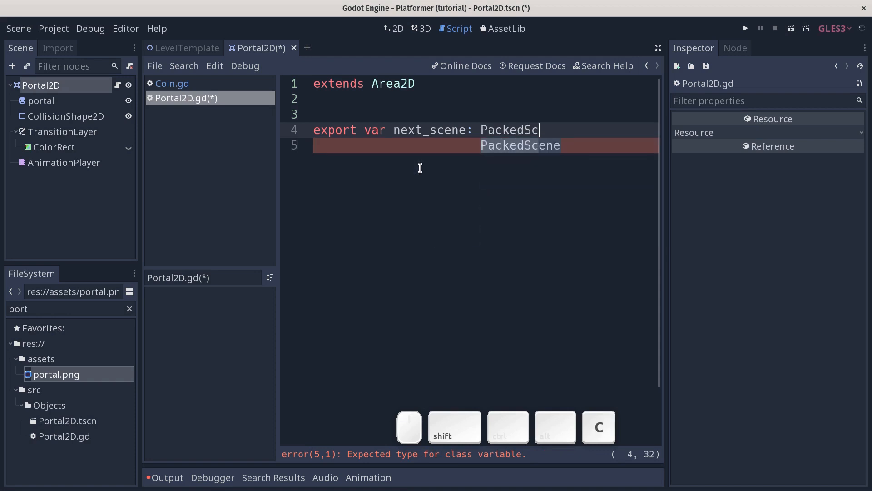
key(Return)
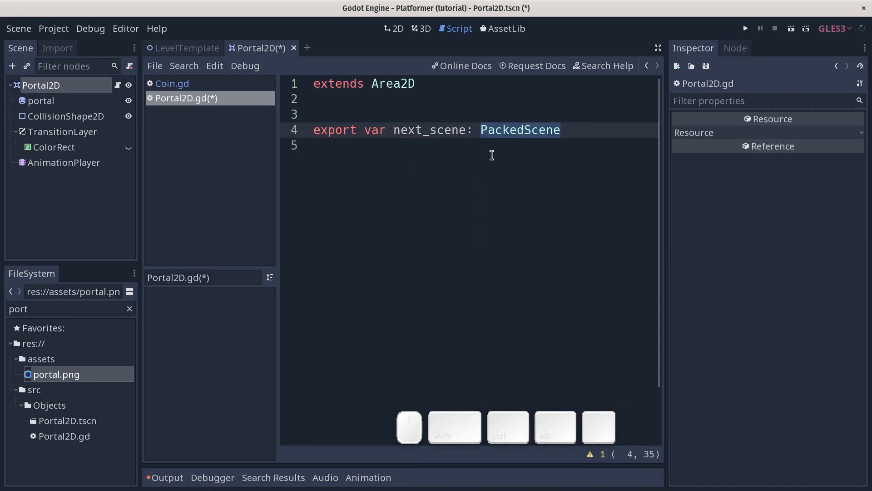
click(69, 420)
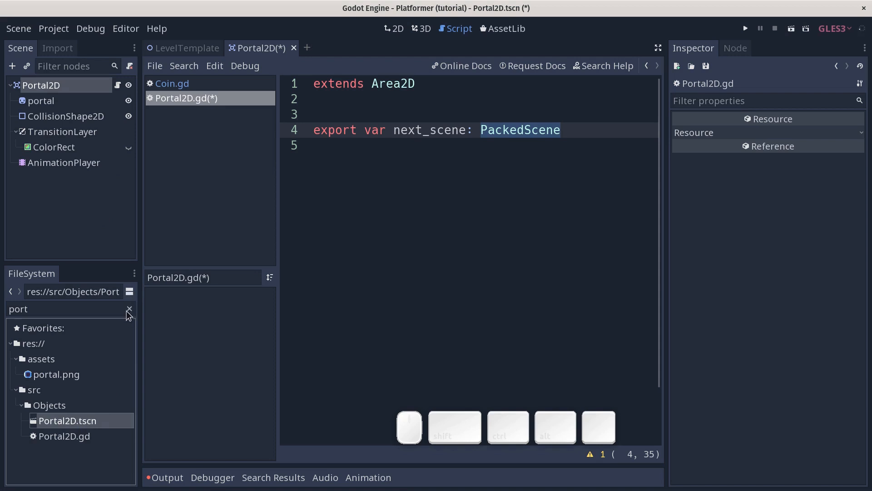
click(485, 170)
key(ctrl+s)
- Find the tscn files in the project and assign LevelTemplate.tscn to the Portal2D node's Next Scene property
click(50, 85)
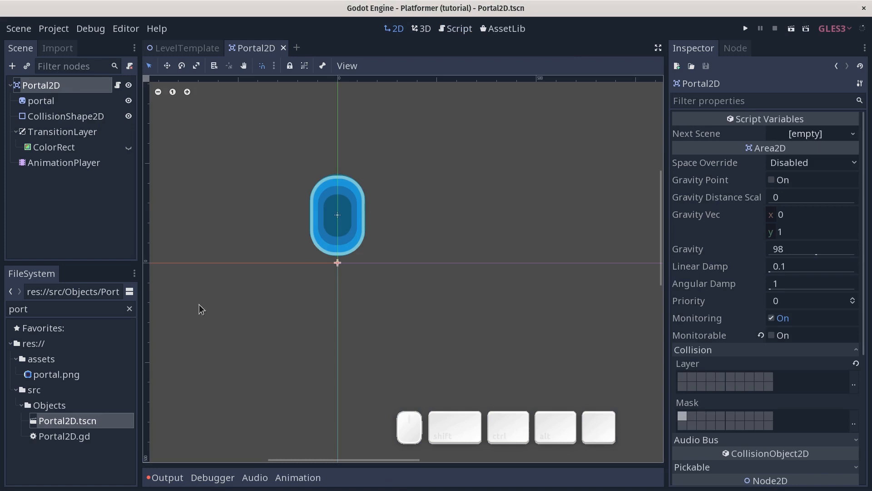
click(129, 308)
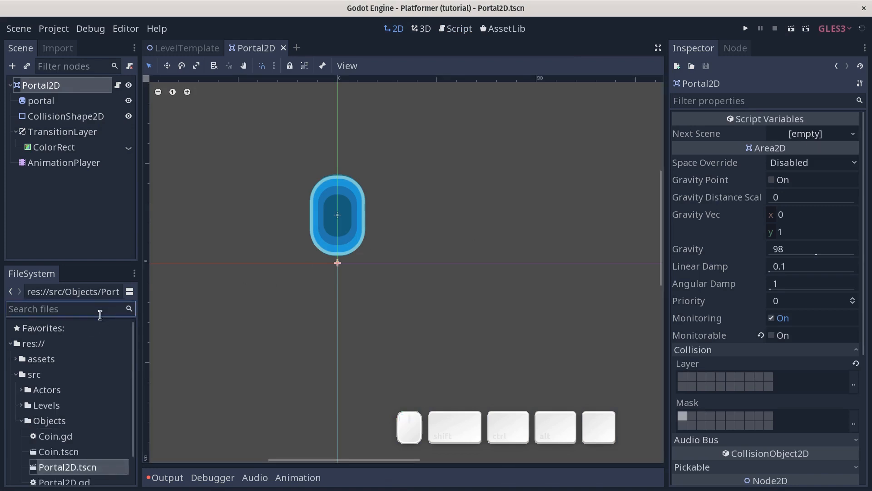
text(tscn)
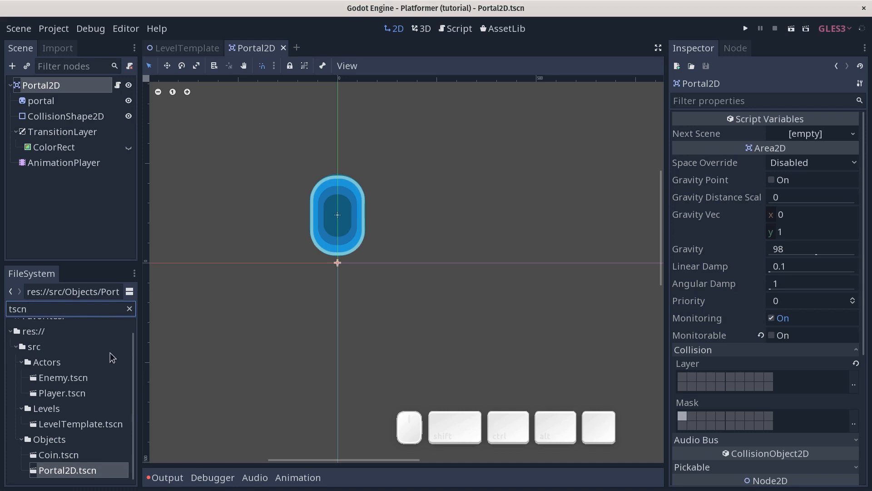
drag(93, 424, 813, 135)
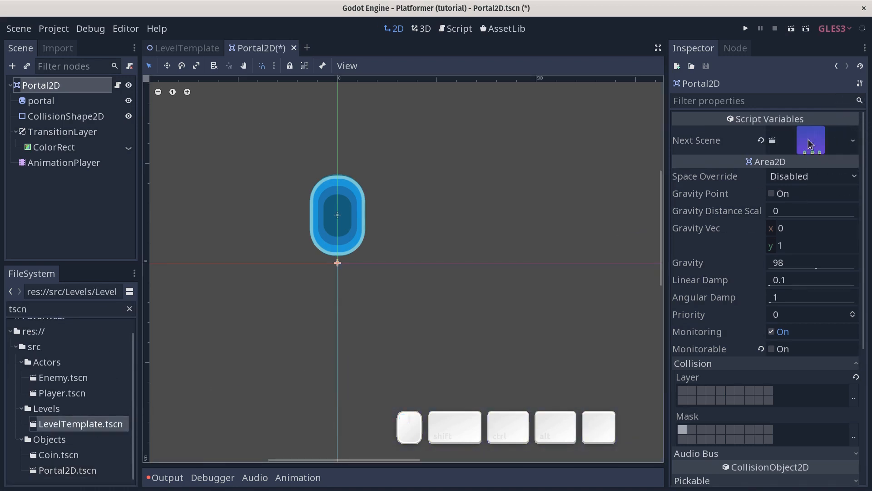
- Clear the Portal2D node's Next Scene property and go back to its script
click(855, 143)
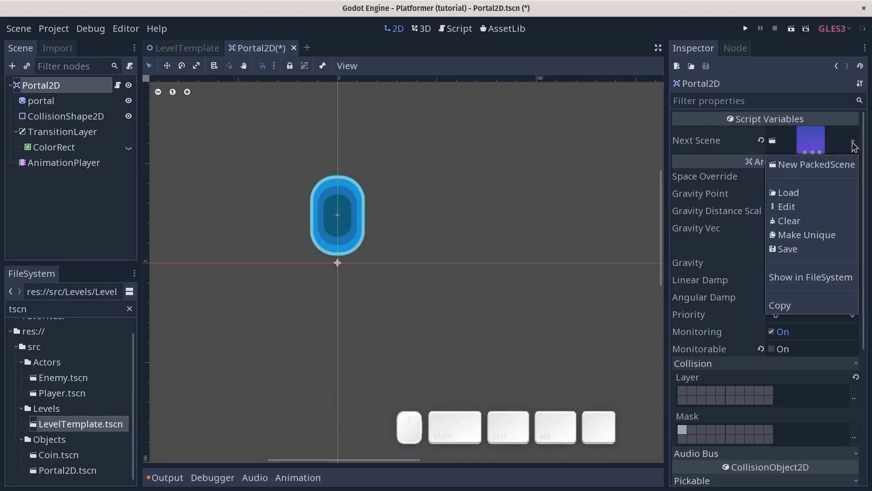
click(807, 222)
key(F3)
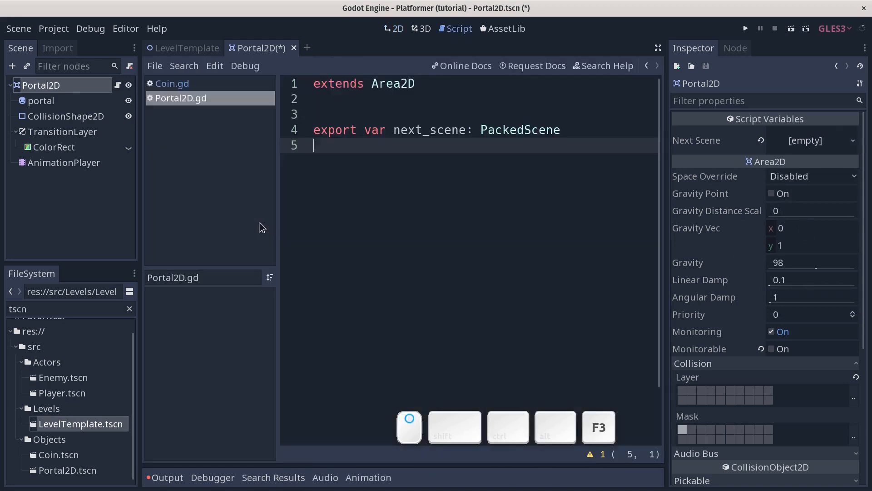
click(387, 215)
click(42, 87)
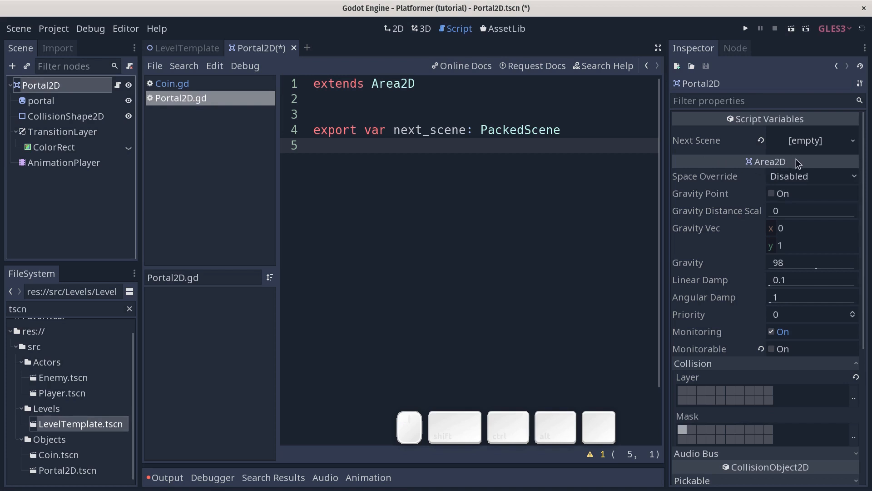
click(496, 156)
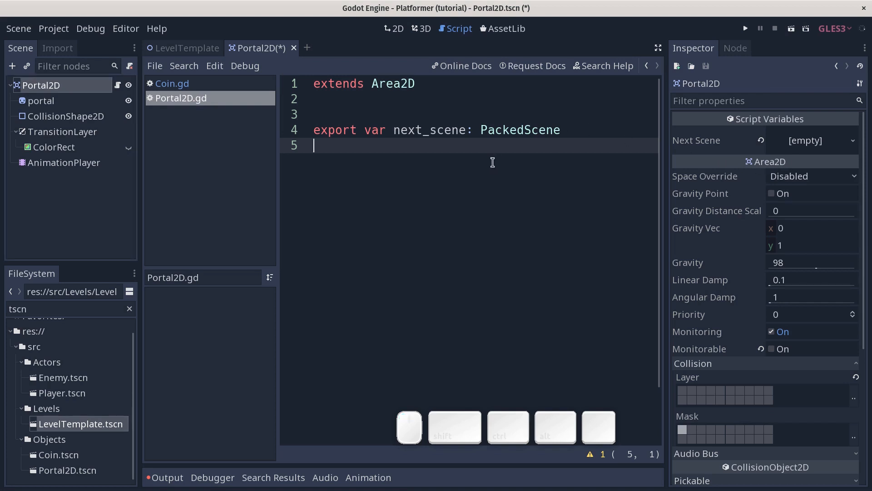
- Add an Area2D node as a child of Portal2D
click(61, 87)
key(ctrl+a)
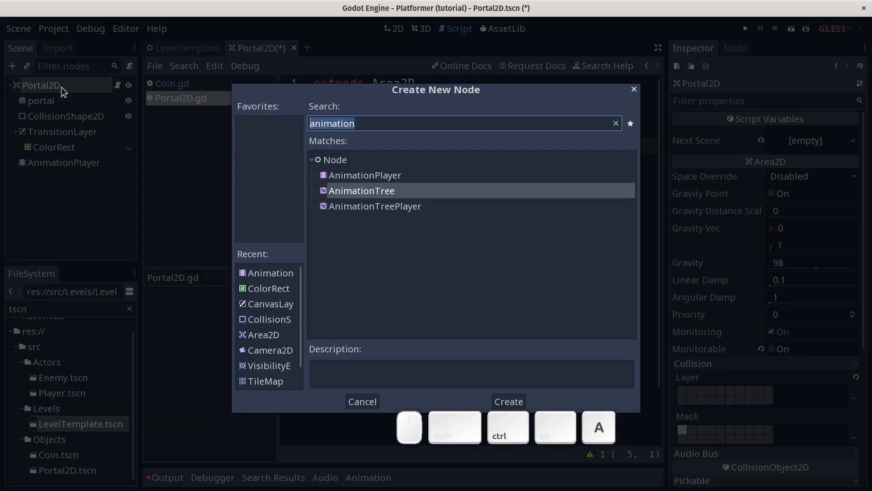
text(area)
key(Return)
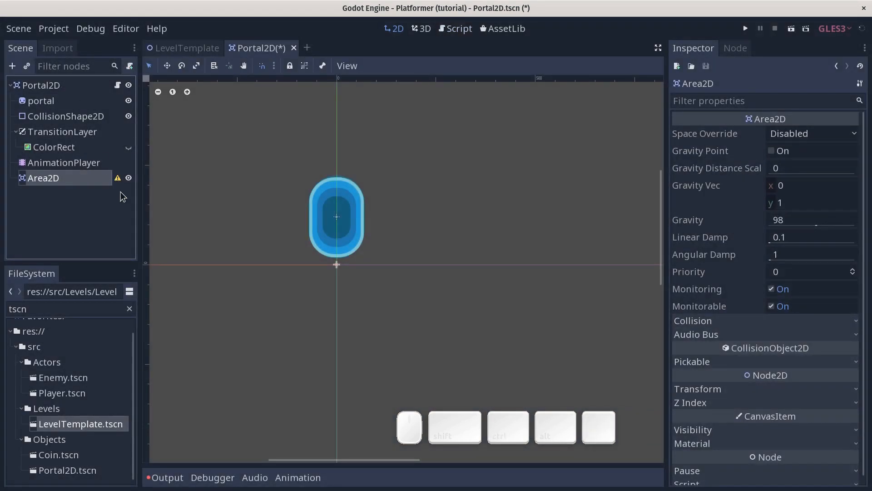
- Read the new Area2D child's configuration warning and delete that node
mouse_move(119, 182)
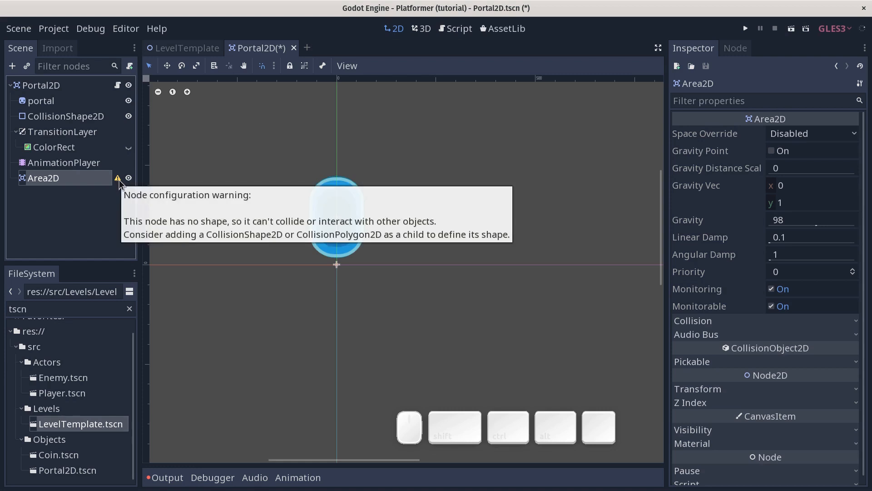
click(87, 185)
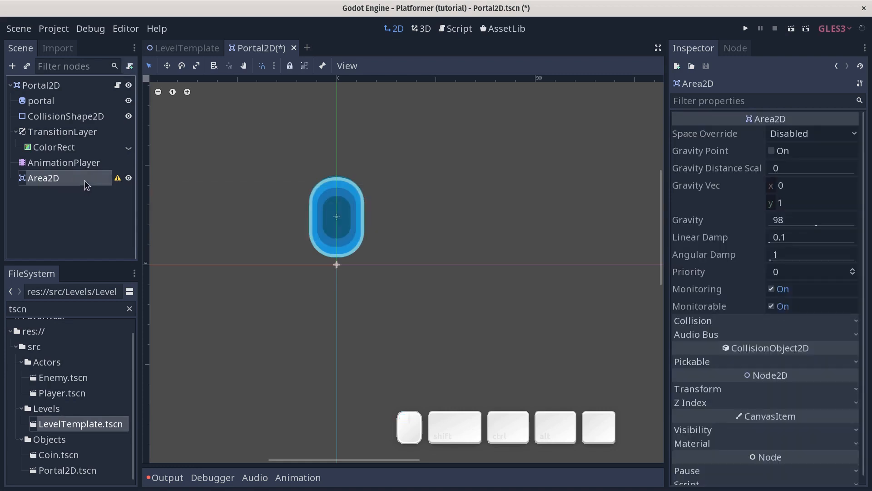
key(shift+Delete)
- Declare "func _get_configuration_warning() -> String:" on line 6 of Portal2D.gd, below the next_scene export
click(118, 85)
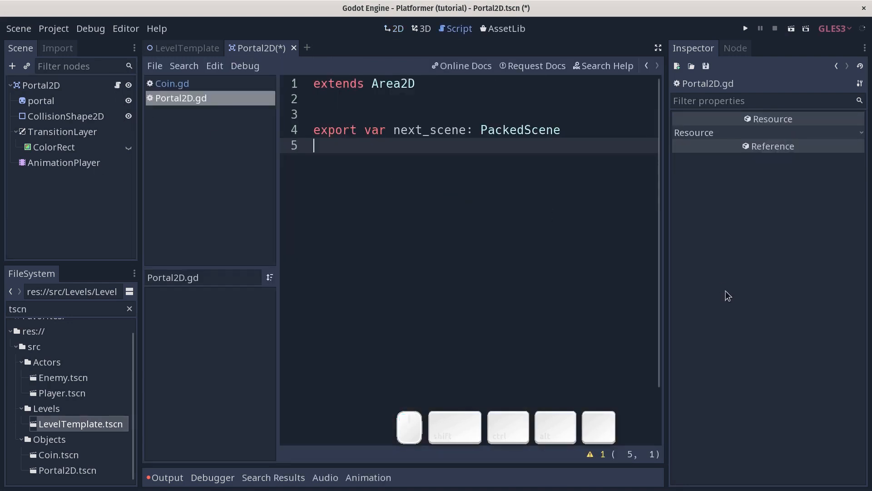
key(Return)
key(Return)
key(Up)
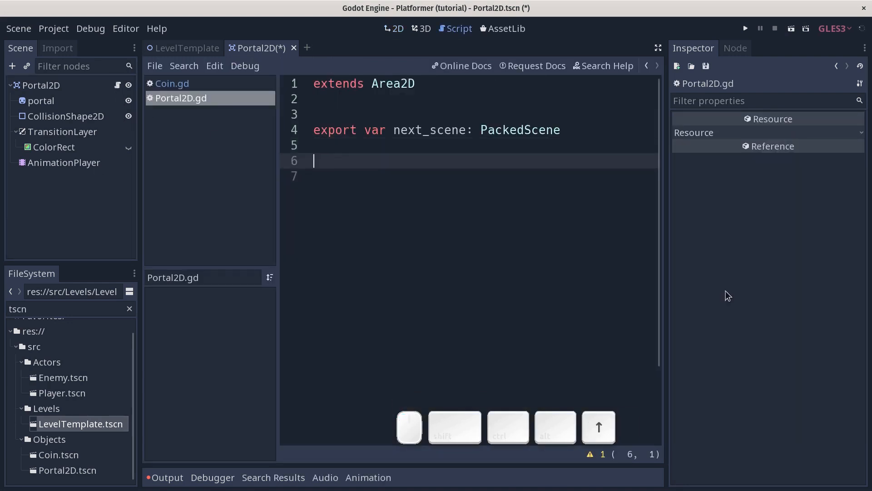
text(func _get)
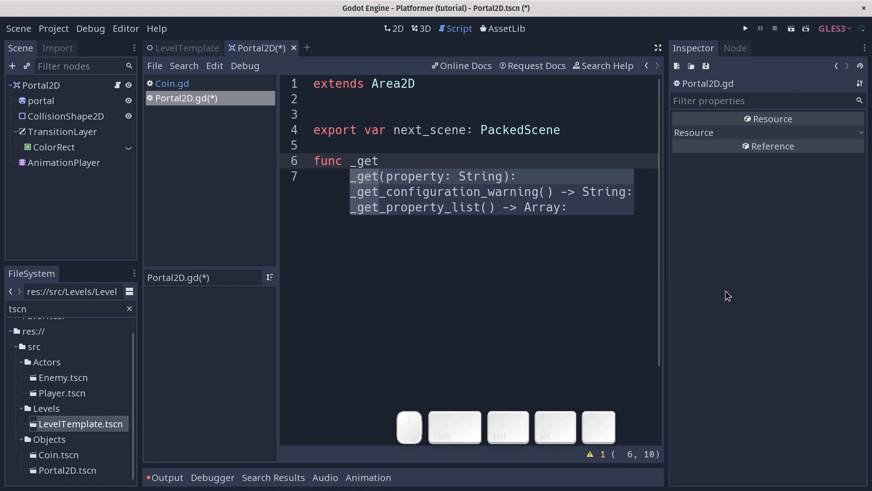
key(Down)
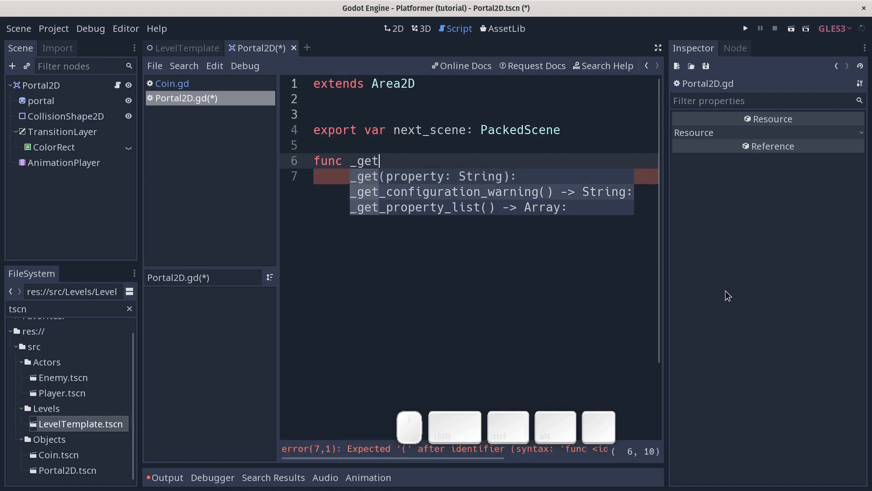
key(Return)
key(Return)
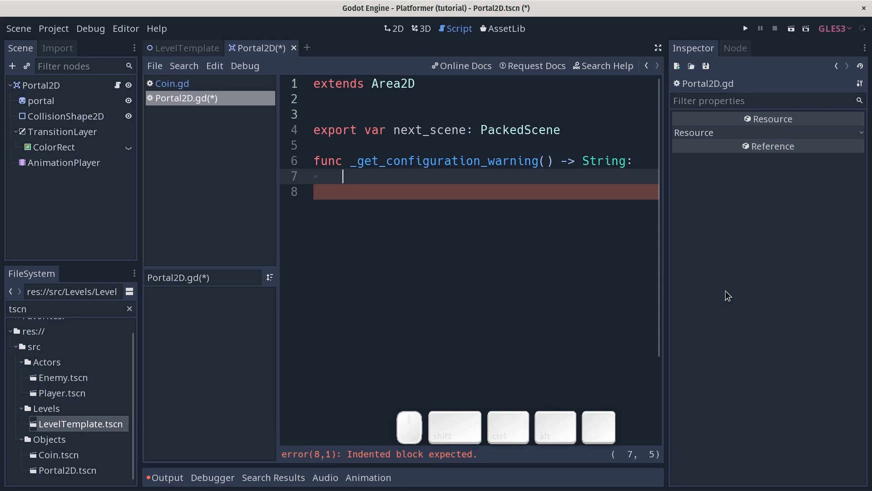
- Make _get_configuration_warning return the string "The next scene property can't be empty", working in the distraction-free editor
key(ctrl+shift+F11)
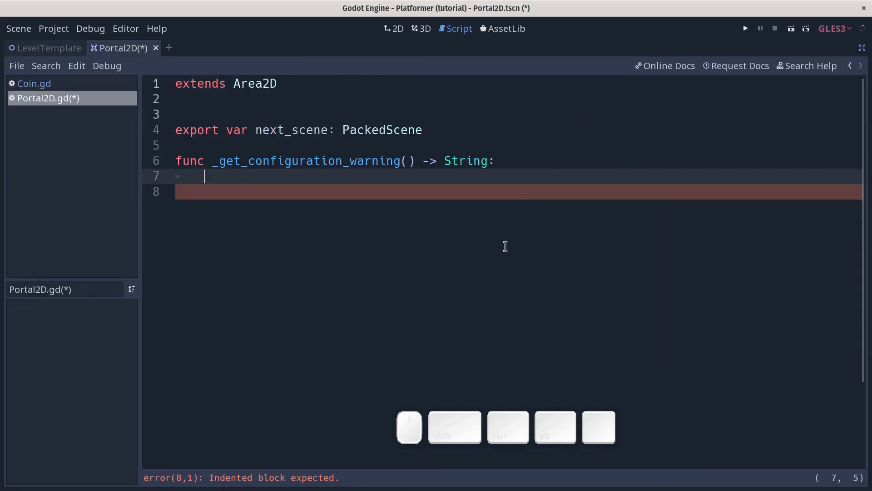
text(return ")
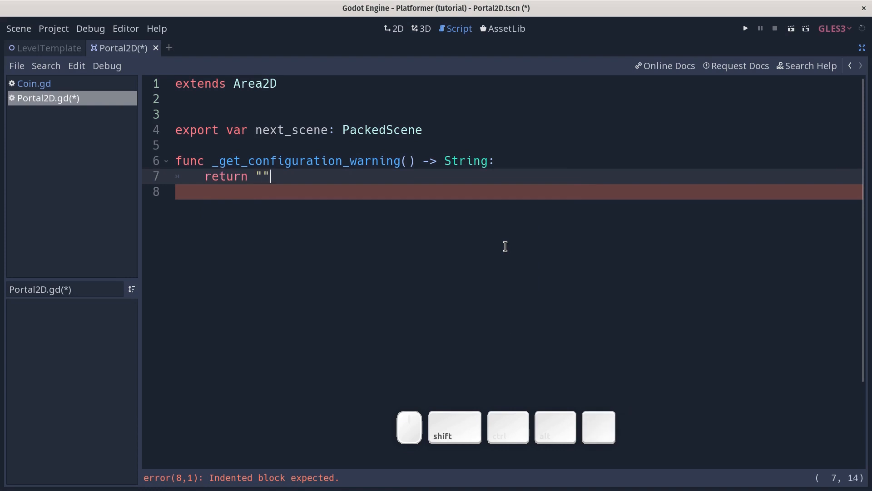
key(Left)
text(The next)
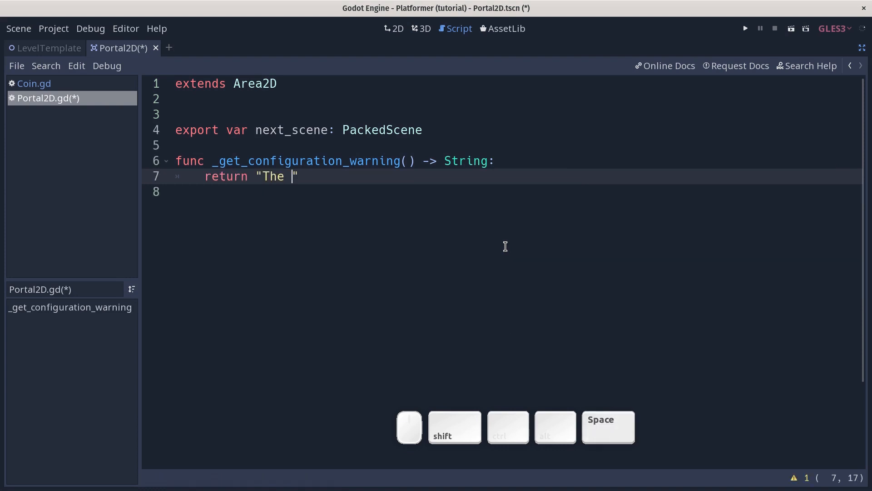
text( scene propert)
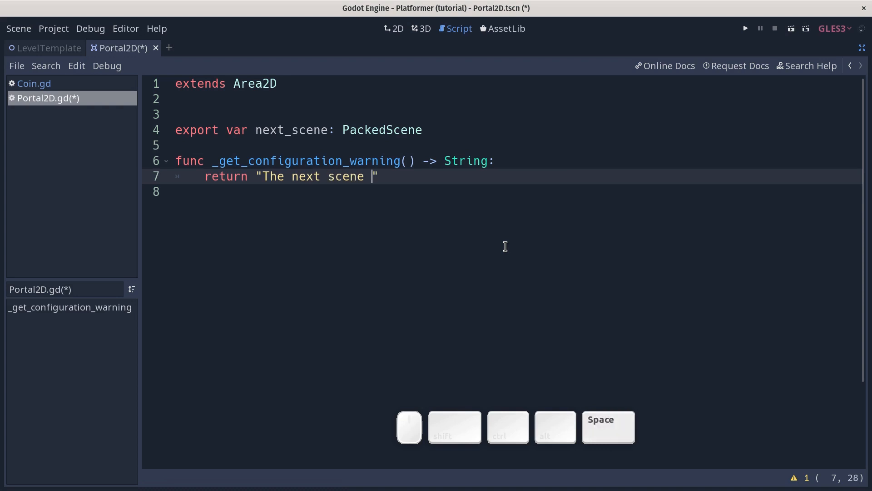
text(y can't b)
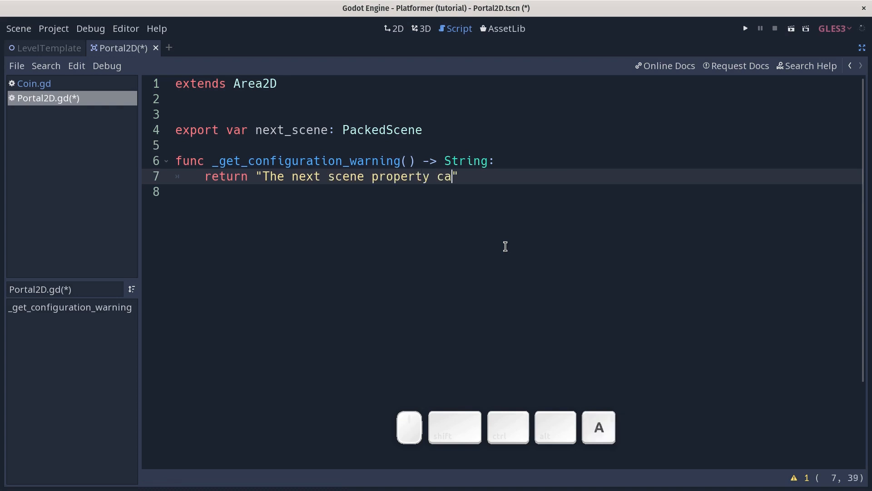
text(e empty)
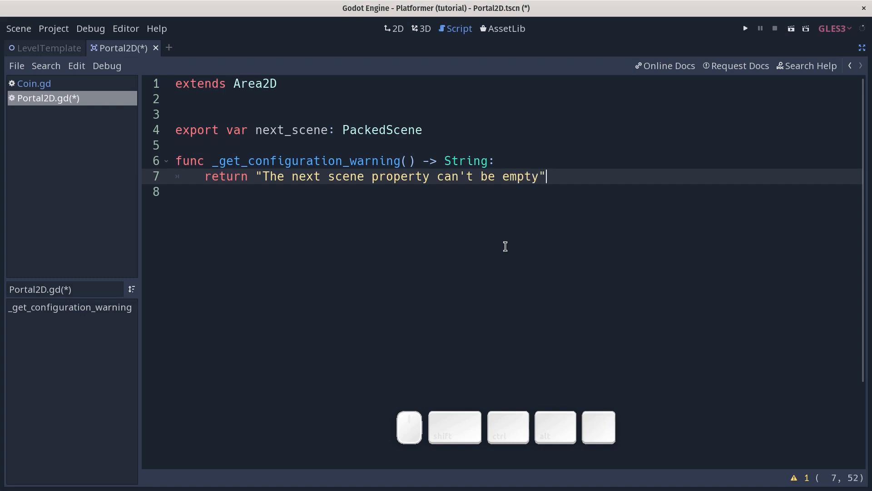
- Append the condition if not next_scene else "" to the return line, save, and leave distraction-free mode
text( iuf)
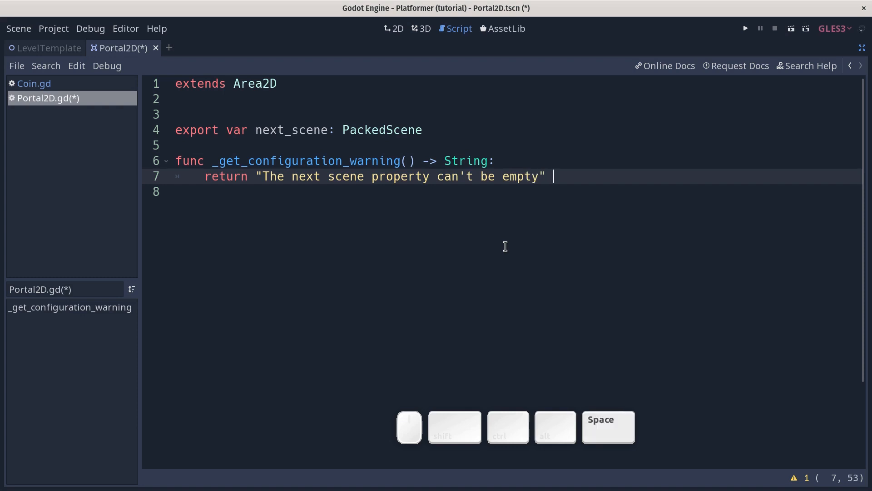
key(BackSpace)
key(BackSpace)
text(f not next_scen)
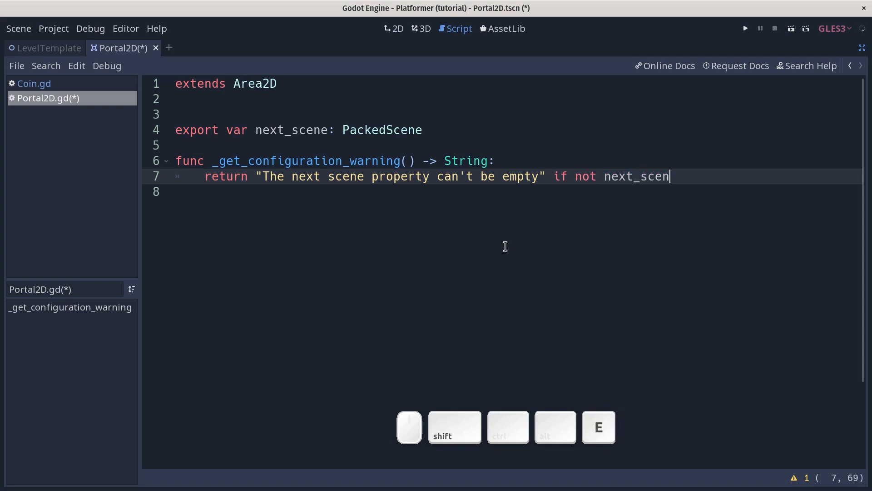
text(e else "")
drag(746, 179, 720, 177)
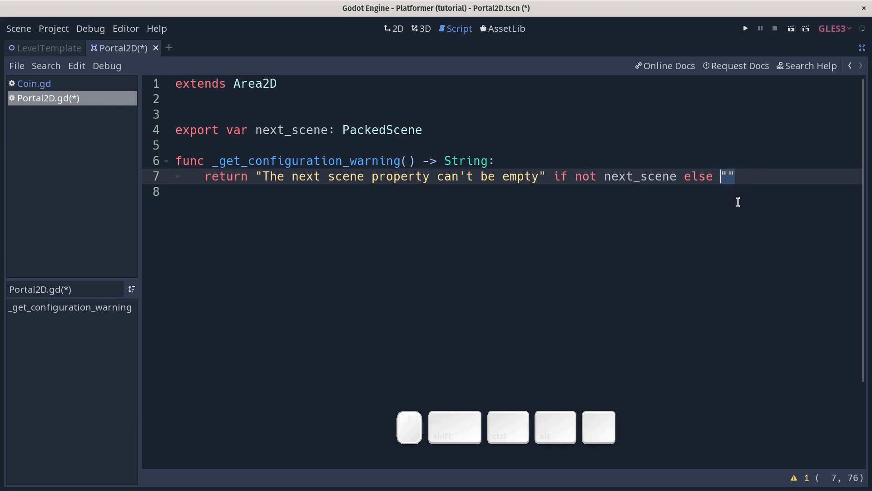
click(726, 204)
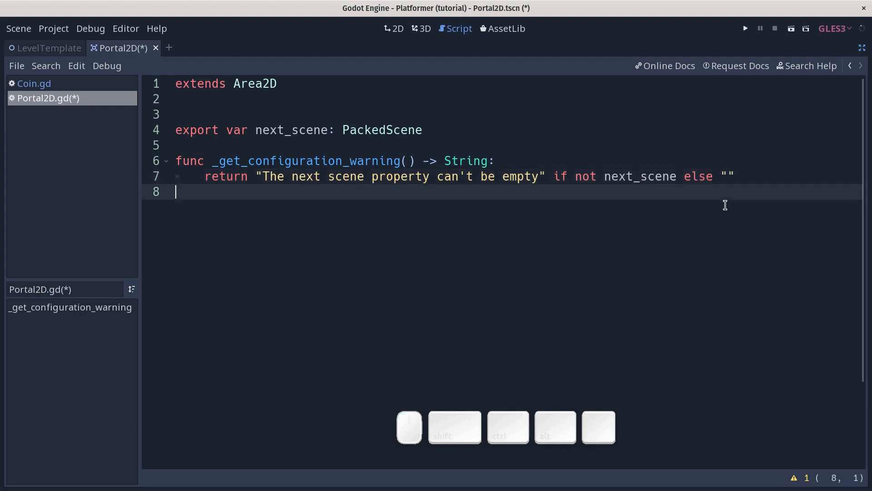
key(ctrl+s)
key(ctrl+shift+F11)
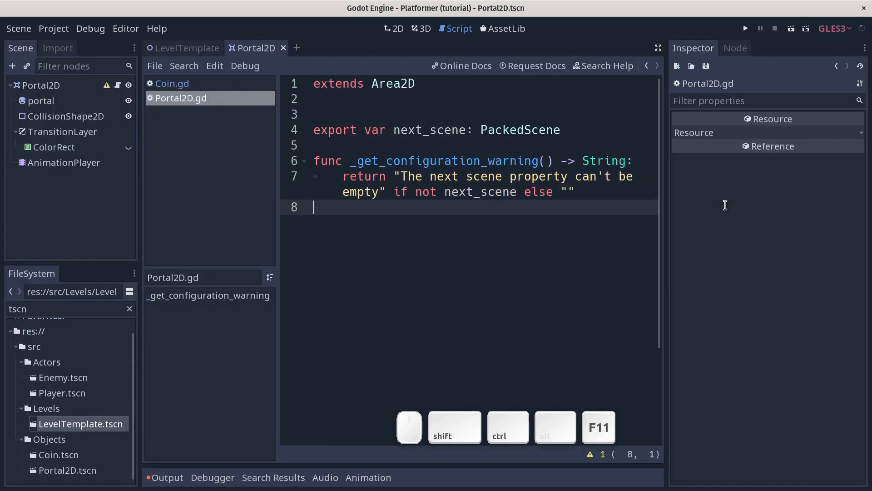
- Check the configuration warning on the Portal2D node against the warning function and the node's properties
click(525, 191)
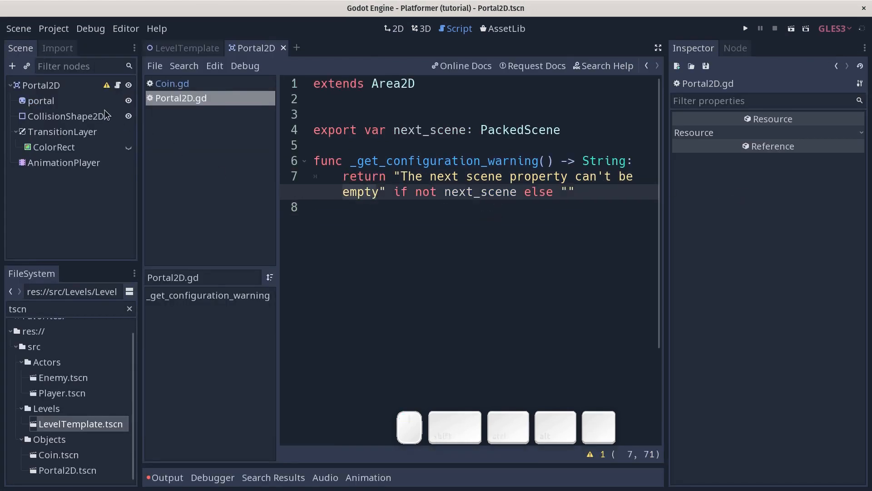
mouse_move(107, 89)
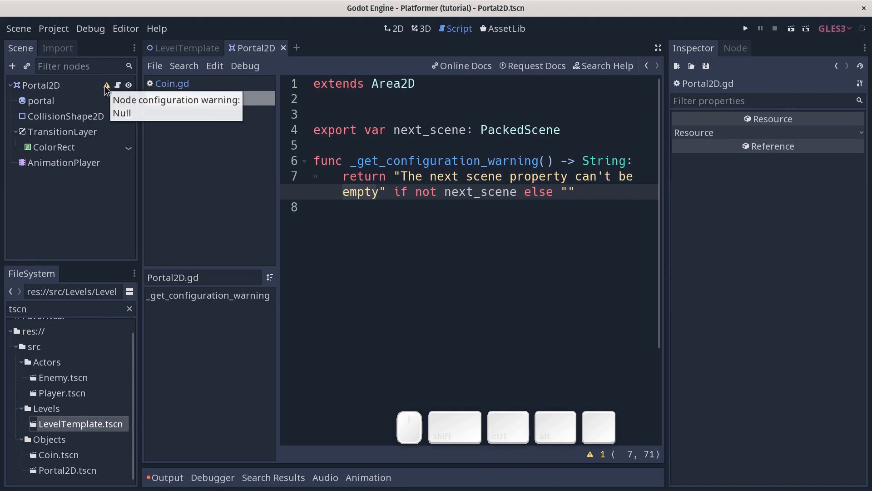
drag(611, 192, 321, 169)
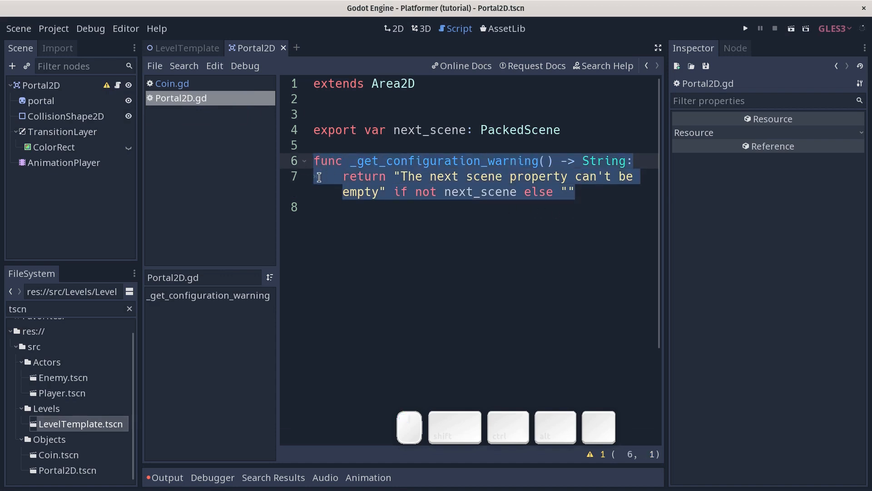
click(66, 88)
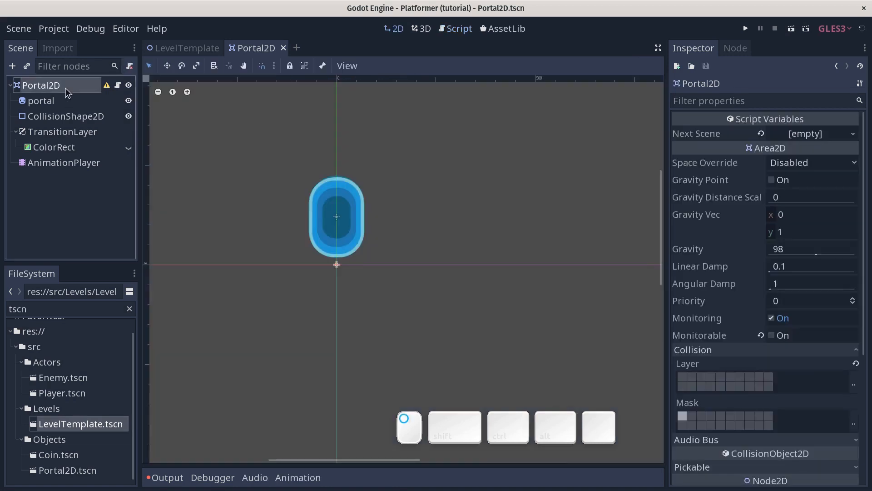
- Add the tool keyword on a new first line of Portal2D.gd, above "extends Area2D", and review the node
click(118, 86)
click(434, 217)
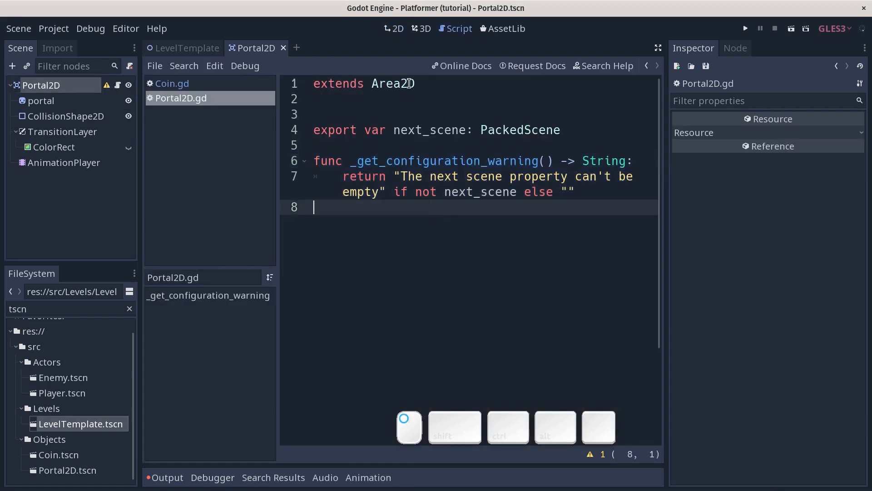
click(411, 87)
key(Home)
key(Return)
key(Up)
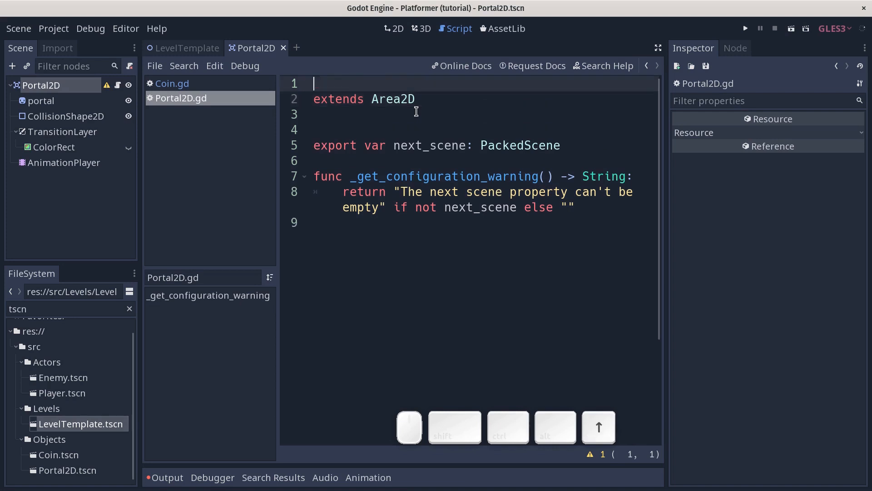
text(tool)
drag(455, 101, 454, 307)
click(479, 294)
click(70, 91)
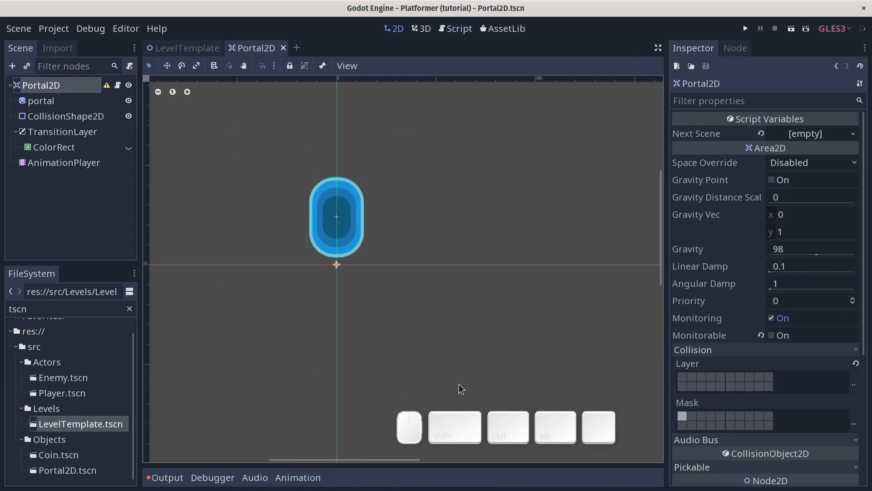
middle_drag(412, 316, 476, 341)
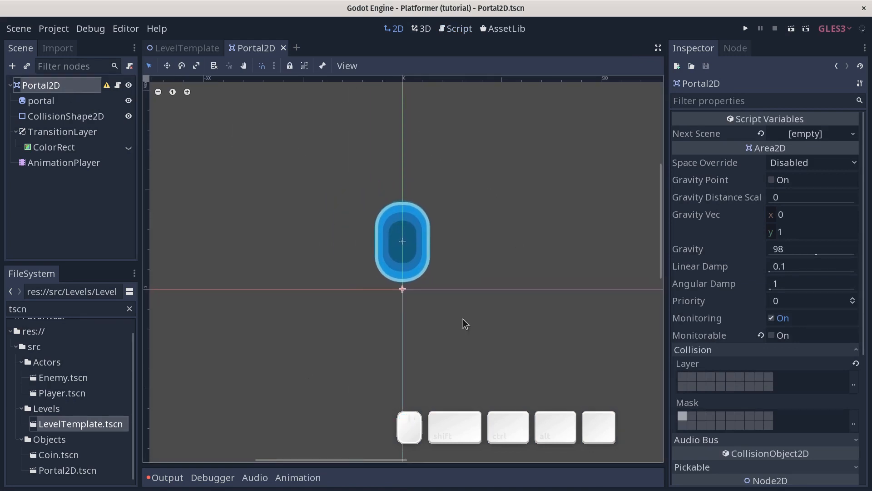
- Insert another blank line above _get_configuration_warning in Portal2D.gd and select the Portal2D node
click(119, 86)
click(421, 162)
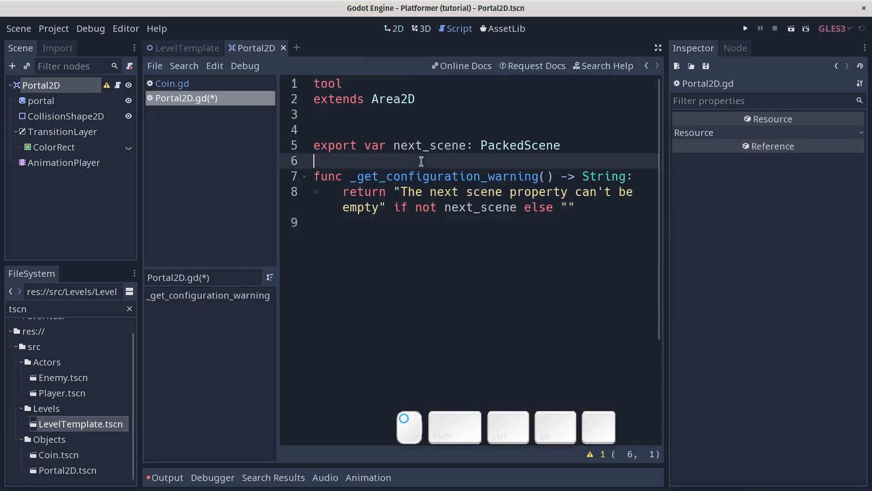
key(Return)
click(436, 240)
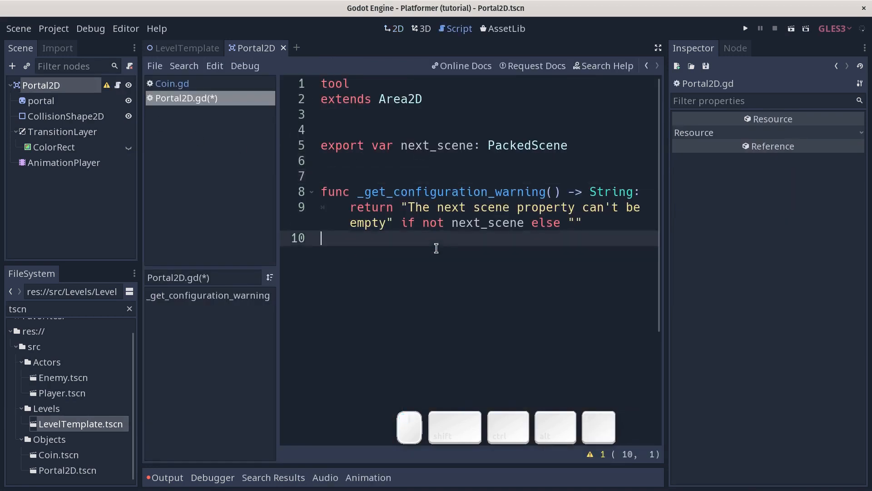
click(82, 68)
click(82, 86)
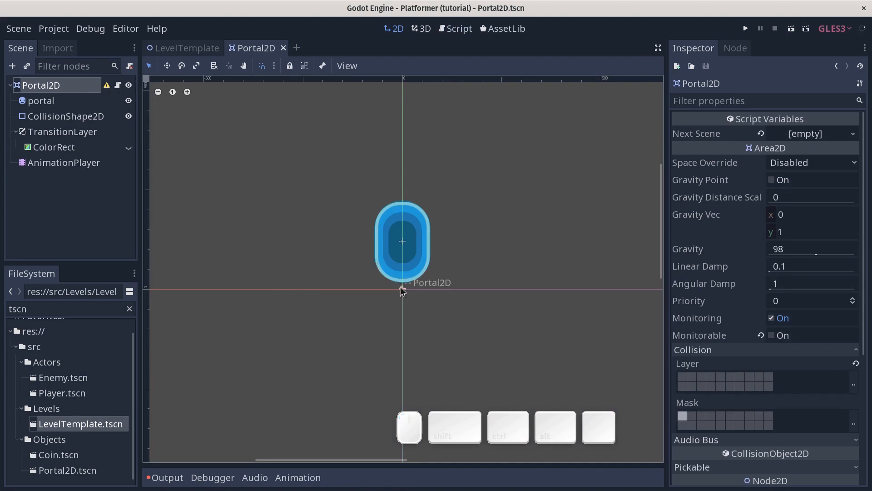
- Open the script attached to the Portal2D node and save it
click(117, 86)
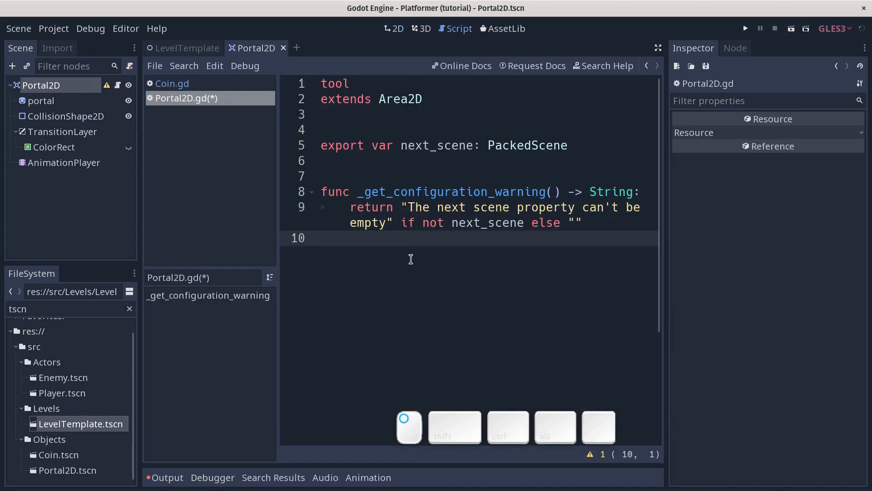
click(457, 192)
key(ctrl+s)
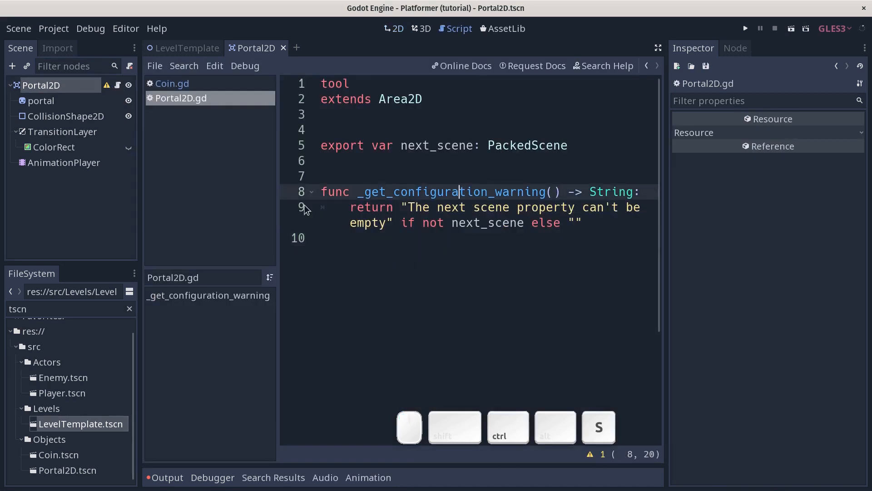
- Check the Portal2D node's configuration warning against the message returned by _get_configuration_warning in Portal2D.gd
click(107, 86)
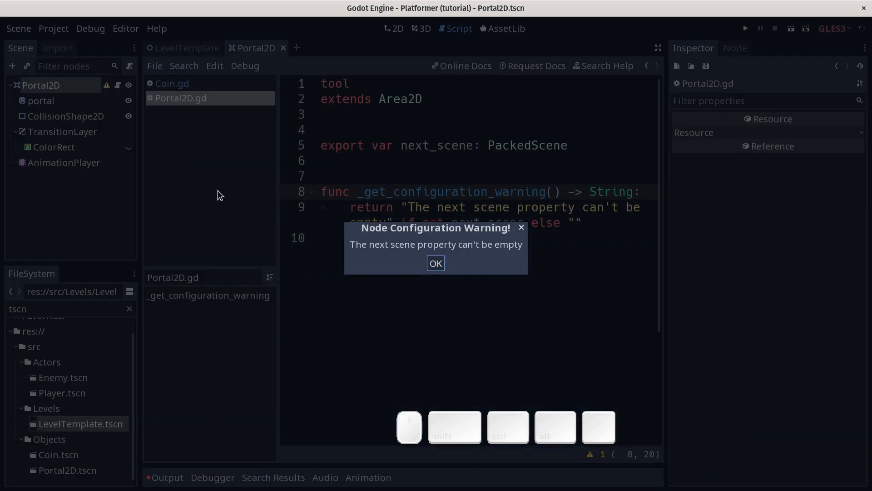
click(436, 265)
click(107, 87)
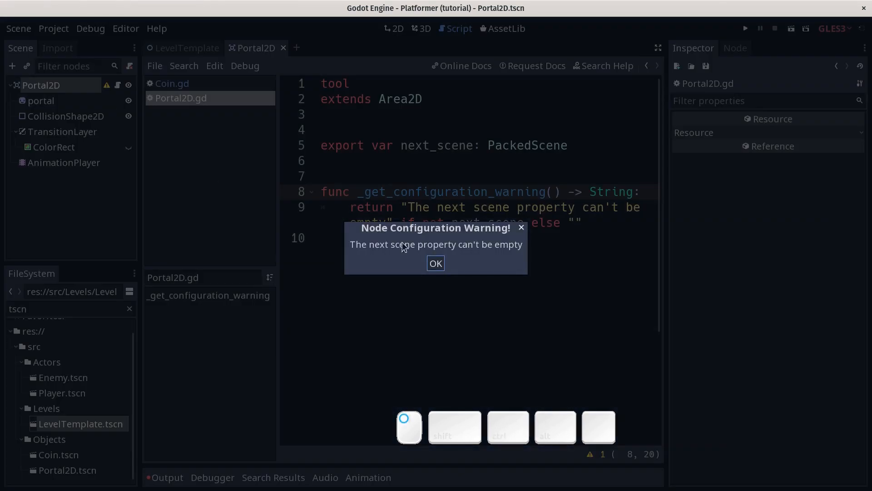
click(435, 265)
drag(408, 208, 386, 222)
click(471, 234)
- Assign LevelTemplate.tscn as the Portal2D node's Next Scene, save, and close and reopen the Portal2D scene
click(78, 86)
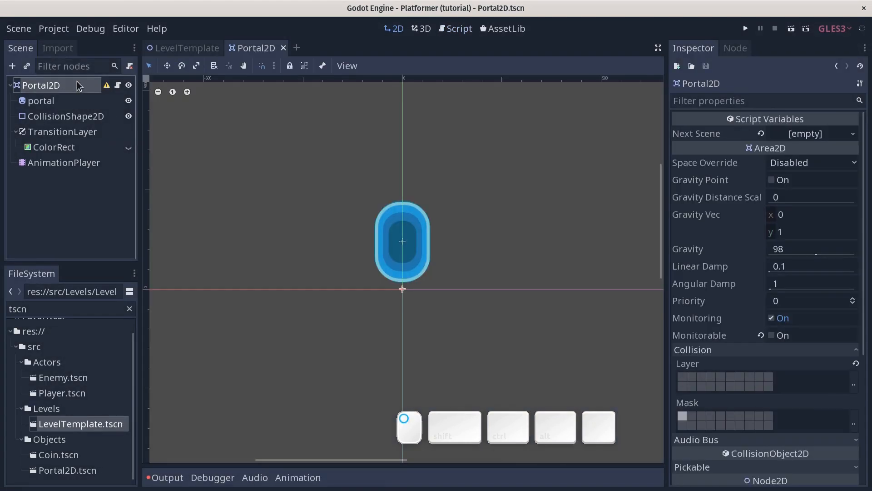
drag(98, 425, 811, 134)
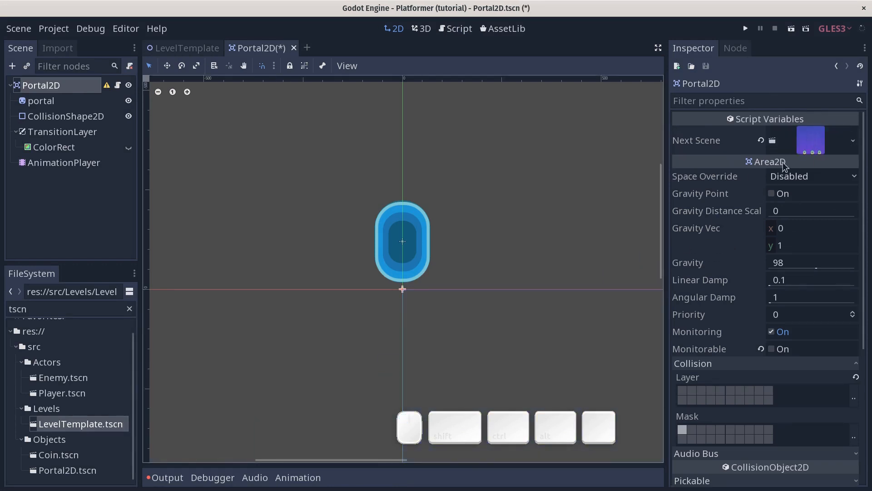
middle_click(262, 43)
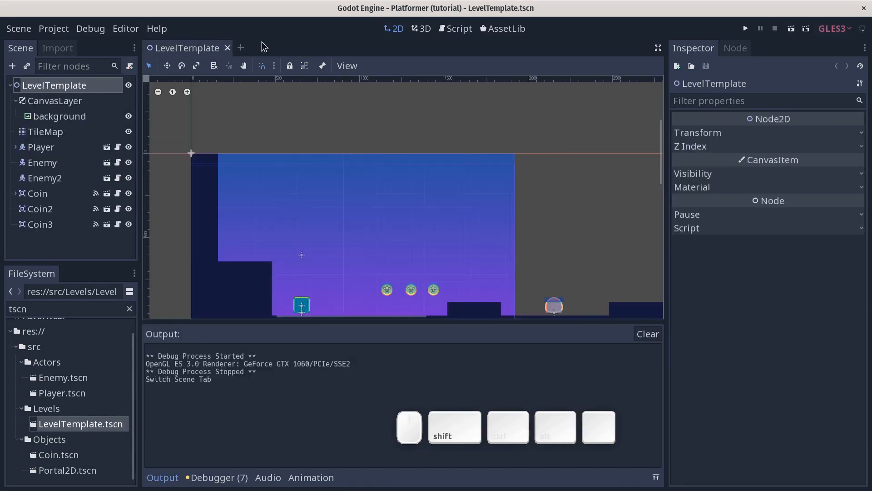
key(ctrl+shift+o)
text(port)
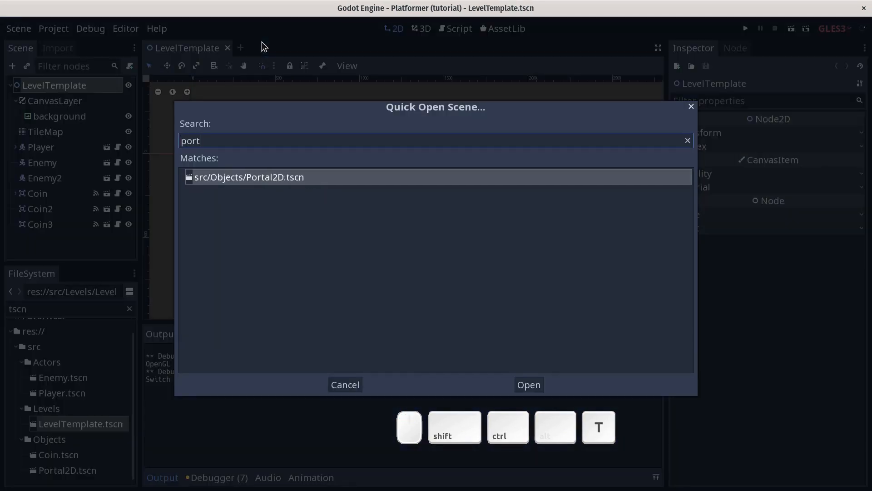
key(Return)
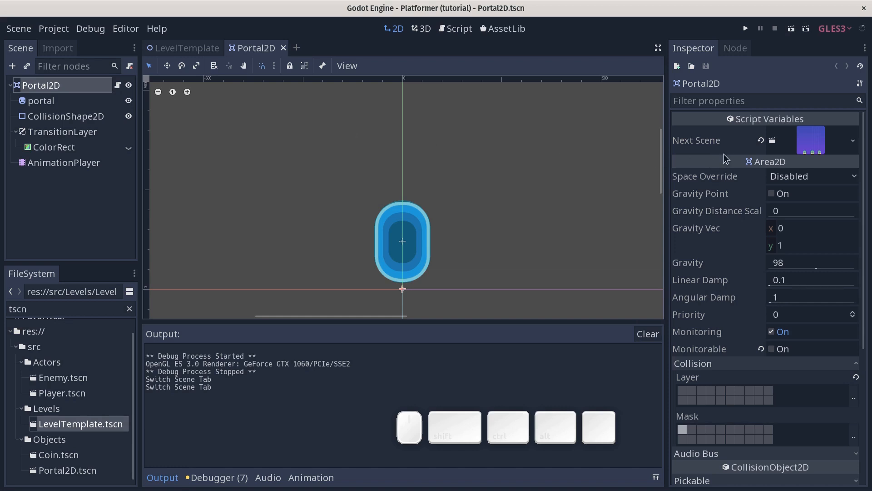
- Reset the Portal2D node's Next Scene to empty, save the scene, and open the node's script
click(761, 141)
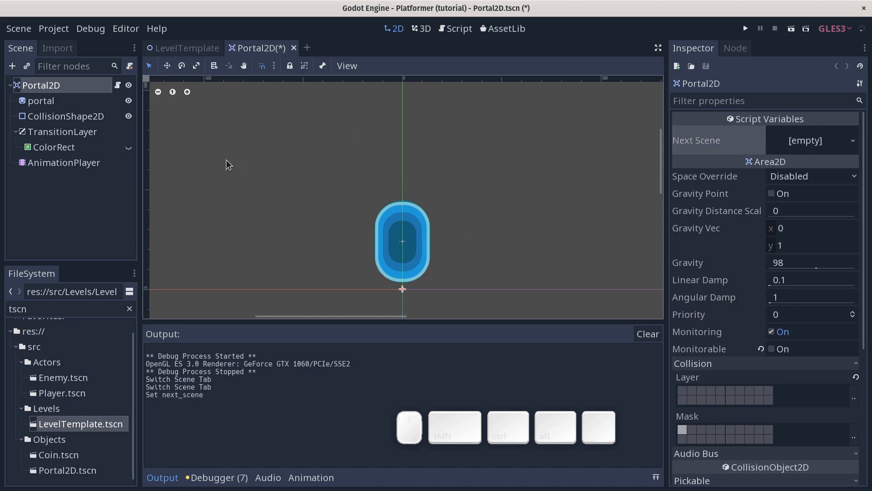
key(ctrl+s)
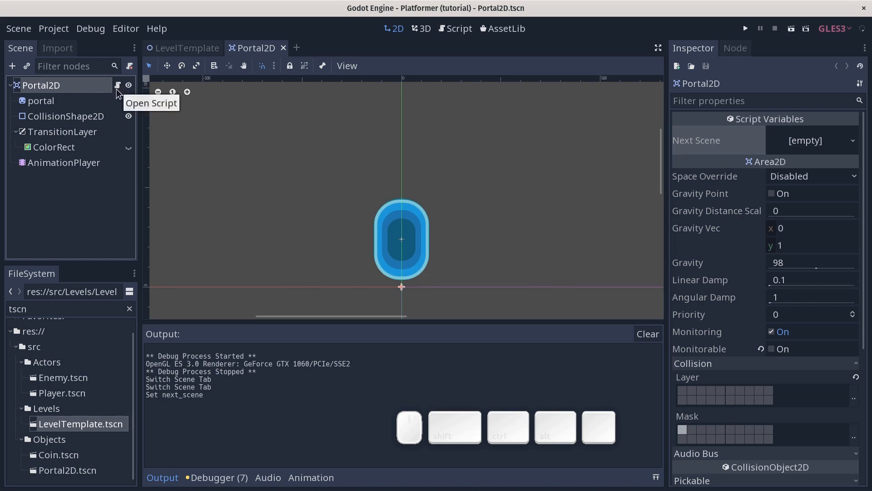
click(118, 87)
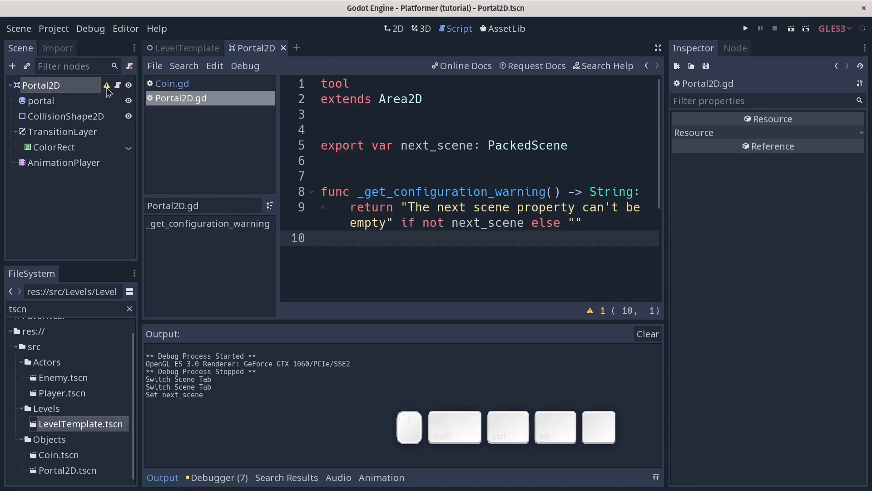
- Review the Portal2D configuration warning alongside the return condition and the exported next_scene variable in the script
click(483, 134)
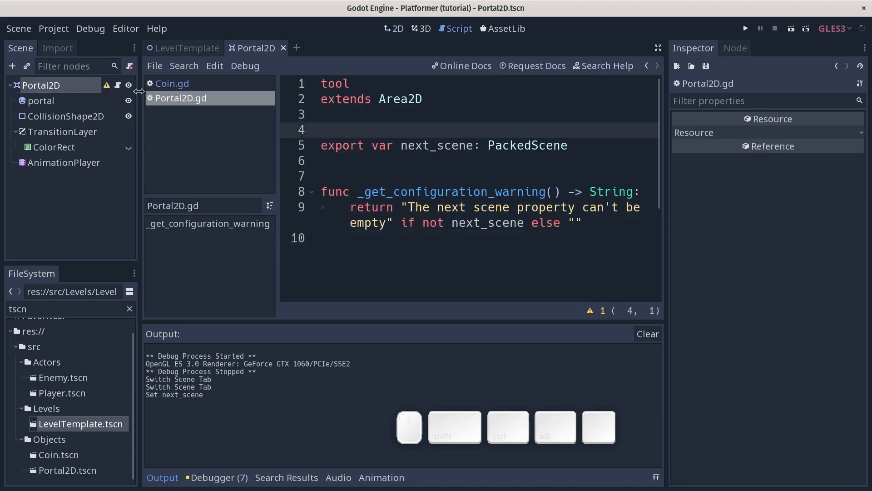
click(107, 89)
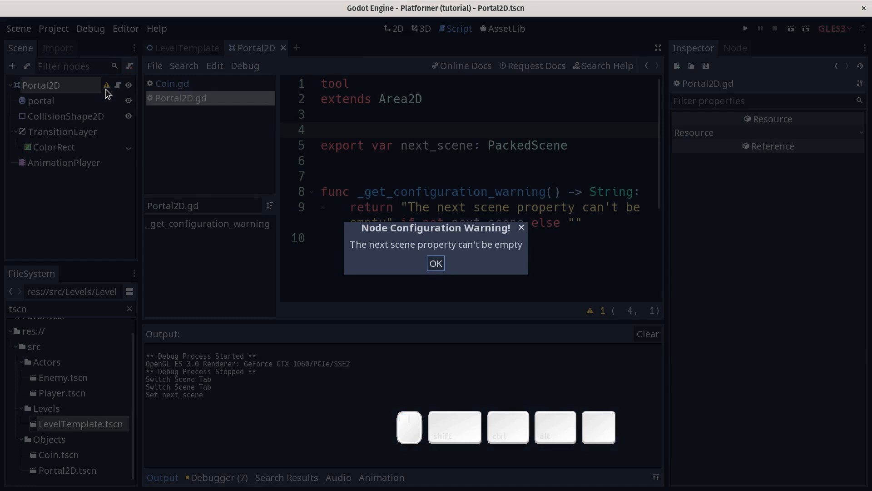
key(Escape)
click(446, 223)
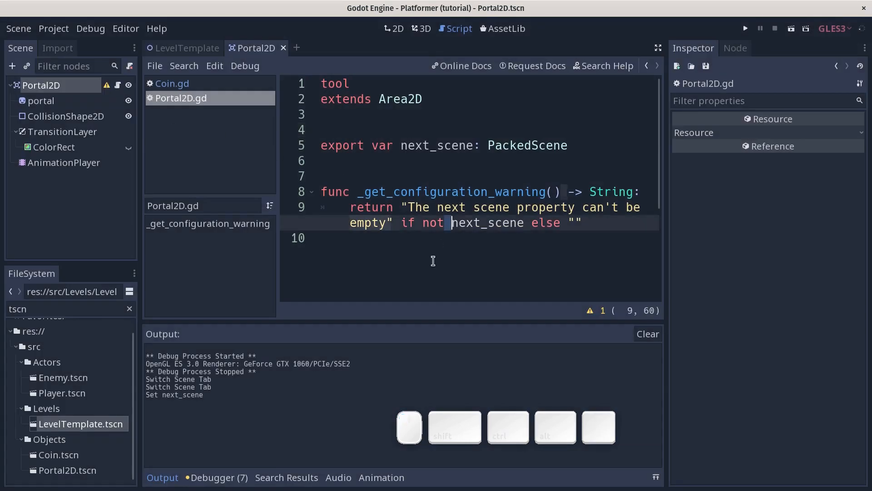
click(433, 261)
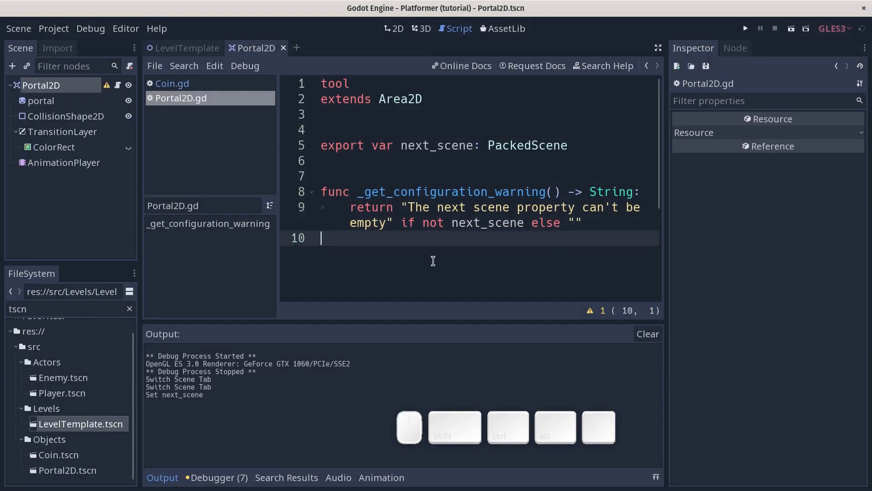
double_click(434, 149)
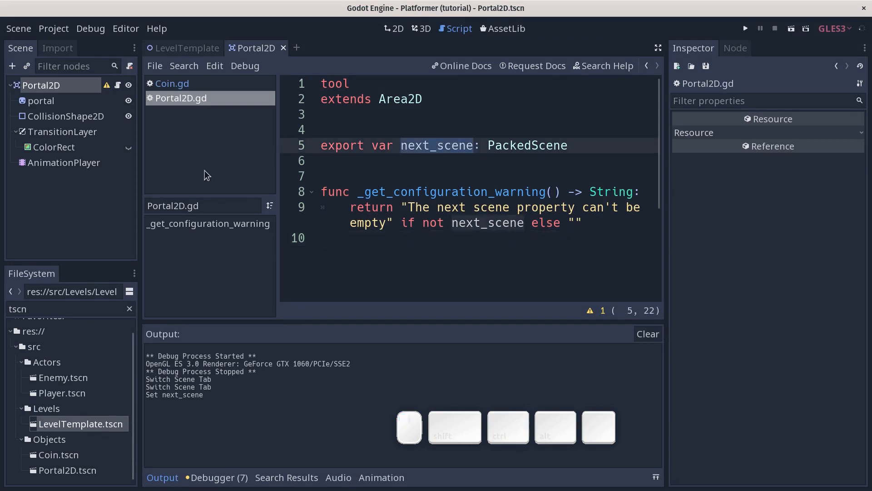
- Add the function header func teleport() -> void: below _get_configuration_warning in Portal2D.gd, working in distraction-free mode, and start its body line
click(463, 286)
key(Return)
key(Return)
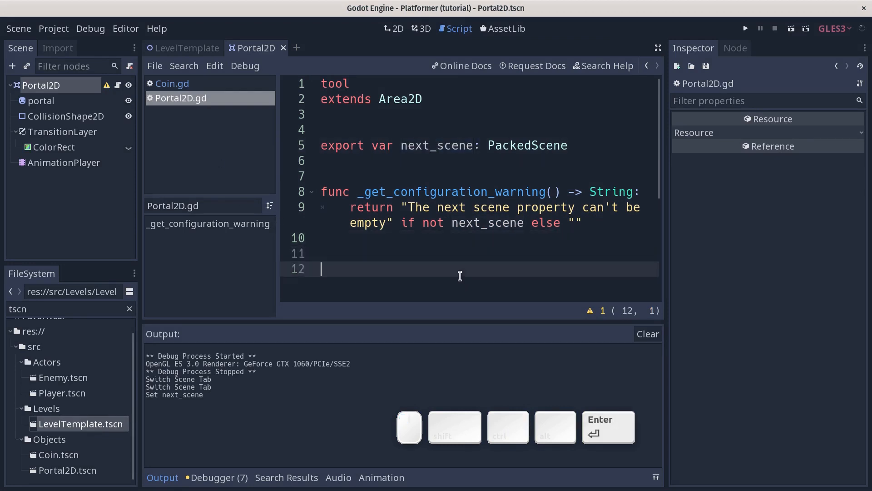
scroll(413, 199, down, 1)
key(Up)
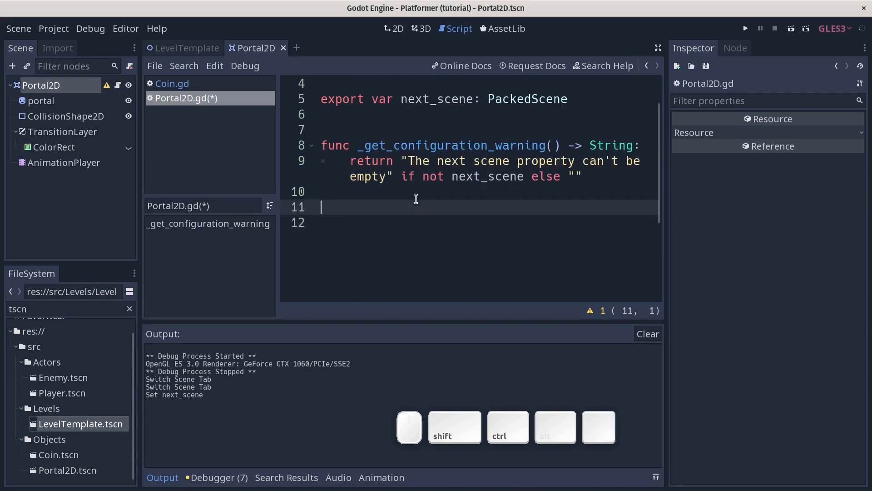
key(ctrl+shift+F11)
key(Return)
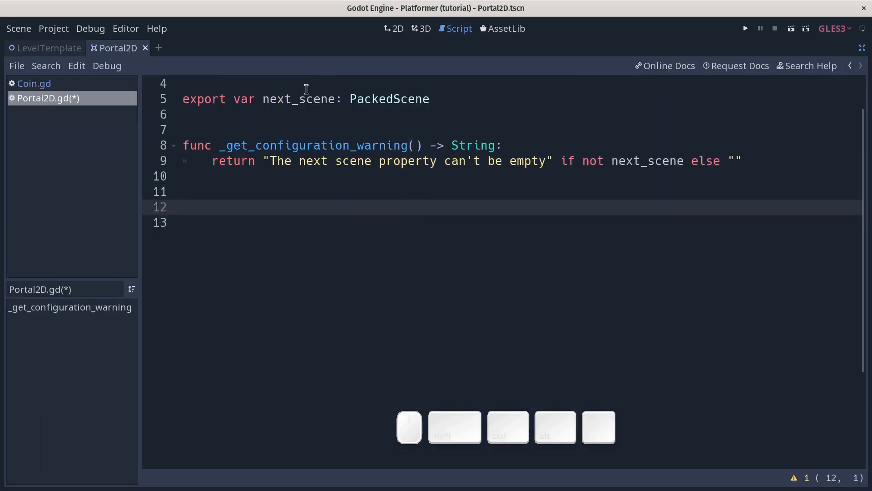
scroll(362, 221, up, 1)
text(fun)
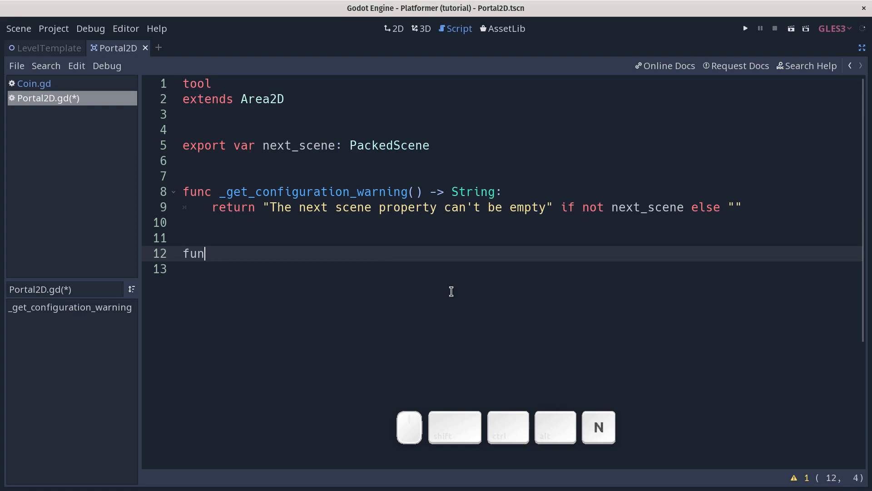
text(c teleport() -> voids)
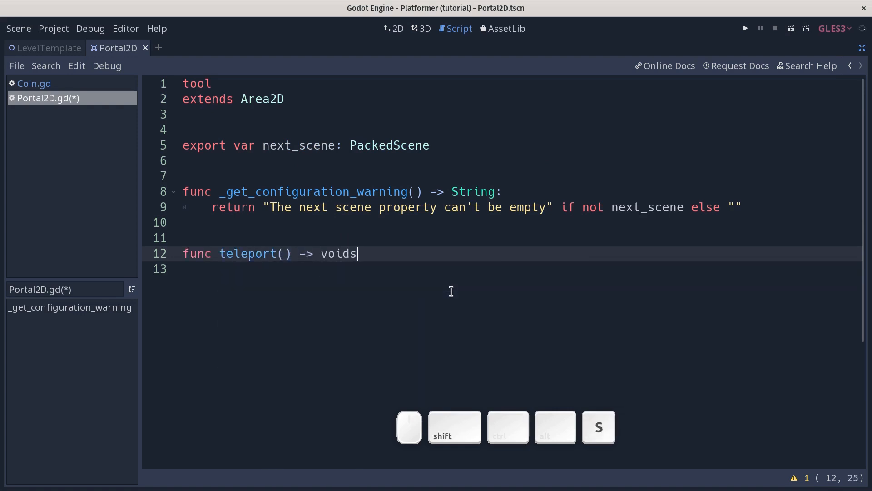
key(BackSpace)
text(:)
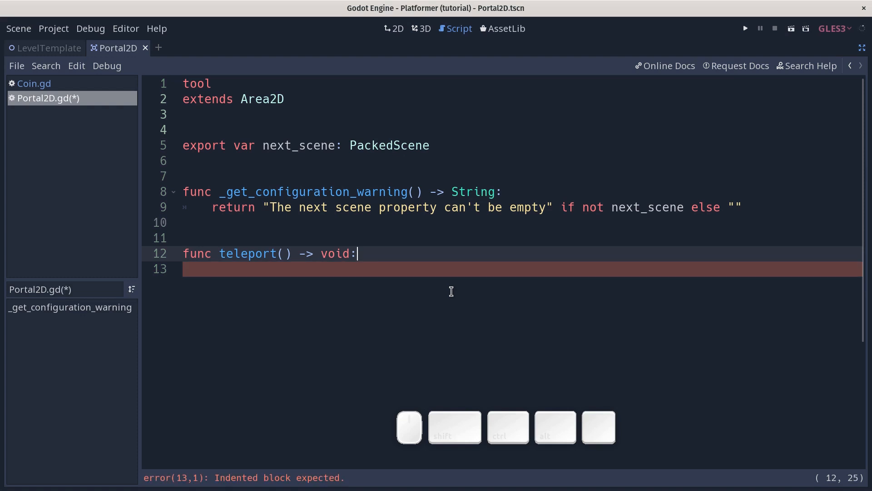
key(Return)
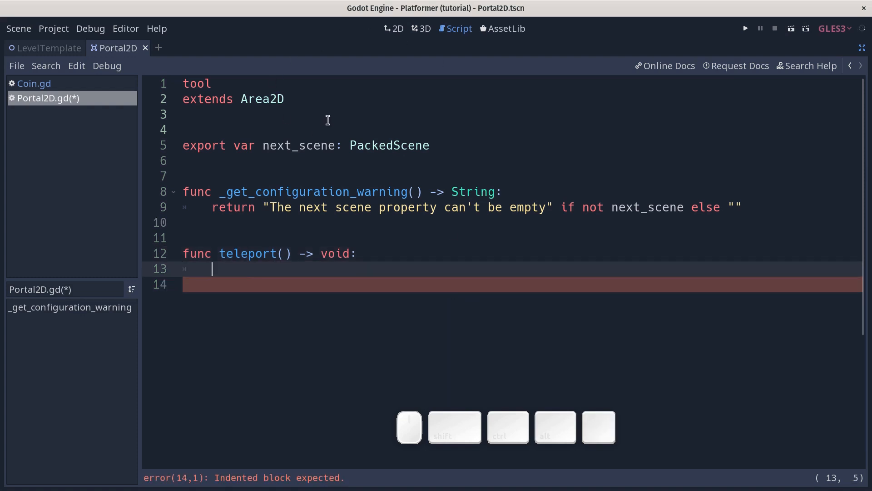
- Leave distraction-free mode and begin the declaration onready var anim_player: AnimationPlayer = on a new line above the next_scene export
click(359, 115)
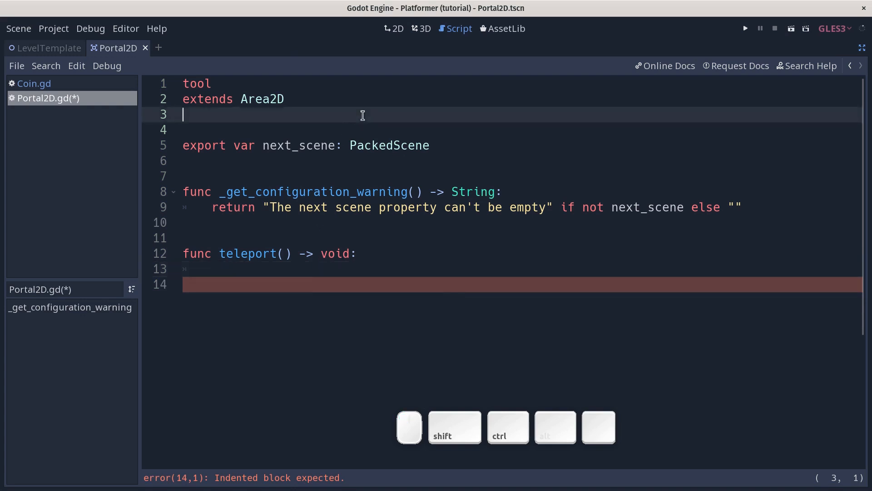
key(ctrl+shift+F11)
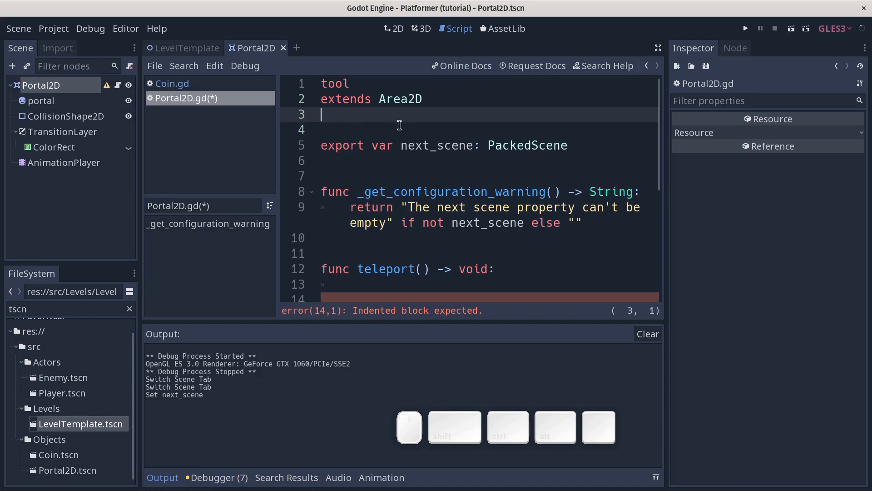
key(Return)
key(Return)
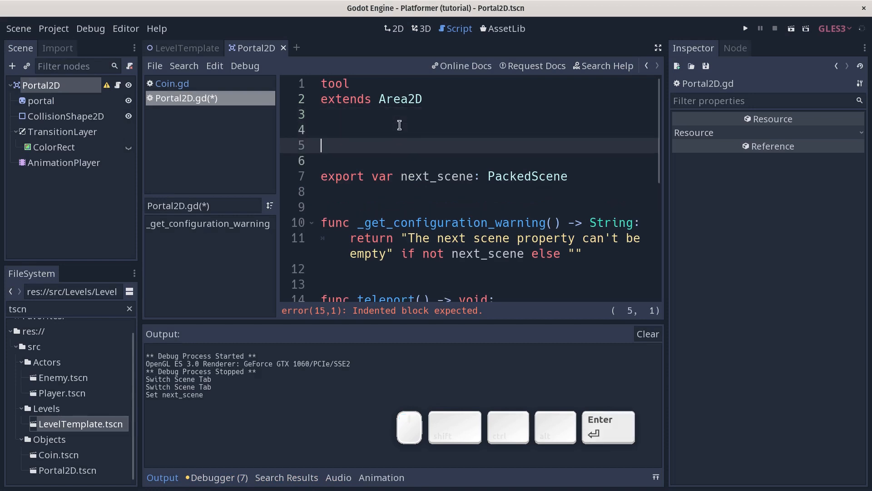
text(onready var)
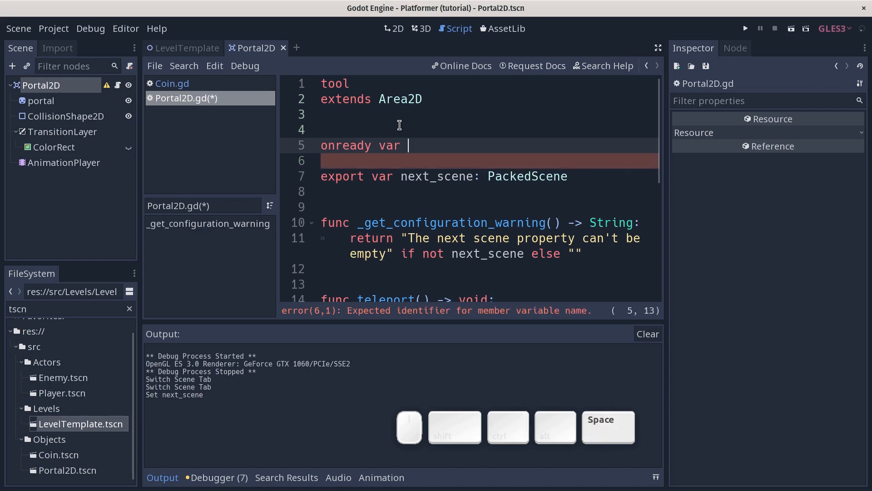
text( anim_player: Anim)
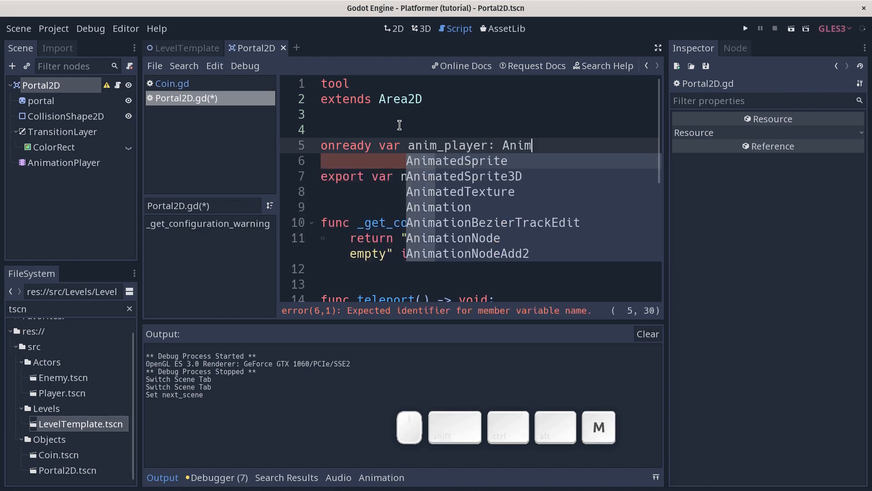
key(Down)
key(Down)
key(Down)
key(Down)
key(Down)
key(Down)
key(Down)
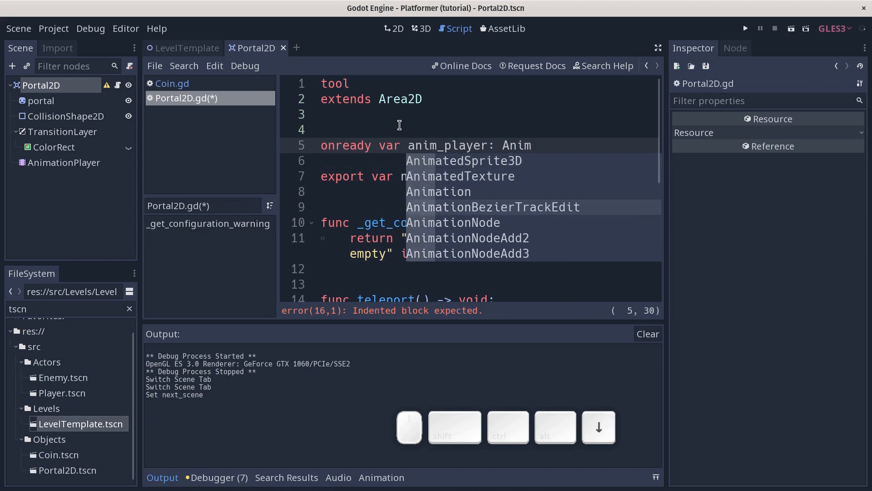
text(Player =)
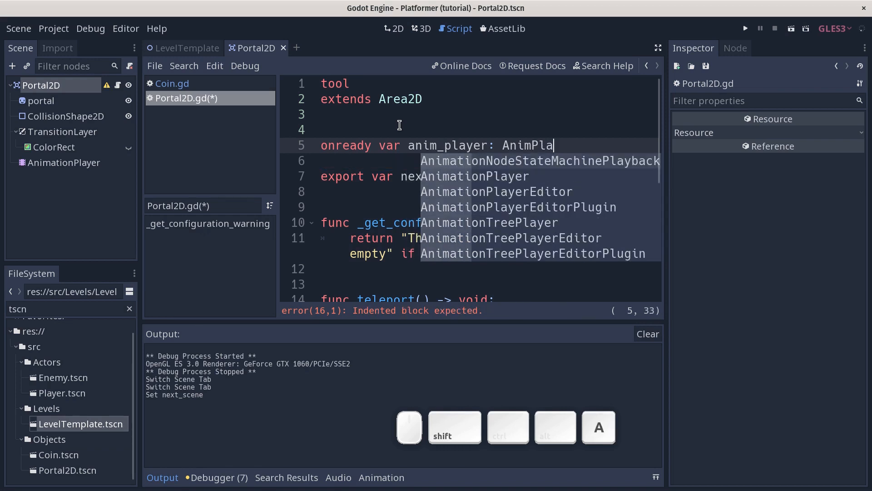
key(Return)
text(=)
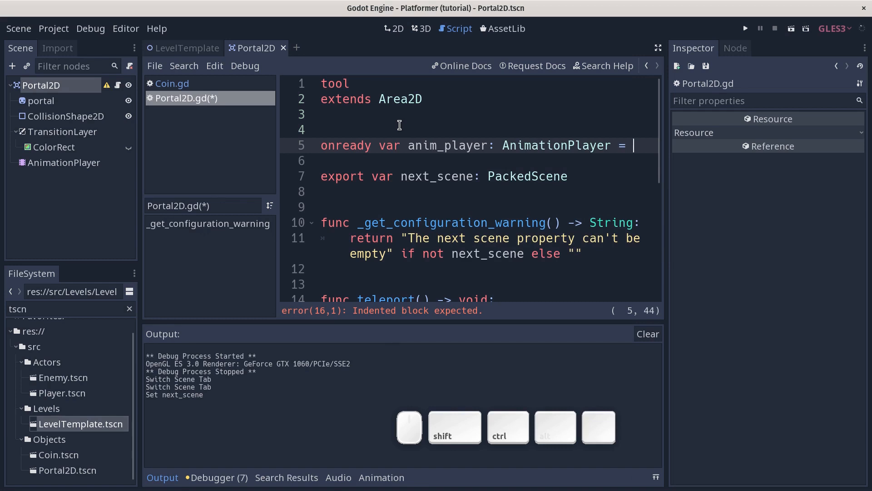
- Switch to distraction-free mode and complete the anim_player declaration with get_node("AnimationPlayer")
key(ctrl+shift+F11)
text(get_node()
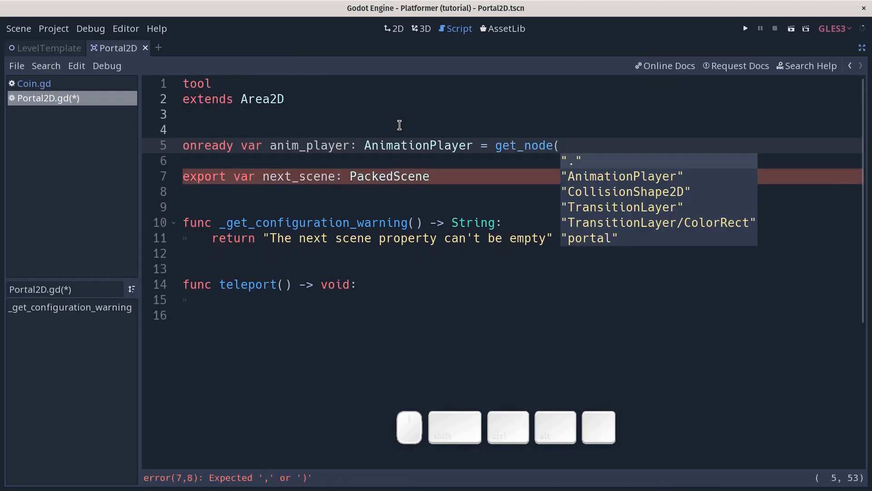
key(Down)
key(Return)
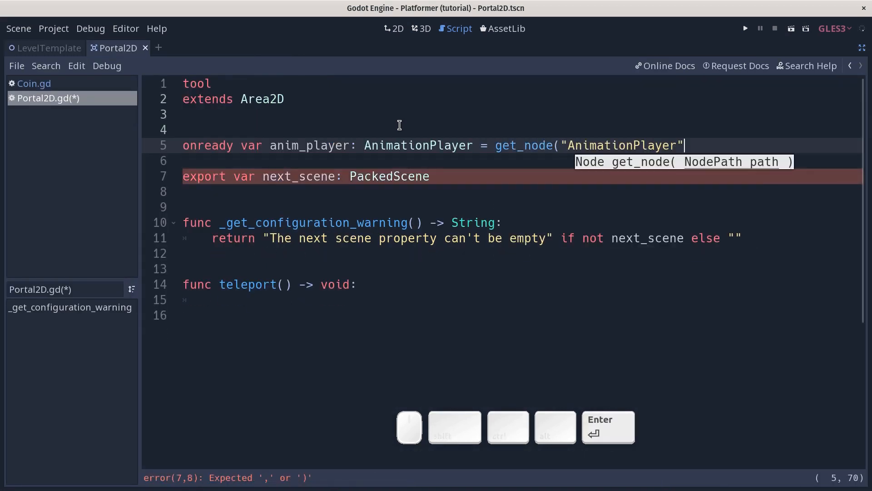
text())
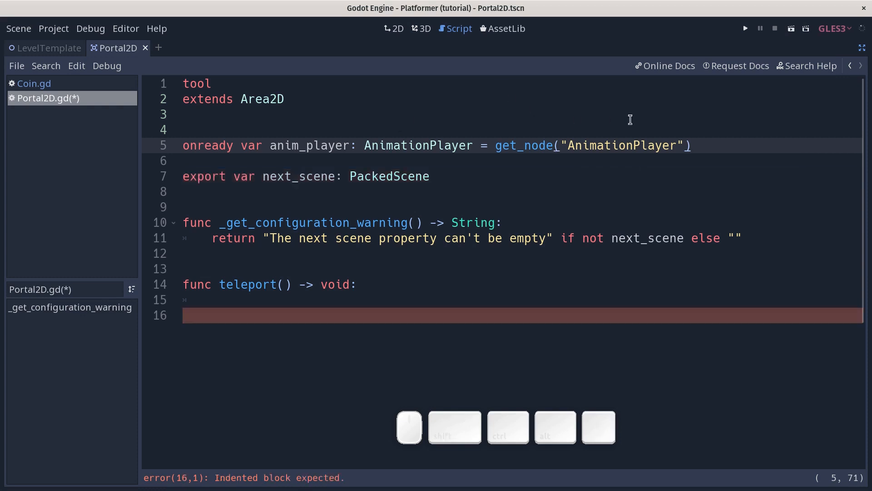
- Replace get_node("AnimationPlayer") in the anim_player declaration with the shorthand $AnimationPlayer
click(473, 167)
drag(474, 167, 495, 145)
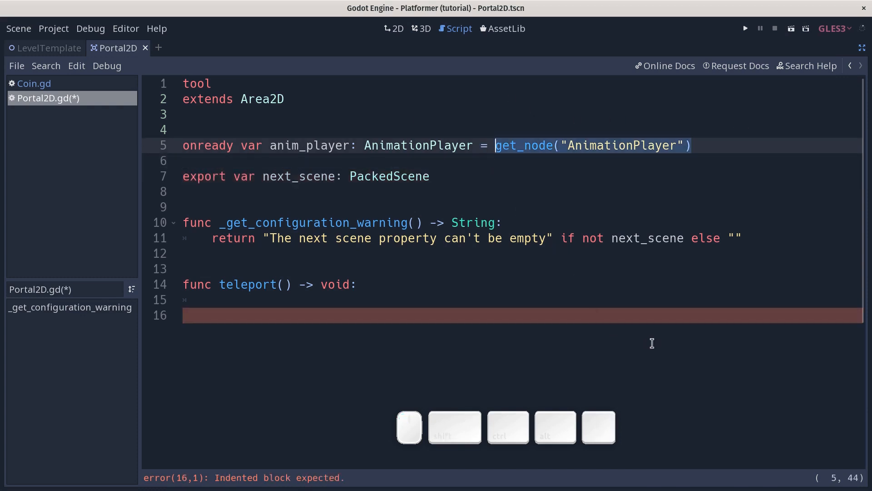
text($Anim)
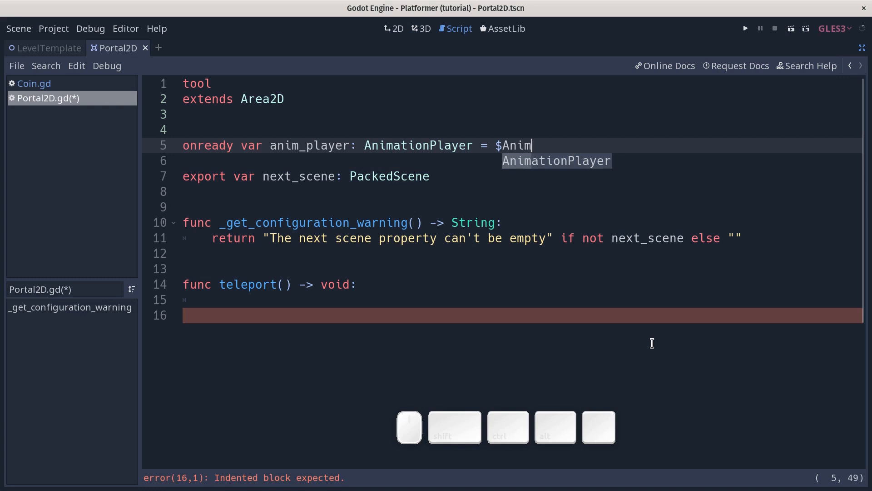
key(Return)
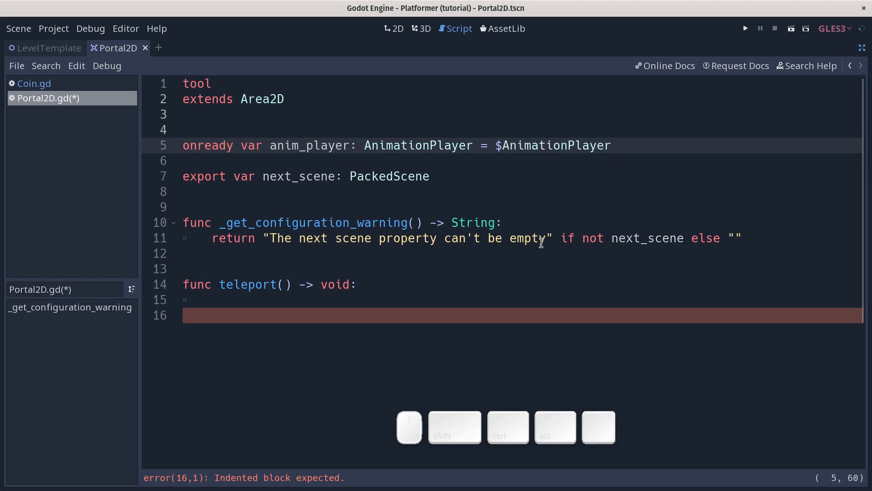
key(ctrl+z)
key(ctrl+z)
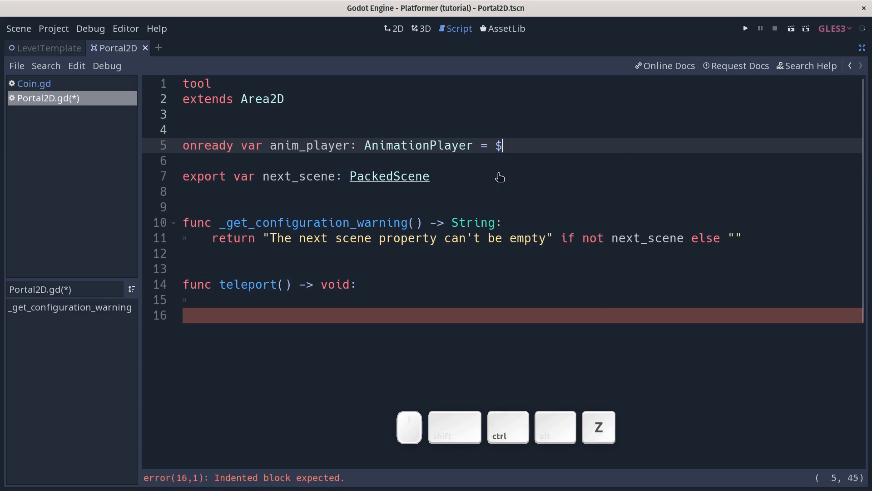
key(ctrl+shift+z)
key(ctrl+shift+z)
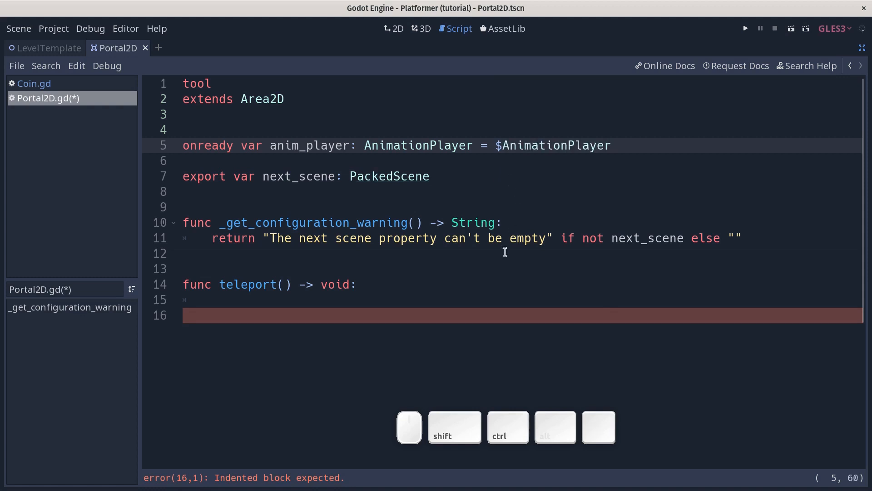
- Start the body of teleport() with anim_player, and inspect the AnimationPlayer node it refers to in the Portal2D scene
click(413, 295)
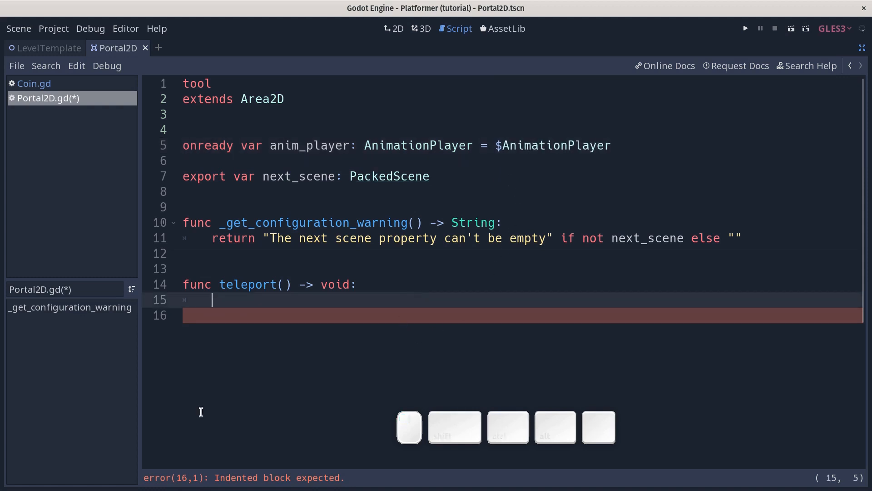
text(anim)
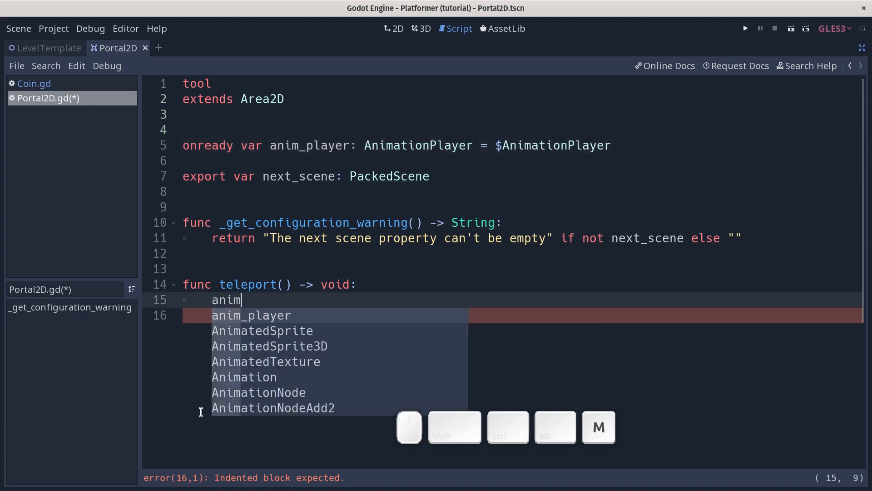
key(Return)
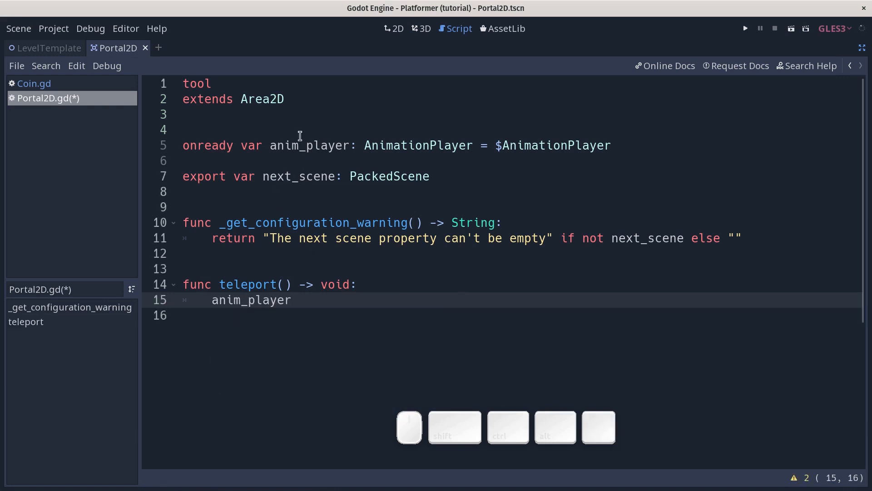
double_click(302, 145)
click(561, 150)
key(ctrl+shift+F11)
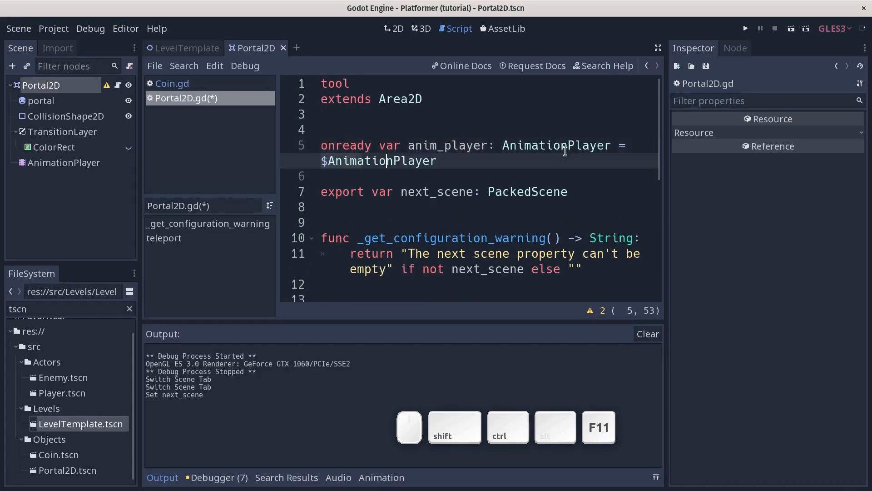
click(104, 165)
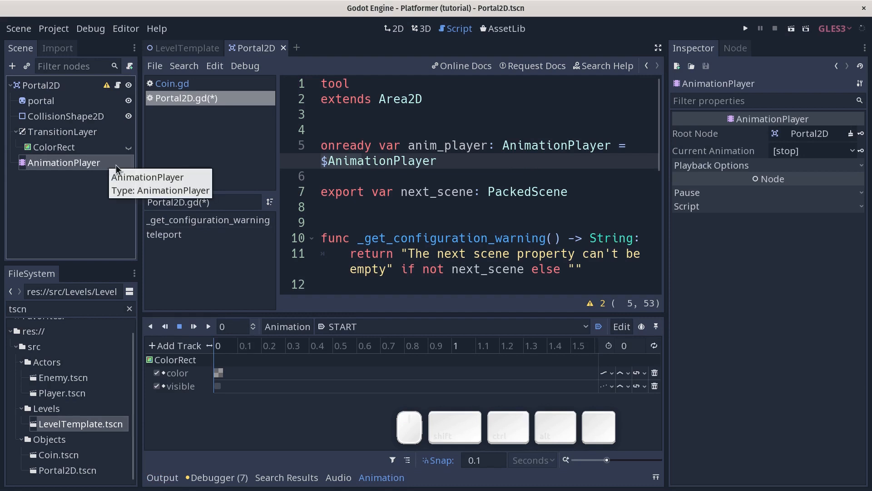
click(471, 289)
key(ctrl+shift+F11)
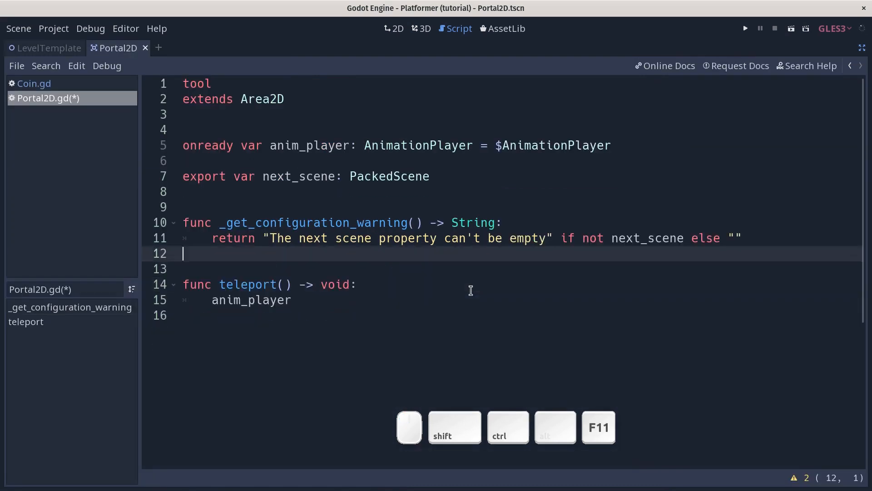
- Complete the first line of teleport() as anim_player.play("fade_in")
click(381, 301)
text(.)
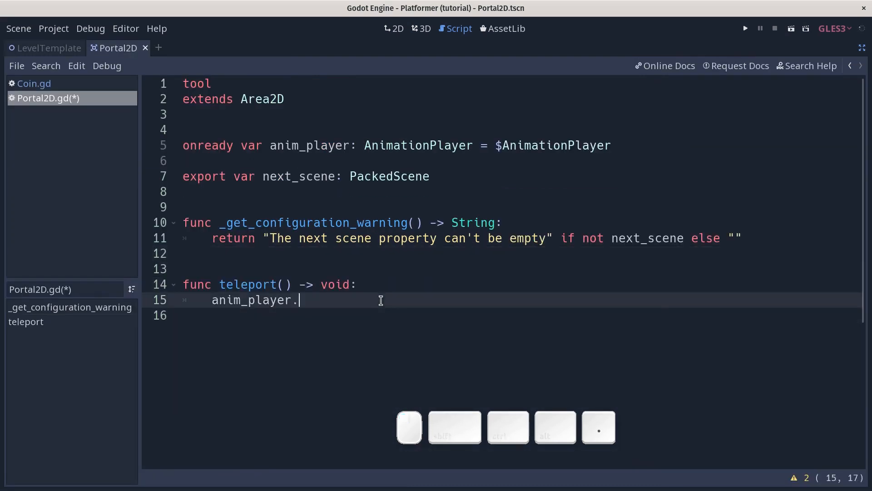
text(pla)
key(Return)
key(Down)
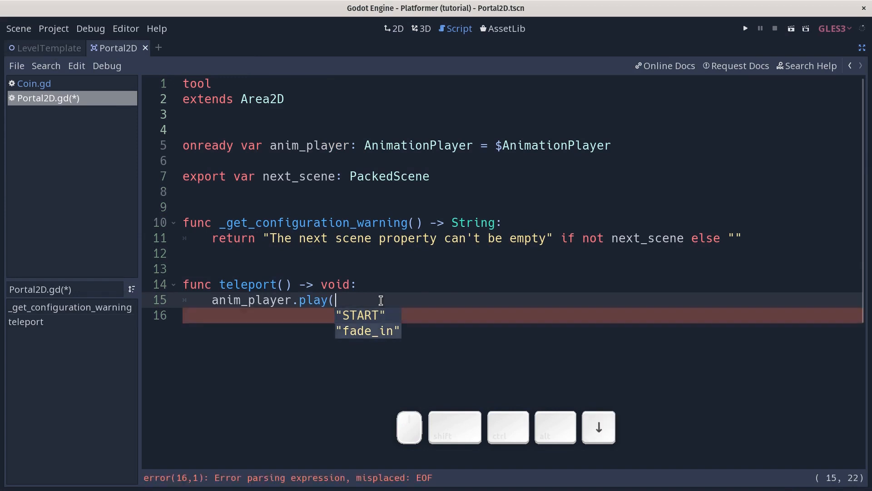
key(Return)
text())
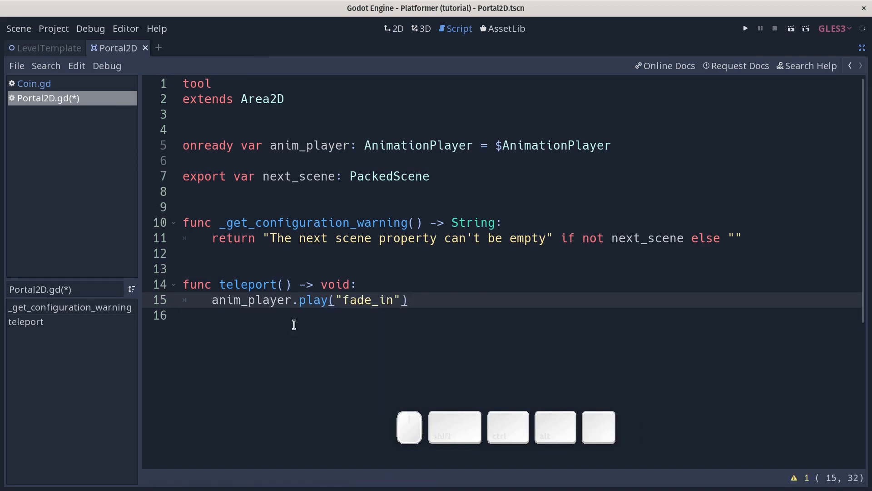
- Add yield(anim_player, "animation_finished") on a new line below the play call in teleport()
key(Return)
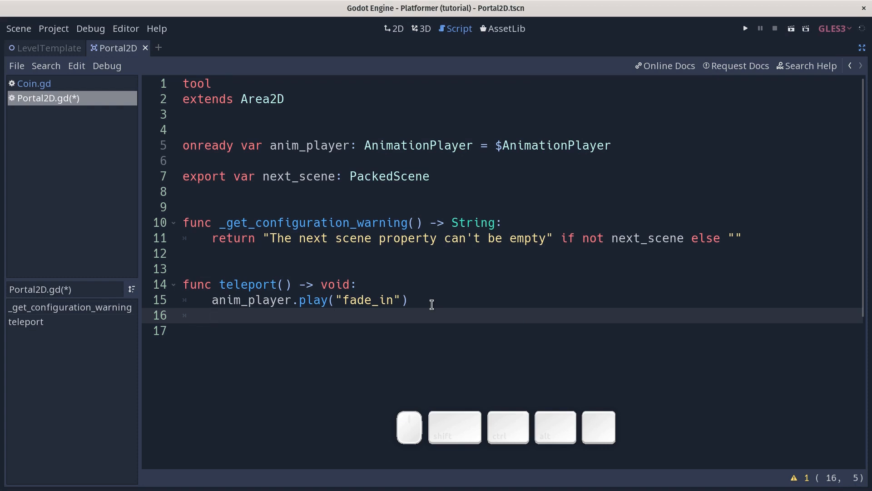
text(yield)
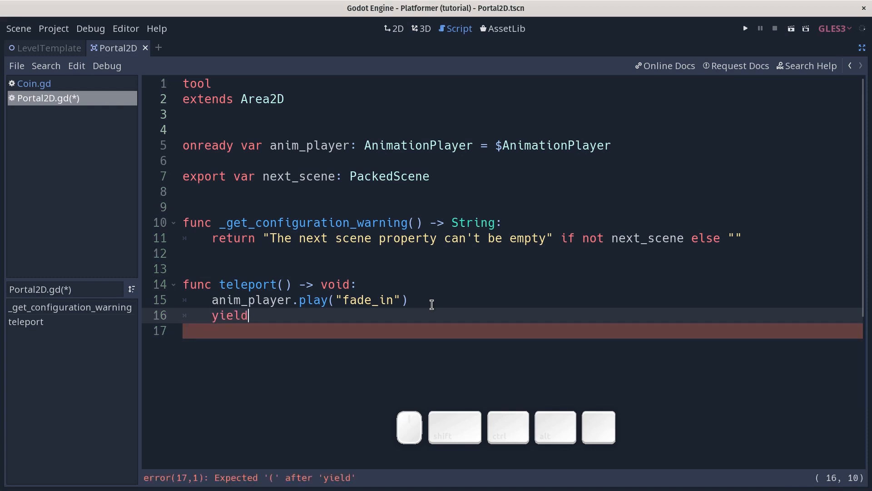
text(())
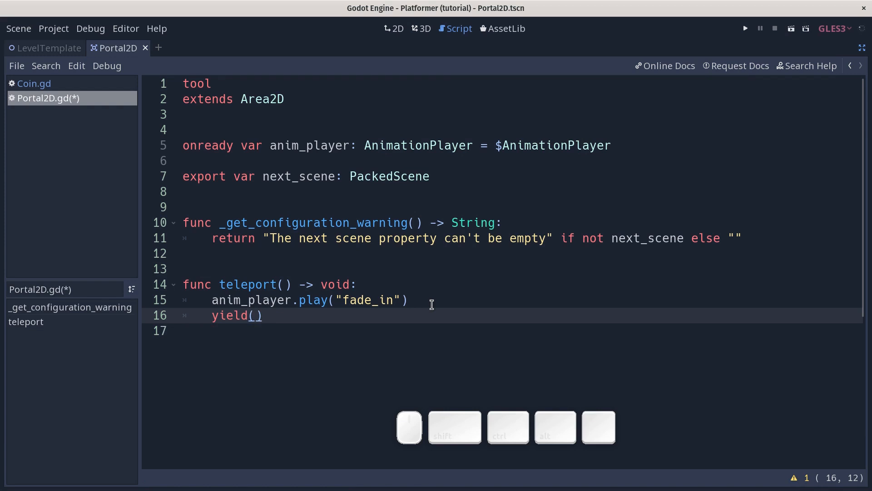
key(Down)
key(Left)
key(Left)
text(anim)
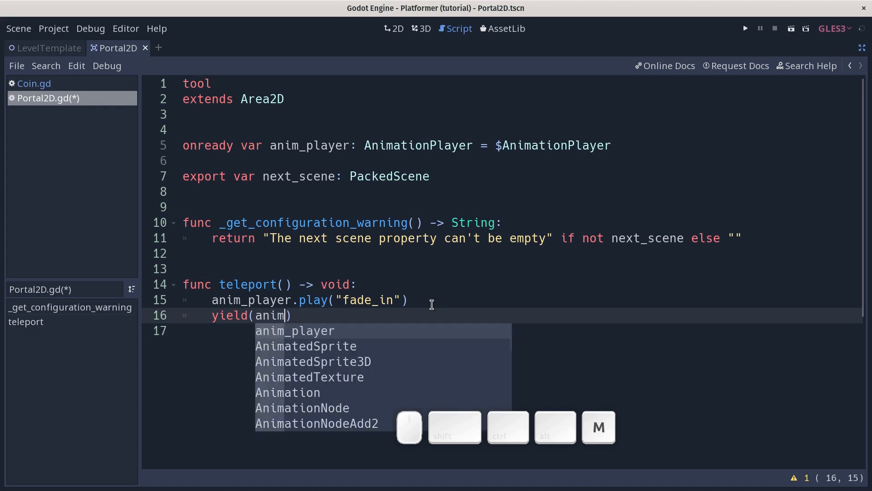
key(Return)
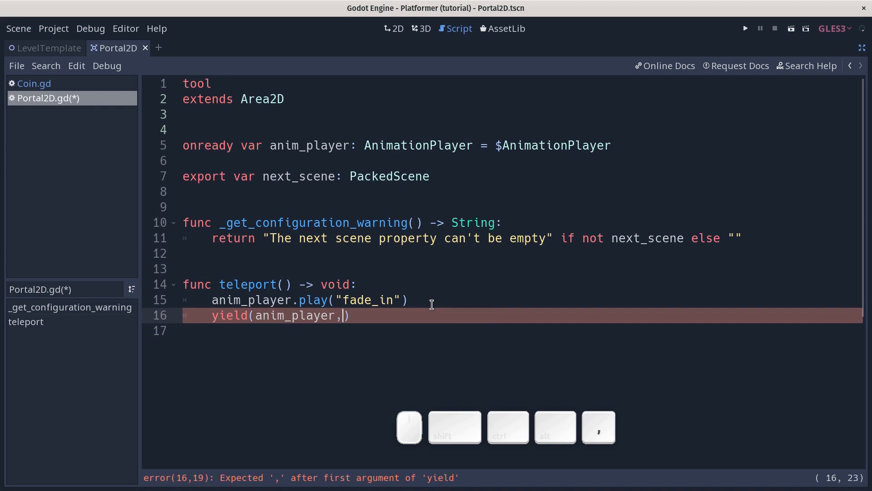
text(, ")
key(Down)
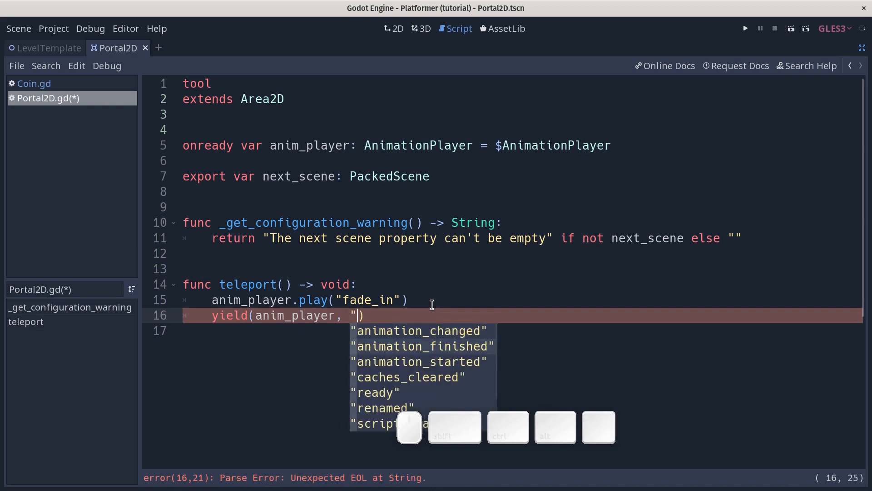
key(Return)
- Examine the yield arguments and compare them with the animation_finished signal in the AnimationPlayer node's signal list
double_click(282, 320)
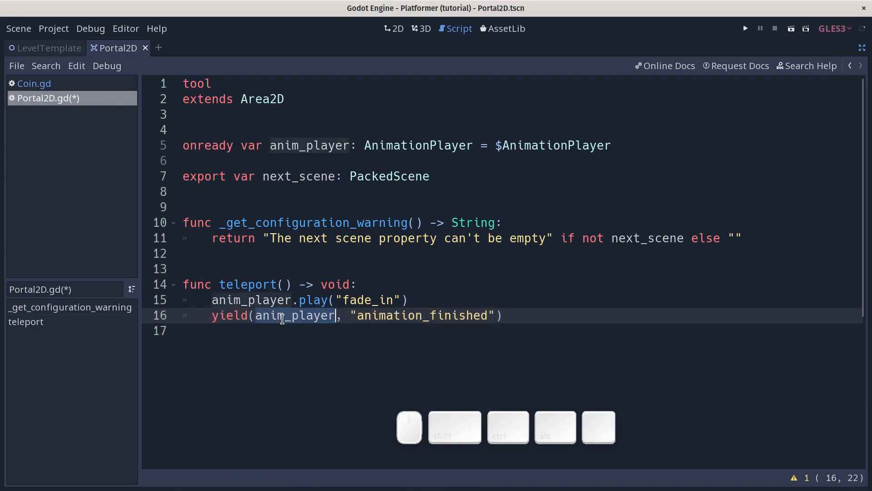
click(257, 315)
drag(257, 315, 496, 316)
key(ctrl+shift+F11)
click(108, 165)
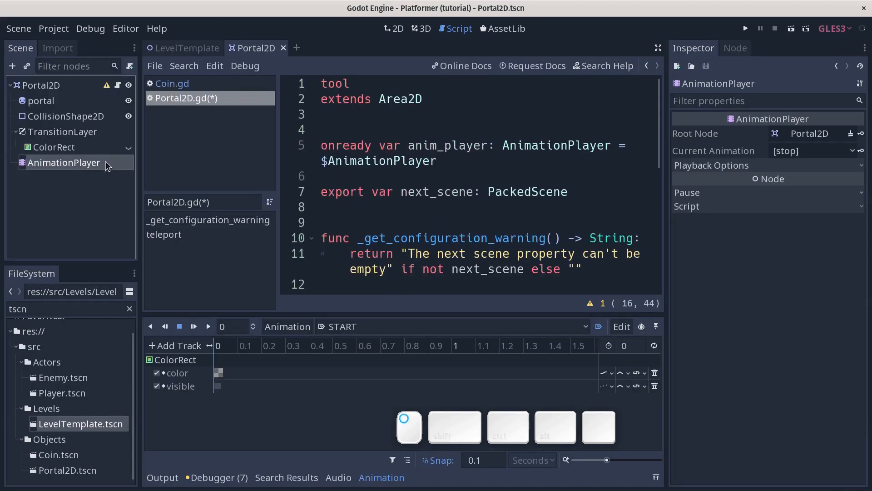
click(727, 49)
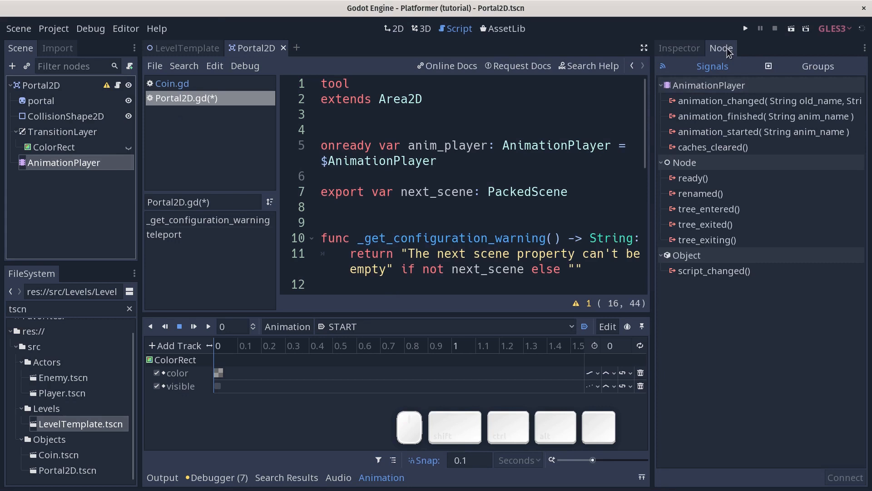
click(727, 117)
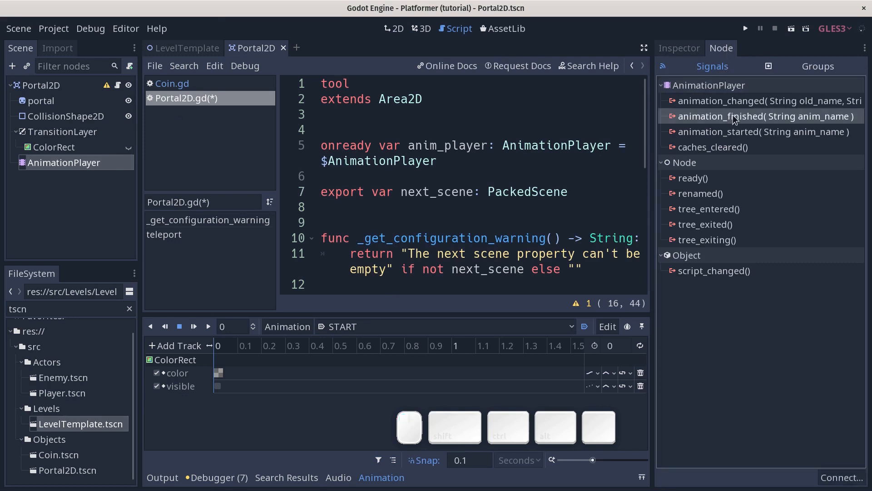
click(494, 256)
key(ctrl+shift+F11)
click(370, 315)
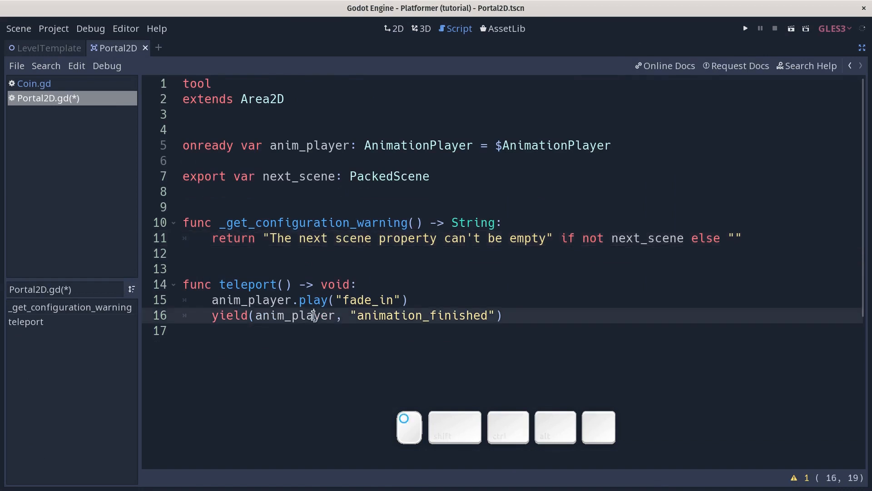
double_click(413, 315)
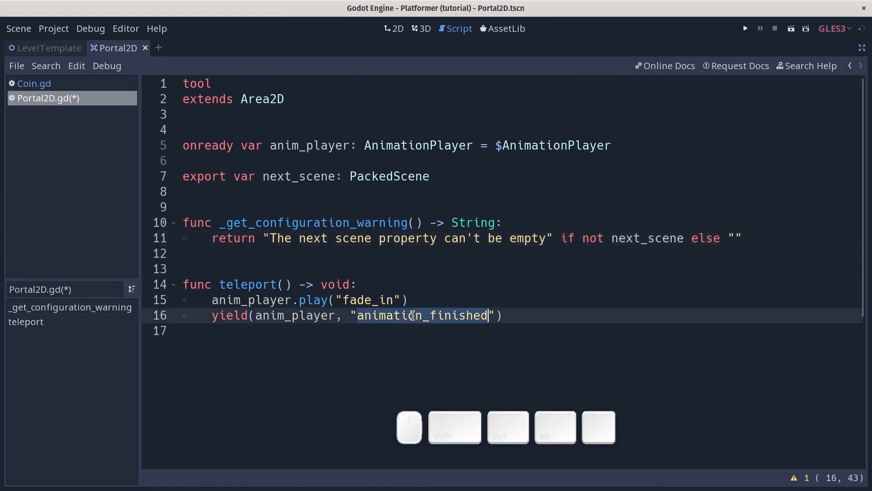
click(393, 300)
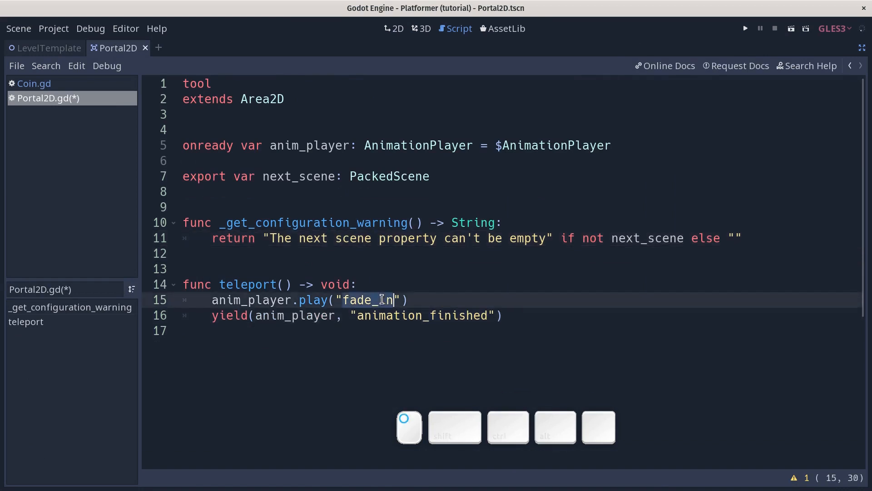
- Add get_tree() on a new line below the yield call in teleport(), and check the scene tree outside distraction-free mode
click(538, 316)
key(Return)
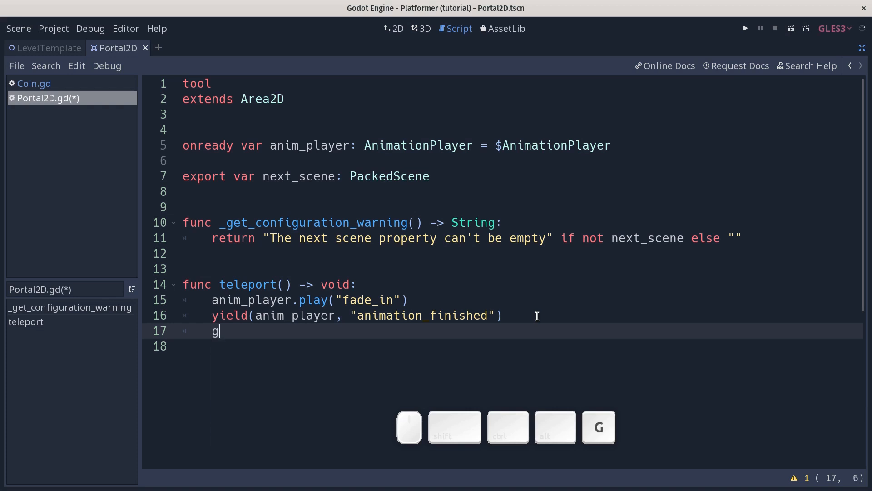
text(get_tre)
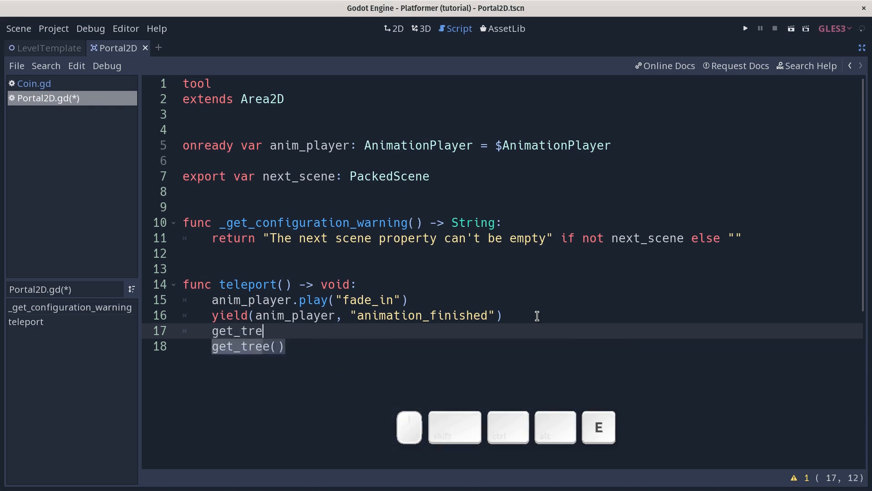
key(Return)
key(ctrl+shift+F11)
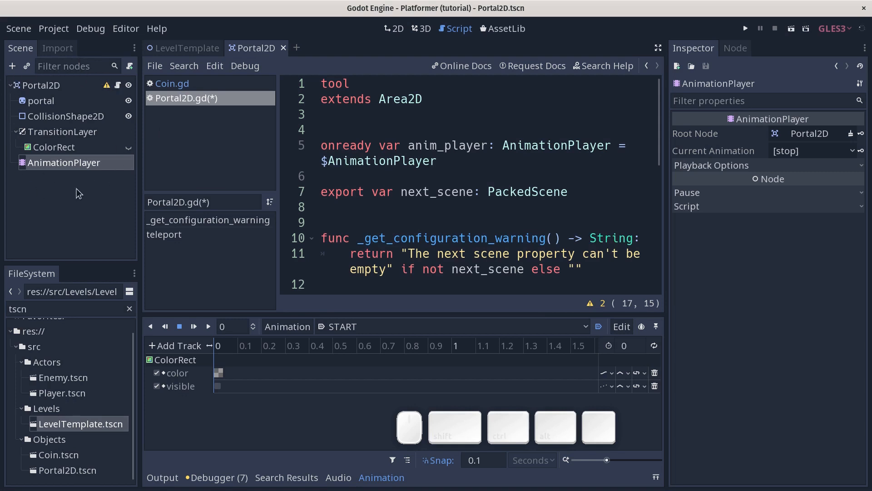
click(453, 289)
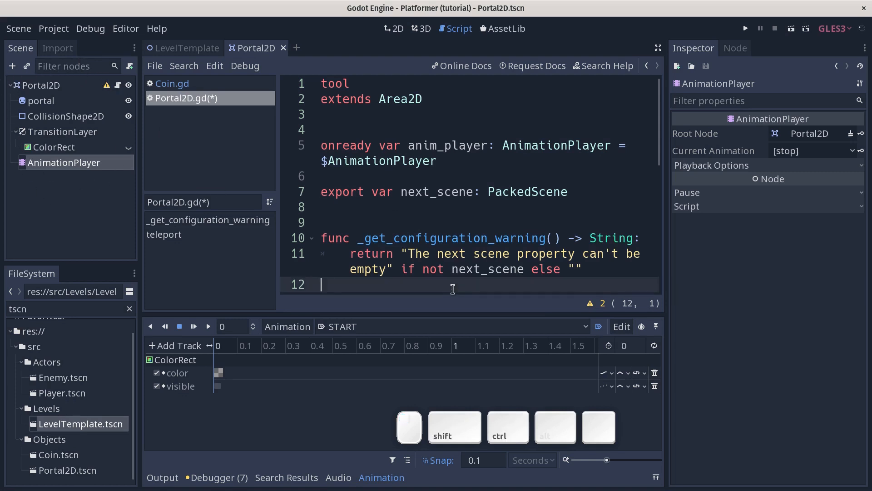
key(ctrl+shift+F11)
click(295, 335)
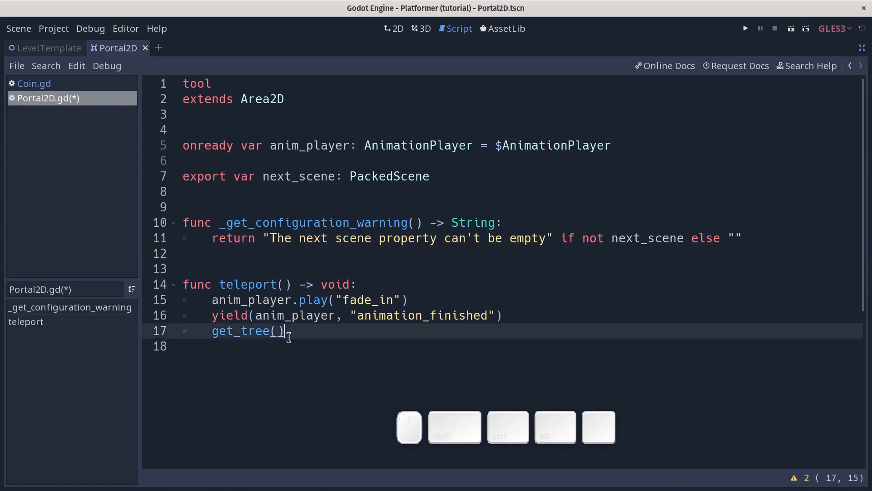
- Complete the last line of teleport() as get_tree().change_scene_to(next_scene), reusing the exported variable's name as the argument
text(.)
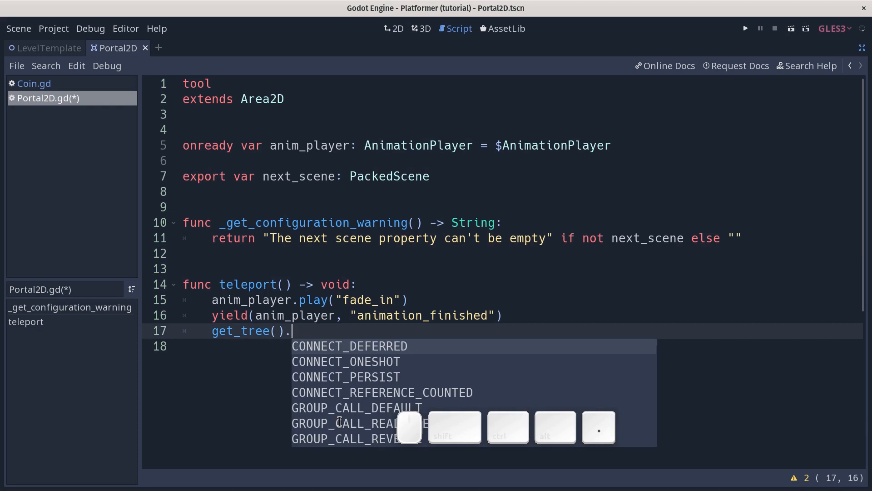
text(change)
key(Down)
key(Return)
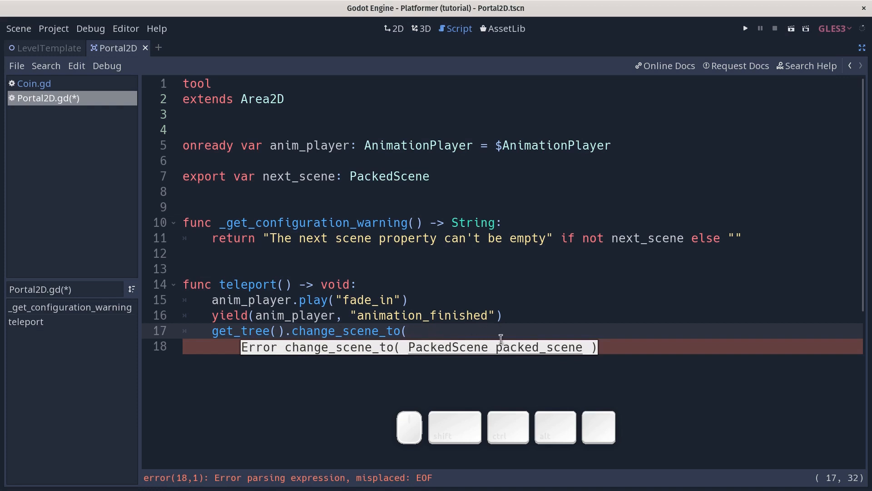
double_click(314, 175)
key(ctrl+c)
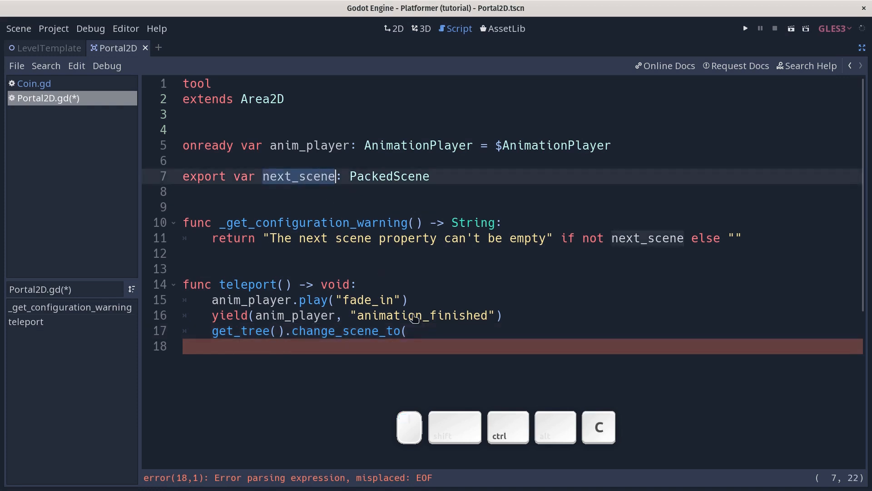
click(440, 328)
key(ctrl+v)
text())
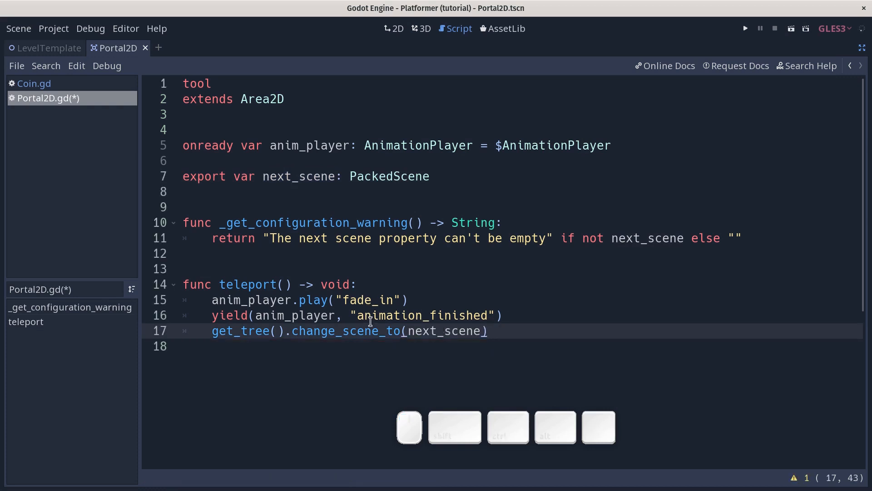
- Examine the next_scene argument of change_scene_to and the yield line with its anim_player and "animation_finished" arguments
double_click(428, 330)
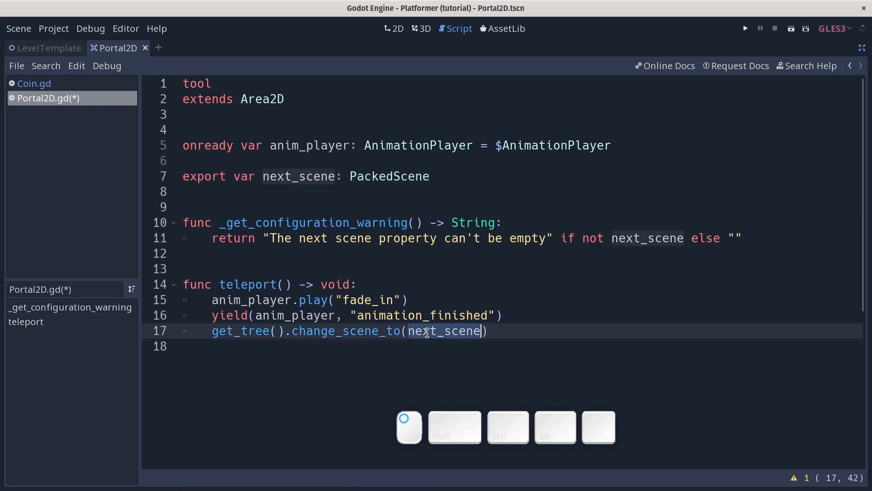
click(415, 359)
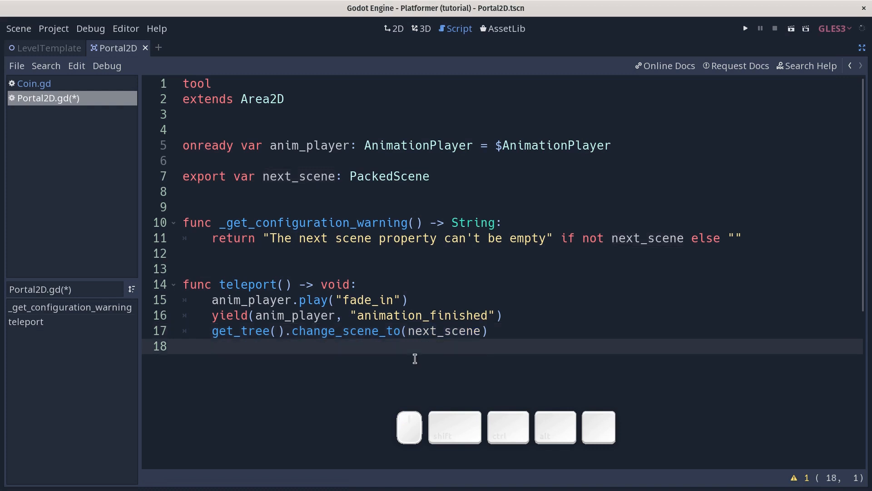
drag(211, 313, 245, 318)
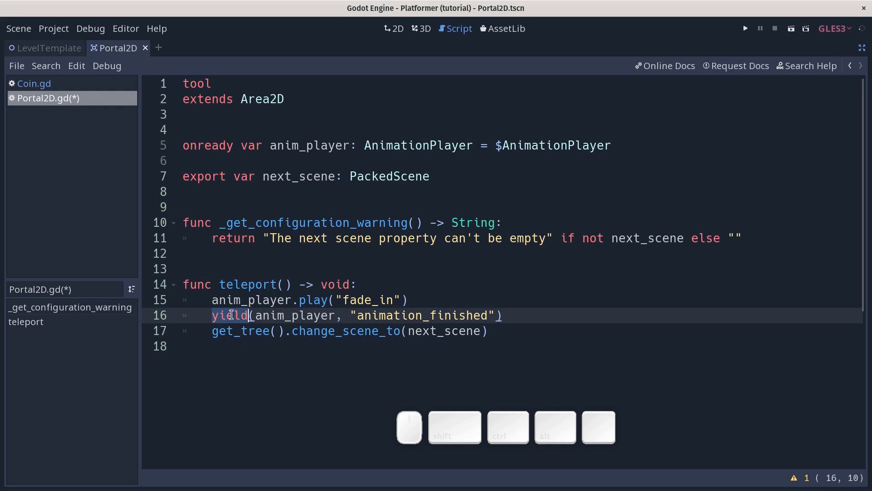
double_click(279, 315)
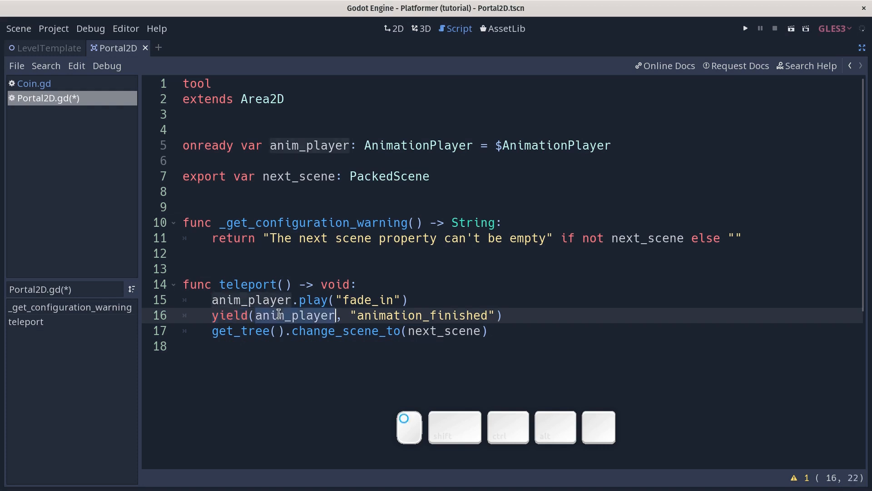
double_click(239, 315)
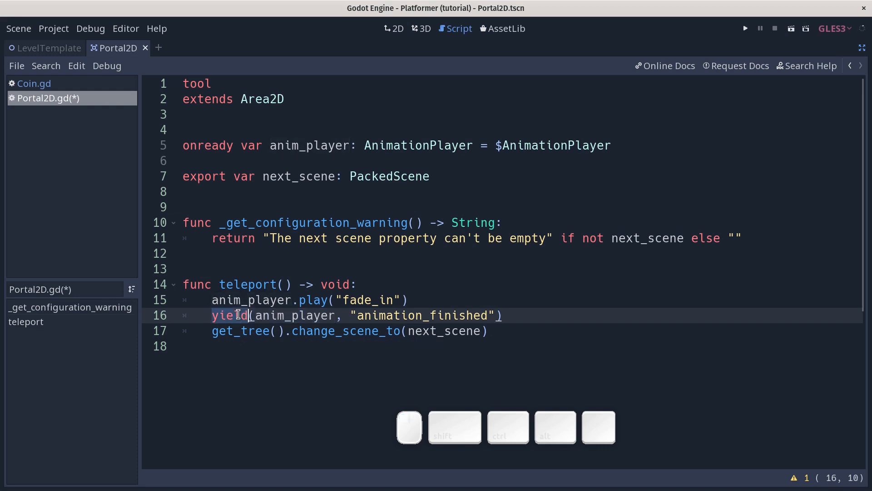
double_click(270, 317)
click(394, 315)
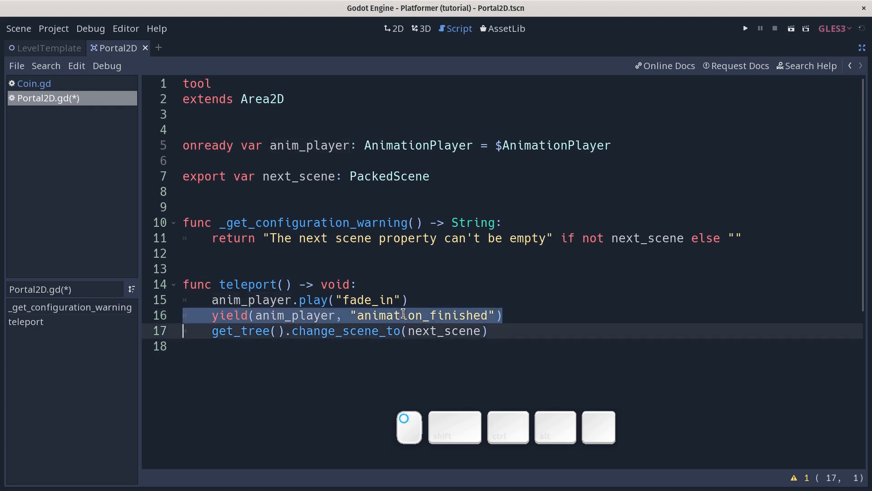
double_click(404, 314)
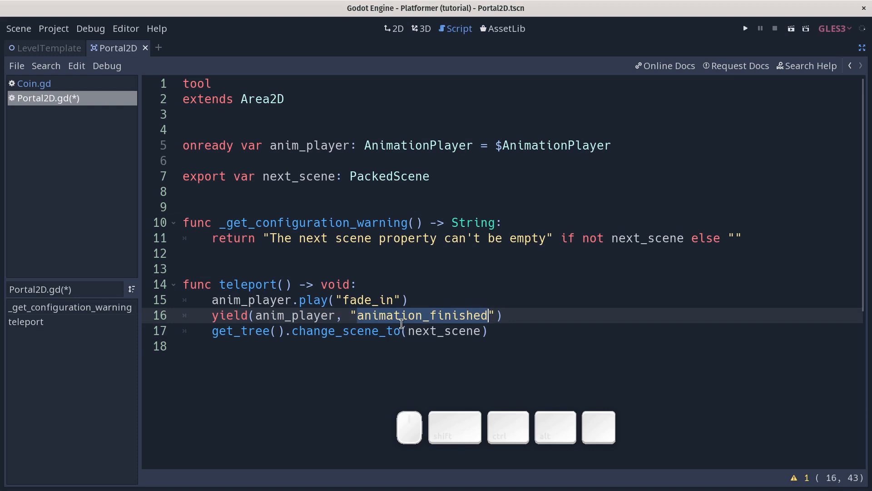
click(215, 317)
drag(215, 317, 547, 314)
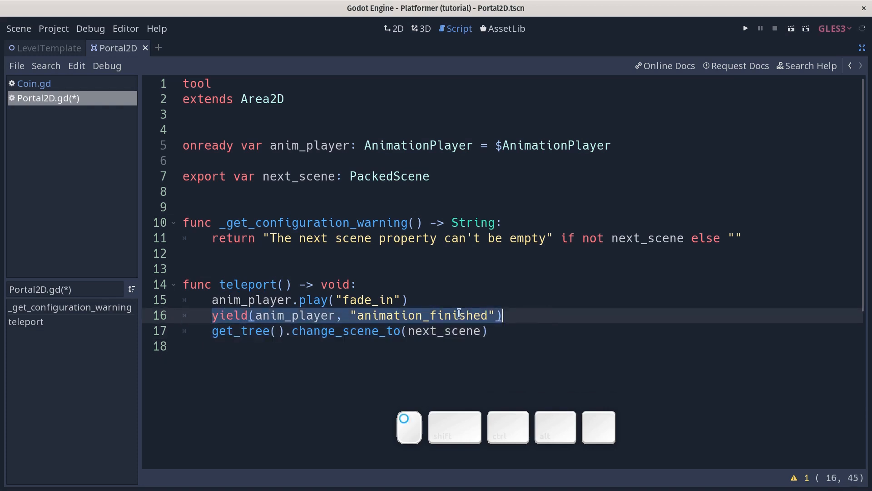
double_click(280, 315)
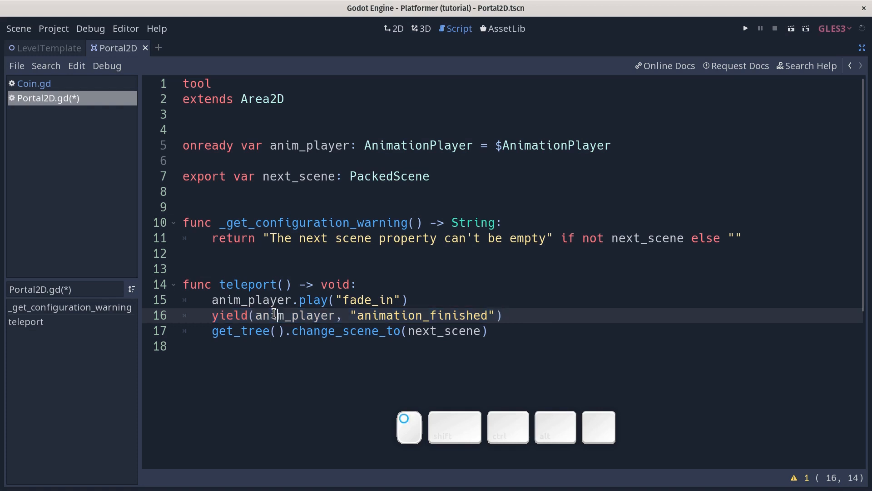
double_click(457, 314)
- Leave distraction-free mode, review teleport(), and inspect the Portal2D root node's collision mask and signal list
key(ctrl+shift+F11)
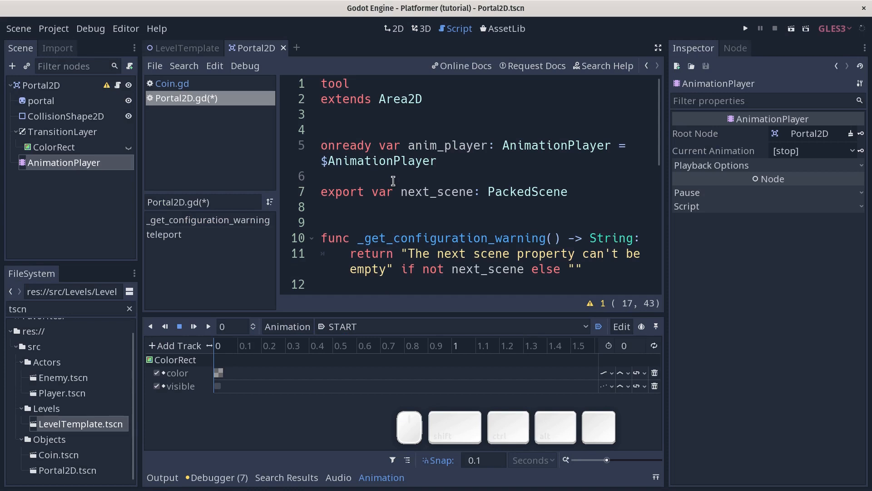
scroll(394, 181, down, 2)
double_click(368, 219)
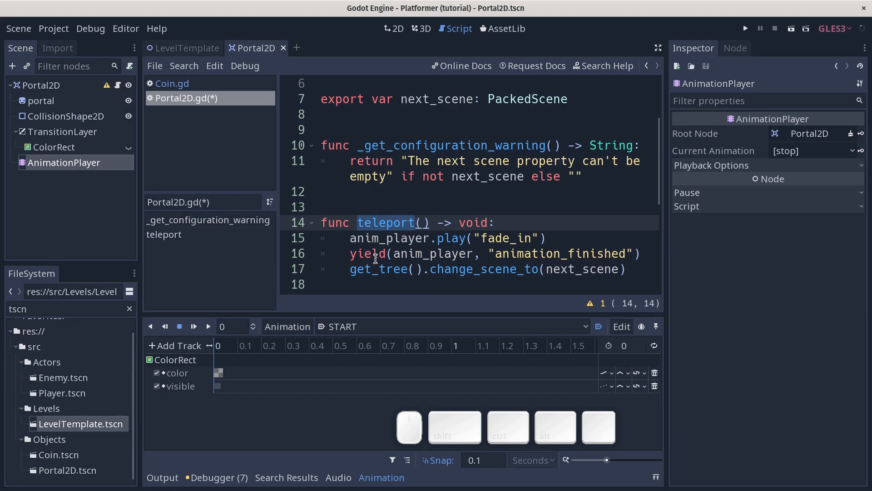
click(39, 85)
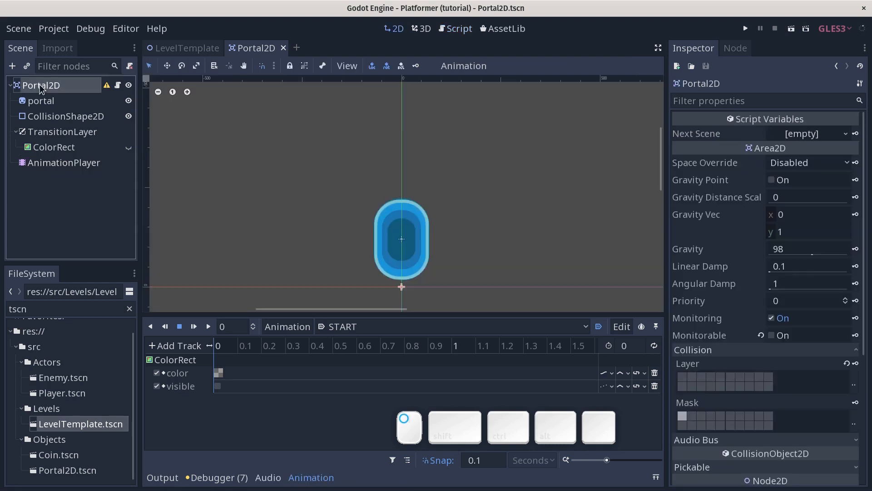
click(683, 415)
click(732, 50)
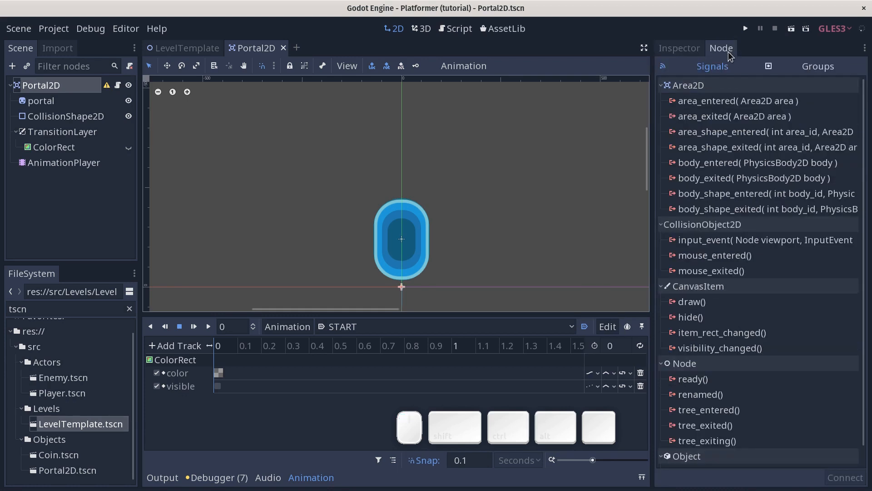
- Connect the Portal2D node's body_entered signal to Portal2D's own script with the method name _on_body_entered
click(728, 166)
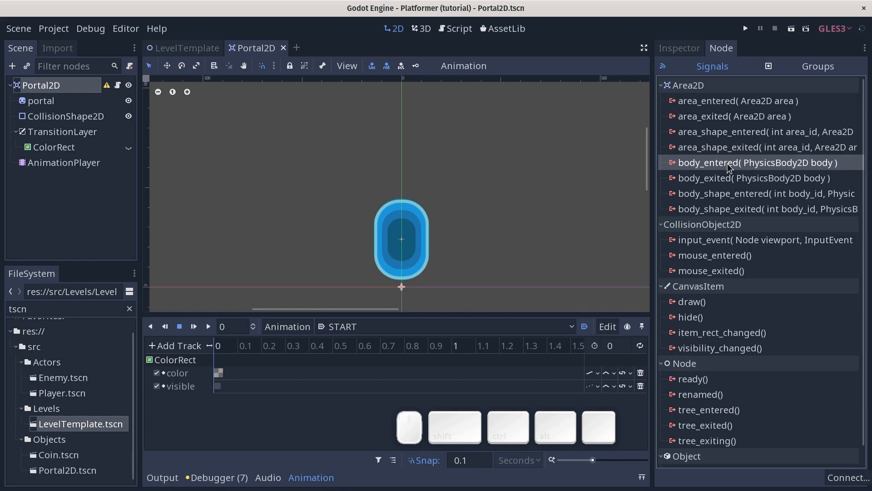
double_click(728, 166)
click(154, 105)
drag(387, 77, 381, 47)
drag(168, 371, 126, 371)
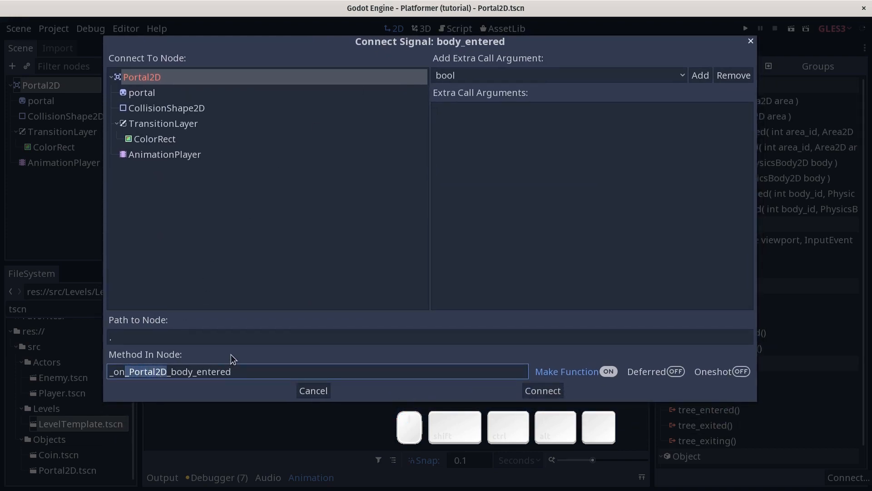
key(BackSpace)
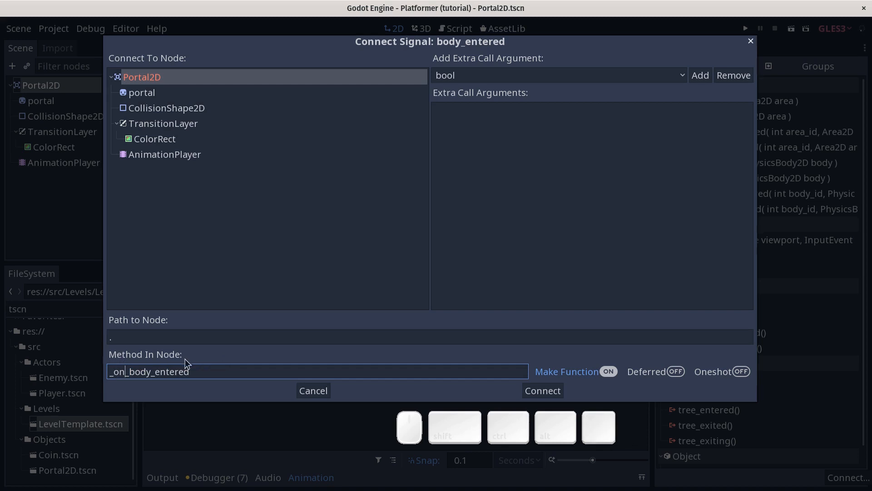
drag(114, 372, 192, 371)
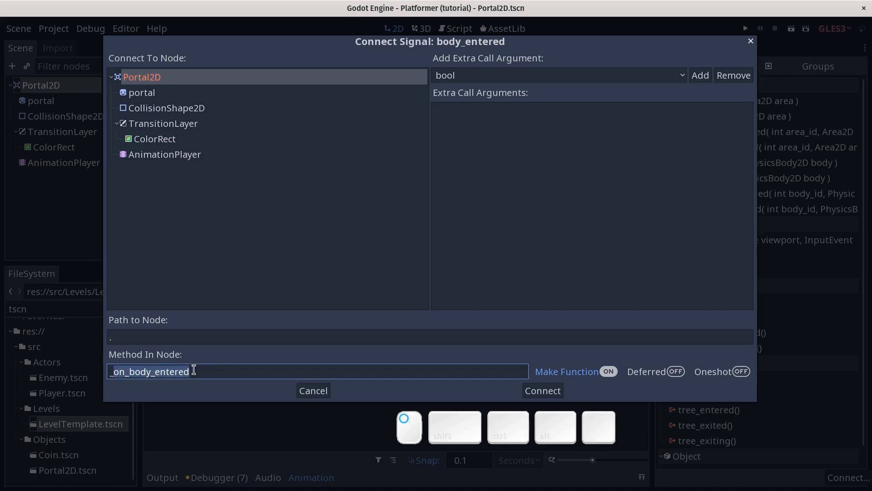
click(559, 395)
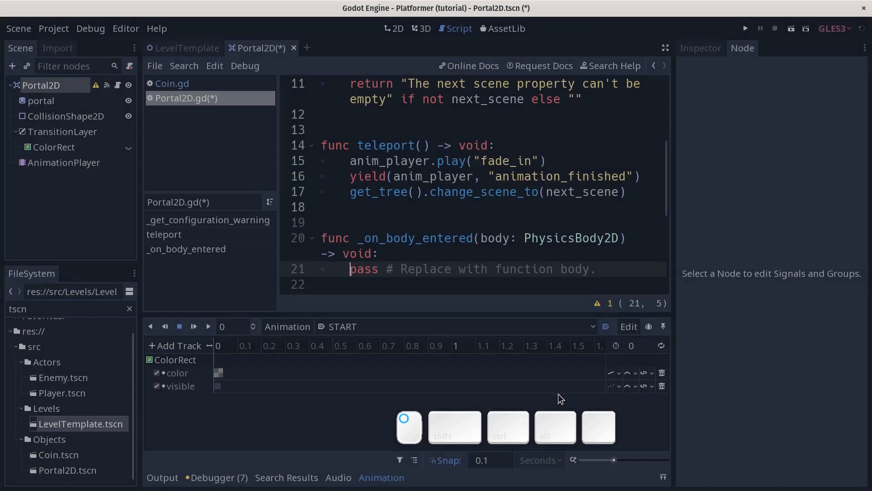
- Move the generated _on_body_entered function above _get_configuration_warning in Portal2D.gd
key(ctrl+shift+F11)
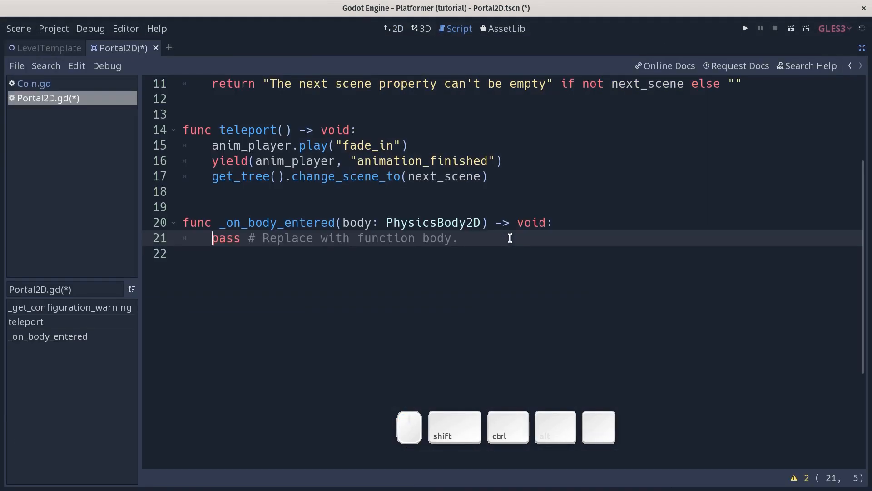
drag(486, 253, 425, 197)
key(ctrl+x)
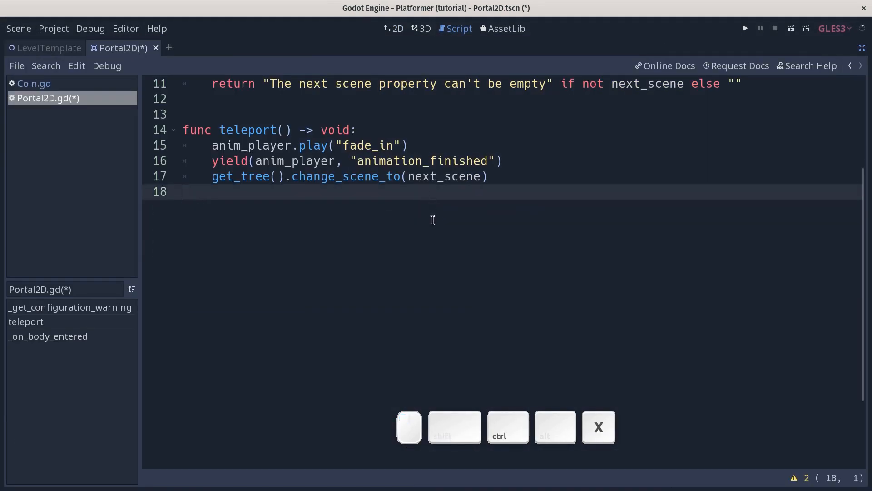
scroll(434, 219, up, 4)
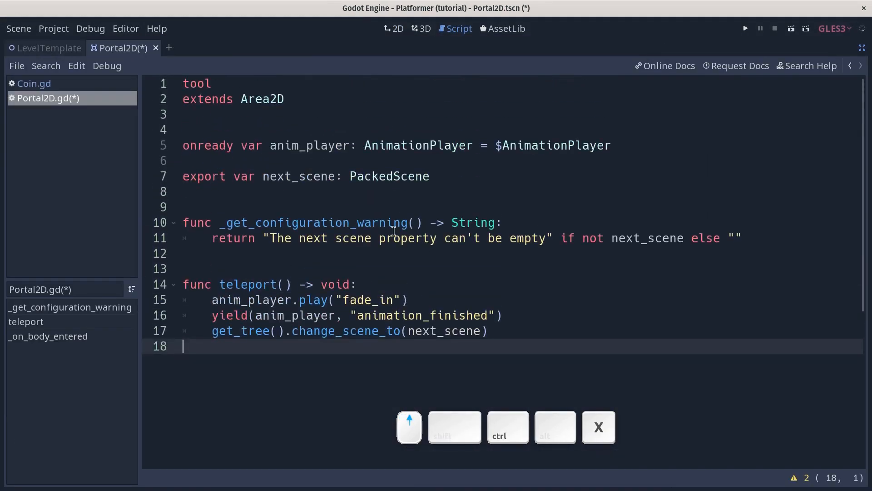
click(252, 201)
key(Return)
key(Return)
key(Up)
key(Up)
key(ctrl+v)
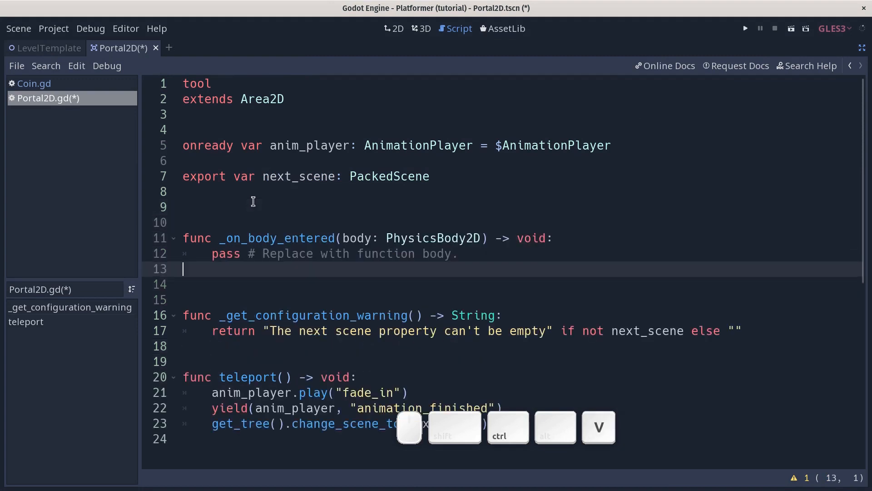
- Remove the surplus blank lines below and above _on_body_entered so two blank lines separate the functions
key(Delete)
key(Up)
key(Up)
key(Up)
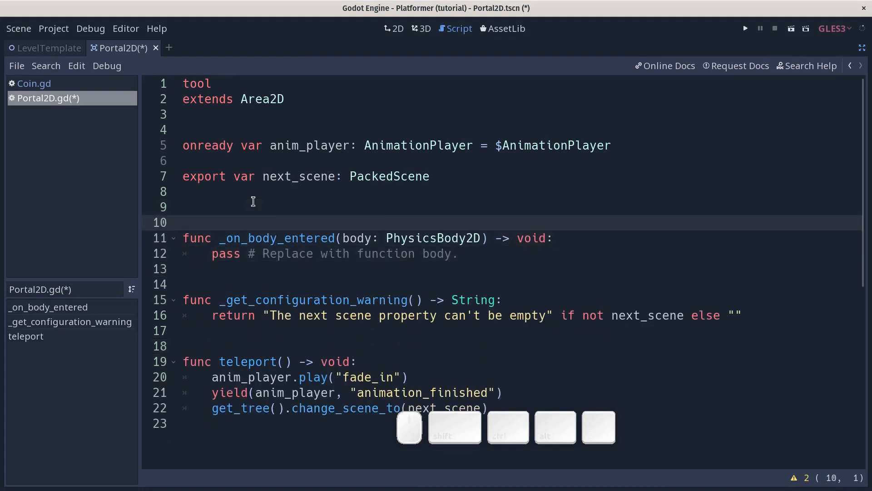
key(Delete)
- Replace the placeholder body of _on_body_entered with a teleport() call, save, and restore the full editor layout
key(Down)
key(End)
key(shift+Home)
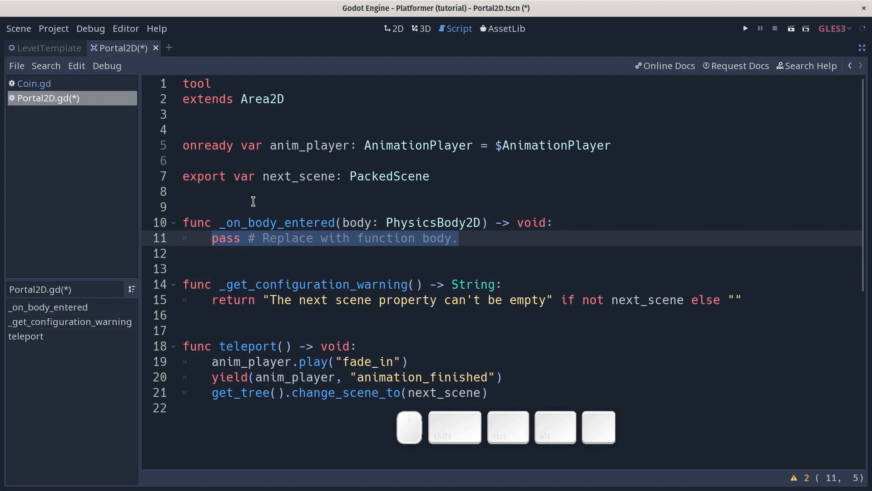
text(teleport()
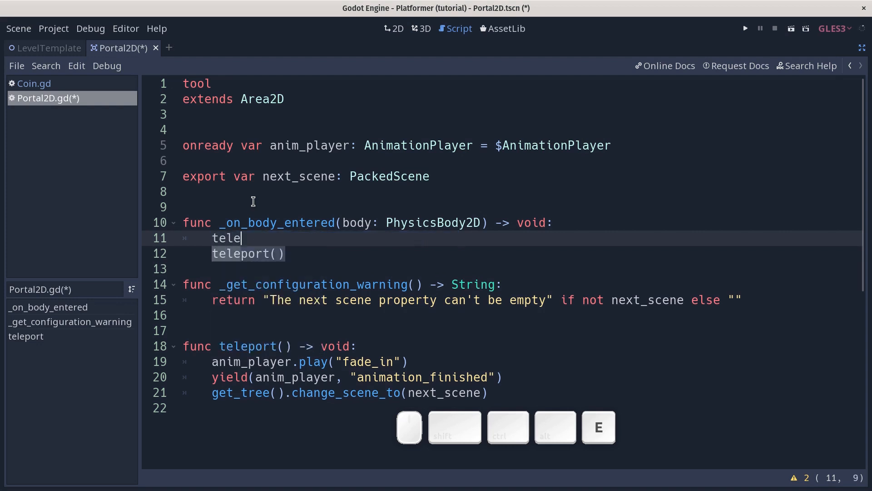
key(Return)
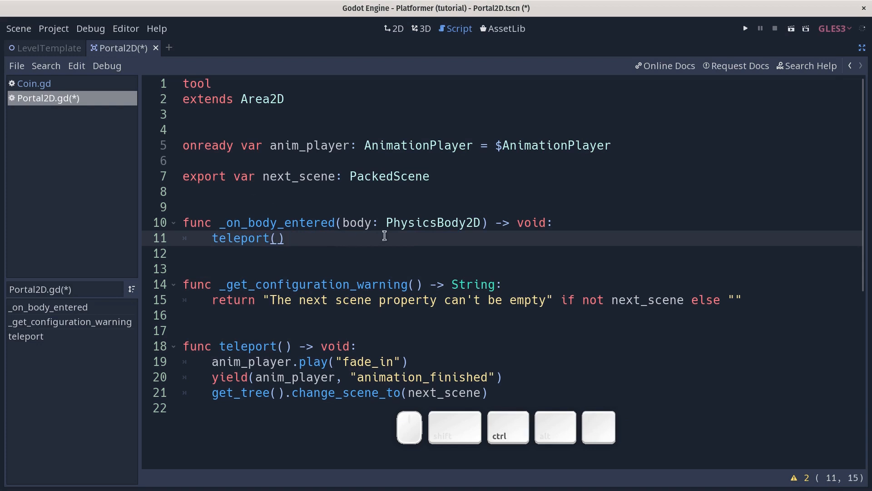
key(ctrl+s)
key(ctrl+shift+F11)
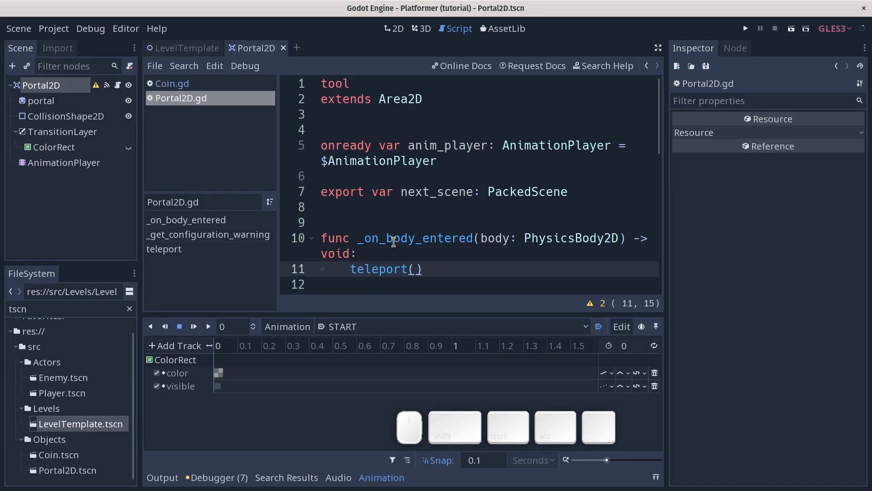
- Switch to the LevelTemplate scene in the 2D view with the whole level in sight
click(71, 427)
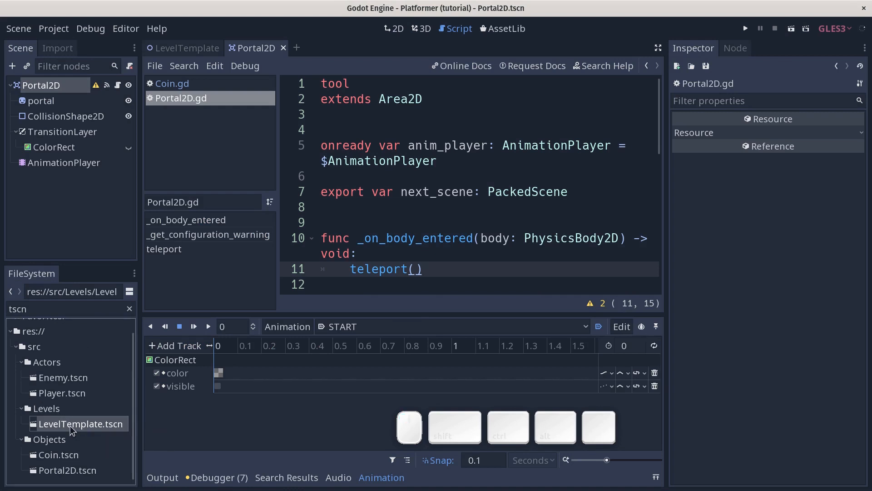
click(186, 52)
key(F1)
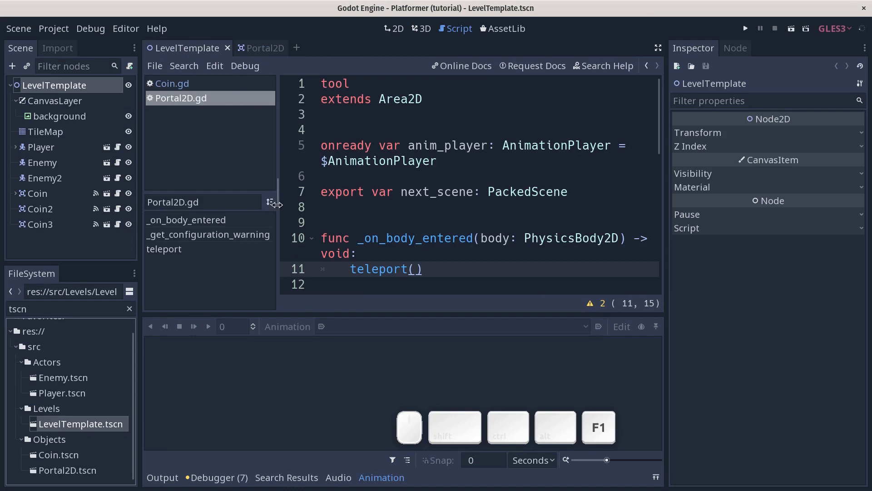
scroll(404, 169, down, 1)
scroll(405, 166, down, 5)
middle_drag(466, 187, 389, 222)
scroll(379, 233, up, 3)
scroll(381, 224, up, 1)
- Find Portal2D.tscn among the project files, instance it on the ground between the player and the coins, and select it
click(73, 309)
key(ctrl+a)
text(porta)
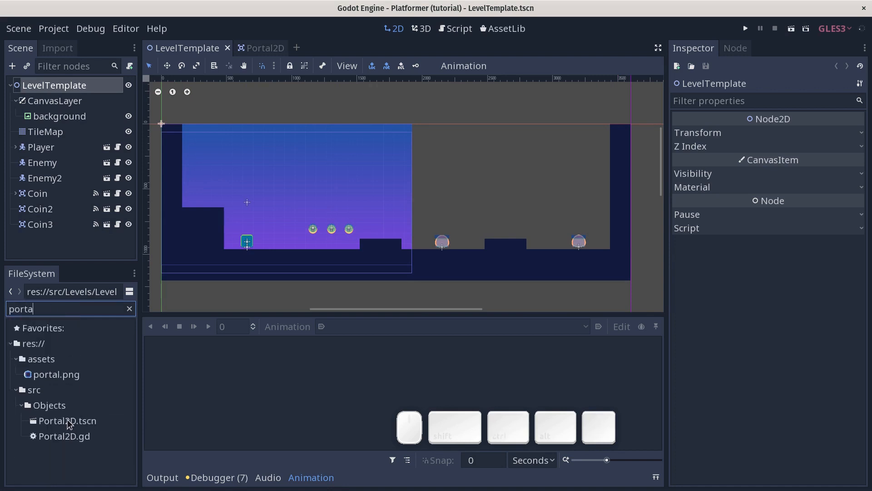
drag(69, 423, 284, 251)
scroll(300, 255, up, 4)
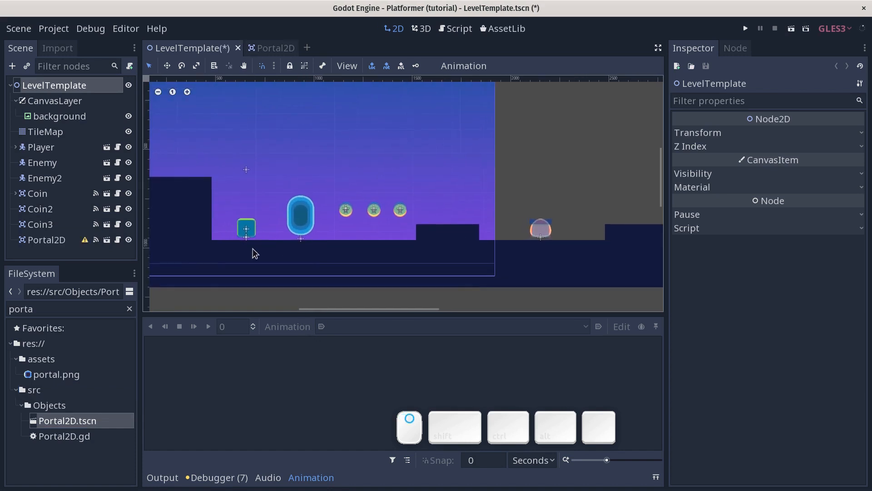
click(299, 235)
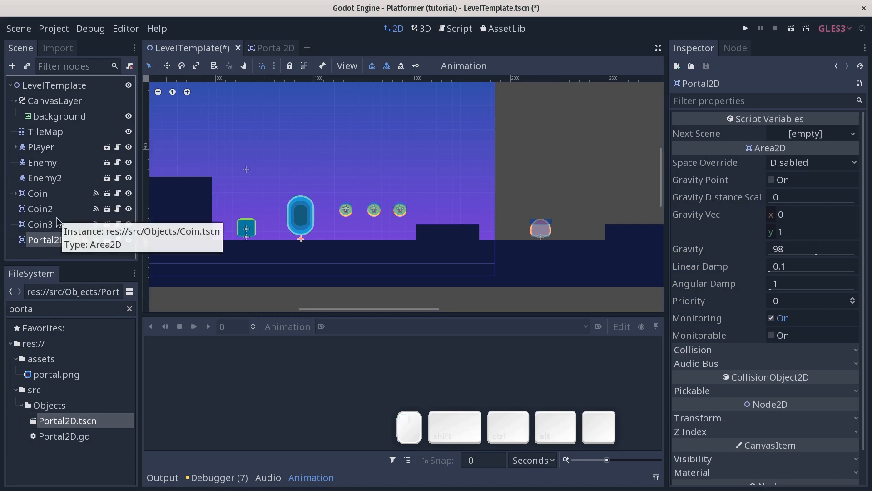
- Duplicate LevelTemplate.tscn in the Levels folder as Level02.tscn
click(130, 309)
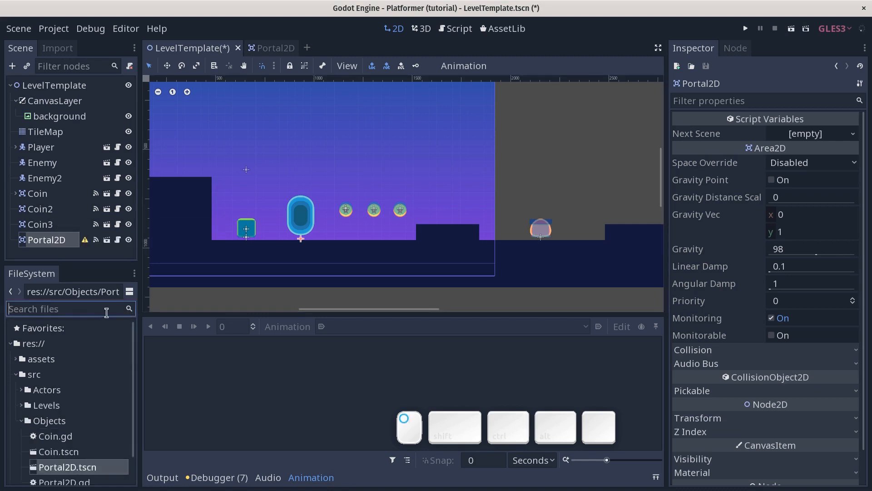
click(21, 405)
click(85, 422)
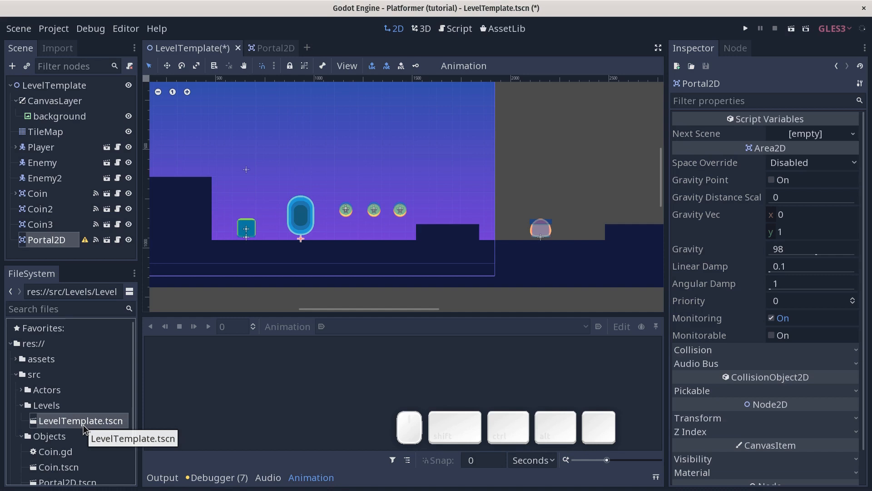
click(64, 309)
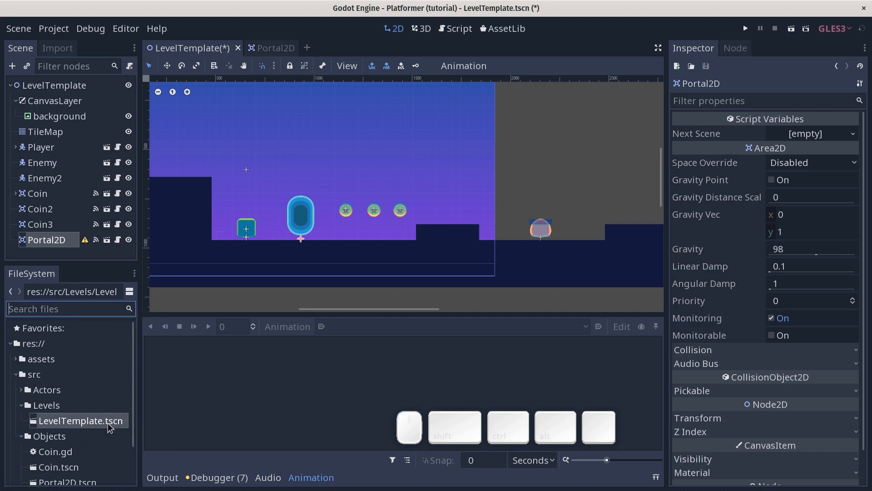
right_click(81, 421)
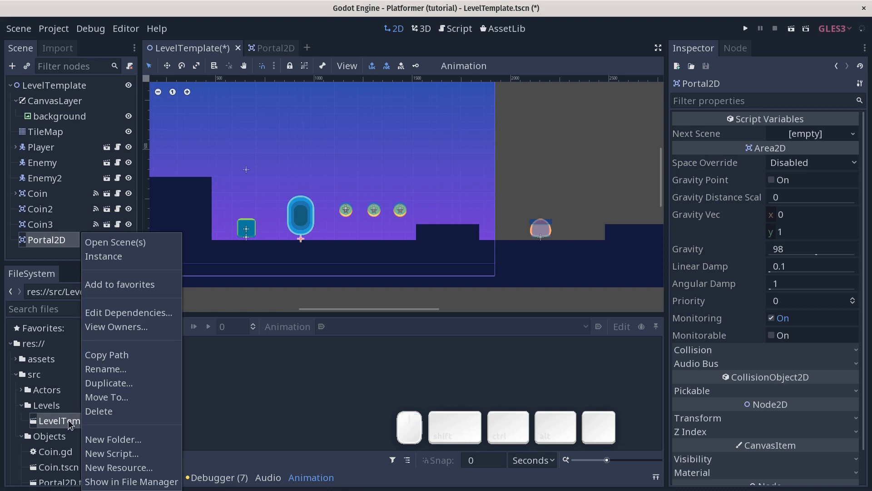
click(114, 384)
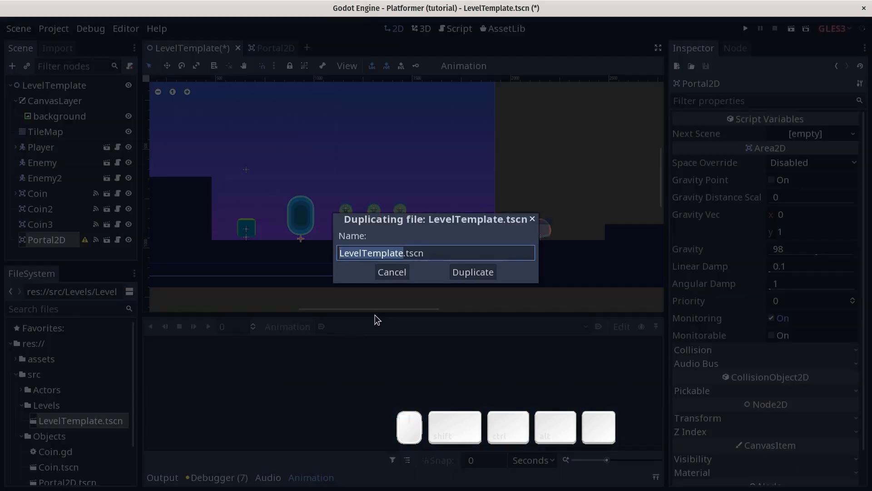
text(Level02)
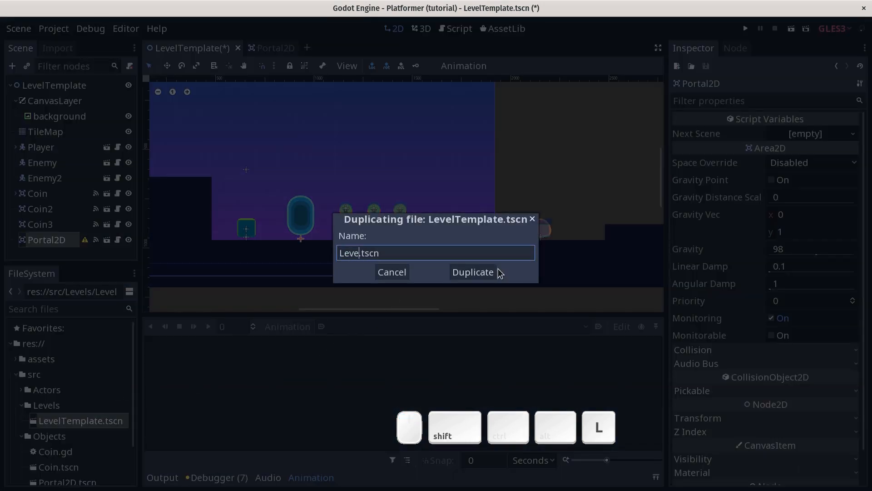
click(478, 272)
- Open Level02.tscn and delete its two enemies and three coins, keeping the player, TileMap and background
double_click(65, 421)
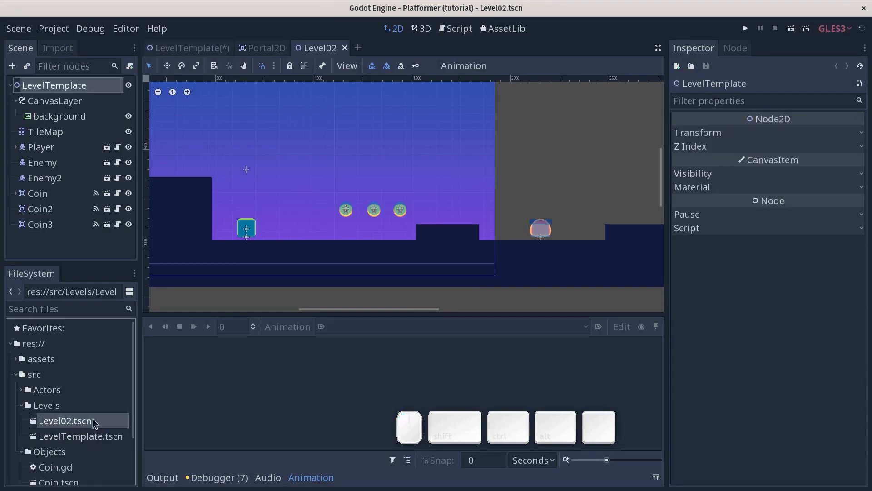
scroll(387, 234, down, 3)
drag(279, 284, 598, 224)
key(ctrl+z)
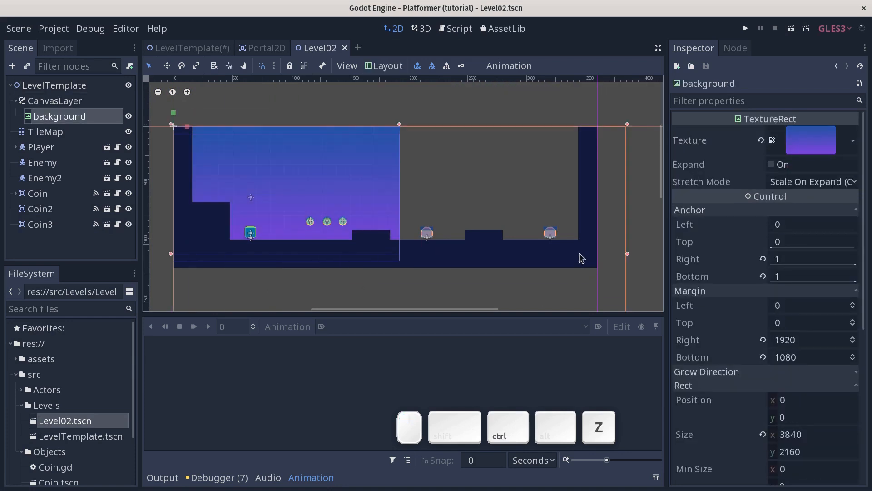
middle_drag(580, 253, 523, 215)
drag(602, 269, 239, 140)
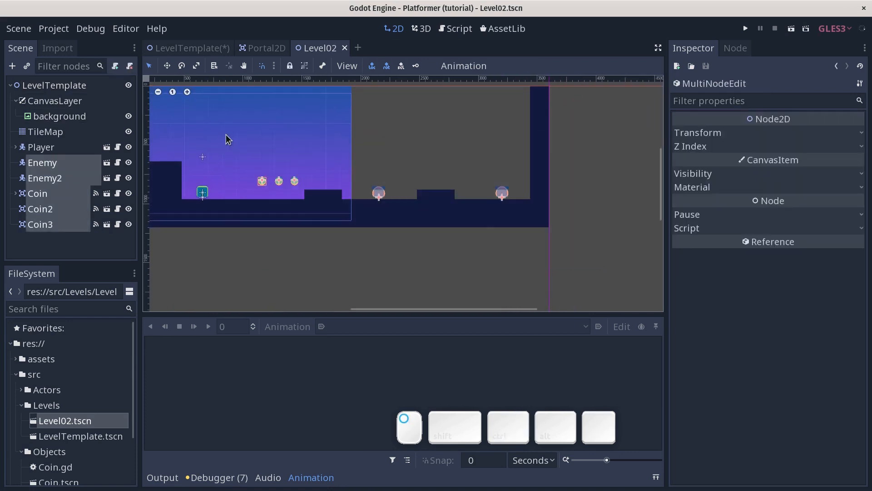
key(Delete)
click(450, 262)
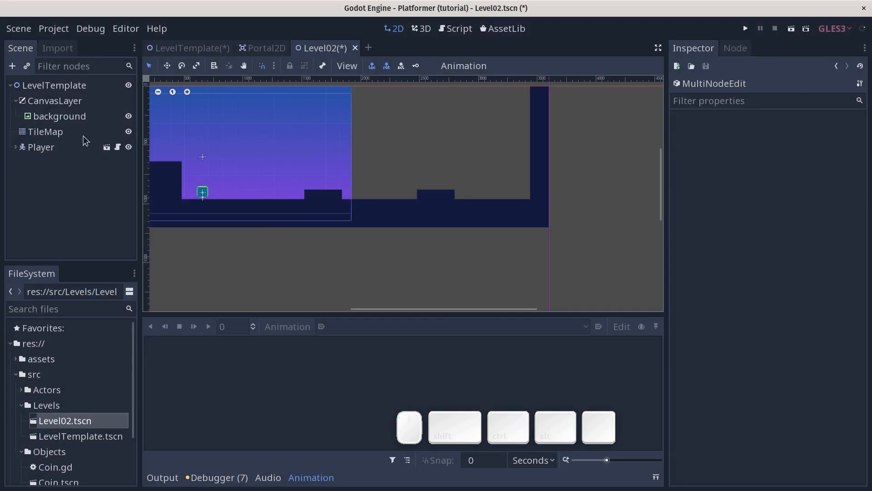
- Edit Level02's TileMap into a closed room no wider than the background, removing the small raised block, and save the scene
click(44, 134)
scroll(370, 203, down, 1)
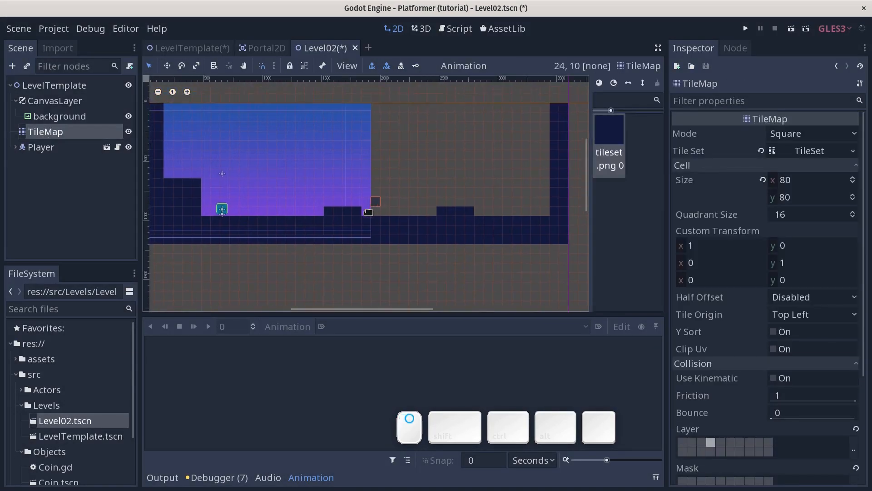
mouse_move(373, 274)
right_down()
mouse_move(497, 189)
mouse_move(558, 113)
right_up()
right_drag(342, 223, 362, 238)
mouse_move(362, 242)
mouse_down()
mouse_move(342, 125)
mouse_move(349, 150)
mouse_up()
ctrl+shift+right_drag(201, 222, 184, 217)
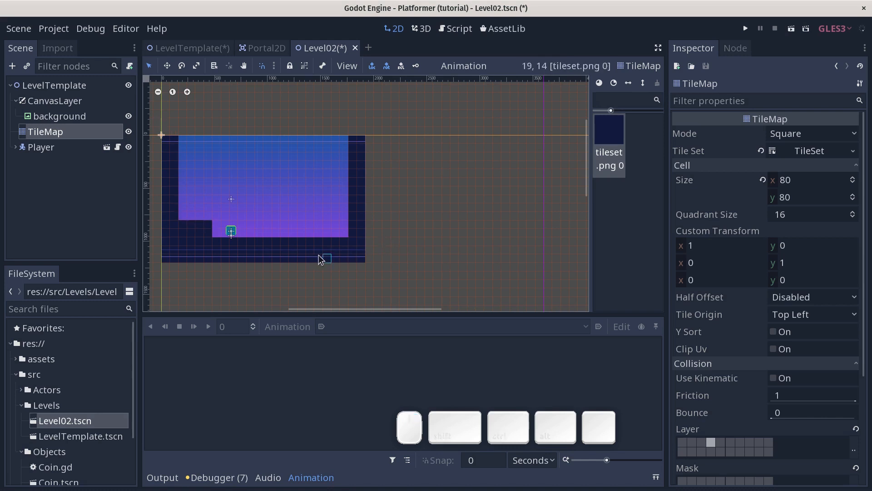
middle_drag(311, 256, 342, 254)
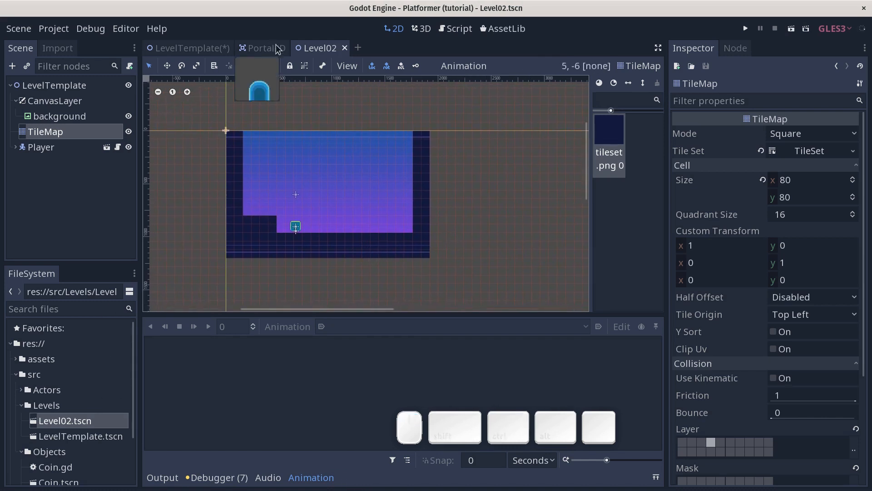
- In the LevelTemplate scene, assign Level02.tscn as the Next Scene of the Portal2D instance
click(200, 49)
click(50, 244)
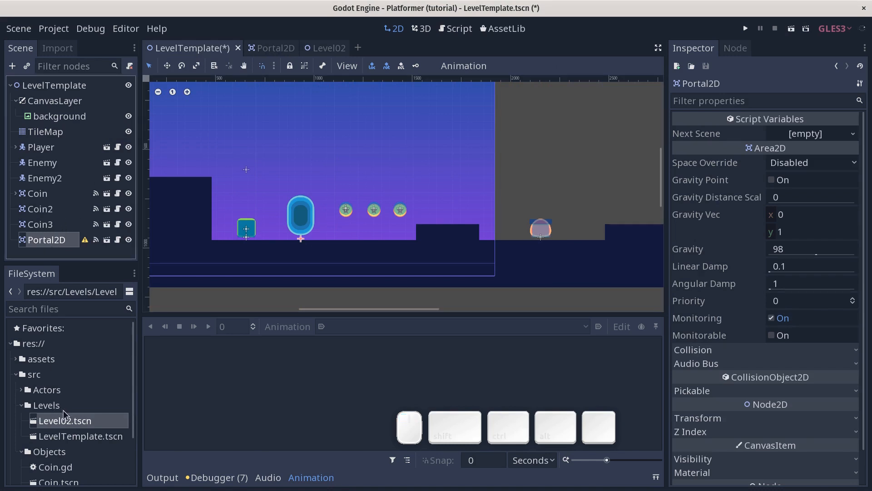
drag(65, 428, 817, 136)
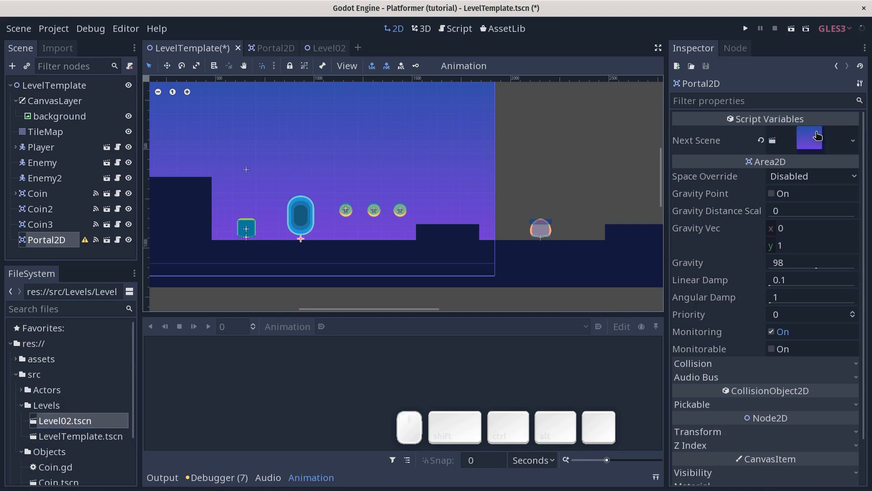
- Save LevelTemplate and run the project, moving the player right into the portal to test the teleport
middle_drag(147, 261, 150, 257)
key(ctrl+s)
key(F5)
key(d)
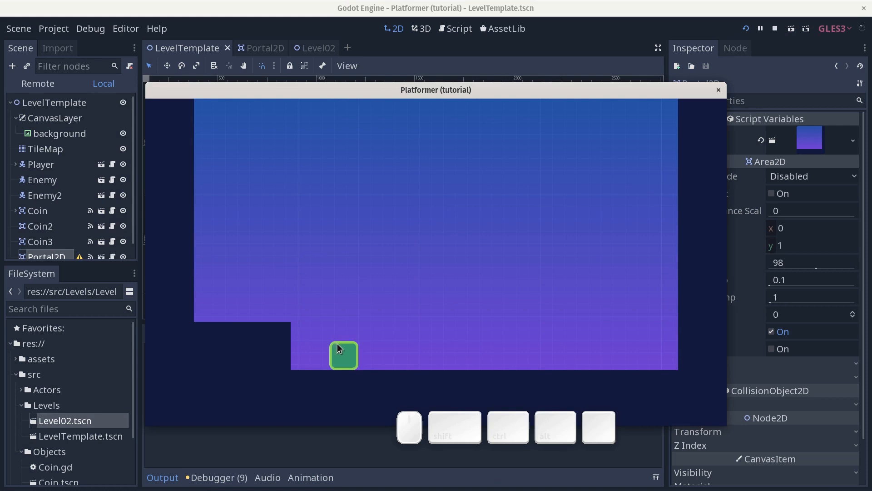
- Stop the running game and close the Level02 scene, keeping Level01 open for editing
key(F8)
scroll(366, 228, down, 2)
scroll(366, 228, down, 2)
middle_drag(367, 228, 367, 210)
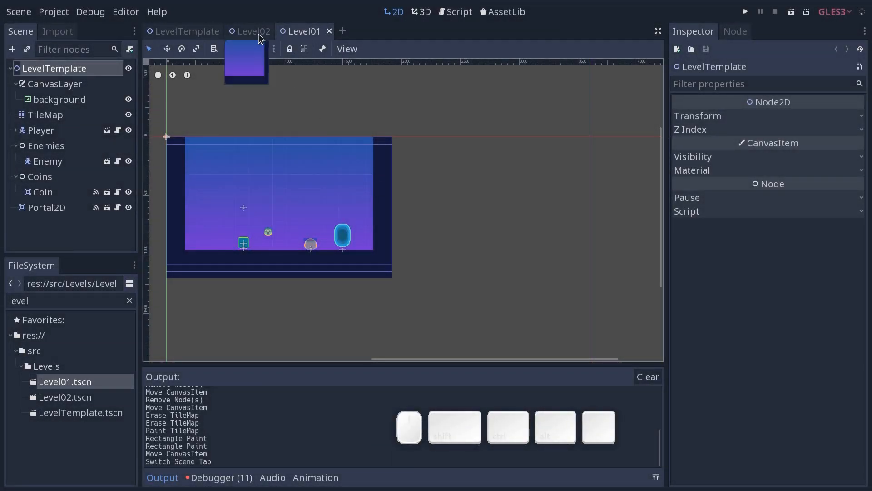
middle_click(258, 34)
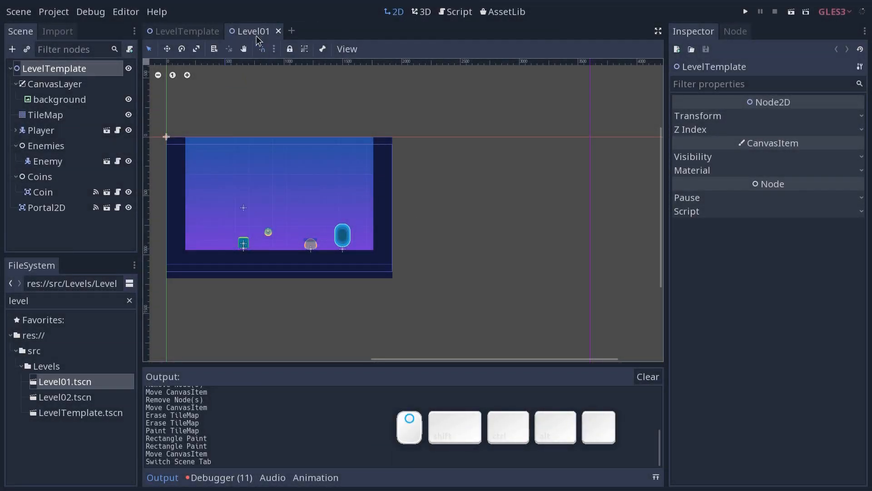
middle_drag(396, 248, 418, 248)
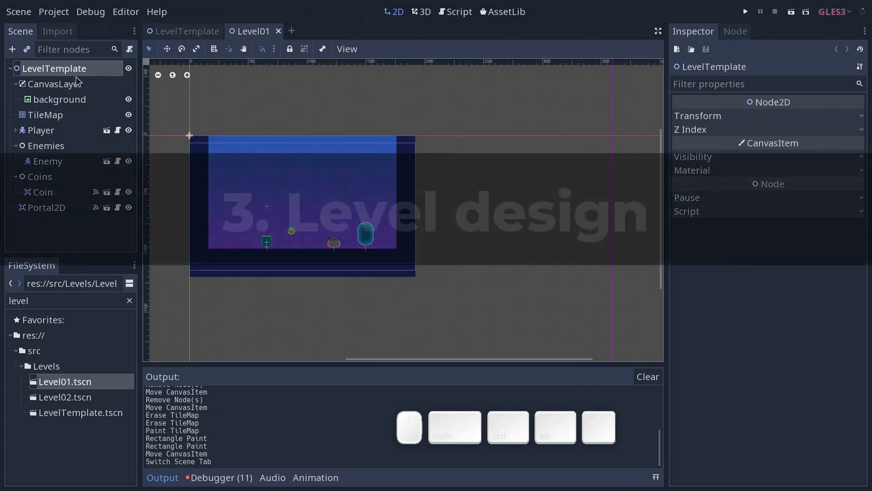
- Rename the root node of the Level01 scene from LevelTemplate to Level01
double_click(57, 68)
key(shift+End)
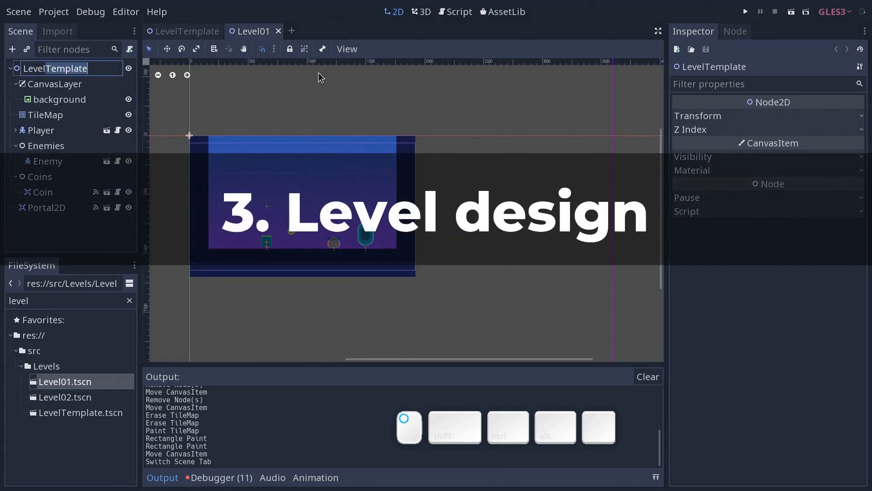
text(01)
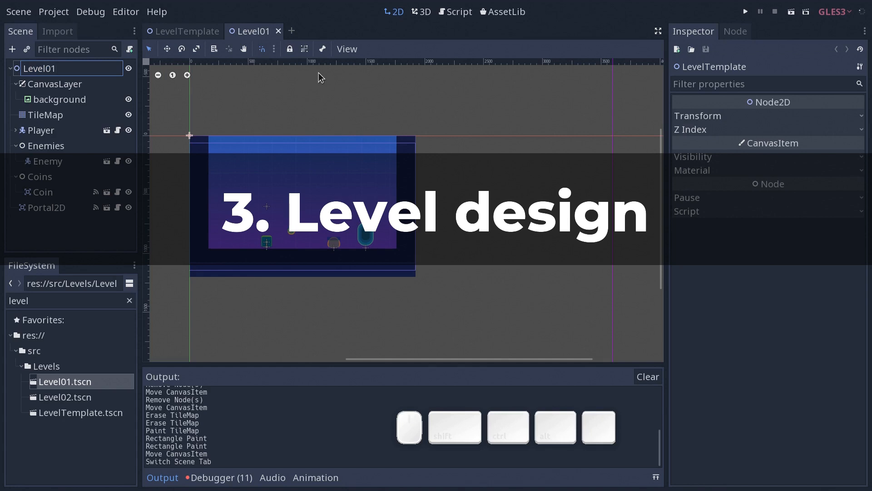
key(Return)
- Select Level01's TileMap node for editing and switch the editor to distraction-free mode
middle_drag(358, 164, 378, 174)
scroll(379, 175, up, 5)
scroll(443, 260, up, 1)
middle_drag(442, 251, 451, 221)
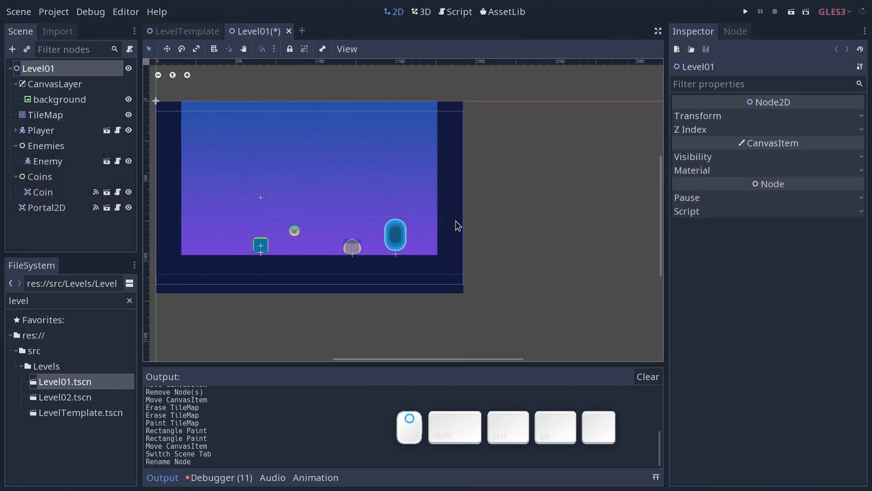
click(54, 116)
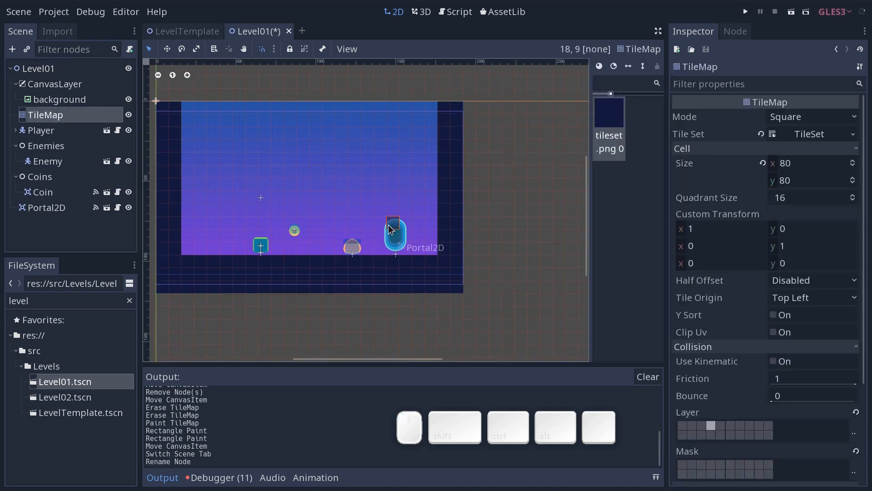
key(minus)
key(minus)
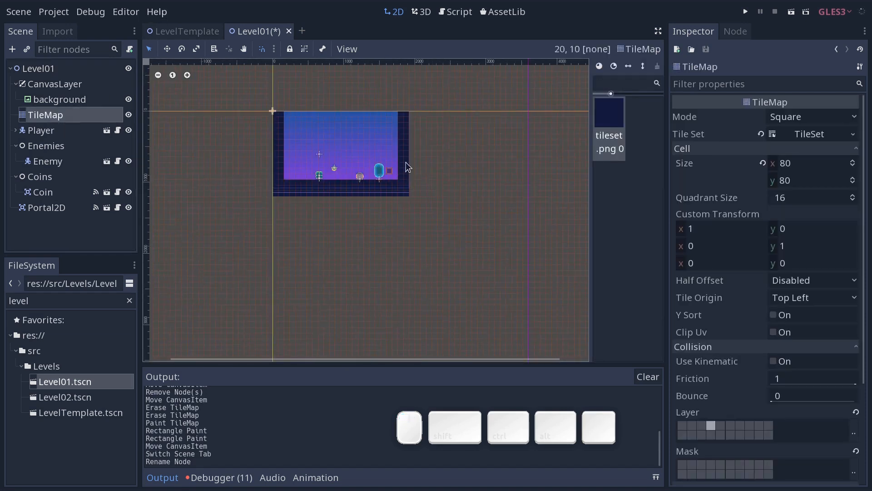
middle_drag(377, 172, 370, 197)
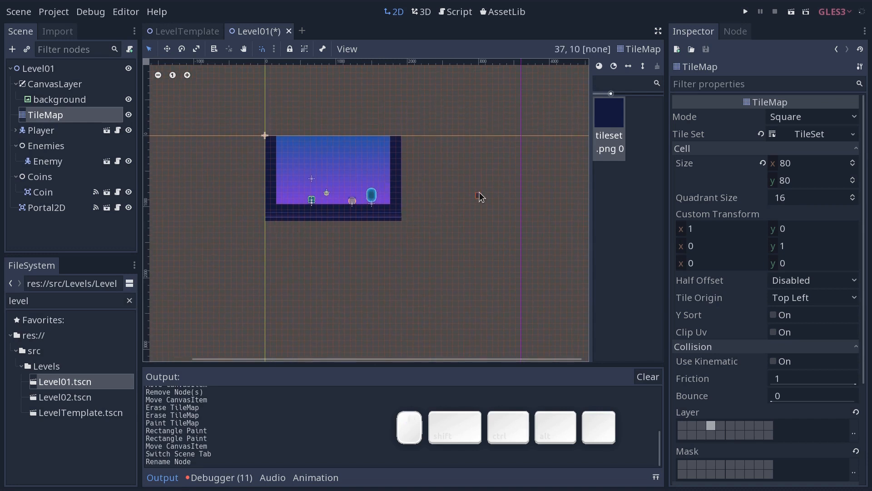
scroll(482, 194, up, 2)
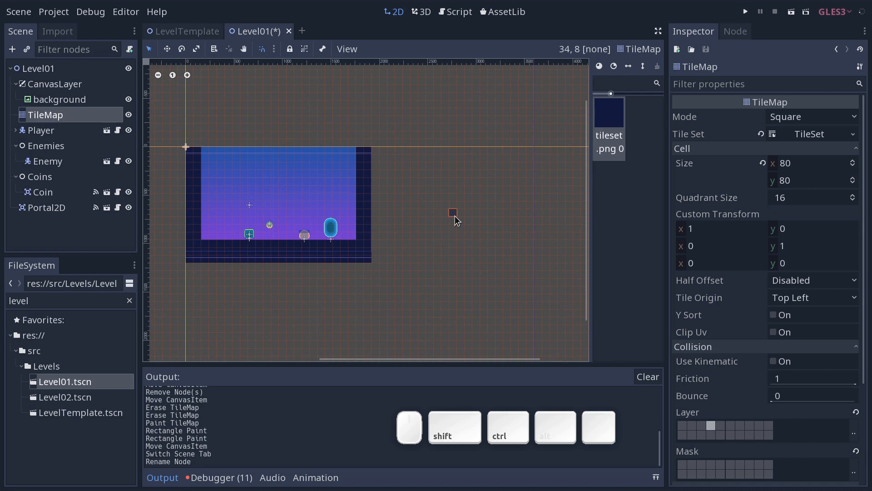
key(ctrl+shift+F11)
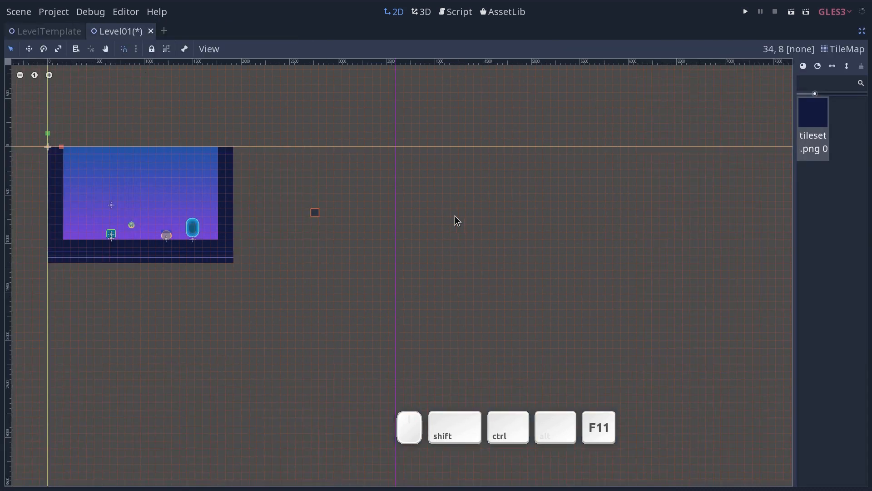
- Erase the two-tile-wide wall on the portal side of the room down to the floor
middle_drag(240, 237, 299, 295)
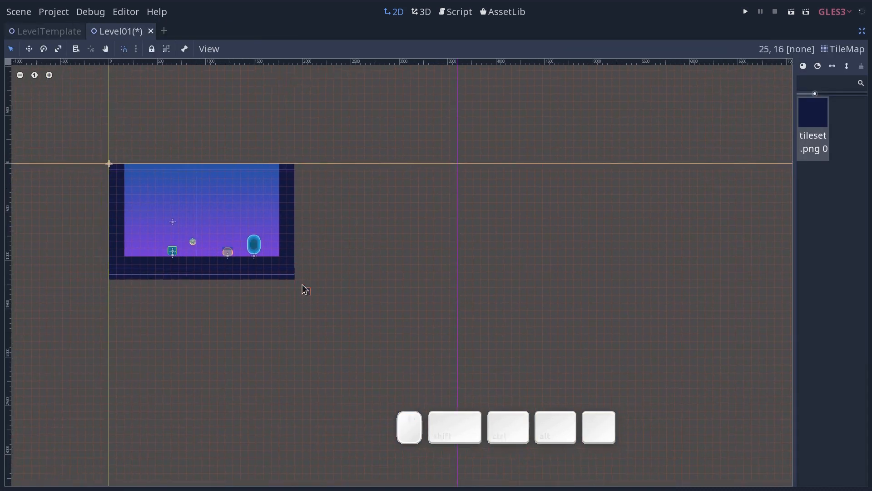
scroll(304, 277, up, 3)
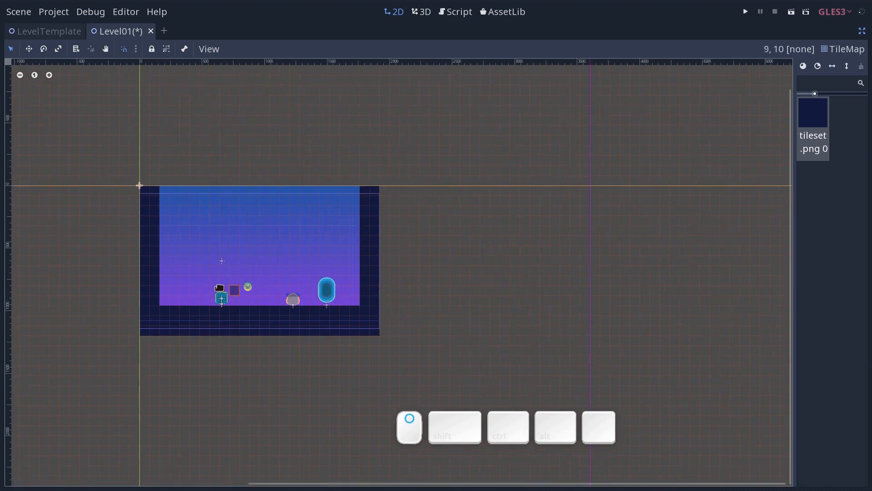
scroll(303, 259, up, 2)
middle_drag(416, 289, 400, 282)
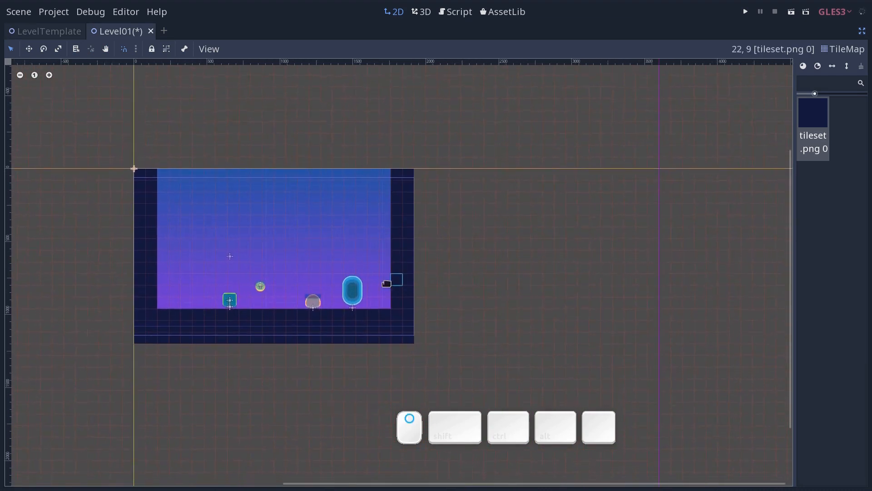
mouse_move(395, 179)
ctrl+shift+right_down()
mouse_move(396, 211)
mouse_move(465, 307)
ctrl+shift+right_up()
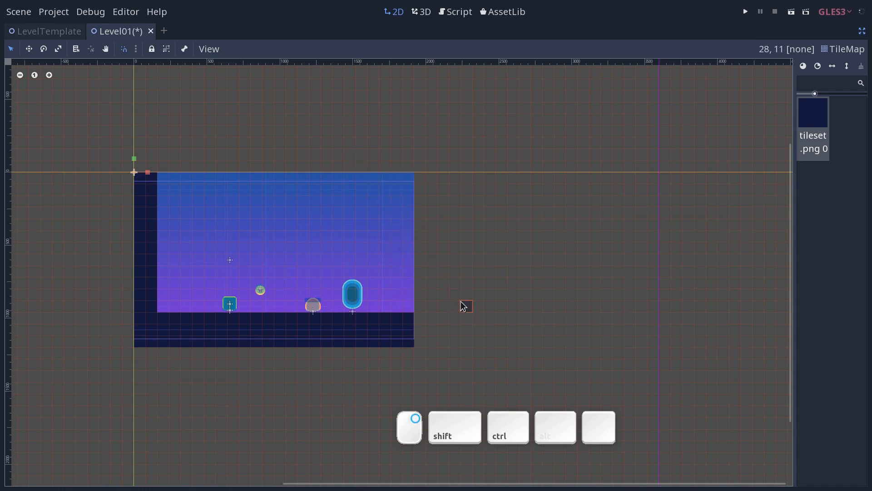
- Extend the three-tile-thick floor beyond the background with filled tile rectangles until it reaches about 8800 px in length
middle_drag(339, 325, 338, 305)
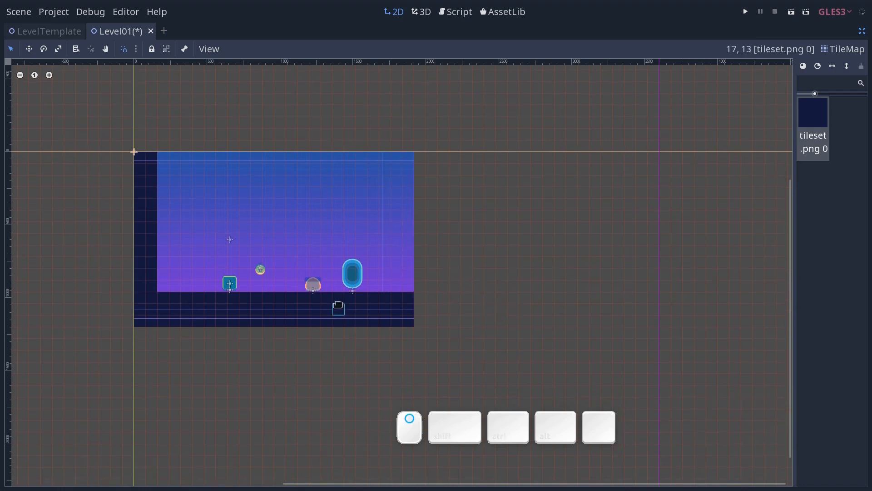
ctrl+shift+drag(408, 322, 793, 298)
mouse_move(699, 310)
middle_down()
mouse_move(510, 308)
mouse_move(309, 327)
mouse_move(318, 324)
mouse_move(558, 310)
mouse_move(224, 397)
mouse_move(272, 296)
mouse_move(97, 456)
mouse_move(278, 375)
mouse_move(424, 356)
mouse_move(357, 367)
mouse_move(370, 364)
middle_up()
scroll(356, 367, down, 1)
middle_drag(563, 303, 485, 302)
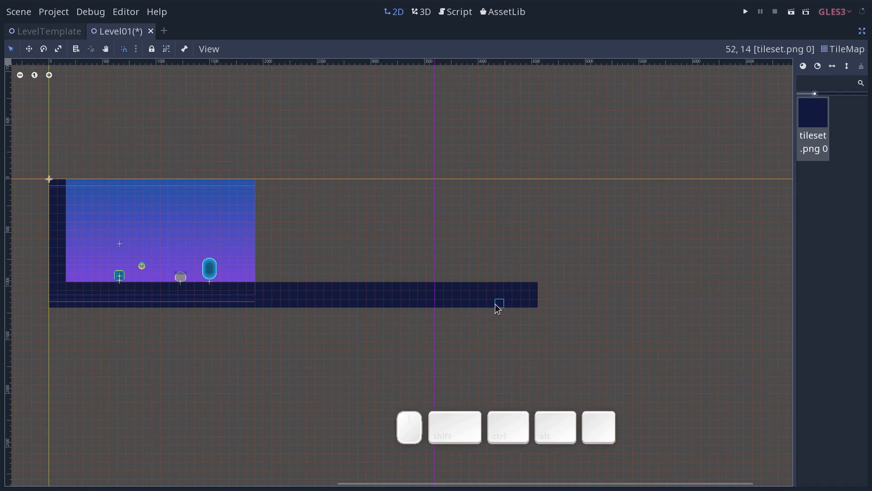
ctrl+shift+drag(499, 309, 756, 289)
middle_drag(756, 290, 560, 308)
ctrl+shift+drag(534, 303, 775, 287)
- Examine the extended floor from the starting area to its far end, comparing its length with the original room
mouse_move(405, 303)
middle_down()
mouse_move(544, 300)
mouse_move(511, 301)
middle_up()
scroll(549, 300, down, 4)
scroll(400, 271, down, 2)
middle_drag(373, 262, 324, 264)
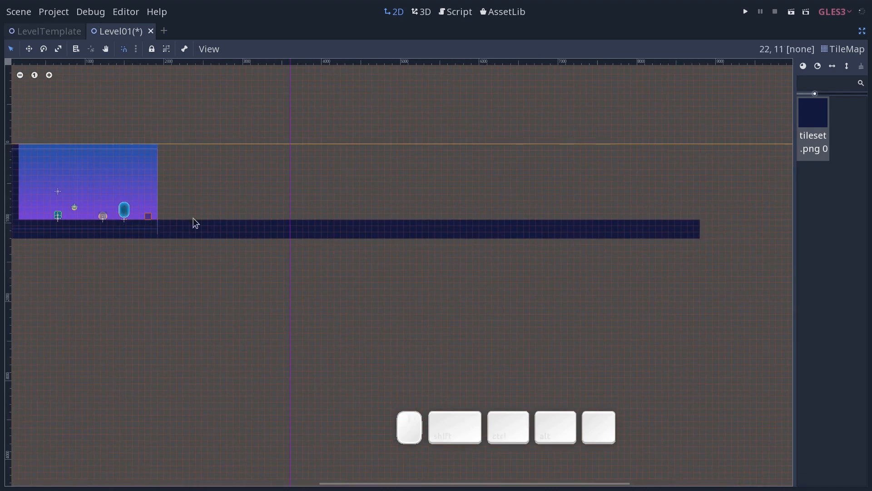
middle_drag(169, 213, 254, 224)
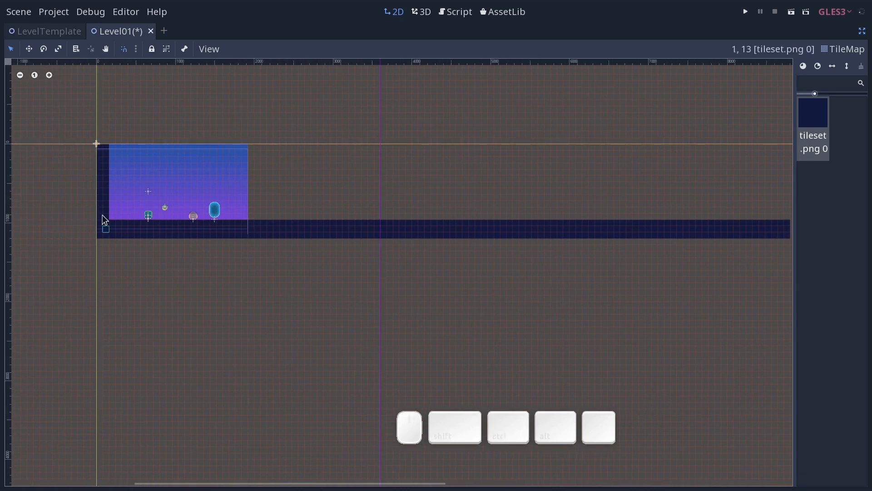
middle_drag(507, 213, 353, 255)
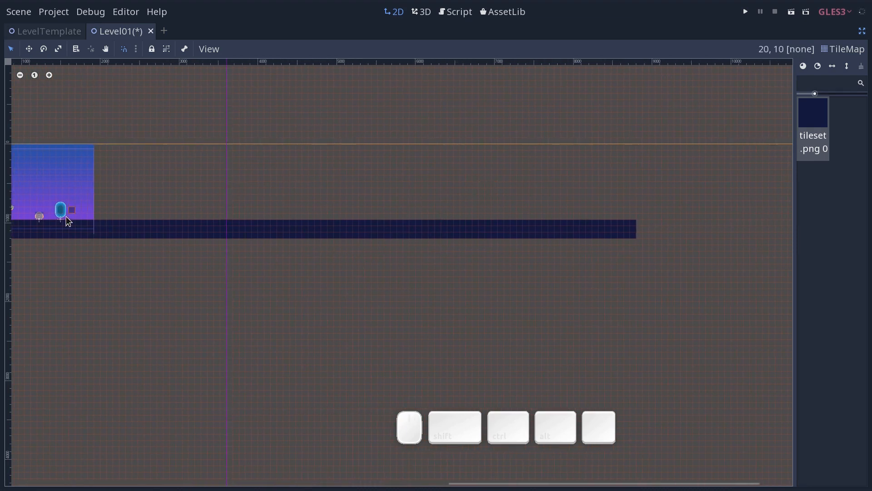
middle_drag(66, 220, 153, 221)
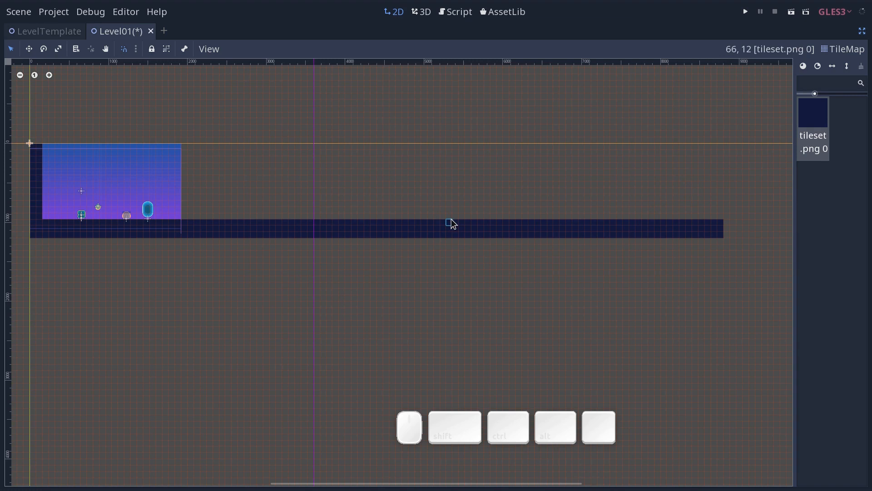
middle_drag(276, 228, 302, 227)
scroll(302, 228, up, 1)
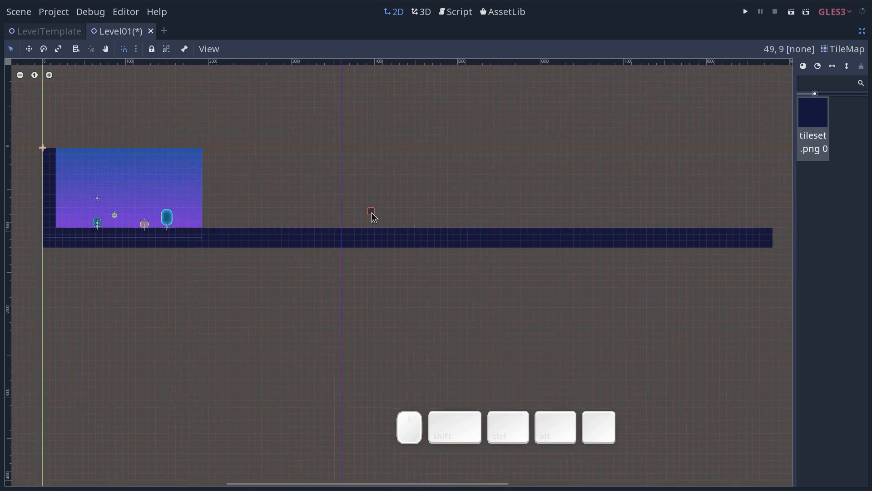
scroll(205, 235, up, 2)
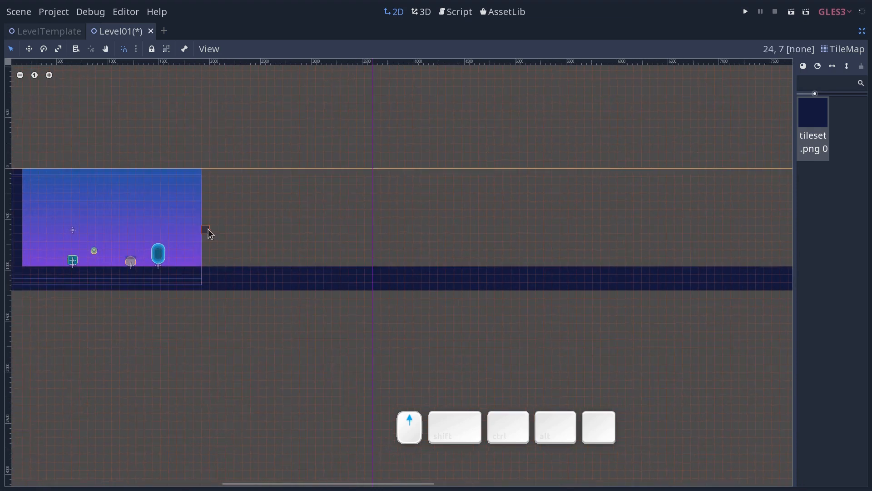
middle_drag(242, 282, 243, 331)
scroll(272, 266, up, 5)
scroll(353, 302, up, 8)
middle_drag(293, 315, 413, 309)
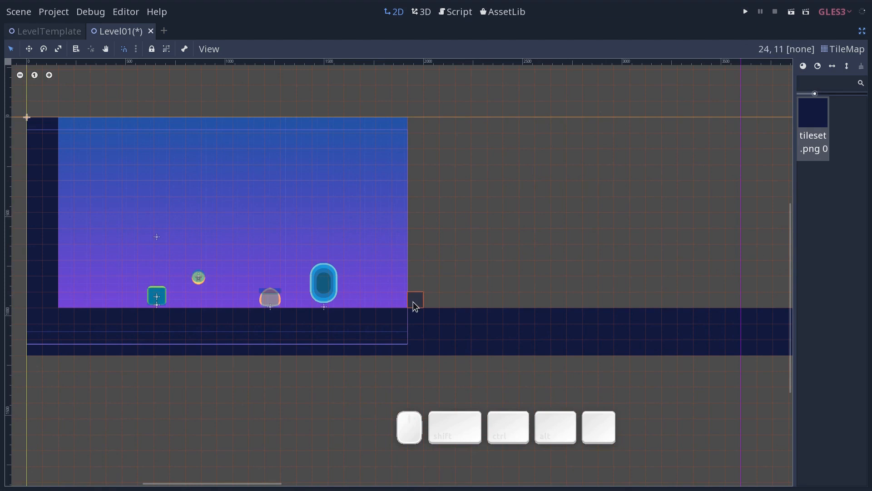
- Save and run the project, moving and jumping with the player to collect the coin and defeat the enemy
key(F5)
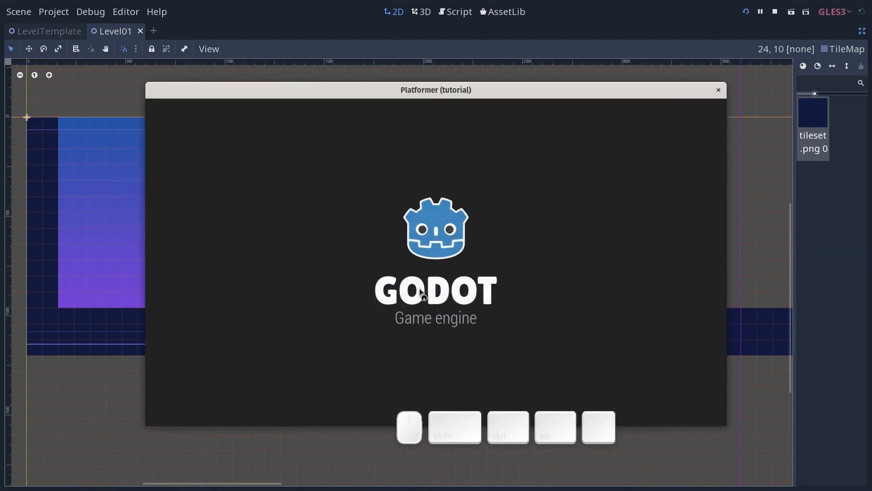
key(a)
key(d)
key(space)
key(d)
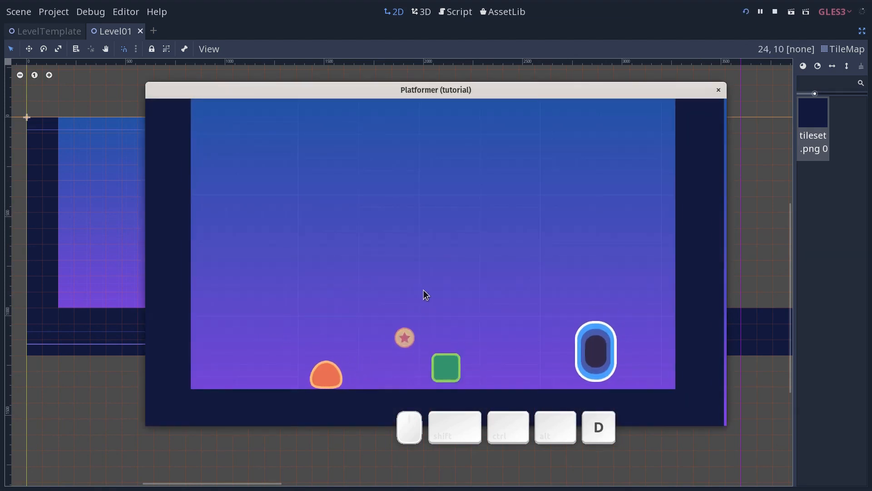
key(a)
key(d)
key(a)
key(d)
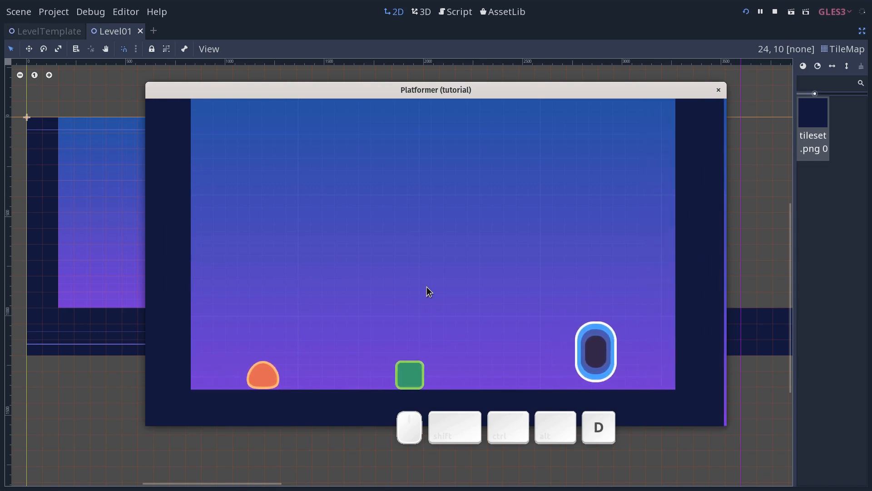
key(space)
key(a)
key(d)
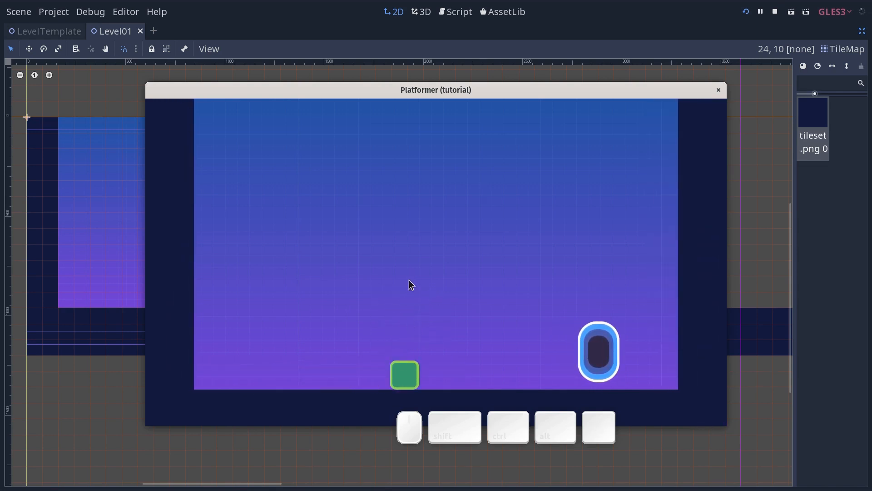
- Test the player's running and jumping distance in the emptied room and stop the game
key(a)
key(w)
key(d)
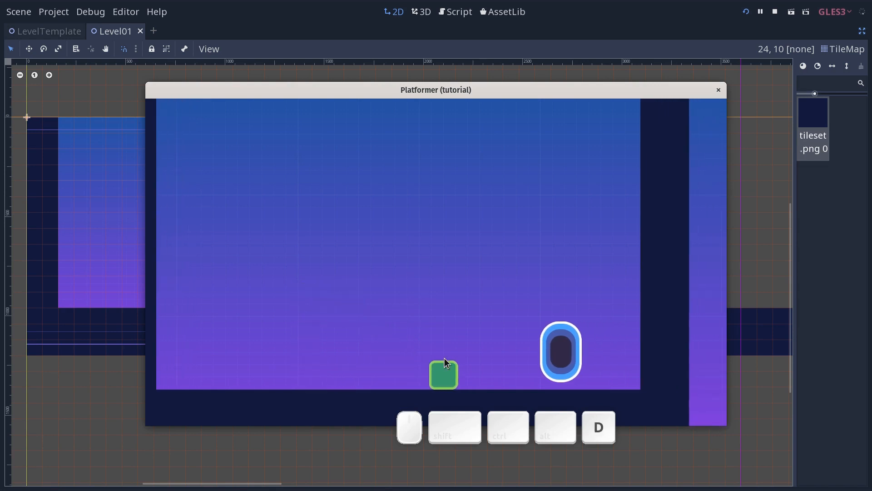
key(a)
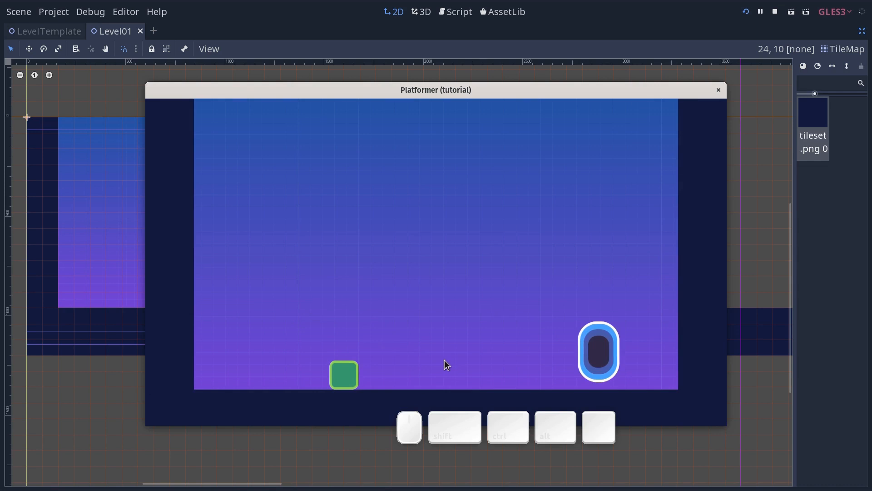
key(F8)
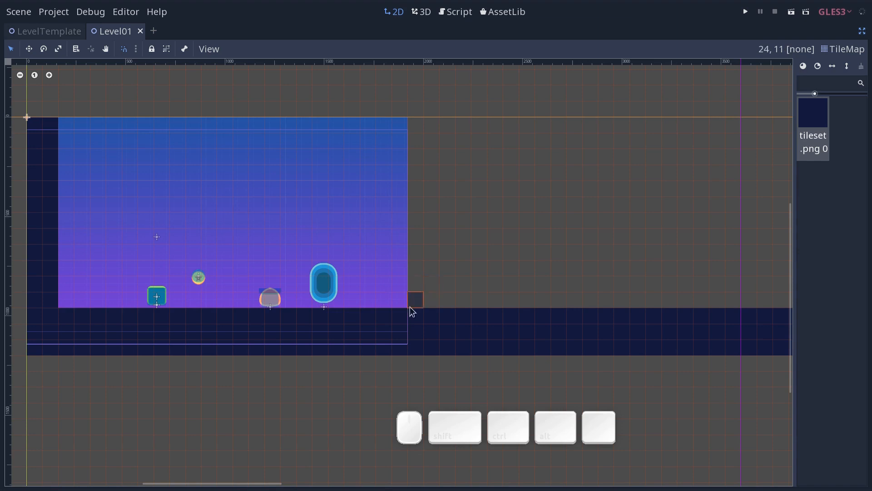
- Leave distraction-free mode and hide the Coin, Portal2D and Enemy nodes in Level01
scroll(398, 300, up, 2)
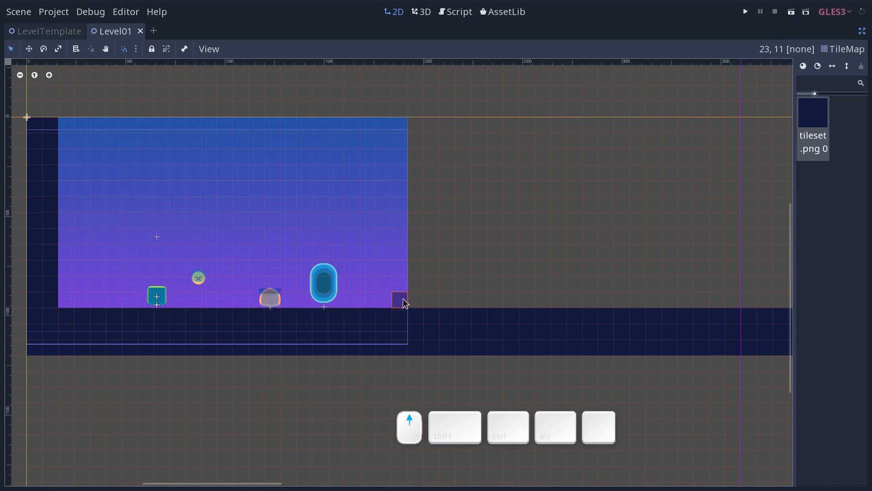
middle_drag(379, 320, 446, 318)
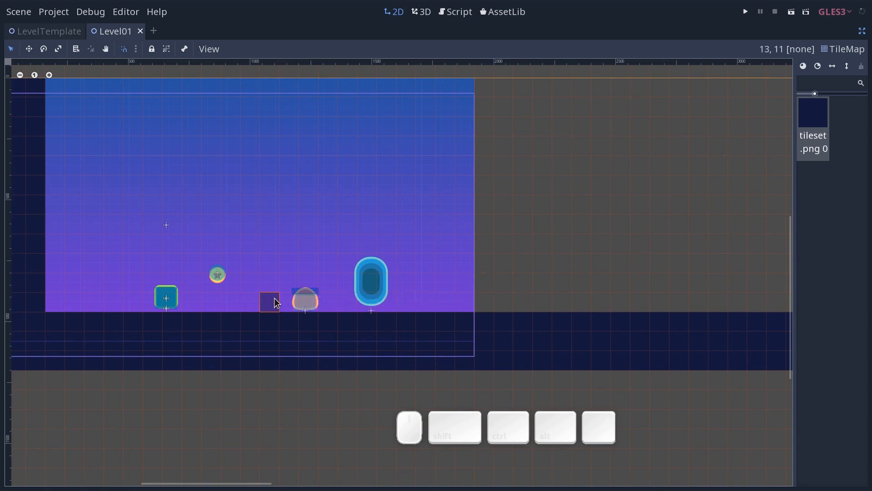
key(ctrl+shift+F10)
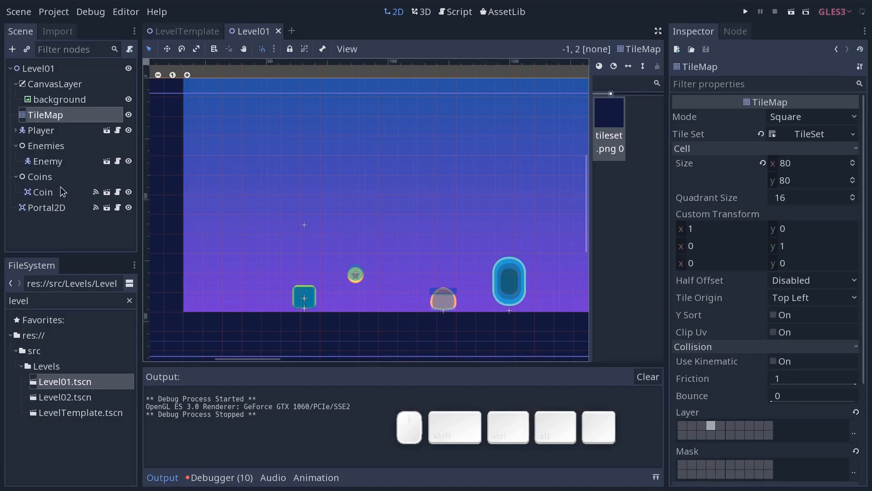
click(128, 192)
click(128, 207)
click(128, 161)
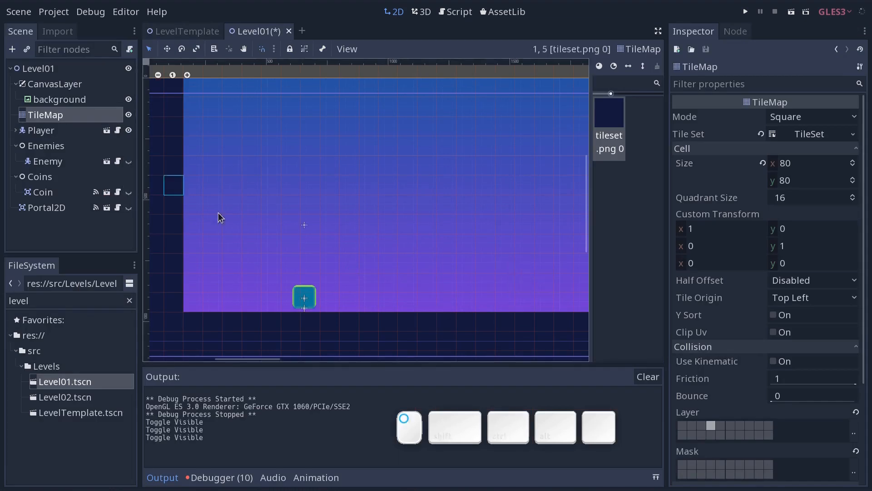
- Enter distraction-free mode and paint a block four tiles wide and one tile high on the floor ahead of the player
middle_drag(286, 245, 221, 233)
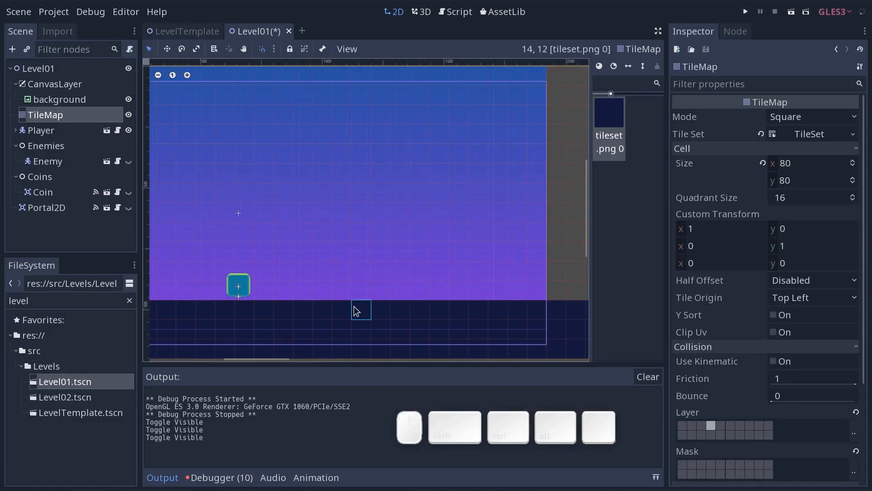
key(ctrl+shift+F11)
middle_drag(261, 260, 353, 307)
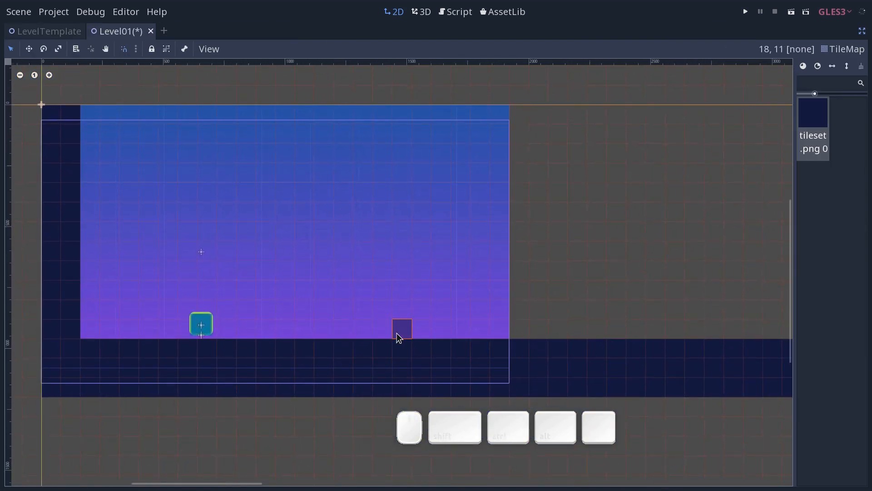
mouse_move(418, 321)
mouse_down()
mouse_move(444, 314)
mouse_move(425, 311)
mouse_up()
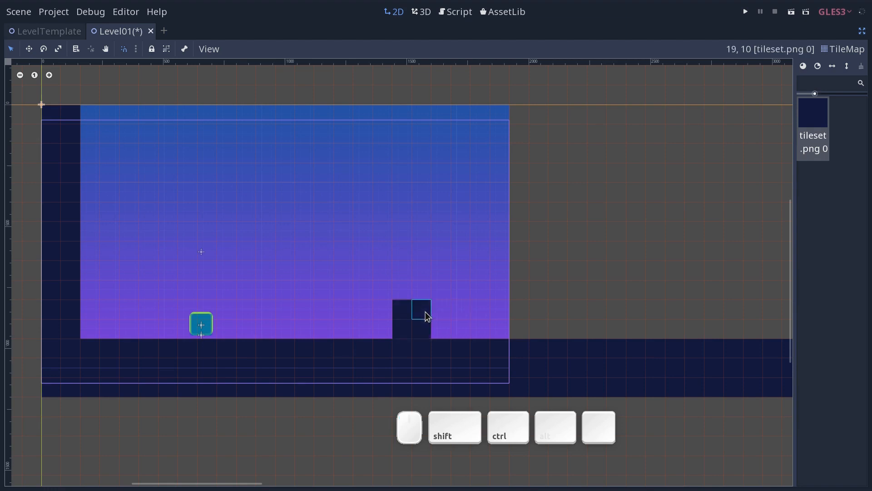
right_drag(398, 303, 423, 313)
ctrl+shift+drag(435, 323, 471, 331)
middle_drag(566, 327, 517, 301)
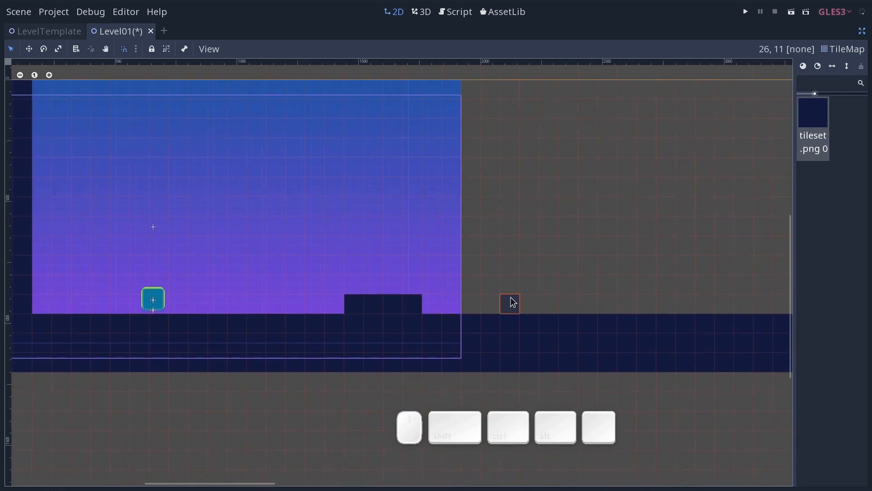
- Paint a second block four tiles wide and one tile high on the floor, ten tiles beyond the first one
middle_drag(547, 332, 374, 340)
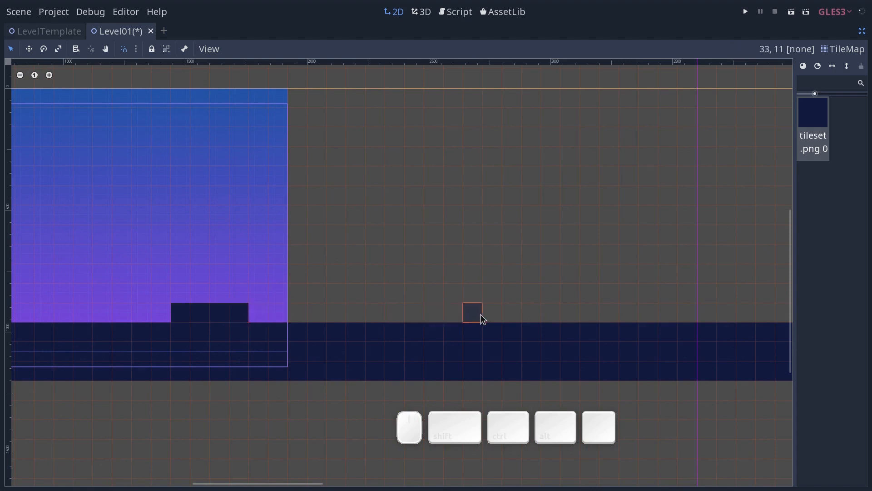
mouse_move(459, 317)
ctrl+shift+mouse_down()
mouse_move(529, 318)
mouse_move(510, 315)
ctrl+shift+mouse_up()
middle_drag(340, 317, 478, 319)
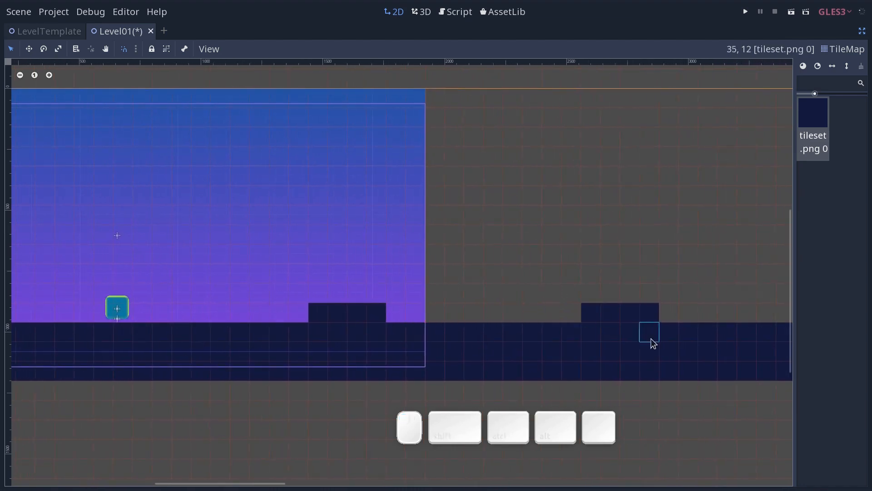
- Paint a tower four tiles wide and five high on the floor, and a four-tile floating platform before it, three tiles above the floor
middle_drag(711, 360, 360, 346)
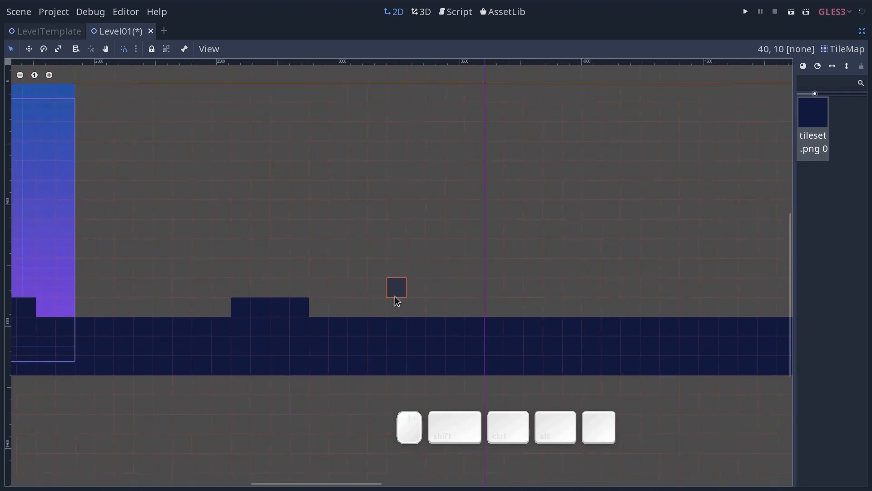
mouse_move(476, 312)
mouse_down()
mouse_move(510, 275)
mouse_move(499, 233)
mouse_move(526, 233)
mouse_up()
middle_drag(454, 302, 506, 297)
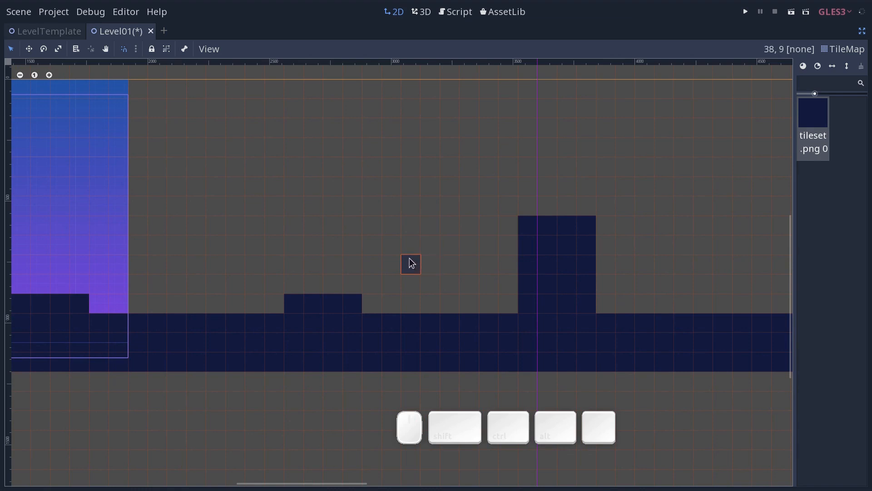
drag(410, 246, 469, 252)
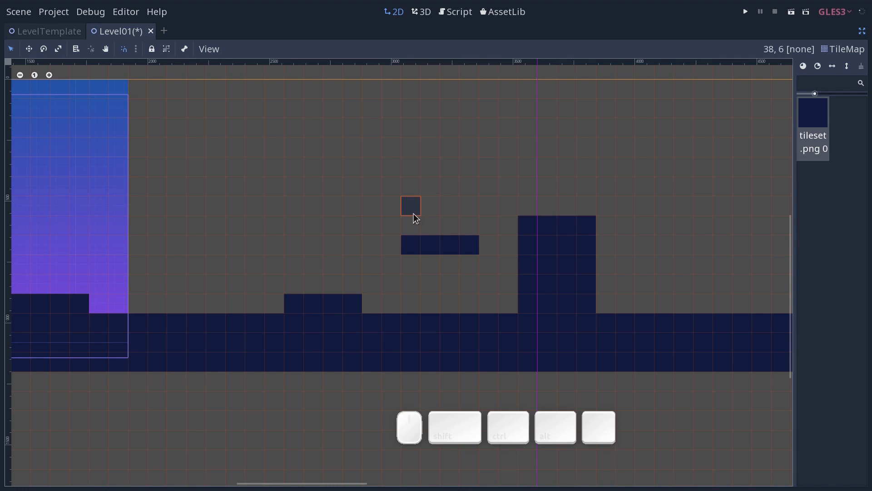
- Paint a floating platform ten tiles wide and two thick beyond the tower, with a wall four tiles wide and four high on its far end
middle_drag(457, 245, 429, 254)
middle_drag(316, 312, 480, 295)
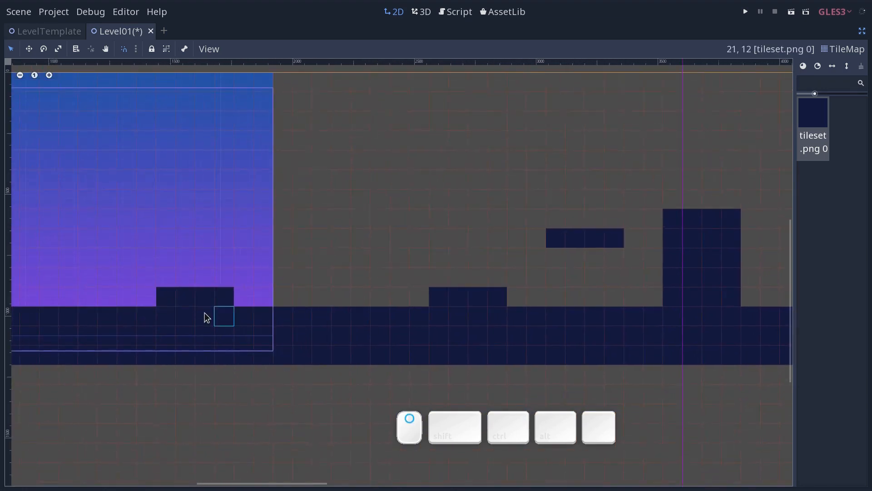
middle_drag(529, 301, 394, 345)
middle_drag(526, 325, 500, 316)
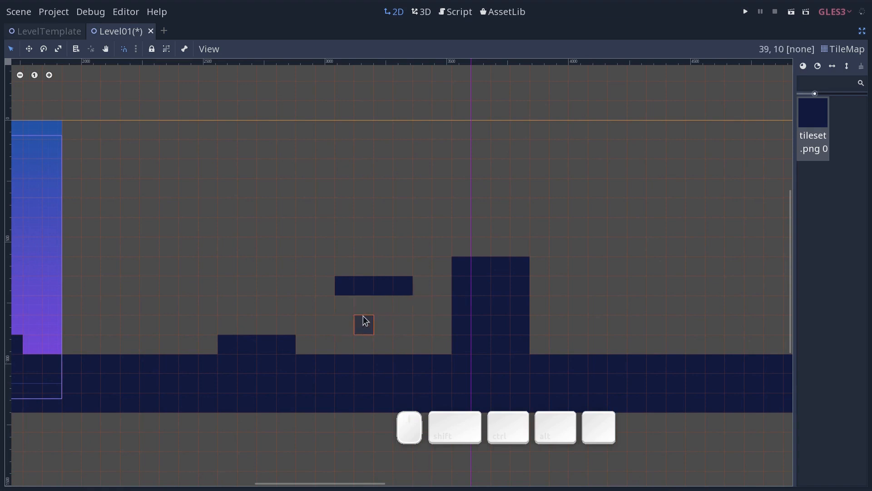
middle_drag(511, 309, 346, 318)
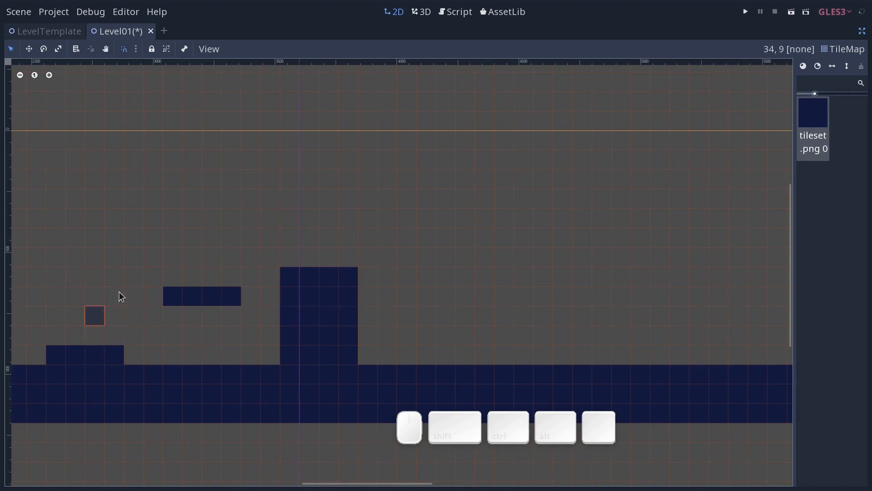
middle_drag(525, 341, 388, 339)
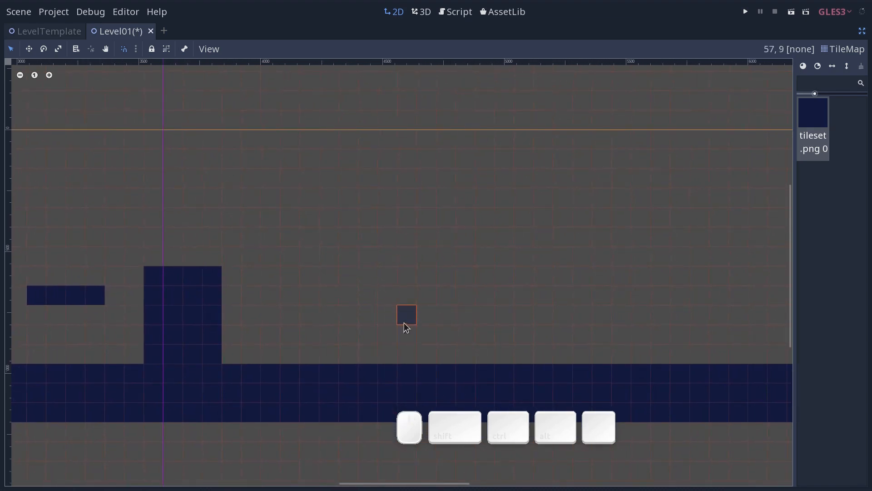
middle_drag(502, 317, 422, 302)
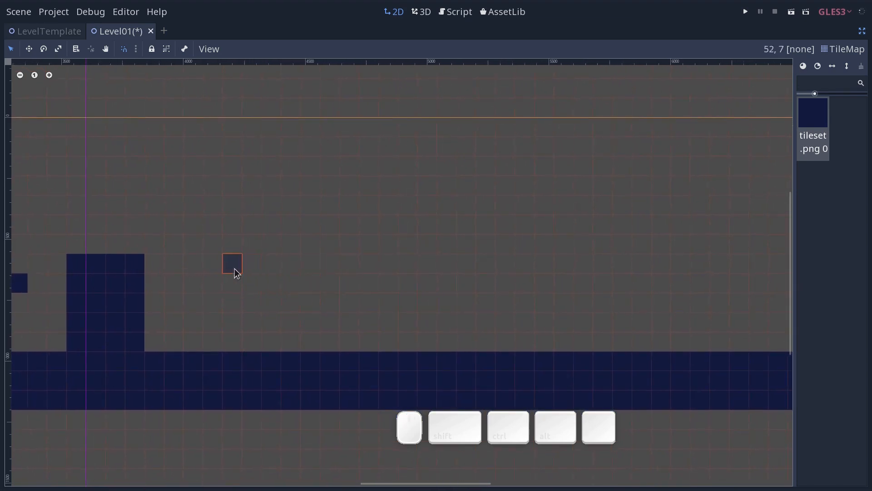
mouse_move(230, 267)
ctrl+shift+mouse_down()
mouse_move(387, 281)
mouse_move(410, 278)
mouse_move(408, 268)
ctrl+shift+mouse_up()
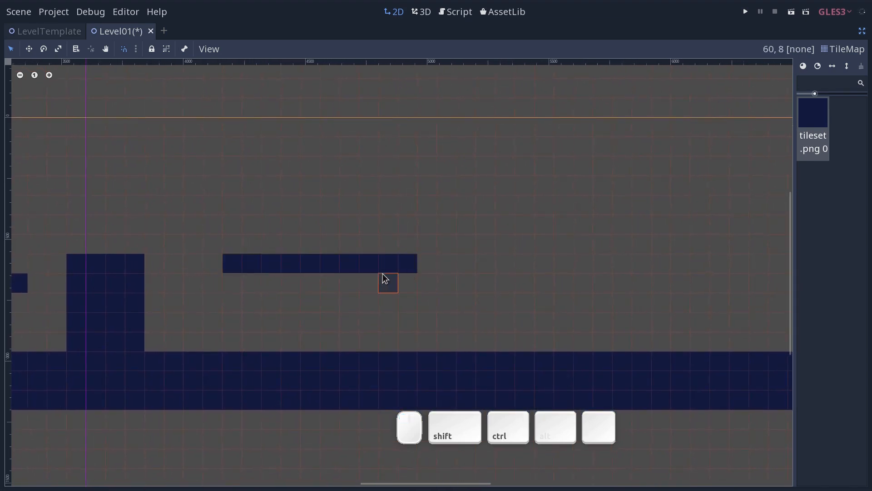
ctrl+shift+drag(230, 282, 410, 265)
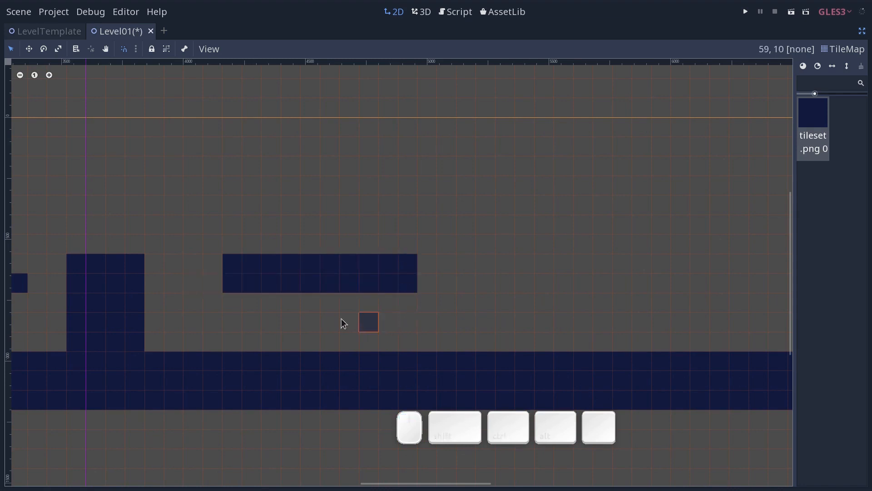
ctrl+shift+drag(374, 264, 410, 187)
ctrl+shift+drag(357, 248, 356, 184)
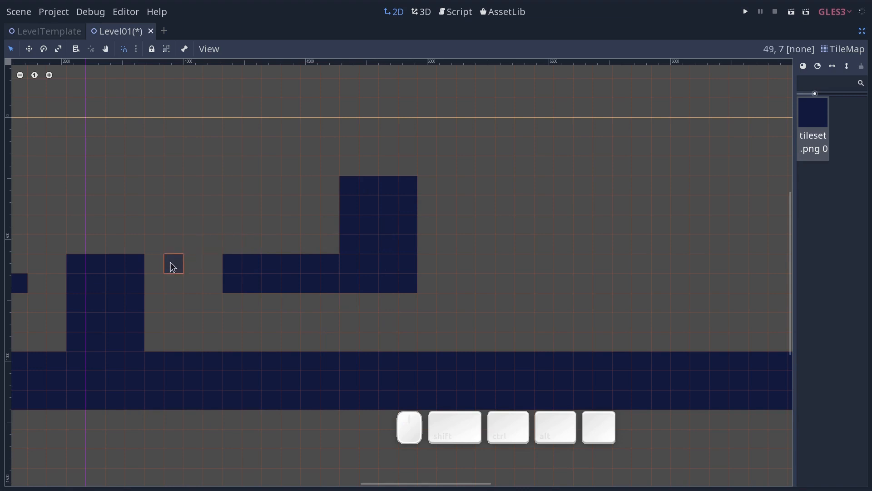
- Extend the raised platform and its wall two tiles farther from the tower, and erase the wall's two columns nearest the tower
middle_drag(185, 317, 650, 299)
scroll(650, 299, down, 6)
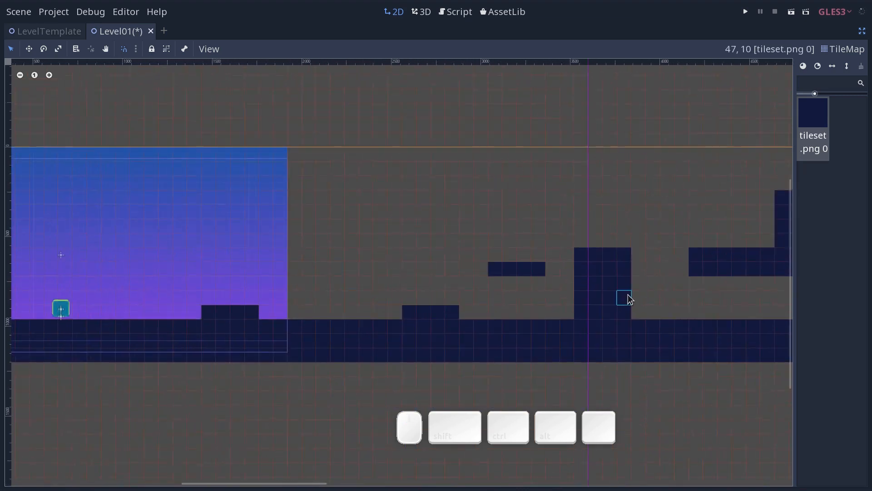
middle_drag(567, 324, 577, 322)
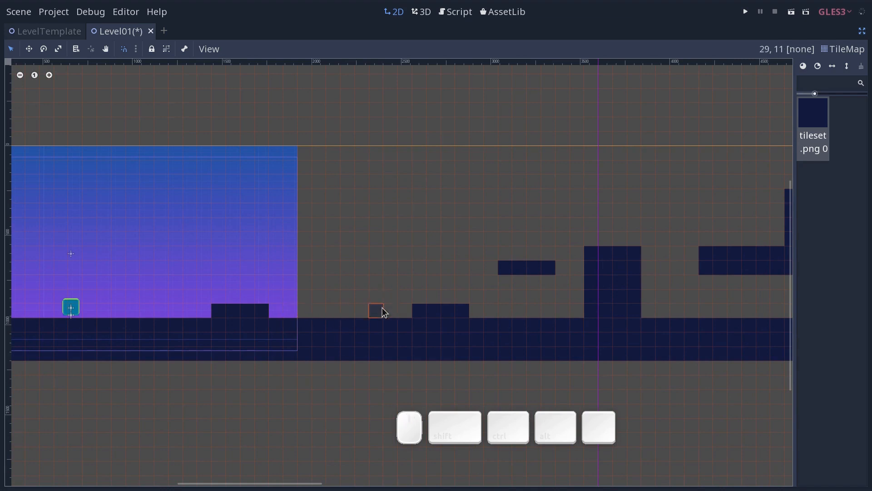
middle_drag(615, 296, 271, 294)
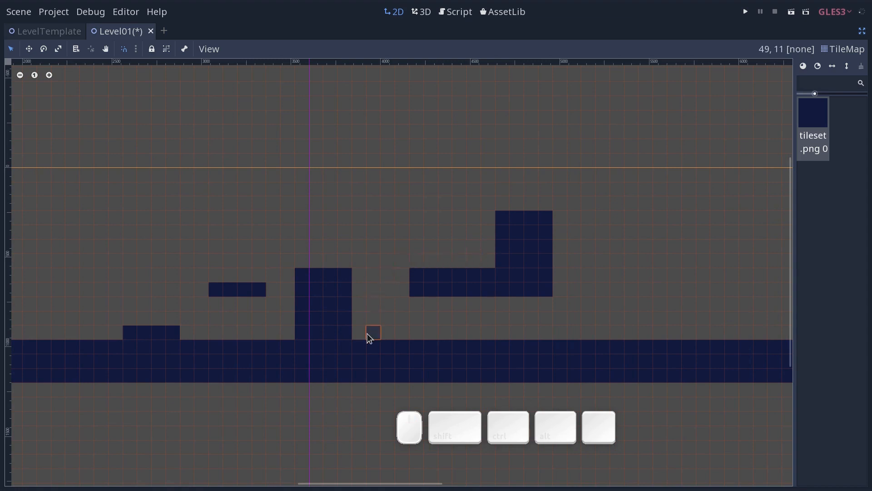
middle_drag(476, 351, 320, 343)
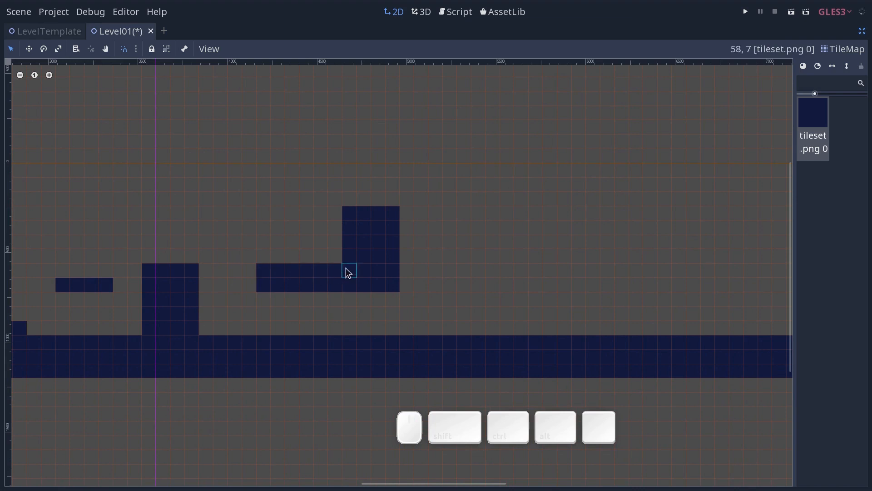
ctrl+shift+drag(415, 288, 422, 213)
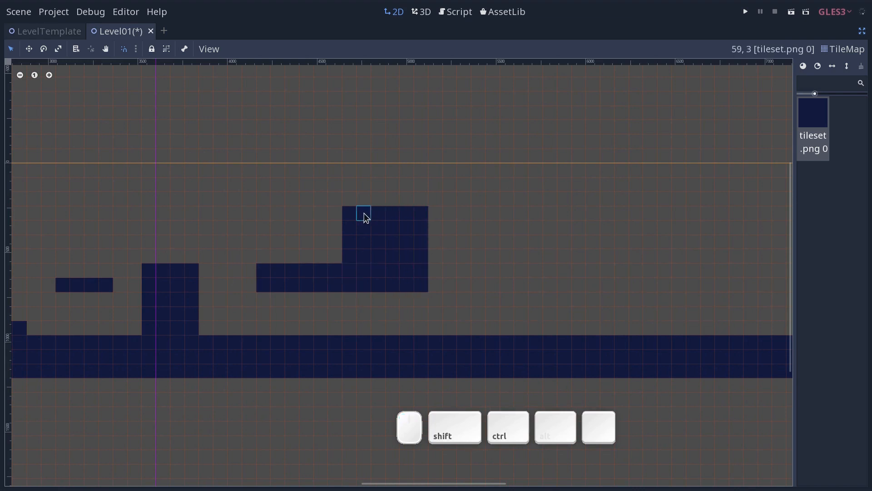
ctrl+shift+drag(364, 215, 347, 260)
mouse_move(347, 259)
ctrl+shift+right_down()
mouse_move(365, 214)
mouse_move(370, 257)
mouse_move(394, 224)
mouse_move(365, 213)
ctrl+shift+right_up()
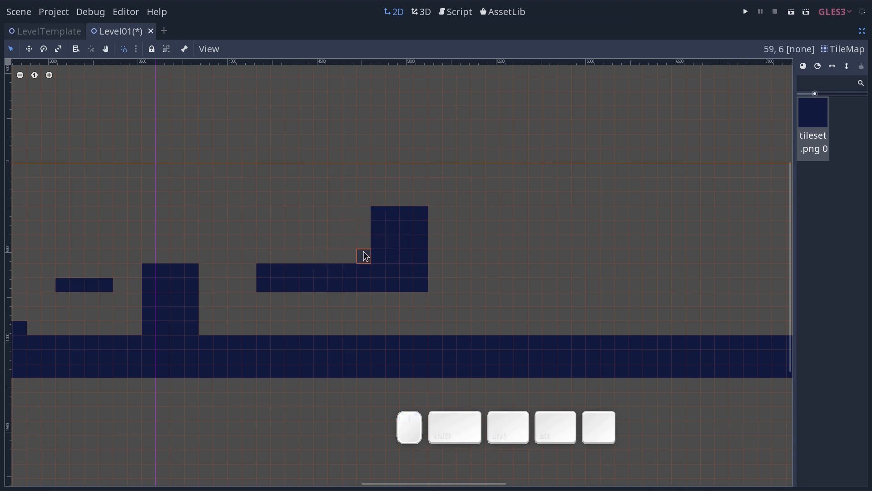
- Erase the two farthest tile columns of the raised platform and its wall
middle_drag(268, 275, 364, 267)
scroll(351, 271, up, 4)
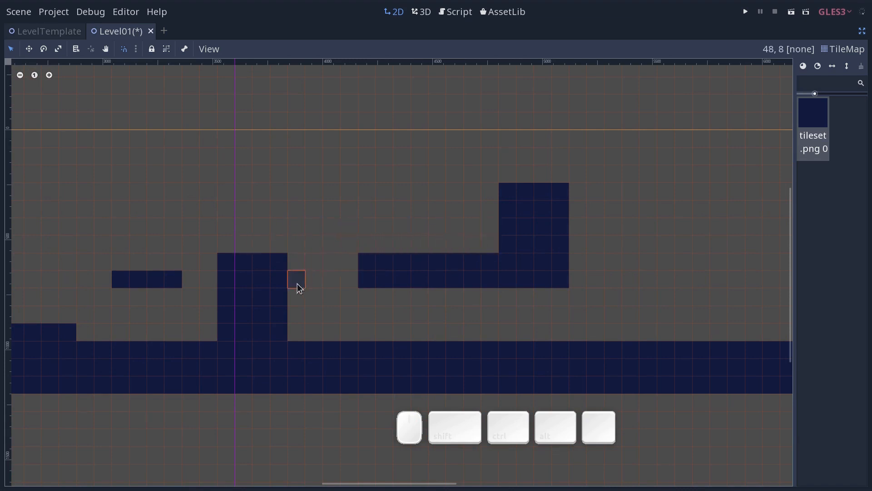
middle_drag(547, 331, 417, 294)
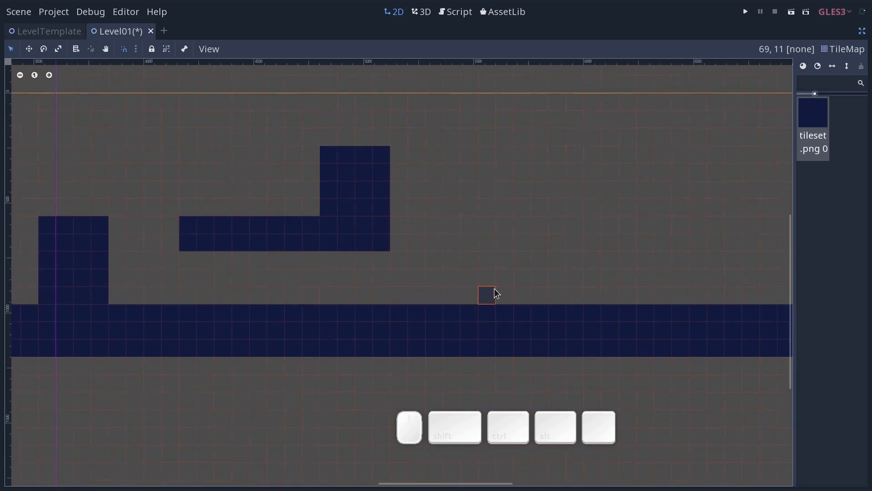
mouse_move(383, 244)
ctrl+shift+right_down()
mouse_move(381, 190)
mouse_move(365, 157)
ctrl+shift+right_up()
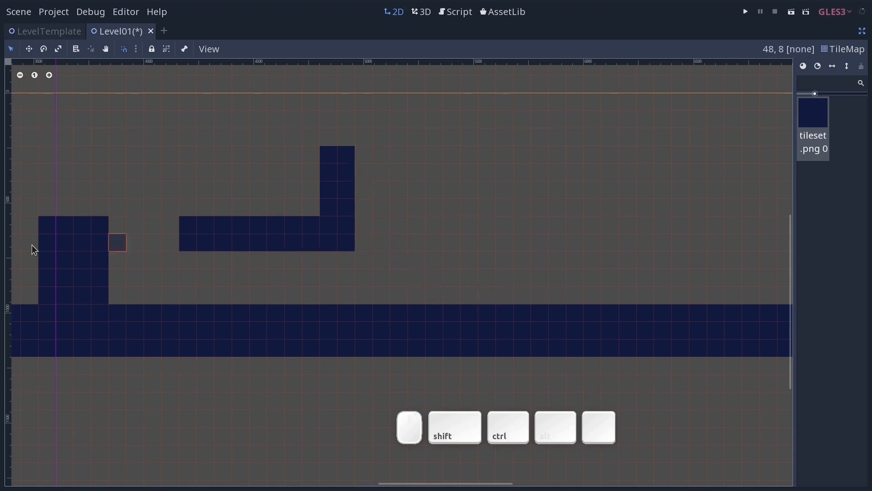
- Paint a block four tiles wide and two tiles high on the floor well beyond the raised platform
middle_drag(451, 263, 350, 271)
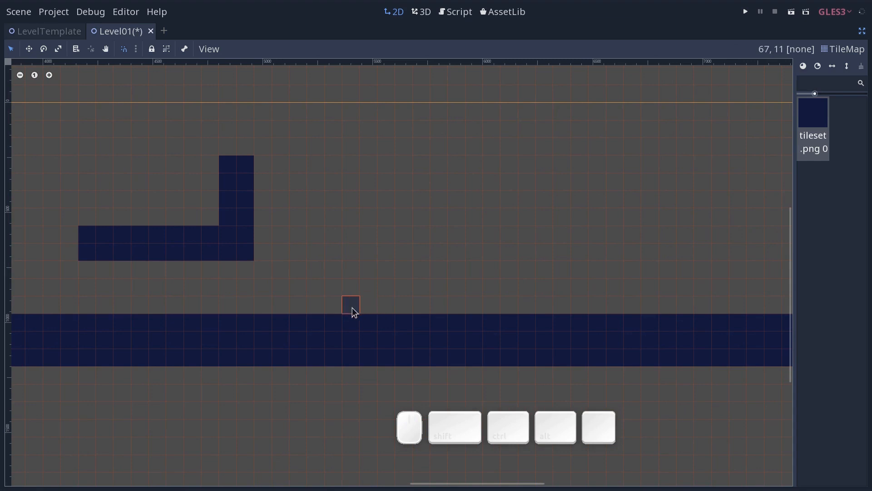
middle_drag(367, 307, 341, 311)
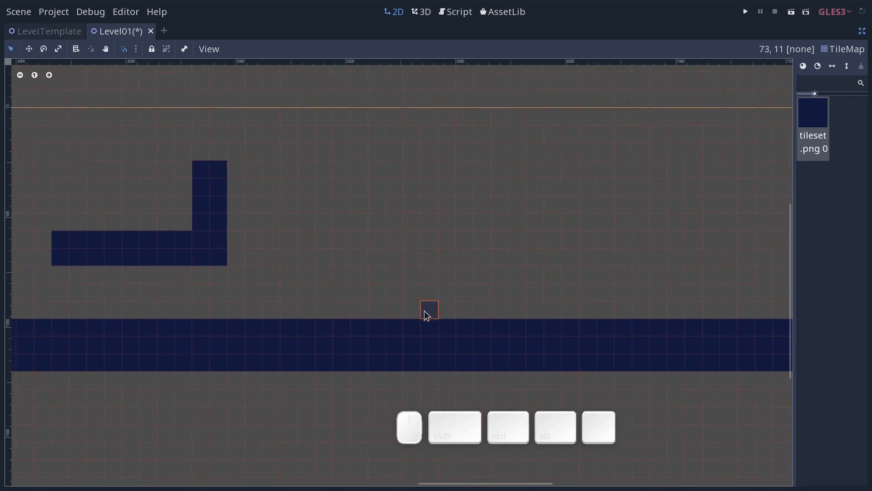
mouse_move(436, 297)
ctrl+shift+mouse_down()
mouse_move(446, 286)
mouse_move(492, 288)
mouse_move(478, 290)
ctrl+shift+mouse_up()
ctrl+shift+scroll(384, 292, left, 3)
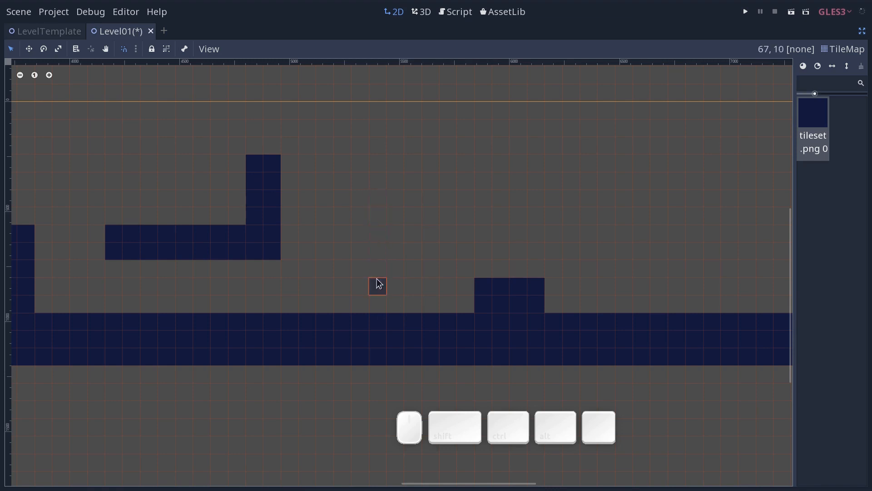
middle_drag(149, 270, 358, 345)
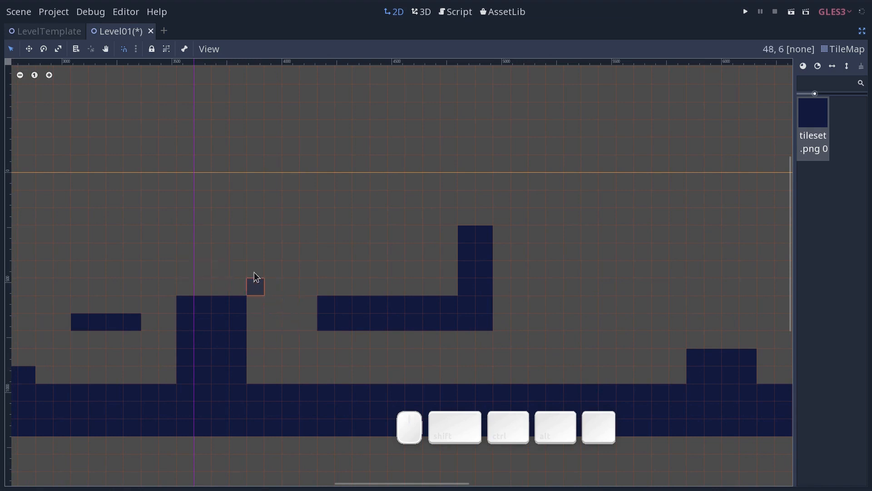
key(shift+d)
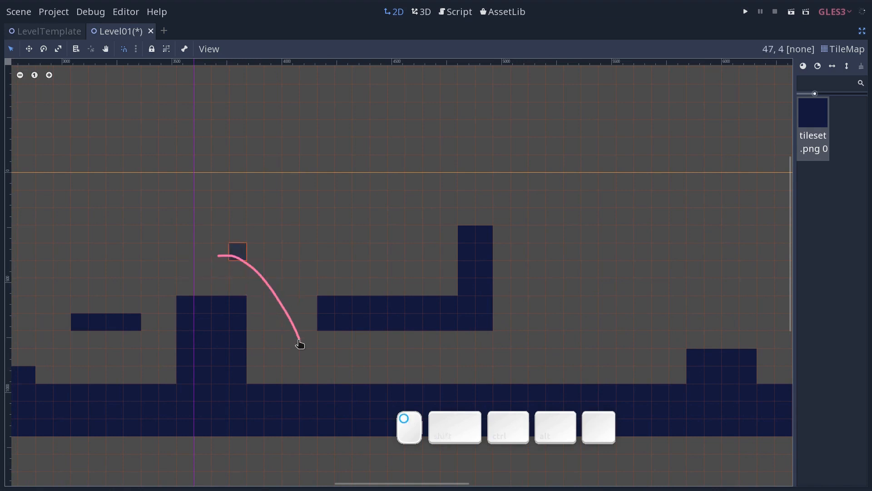
drag(427, 284, 343, 283)
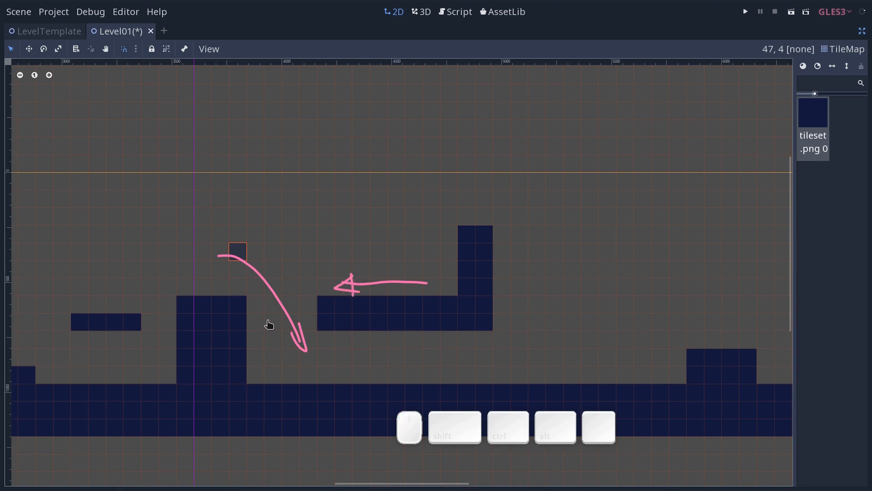
drag(282, 369, 361, 365)
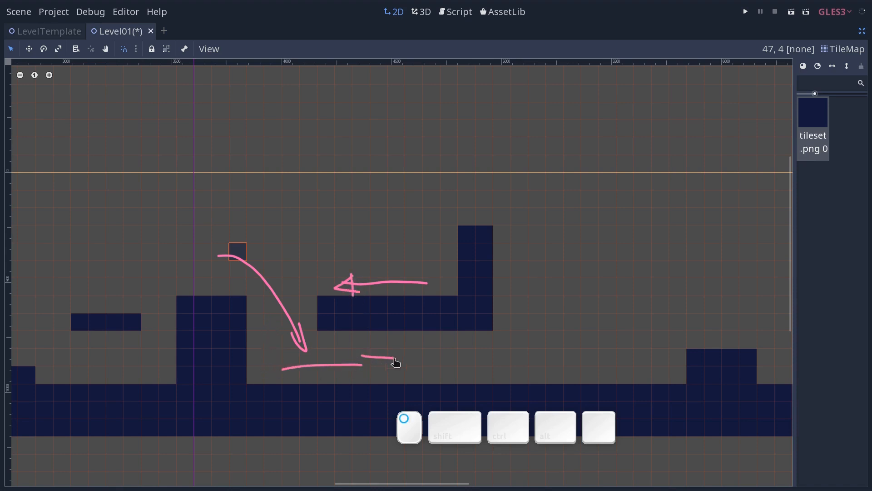
mouse_move(664, 365)
mouse_down()
mouse_move(585, 364)
mouse_move(569, 375)
mouse_move(591, 369)
mouse_up()
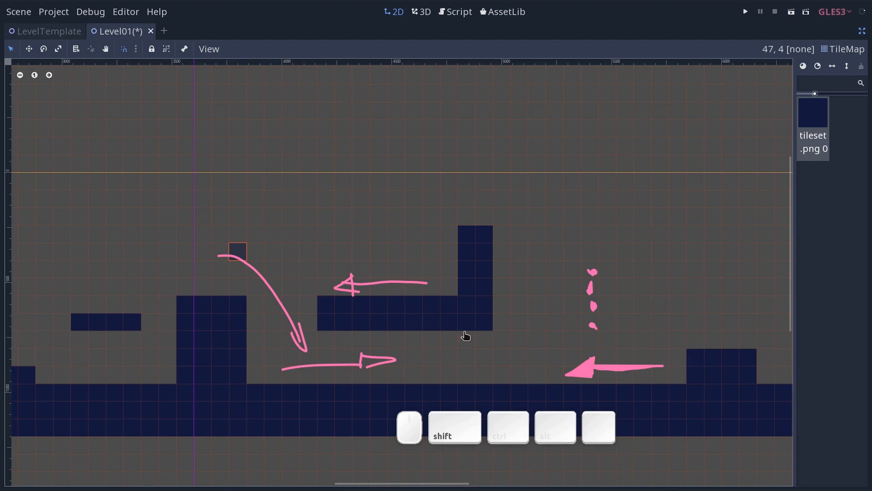
key(shift+e)
key(shift+d)
- Paint a solid wall block 22 tiles wide and 12 tiles high on the far end of the floor
scroll(518, 288, down, 4)
middle_drag(673, 302, 338, 367)
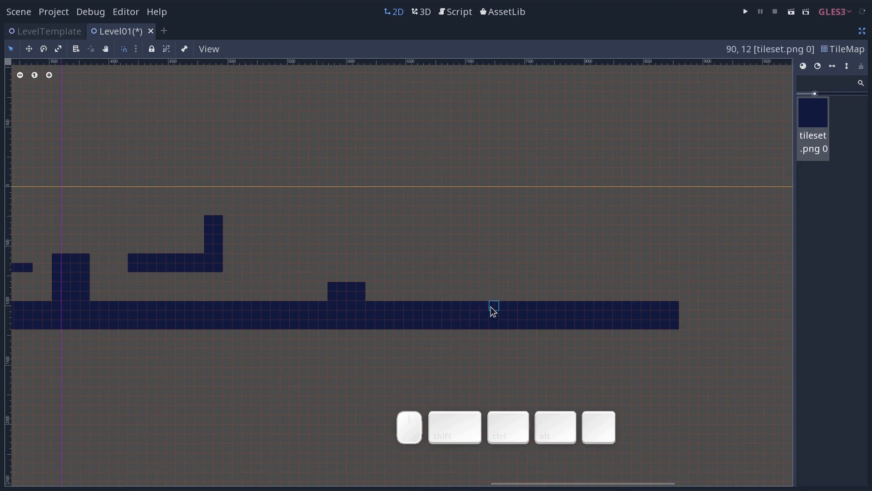
ctrl+shift+drag(474, 310, 676, 191)
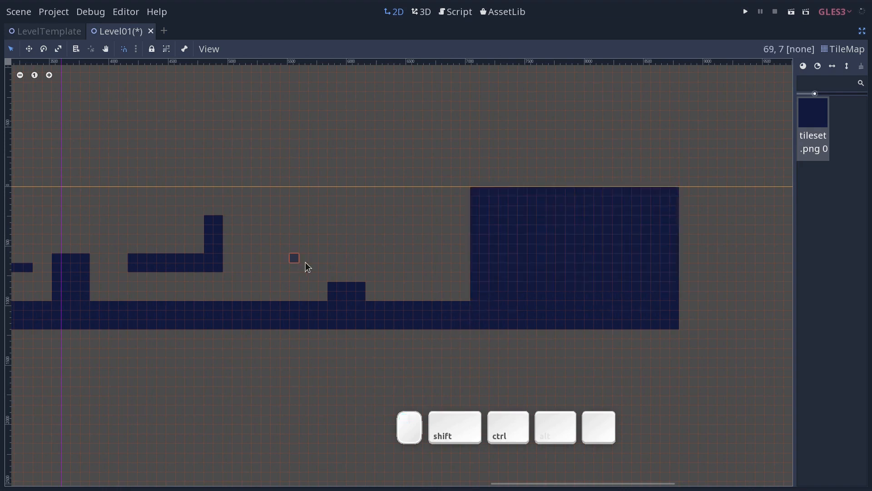
- Leave distraction-free mode and make the Enemy, Coin and Portal2D nodes visible
middle_drag(292, 265, 691, 289)
middle_drag(553, 294, 455, 359)
scroll(470, 293, down, 5)
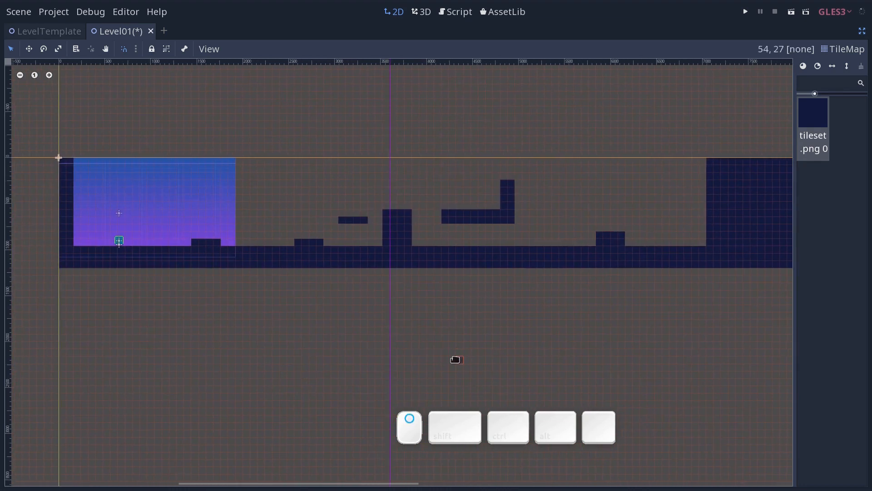
key(ctrl+shift+F11)
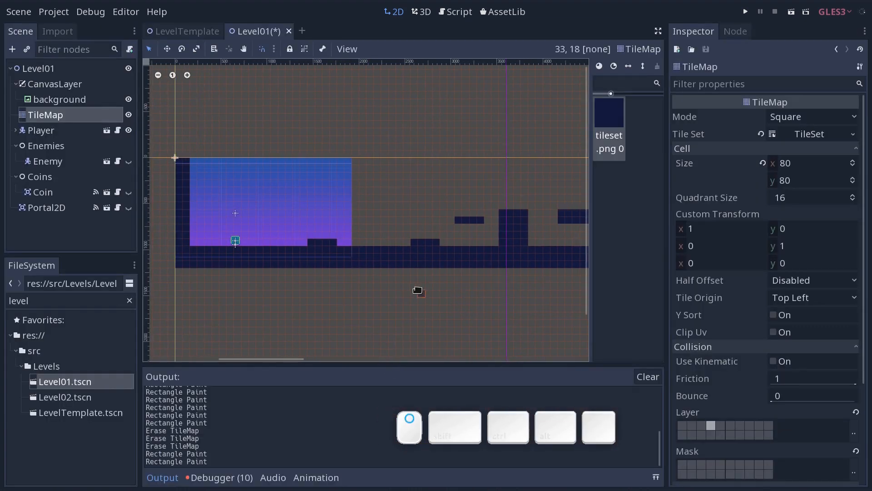
middle_drag(421, 290, 366, 296)
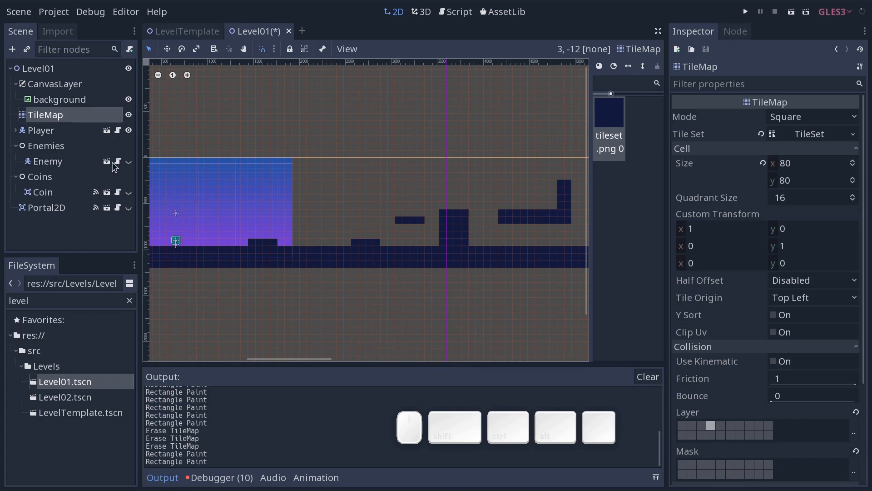
click(129, 162)
click(129, 192)
click(129, 207)
- Move Portal2D to about x 6802, y 379, in the air just before the end wall
click(51, 205)
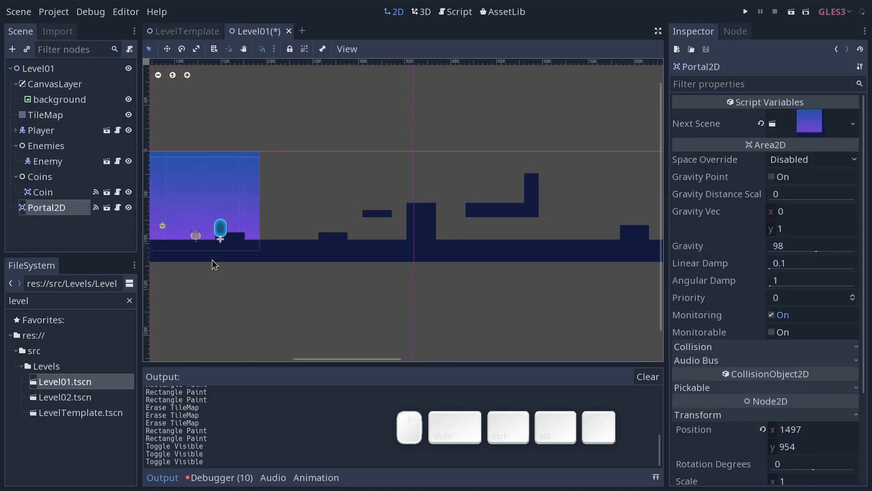
middle_drag(231, 283, 232, 283)
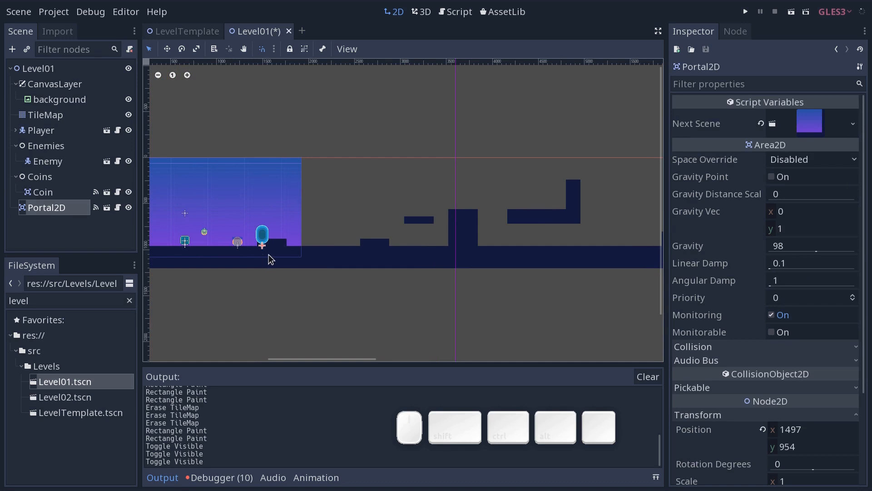
drag(263, 246, 601, 238)
middle_drag(606, 240, 389, 230)
drag(384, 228, 536, 189)
- Move the Enemy along the floor to about x 2373, y 954, just before the second low block, and hide the output log
scroll(494, 233, left, 5)
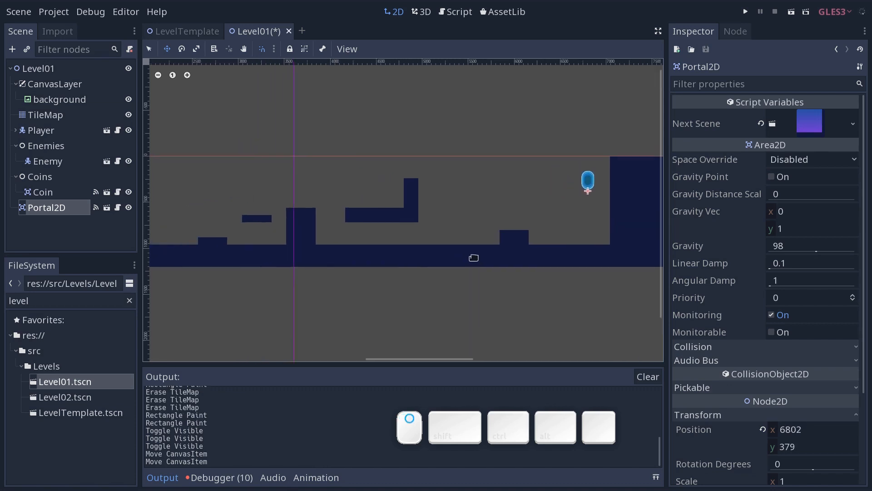
scroll(477, 239, left, 2)
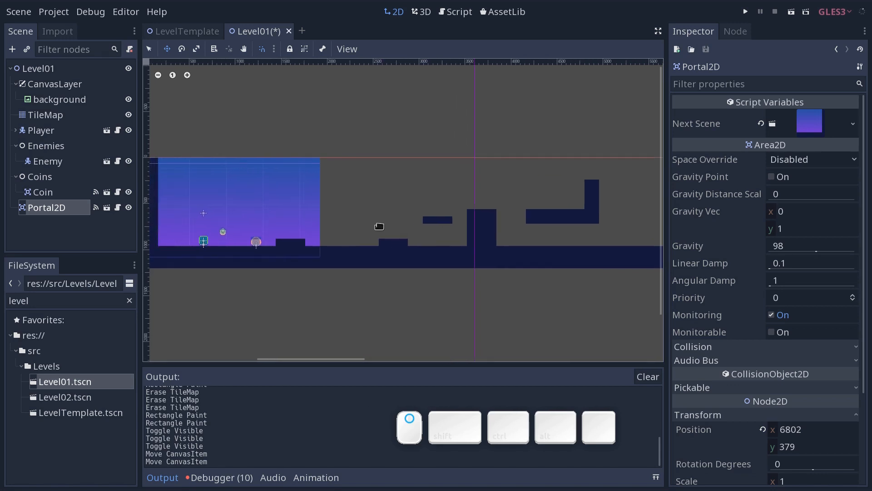
click(64, 191)
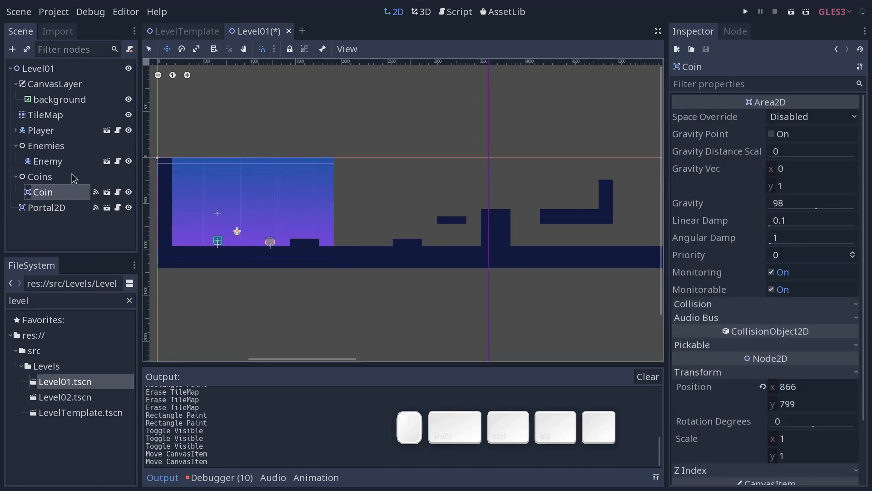
click(64, 161)
drag(276, 252, 381, 250)
scroll(374, 248, up, 1)
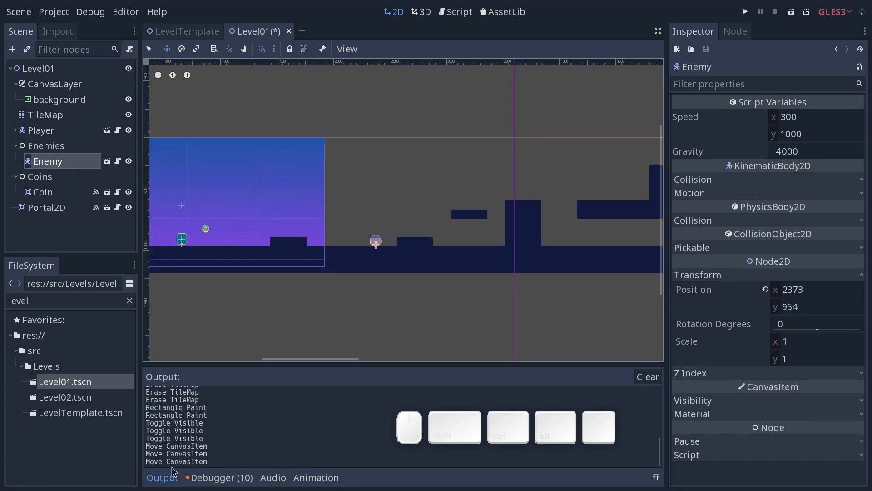
click(169, 479)
- Duplicate the enemy twice, placing one copy on the raised platform beside its wall and the other on the floor before the far block
middle_drag(373, 299, 413, 344)
scroll(404, 312, up, 5)
middle_drag(384, 290, 243, 314)
key(ctrl+d)
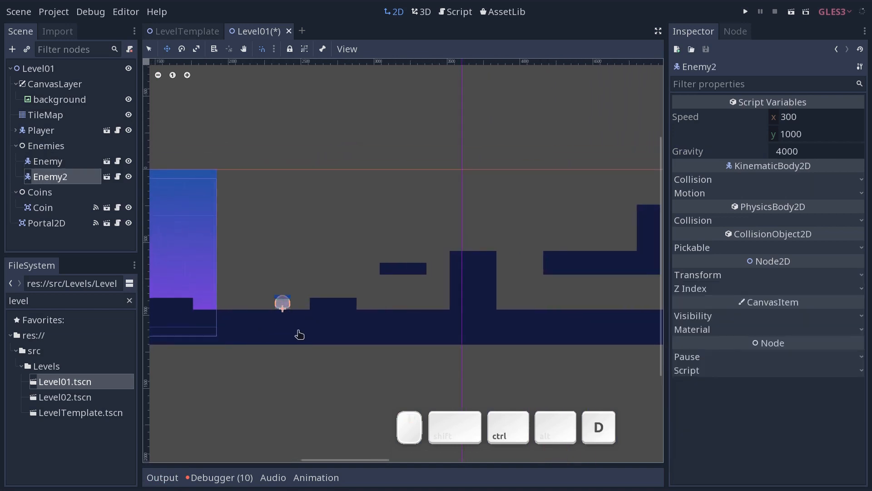
drag(287, 332, 640, 269)
middle_drag(639, 268, 251, 275)
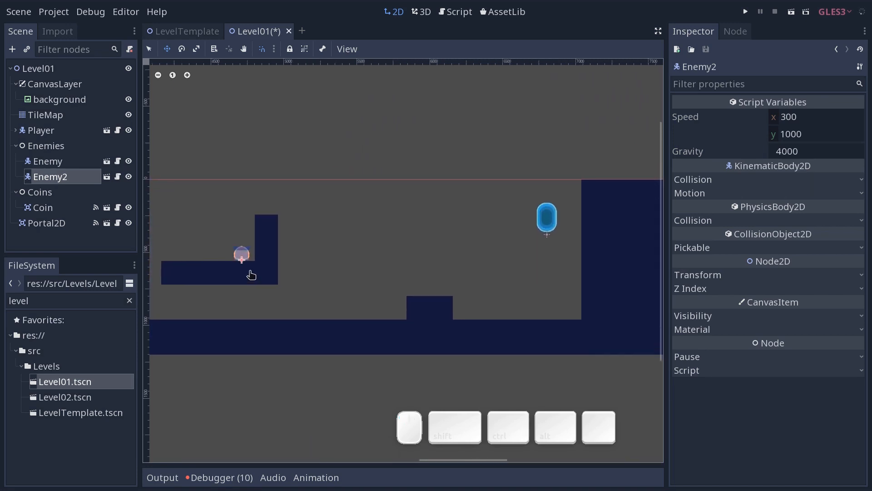
key(ctrl+d)
drag(247, 268, 389, 316)
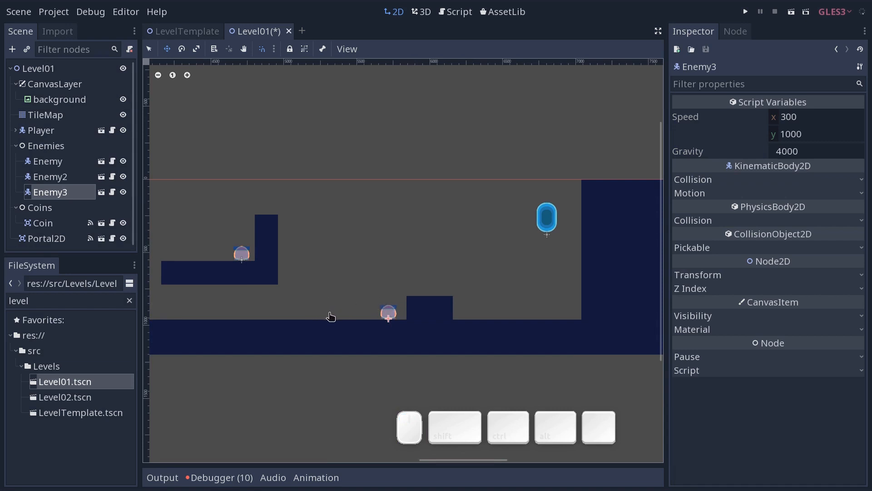
- Try another enemy copy on the floor against the end wall, and undo its placement and duplication
middle_drag(340, 323, 262, 306)
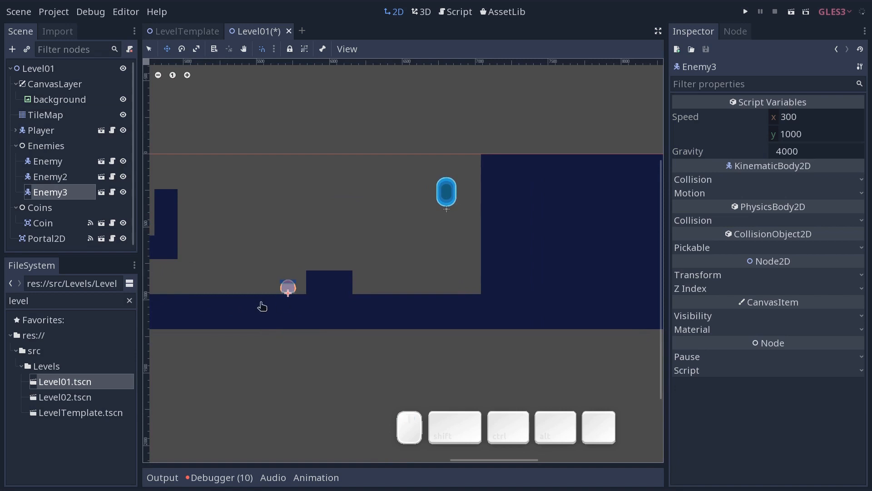
key(ctrl+d)
drag(291, 293, 468, 298)
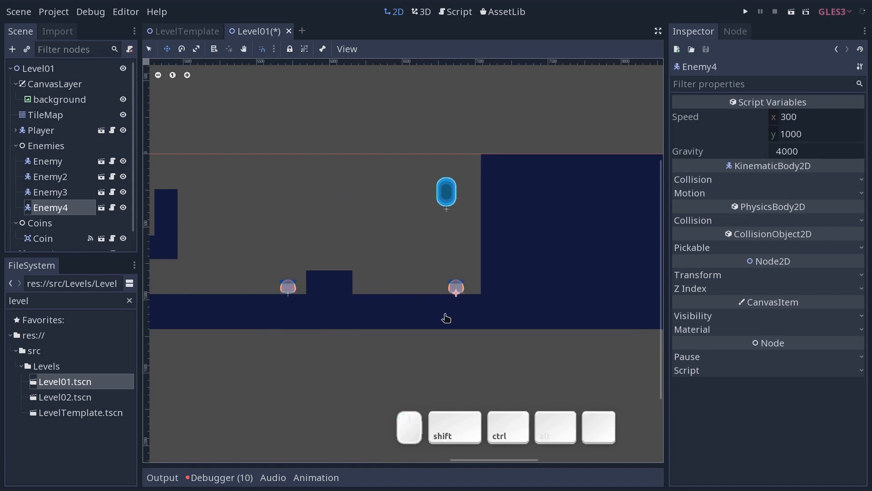
key(ctrl+z)
key(ctrl+z)
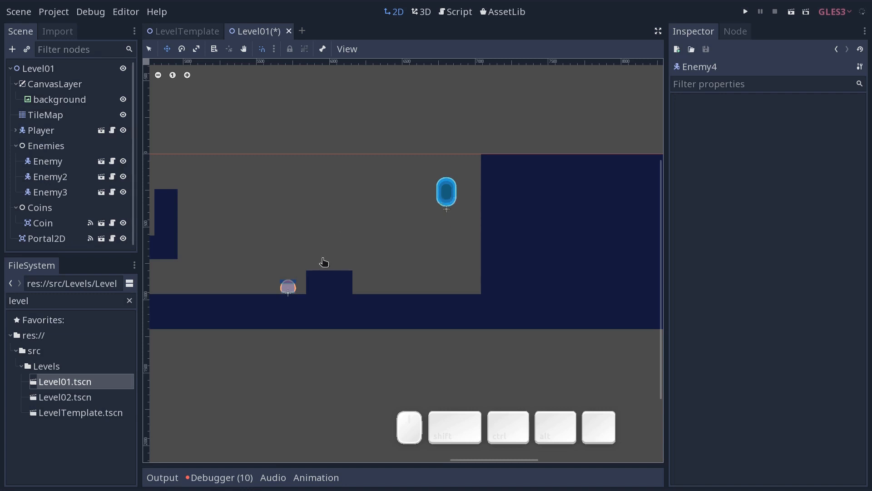
- Move the Coin to about x 2797, y 721, above the second low block
middle_drag(301, 286, 458, 259)
scroll(422, 269, down, 4)
middle_drag(394, 319, 499, 317)
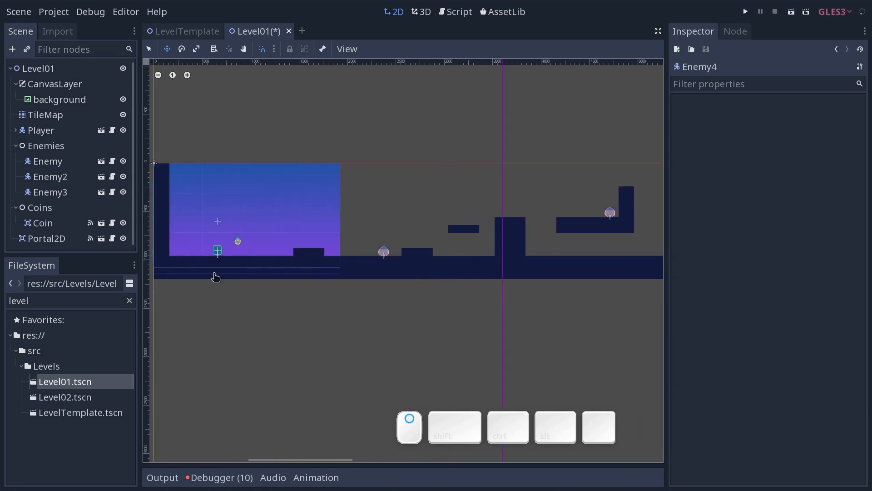
click(63, 223)
scroll(257, 282, up, 2)
scroll(312, 284, up, 3)
drag(205, 271, 577, 275)
middle_drag(577, 274, 291, 271)
scroll(291, 272, up, 3)
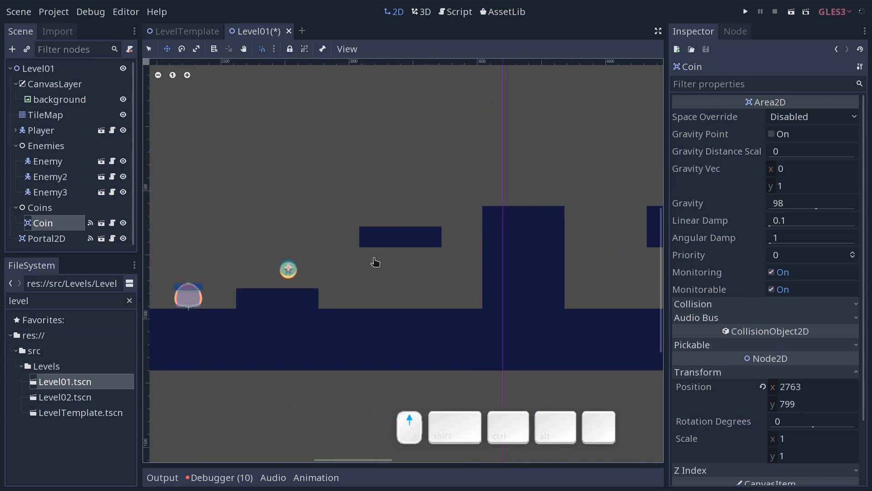
drag(291, 271, 300, 250)
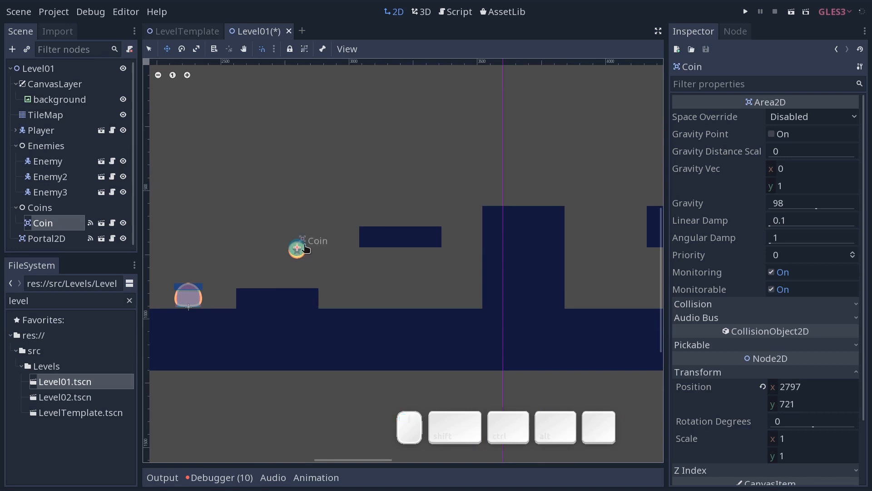
- Duplicate the coin twice and arrange the three coins in a rising line towards the small floating platform
drag(306, 251, 374, 221)
key(ctrl+d)
key(ctrl+d)
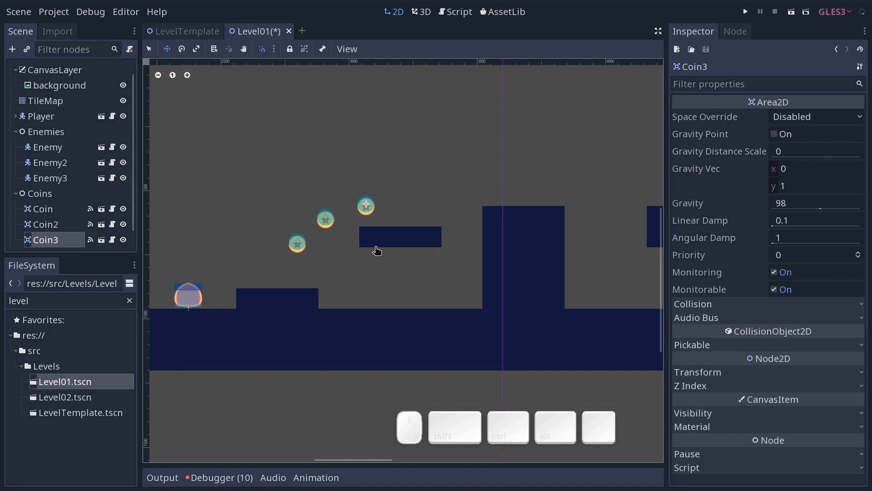
- Duplicate the three coins as a group and place the copies in the air above the far block
key(q)
click(268, 169)
drag(268, 166, 387, 269)
middle_drag(386, 269, 314, 277)
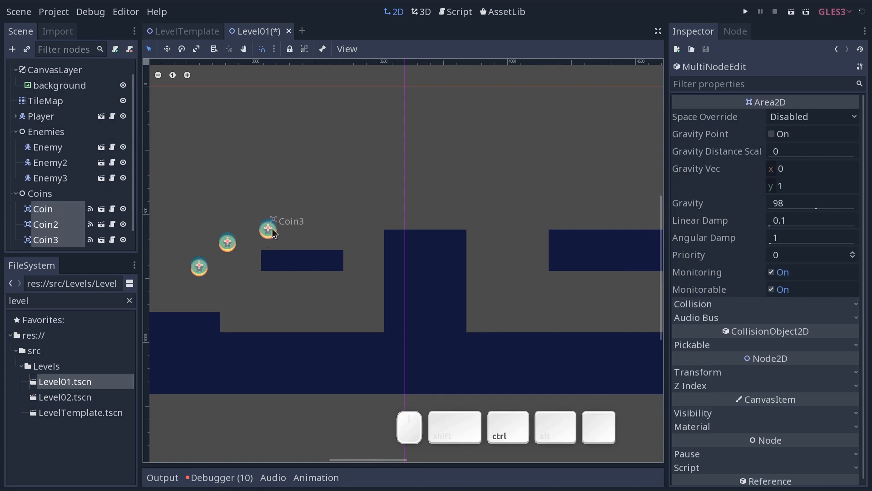
middle_drag(318, 227, 269, 241)
drag(296, 183, 137, 291)
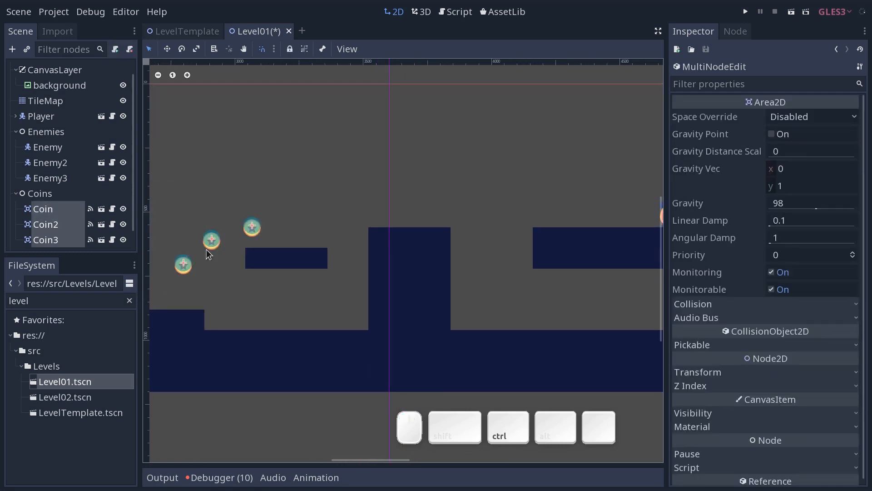
key(ctrl+d)
drag(211, 243, 304, 300)
middle_drag(545, 299, 303, 300)
scroll(303, 300, down, 6)
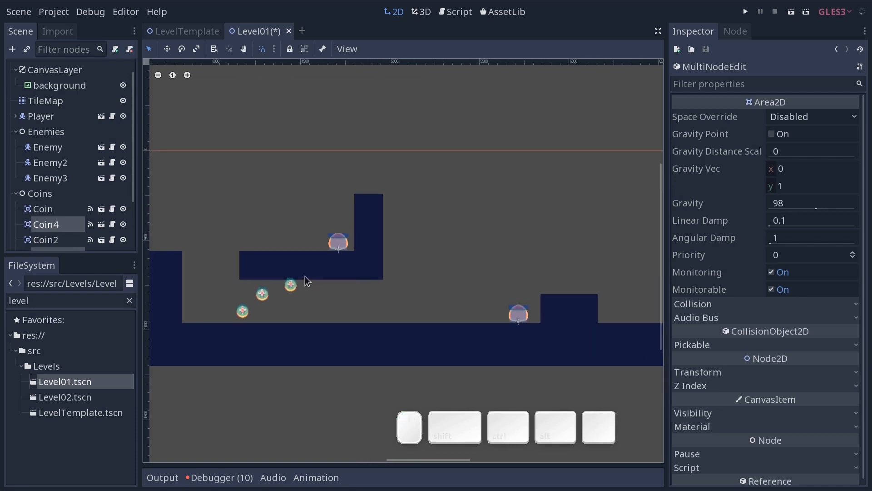
drag(264, 302, 515, 247)
- Duplicate the coin trio again and place the copies above the tower
middle_drag(418, 270, 594, 283)
middle_drag(471, 259, 247, 254)
key(ctrl+d)
drag(468, 239, 175, 238)
middle_drag(152, 242, 349, 235)
scroll(349, 236, up, 5)
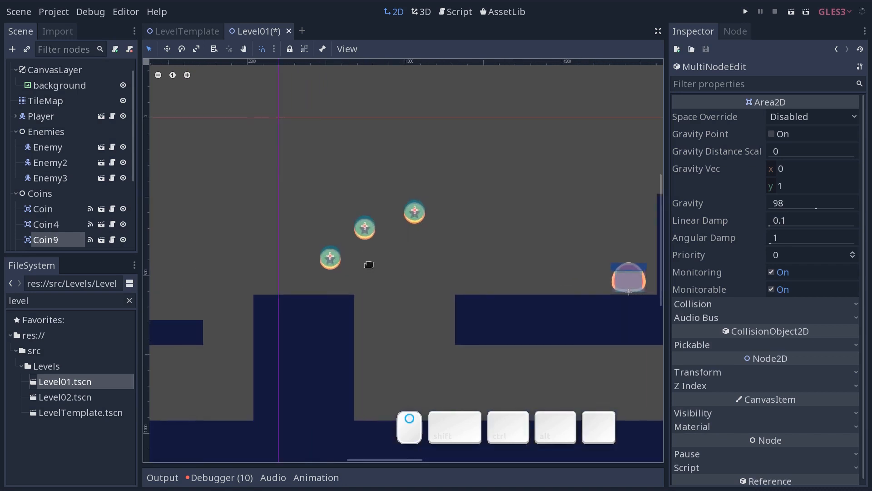
- Rearrange the tower's three coins into an arc descending off the tower into the gap before the raised platform
click(298, 197)
drag(298, 198, 308, 246)
drag(342, 175, 339, 283)
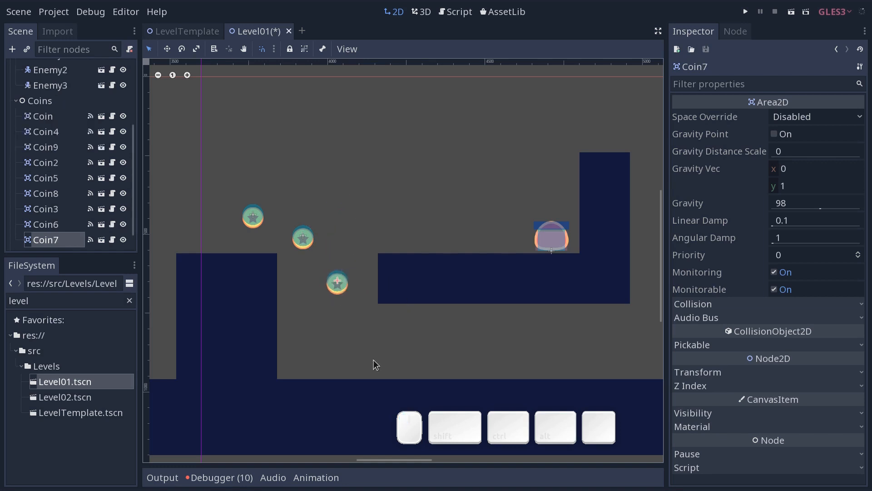
click(368, 336)
middle_drag(323, 250, 468, 266)
middle_drag(422, 223, 278, 236)
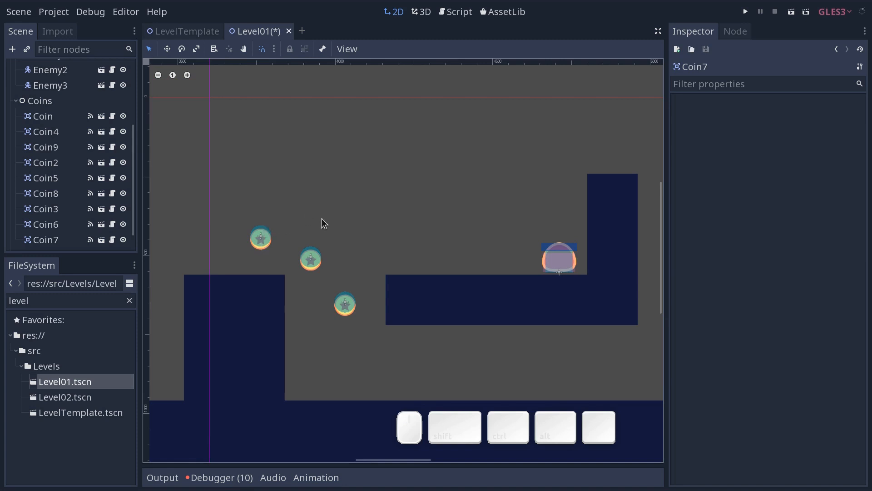
drag(342, 313, 330, 313)
scroll(341, 327, down, 6)
- Duplicate the arc's lowest coin and place the copy in the open gap between the raised platform and the far block
click(341, 314)
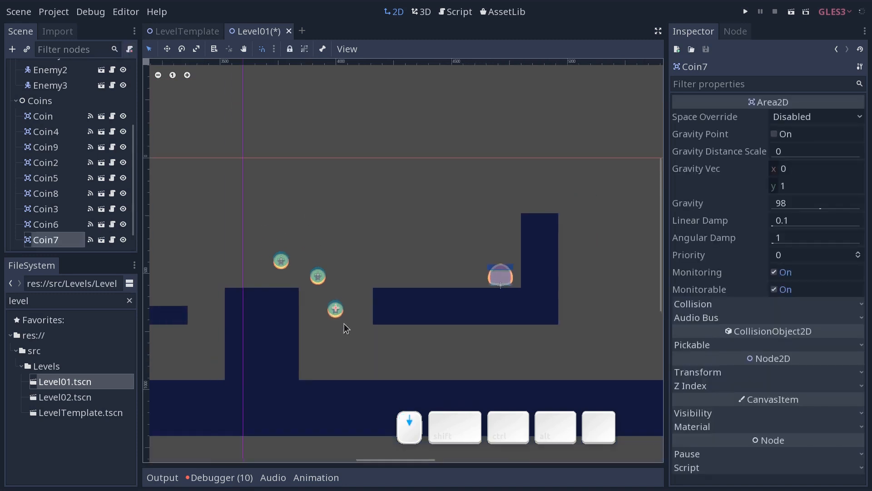
middle_drag(341, 314, 226, 296)
key(ctrl+d)
drag(225, 297, 547, 323)
middle_drag(547, 324, 424, 316)
scroll(427, 314, up, 3)
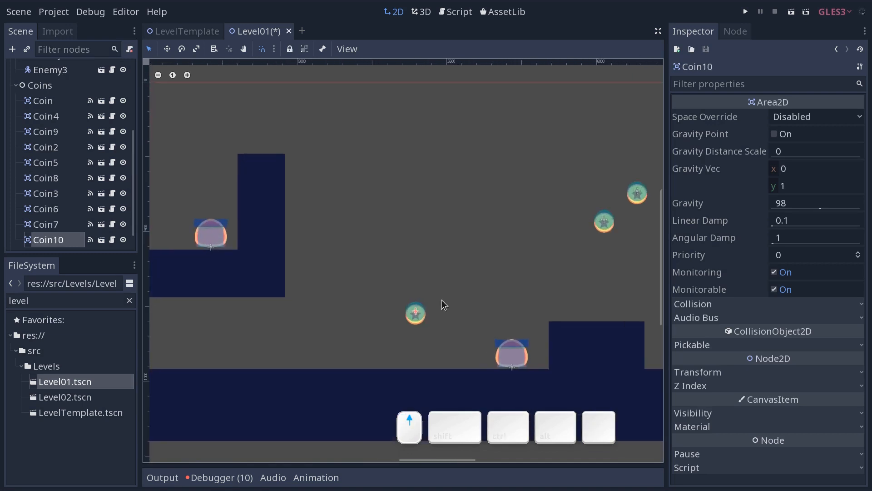
- Duplicate that coin three times and stack the copies above it in a vertical column
key(ctrl+d)
drag(415, 314, 414, 240)
key(ctrl+d)
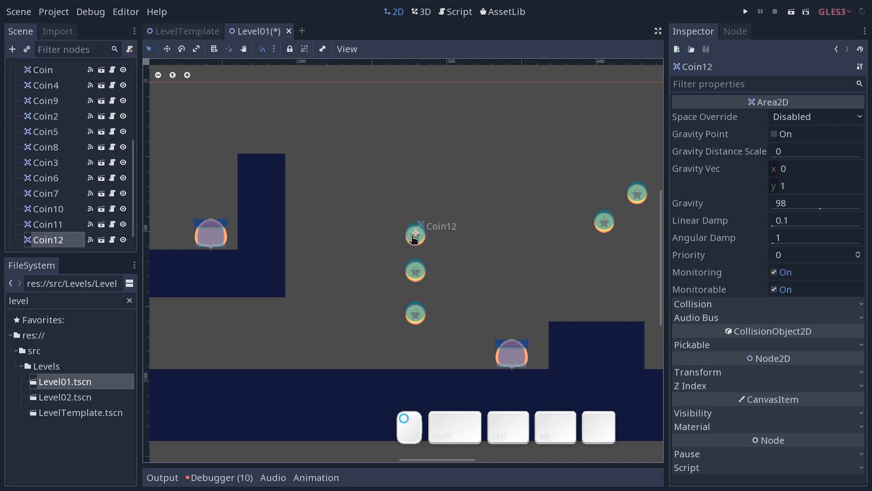
drag(415, 271, 415, 284)
drag(419, 248, 416, 228)
key(ctrl+d)
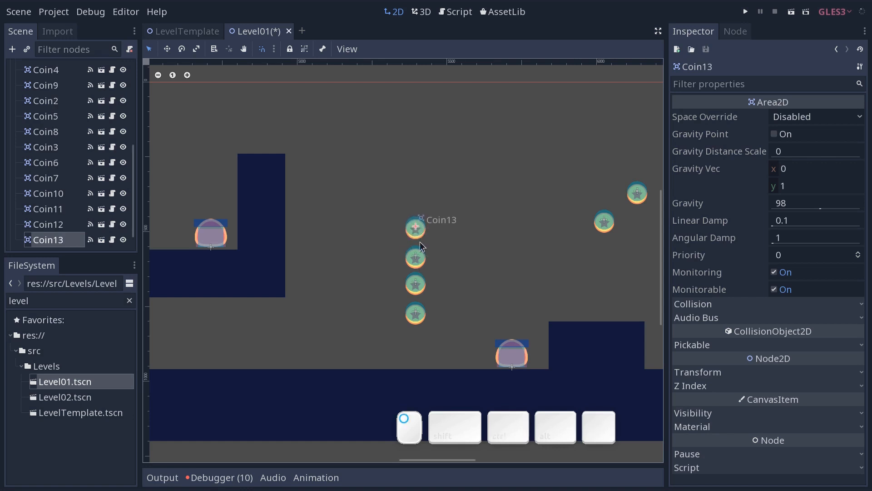
- Shift the column's top two coins slightly upward together to even out the spacing, and deselect them
shift+click(417, 258)
drag(417, 259, 418, 255)
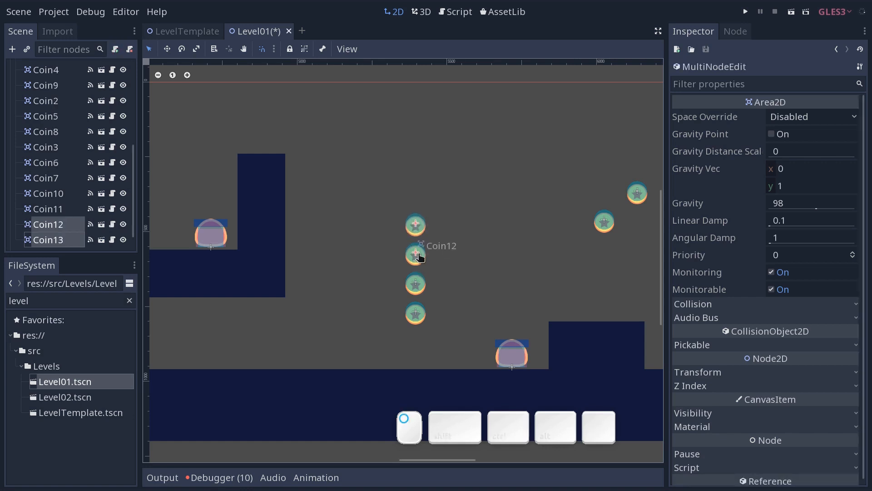
click(482, 258)
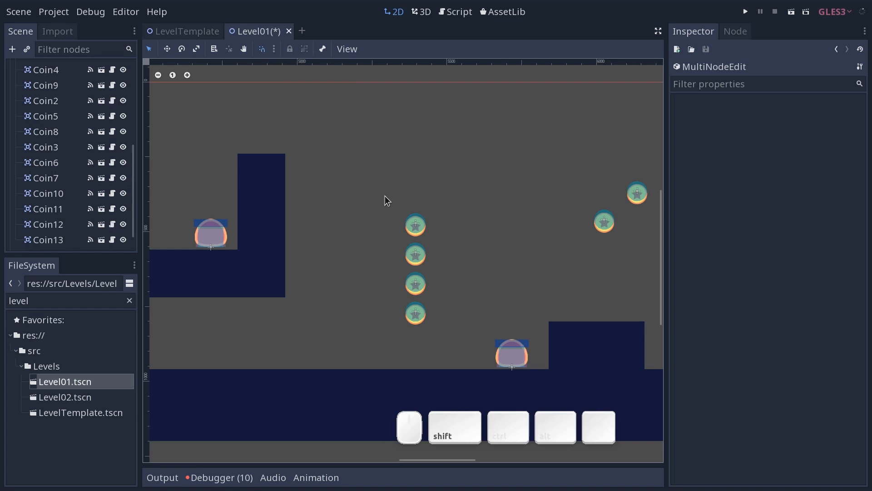
- Display the grid over the scene and examine the alignment of the vertical coin column up close
key(g)
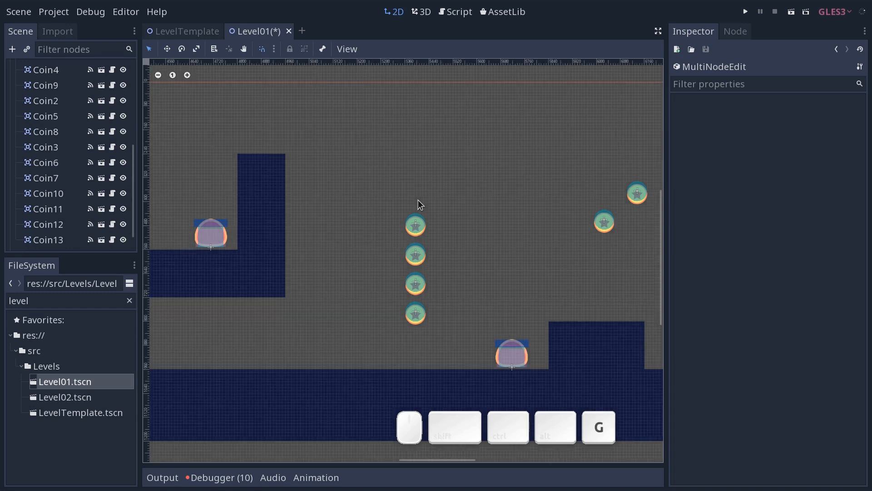
scroll(454, 260, up, 9)
middle_drag(429, 332, 428, 284)
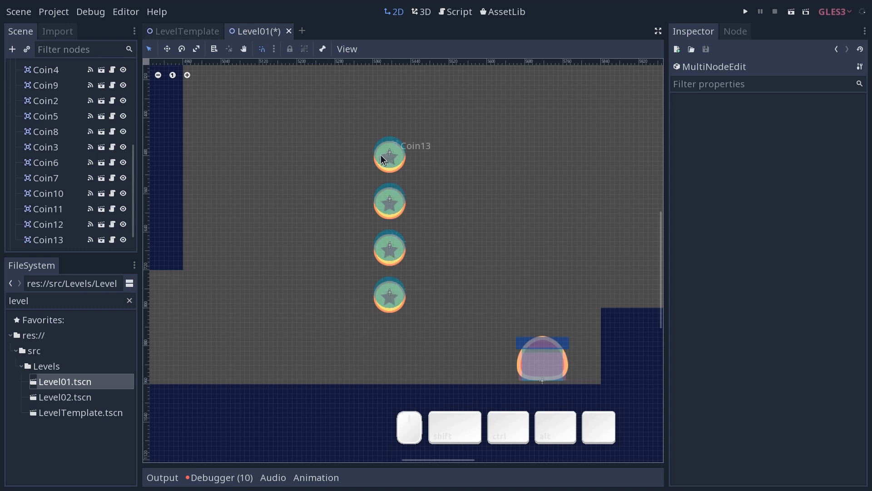
- Configure the snapping grid with a step of 40 px horizontally and 40 px vertically
middle_drag(446, 205, 201, 132)
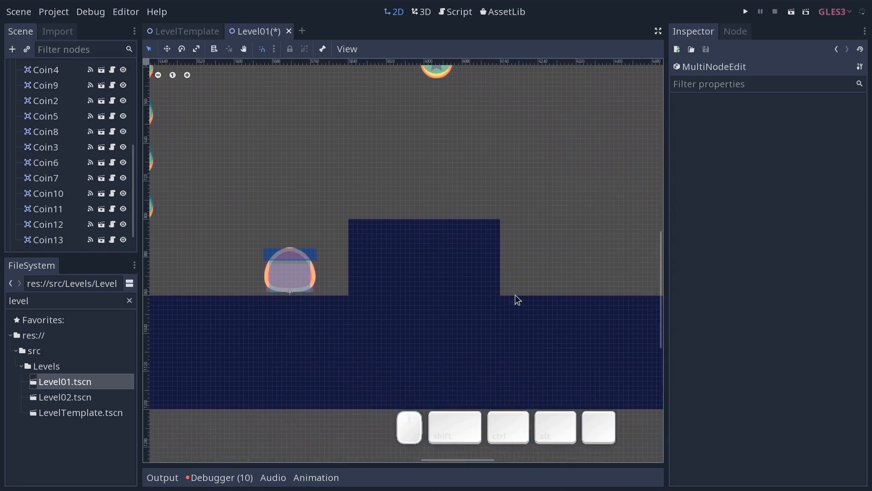
middle_drag(200, 109, 431, 183)
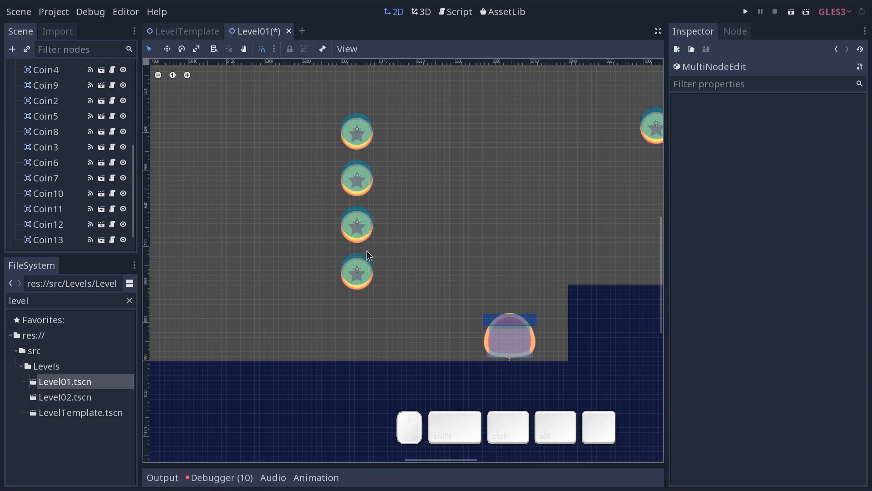
middle_drag(571, 290, 415, 240)
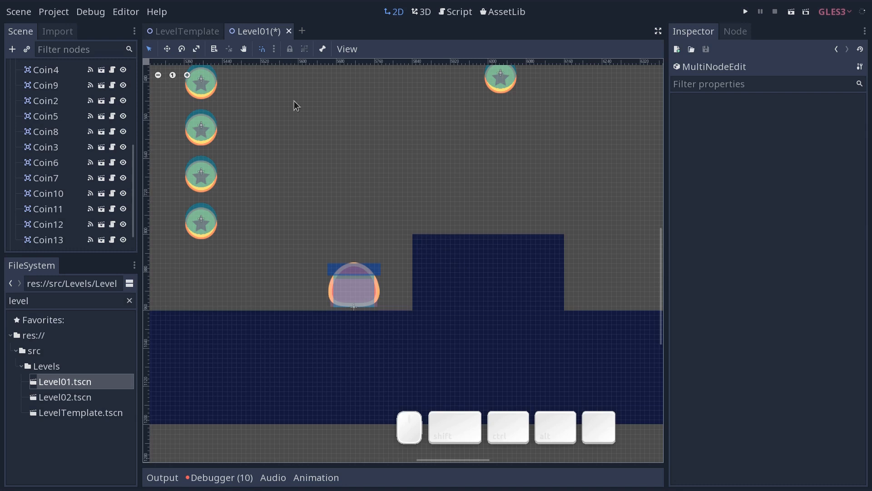
click(274, 49)
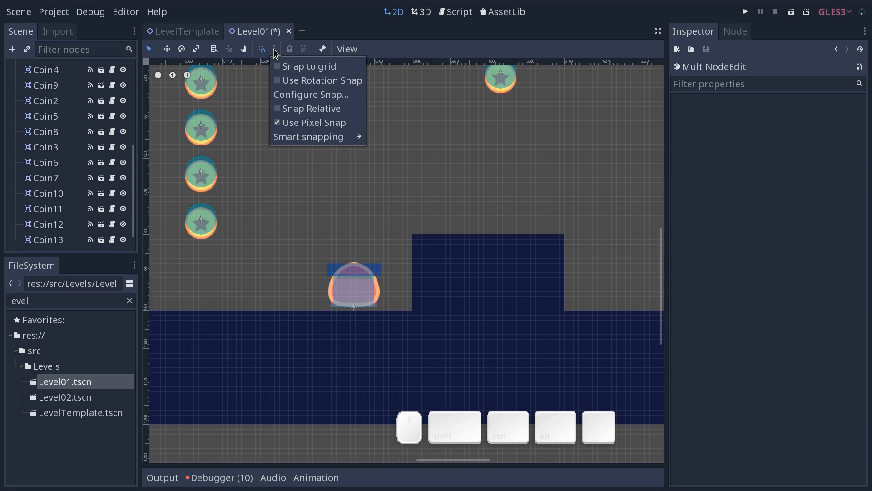
click(298, 99)
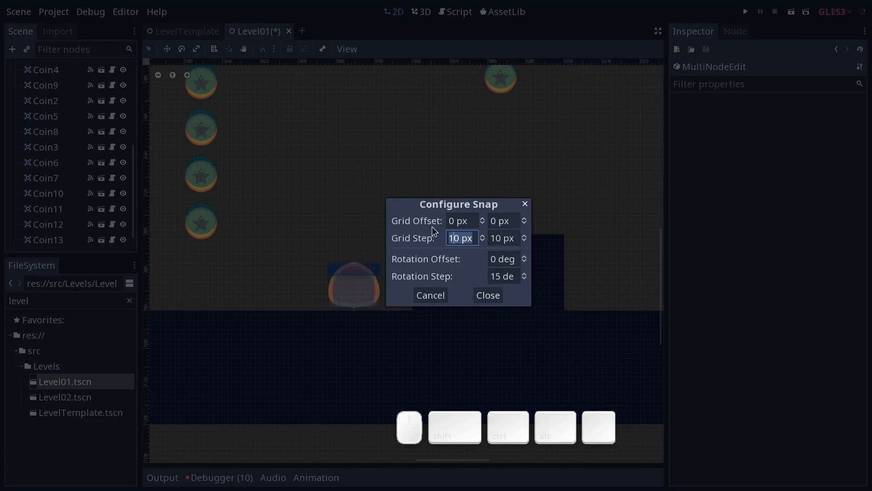
text(40)
key(ctrl+Tab)
text(40)
click(482, 295)
- Enable snapping to the grid and realign the lower two coins of the vertical column with the coins above
middle_drag(257, 249, 441, 325)
drag(451, 124, 400, 300)
click(395, 300)
drag(401, 245, 384, 267)
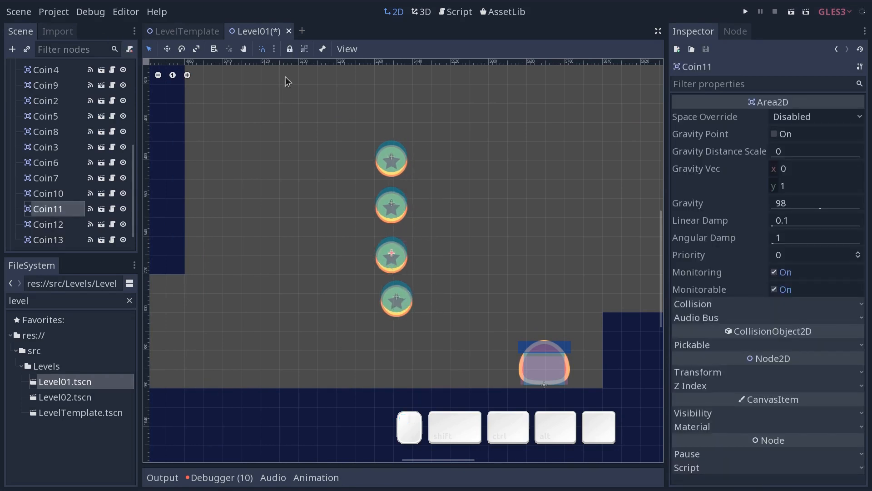
click(274, 49)
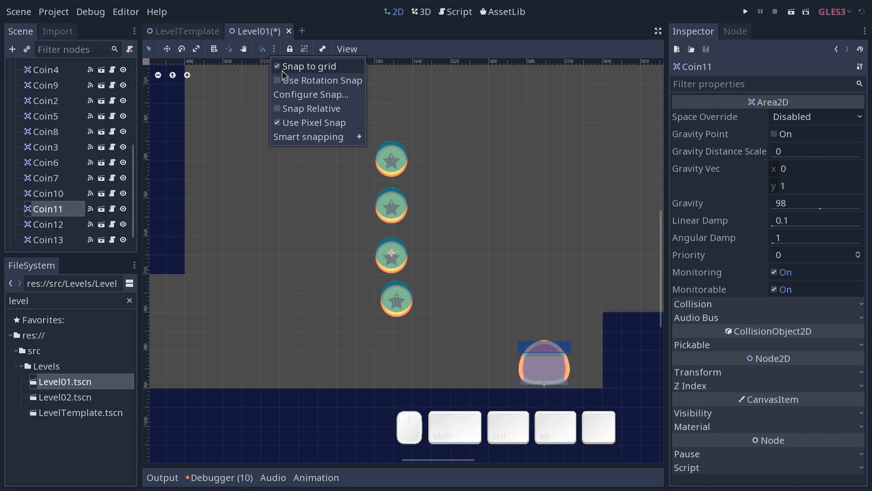
mouse_move(294, 139)
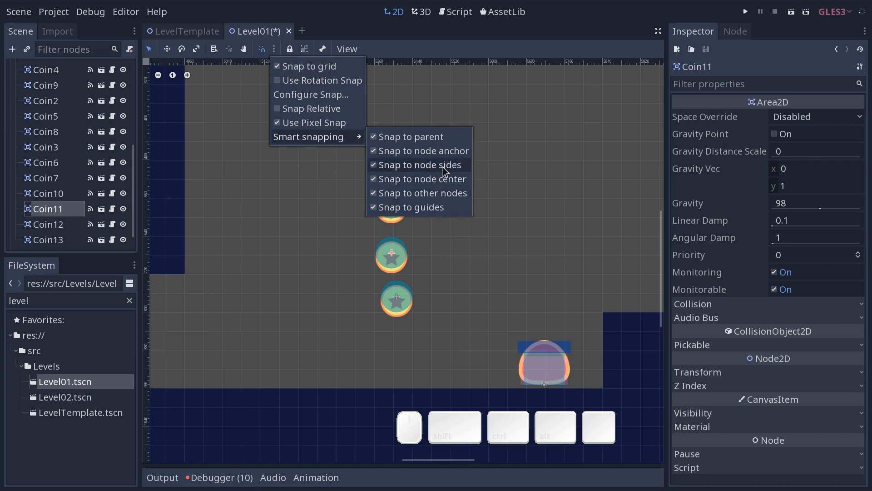
middle_click(308, 266)
mouse_move(401, 307)
mouse_down()
mouse_move(530, 344)
mouse_move(531, 360)
mouse_move(550, 382)
mouse_move(491, 337)
mouse_move(396, 291)
mouse_move(499, 290)
mouse_move(497, 258)
mouse_move(575, 257)
mouse_move(518, 253)
mouse_move(389, 298)
mouse_up()
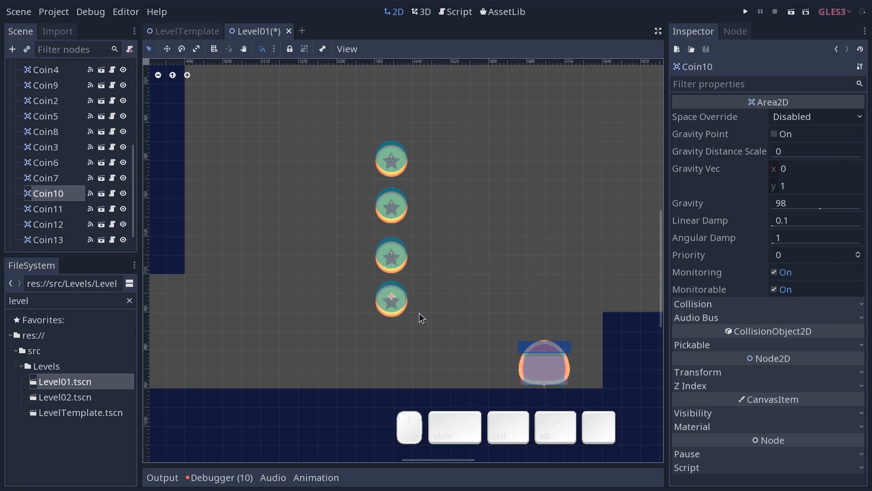
- Turn off smart snapping to node anchors, node sides, node centers and other nodes
click(275, 50)
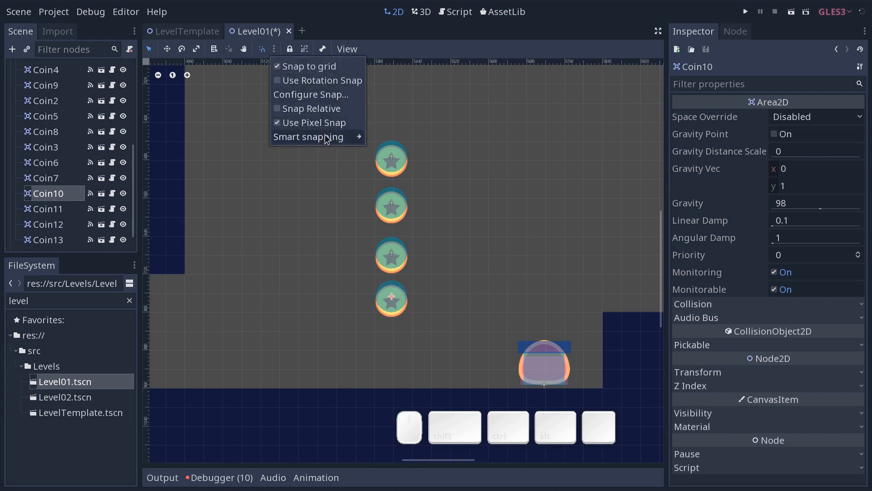
mouse_move(353, 141)
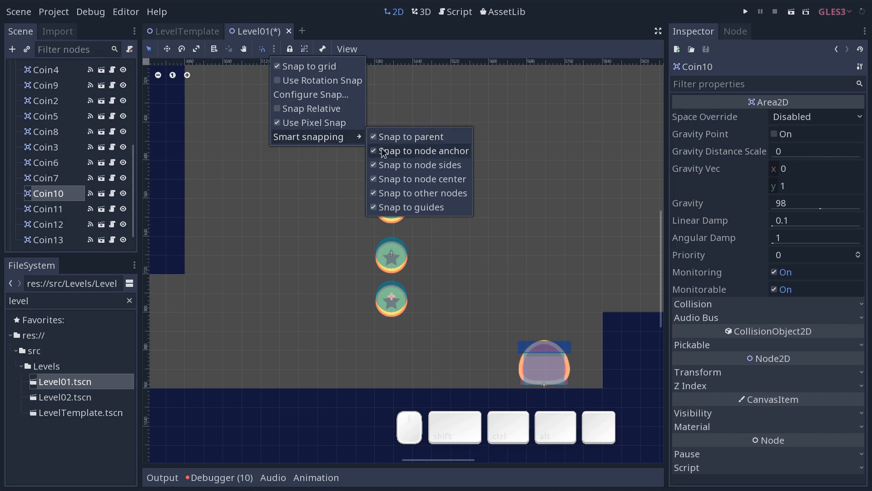
click(395, 165)
click(397, 181)
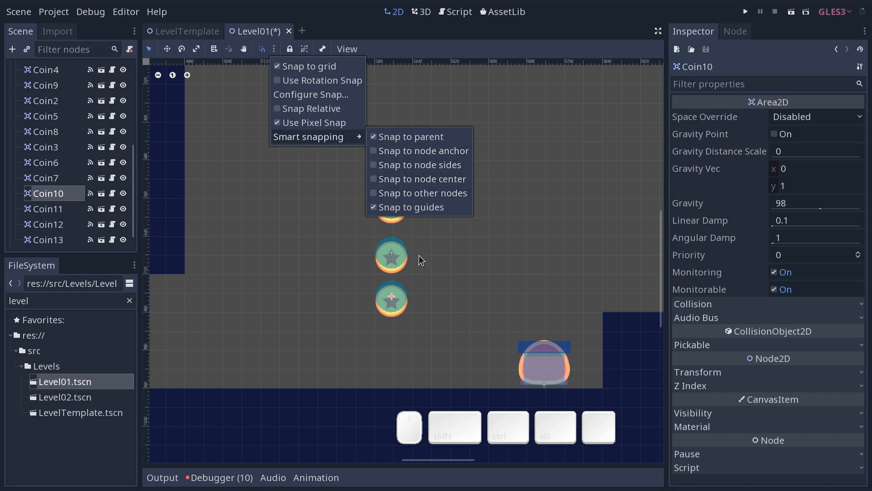
click(398, 294)
- Space the vertical column's four coins evenly on the grid, and nudge the highest coin of the arc near the portal
drag(392, 297, 395, 292)
drag(391, 255, 399, 189)
drag(394, 156, 396, 159)
drag(394, 296, 395, 279)
scroll(484, 238, down, 2)
drag(448, 320, 362, 94)
middle_drag(462, 249, 373, 234)
scroll(489, 244, down, 5)
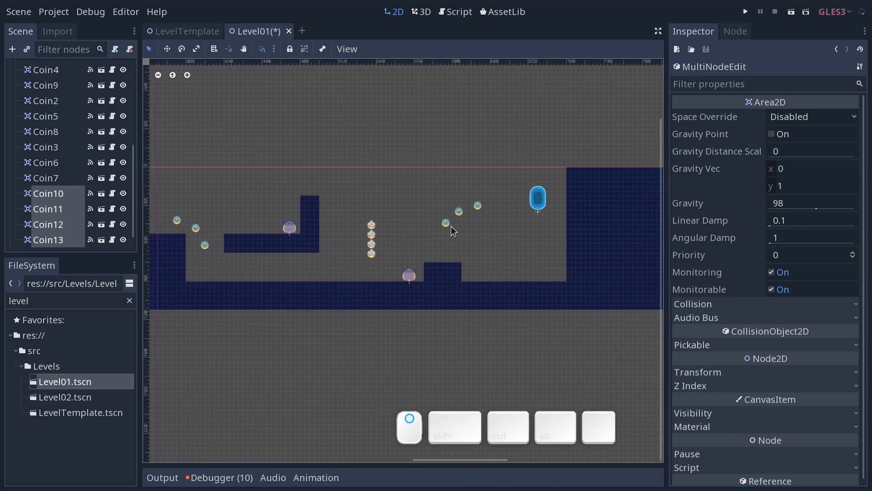
click(478, 210)
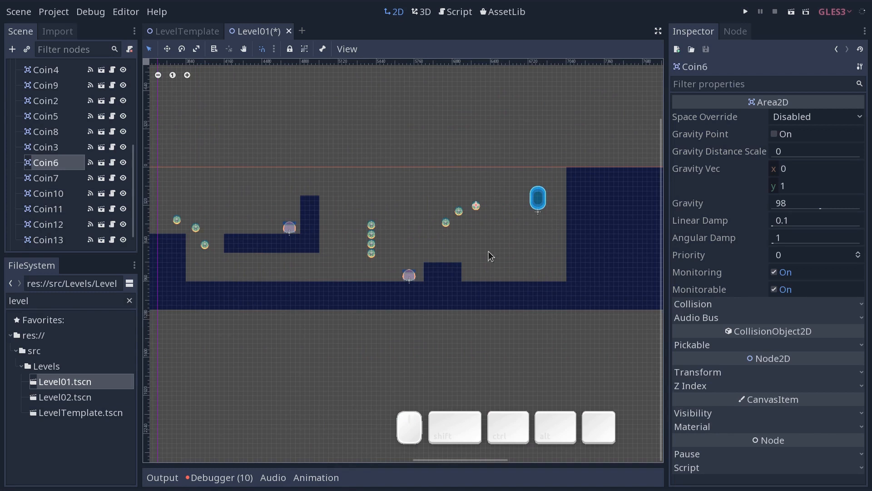
- Duplicate the enemy beside the block, place the copy above the ground below the portal, and move the portal to 6880, 400
scroll(417, 280, up, 3)
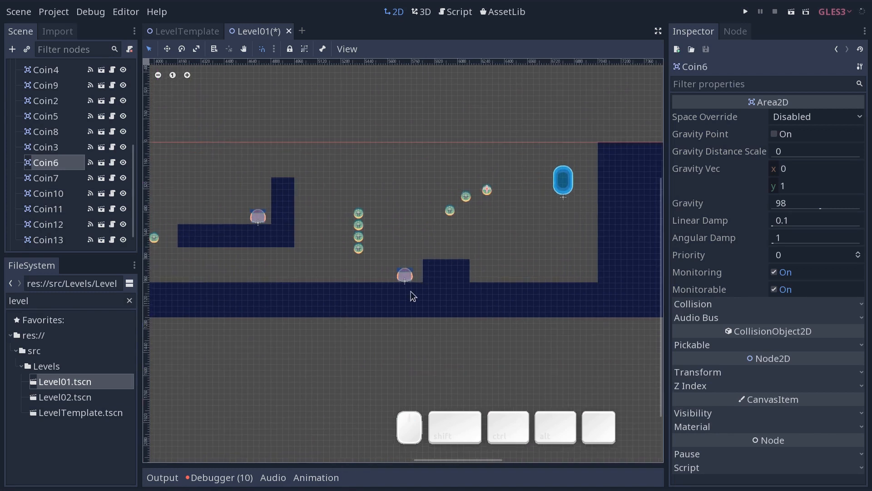
click(401, 277)
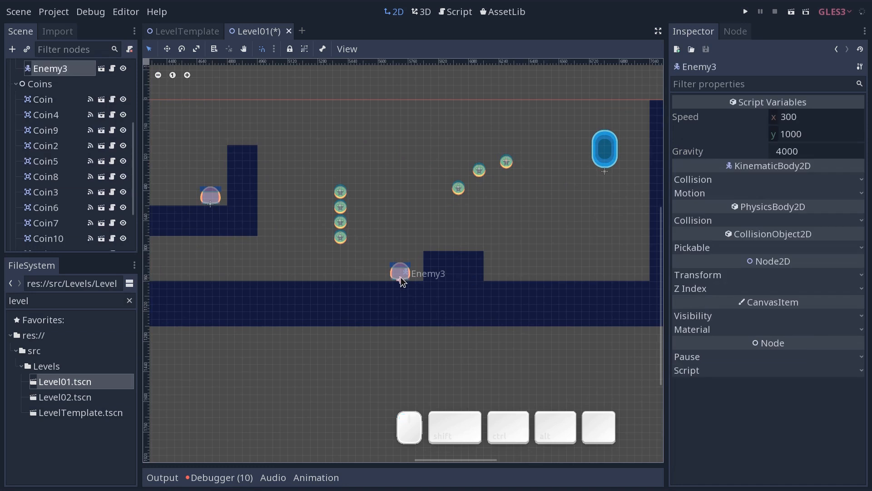
key(ctrl+d)
drag(399, 278, 568, 244)
drag(612, 167, 626, 177)
- Fill the TileMap floor between the block and the end wall to the block's height, and build a solid ledge under the portal
scroll(80, 168, up, 6)
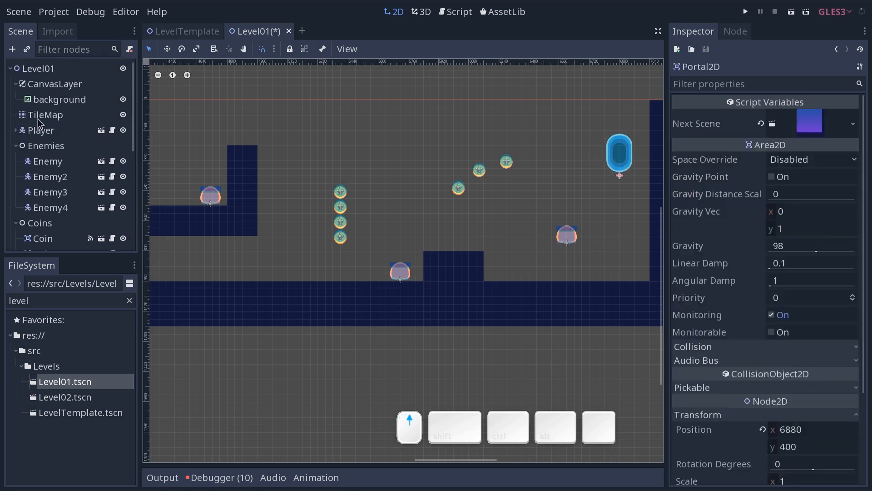
click(45, 115)
click(17, 223)
middle_drag(387, 257, 168, 247)
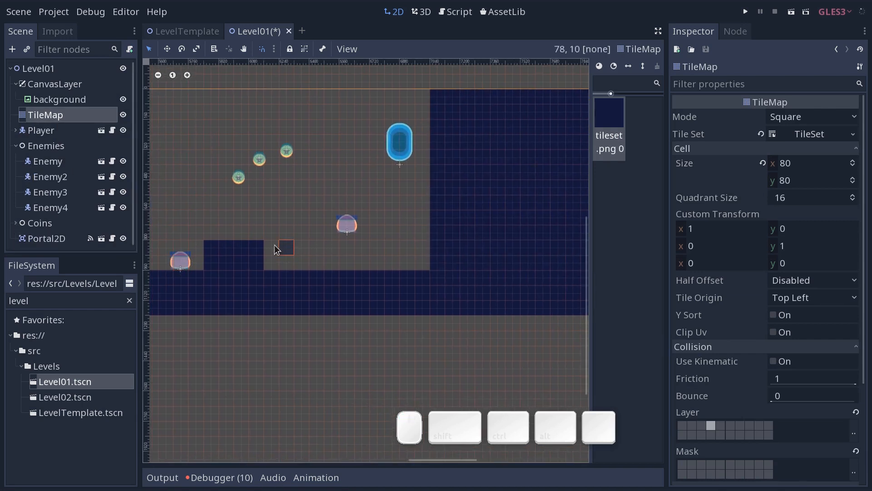
ctrl+shift+drag(268, 252, 439, 262)
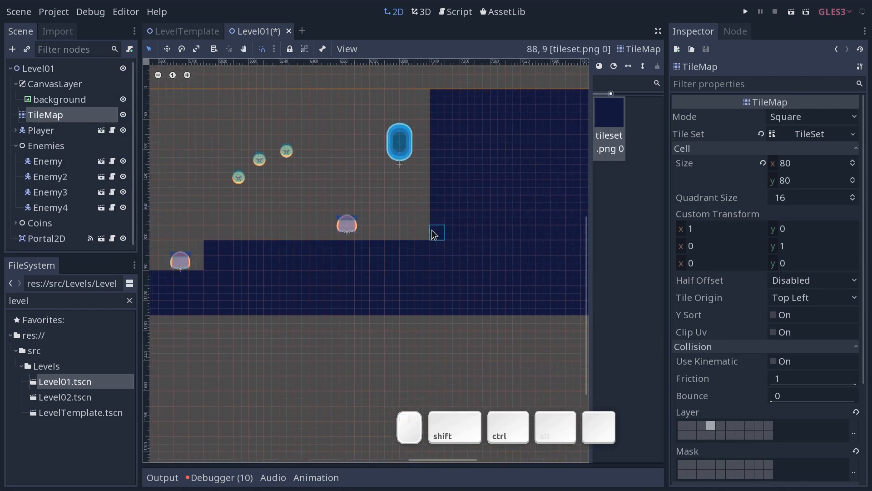
mouse_move(425, 233)
ctrl+shift+mouse_down()
mouse_move(398, 180)
mouse_move(378, 172)
ctrl+shift+mouse_up()
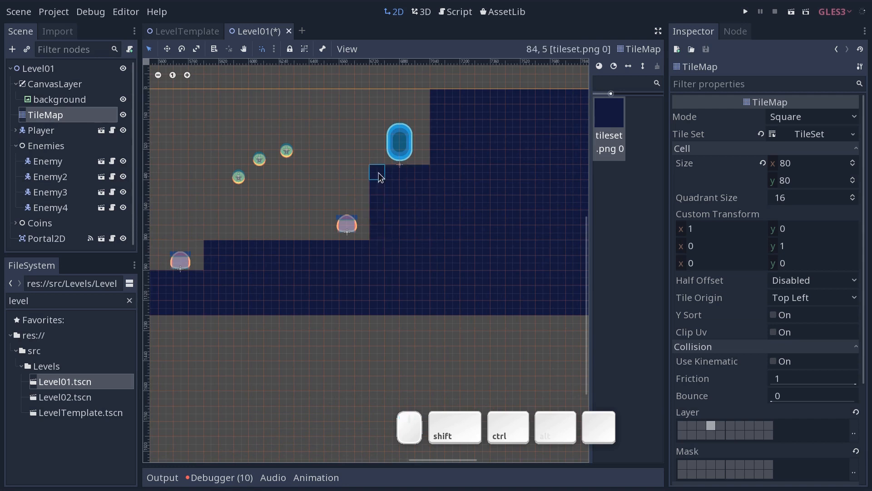
- Cut the end wall beside the portal back by two tiles, trim two tiles off the ledge's front, and refill the gouged floor
middle_drag(367, 182, 347, 207)
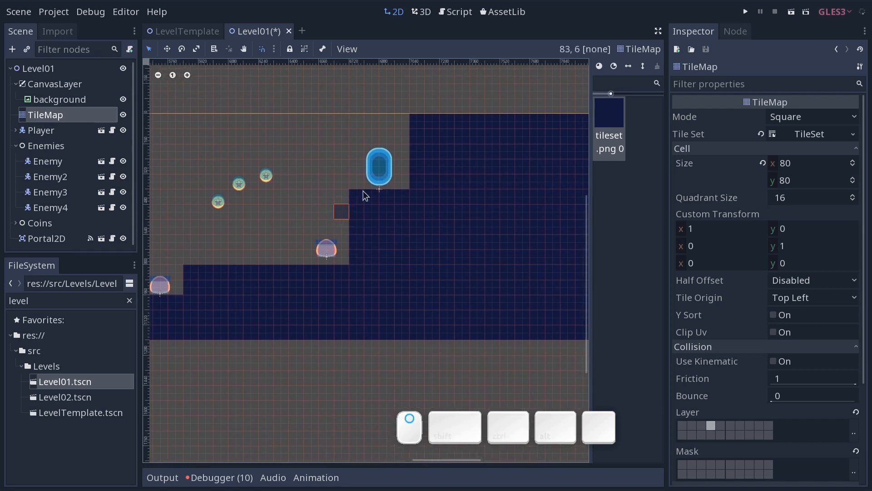
mouse_move(406, 187)
right_down()
mouse_move(432, 149)
mouse_move(434, 120)
right_up()
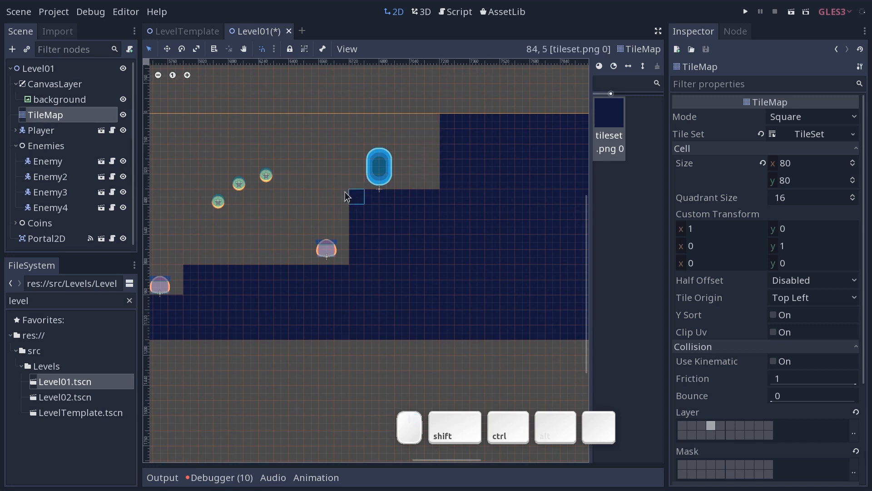
mouse_move(355, 211)
ctrl+shift+right_down()
mouse_move(372, 250)
mouse_move(362, 268)
ctrl+shift+right_up()
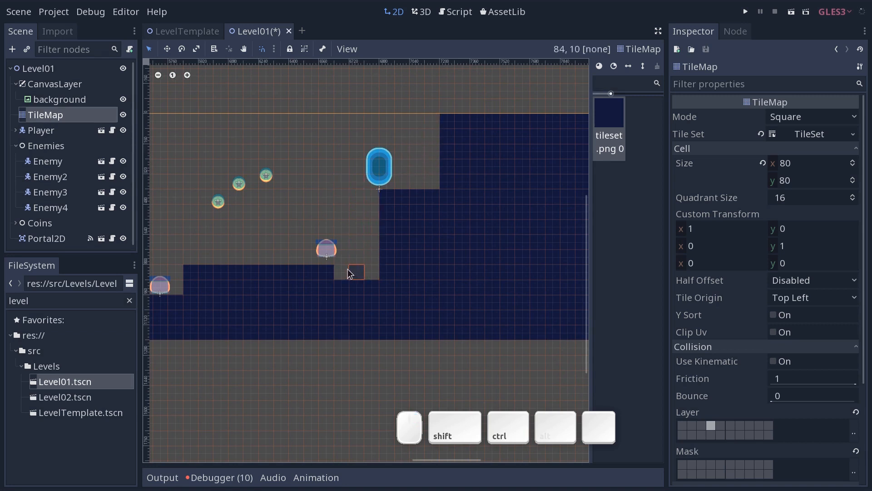
drag(345, 269, 380, 265)
- Build a stepped tile mound below the coin arc, with a six-by-two-tile base and a two-by-two-tile peak
middle_drag(251, 253, 331, 249)
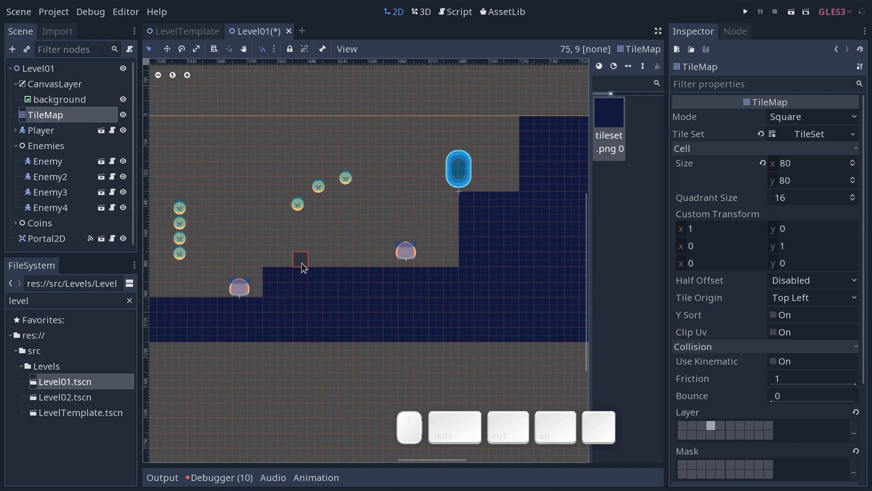
mouse_move(325, 263)
ctrl+shift+mouse_down()
mouse_move(370, 244)
mouse_move(371, 214)
ctrl+shift+mouse_up()
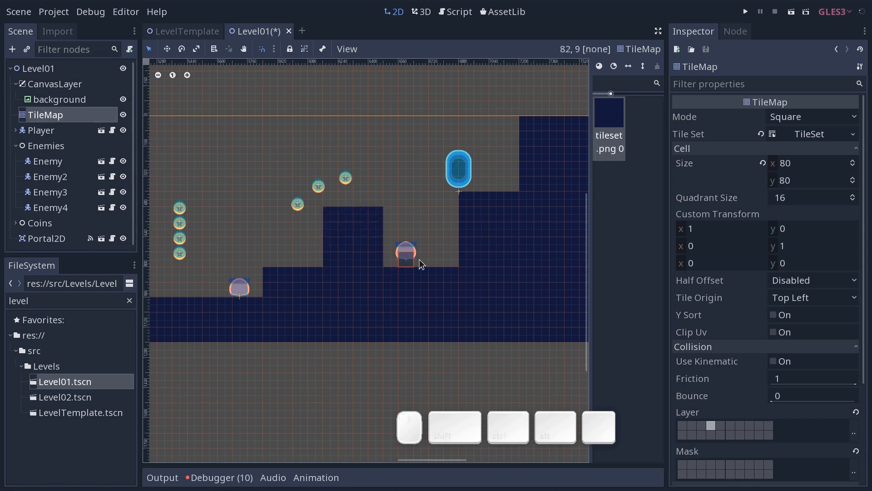
mouse_move(331, 216)
ctrl+shift+right_down()
mouse_move(339, 233)
mouse_move(382, 259)
ctrl+shift+right_up()
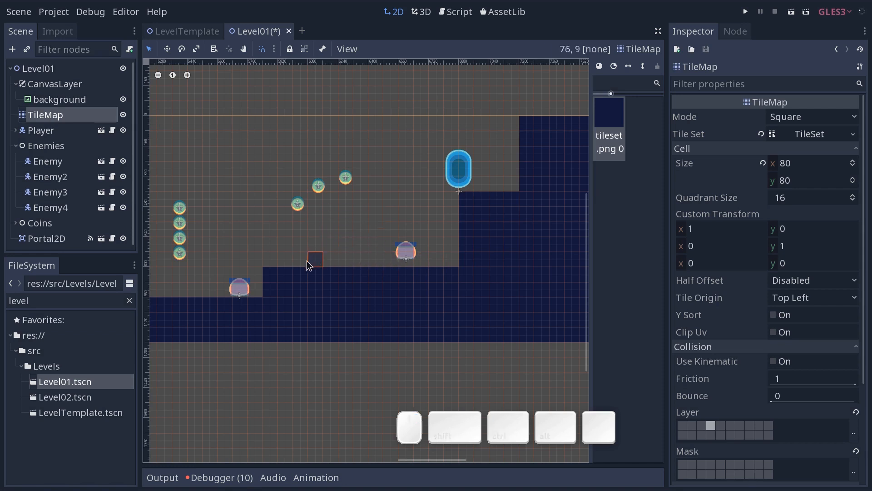
ctrl+shift+drag(300, 264, 348, 223)
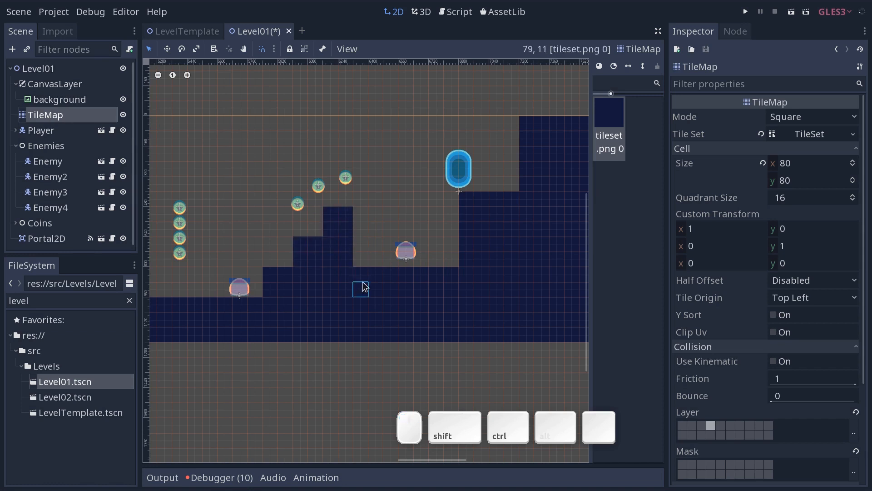
ctrl+shift+drag(368, 252, 380, 247)
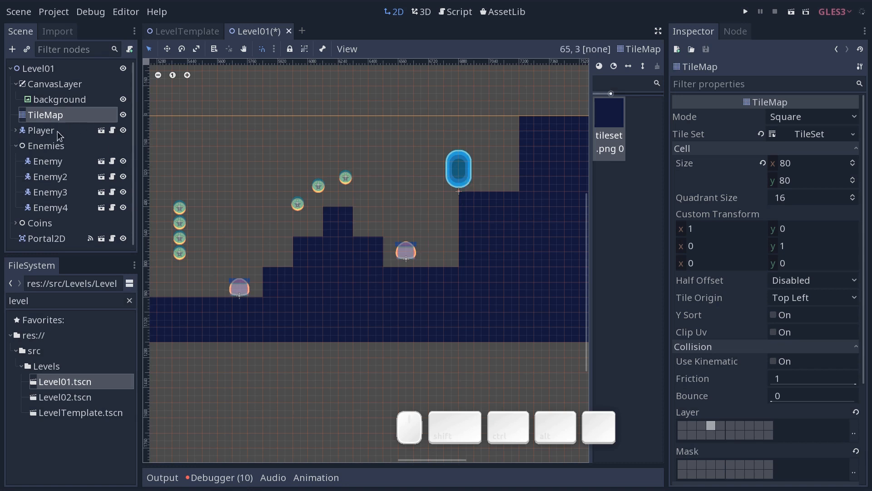
- Move the portal closer to the end wall on its ledge, to position 7080, 400
middle_drag(375, 246, 305, 320)
scroll(310, 319, up, 5)
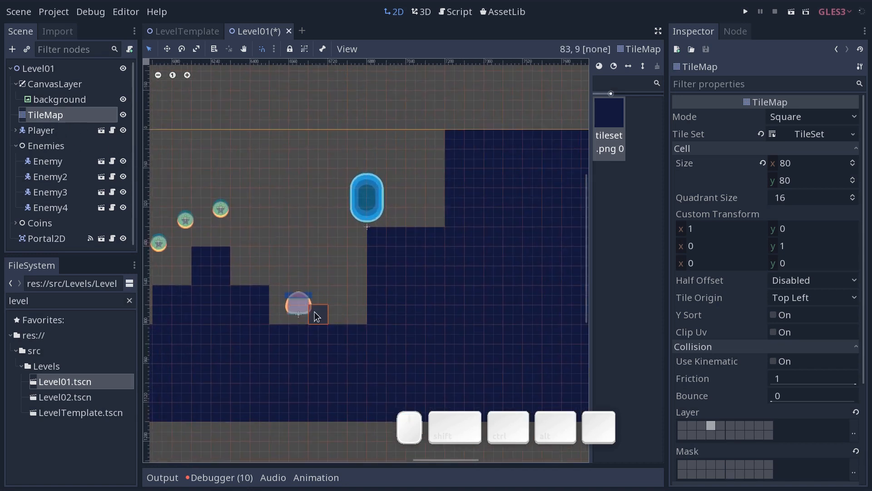
middle_drag(324, 255, 388, 256)
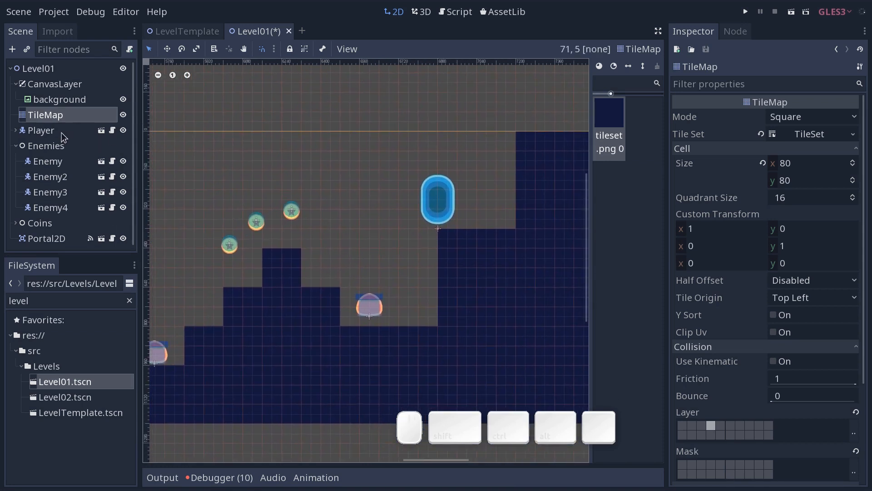
click(42, 240)
key(w)
drag(438, 210, 491, 214)
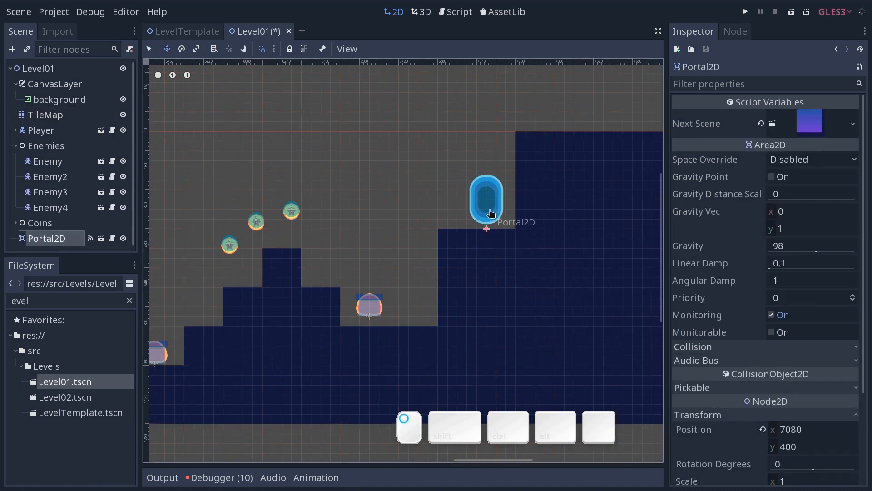
- Place the duplicated enemy on the floor at the foot of the portal's ledge, slightly away from the wall
key(q)
drag(372, 317, 432, 327)
middle_drag(348, 297, 426, 271)
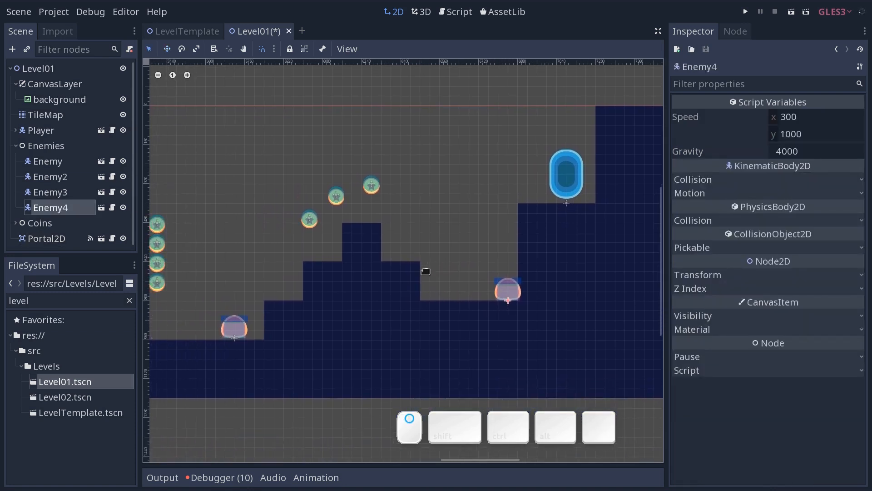
middle_drag(409, 315, 265, 315)
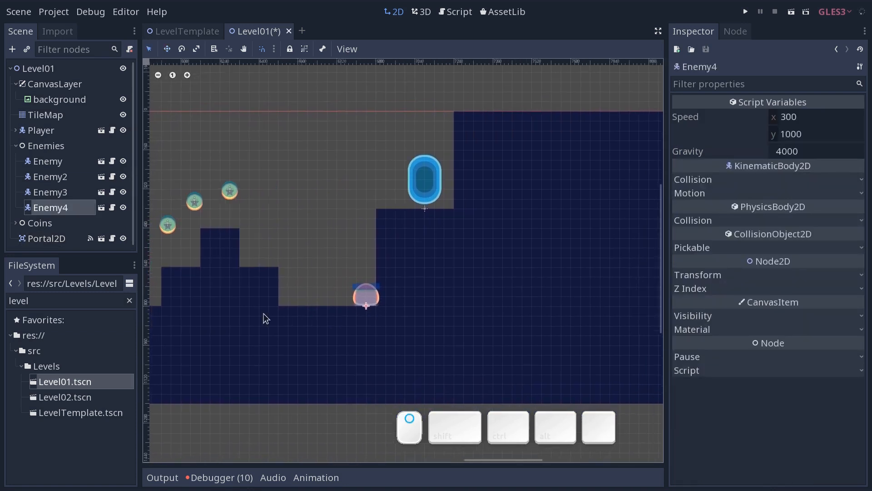
scroll(361, 285, up, 3)
scroll(361, 284, up, 2)
drag(369, 306, 352, 314)
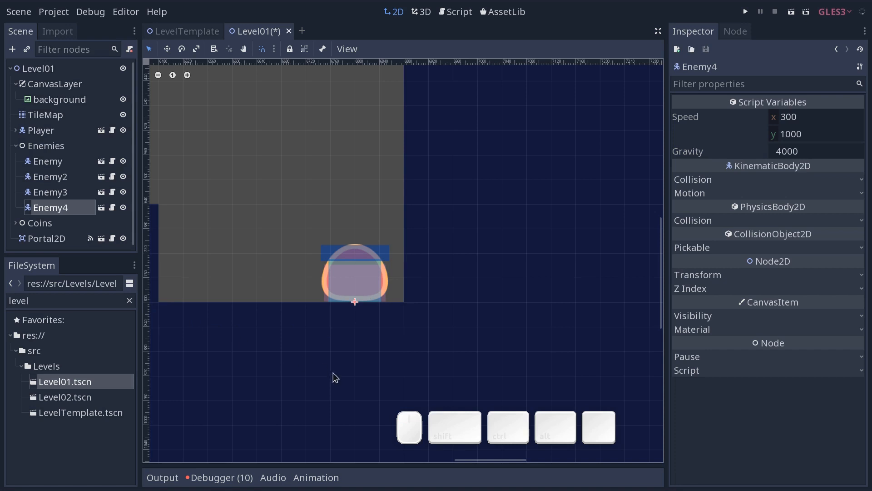
- Snap the enemy beside the mound's lowest step onto the ground
middle_drag(327, 297, 661, 268)
scroll(154, 287, down, 5)
middle_drag(191, 299, 532, 300)
click(477, 337)
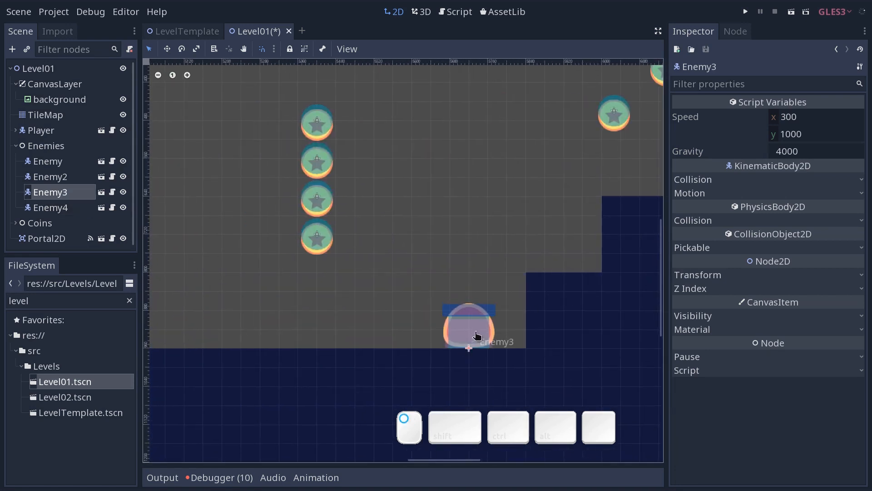
- Move the three coins of the arc above the mound over to the gap between the mound's peak and the portal
scroll(504, 329, down, 3)
middle_drag(516, 304, 253, 345)
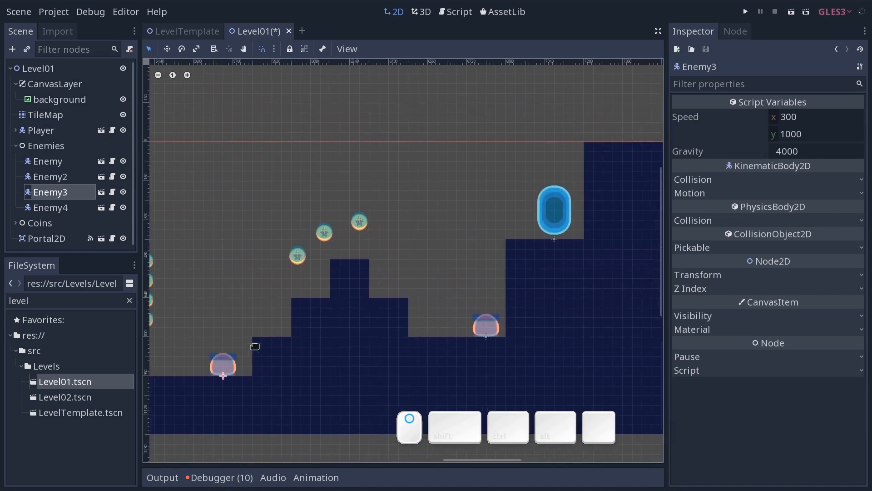
drag(386, 183, 245, 286)
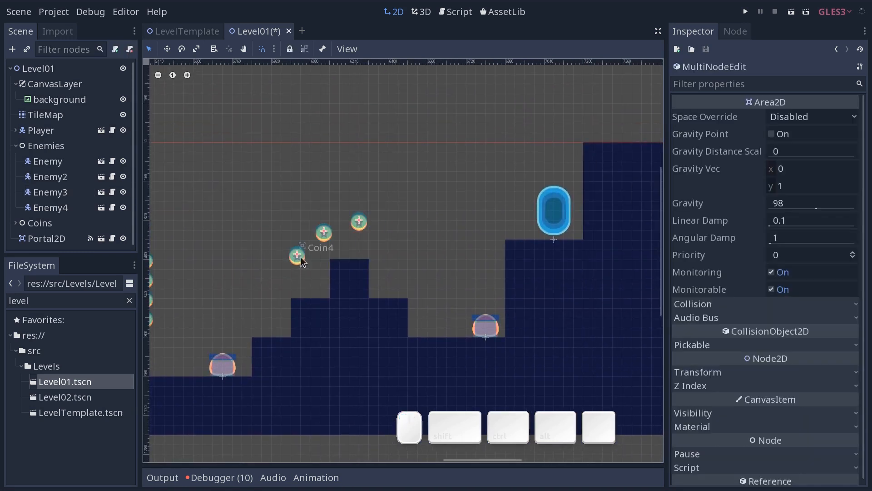
drag(301, 261, 473, 213)
click(429, 266)
scroll(400, 250, down, 6)
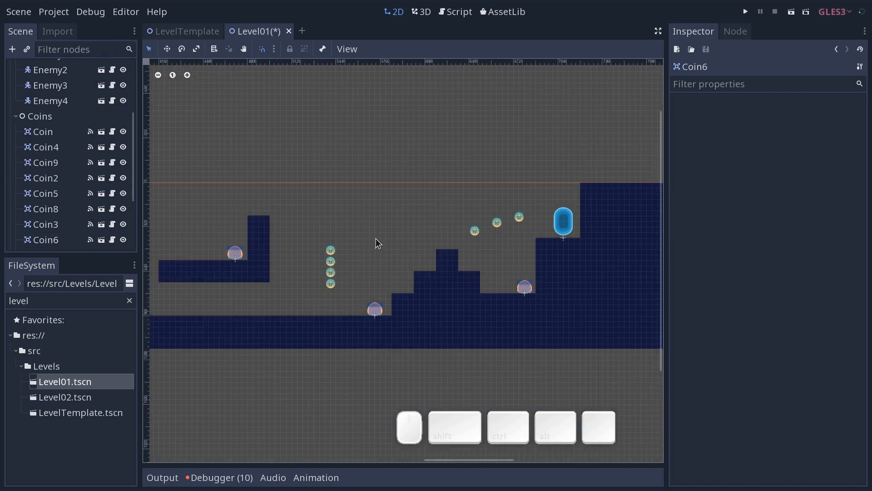
middle_drag(302, 240, 374, 230)
- Run the current scene and play through the first platforms to check how far the camera follows the player, and stop the game
key(F6)
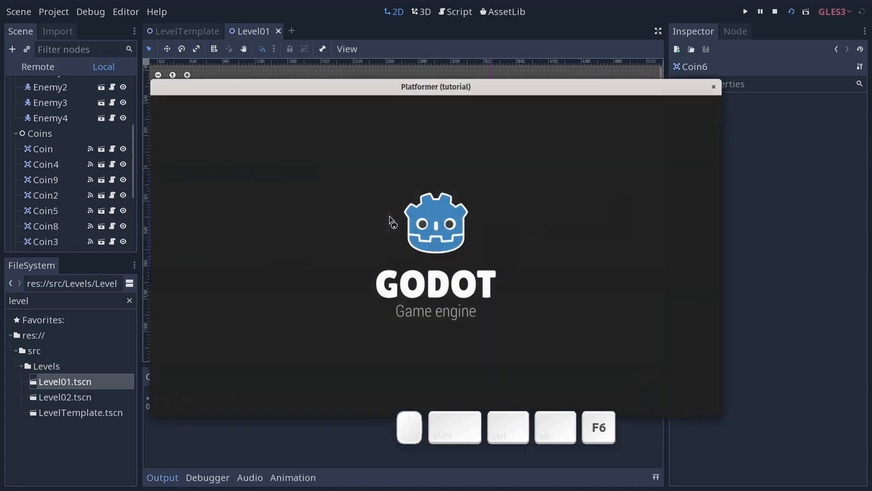
key(d)
key(w)
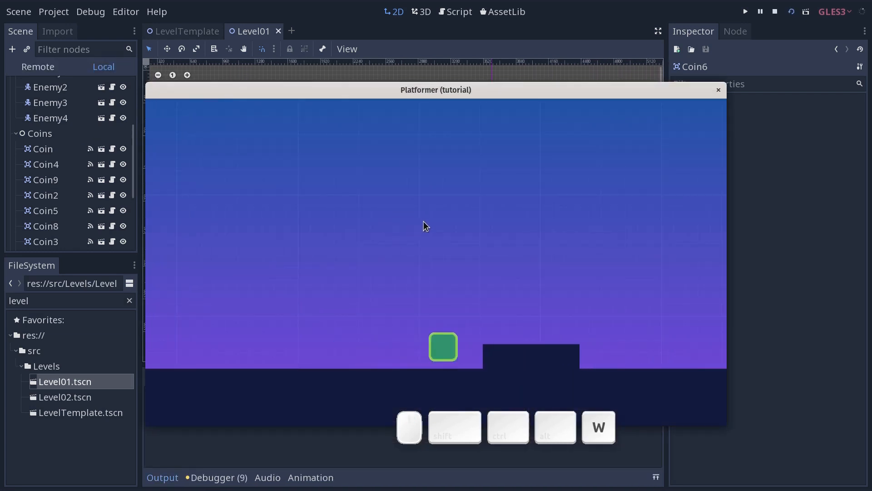
key(d)
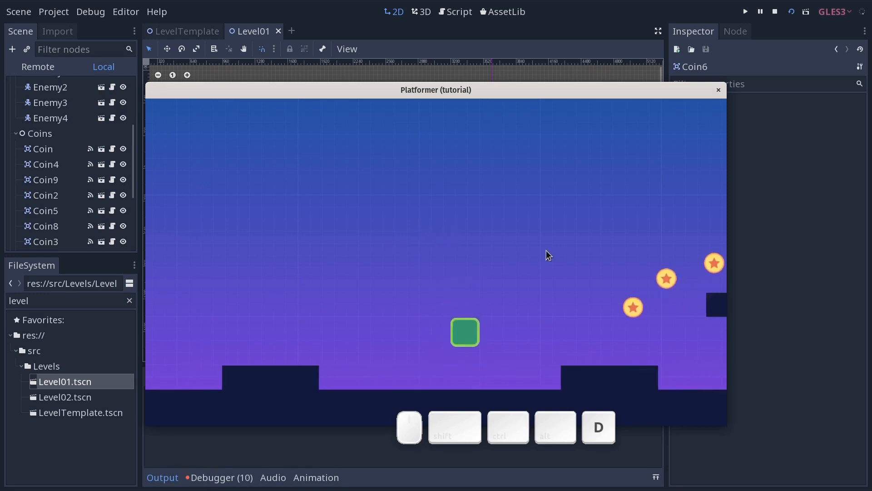
key(w)
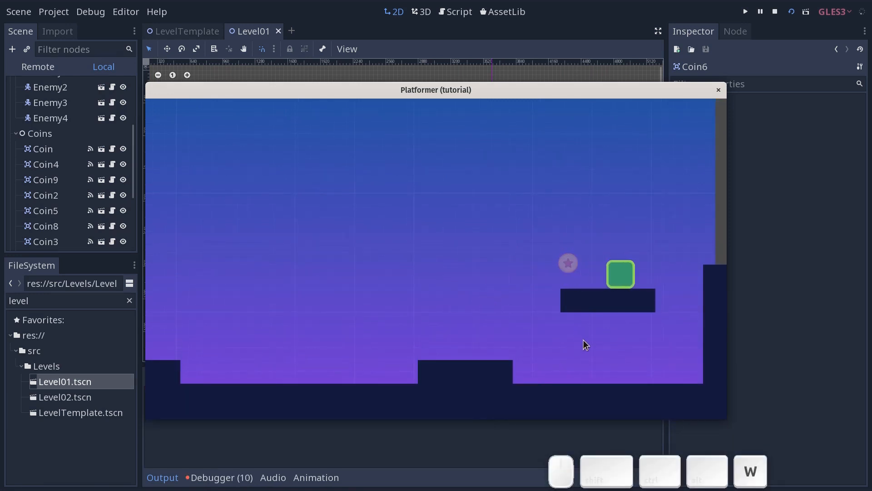
key(a)
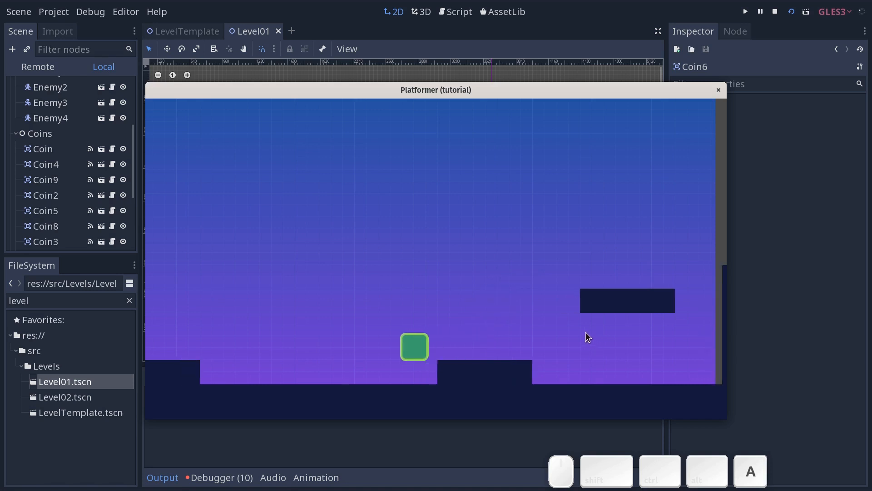
key(d)
key(w)
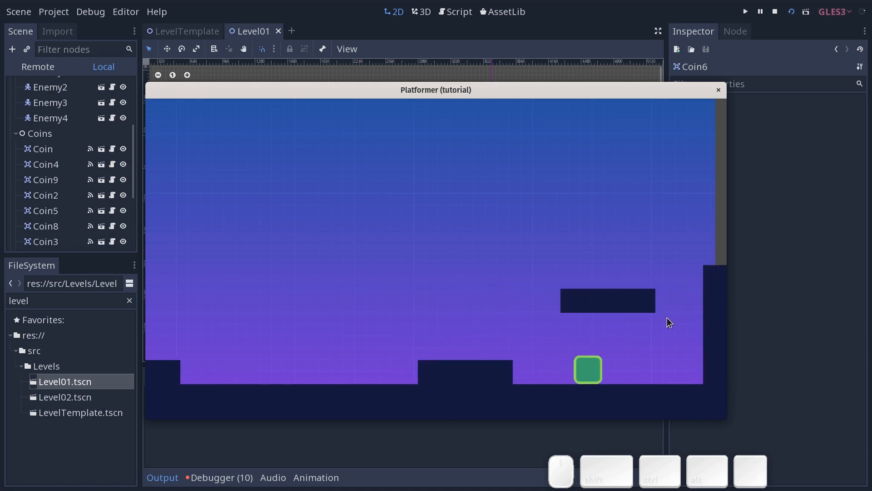
key(F8)
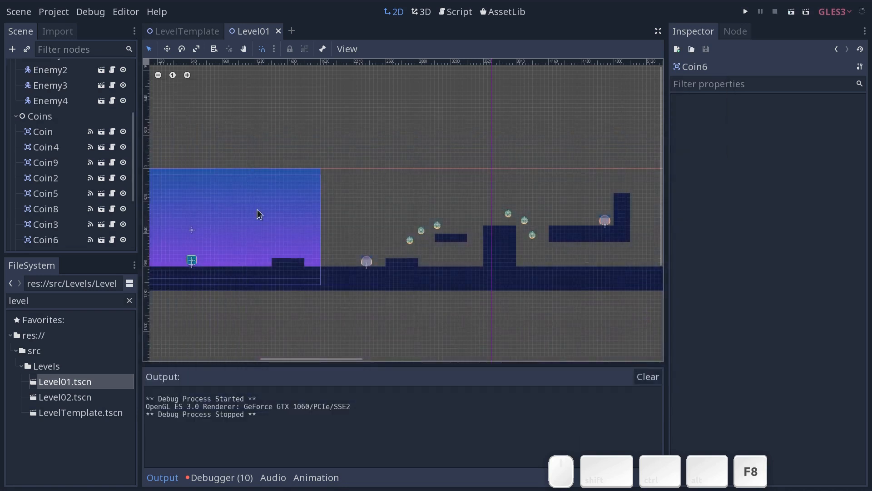
- Expand the Player node and open the Limit properties of its Camera2D for editing
scroll(35, 166, up, 3)
click(16, 146)
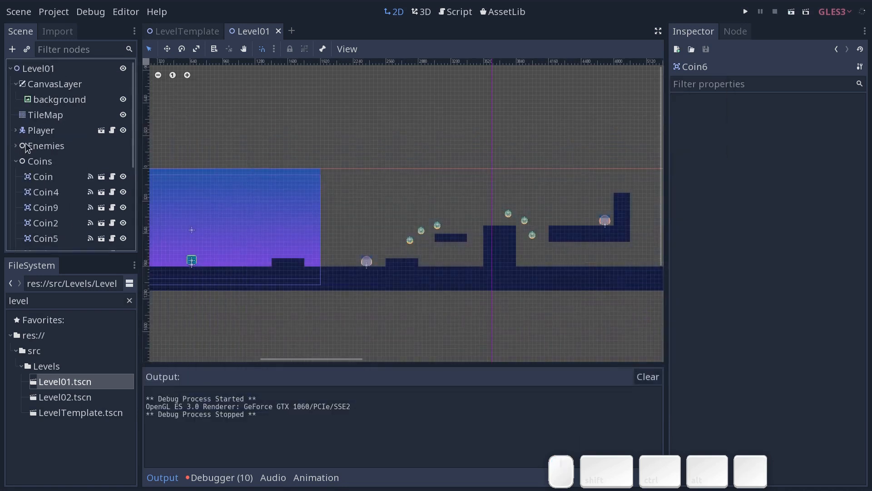
click(16, 132)
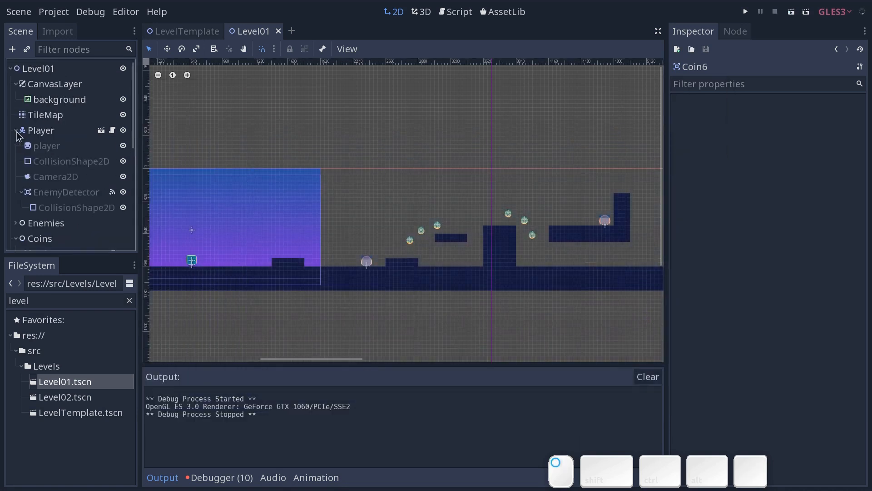
click(49, 133)
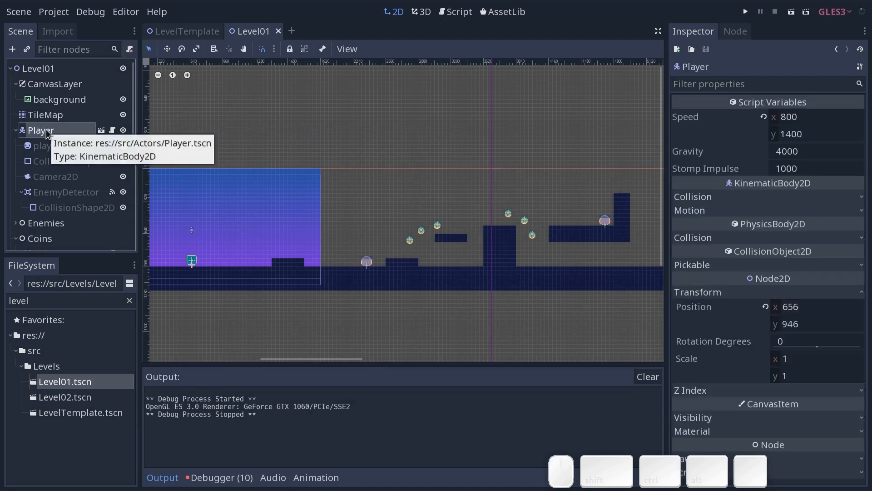
right_click(48, 133)
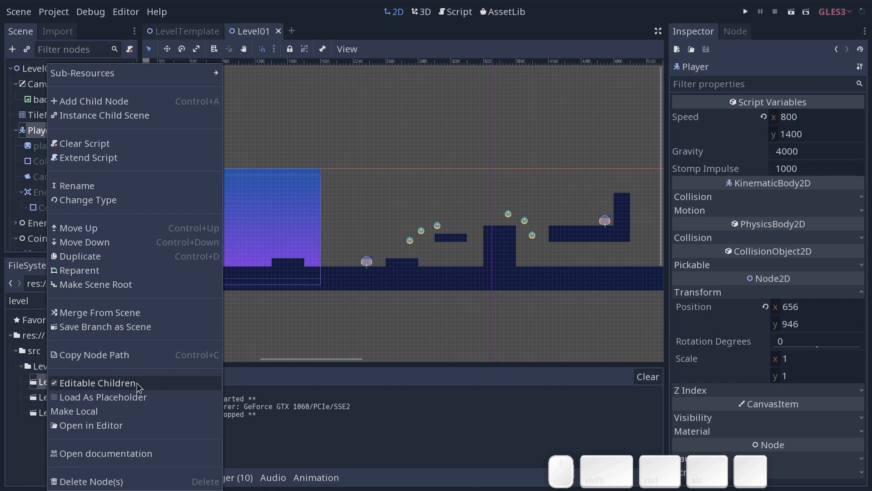
click(17, 183)
click(56, 178)
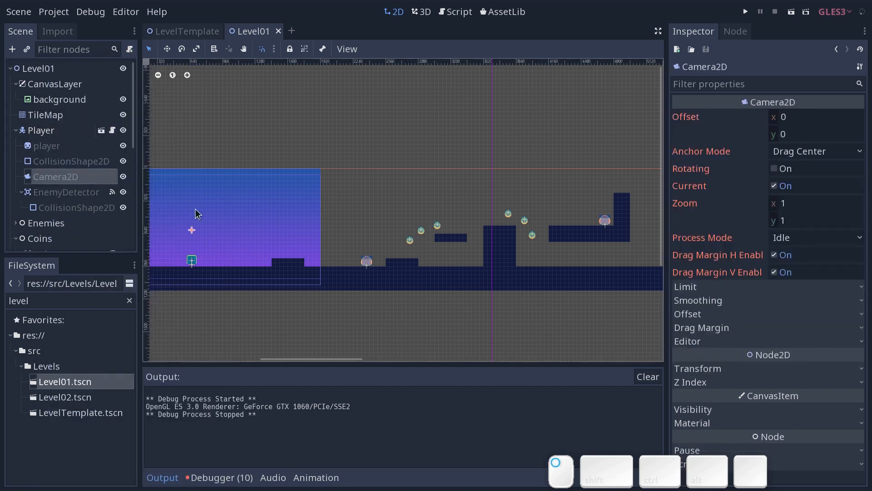
middle_drag(598, 249, 560, 238)
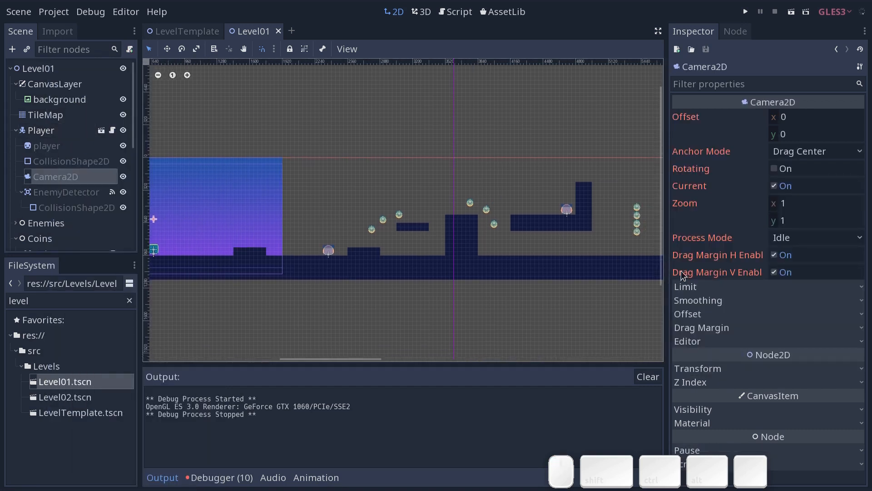
click(696, 288)
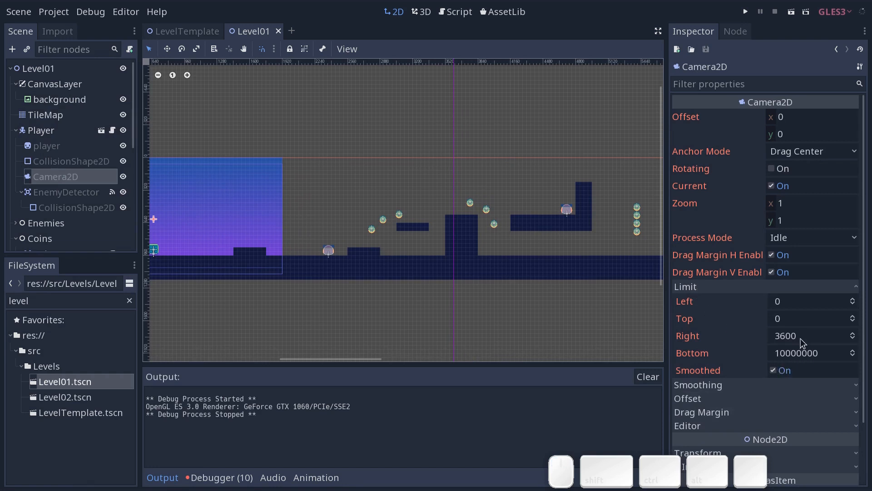
drag(800, 339, 816, 339)
- Measure the x position just inside the end wall behind the portal with a temporary vertical guide, and remove the guide
middle_drag(654, 260, 214, 269)
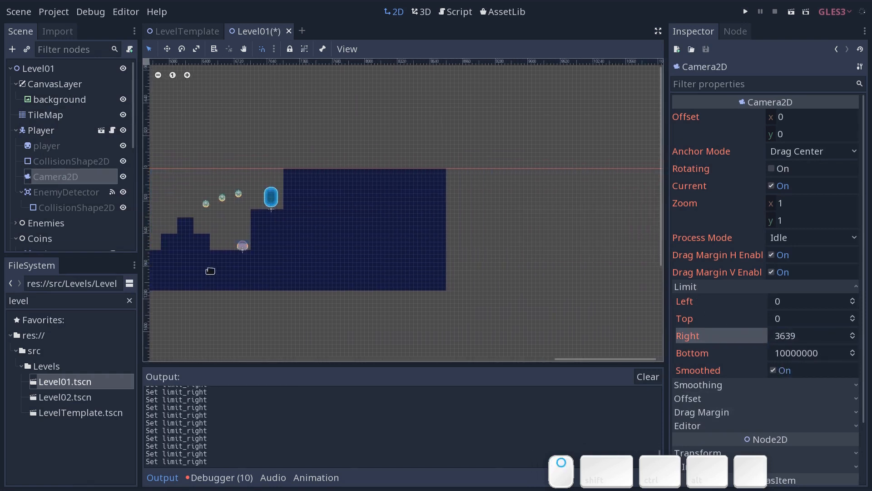
scroll(438, 195, up, 14)
scroll(447, 210, up, 8)
middle_drag(455, 216, 429, 202)
key(r)
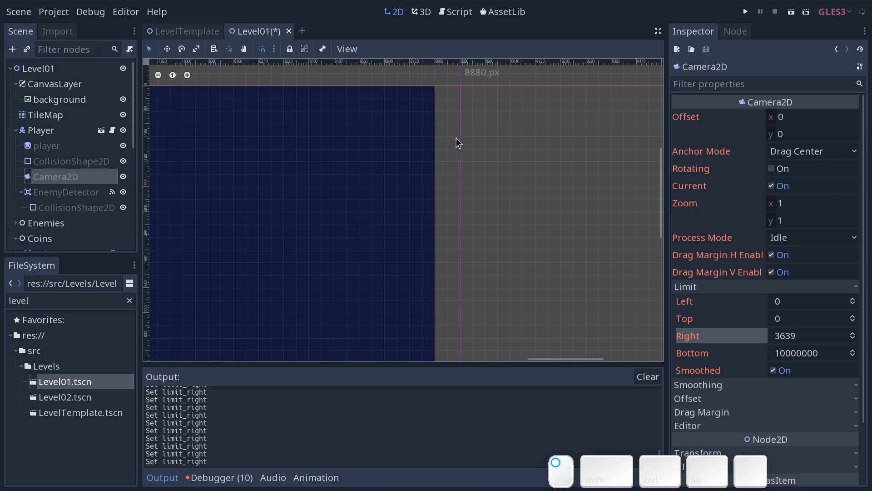
drag(433, 147, 235, 172)
middle_drag(299, 160, 636, 215)
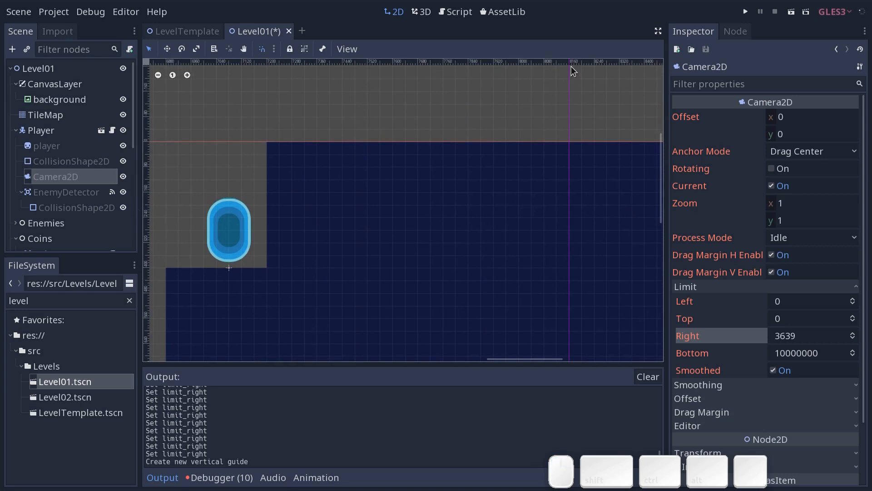
drag(570, 64, 345, 73)
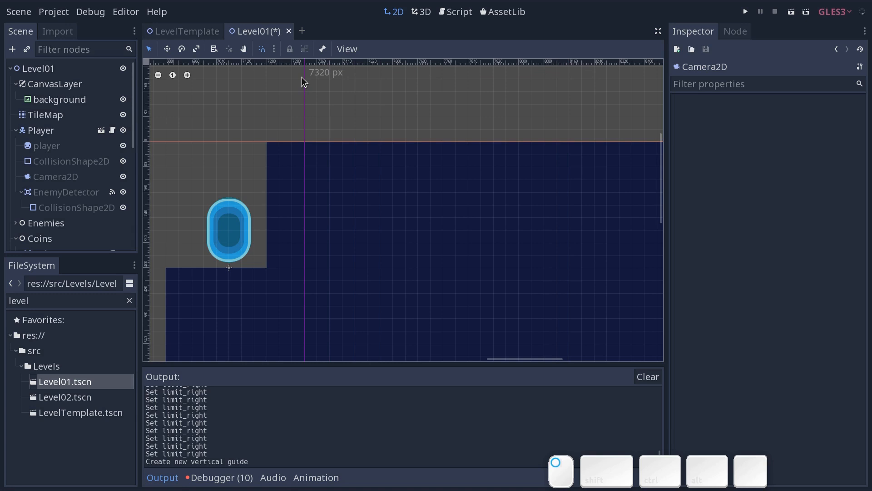
mouse_move(302, 77)
mouse_down()
mouse_move(290, 82)
mouse_move(293, 63)
mouse_up()
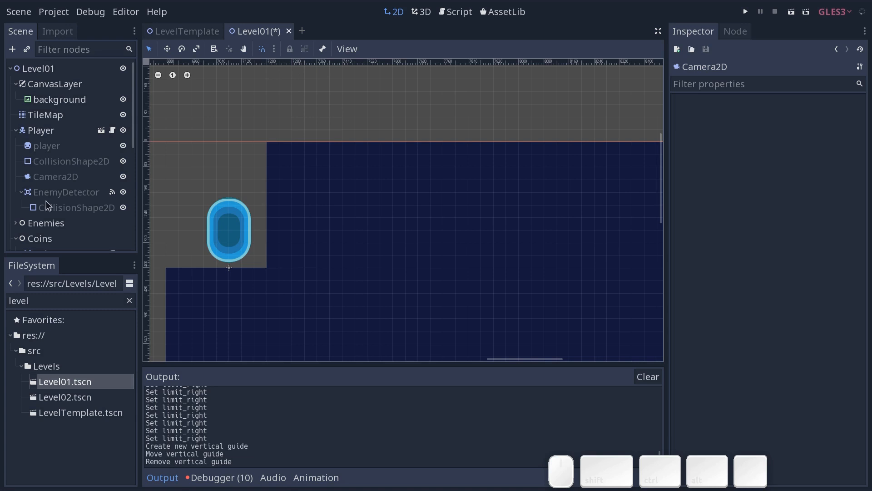
- Set the Right limit of the player's Camera2D to 7280
click(62, 177)
click(785, 339)
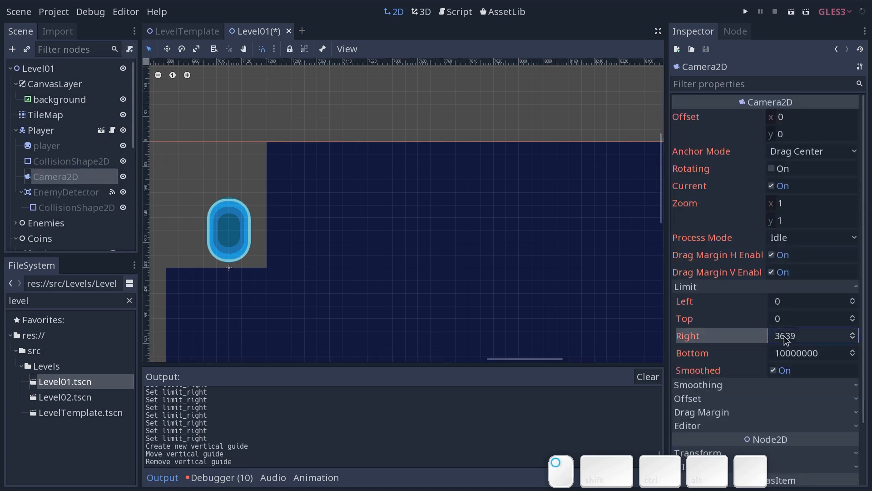
text(728)
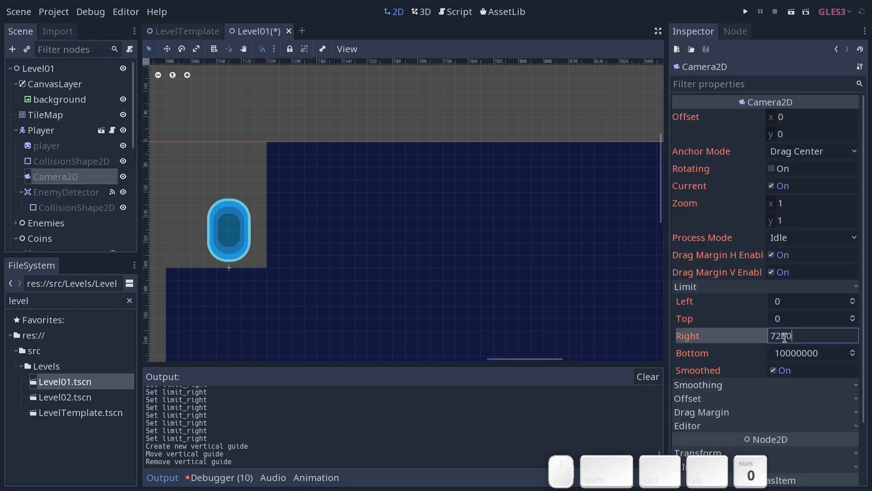
text(0)
key(Return)
- Run the level again and jump the player across the first platforms and the tall pillar to test the camera limit
scroll(472, 181, down, 3)
scroll(359, 294, down, 1)
middle_drag(320, 295, 530, 196)
scroll(489, 231, down, 8)
middle_drag(398, 282, 453, 284)
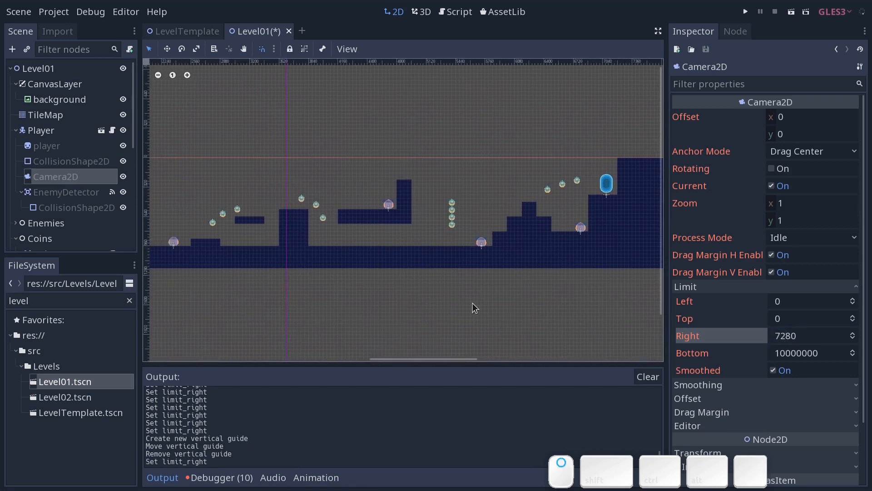
key(F6)
key(F8)
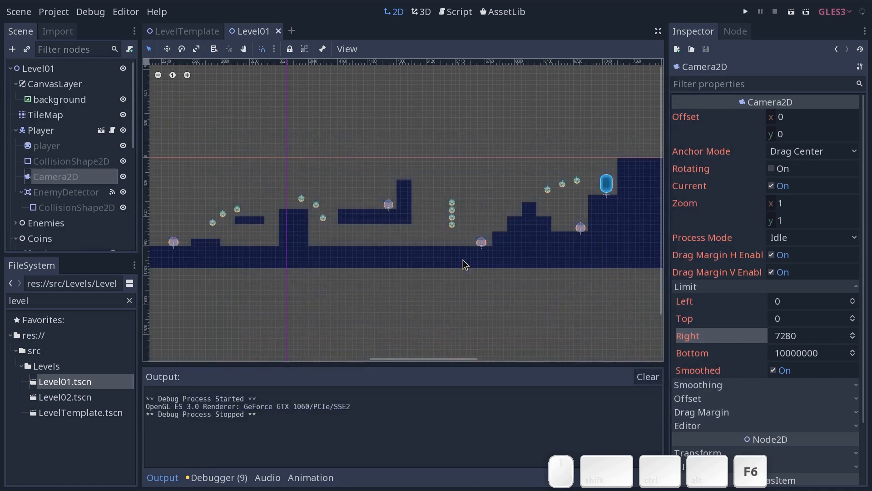
key(d)
key(w)
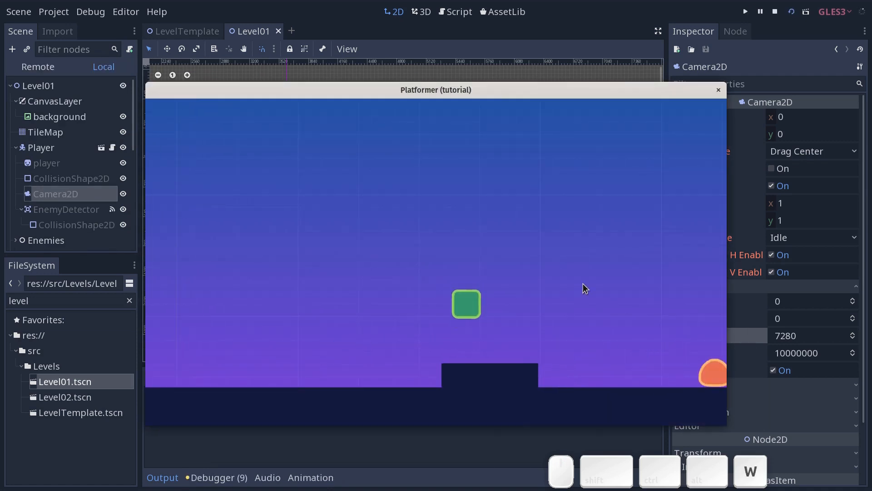
key(d)
key(w)
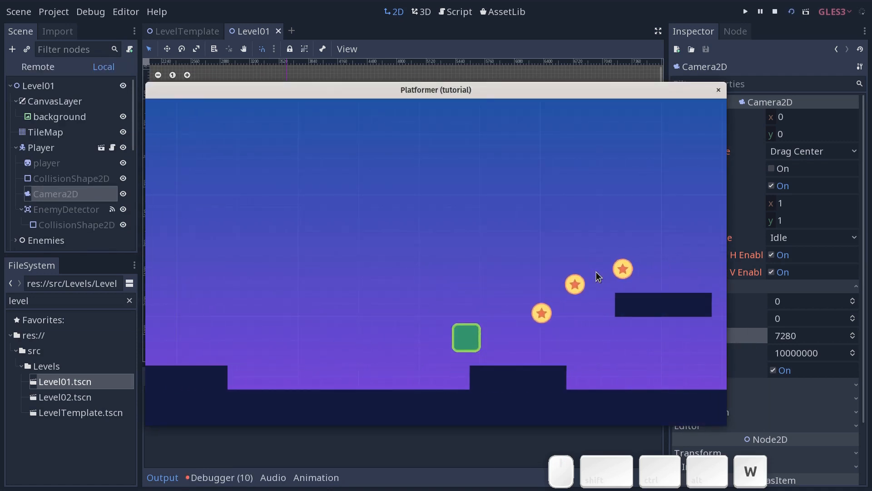
key(d)
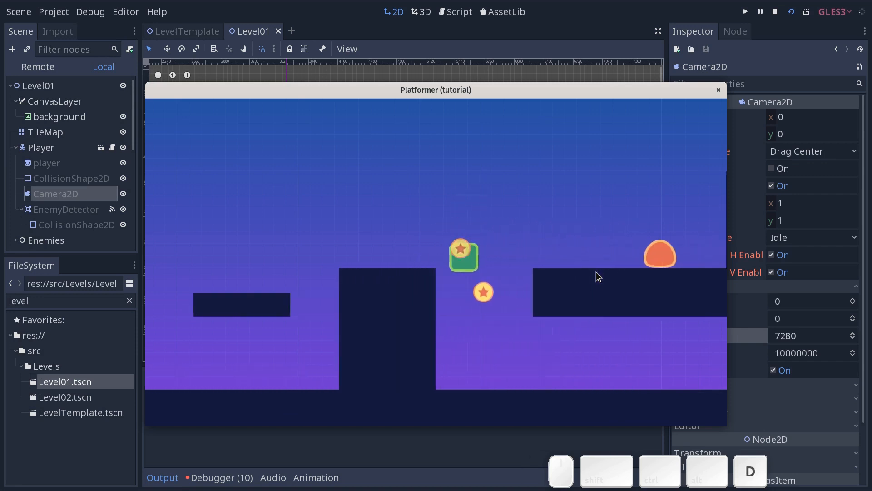
- Play on past the coin column and over the stepped mound into the portal, and stop the game
key(d)
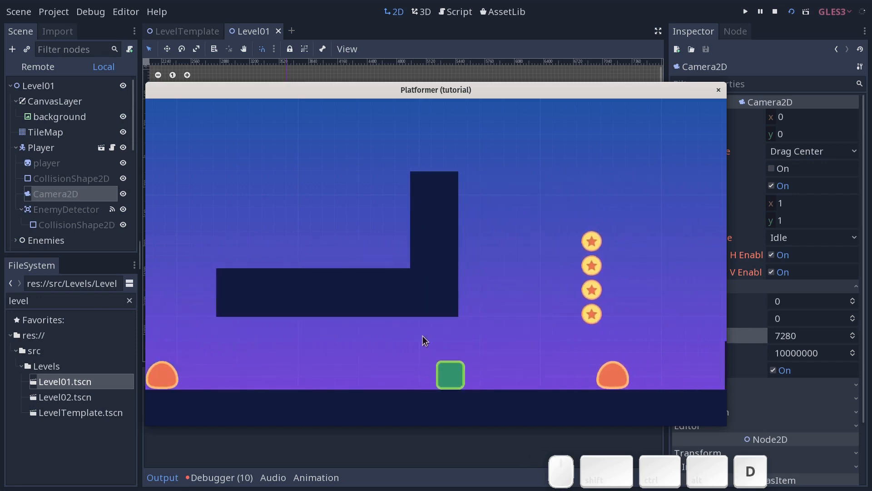
key(w)
key(d)
key(w)
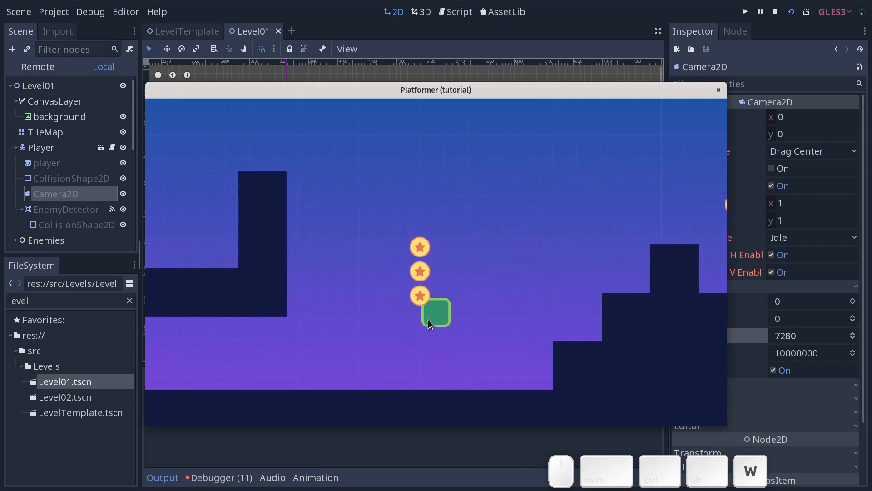
key(d)
key(w)
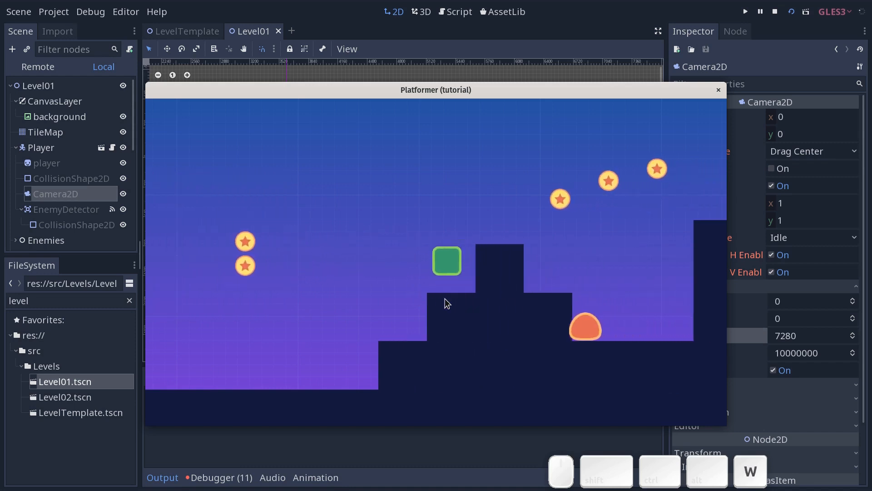
key(w)
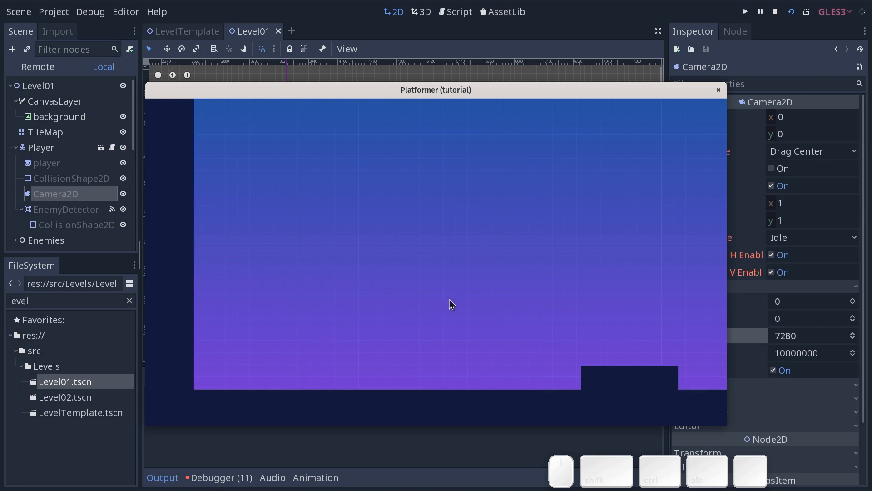
key(F8)
- Move the enemy on the raised L-shaped platform farther away from the platform's upright wall
scroll(437, 239, up, 2)
scroll(434, 232, up, 1)
drag(427, 194, 412, 189)
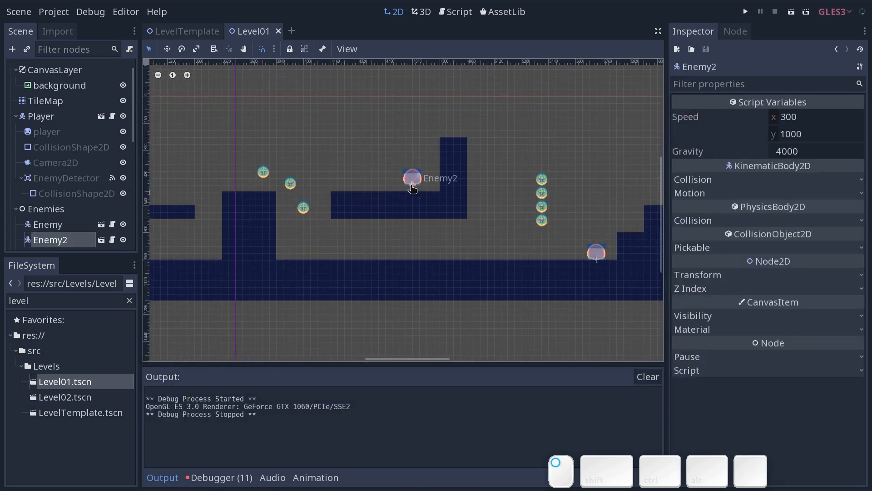
middle_drag(307, 229, 343, 214)
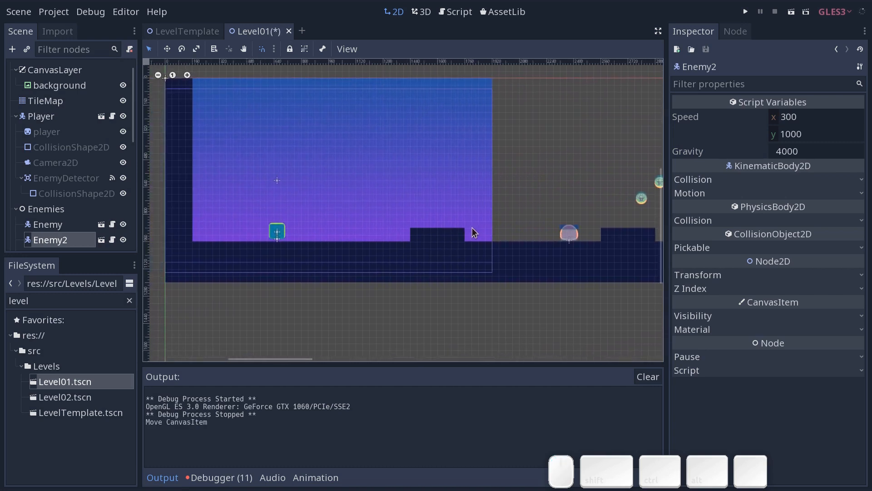
- Move the whole player to x 360, y 960 so it starts closer to the level's boundary wall
middle_drag(473, 229, 330, 236)
drag(280, 235, 222, 236)
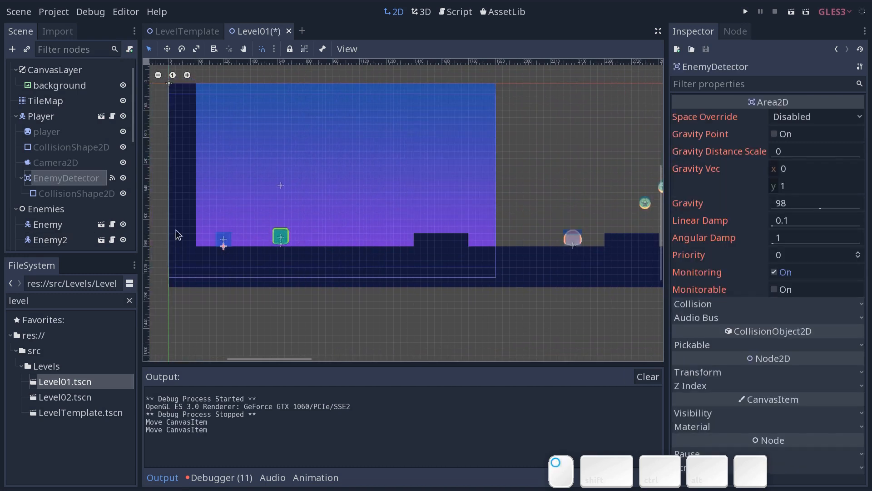
key(ctrl+z)
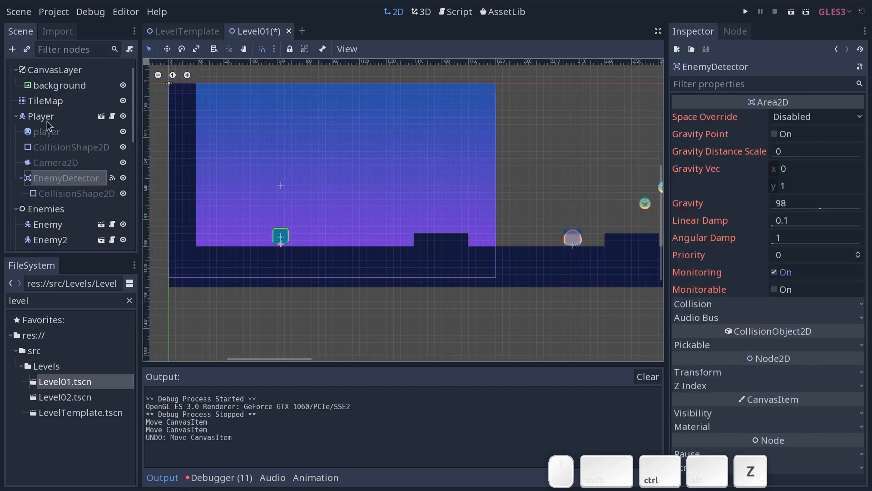
click(48, 119)
key(w)
drag(311, 241, 265, 248)
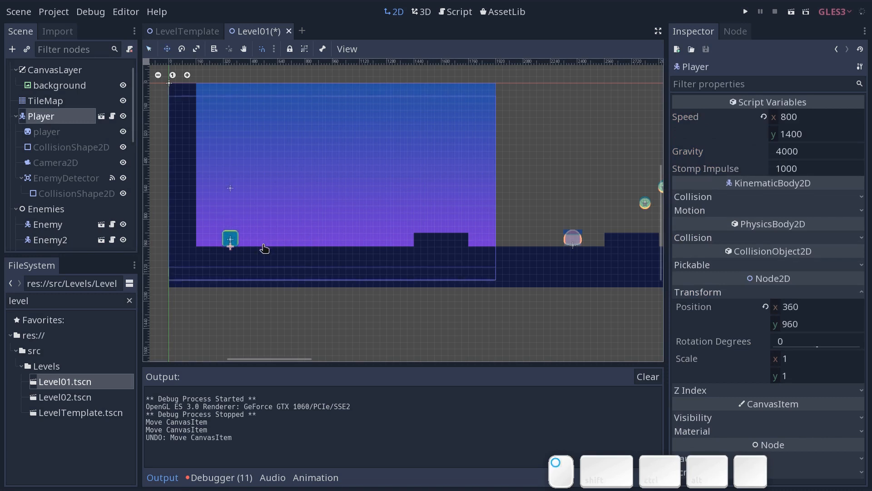
- Cut the first low block of tiles on the ground and paste it three tiles closer to the player's start
middle_drag(441, 239, 321, 247)
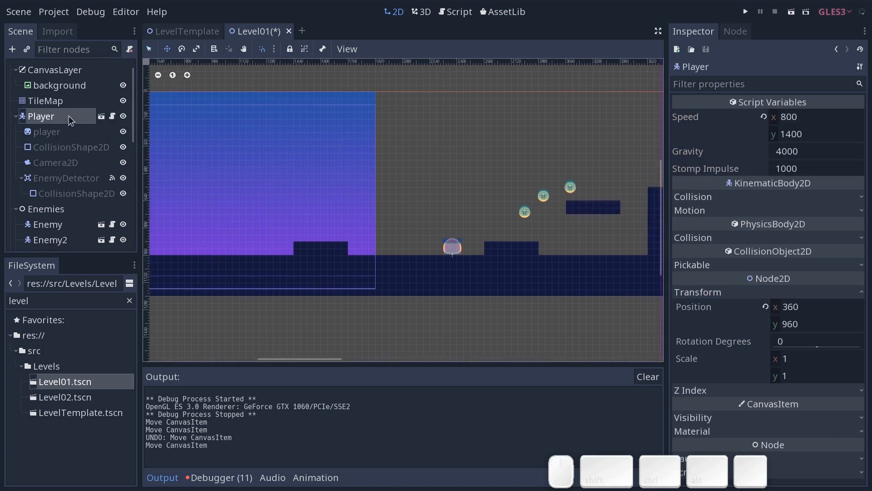
click(66, 101)
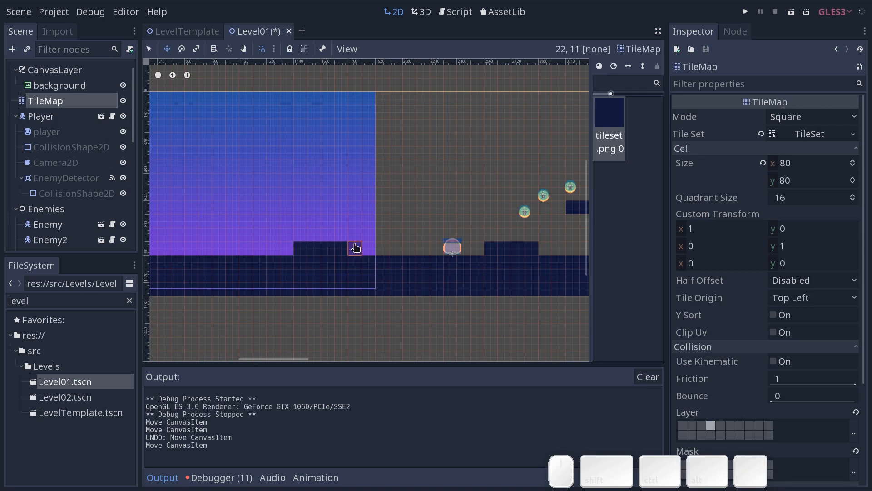
middle_drag(357, 247, 449, 213)
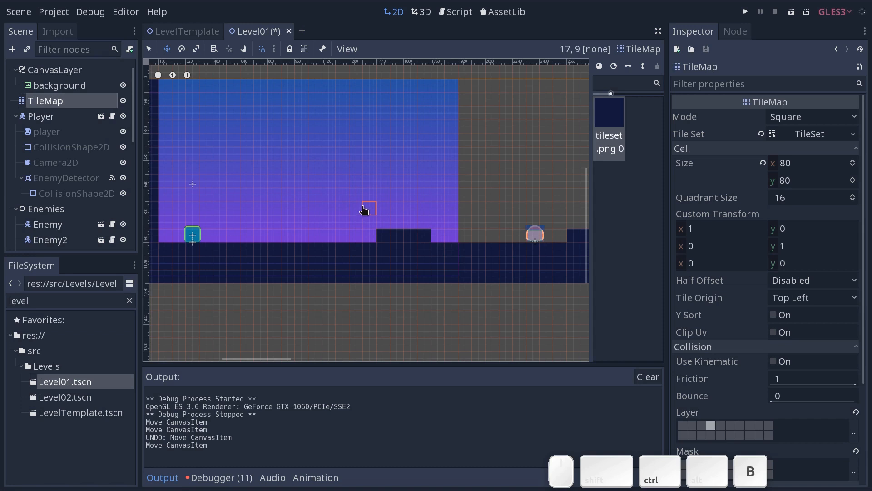
drag(367, 210, 435, 243)
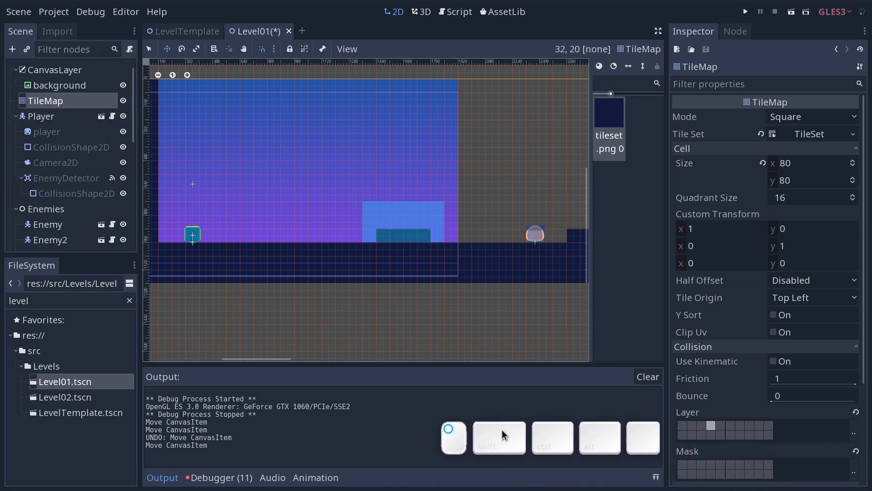
key(ctrl+x)
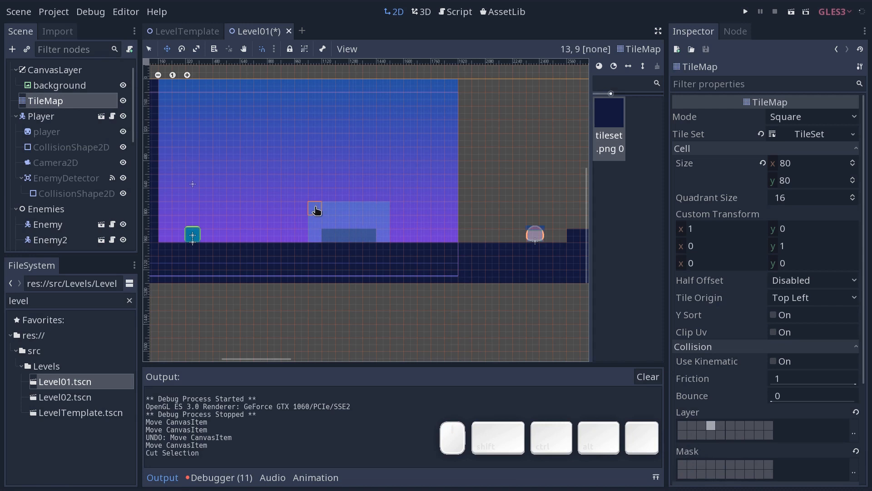
click(321, 209)
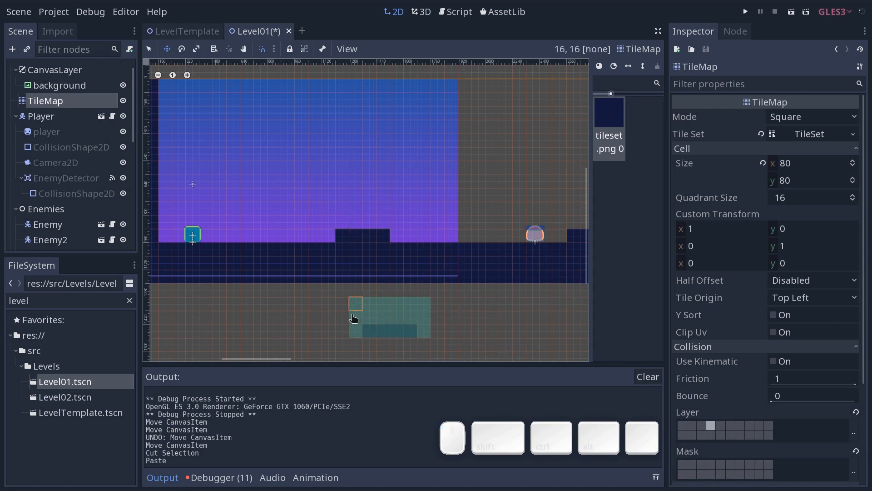
- Run Level01 and jump the player over the first block, past the first enemy and beyond the tall pillar
key(F6)
key(d)
key(w)
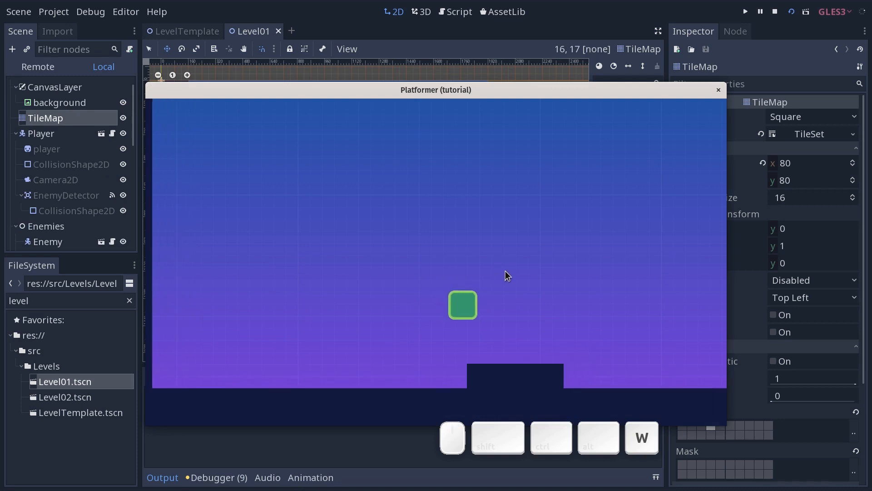
key(w)
key(d)
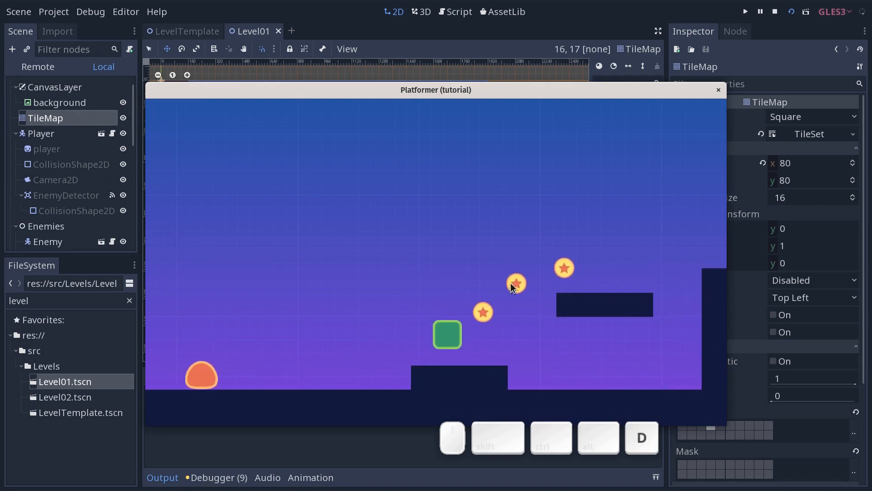
key(w)
key(d)
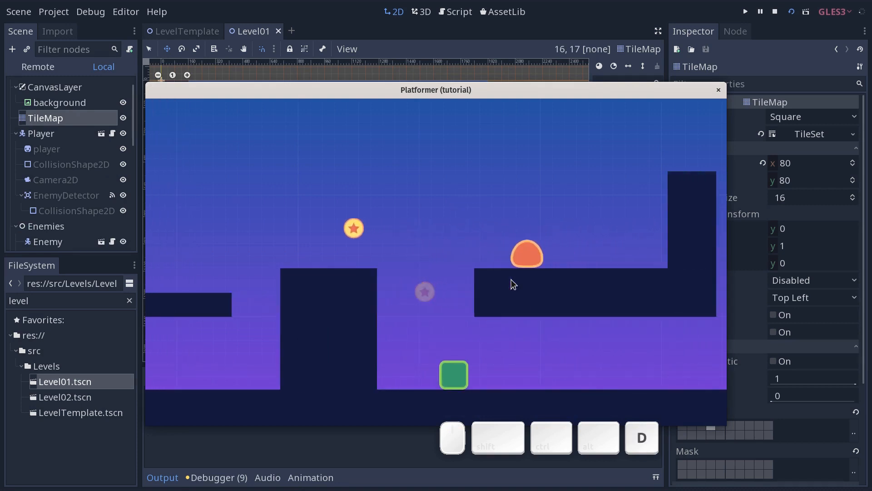
- Play on past the coin column and stepped mound, stomp the enemy in the pit before the portal, and stop the game
key(w)
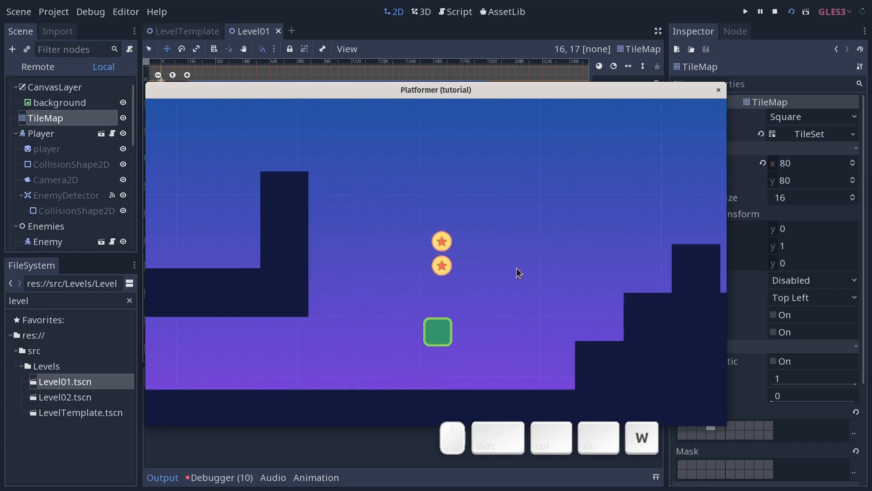
key(w)
key(d)
key(w)
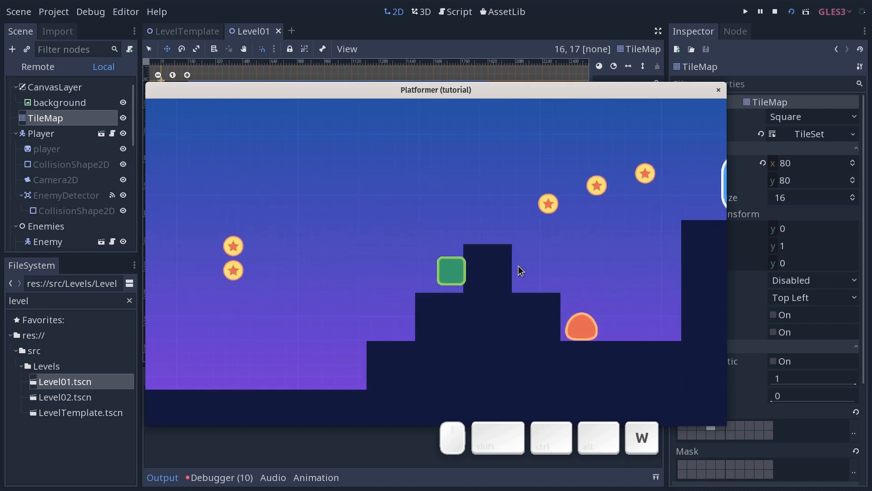
key(d)
key(w)
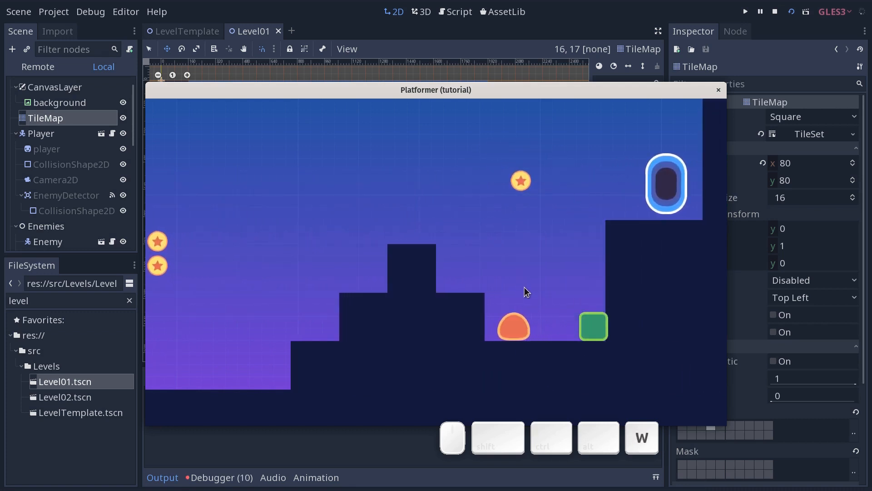
key(a)
key(d)
key(w)
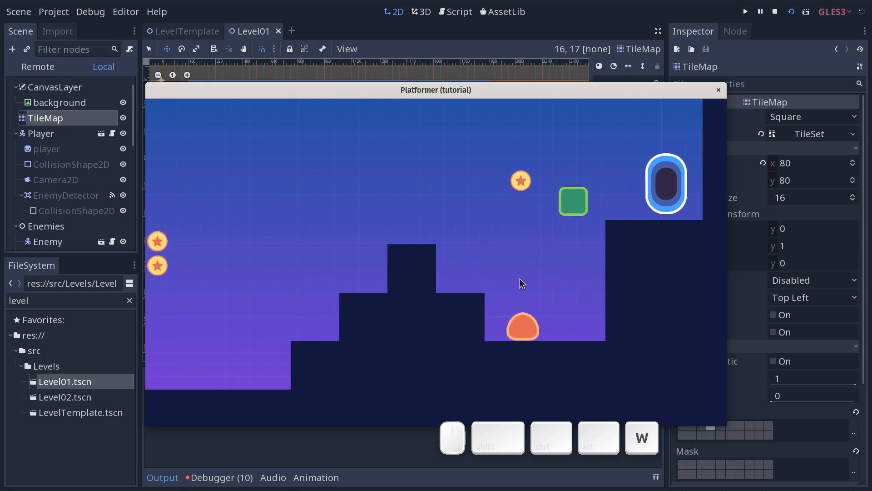
key(d)
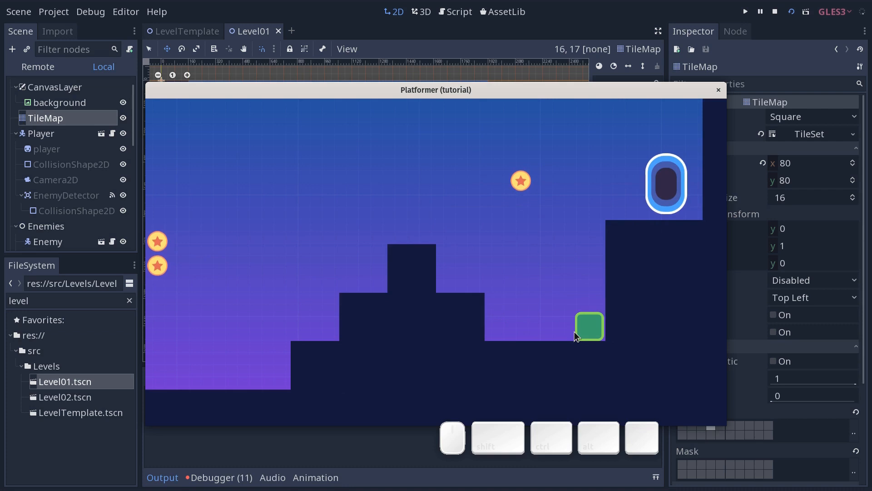
key(F8)
- Set Stomp Impulse to 1600 in the Player scene, then save and close that scene
middle_drag(532, 263, 343, 299)
scroll(343, 299, down, 3)
middle_drag(444, 249, 387, 285)
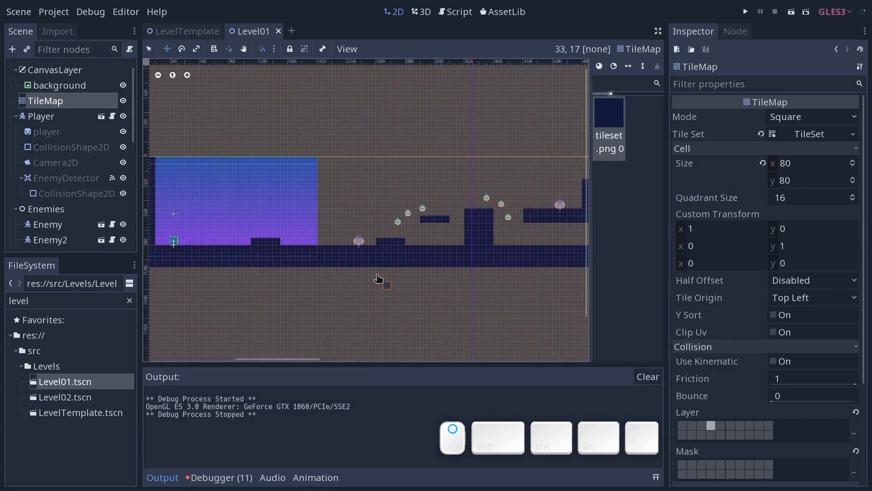
click(57, 119)
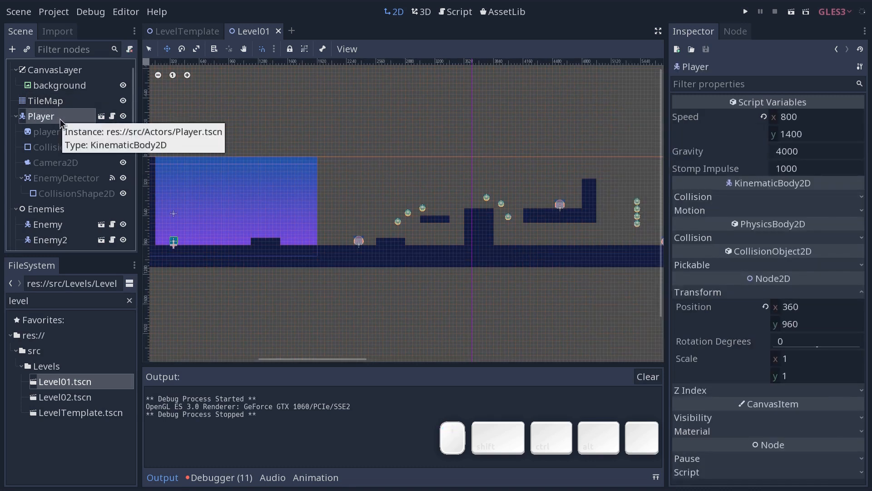
click(101, 117)
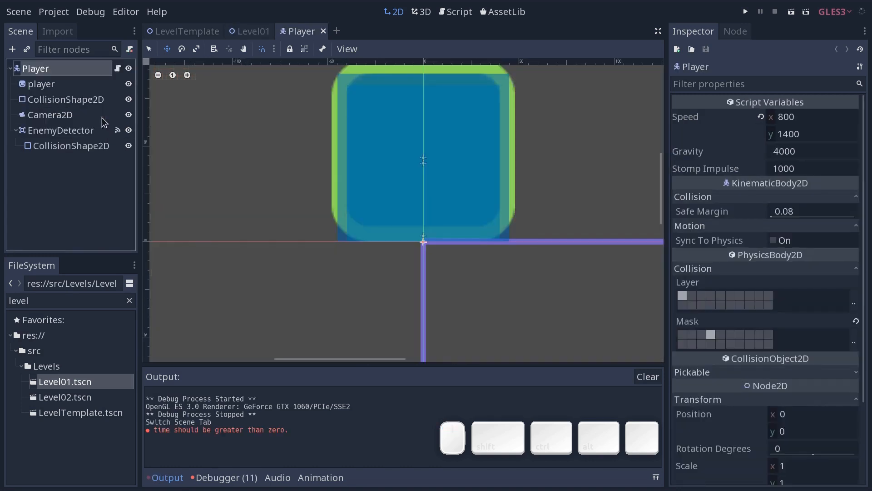
click(811, 168)
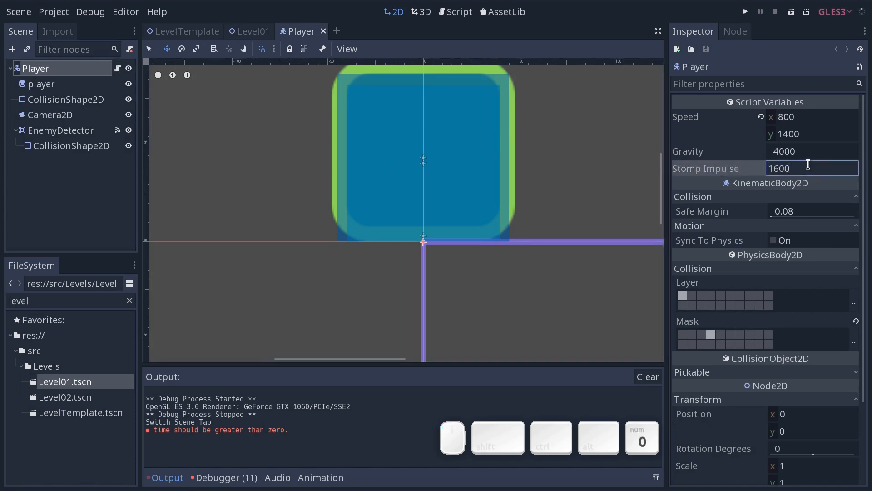
text(1600)
key(Return)
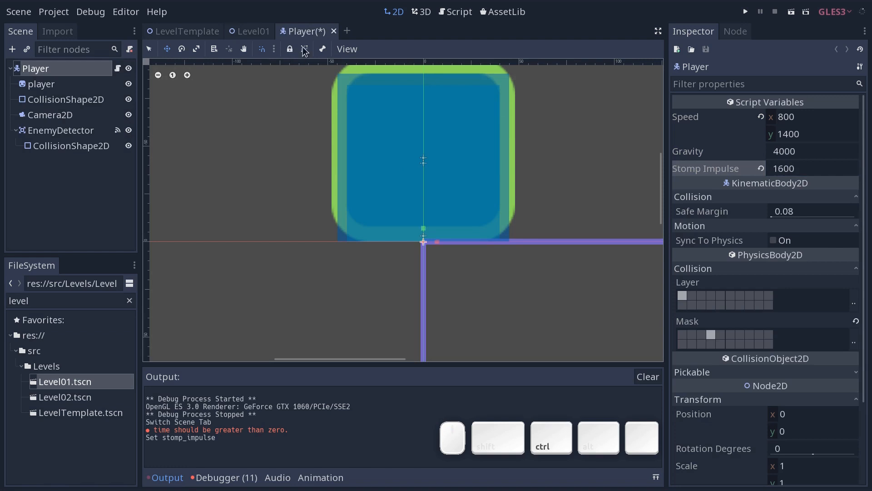
click(324, 30)
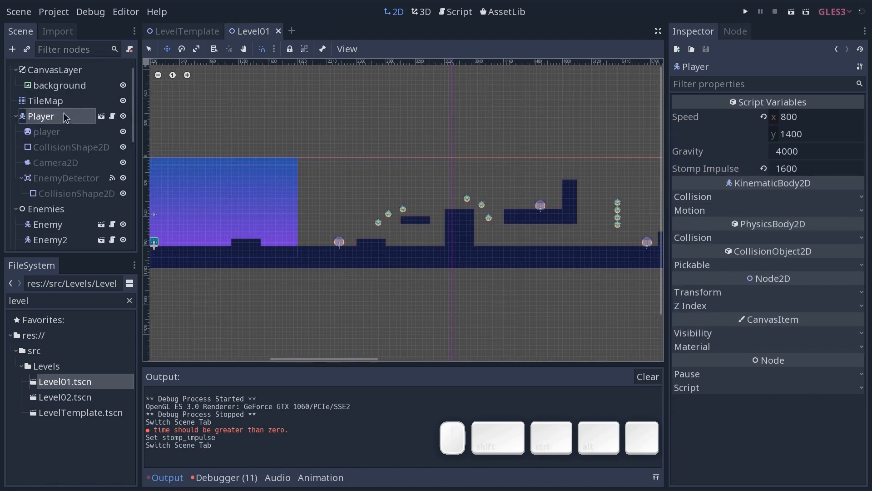
- Move the player in Level01 to the ground beneath the raised L-shaped platform
key(w)
drag(188, 244, 581, 257)
middle_drag(580, 256, 339, 274)
scroll(382, 262, up, 8)
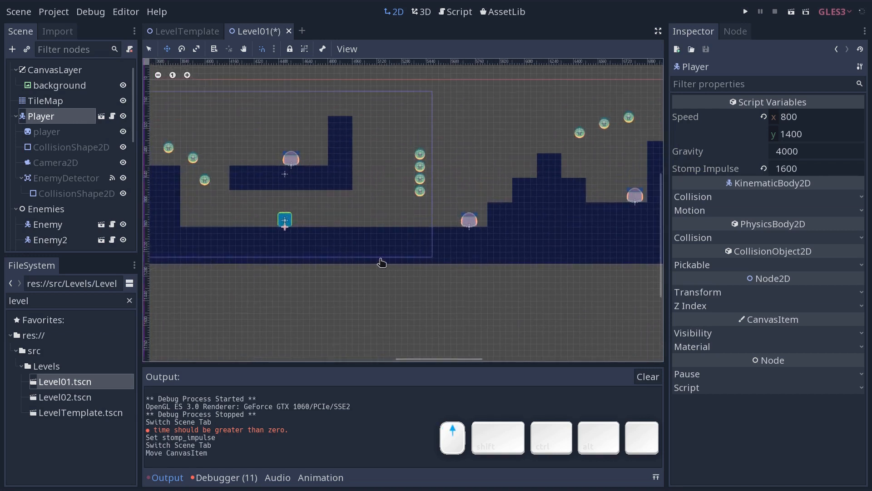
key(F5)
key(d)
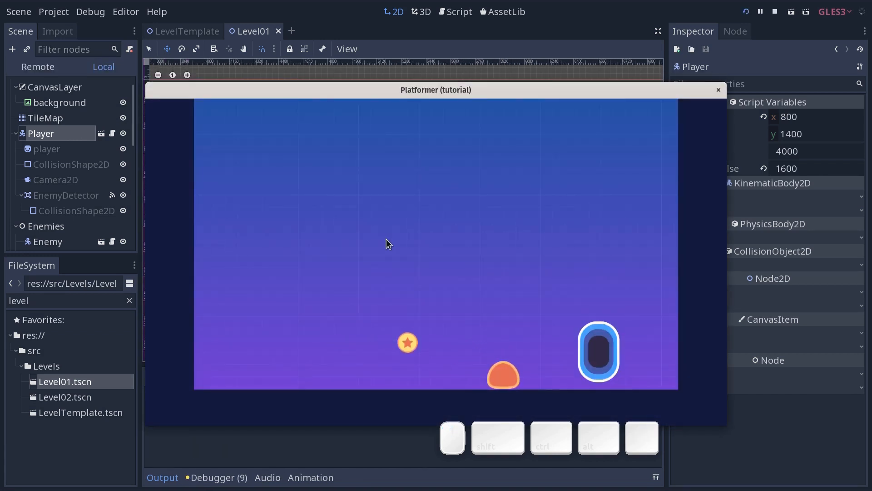
key(F8)
- Run Level01 from the new start position and climb the player to the top of the stepped mound before the portal
key(F6)
key(d)
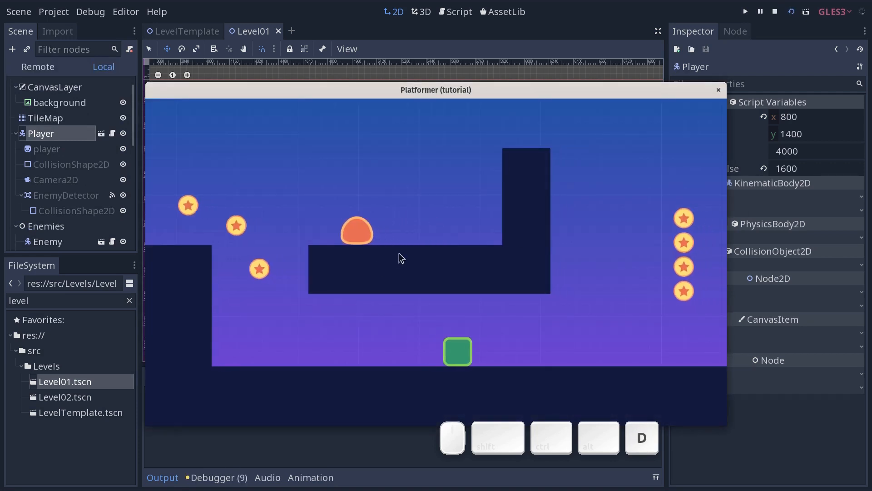
key(w)
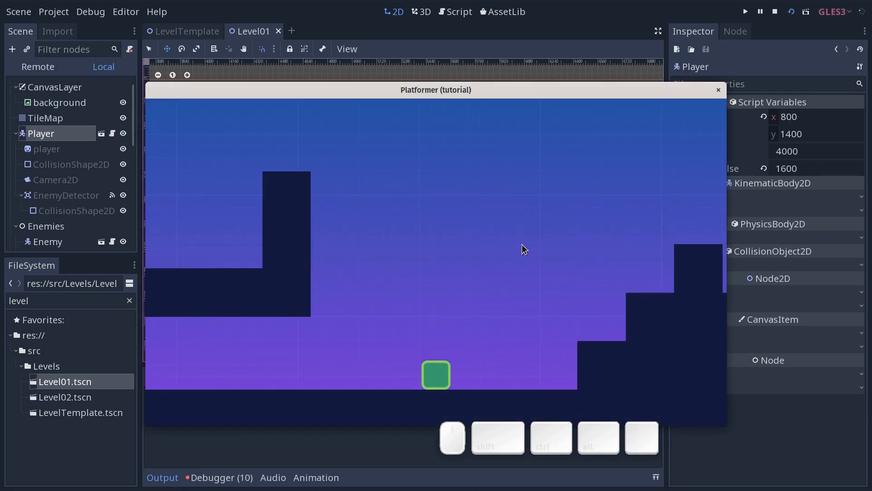
key(w)
key(d)
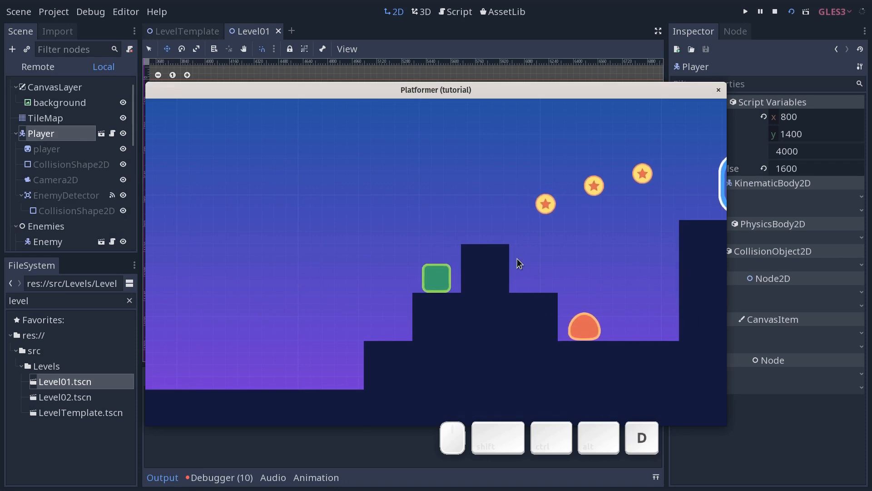
key(w)
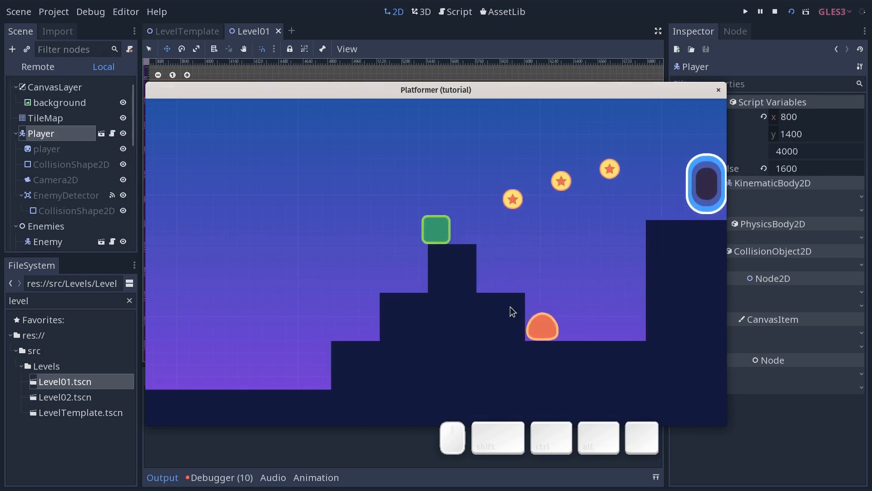
key(d)
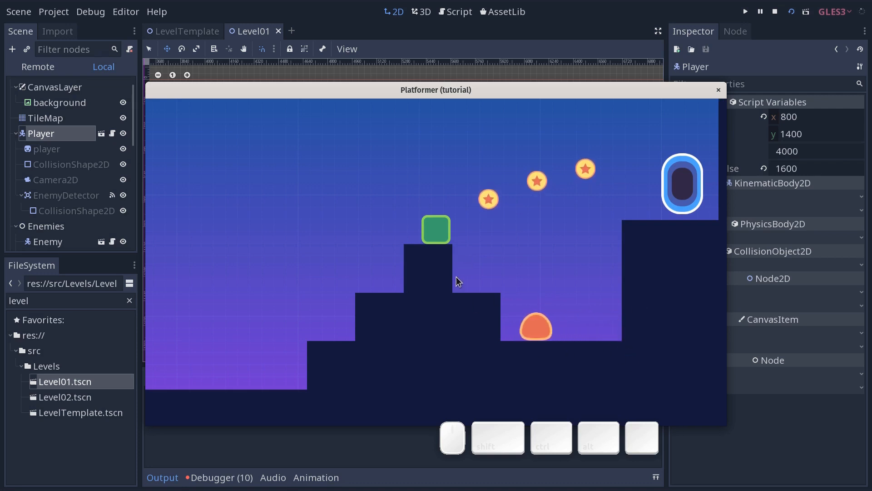
- Shrink the running game's window, set it to Always on Top, and place it clear of the level view
drag(676, 410, 465, 295)
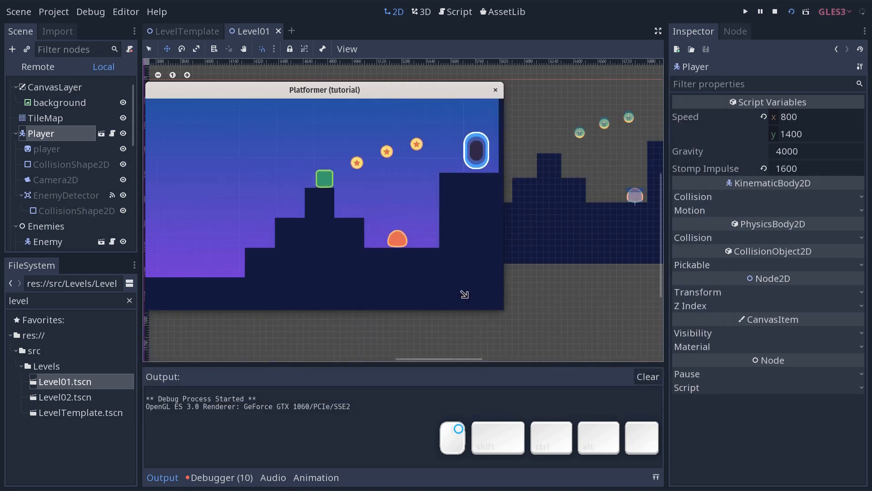
right_click(335, 90)
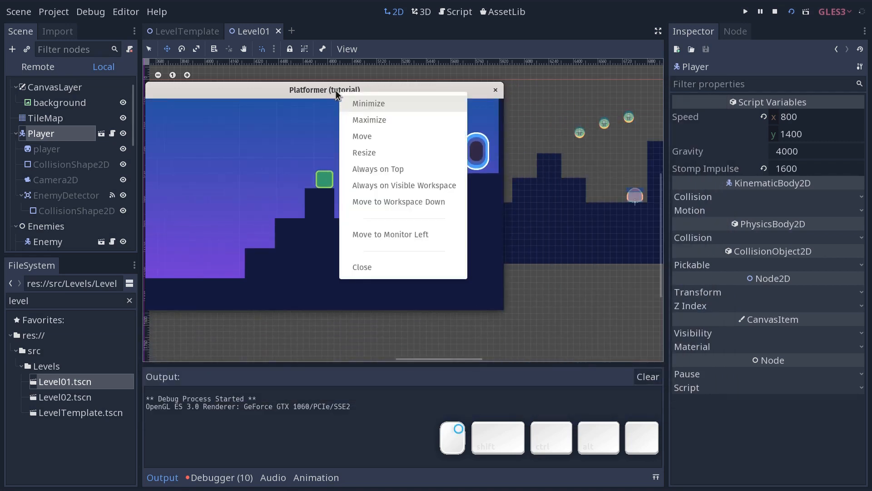
click(375, 168)
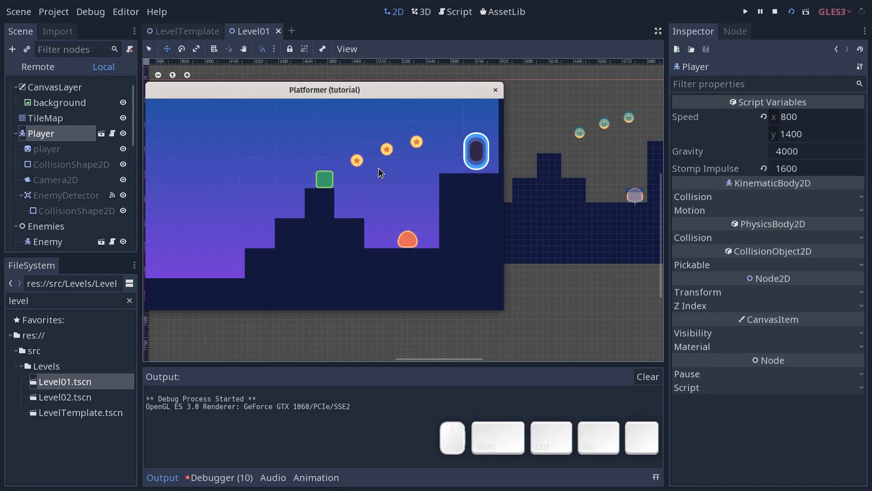
super+drag(367, 218, 702, 298)
- Check the debug options that sync scene and script changes to the running game
middle_drag(429, 260, 139, 282)
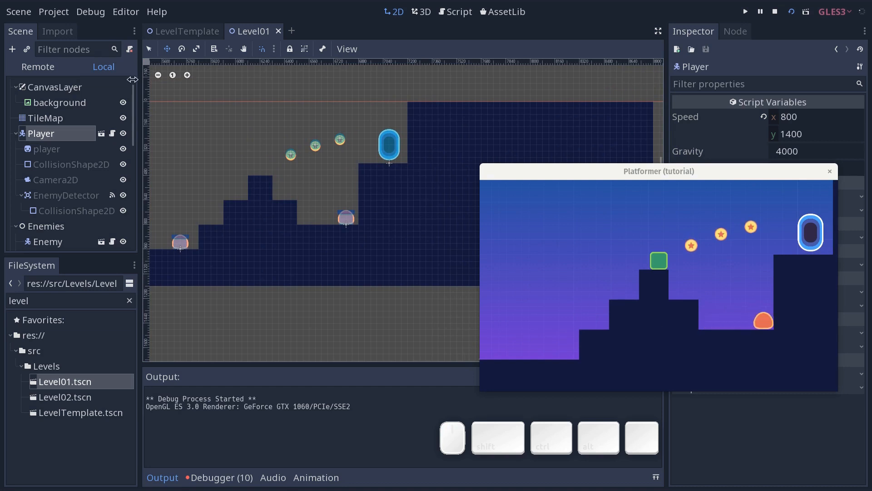
click(93, 13)
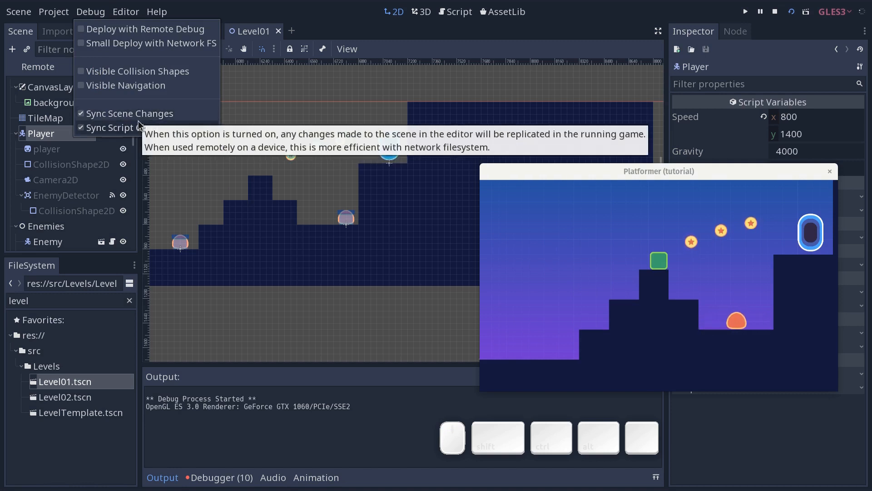
click(397, 37)
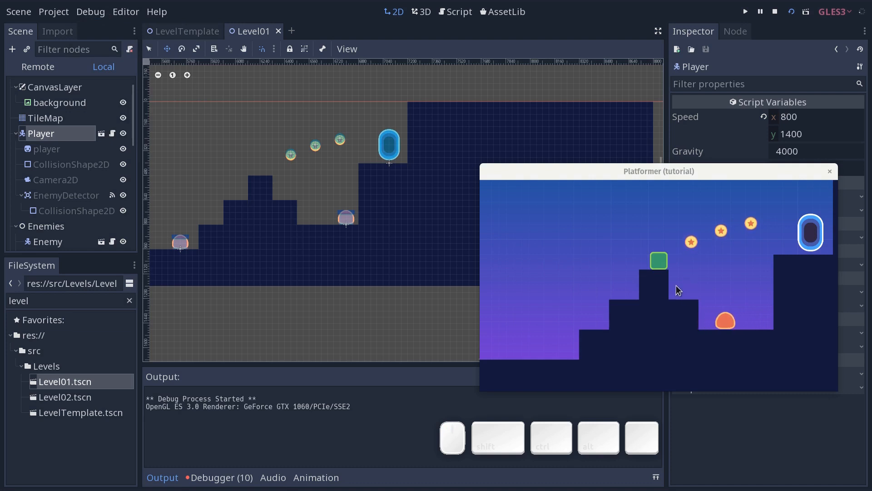
- Paint a rectangle of tiles on the TileMap to widen the top of the stepped mound before the portal by two tiles
scroll(40, 219, down, 5)
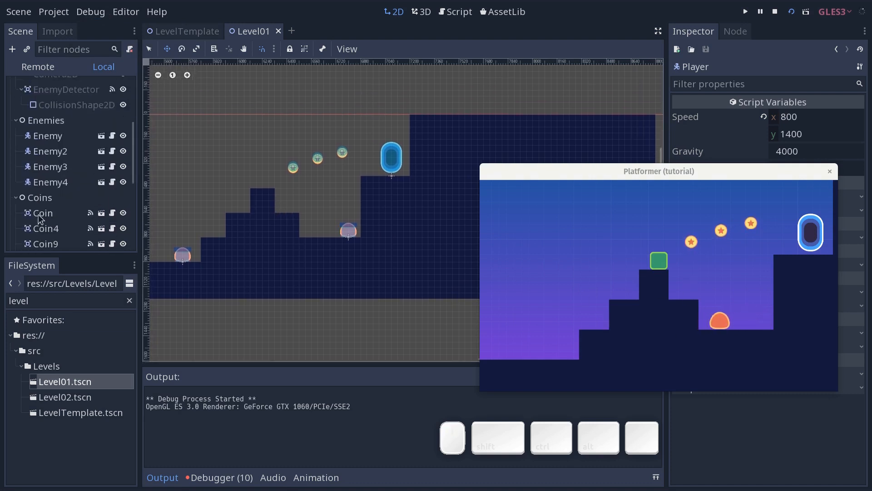
scroll(40, 219, down, 4)
scroll(46, 204, up, 7)
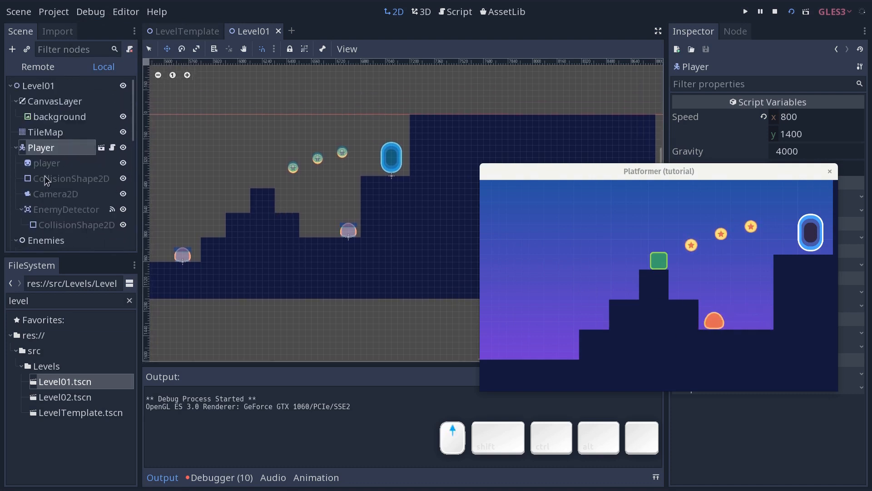
click(53, 131)
ctrl+shift+drag(281, 214, 293, 195)
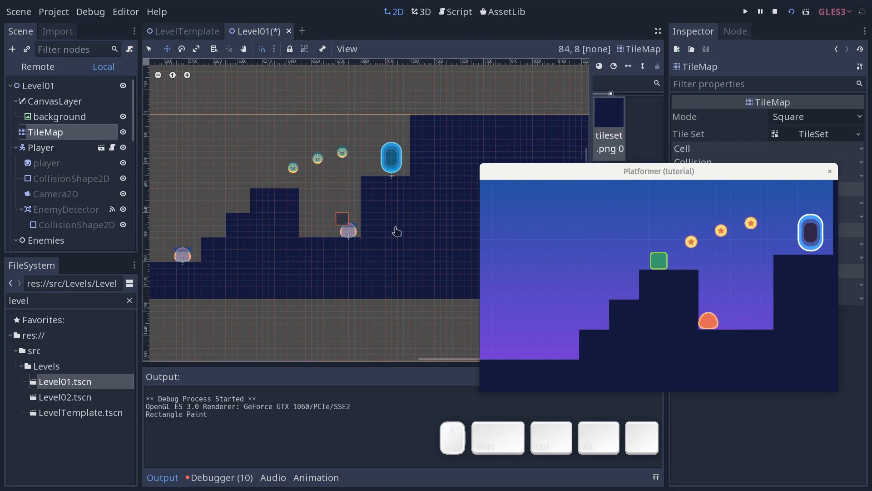
click(738, 304)
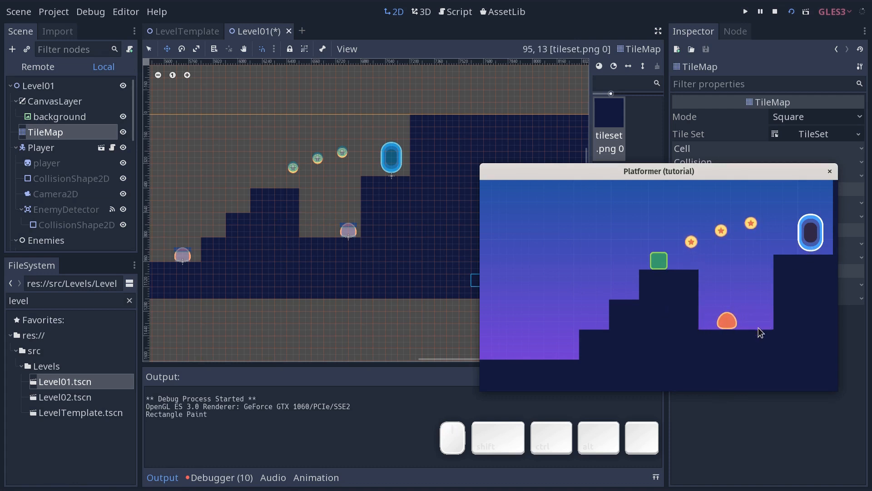
- Erase the TileMap tiles below and beyond the portal's ledge to open a passage underneath it
middle_drag(361, 226, 275, 234)
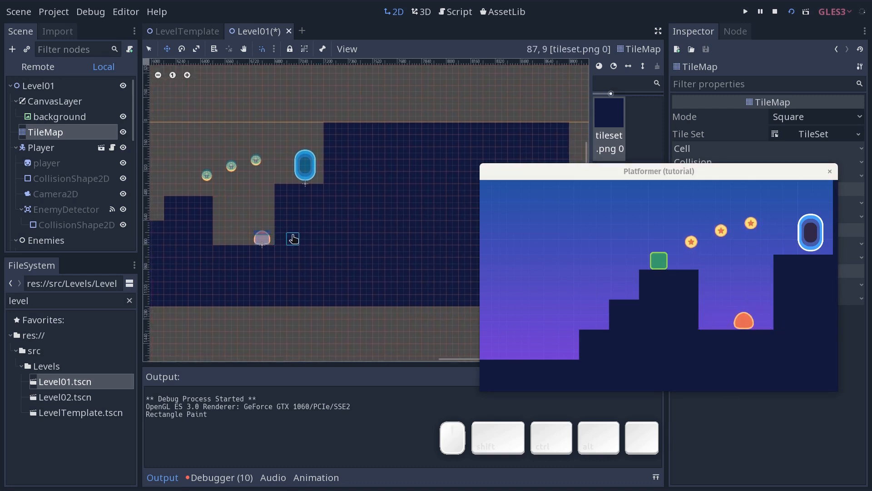
mouse_move(284, 231)
ctrl+shift+right_down()
mouse_move(408, 237)
mouse_move(353, 130)
mouse_move(348, 153)
mouse_move(366, 177)
ctrl+shift+right_up()
ctrl+shift+right_drag(408, 241, 384, 229)
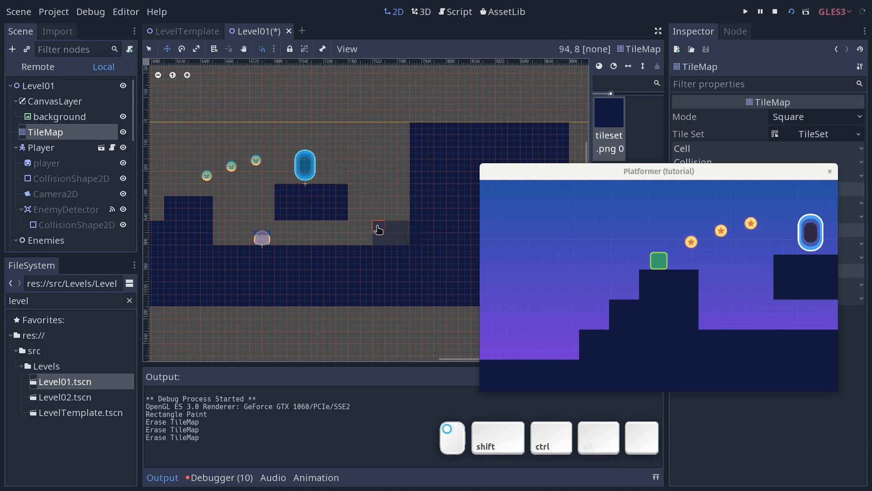
- Paint a low step at the foot of the far wall, cut that wall back, and extend the floating portal ledge with a lower step
ctrl+shift+drag(380, 229, 387, 231)
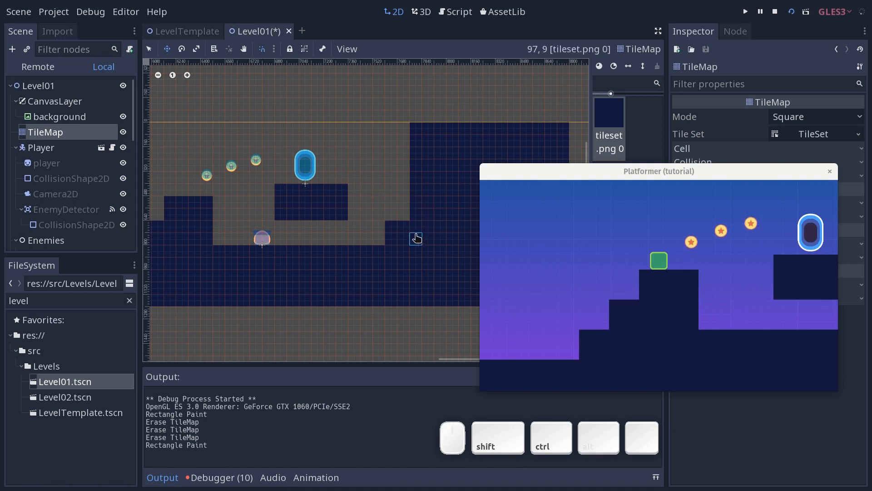
ctrl+shift+right_drag(416, 222, 423, 118)
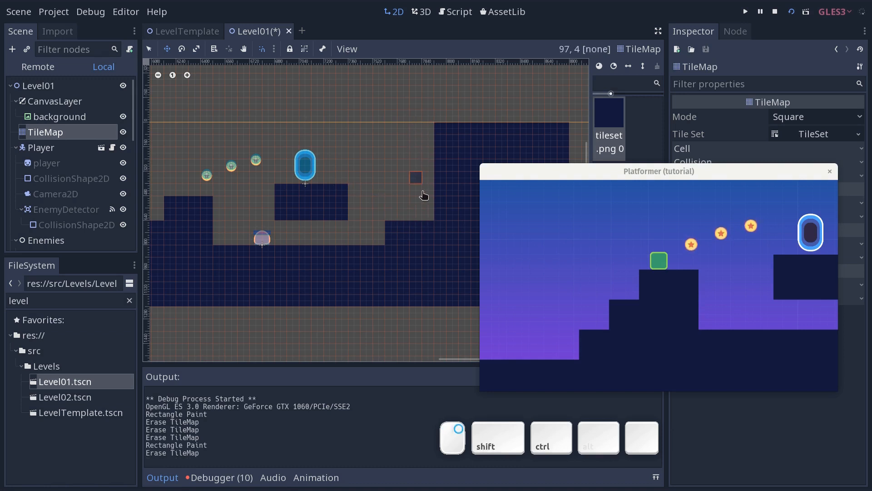
right_click(404, 242)
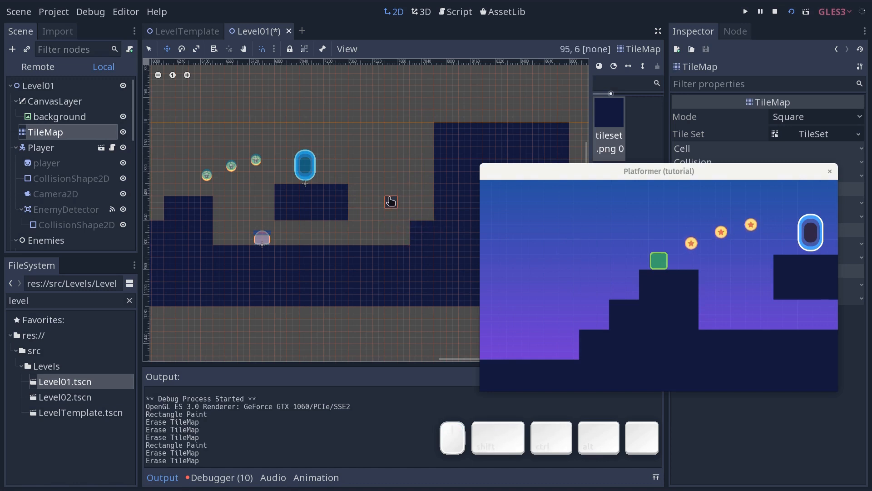
drag(349, 204, 344, 206)
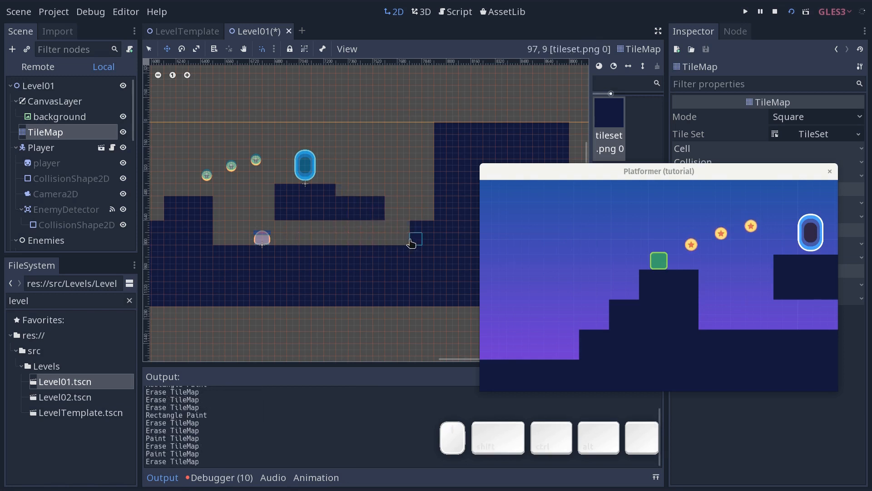
middle_drag(363, 227, 372, 221)
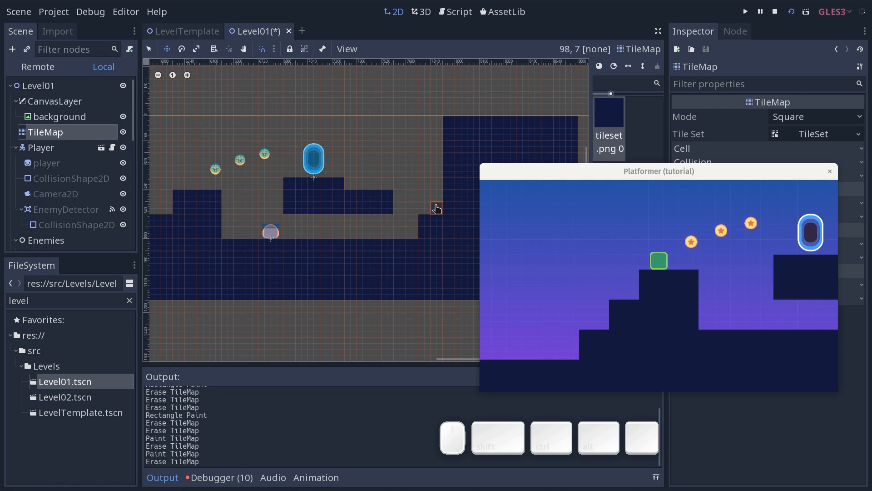
middle_drag(286, 216, 329, 218)
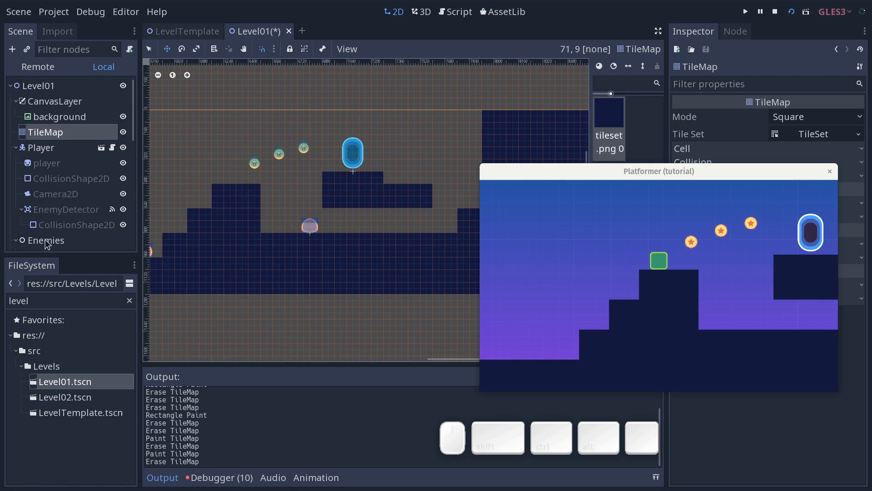
scroll(47, 244, down, 5)
scroll(292, 212, up, 1)
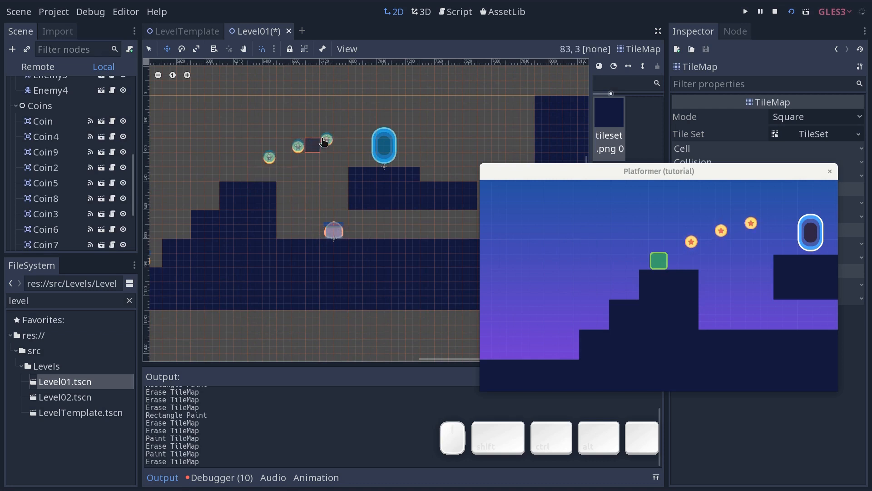
middle_drag(394, 192, 337, 201)
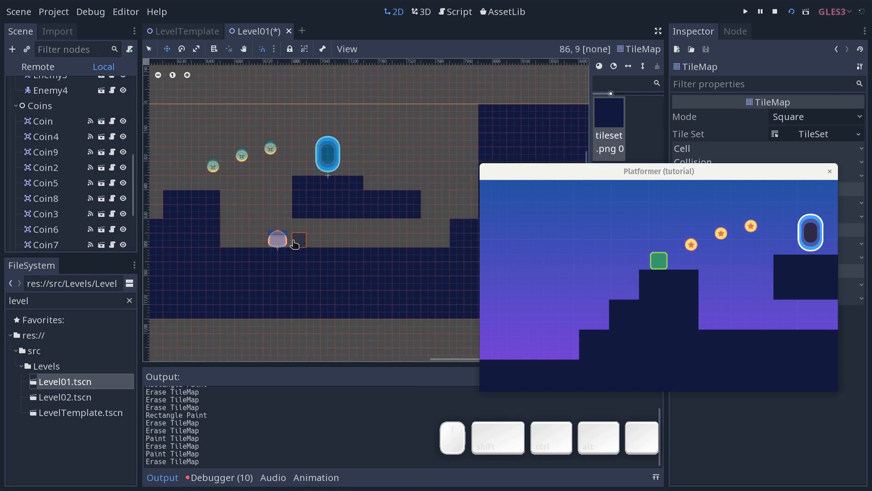
mouse_move(449, 227)
middle_down()
mouse_move(357, 255)
mouse_move(343, 250)
middle_up()
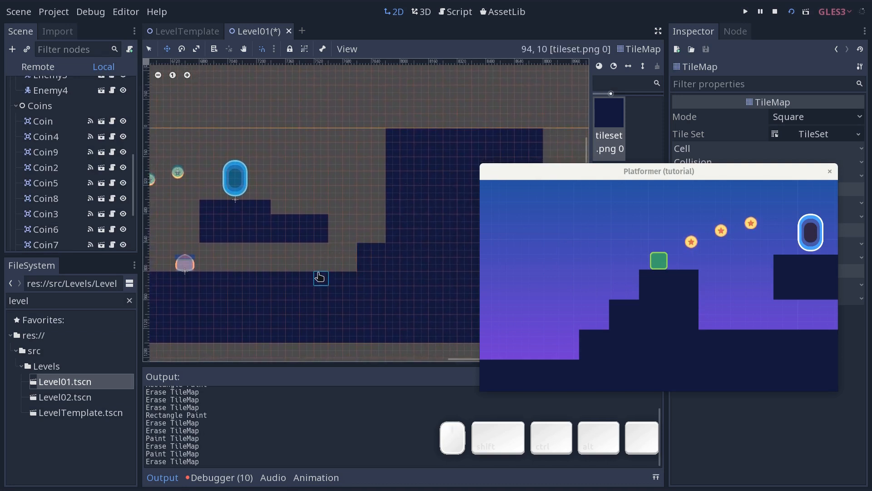
- Move the player in the running game through the reshaped passage and jump into the portal
click(663, 306)
key(d)
key(a)
key(w)
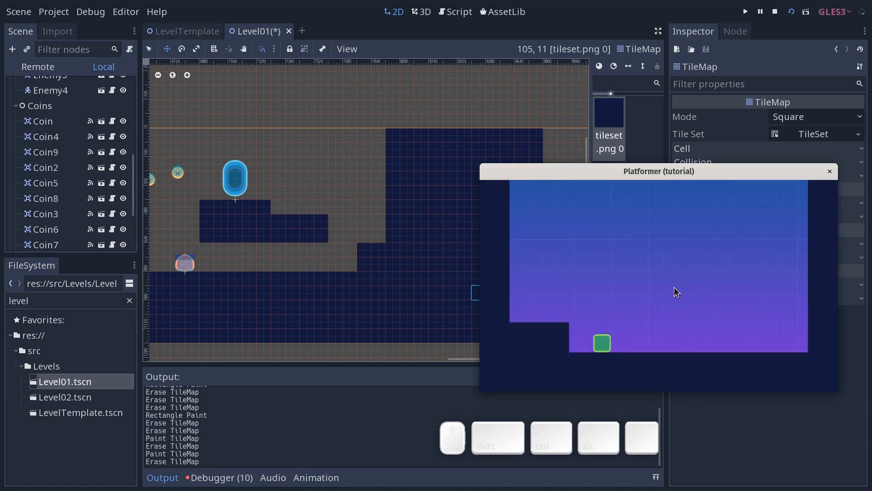
- Fill the passage under the portal ledge, rebuild the wall behind the portal, and raise the pit floor by two tiles with rectangle painting
middle_drag(344, 261, 507, 269)
middle_drag(384, 272, 268, 271)
ctrl+shift+drag(253, 273, 426, 234)
mouse_move(324, 219)
ctrl+shift+mouse_down()
mouse_move(425, 221)
mouse_move(328, 146)
ctrl+shift+mouse_up()
middle_drag(244, 214, 322, 210)
mouse_move(248, 255)
ctrl+shift+mouse_down()
mouse_move(316, 259)
mouse_move(344, 274)
ctrl+shift+mouse_up()
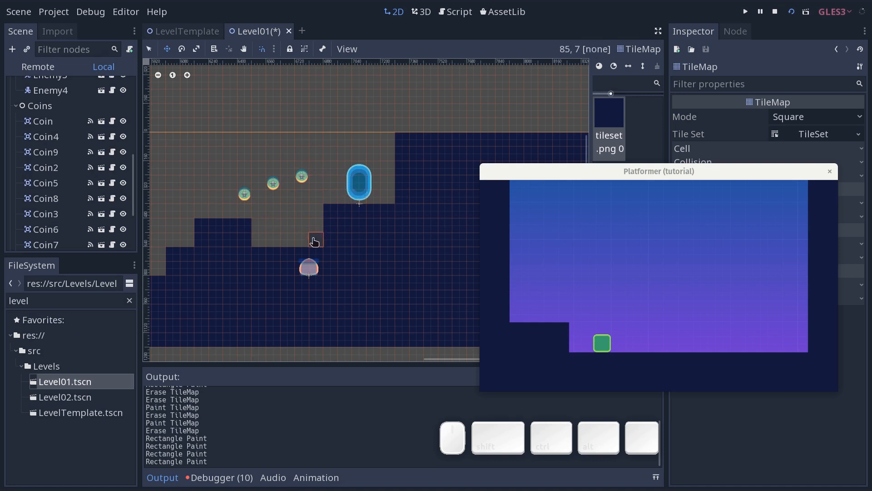
- Jump the player onto the raised block in the room reached through the portal
click(615, 319)
key(w)
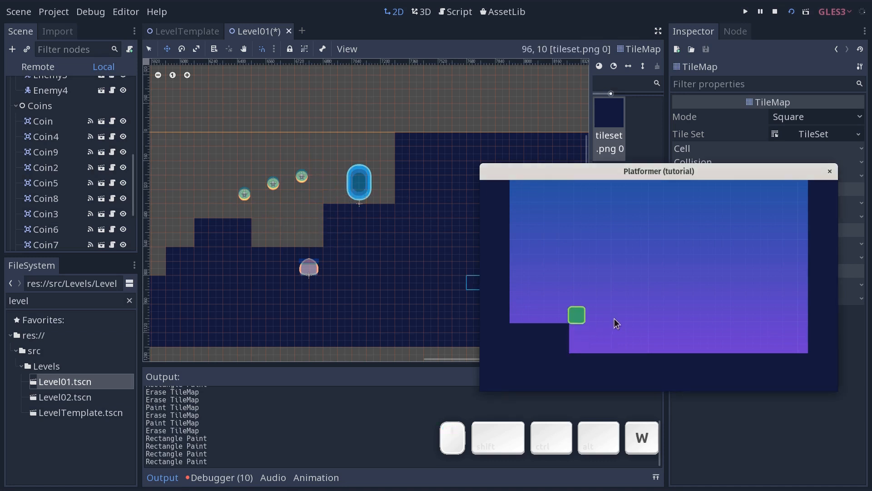
key(w)
key(w)
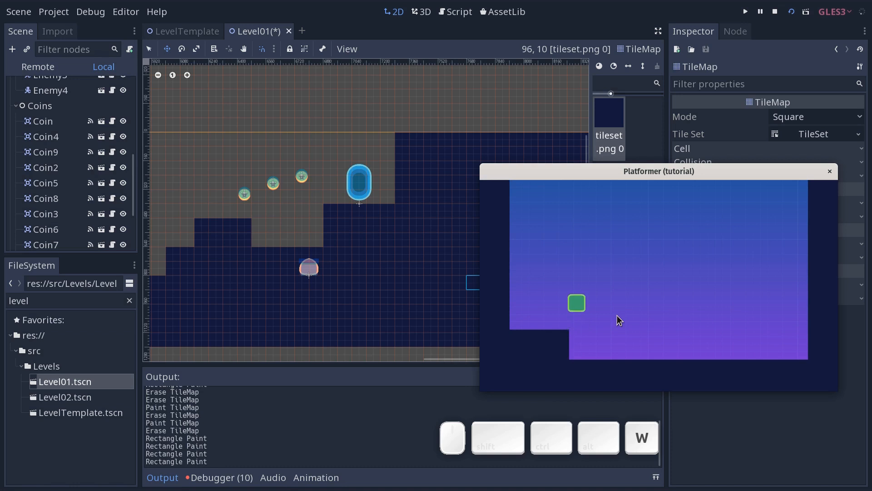
key(w)
key(a)
- Move the enemy before the portal up onto the raised pit floor, and stop the running game
middle_drag(202, 228, 222, 231)
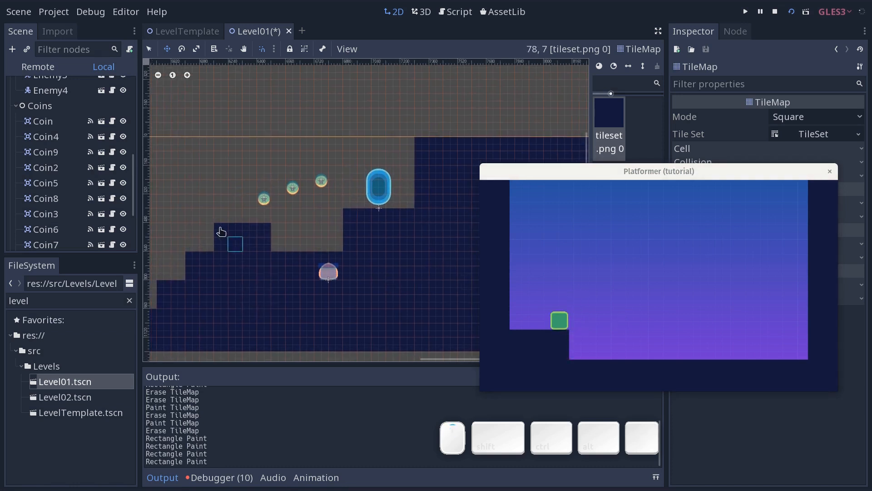
click(48, 126)
click(48, 153)
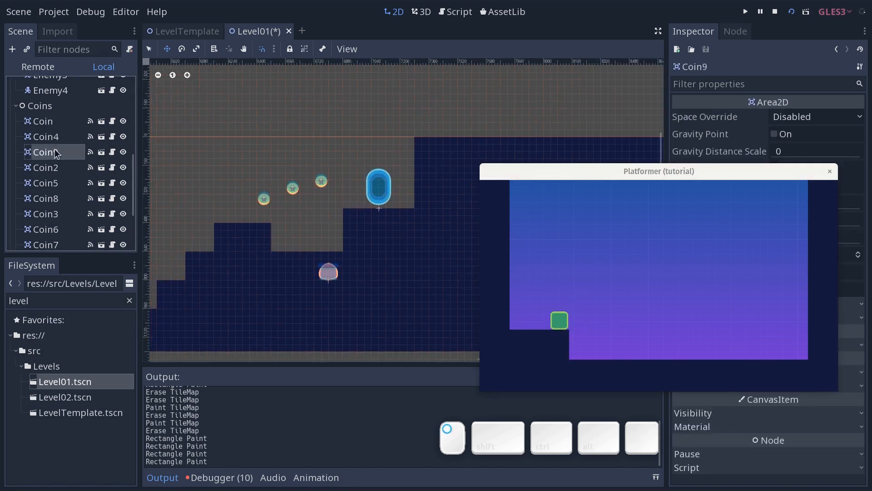
double_click(330, 277)
click(267, 30)
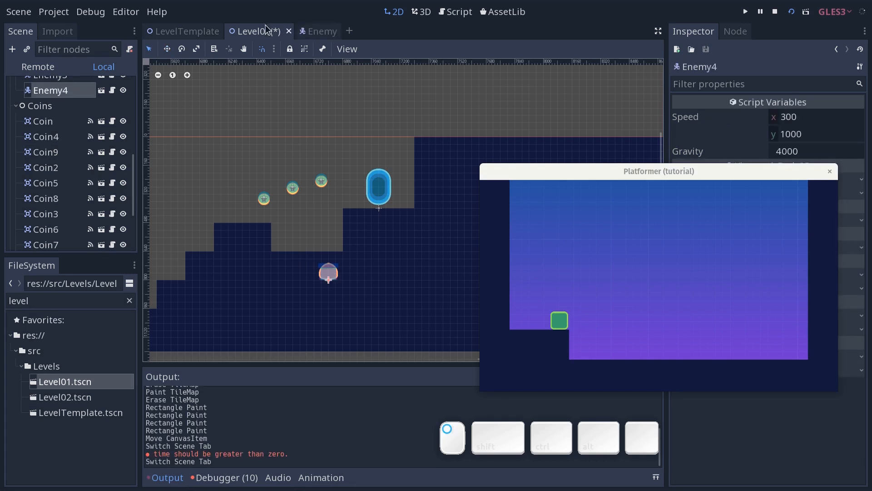
drag(330, 282, 330, 253)
click(610, 324)
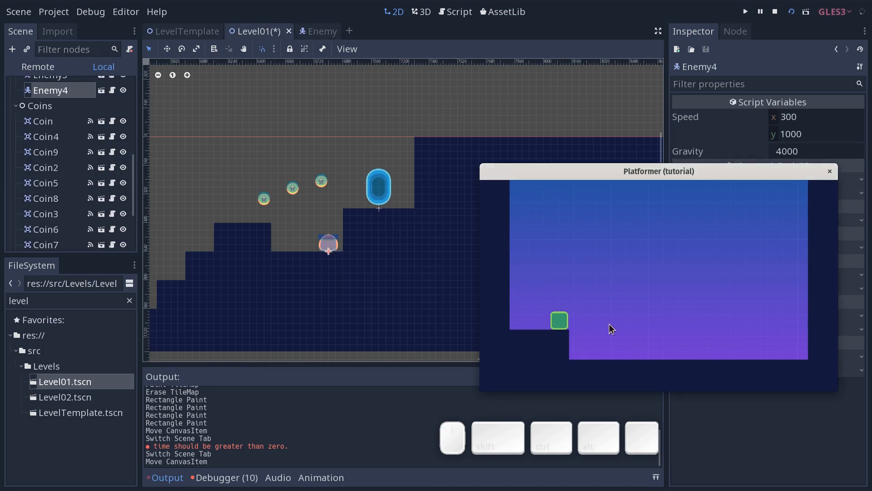
key(F8)
- Move the player back to the ground at the beginning of Level01, near the level's first wall
scroll(434, 276, down, 5)
middle_drag(263, 232, 399, 228)
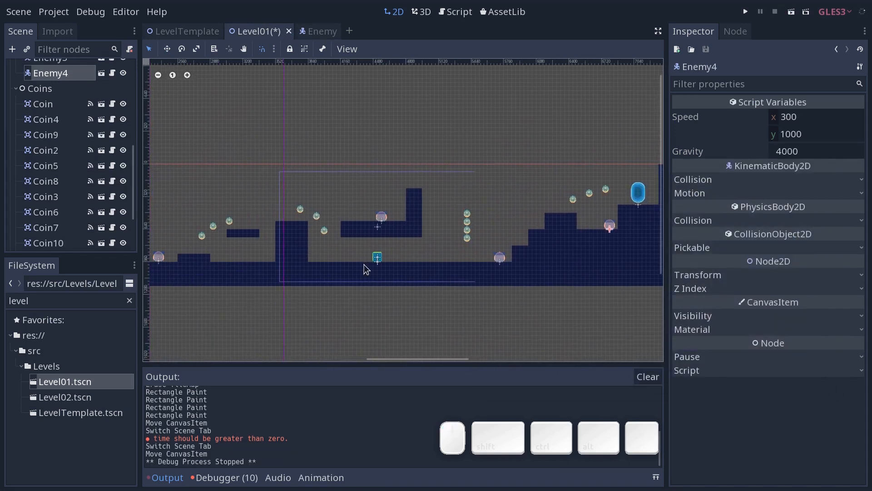
click(377, 258)
middle_drag(227, 243, 289, 249)
middle_drag(470, 290, 500, 282)
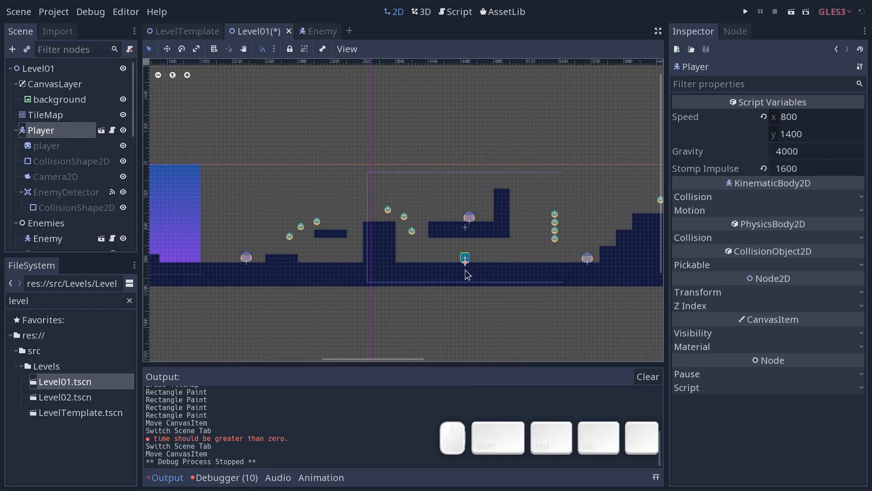
drag(357, 172, 409, 222)
middle_drag(499, 257, 203, 250)
drag(348, 159, 388, 194)
click(398, 207)
middle_drag(315, 222, 535, 216)
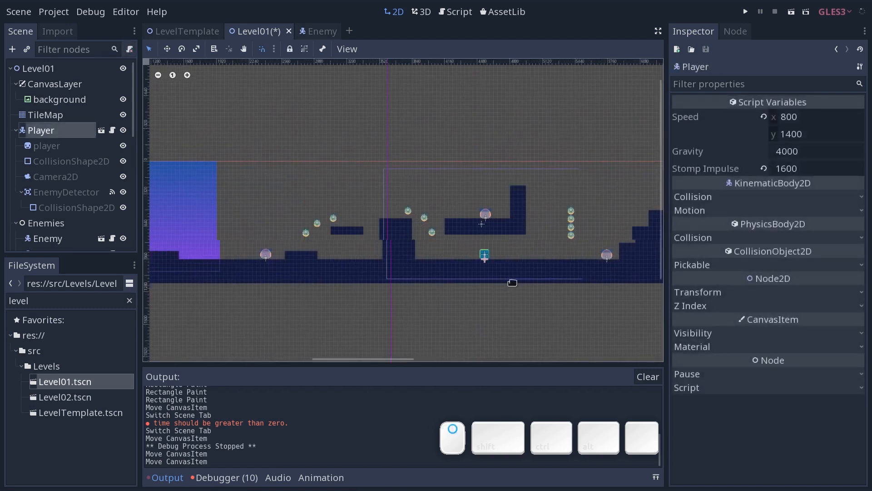
scroll(541, 270, up, 1)
drag(537, 261, 162, 260)
middle_drag(198, 282, 343, 294)
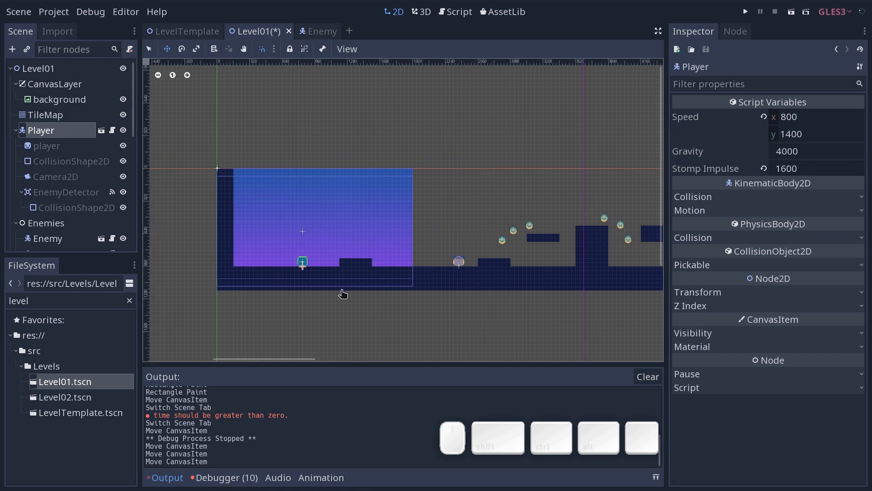
drag(304, 272, 255, 275)
- Run Level01 and play from the start across the platforms and past the enemies into the portal
key(F6)
key(d)
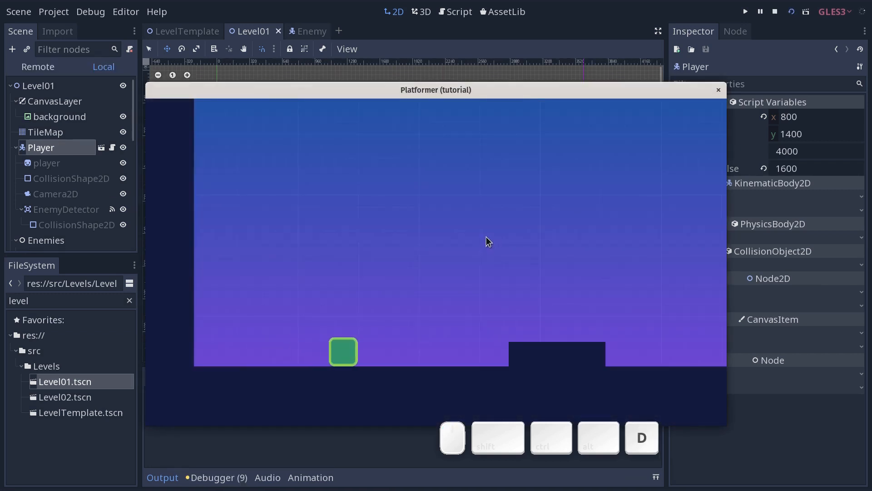
key(w)
key(w)
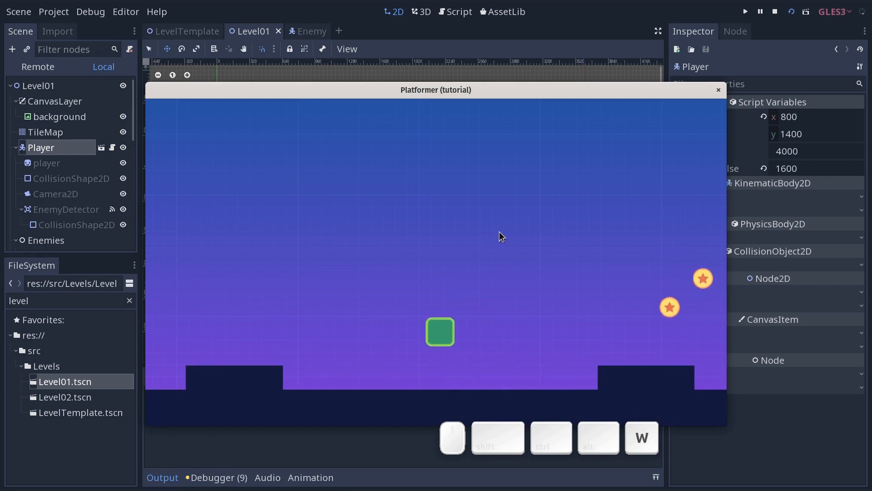
key(d)
key(w)
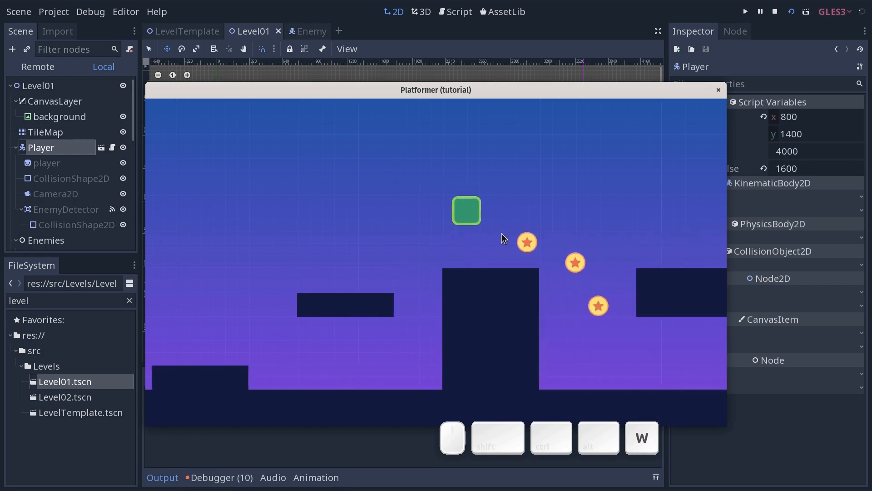
key(d)
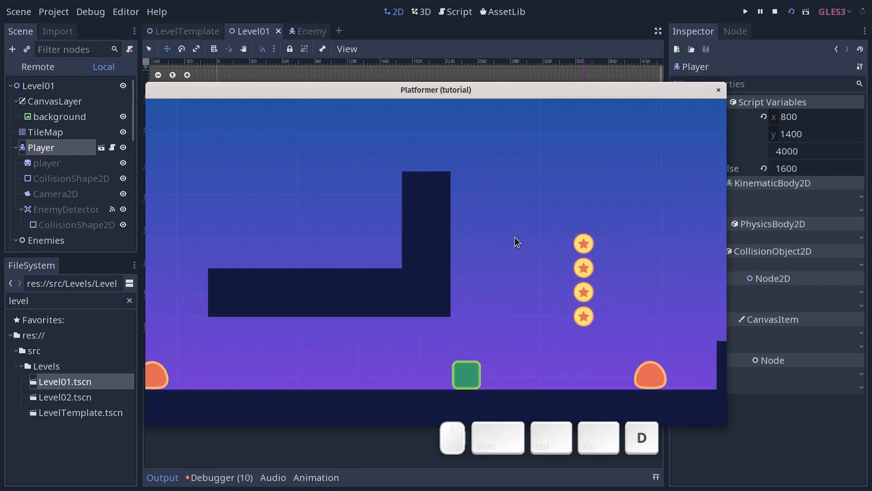
key(w)
key(d)
key(w)
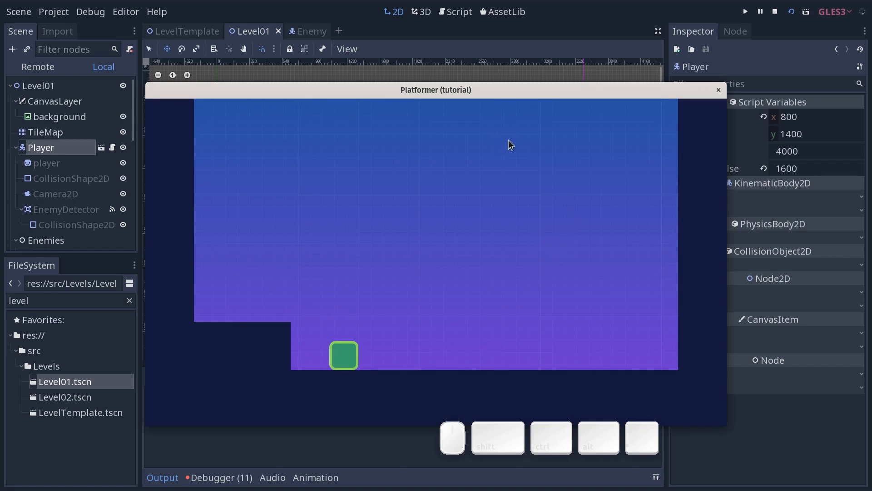
- Stop the running game and collapse the Player, Enemies and Coins branches of the scene tree
key(F8)
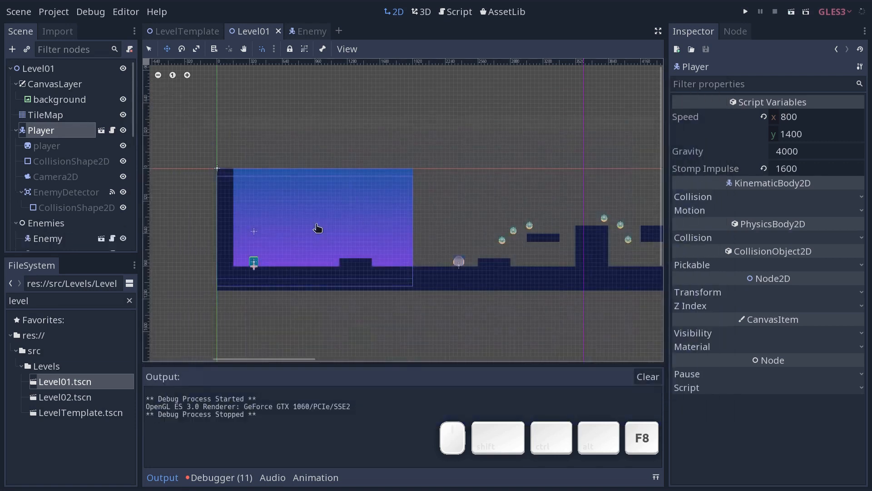
click(16, 130)
click(16, 145)
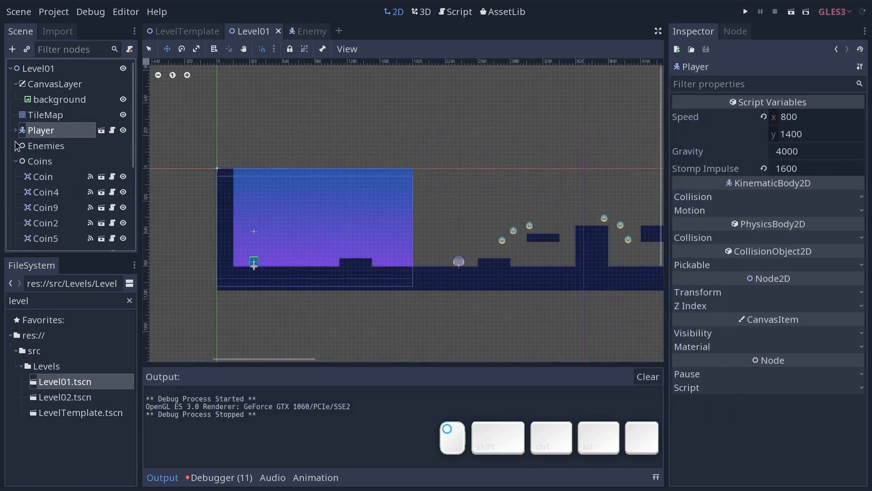
click(16, 161)
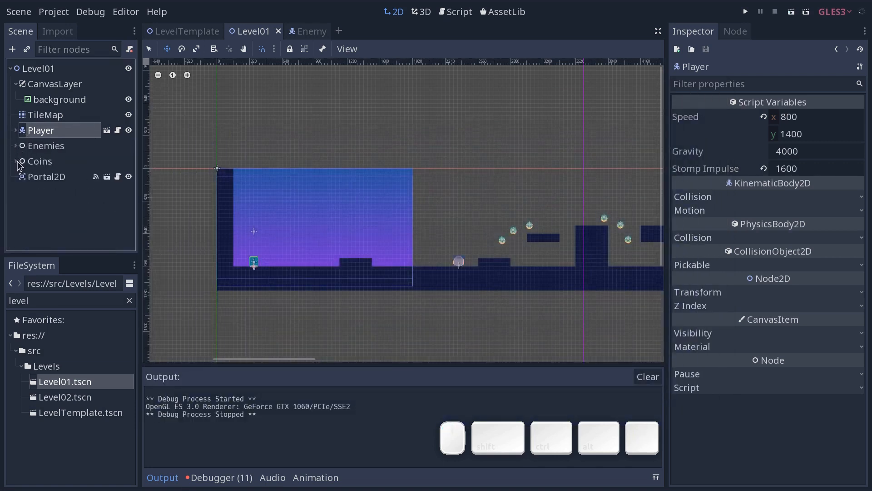
- Assign Level02.tscn as the Next Scene of Level01's Portal2D node
click(54, 177)
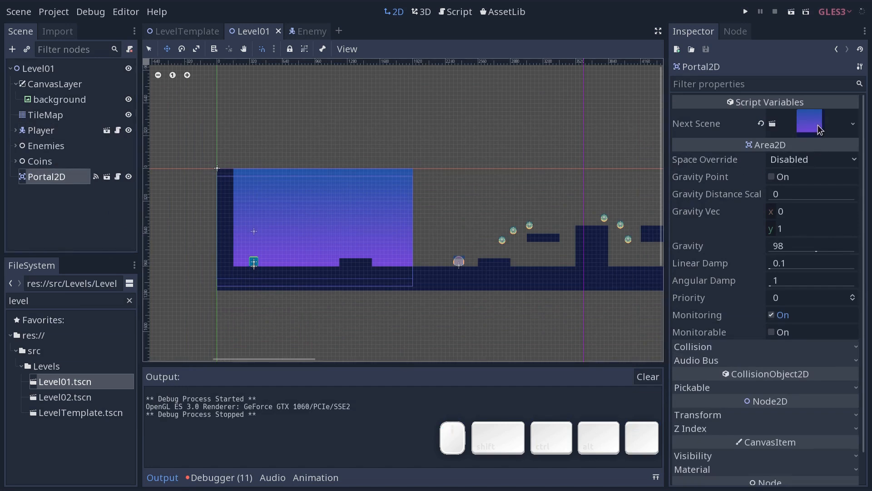
click(89, 403)
click(84, 415)
click(83, 400)
click(89, 382)
click(90, 394)
drag(77, 404, 804, 123)
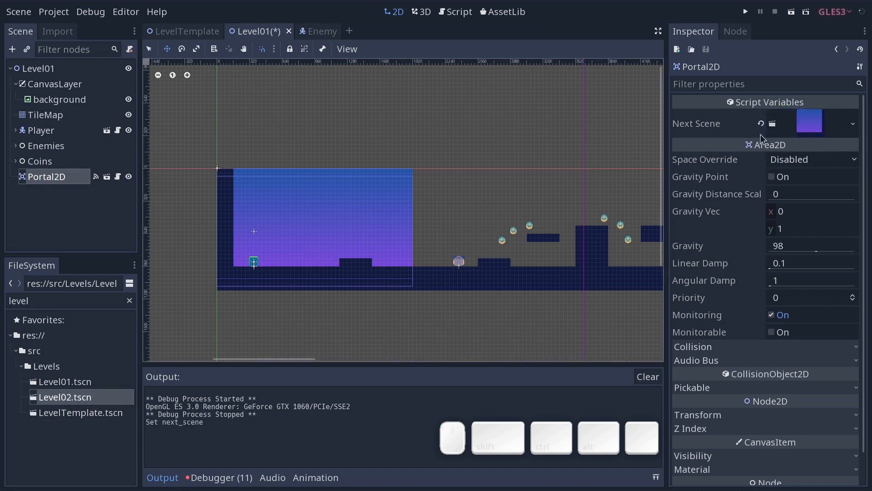
- Look over the full Level01 layout from the player's starting point to the portal, with nothing selected
middle_drag(602, 222, 171, 264)
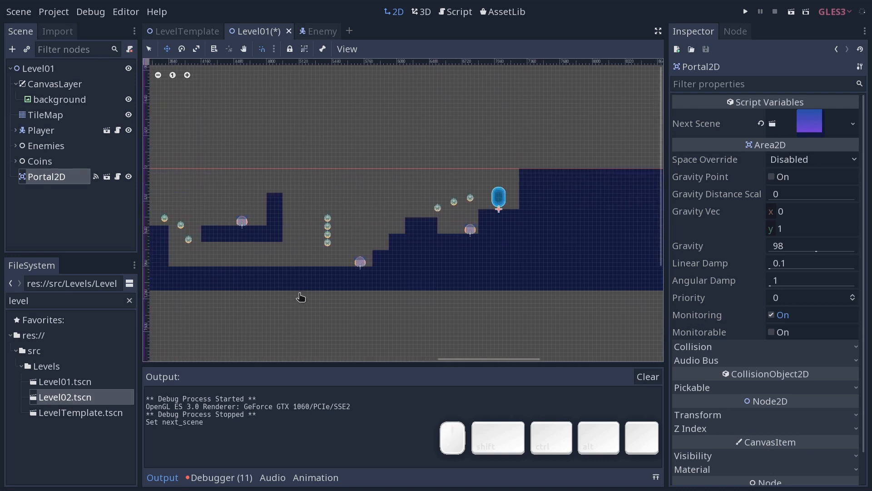
middle_drag(278, 319, 547, 250)
scroll(541, 259, down, 9)
middle_drag(516, 328, 474, 300)
middle_drag(546, 231, 528, 241)
click(522, 247)
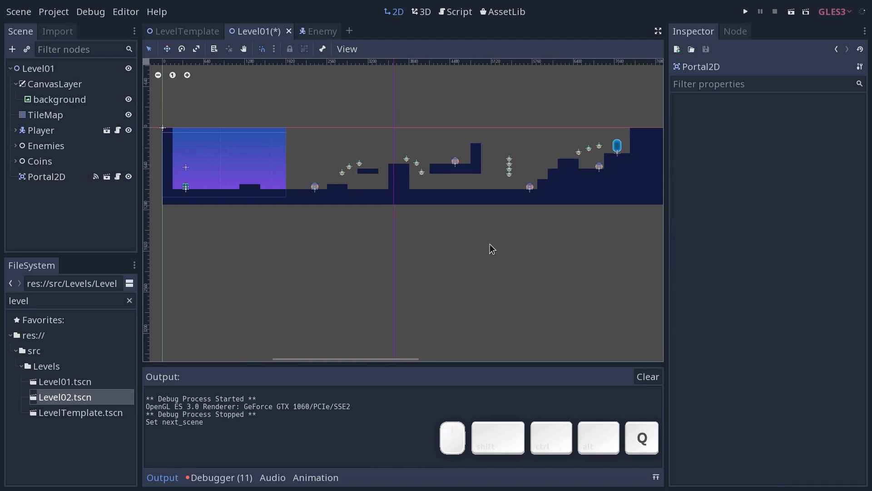
scroll(269, 230, up, 1)
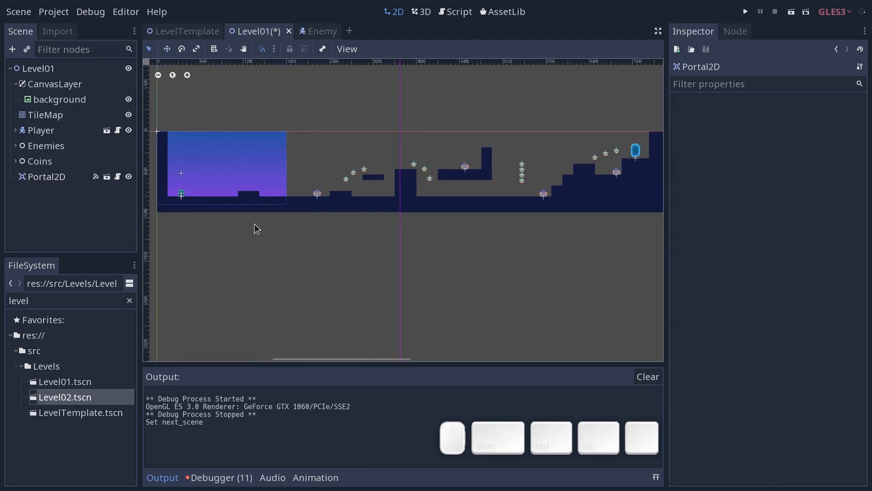